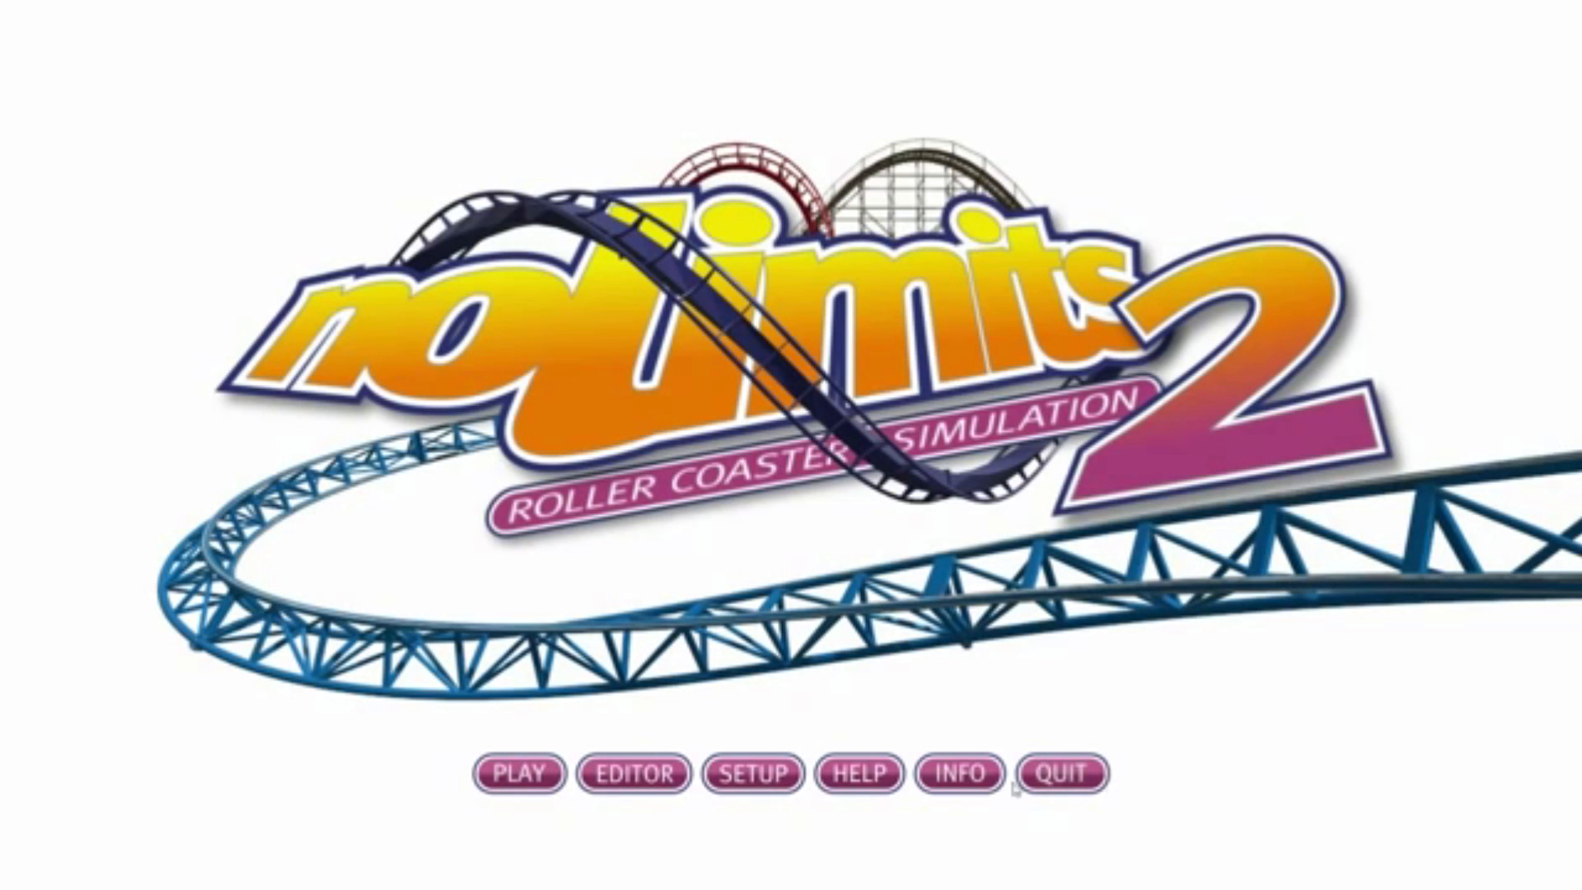
Step: Open the editor and create a new park named Tutorial in its own folder
{"action": "left_click", "coordinate": [656, 776]}
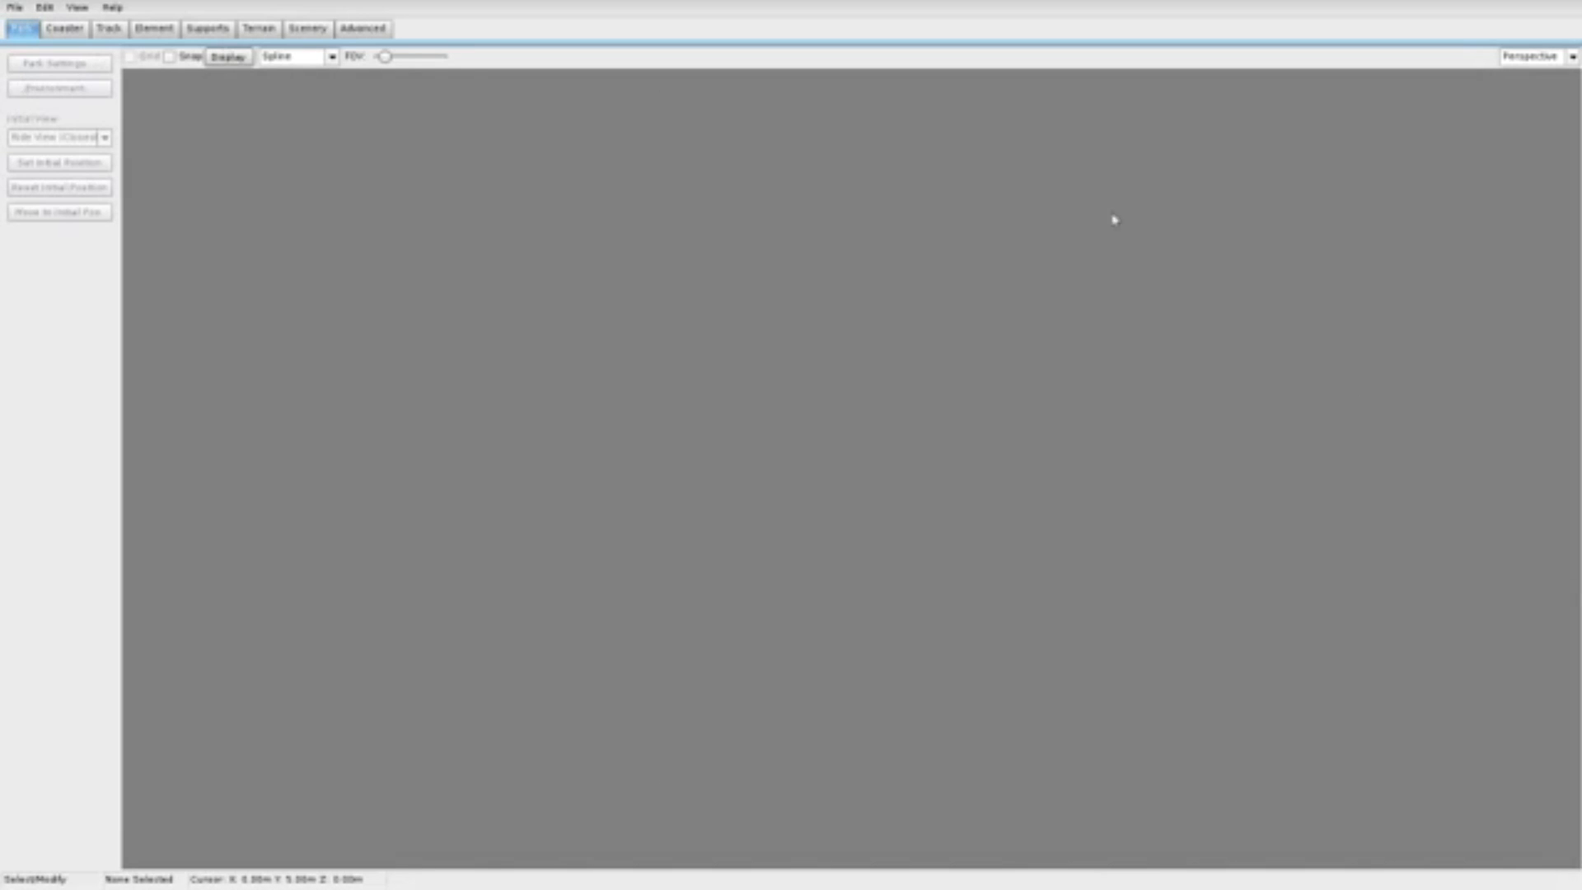
{"action": "left_click", "coordinate": [16, 8]}
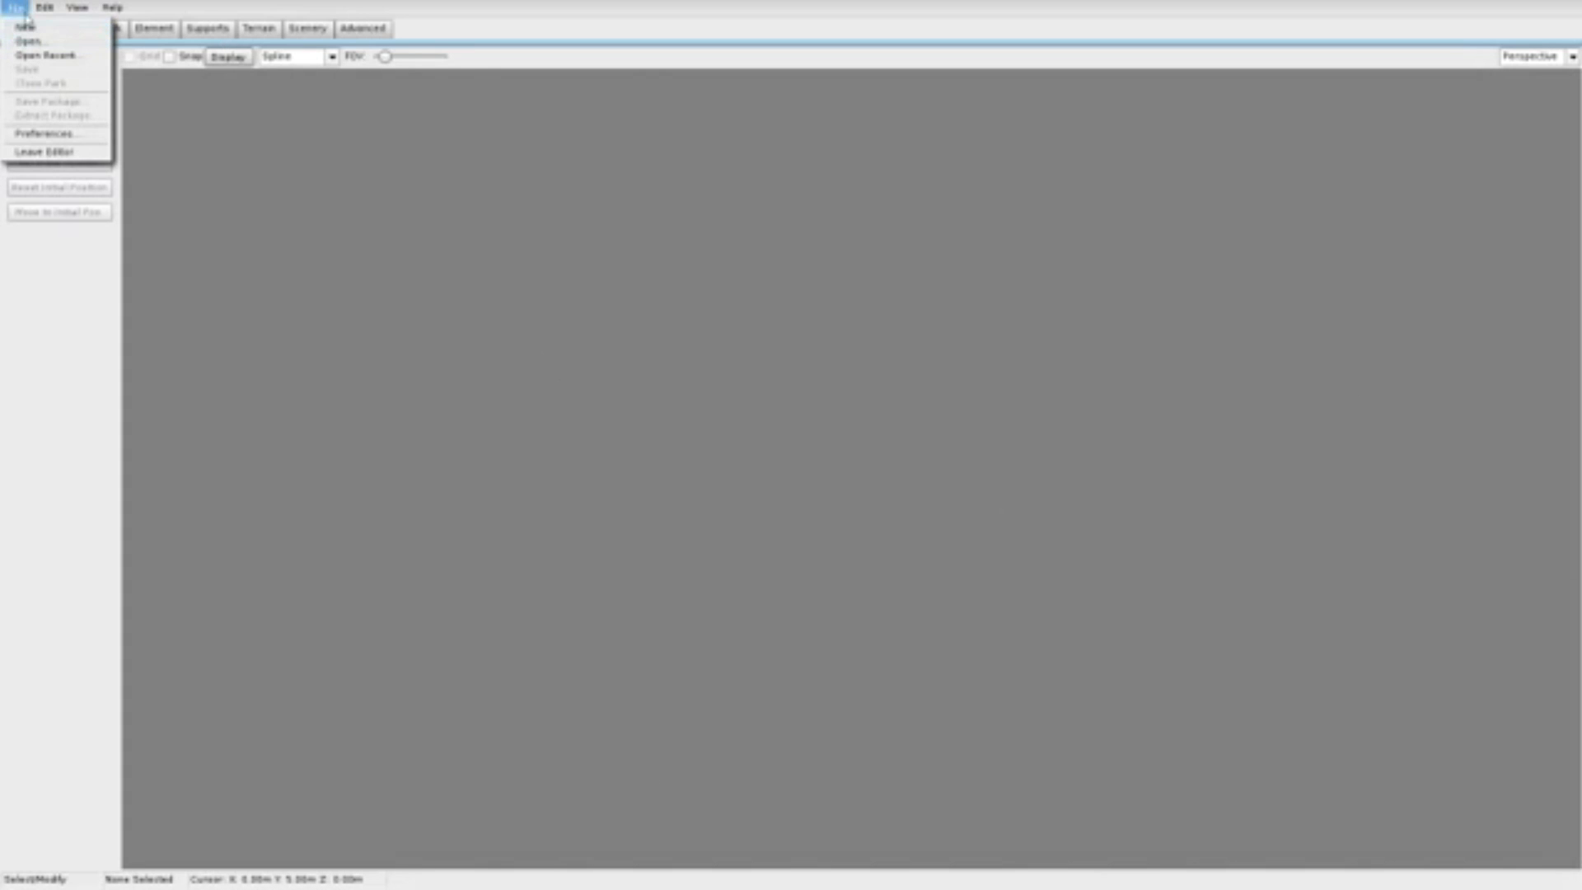
{"action": "left_click", "coordinate": [25, 26]}
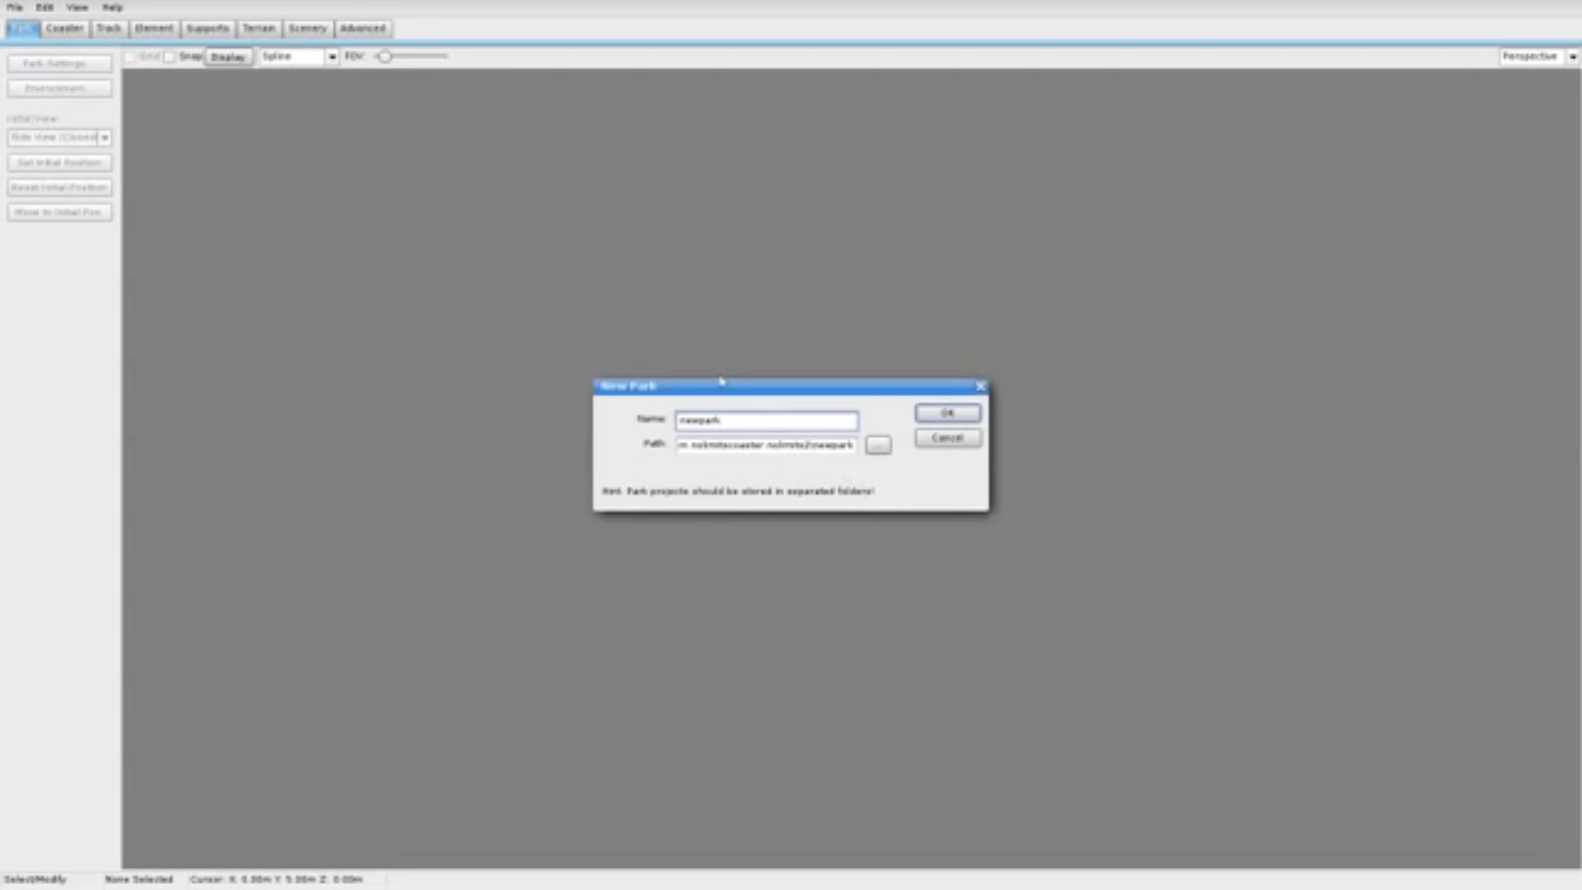
{"action": "key", "text": "BackSpace"}
{"action": "key", "text": "BackSpace"}
{"action": "key", "text": "BackSpace"}
{"action": "key", "text": "BackSpace"}
{"action": "key", "text": "BackSpace"}
{"action": "key", "text": "BackSpace"}
{"action": "key", "text": "BackSpace"}
{"action": "type", "text": "futorial"}
{"action": "key", "text": "Return"}
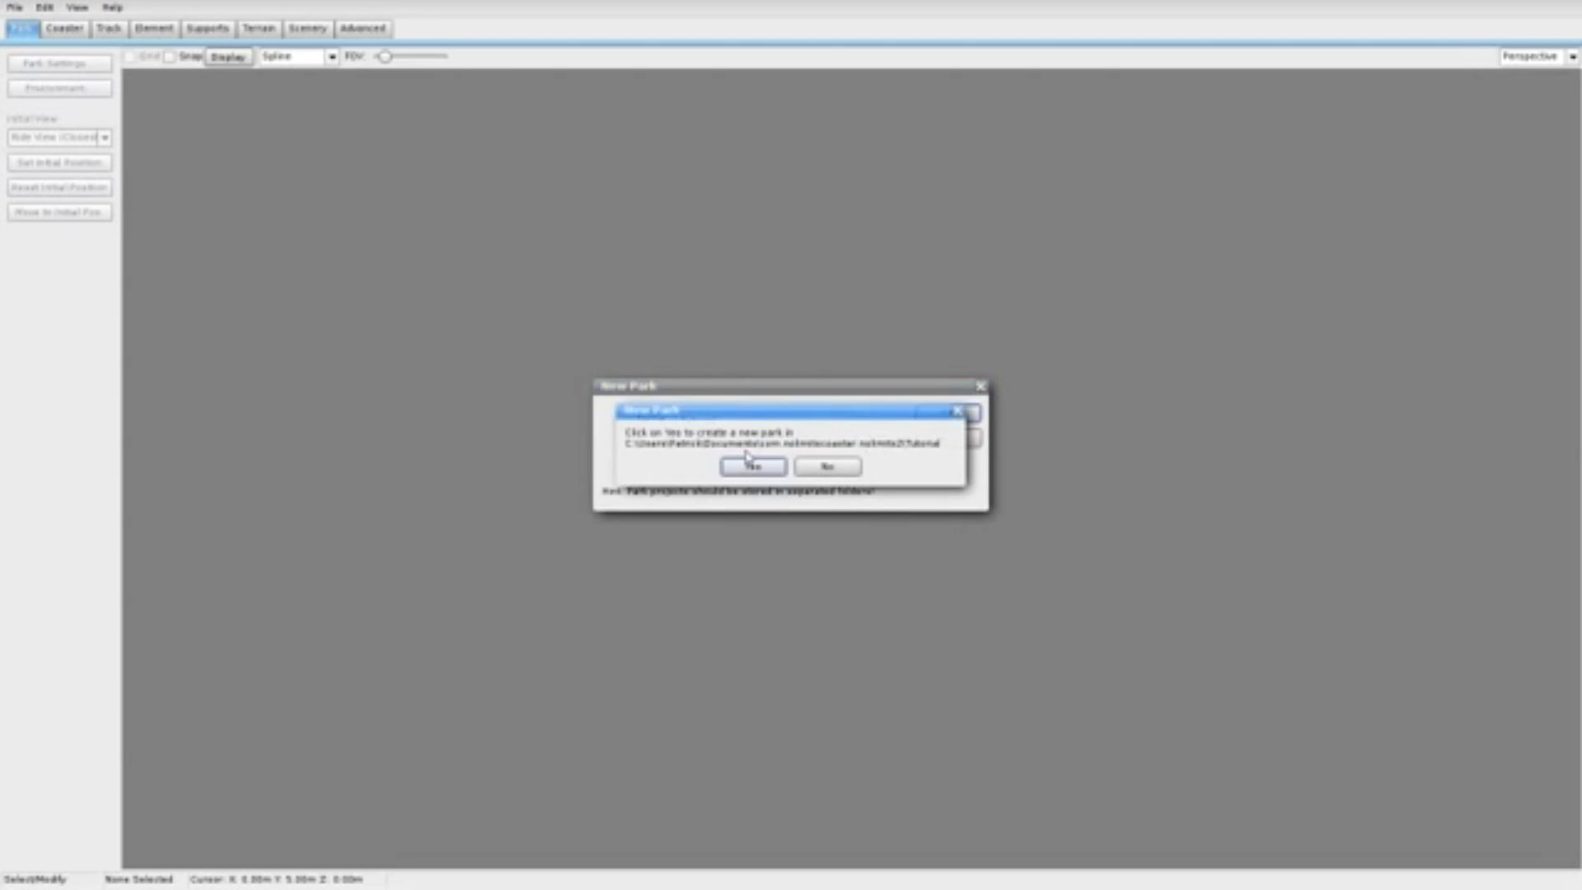
{"action": "left_click", "coordinate": [731, 467]}
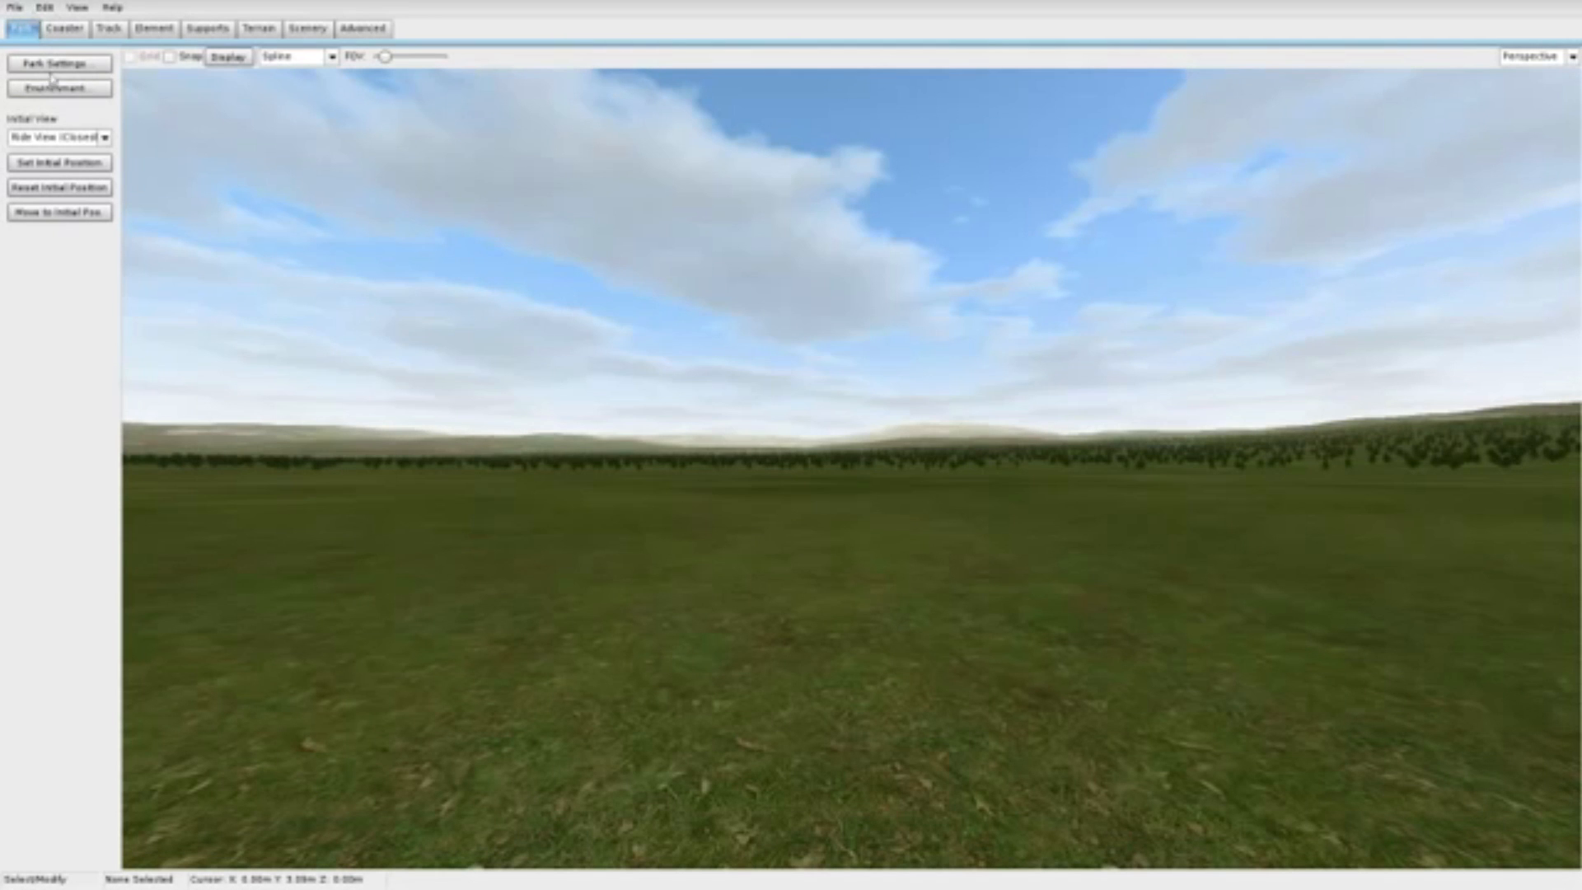
Step: Create a new coaster named Wooden Example and look at its properties
{"action": "left_click", "coordinate": [66, 28]}
{"action": "left_click", "coordinate": [58, 64]}
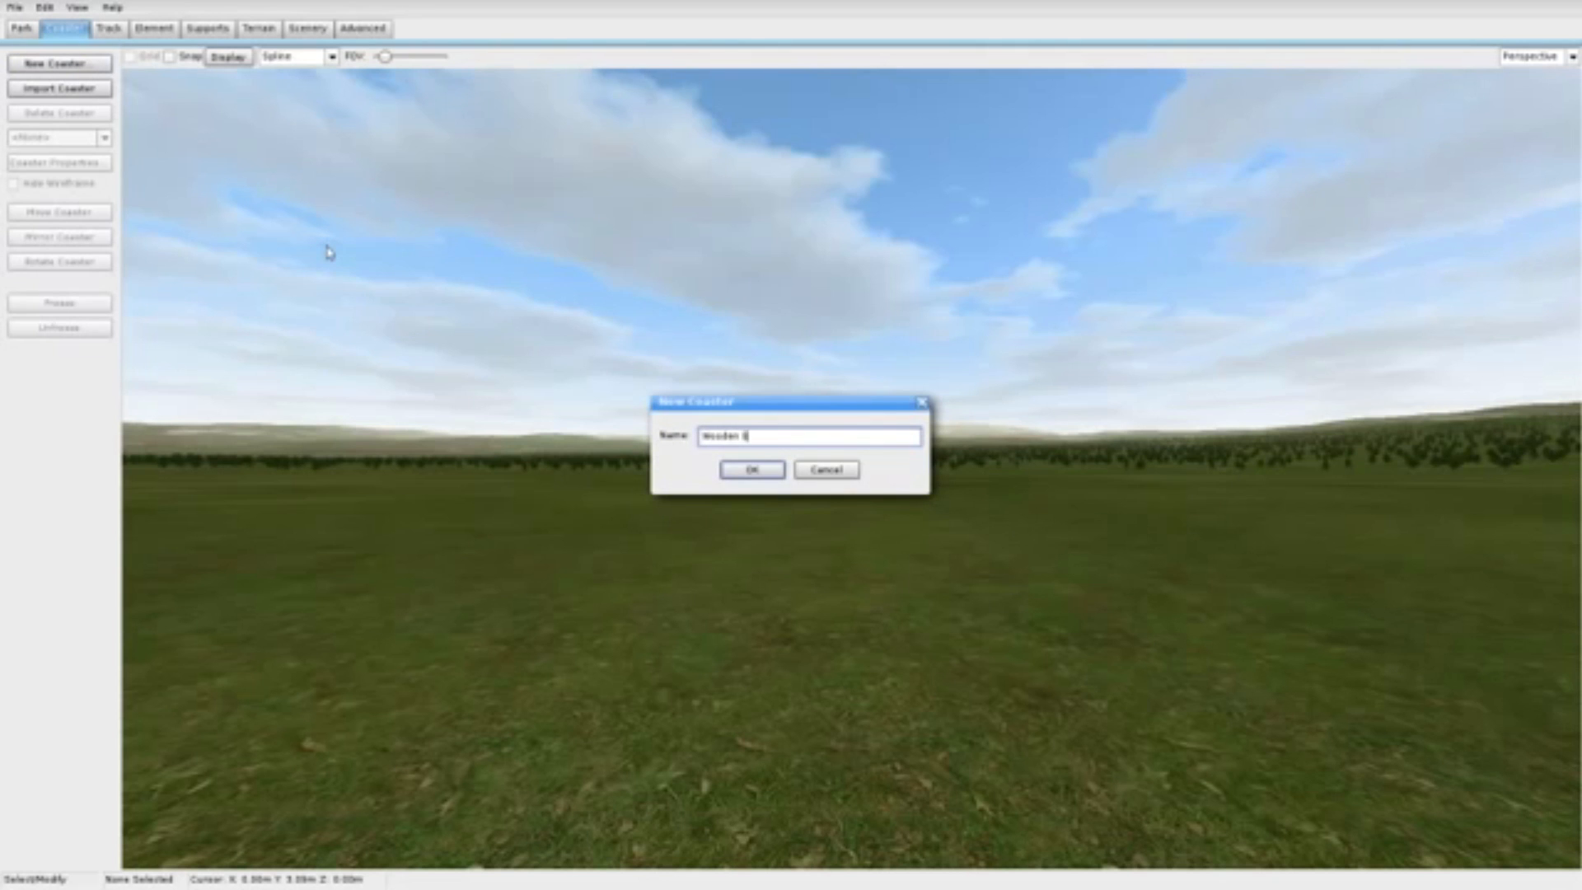
{"action": "type", "text": "Wooden Example"}
{"action": "key", "text": "Return"}
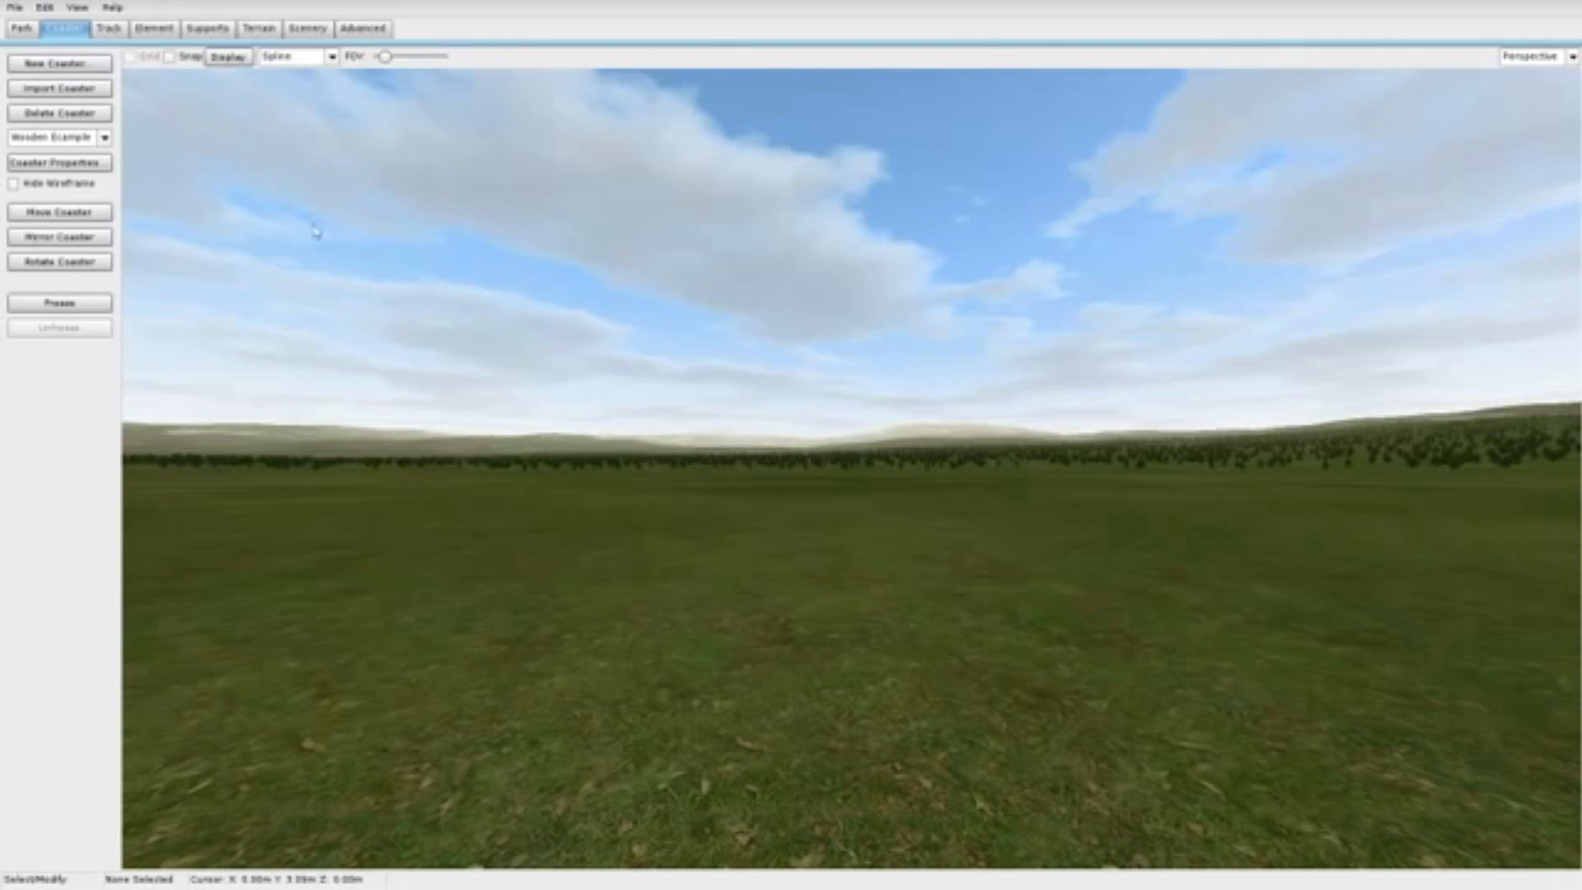
{"action": "left_click", "coordinate": [56, 161]}
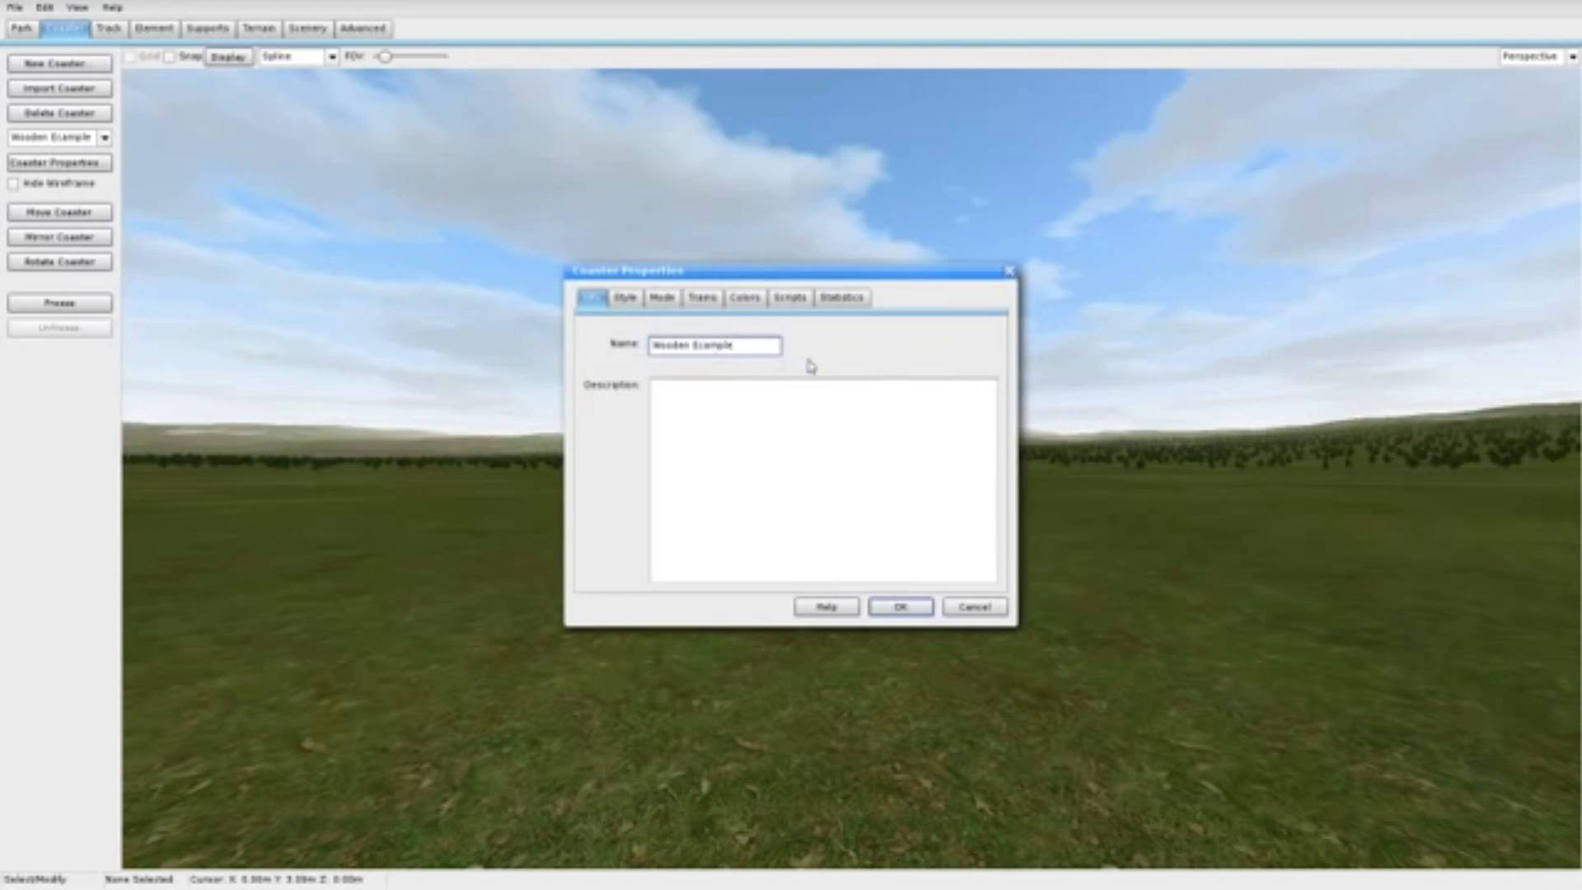
{"action": "key", "text": "Return"}
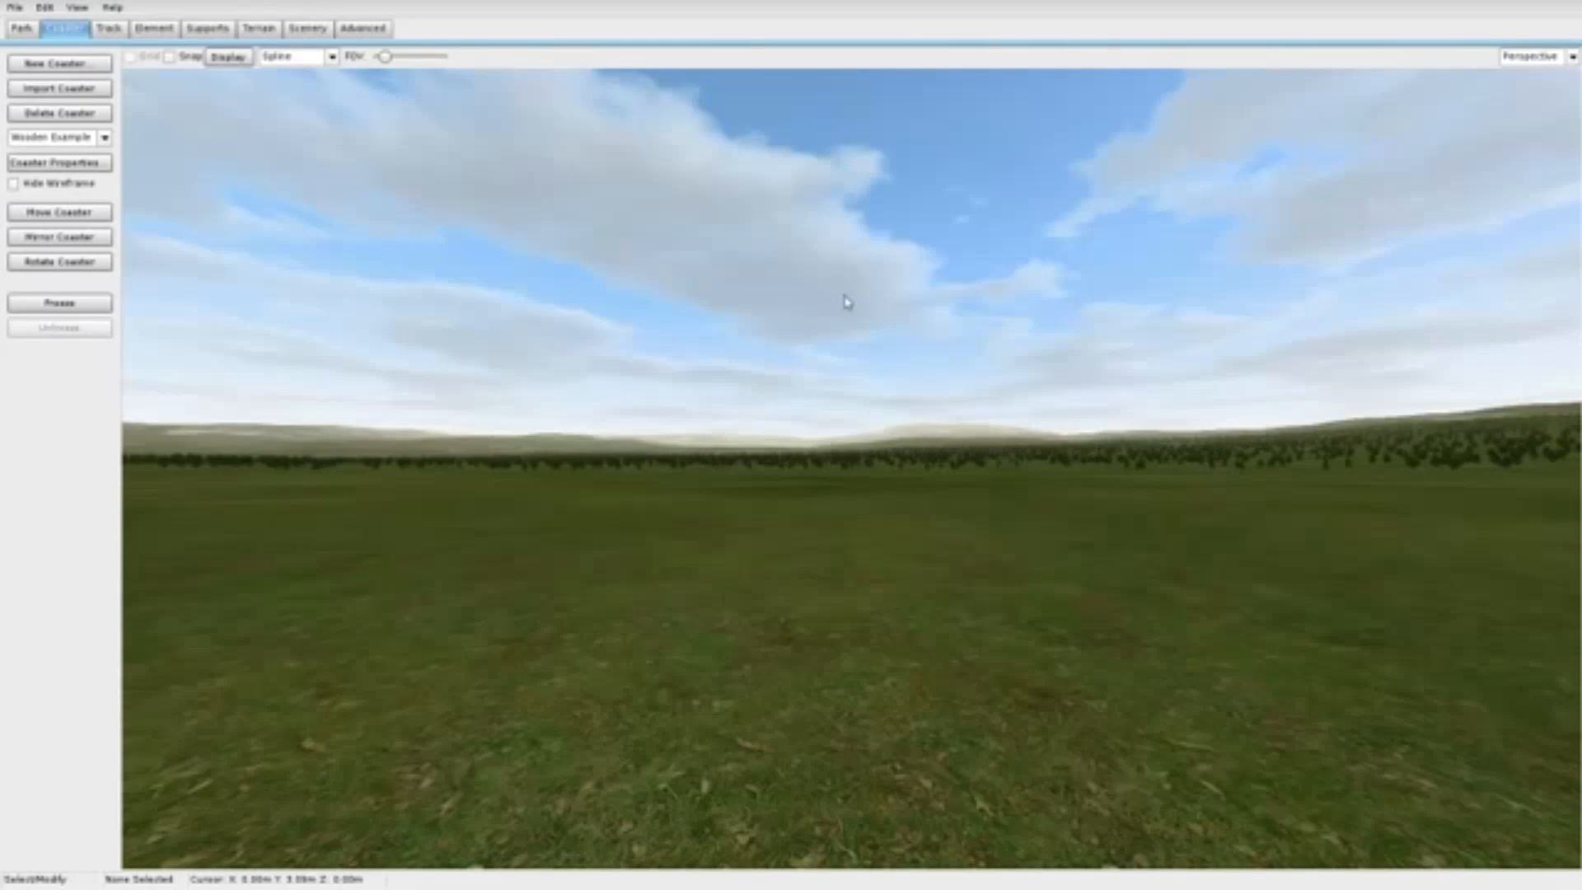
Step: In the Top view, start the track with a straight segment about 19 m long, parallel to the X axis
{"action": "right_click_drag", "start_coordinate": [844, 296], "coordinate": [920, 382]}
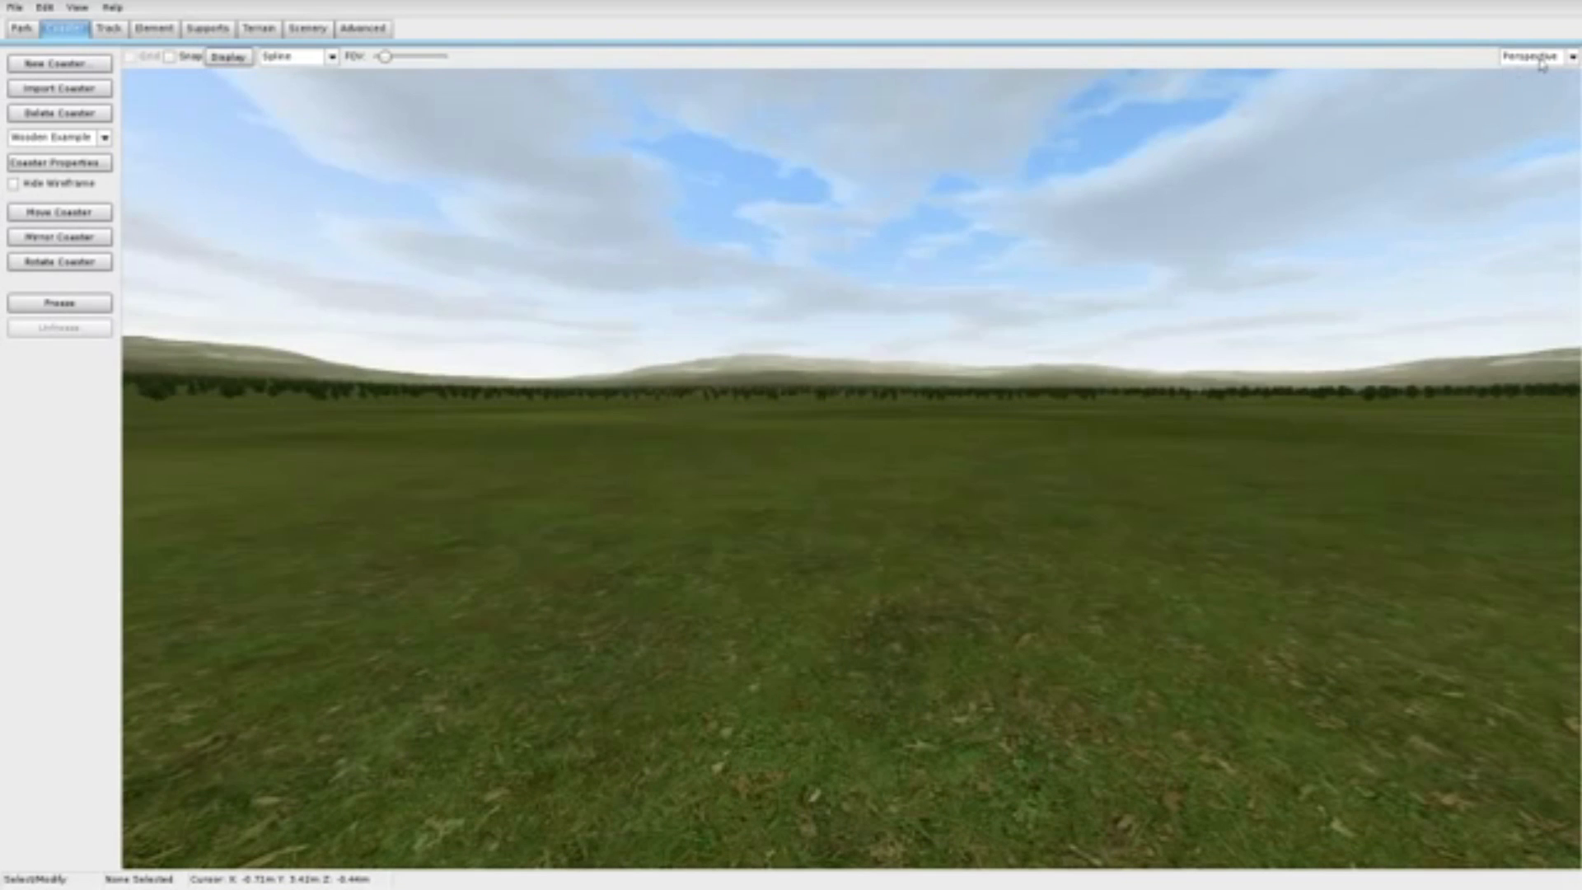
{"action": "left_click", "coordinate": [1568, 59]}
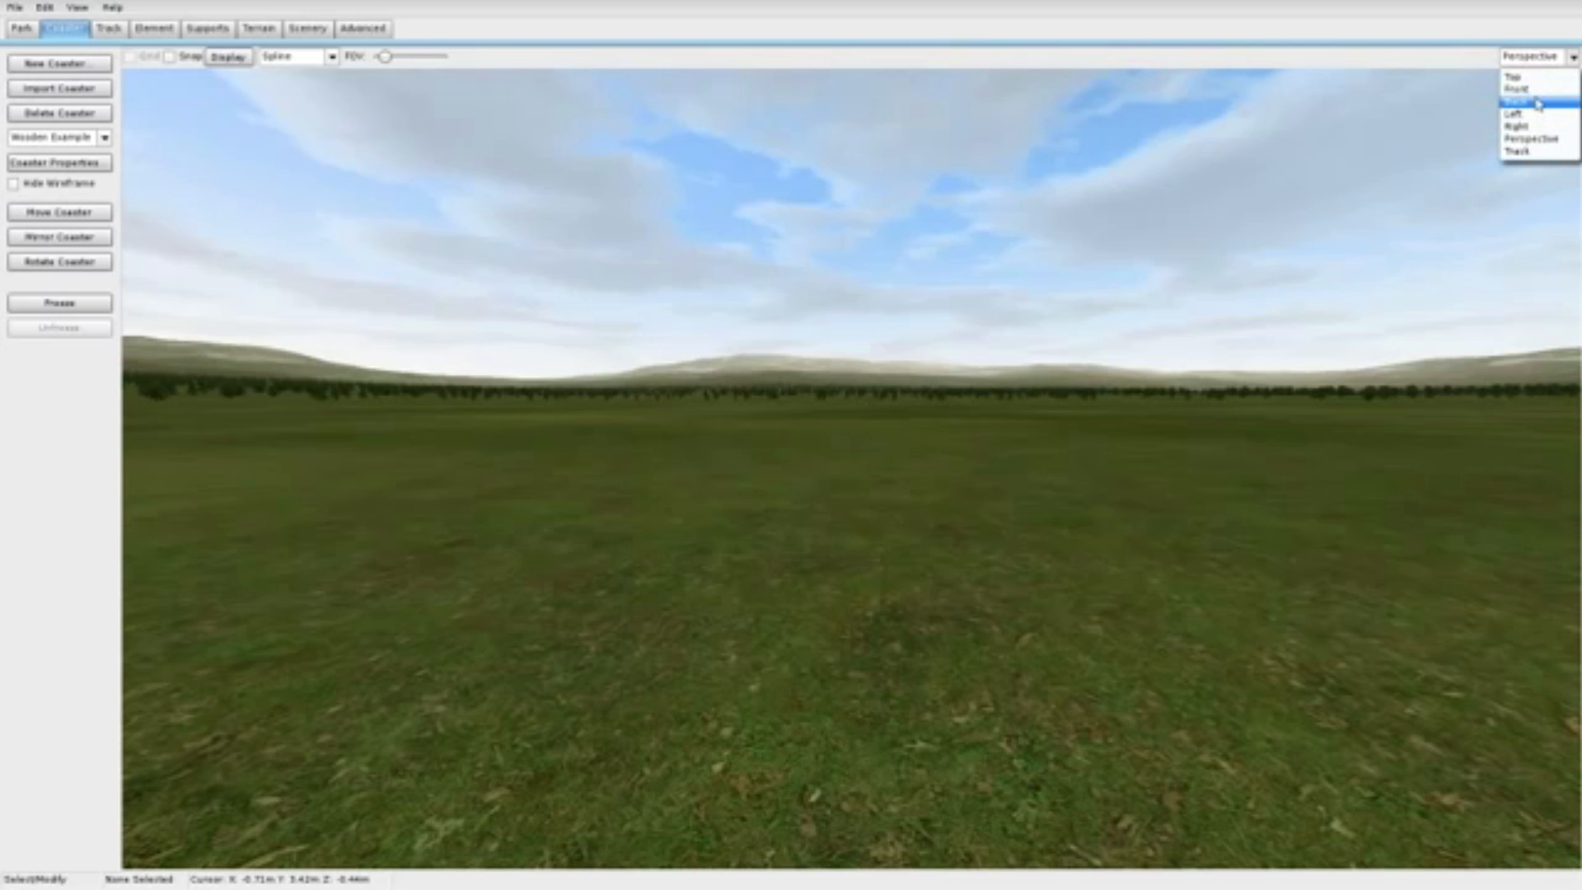
{"action": "left_click", "coordinate": [1525, 78]}
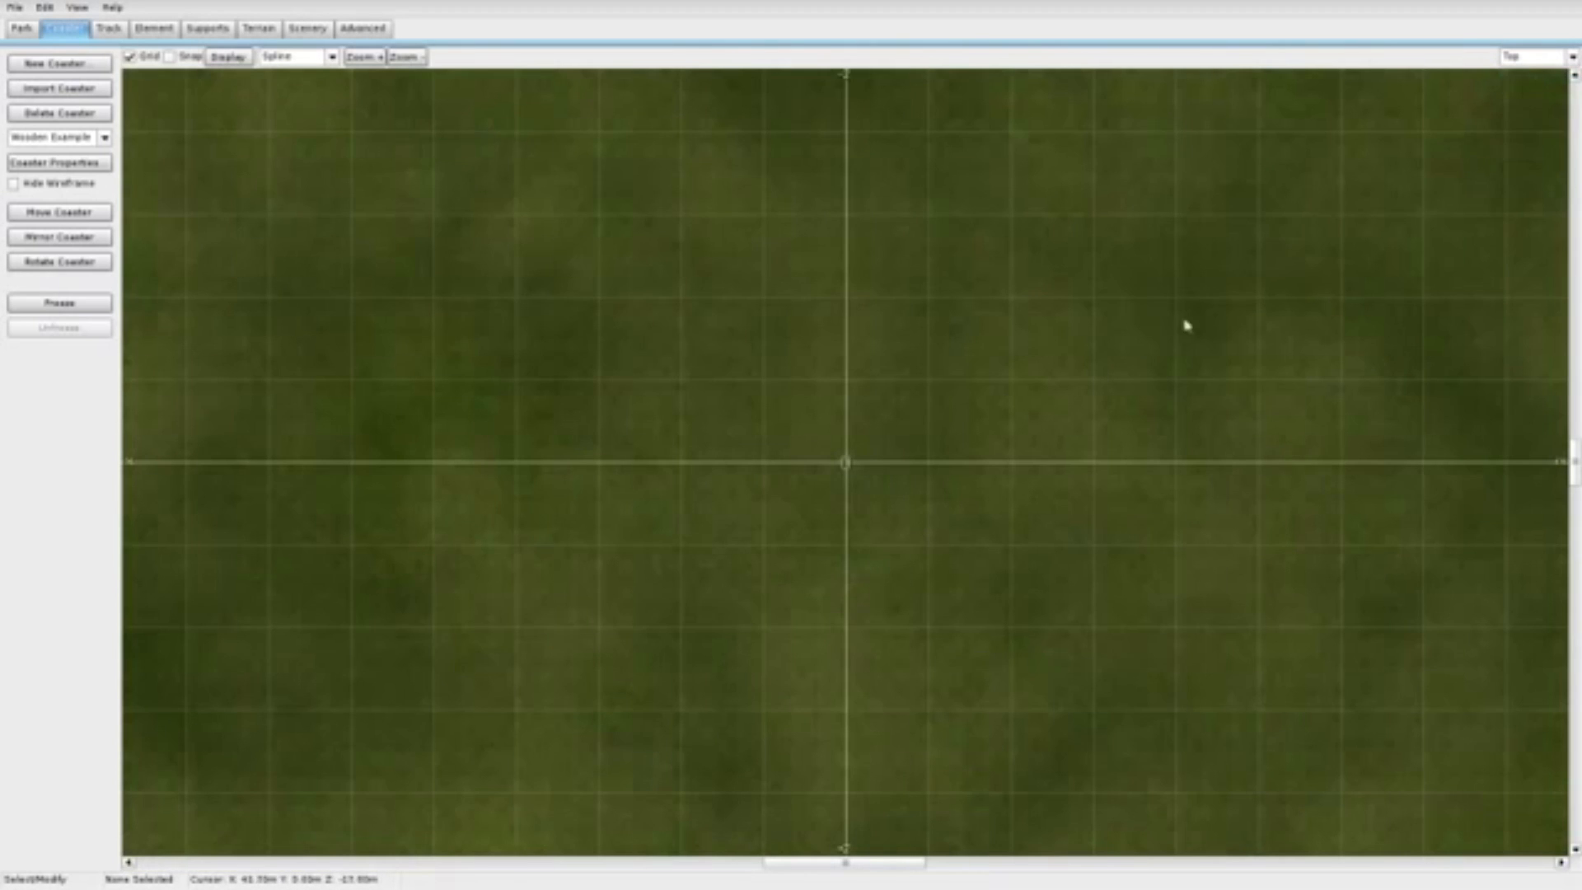
{"action": "scroll", "coordinate": [1154, 346], "scroll_direction": "up", "scroll_amount": 4}
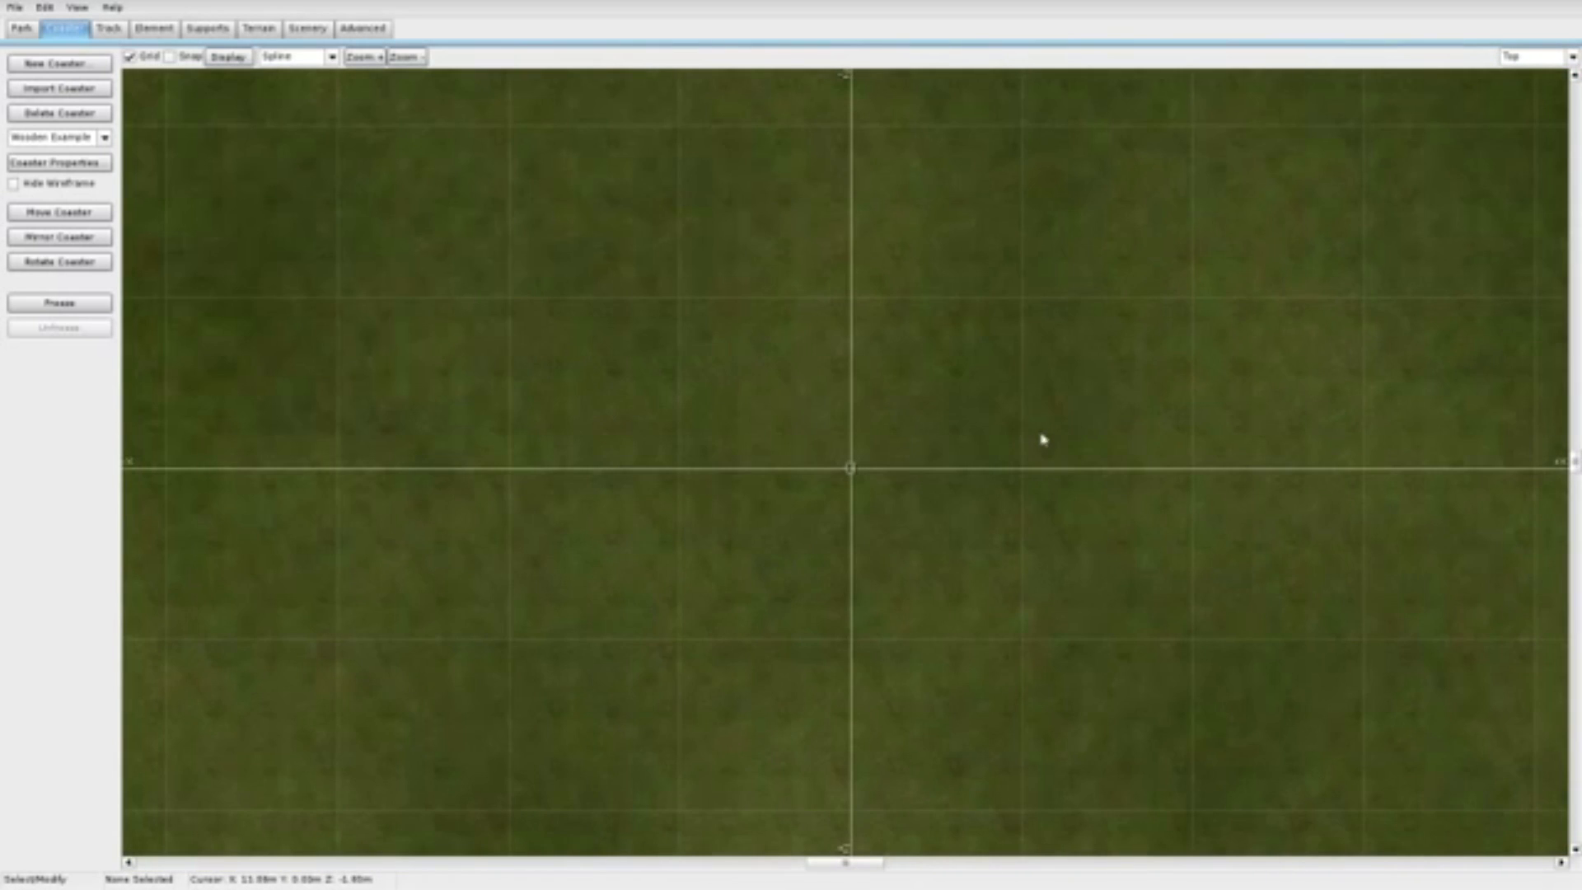
{"action": "scroll", "coordinate": [664, 335], "scroll_direction": "down", "scroll_amount": 1}
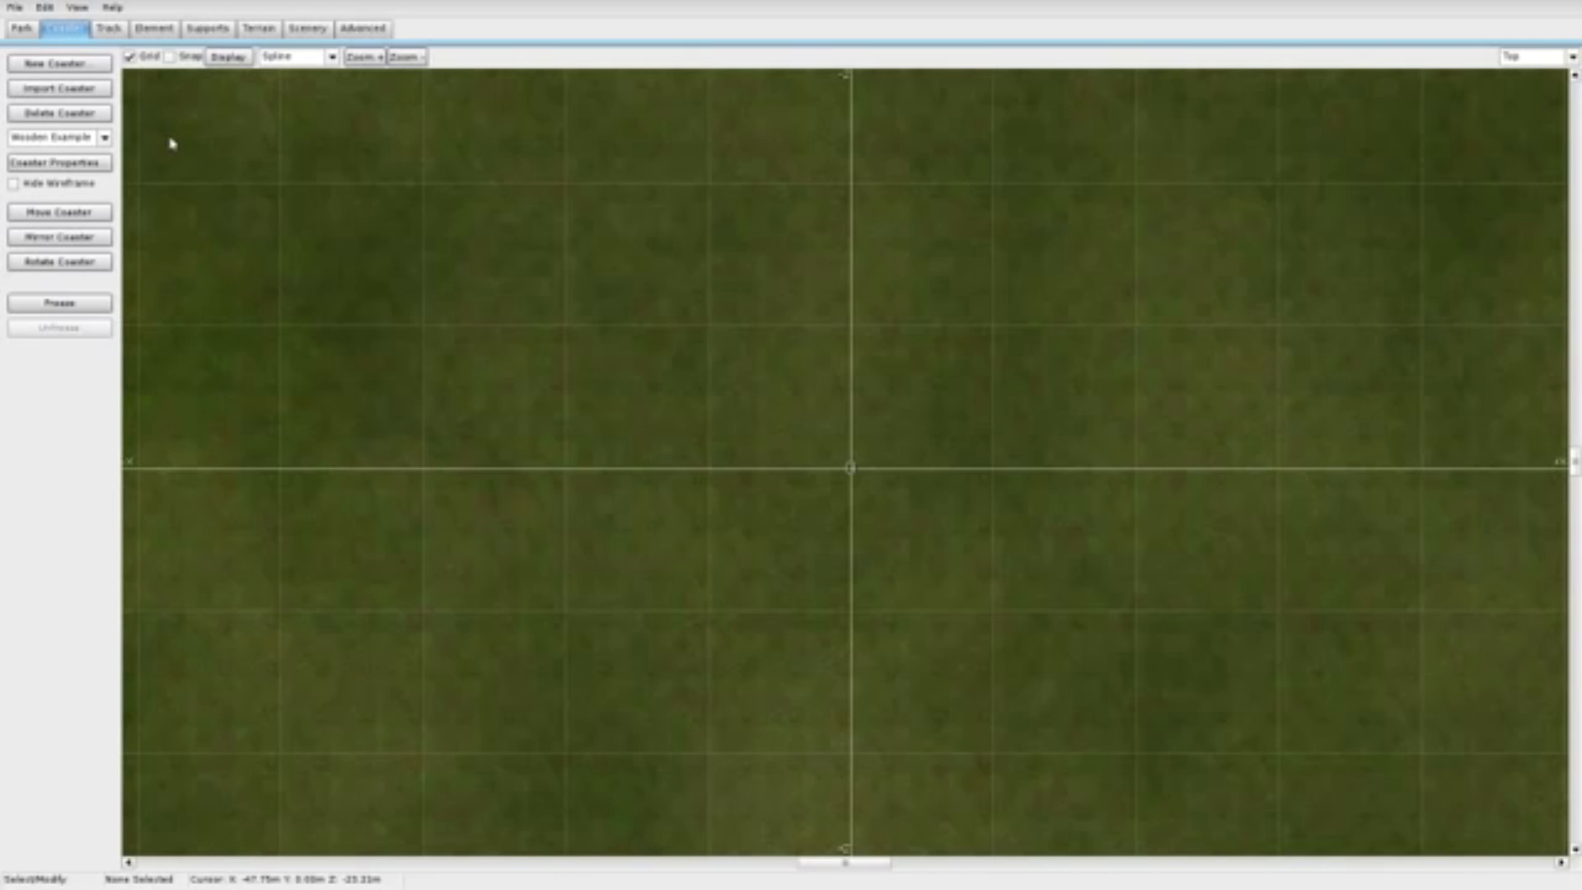
{"action": "left_click", "coordinate": [109, 28]}
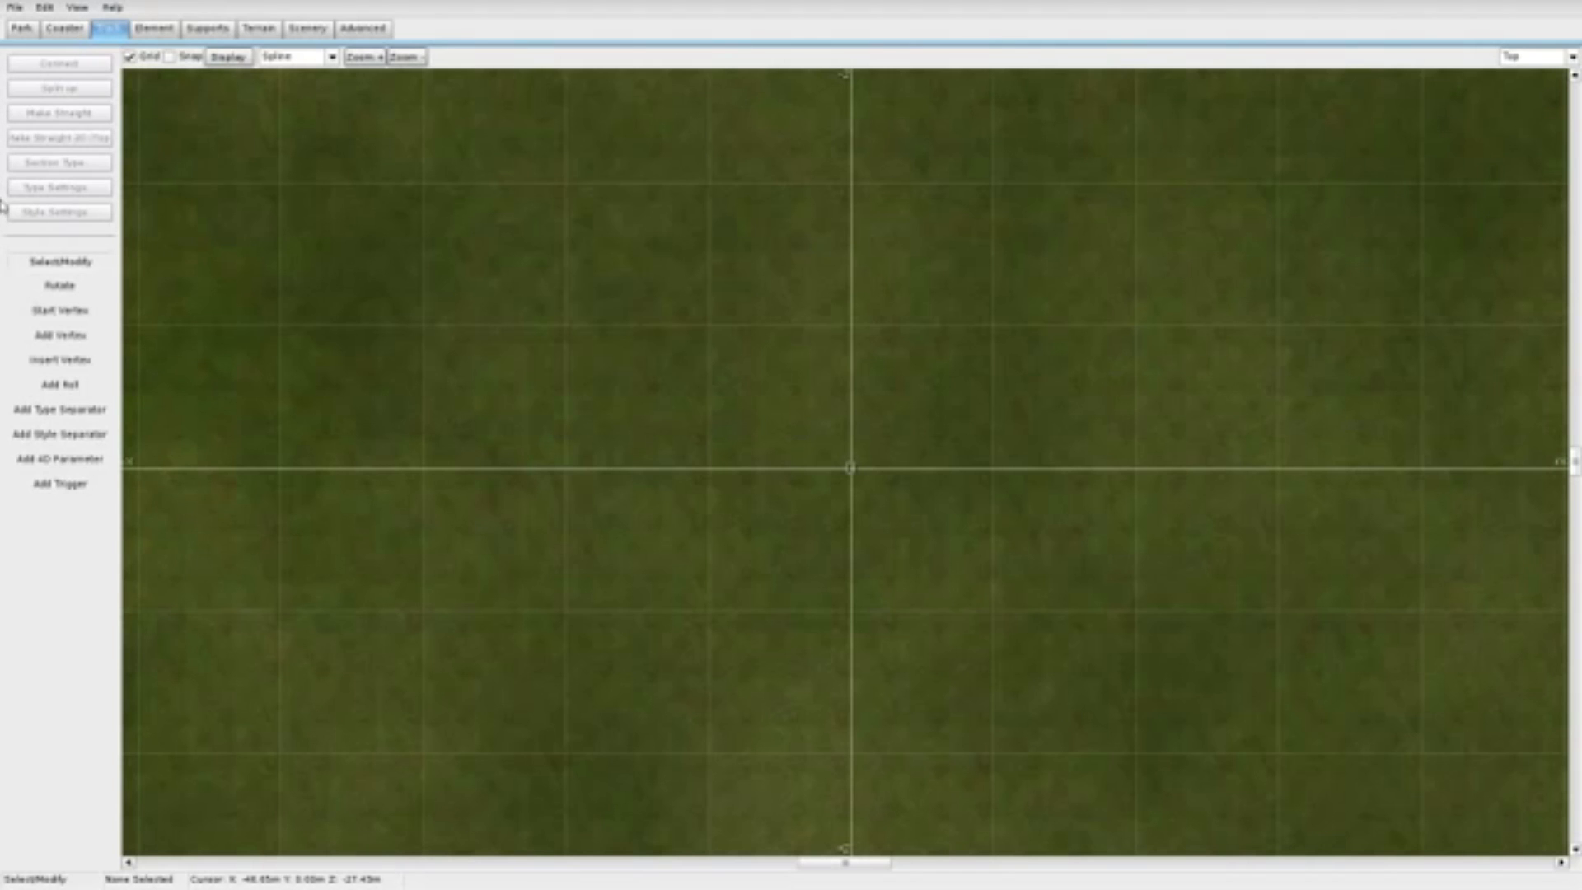
{"action": "left_click", "coordinate": [54, 337]}
{"action": "left_click", "coordinate": [60, 312]}
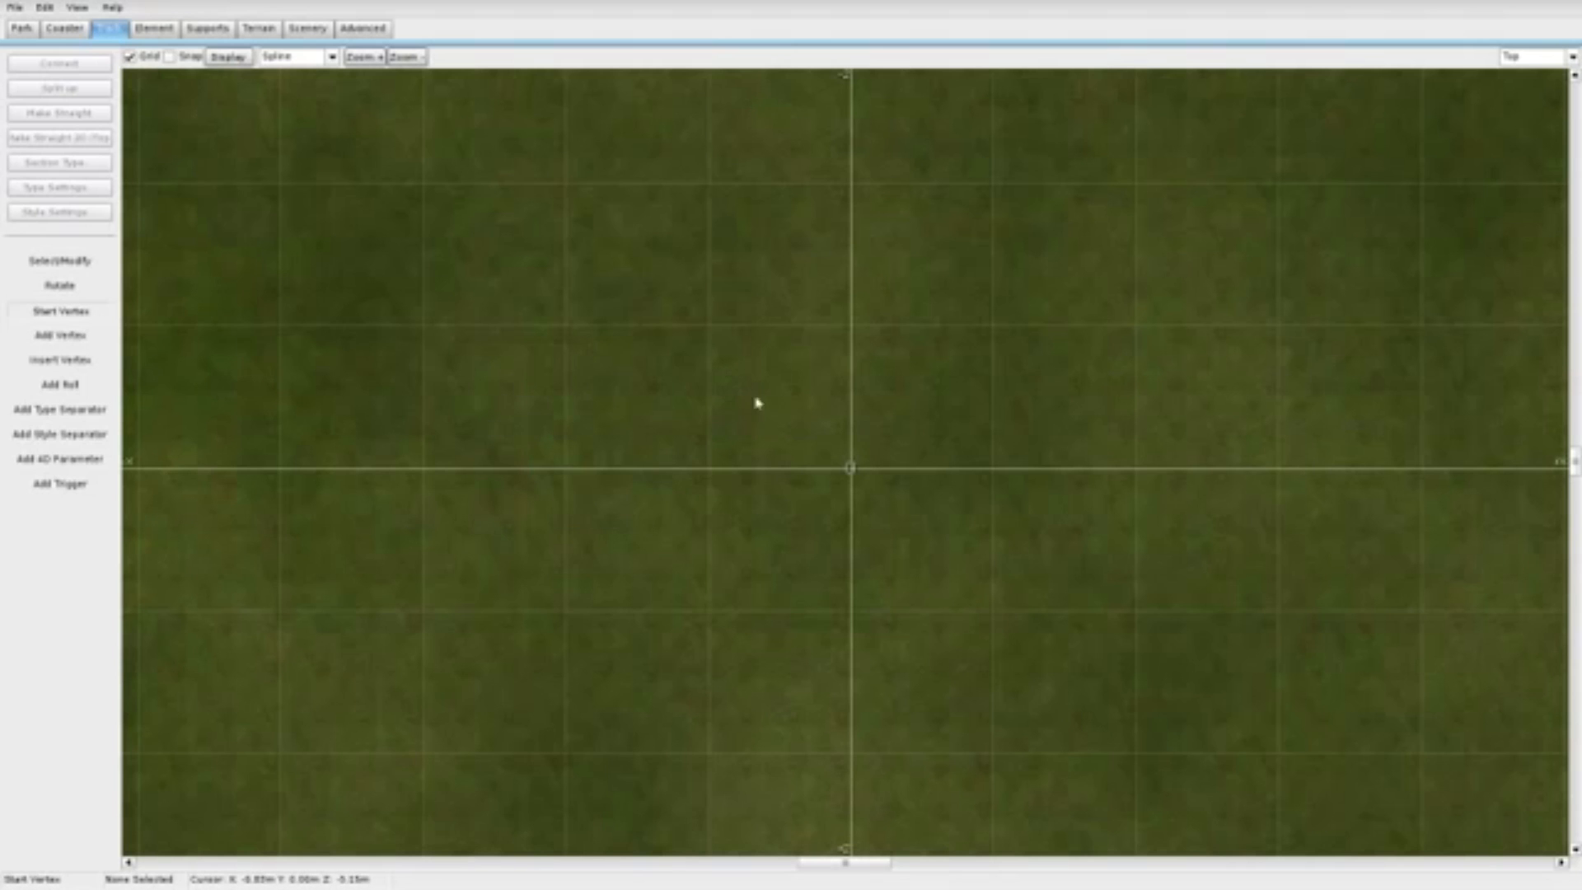
{"action": "left_click", "coordinate": [515, 184]}
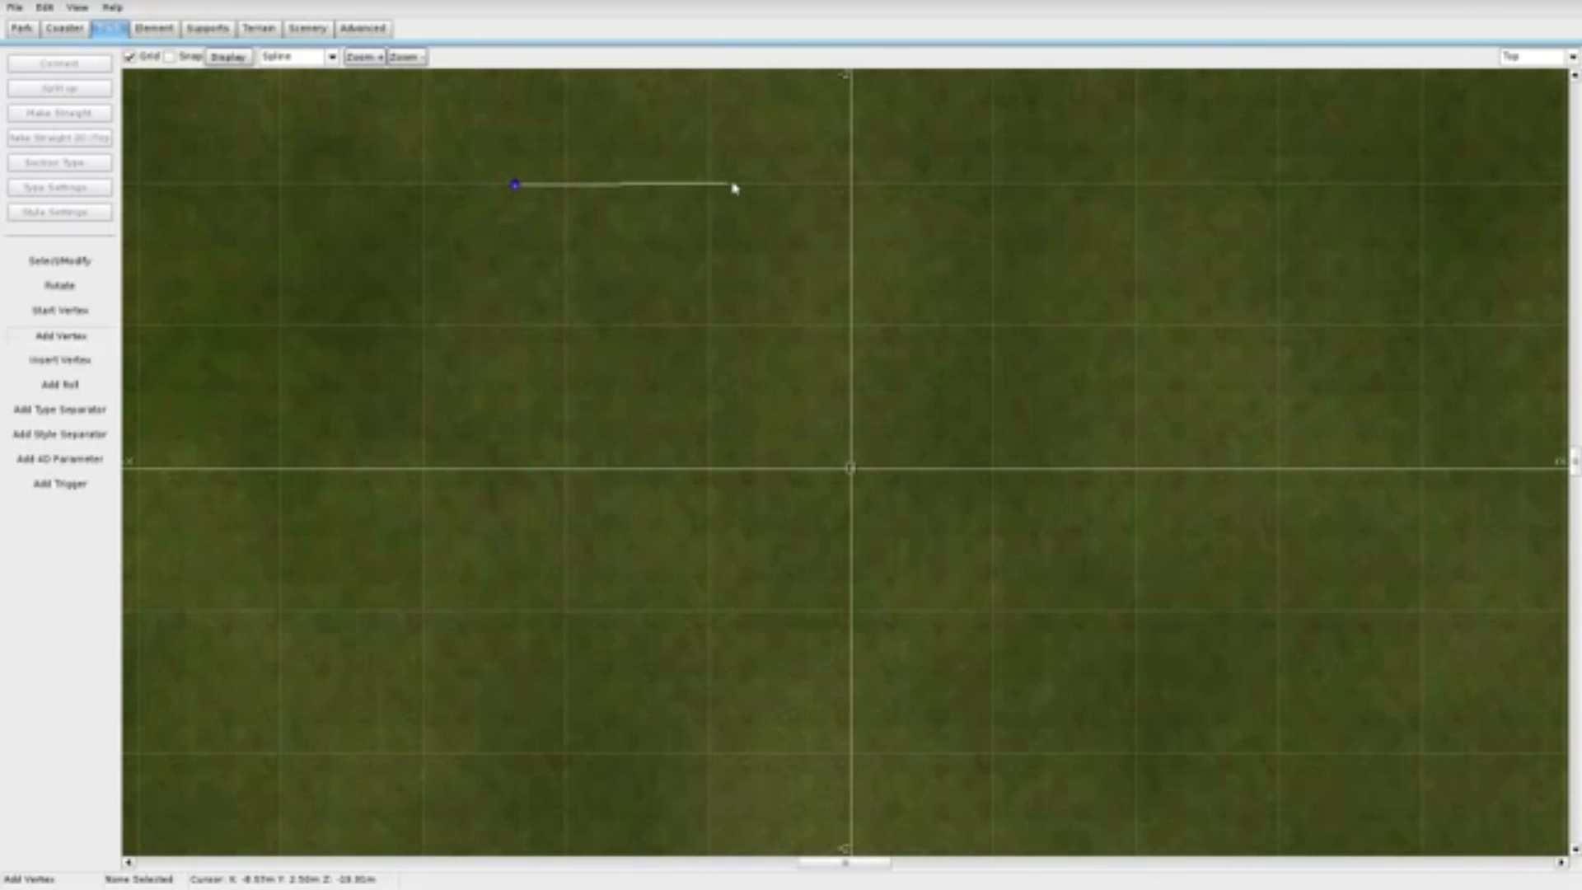
{"action": "left_click", "coordinate": [792, 187]}
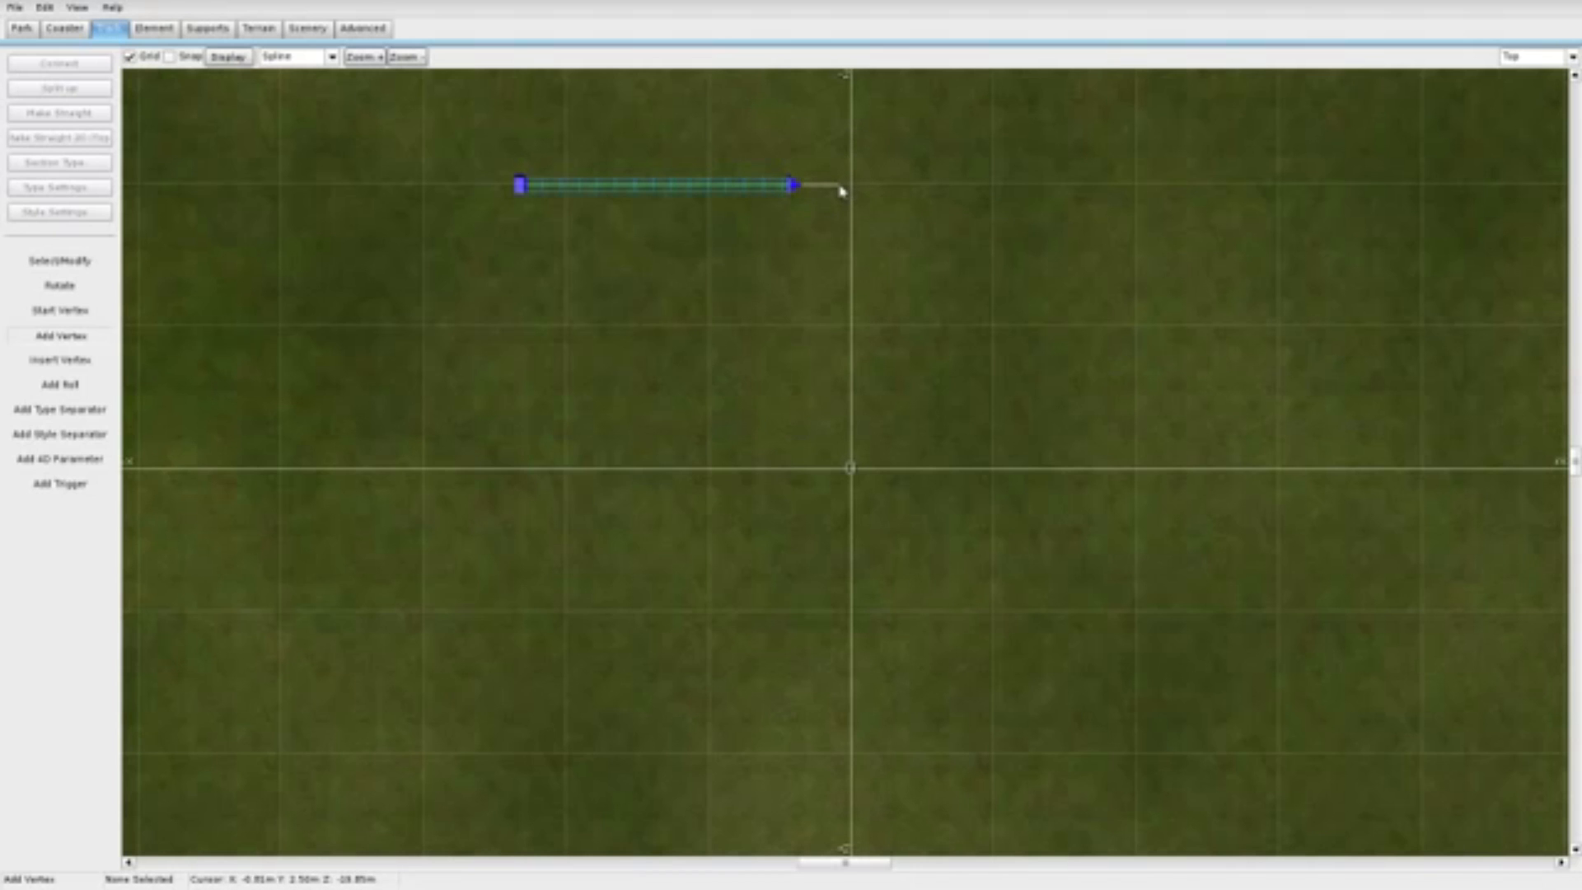
Step: Add three more vertices that curve the track about 90 degrees from the straight's end toward negative Z
{"action": "left_click", "coordinate": [841, 188]}
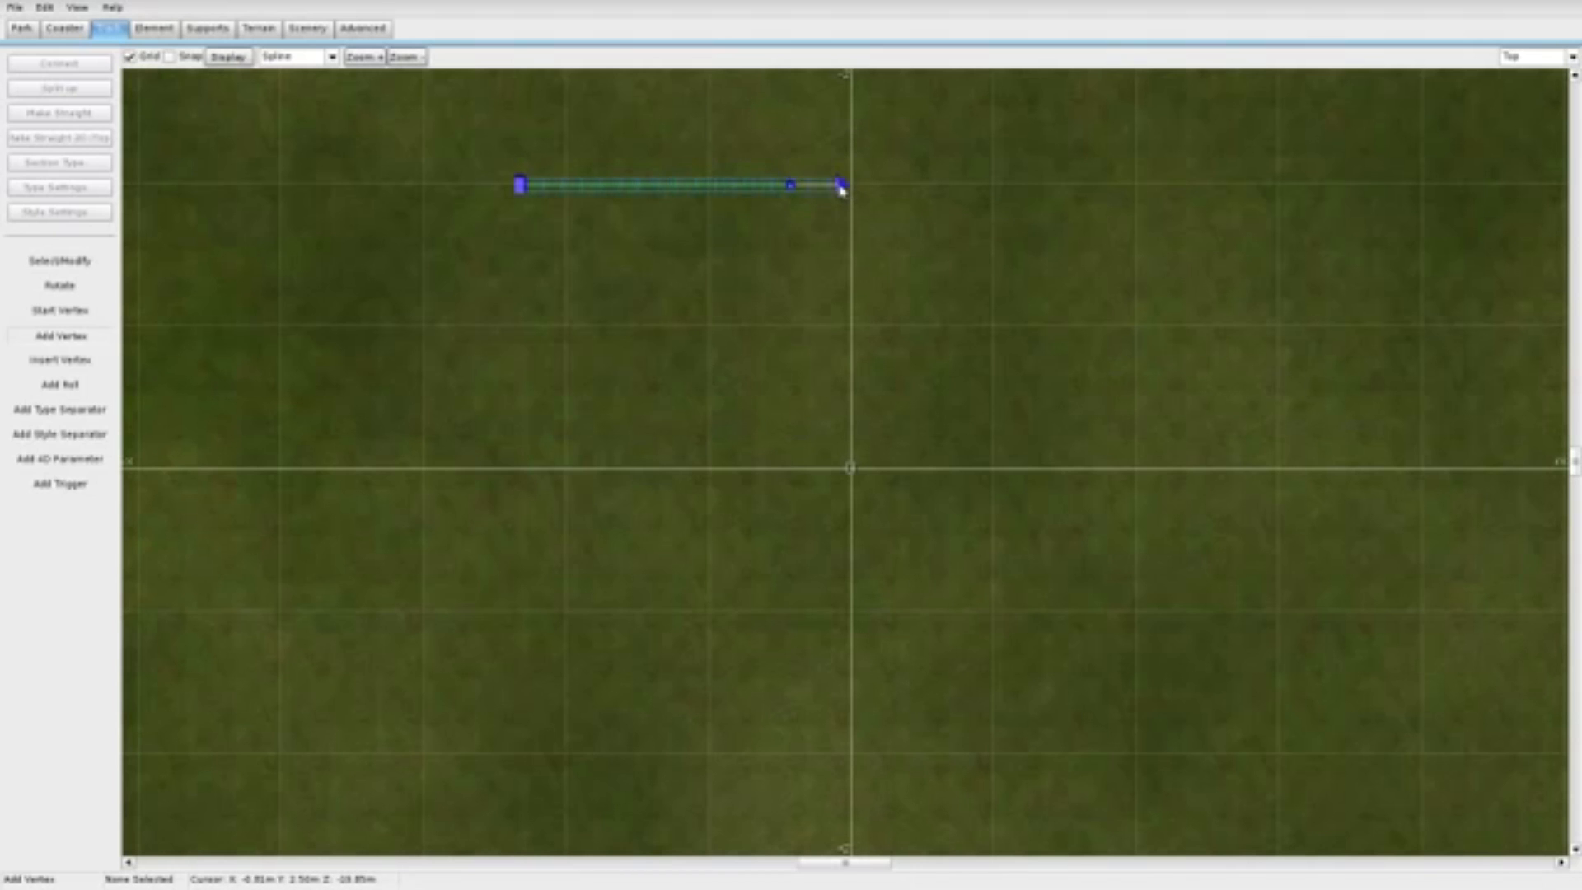
{"action": "left_click", "coordinate": [885, 149]}
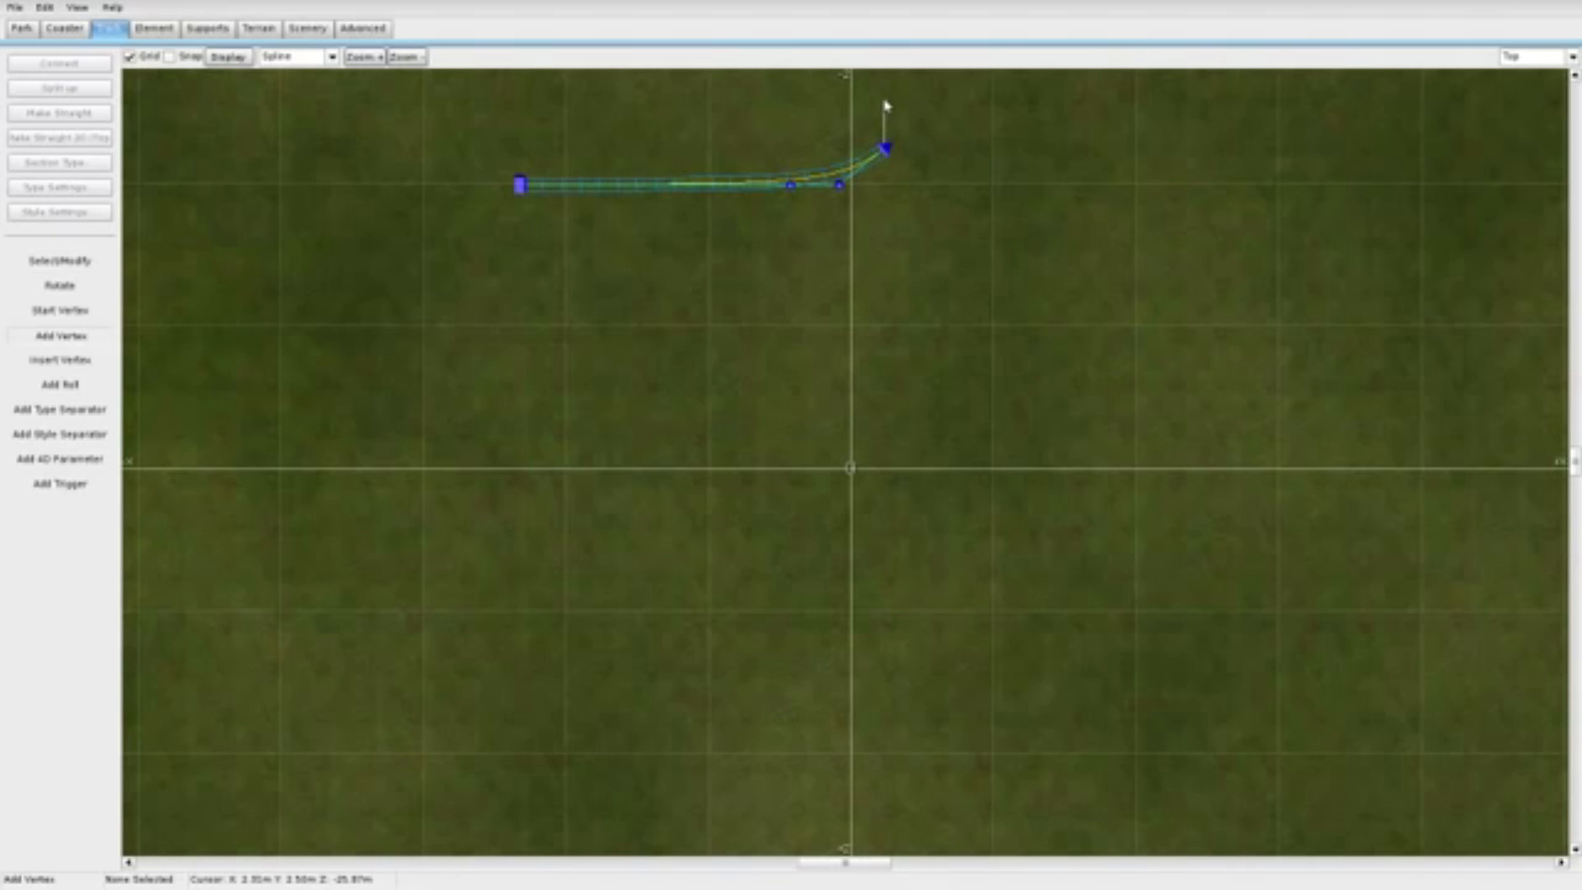
{"action": "left_click", "coordinate": [885, 100]}
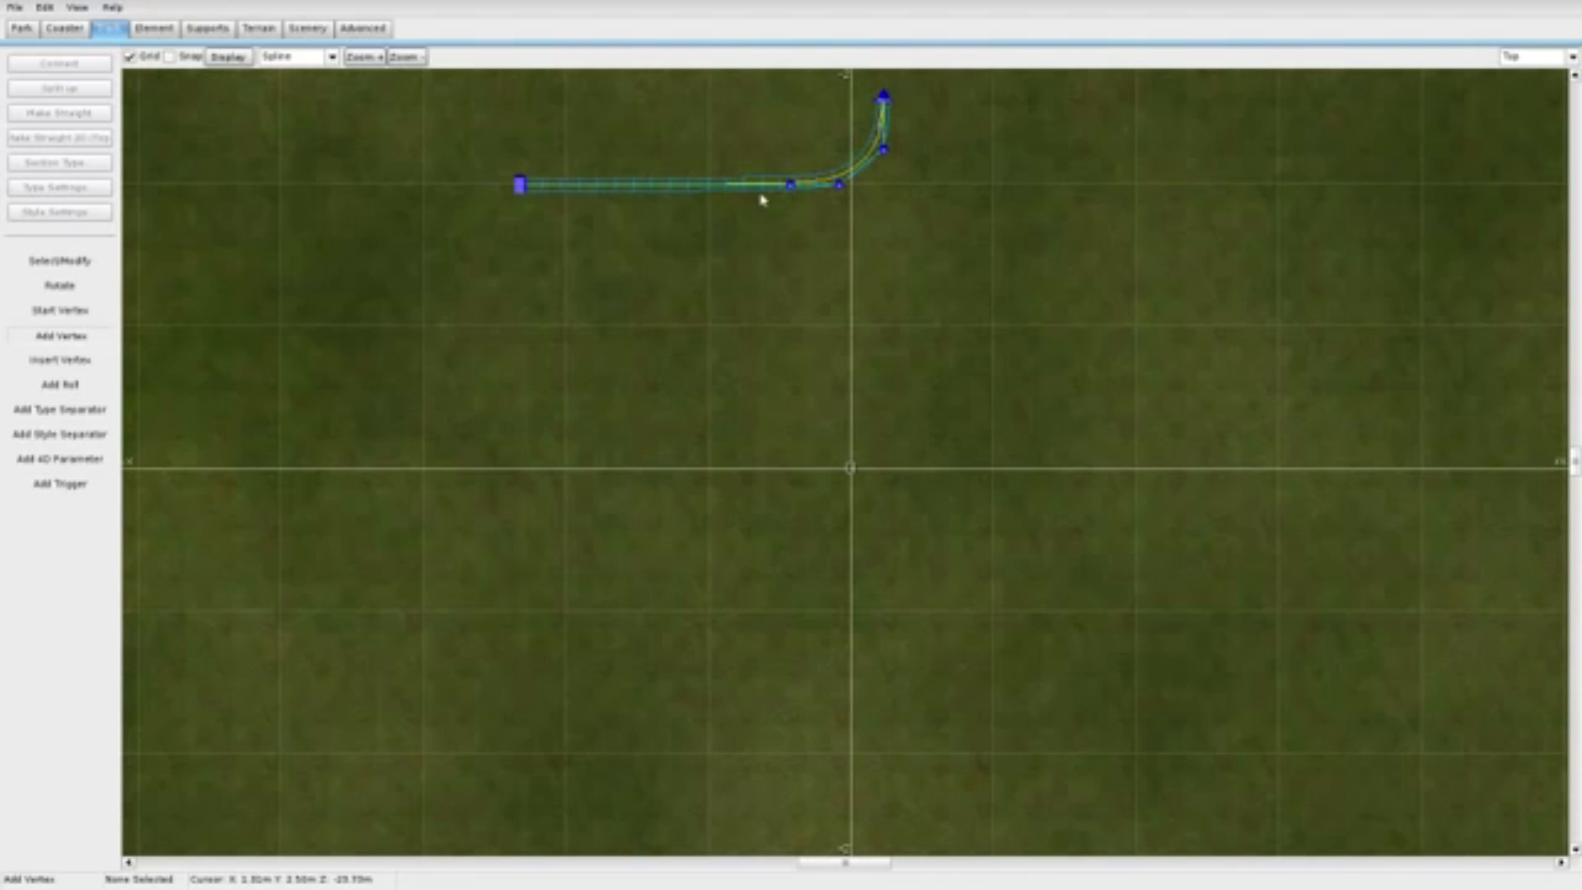
Step: Make the vertex between the straight segment and the curve Strict
{"action": "scroll", "coordinate": [817, 133], "scroll_direction": "up", "scroll_amount": 2}
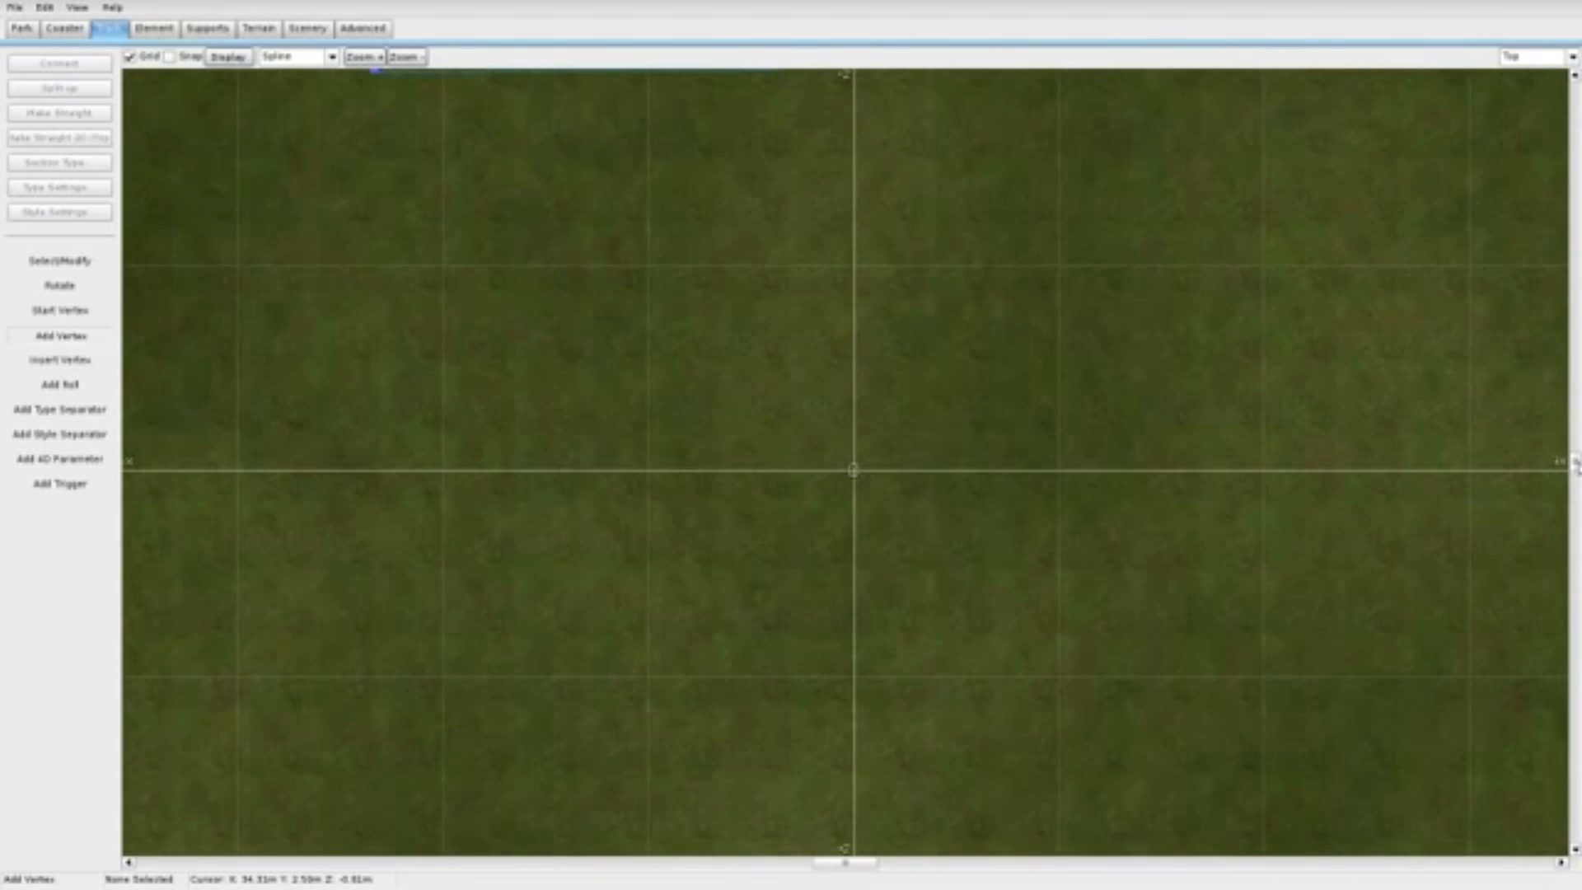
{"action": "left_click_drag", "start_coordinate": [1574, 465], "coordinate": [1576, 455]}
{"action": "scroll", "coordinate": [586, 565], "scroll_direction": "up", "scroll_amount": 3}
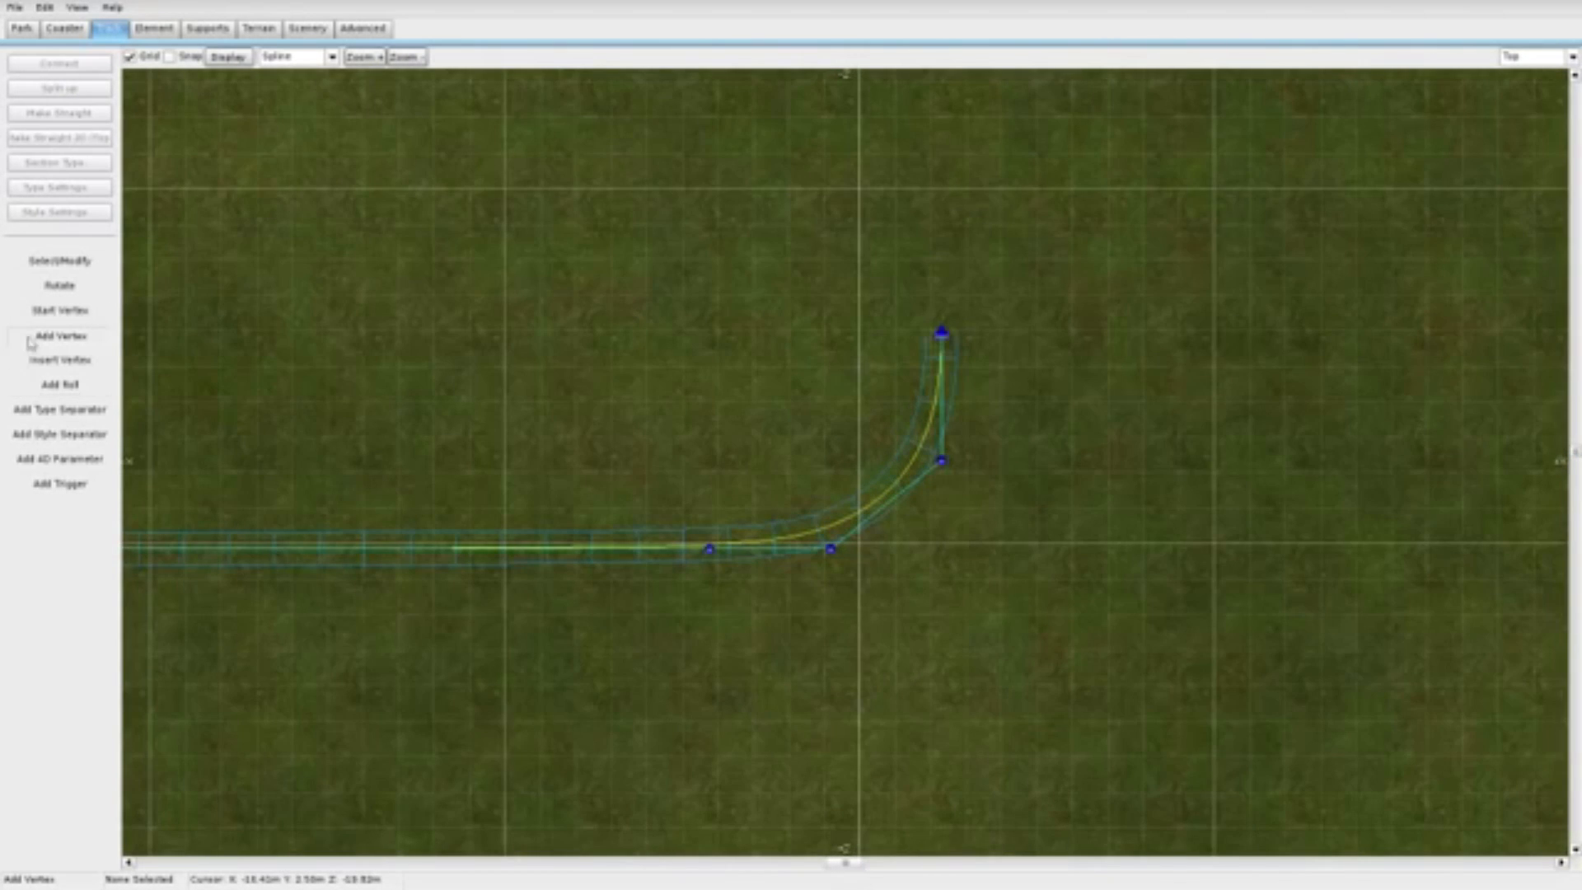
{"action": "left_click", "coordinate": [59, 261]}
{"action": "scroll", "coordinate": [594, 695], "scroll_direction": "down", "scroll_amount": 2}
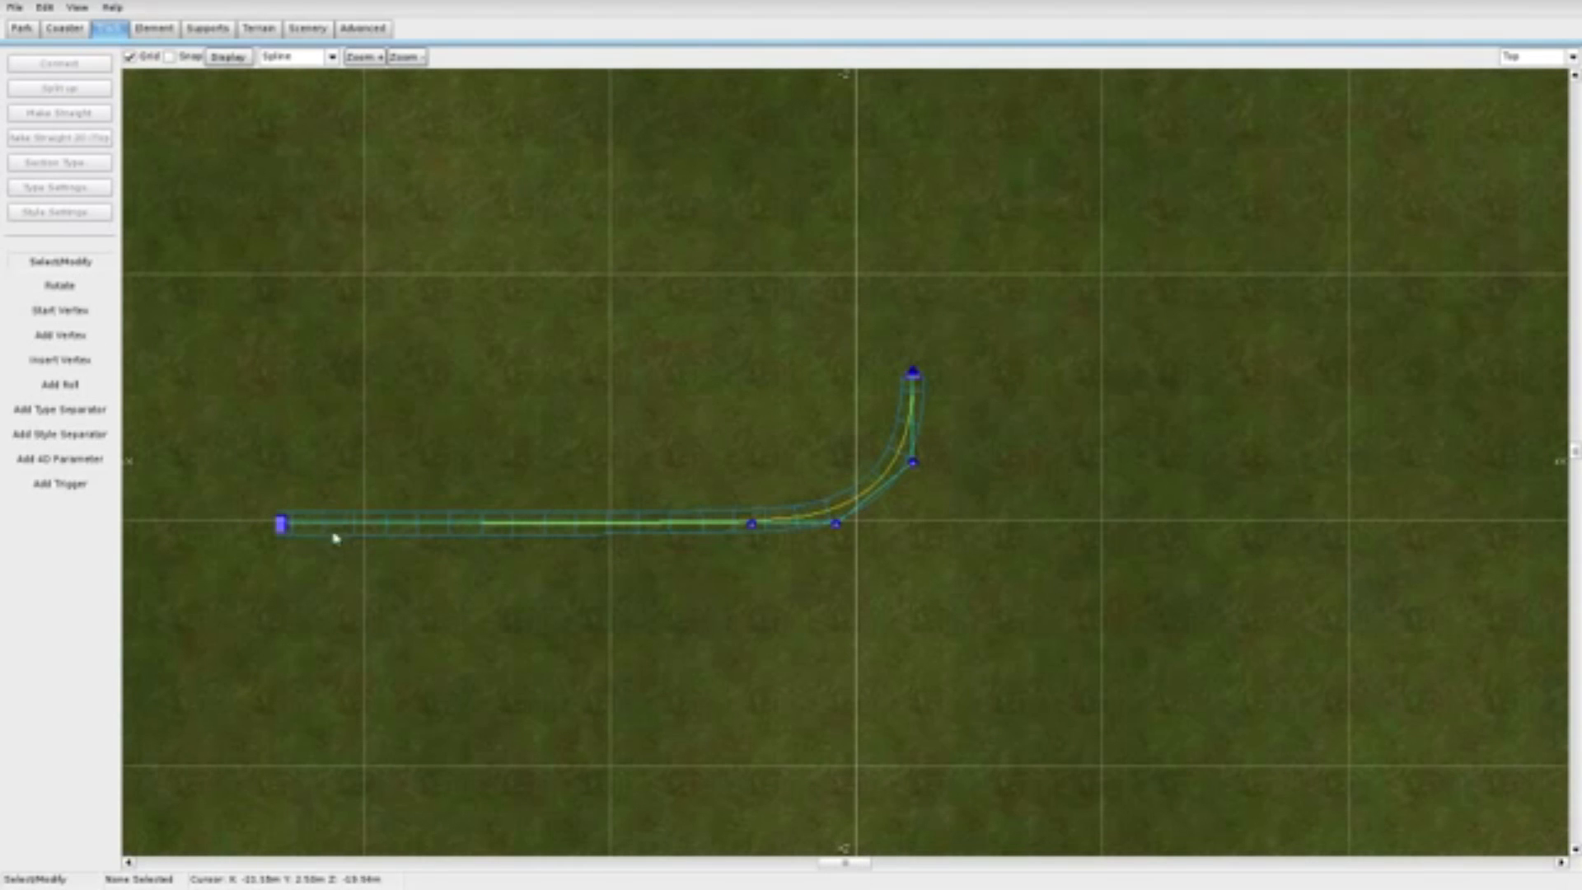
{"action": "left_click", "coordinate": [750, 525]}
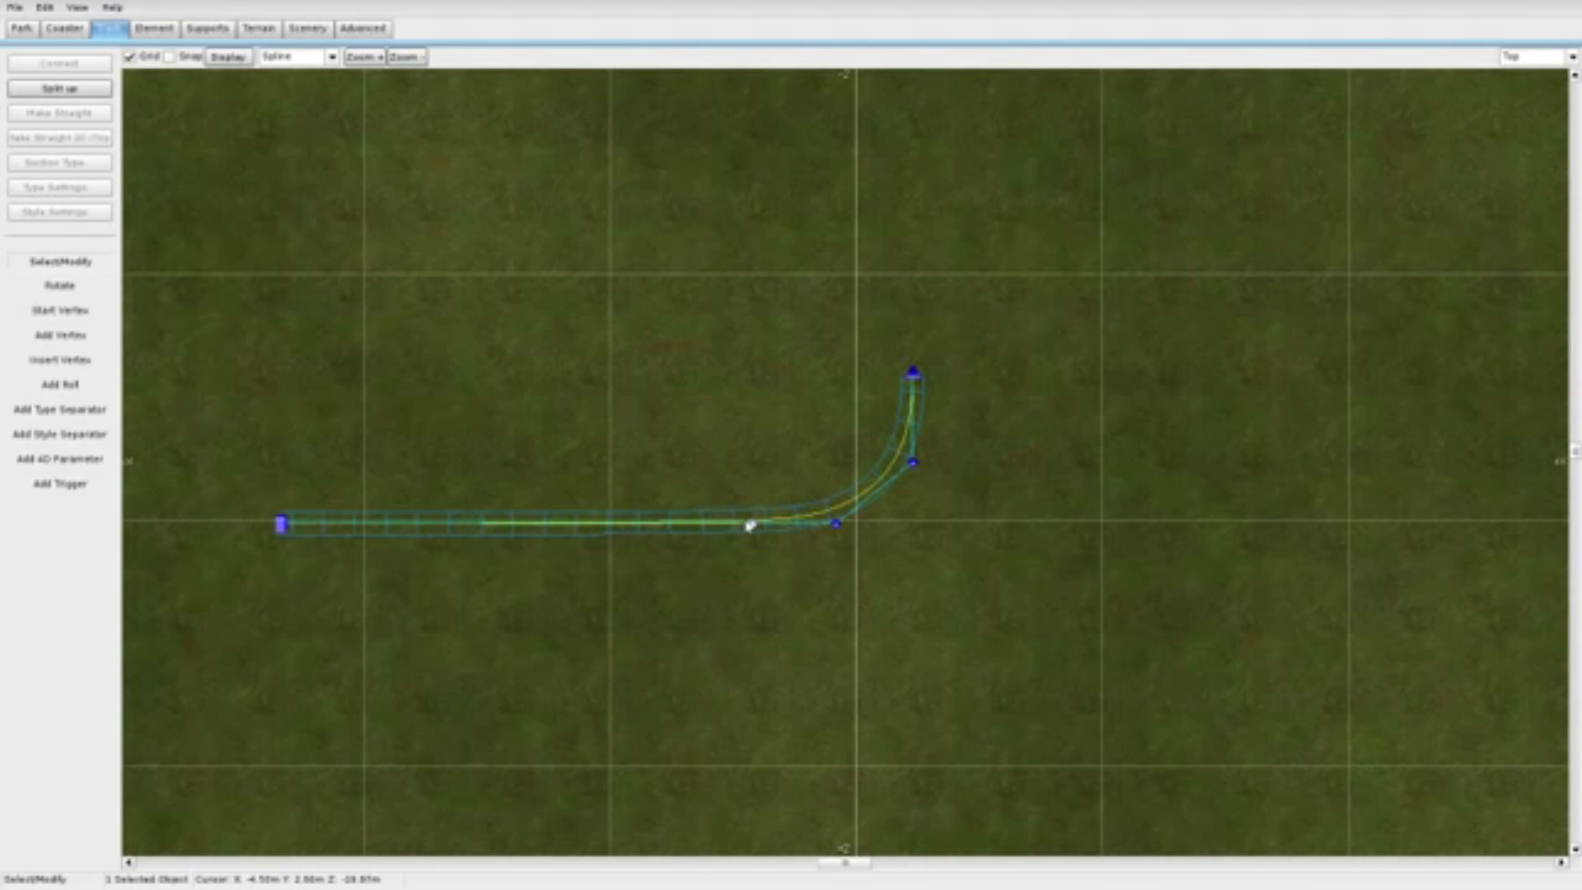
{"action": "double_click", "coordinate": [751, 525]}
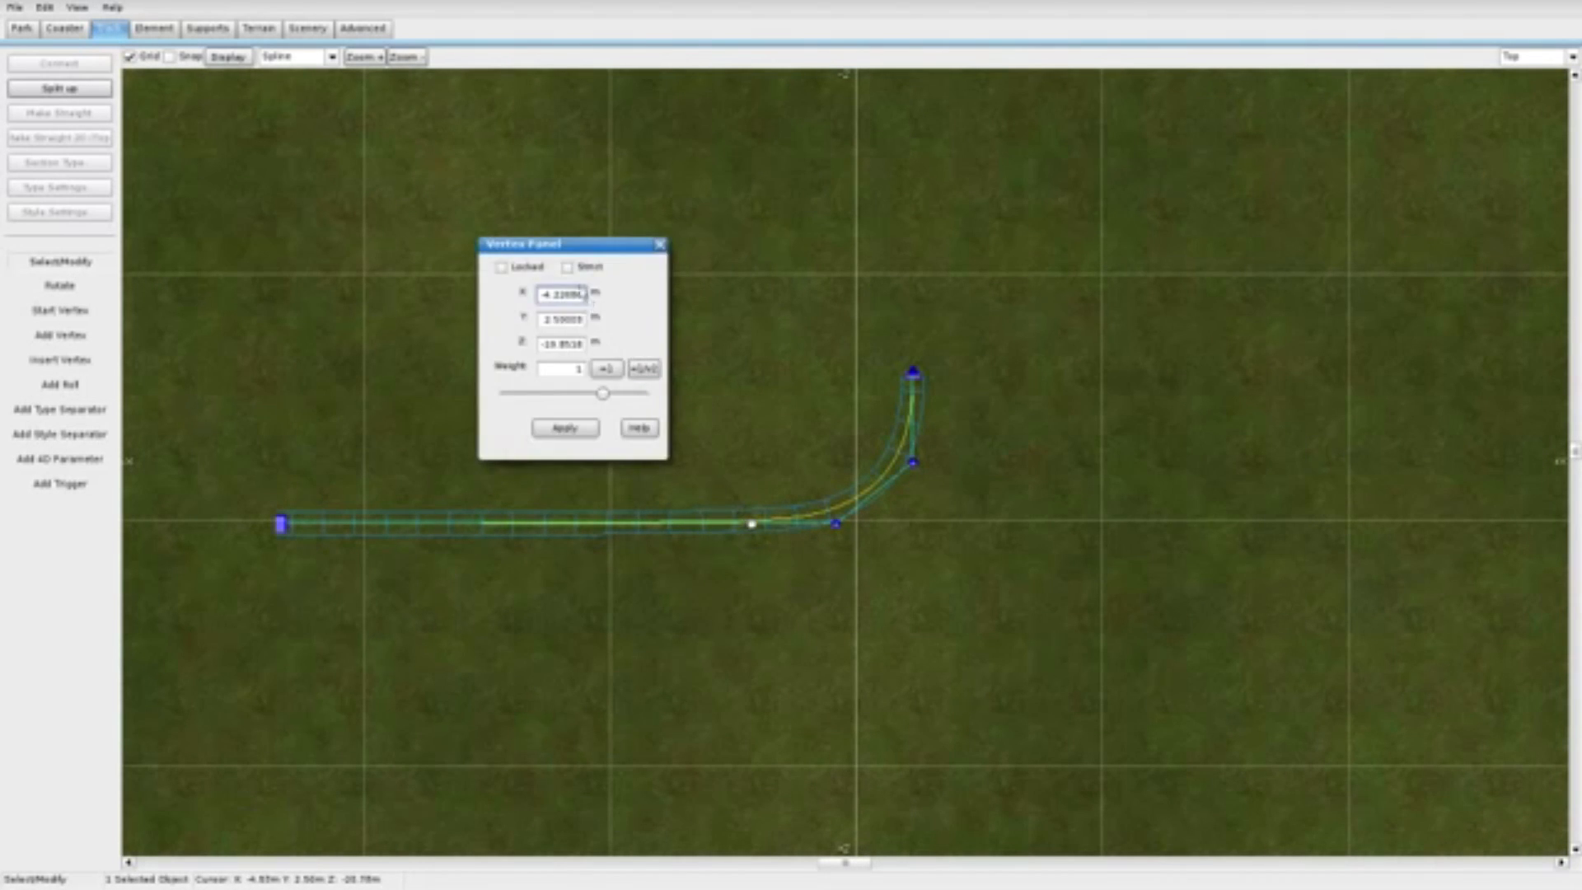
{"action": "left_click", "coordinate": [569, 270]}
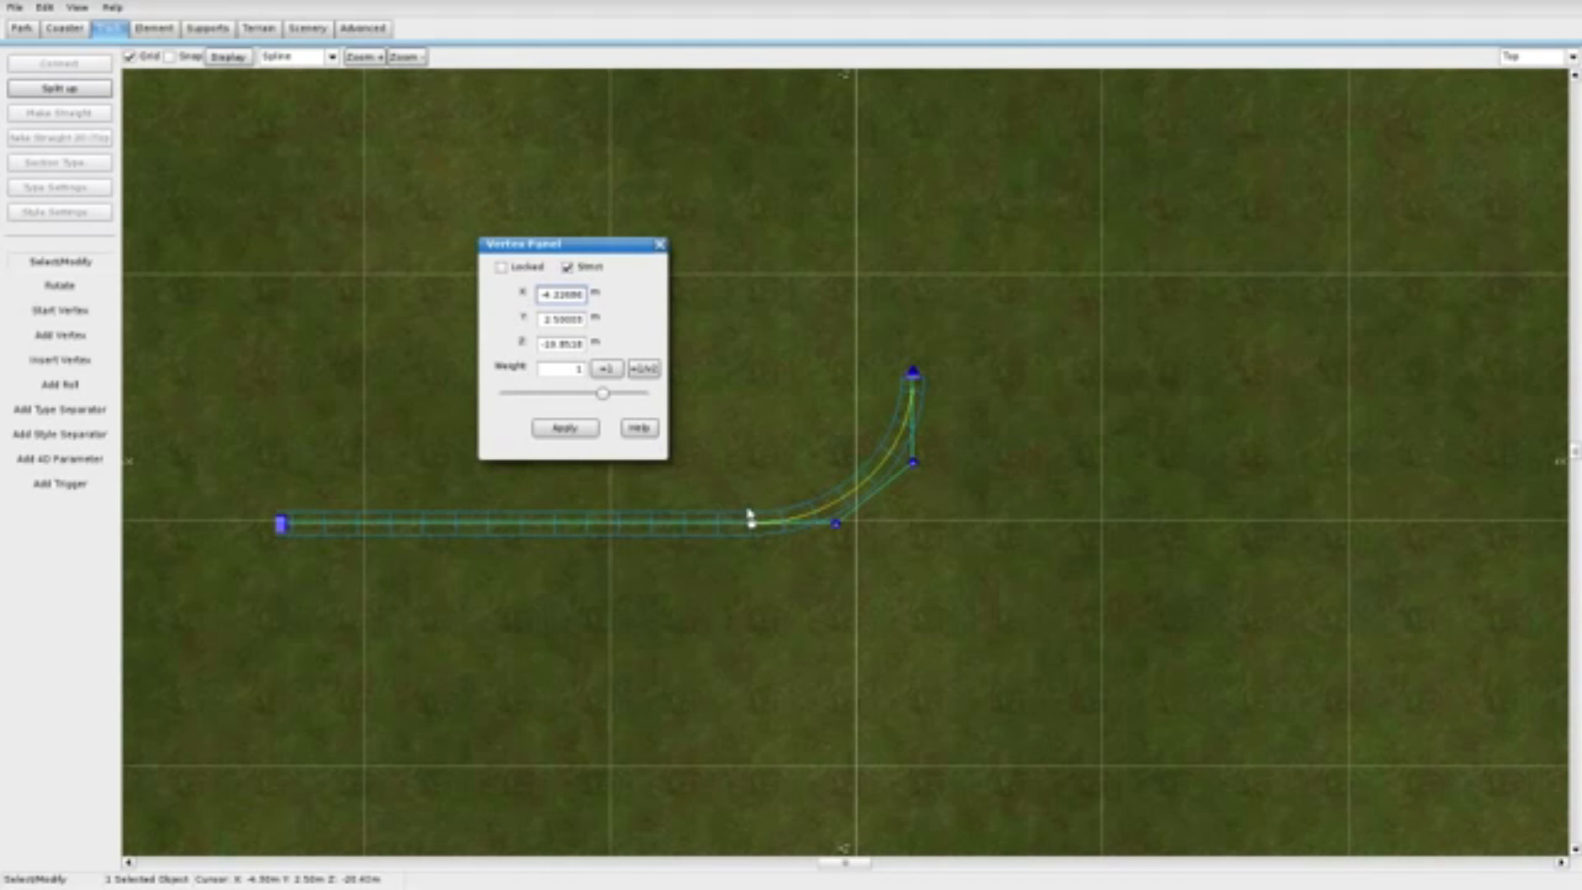
{"action": "left_click", "coordinate": [660, 245]}
Step: Check the vertex settings at the start of the track
{"action": "double_click", "coordinate": [281, 524]}
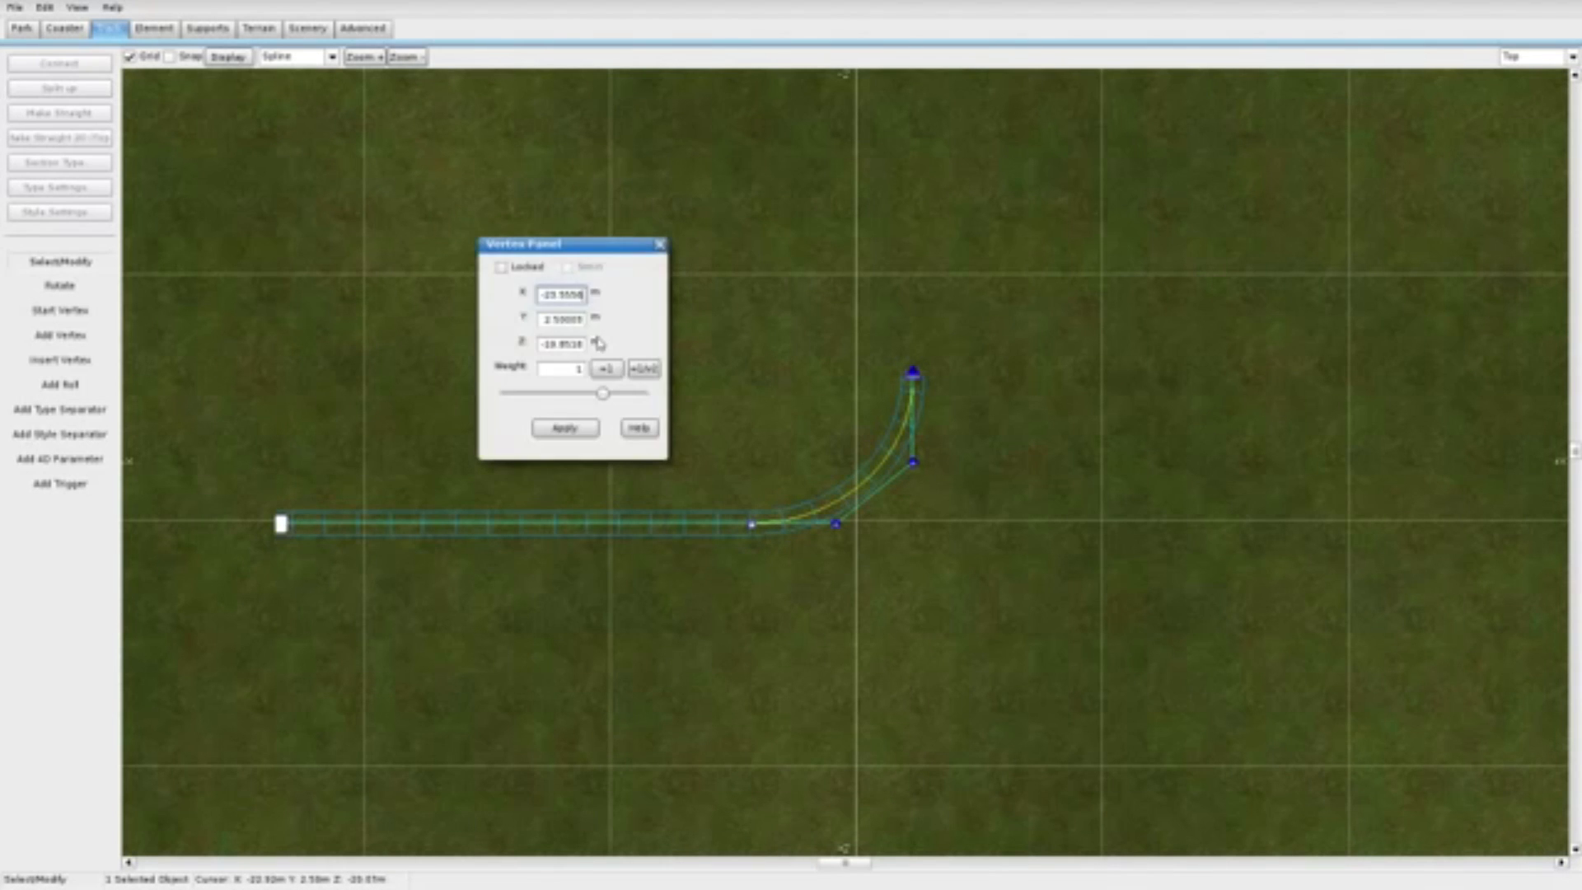
{"action": "left_click", "coordinate": [660, 245]}
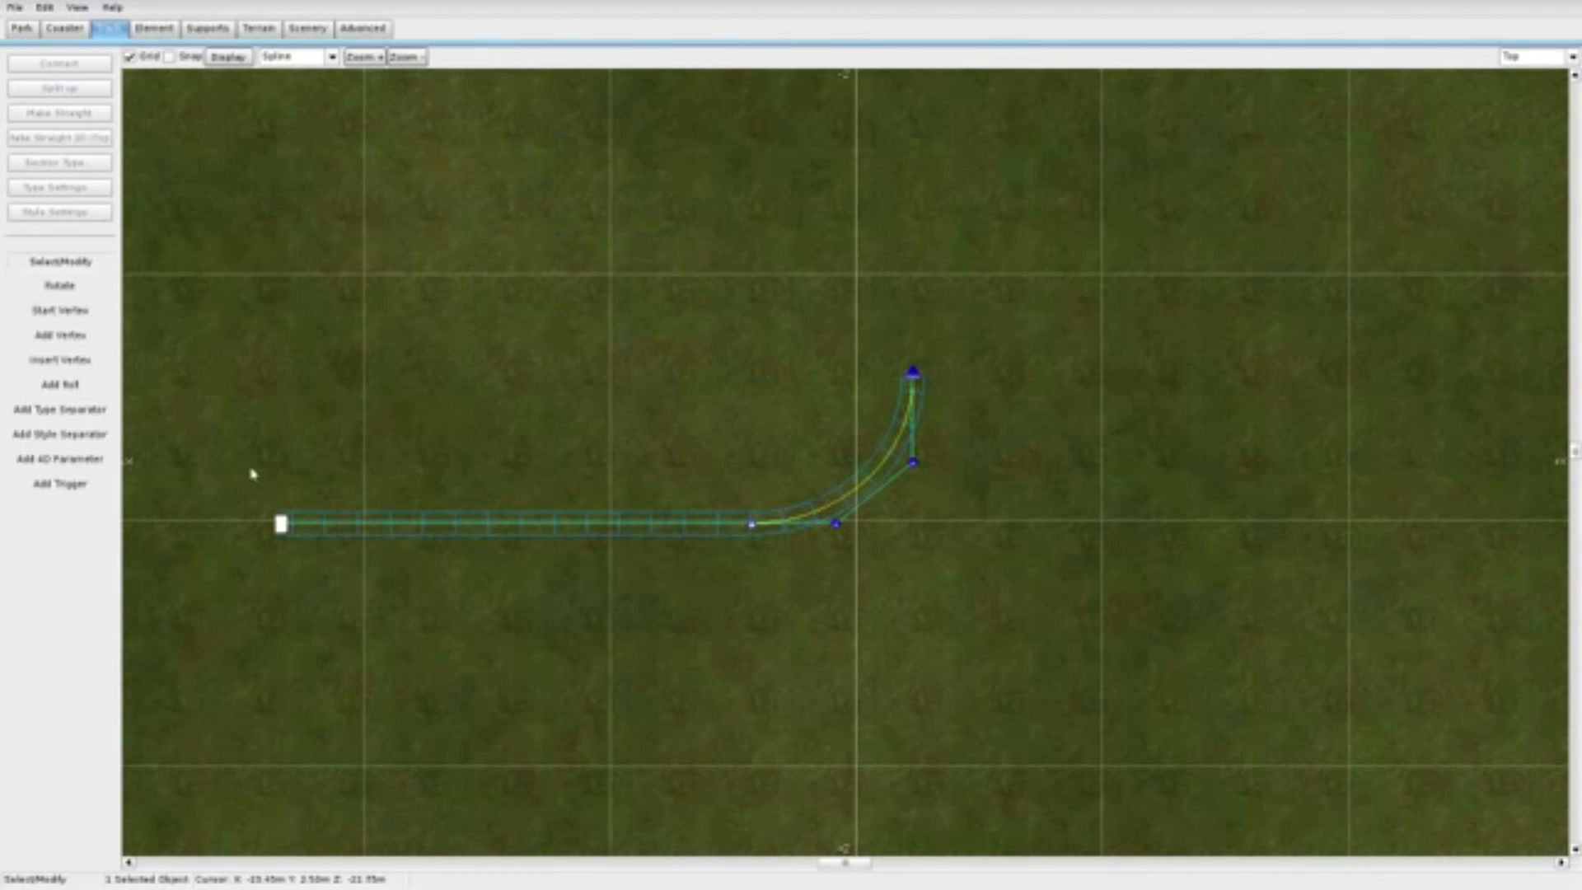
{"action": "left_click", "coordinate": [703, 552]}
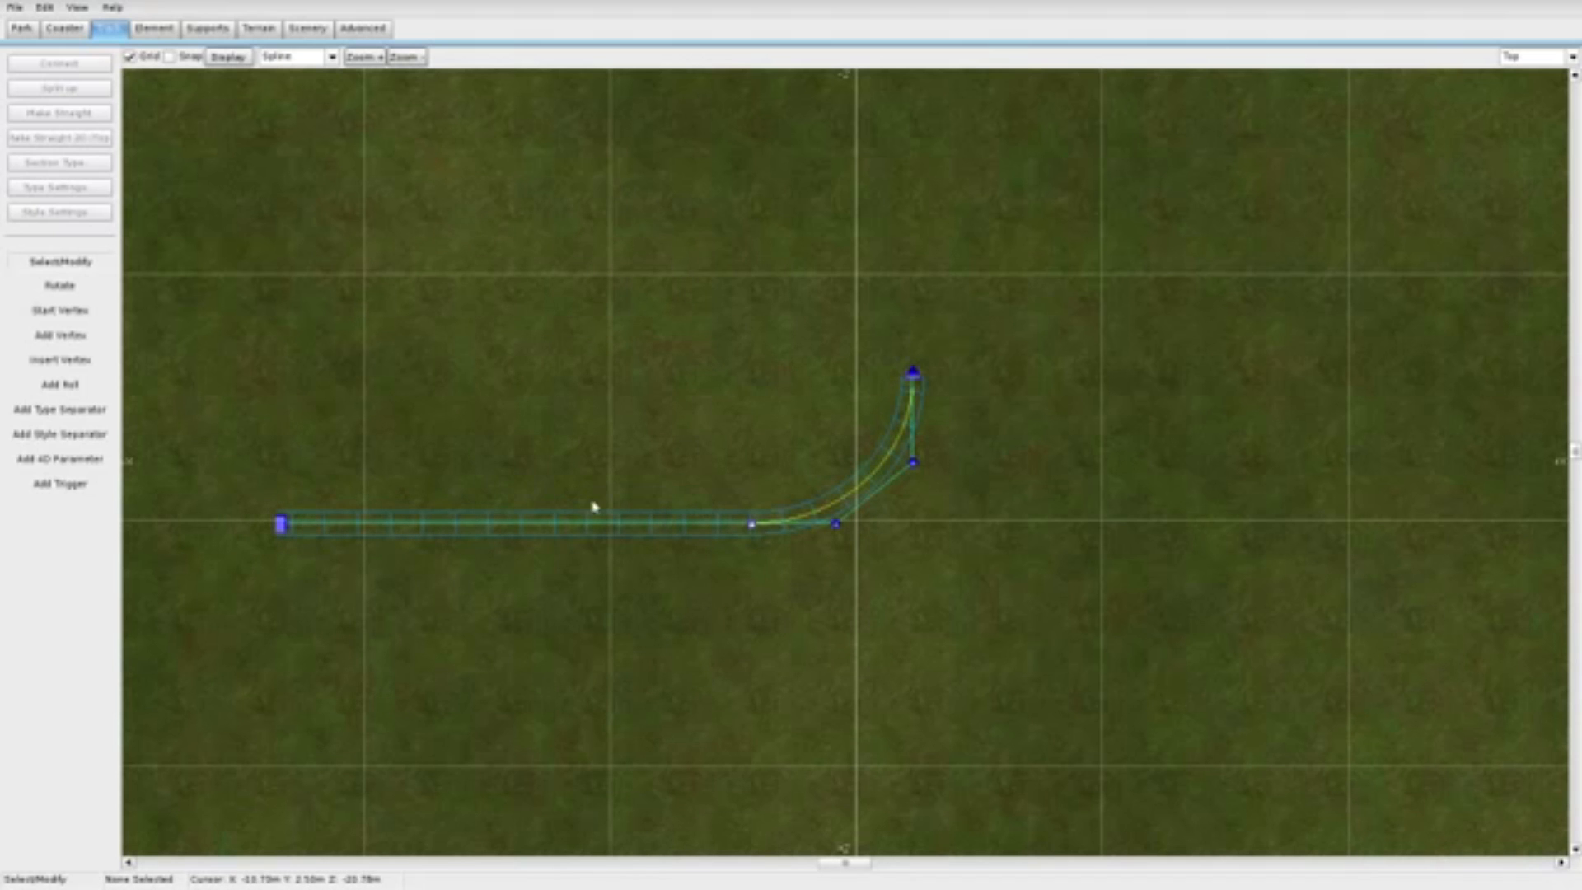
Step: Try to extend the track horizontally beyond the curve with one vertex in the Right view
{"action": "left_click_drag", "start_coordinate": [1575, 455], "coordinate": [1577, 445]}
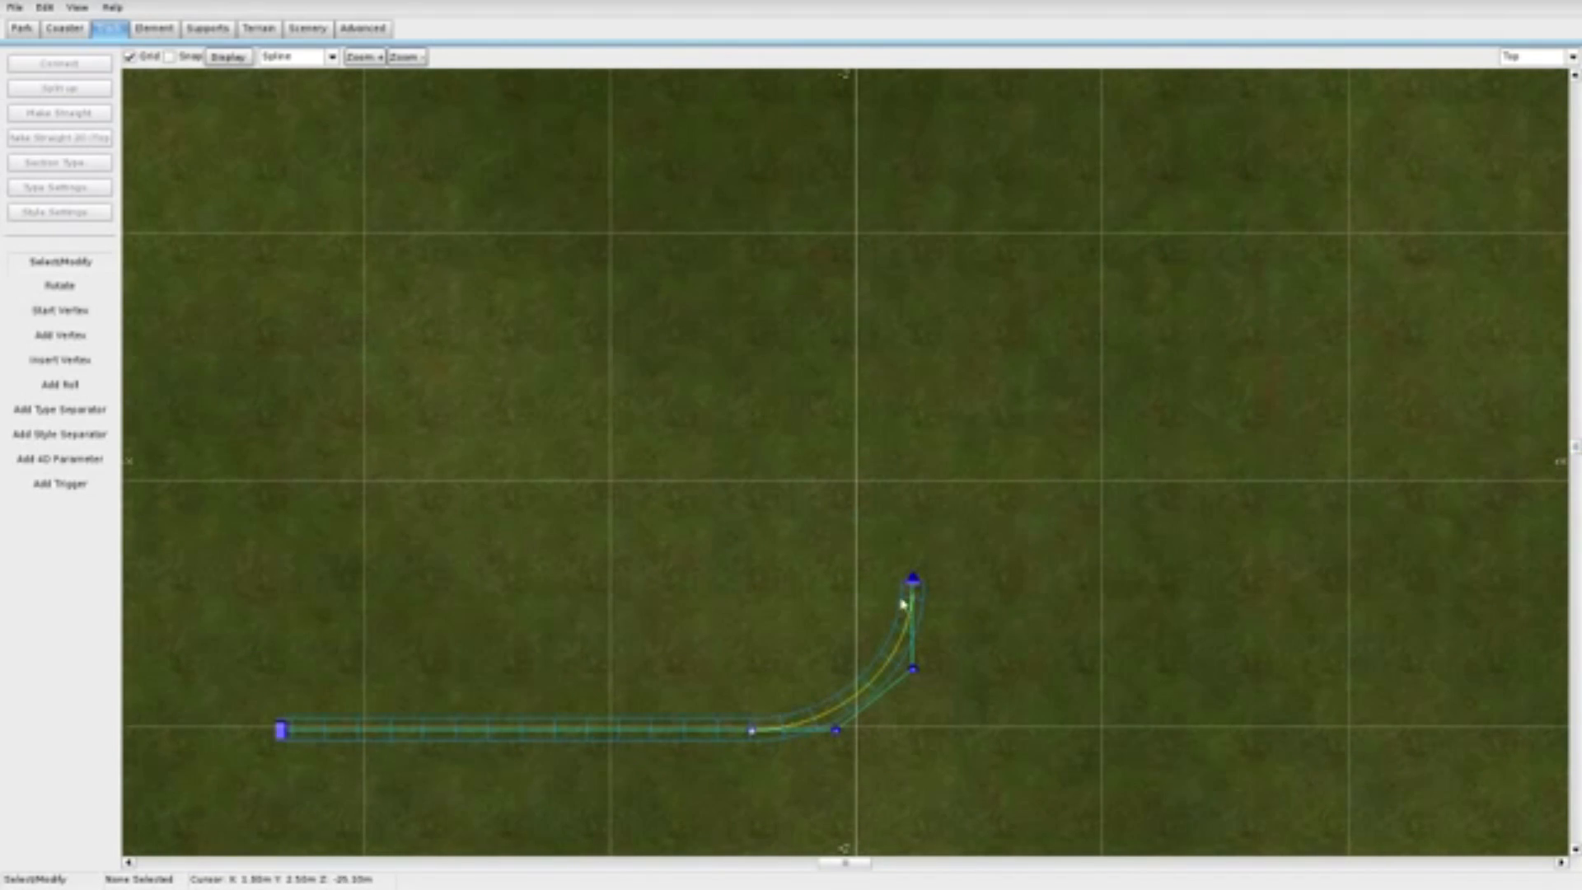
{"action": "left_click", "coordinate": [1516, 56]}
{"action": "left_click", "coordinate": [1516, 113]}
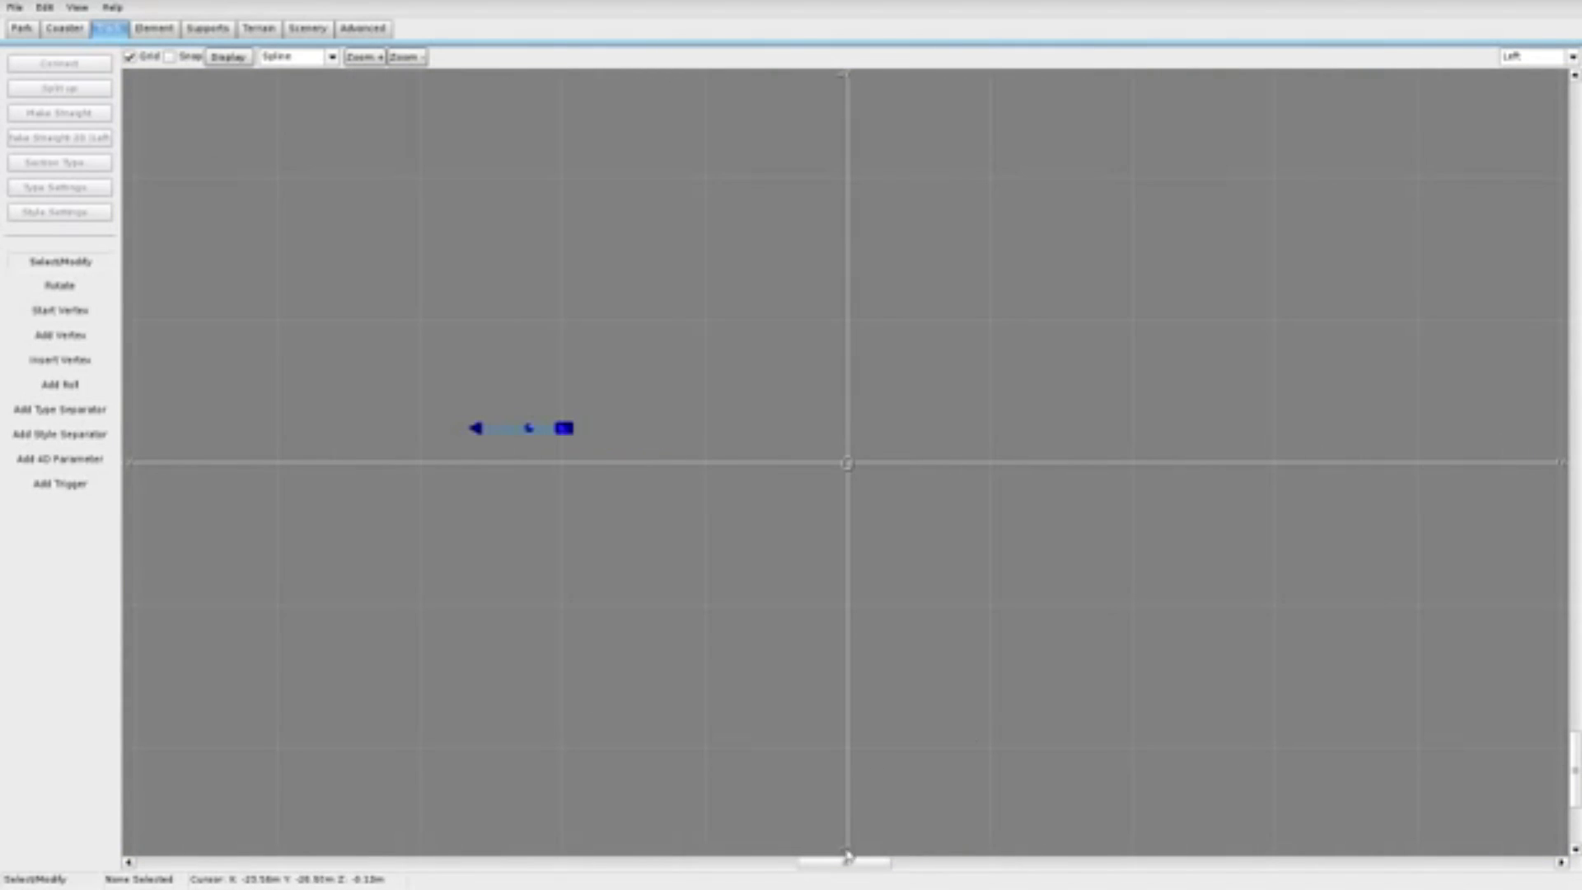
{"action": "left_click", "coordinate": [1534, 56]}
{"action": "left_click", "coordinate": [1516, 141]}
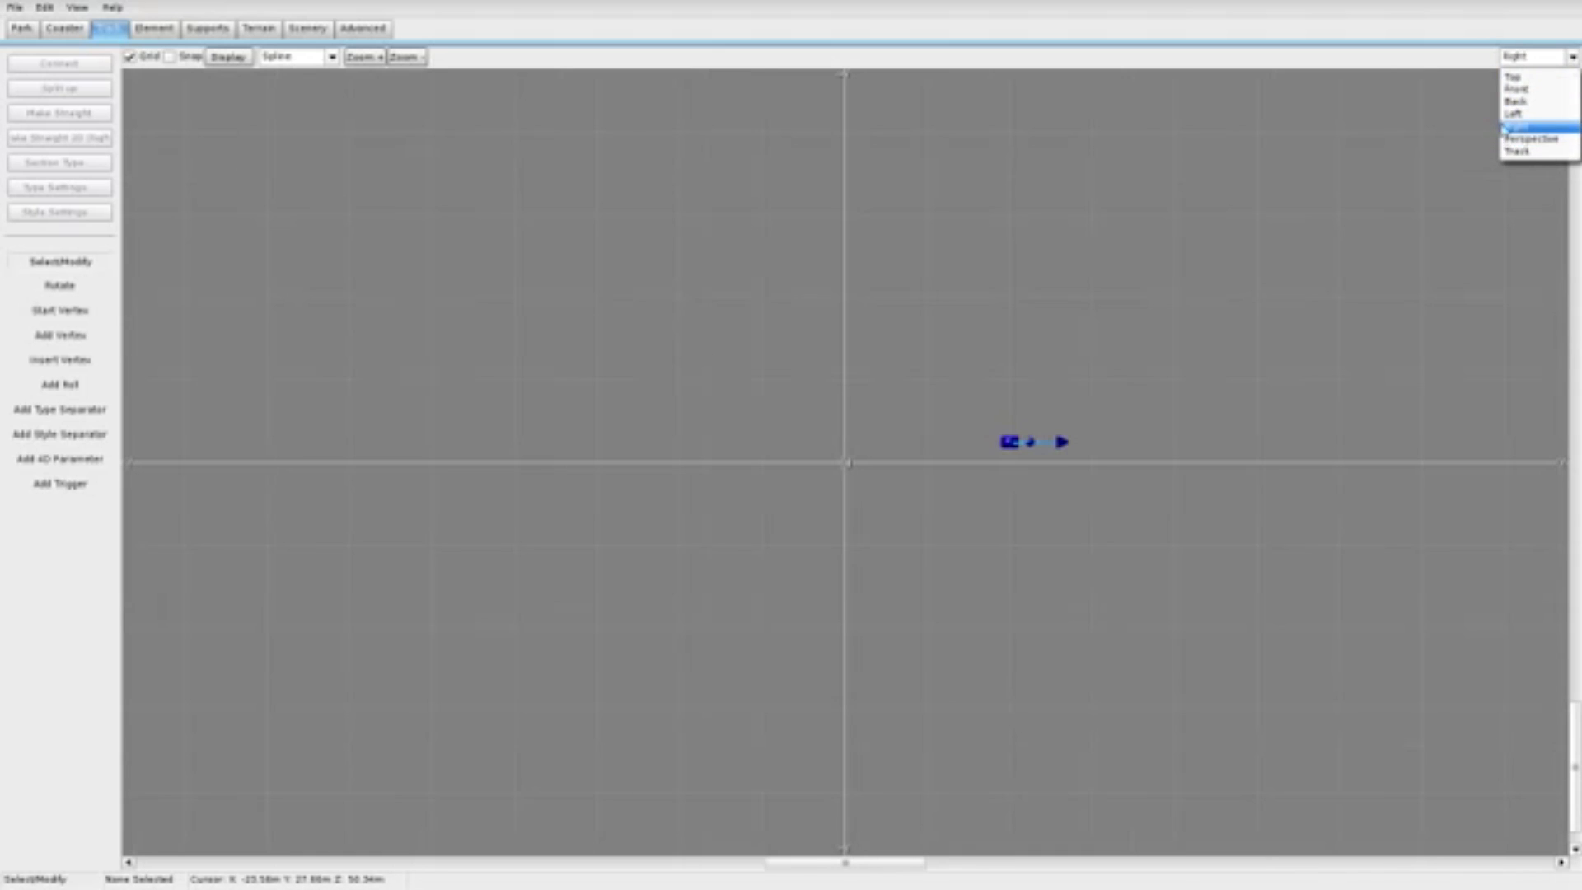
{"action": "left_click_drag", "start_coordinate": [906, 864], "coordinate": [946, 863]}
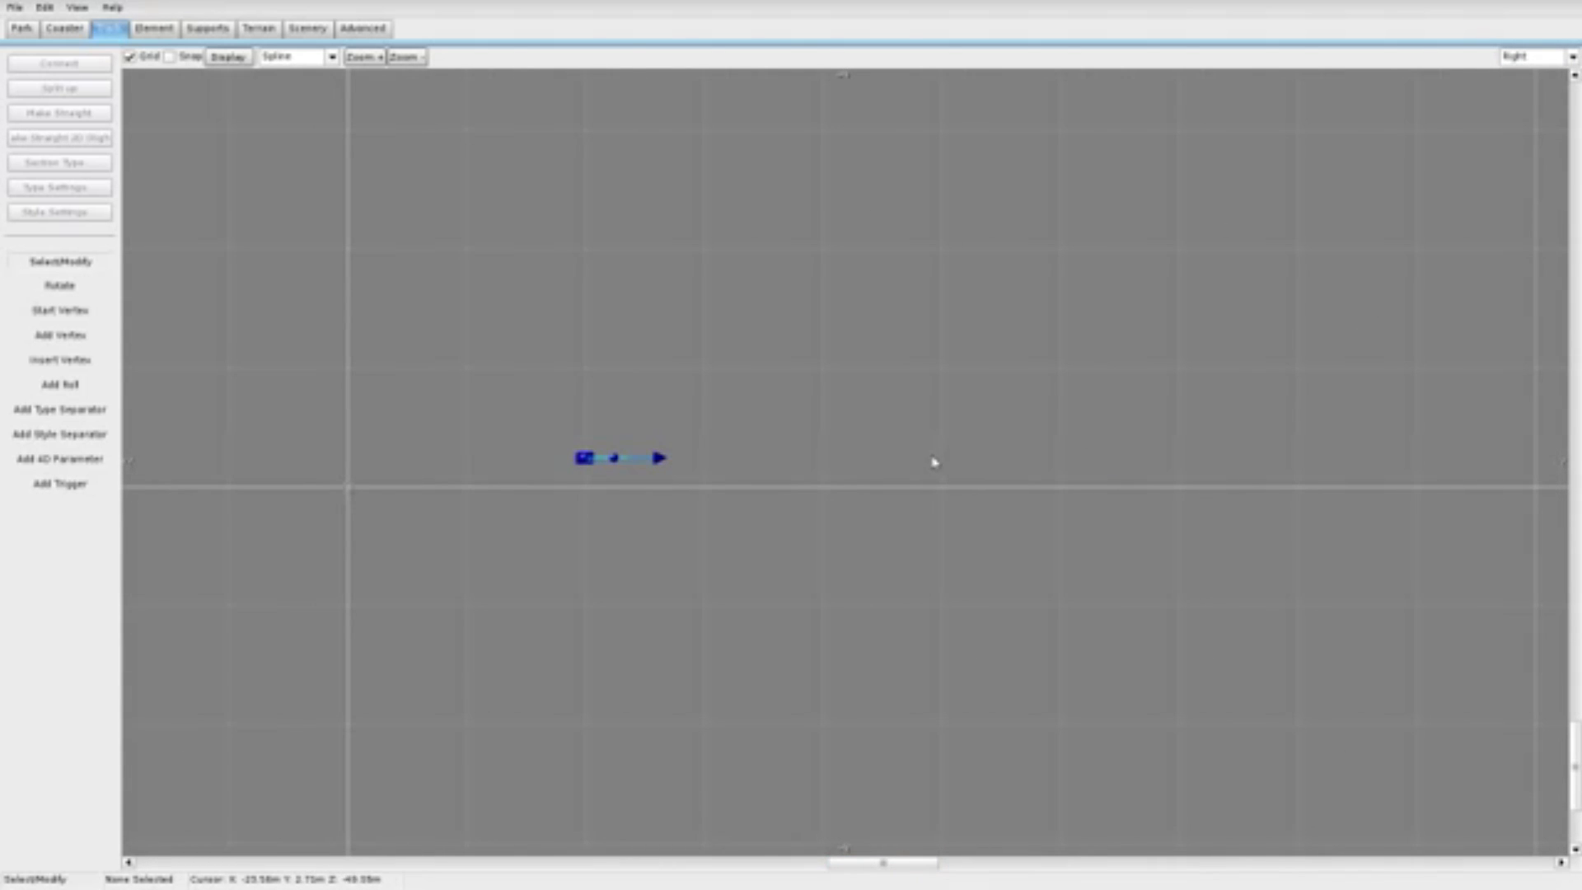
{"action": "scroll", "coordinate": [819, 367], "scroll_direction": "up", "scroll_amount": 4}
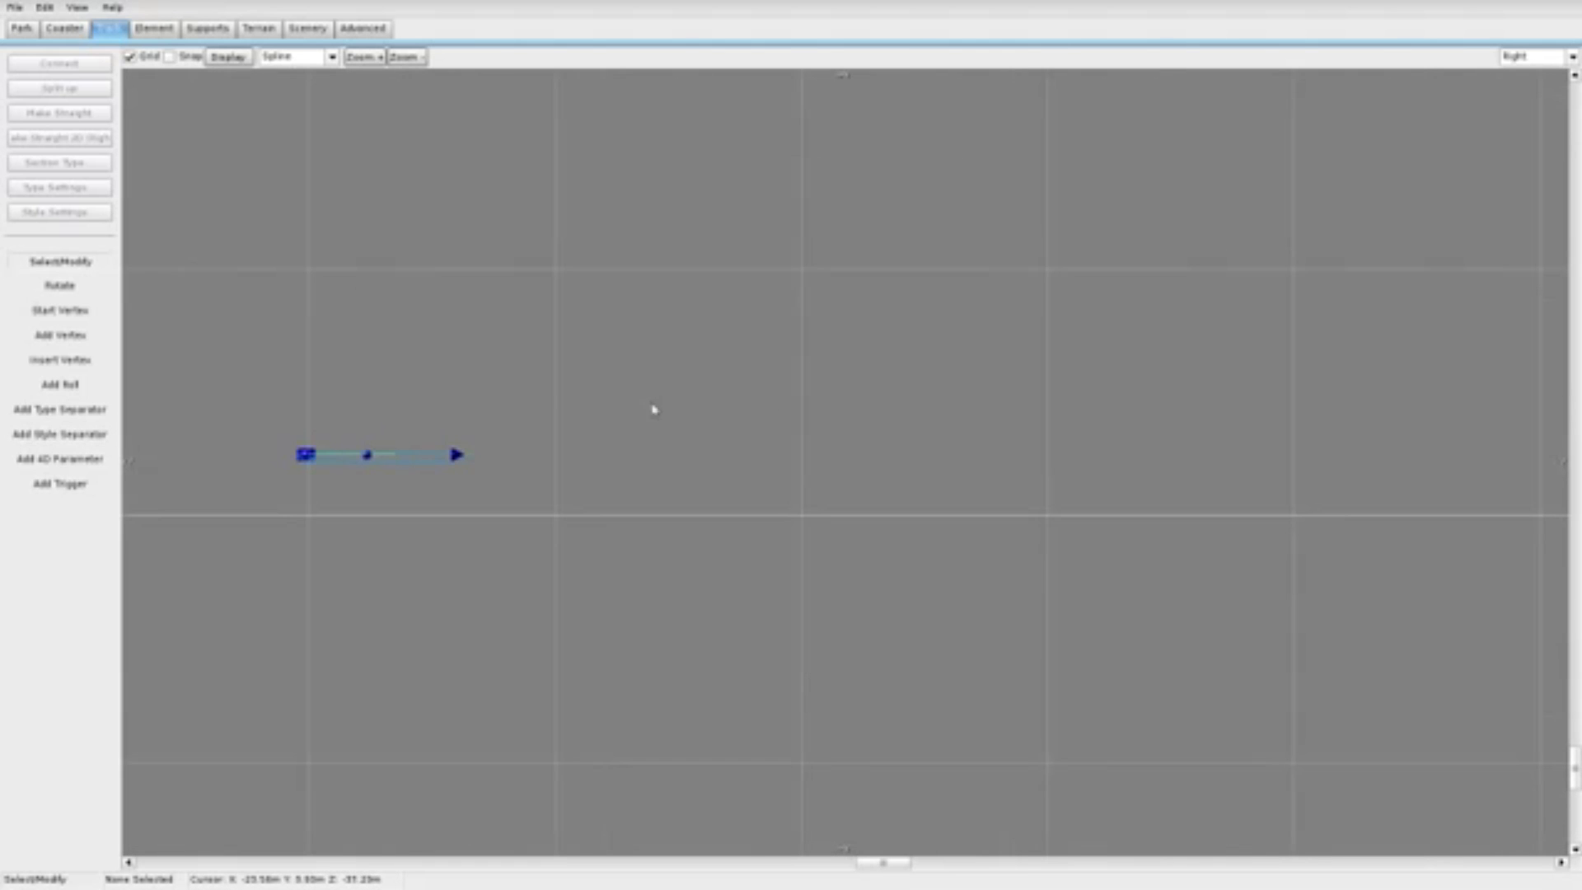
{"action": "left_click", "coordinate": [40, 342]}
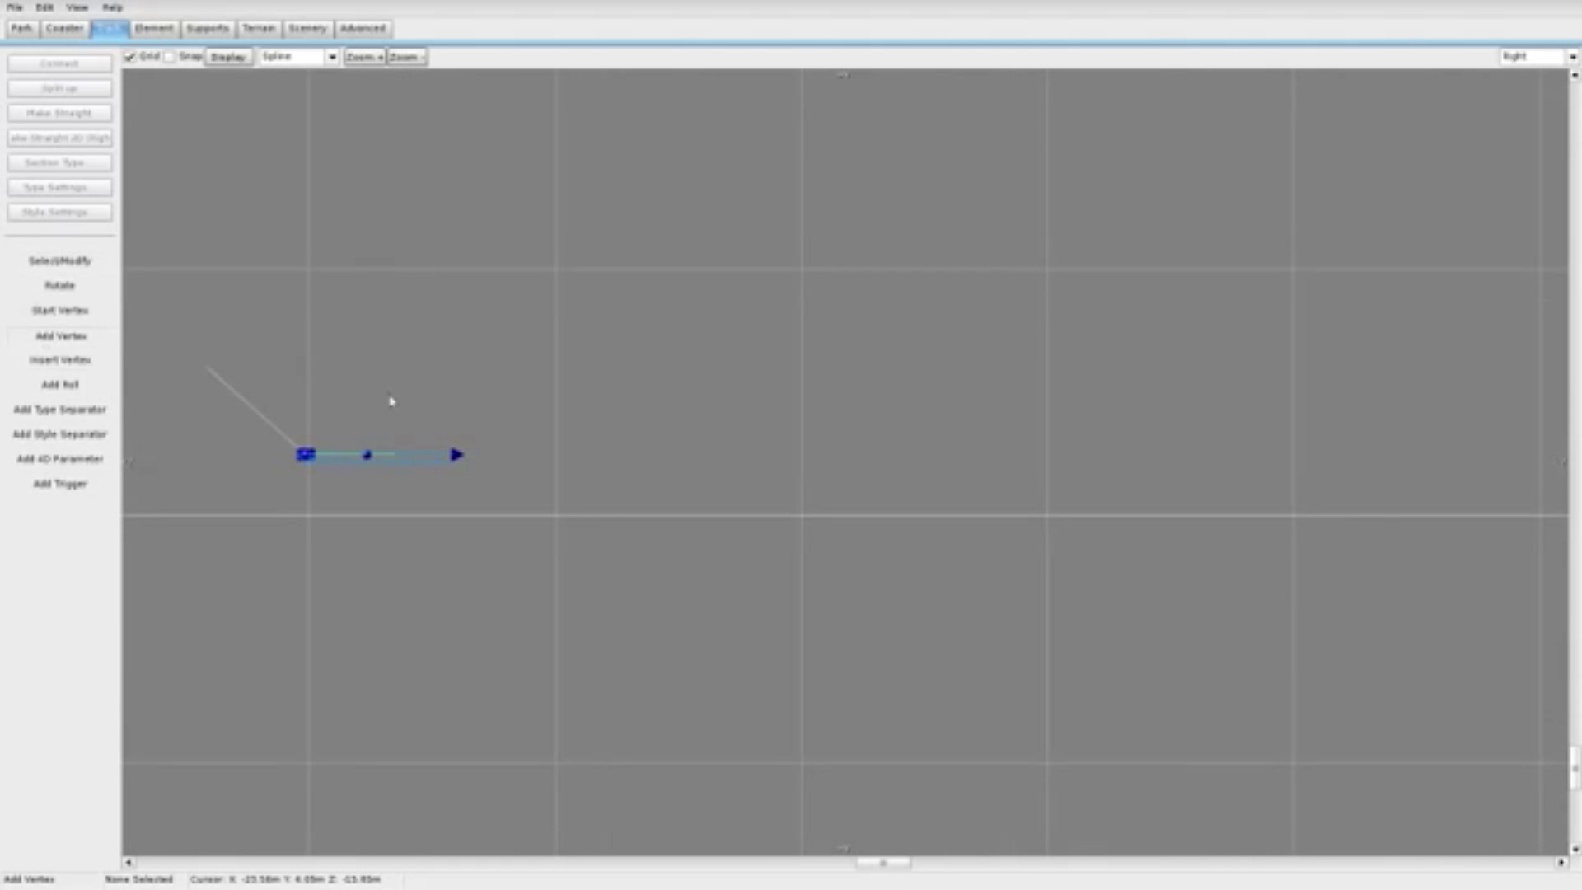
{"action": "left_click", "coordinate": [546, 456]}
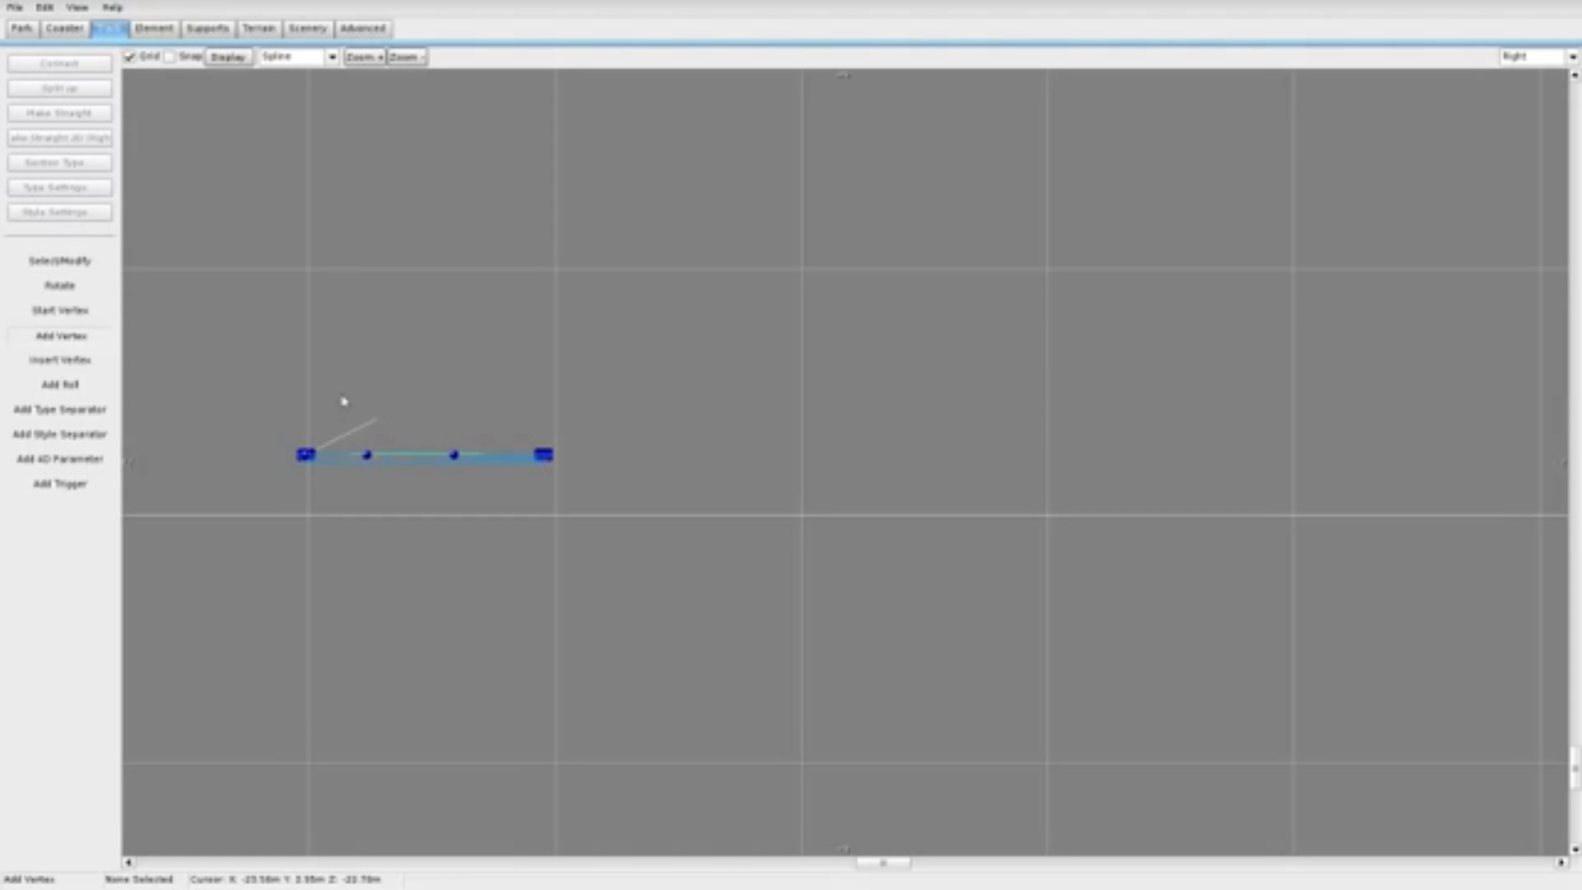
{"action": "key", "text": "ctrl+z"}
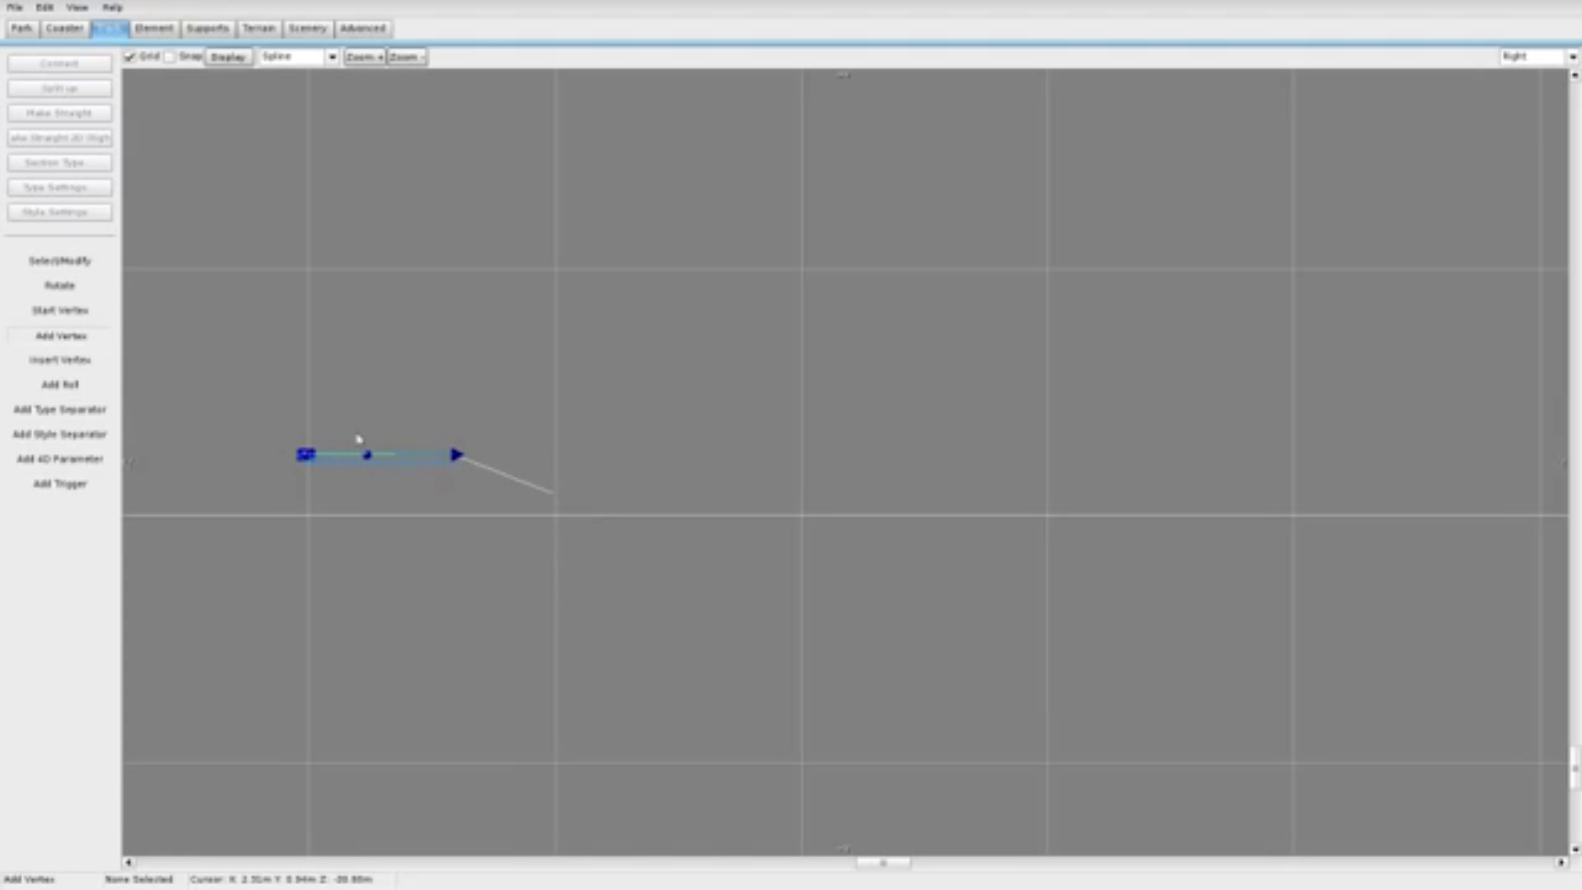
Step: In the Right view, select the end vertex of the curve and extend the track from it with one level vertex
{"action": "left_click", "coordinate": [1510, 56]}
{"action": "left_click", "coordinate": [1513, 77]}
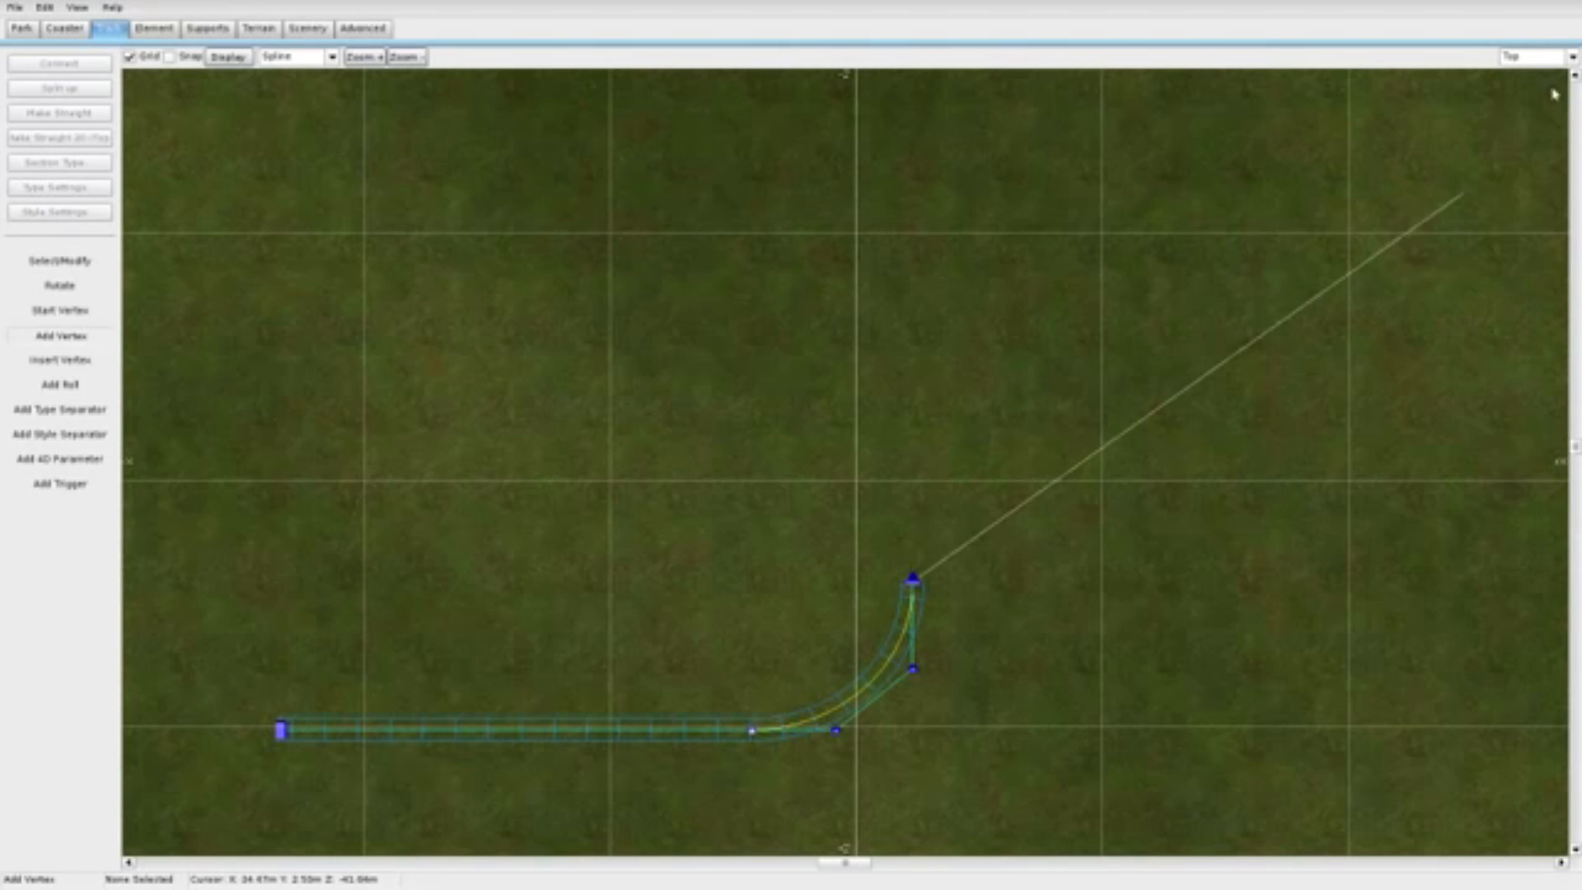
{"action": "left_click", "coordinate": [1524, 56]}
{"action": "left_click", "coordinate": [1529, 106]}
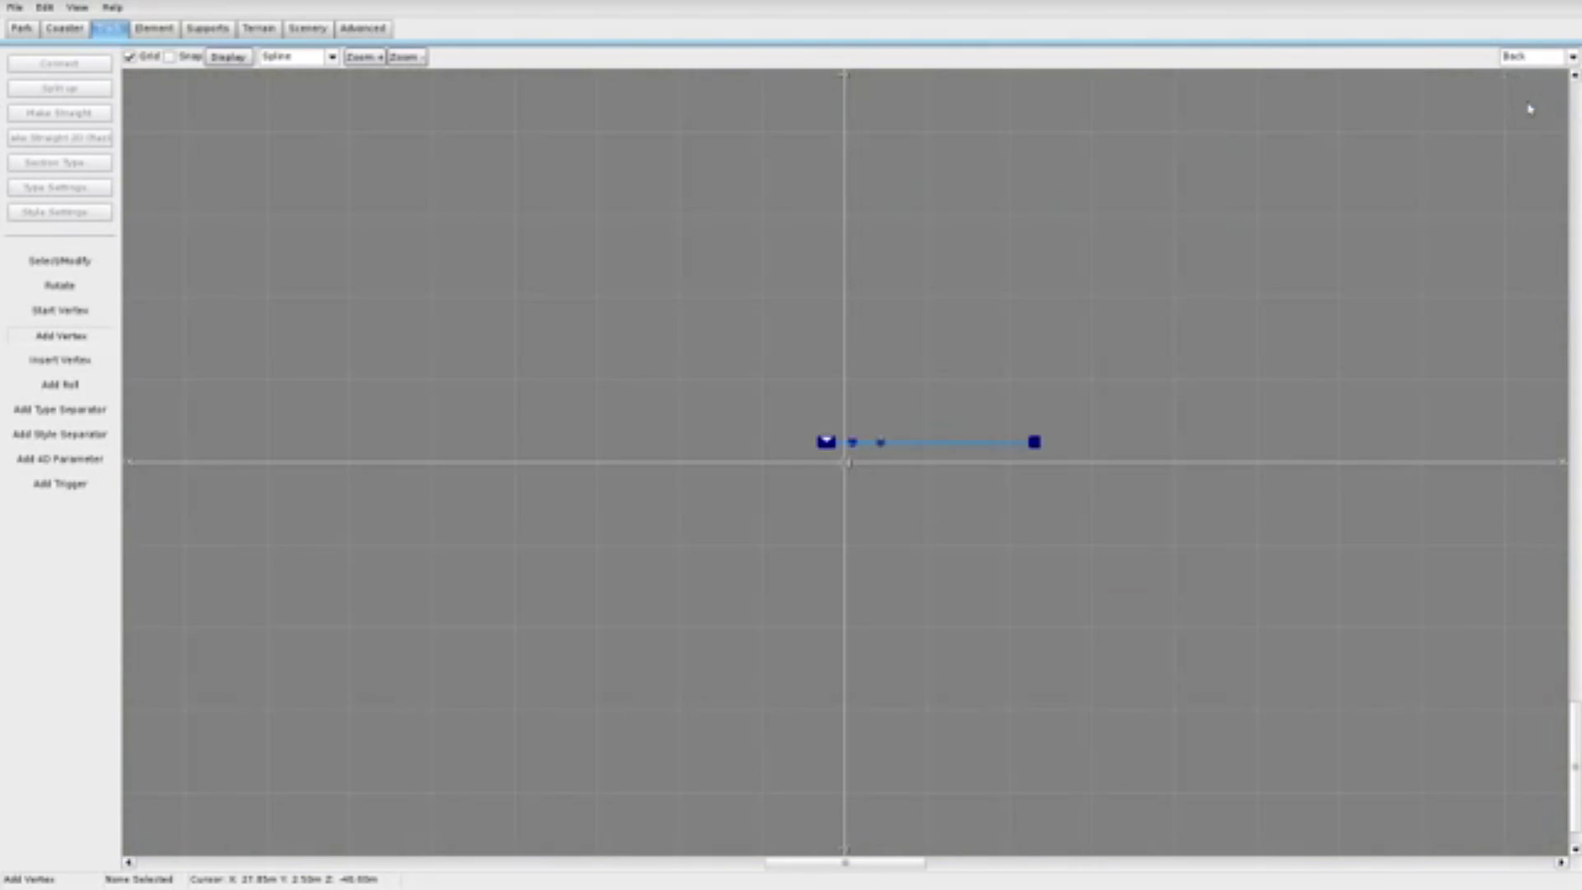
{"action": "left_click", "coordinate": [1554, 57]}
{"action": "left_click", "coordinate": [1520, 128]}
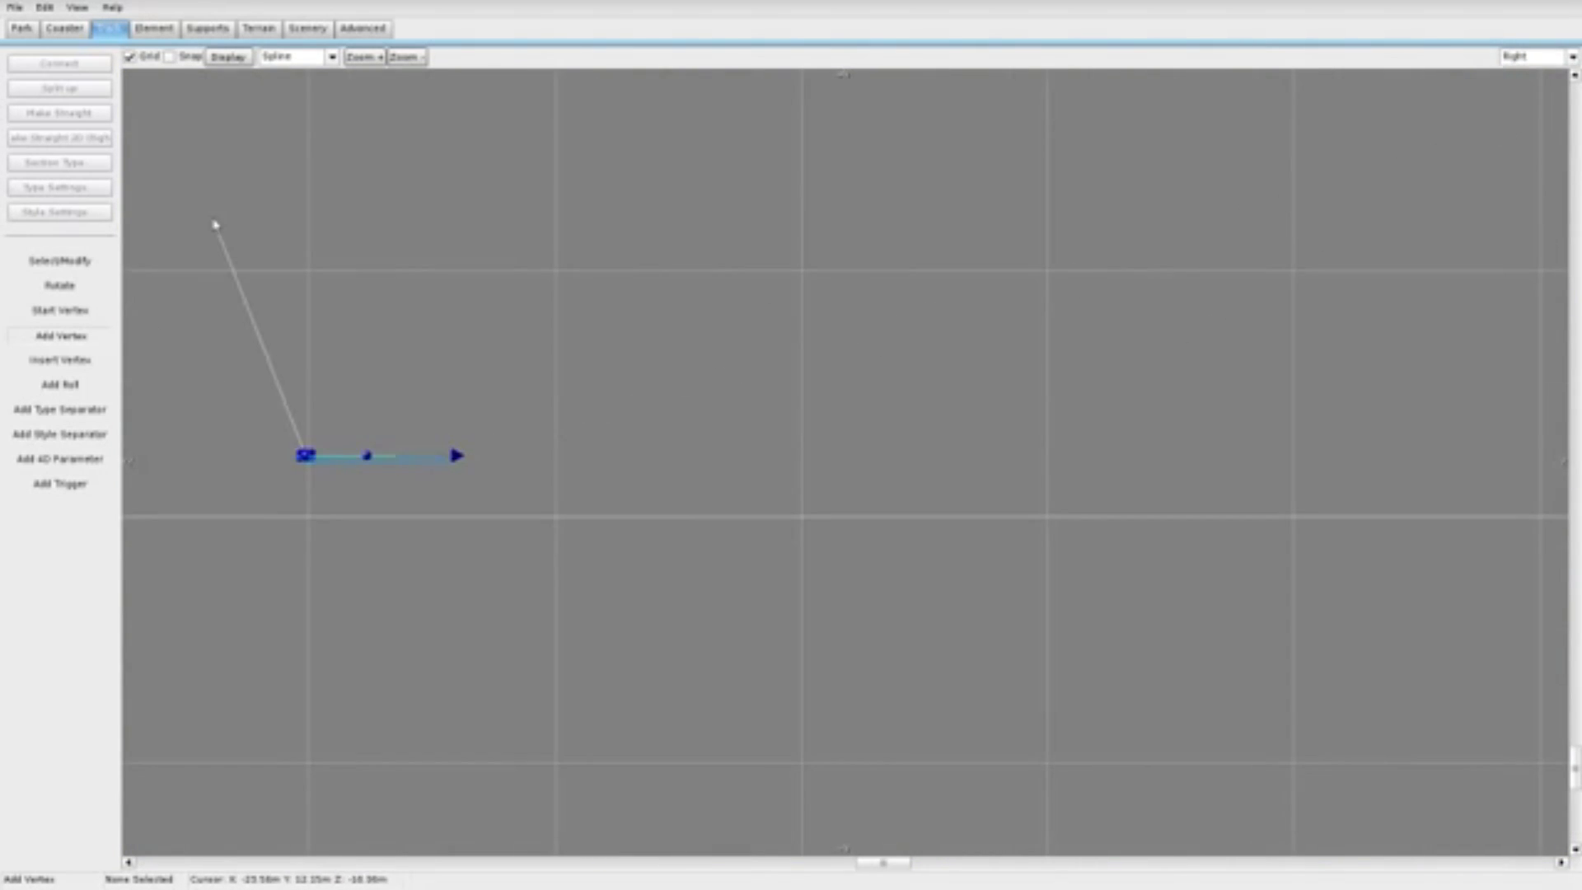
{"action": "left_click", "coordinate": [72, 262]}
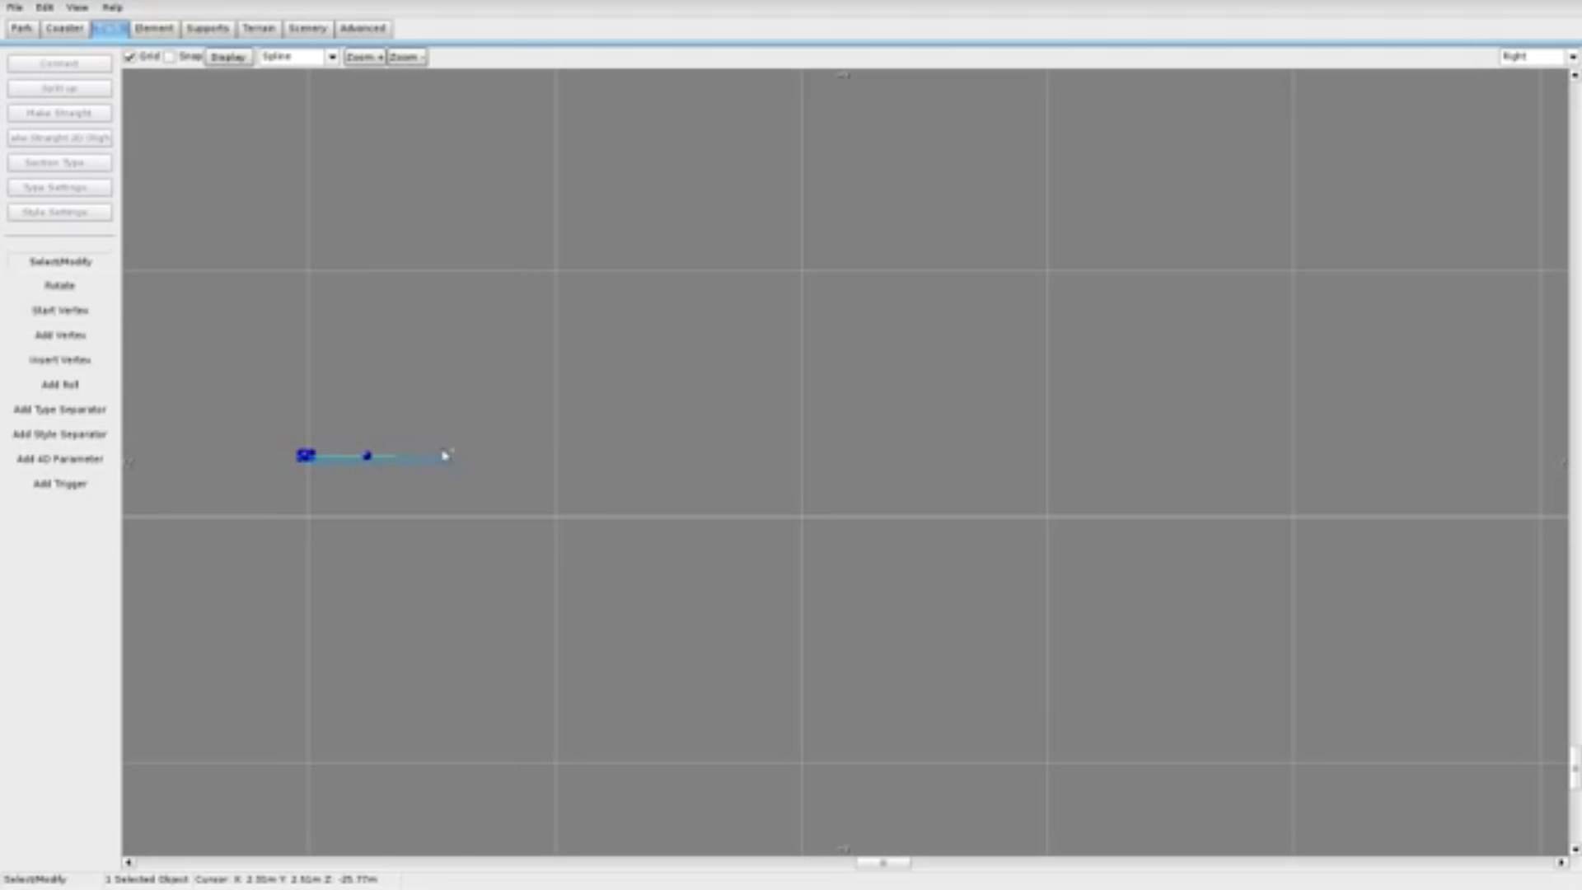
{"action": "left_click", "coordinate": [61, 334]}
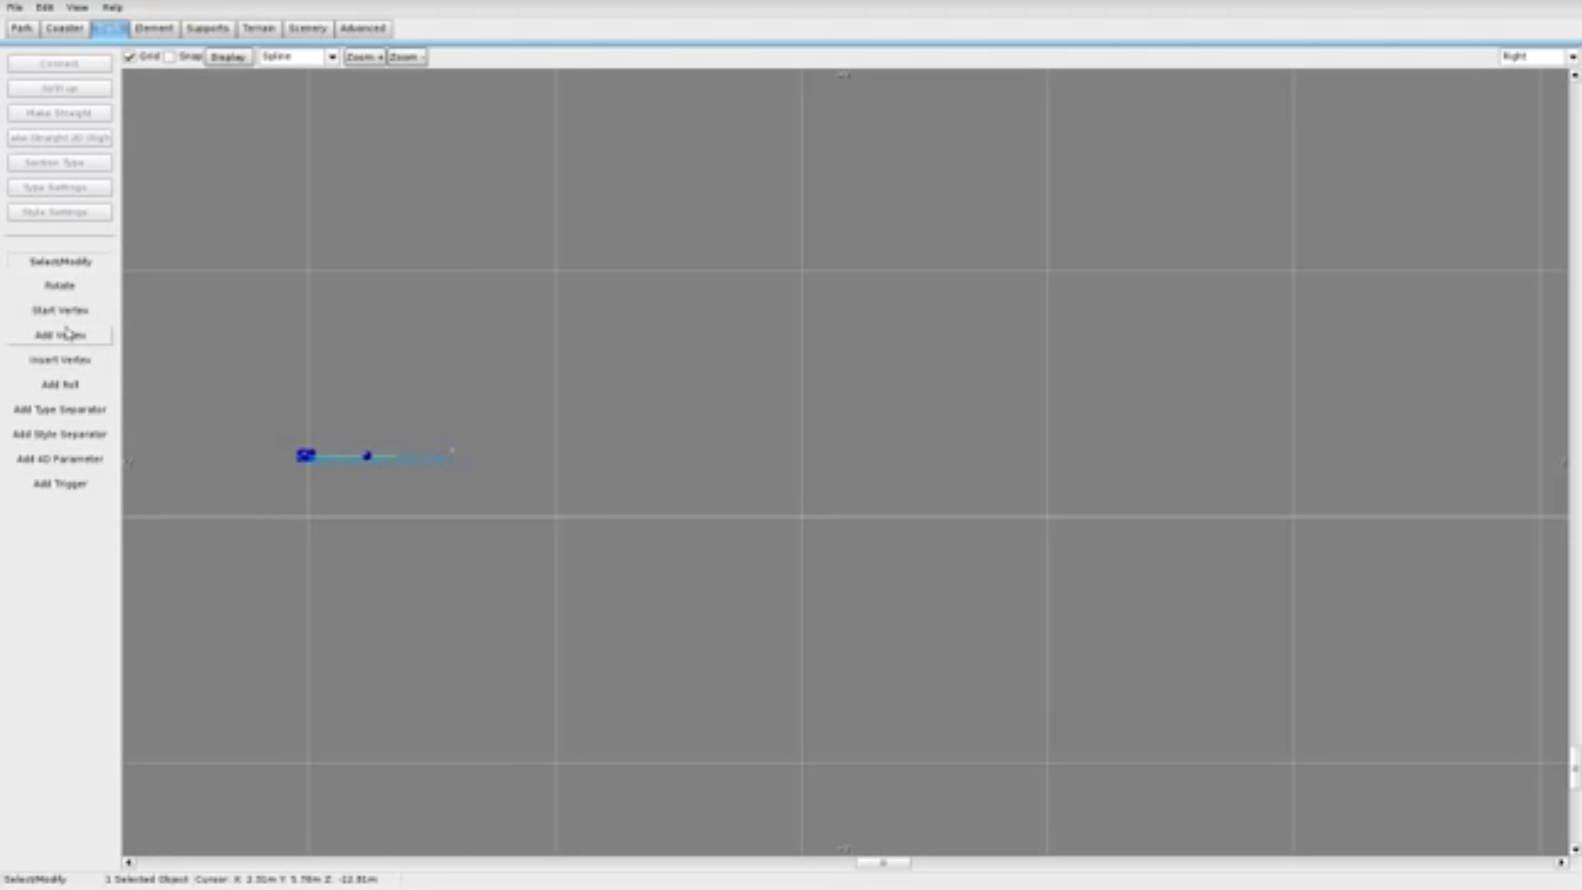
{"action": "left_click", "coordinate": [535, 459]}
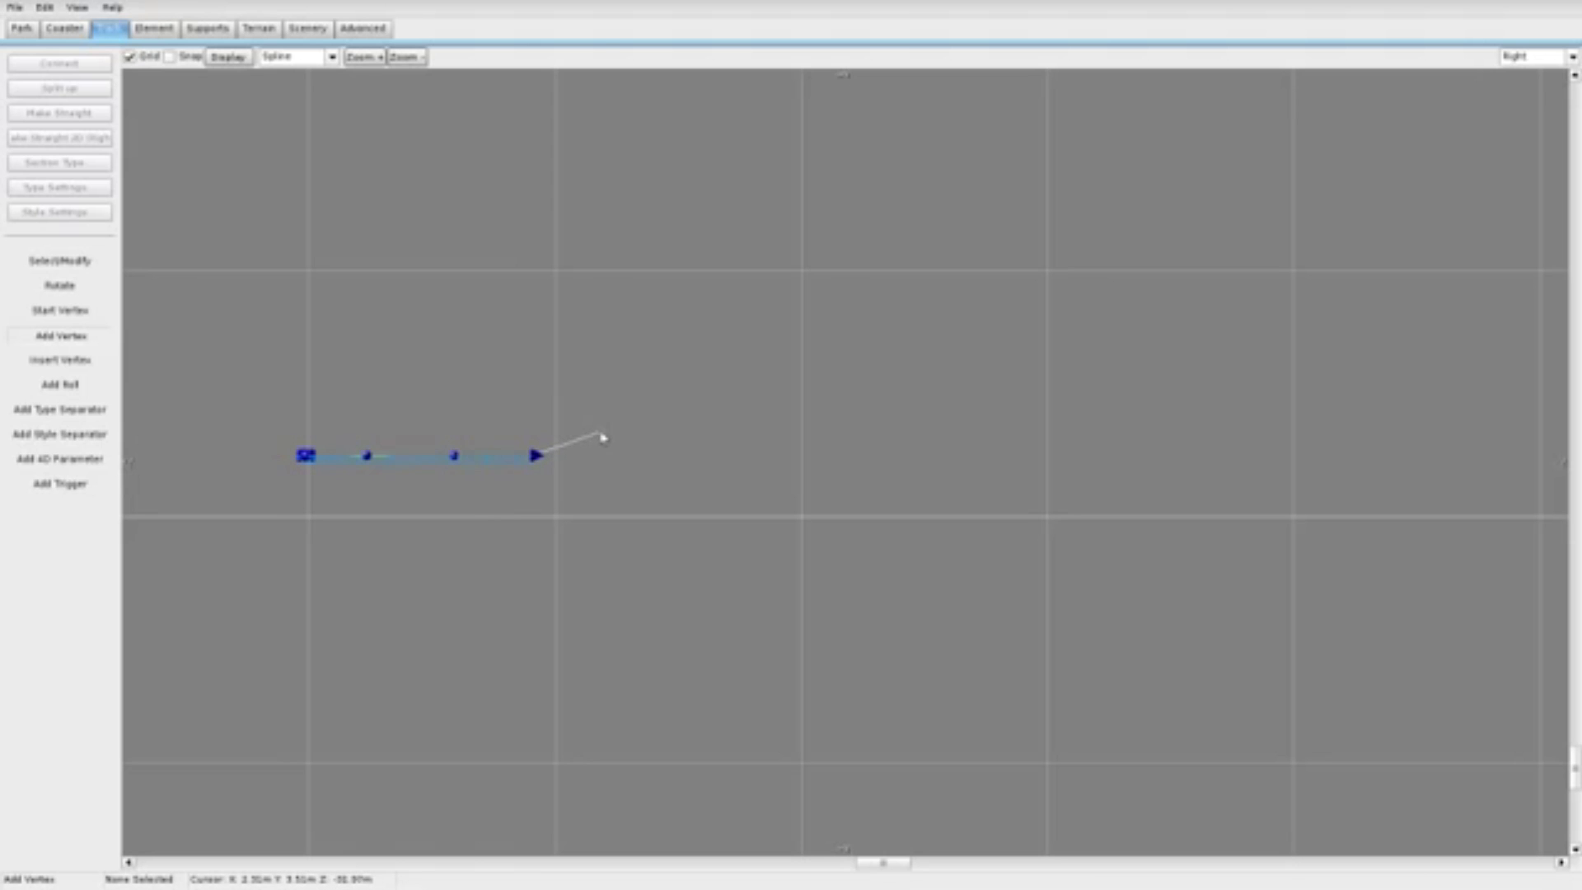
Step: Add three rising vertices after the level one to form a long incline up to about 23 m high
{"action": "left_click", "coordinate": [601, 432]}
{"action": "left_click", "coordinate": [677, 387]}
{"action": "scroll", "coordinate": [795, 323], "scroll_direction": "down", "scroll_amount": 1}
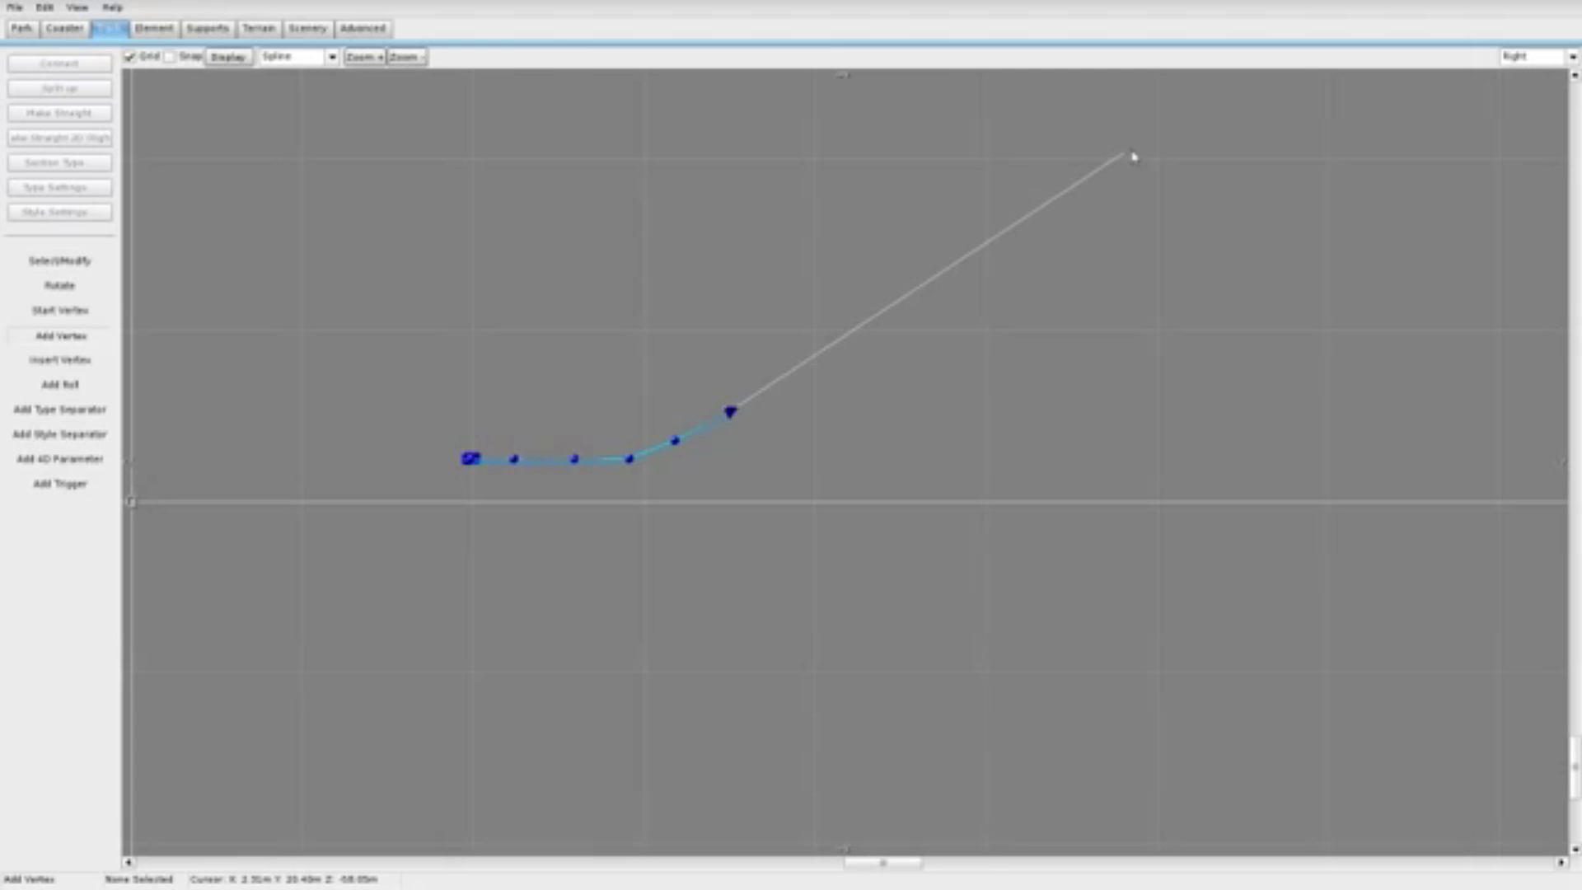
{"action": "left_click", "coordinate": [1218, 108]}
{"action": "scroll", "coordinate": [1218, 106], "scroll_direction": "down", "scroll_amount": 2}
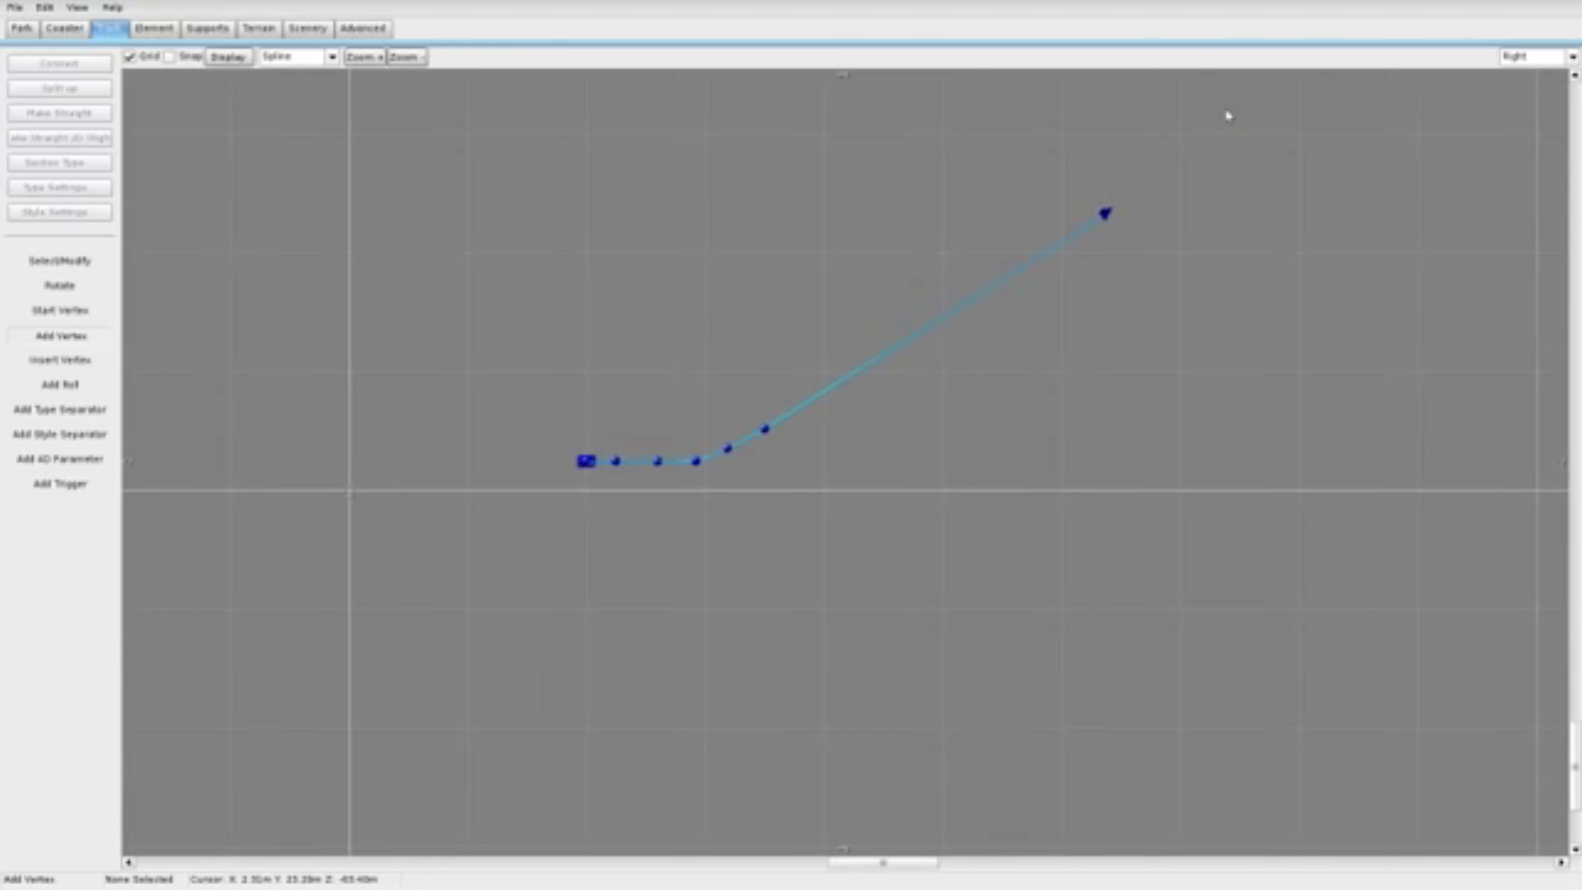
Step: Add two level vertices at about 25.5 m for the hill's crest and one lower vertex beginning the descent
{"action": "scroll", "coordinate": [1229, 116], "scroll_direction": "up", "scroll_amount": 1}
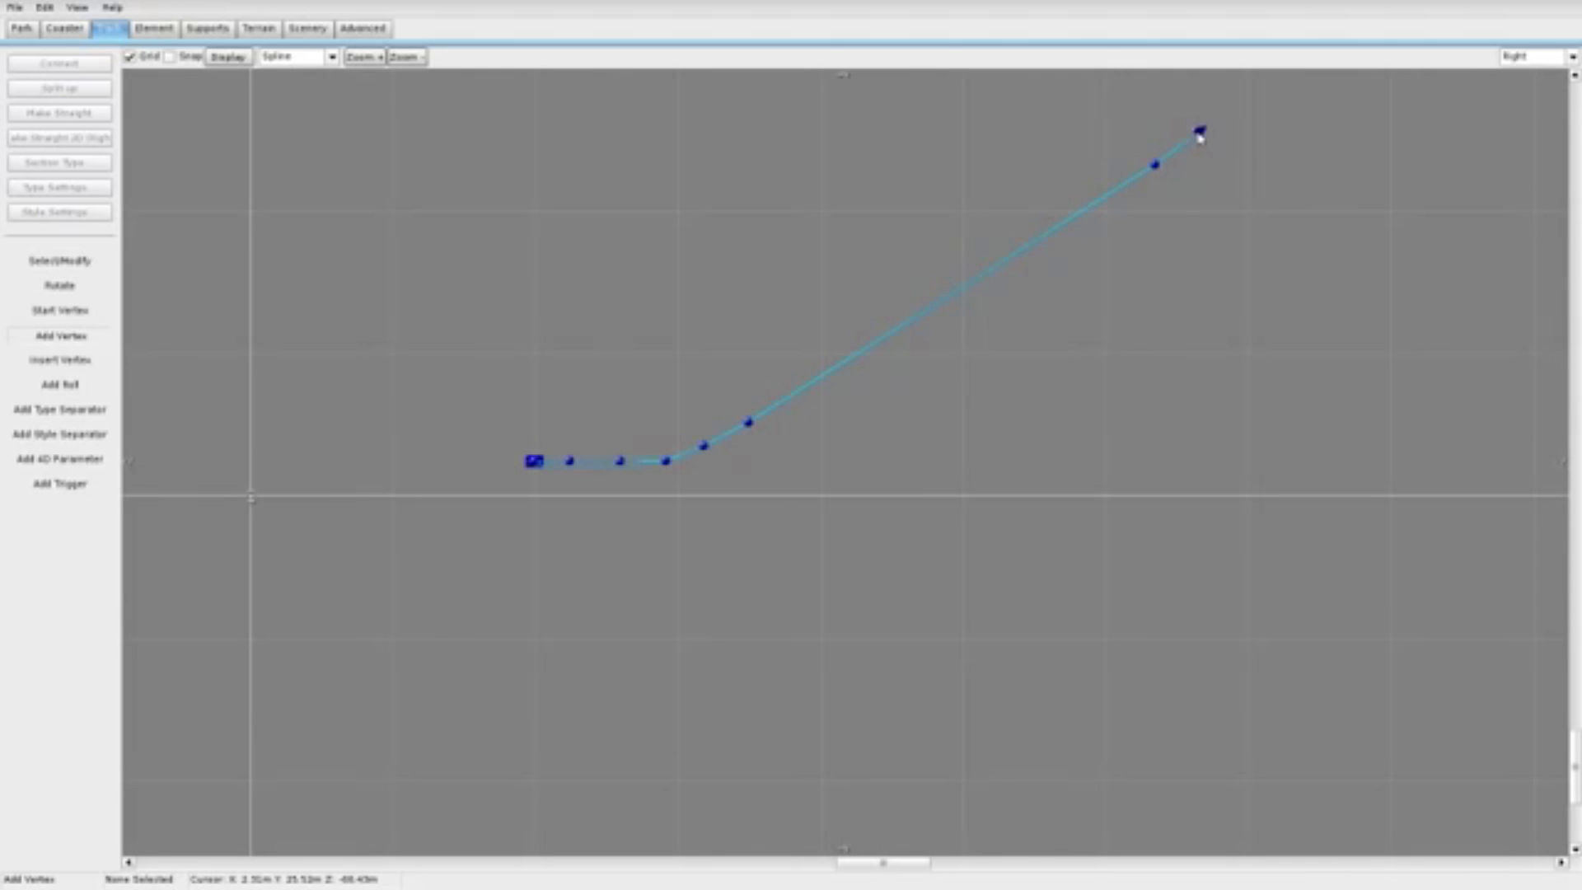
{"action": "left_click", "coordinate": [1261, 135]}
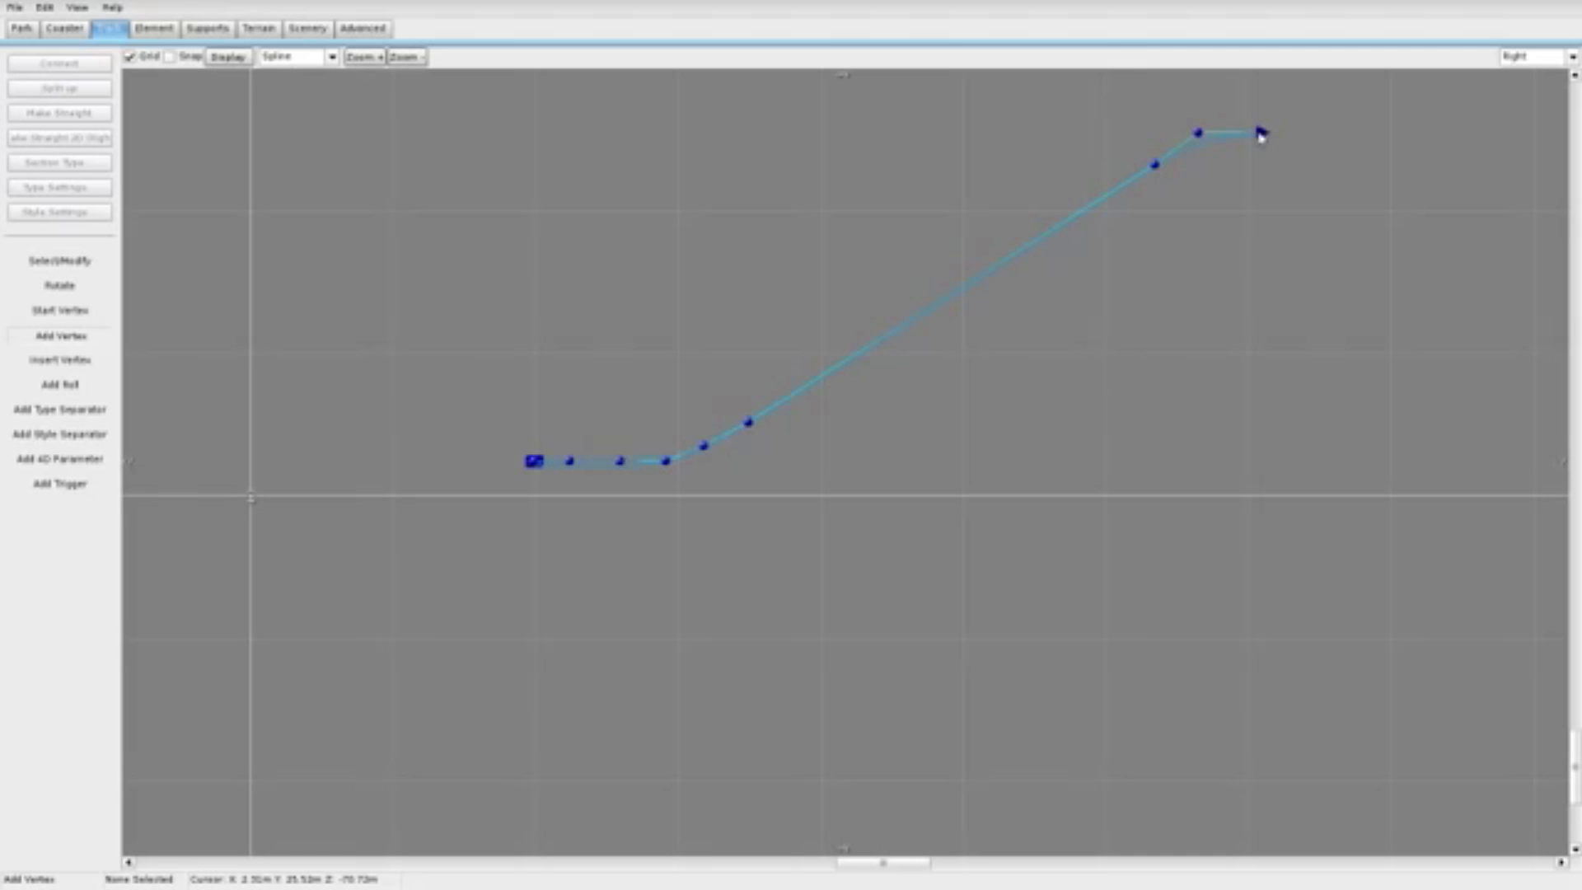
{"action": "left_click", "coordinate": [1300, 165]}
{"action": "scroll", "coordinate": [732, 540], "scroll_direction": "up", "scroll_amount": 2}
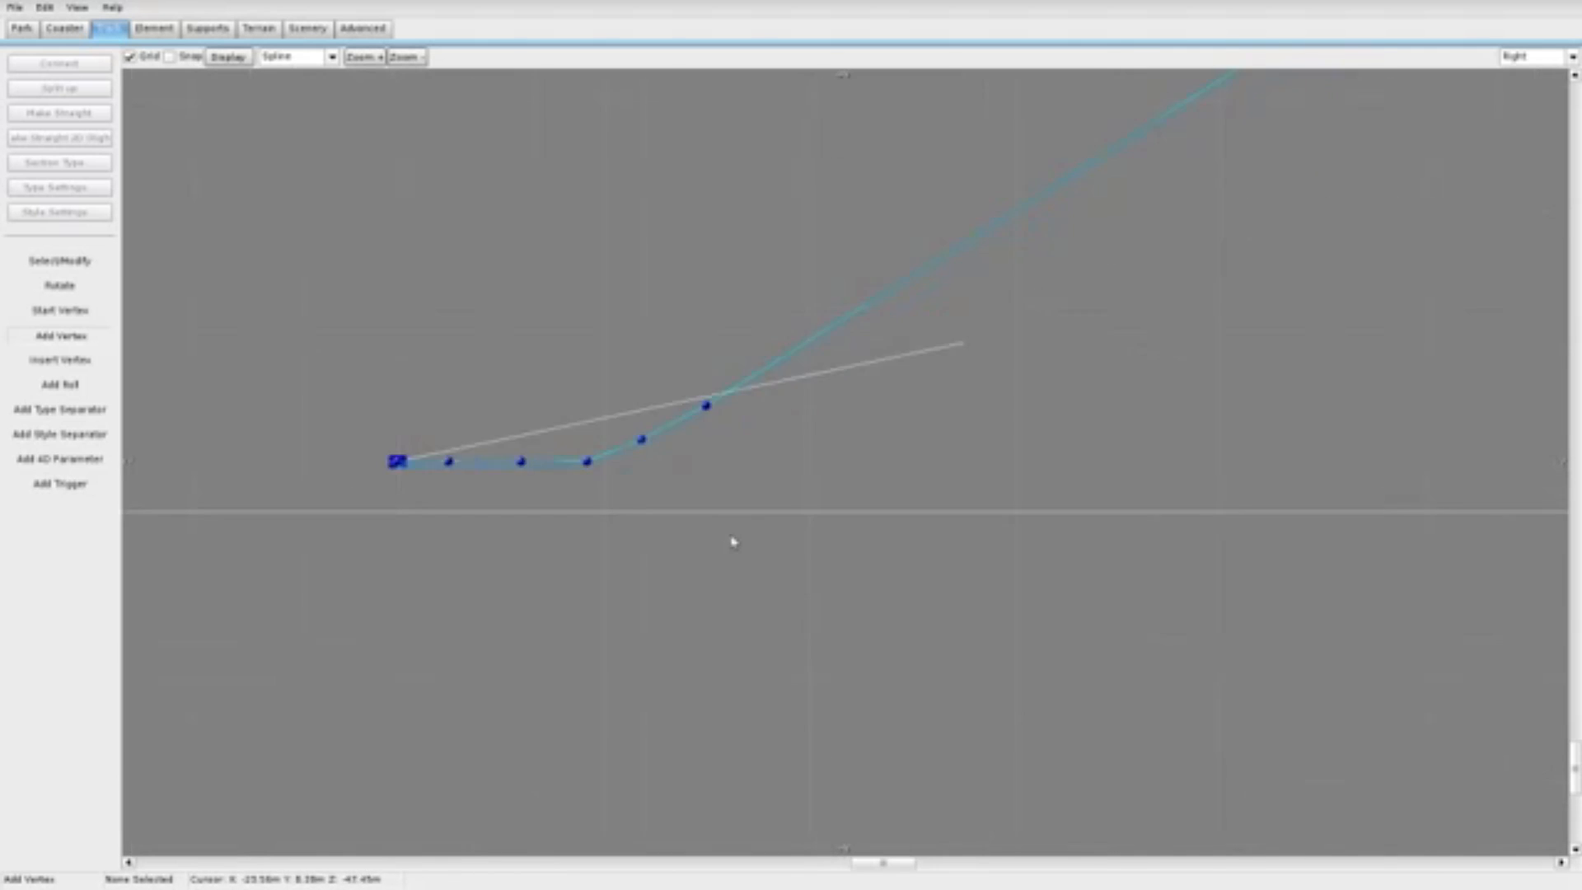
Step: Delete the second rising vertex at the lower end of the incline
{"action": "left_click", "coordinate": [75, 257]}
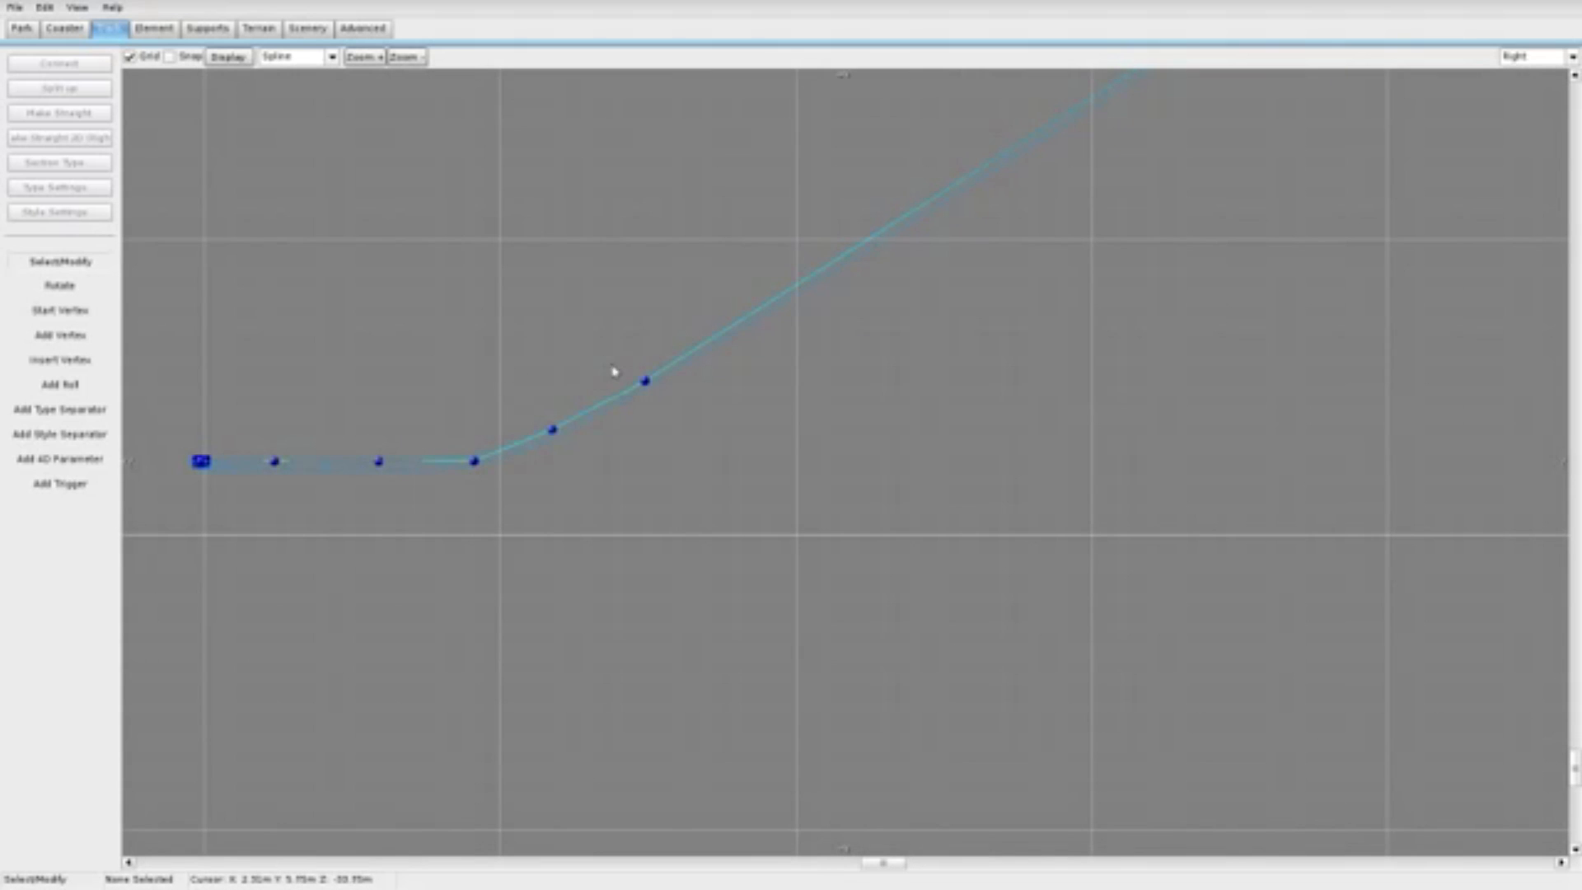
{"action": "left_click", "coordinate": [645, 384]}
{"action": "scroll", "coordinate": [641, 387], "scroll_direction": "down", "scroll_amount": 2}
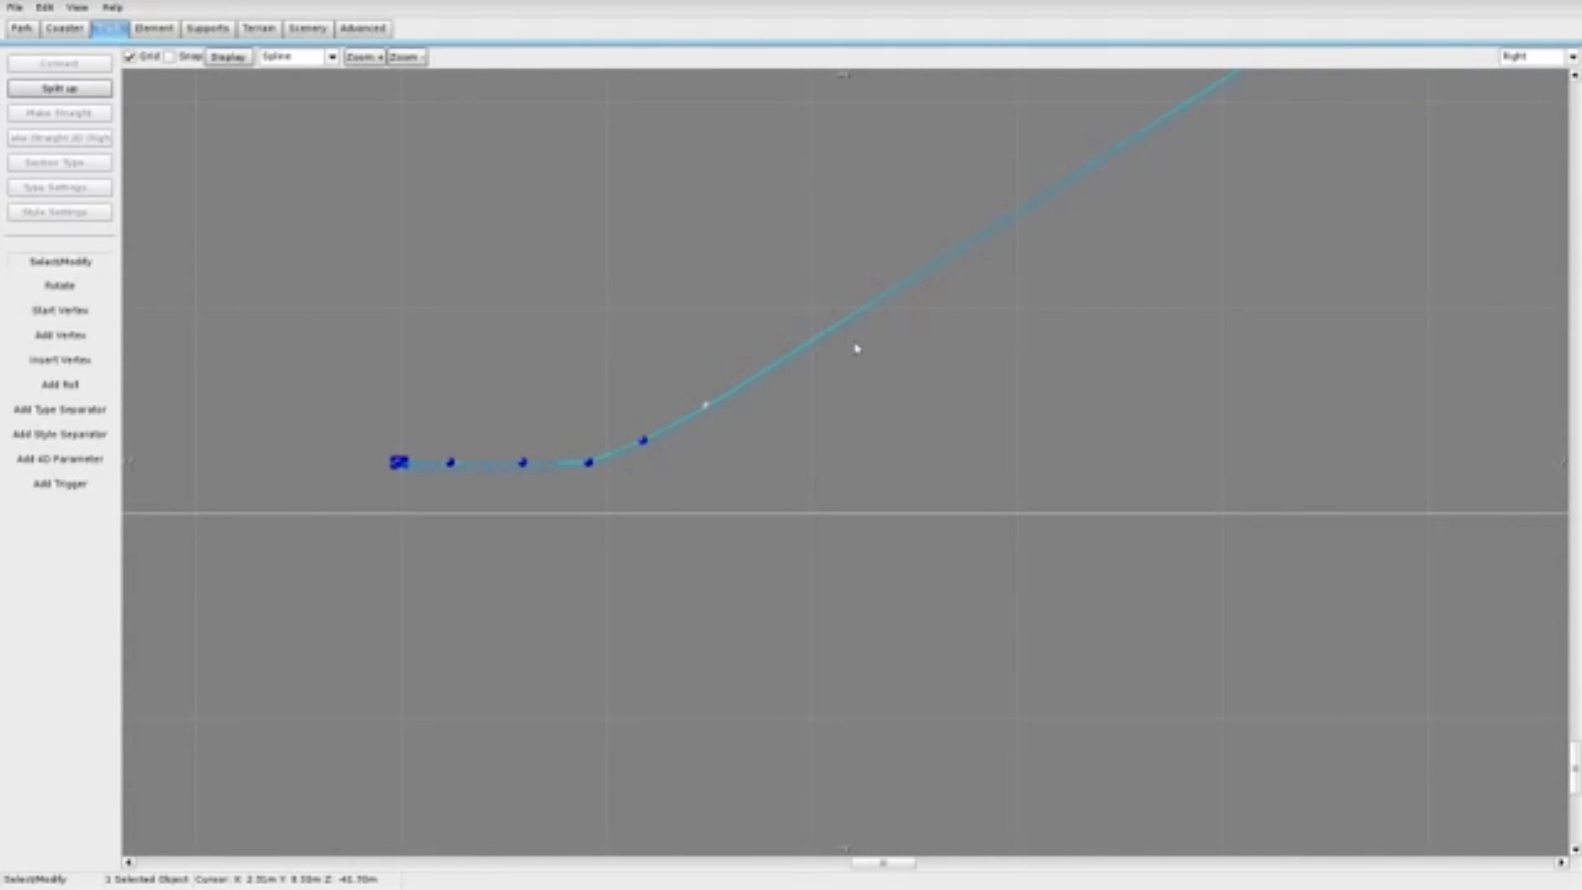
{"action": "scroll", "coordinate": [855, 348], "scroll_direction": "down", "scroll_amount": 1}
{"action": "left_click", "coordinate": [795, 435]}
Step: Make the vertices at the bottom and the top of the straight incline Strict
{"action": "left_click", "coordinate": [708, 446]}
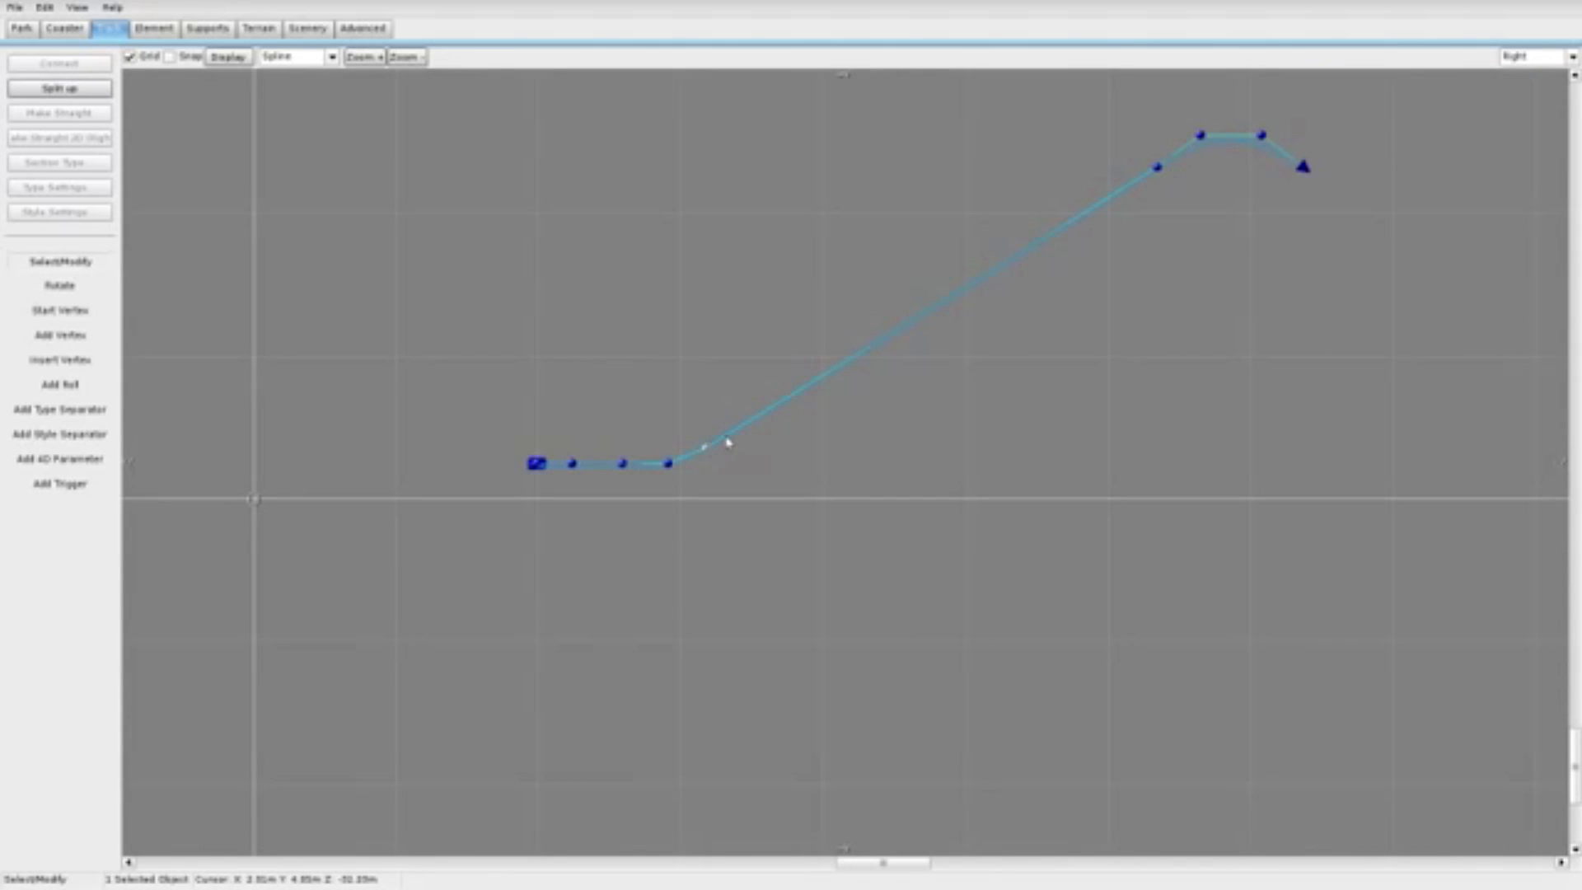
{"action": "double_click", "coordinate": [707, 449]}
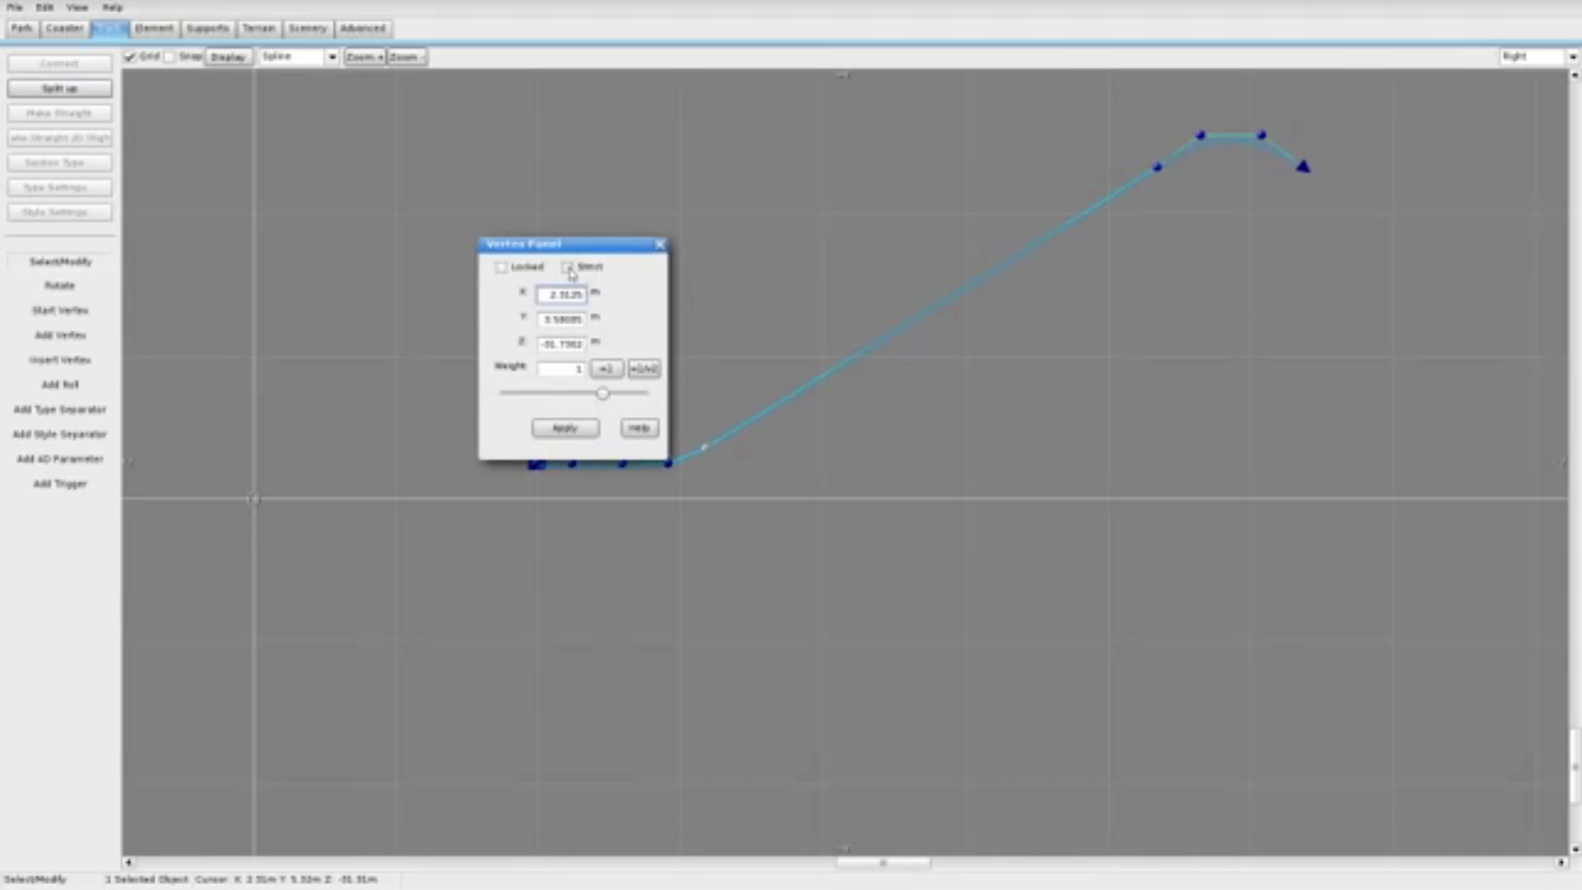
{"action": "left_click", "coordinate": [1163, 169]}
{"action": "left_click", "coordinate": [569, 270]}
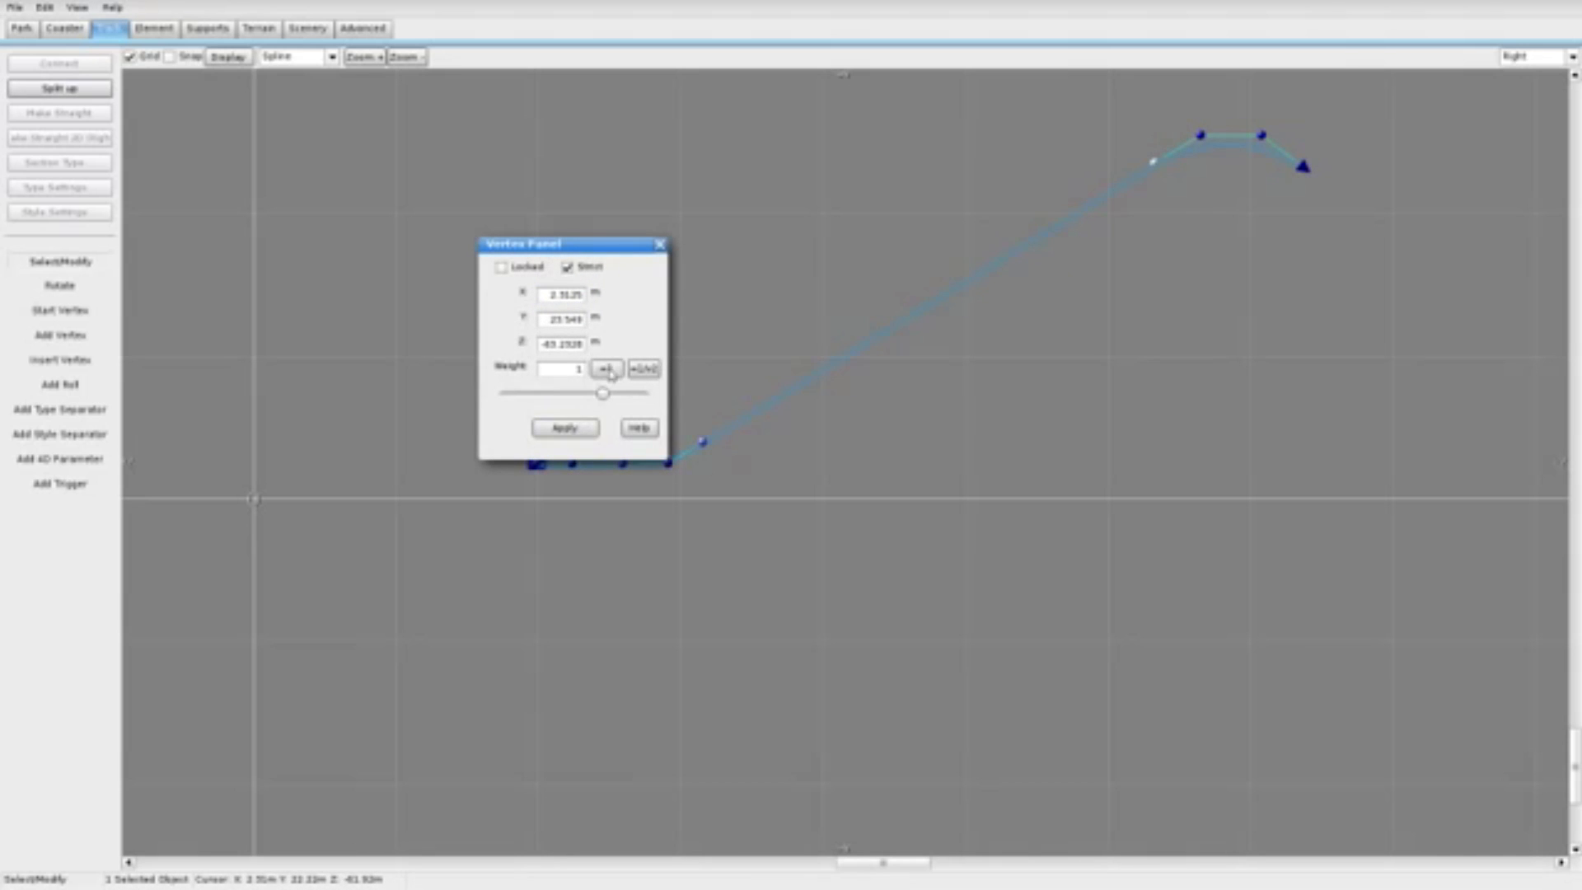
{"action": "left_click", "coordinate": [663, 245]}
Step: Examine the track's shape in the Track view, travelling from the straight through the curve and up the incline to the crest
{"action": "scroll", "coordinate": [724, 410], "scroll_direction": "up", "scroll_amount": 3}
{"action": "scroll", "coordinate": [723, 410], "scroll_direction": "down", "scroll_amount": 2}
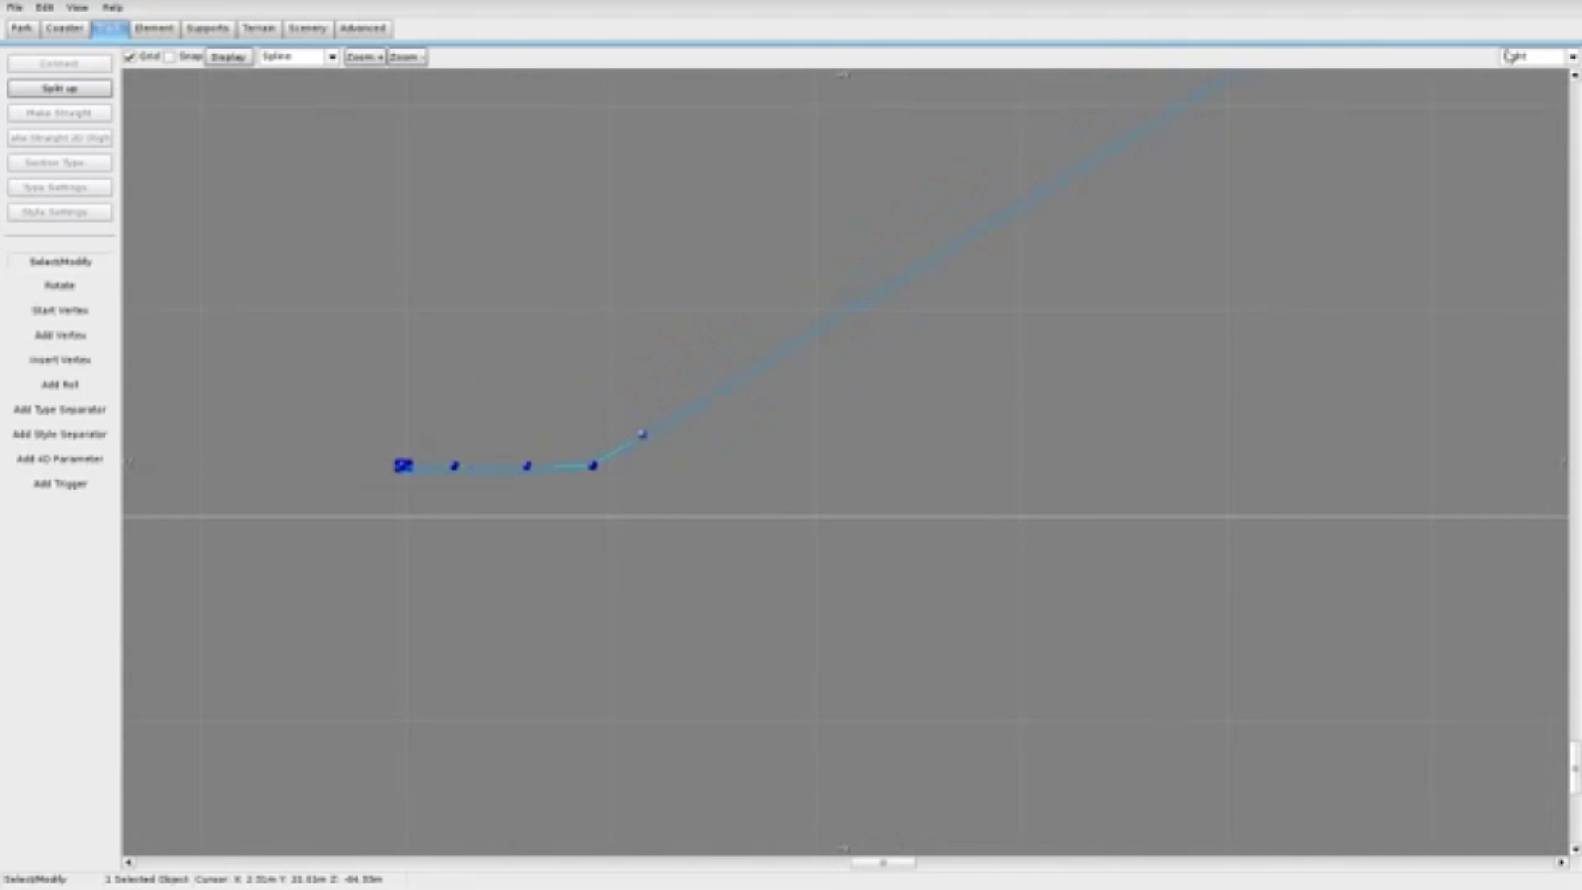
{"action": "left_click", "coordinate": [1513, 56]}
{"action": "left_click", "coordinate": [1526, 153]}
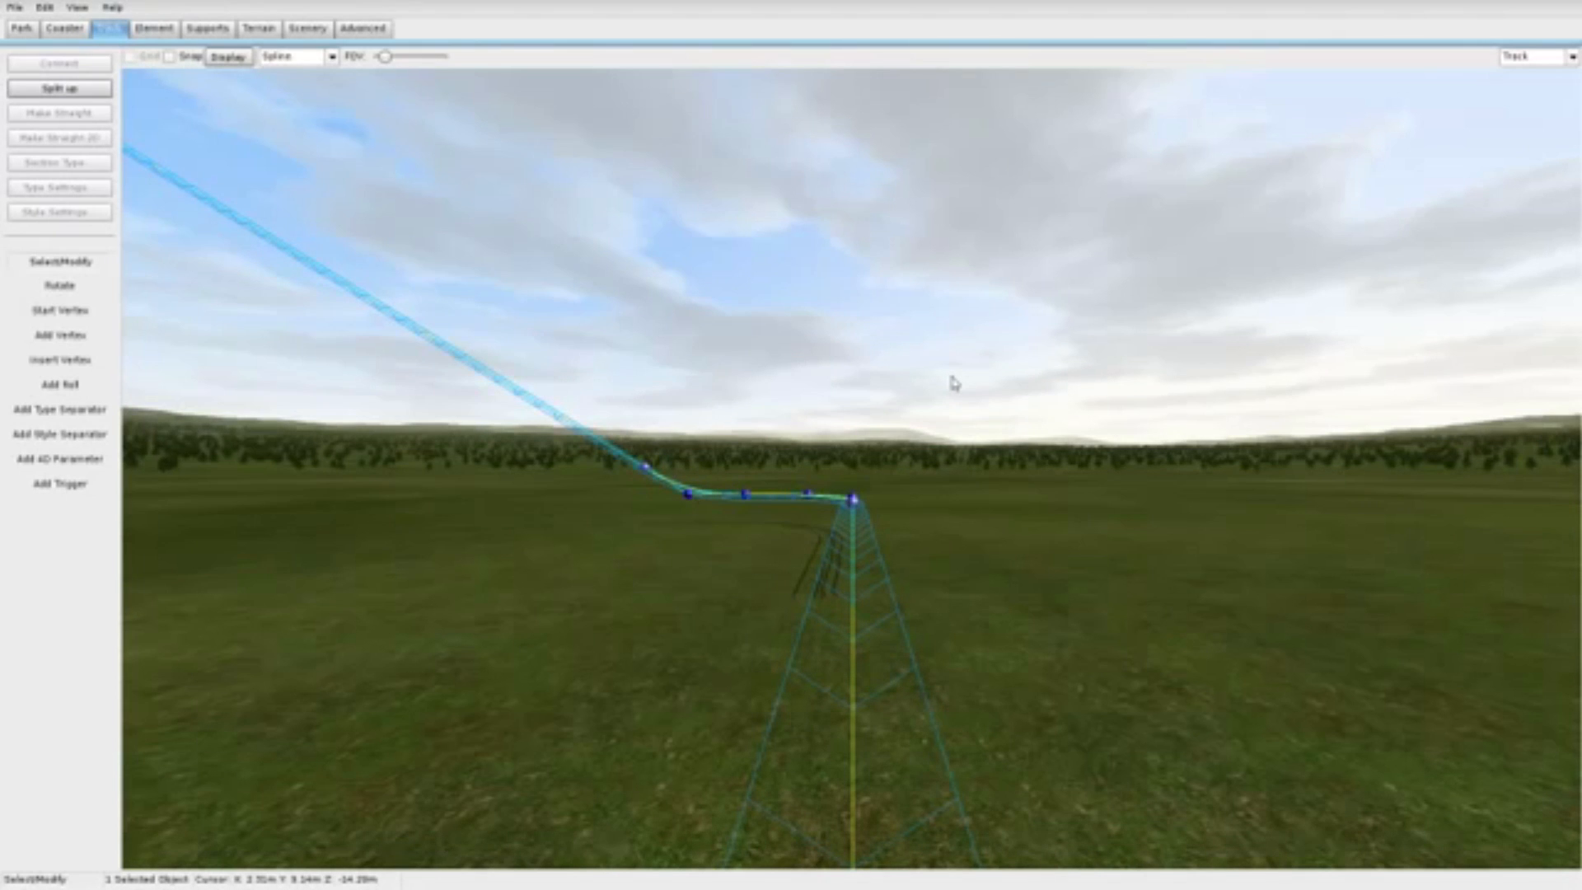
{"action": "scroll", "coordinate": [953, 380], "scroll_direction": "up", "scroll_amount": 10}
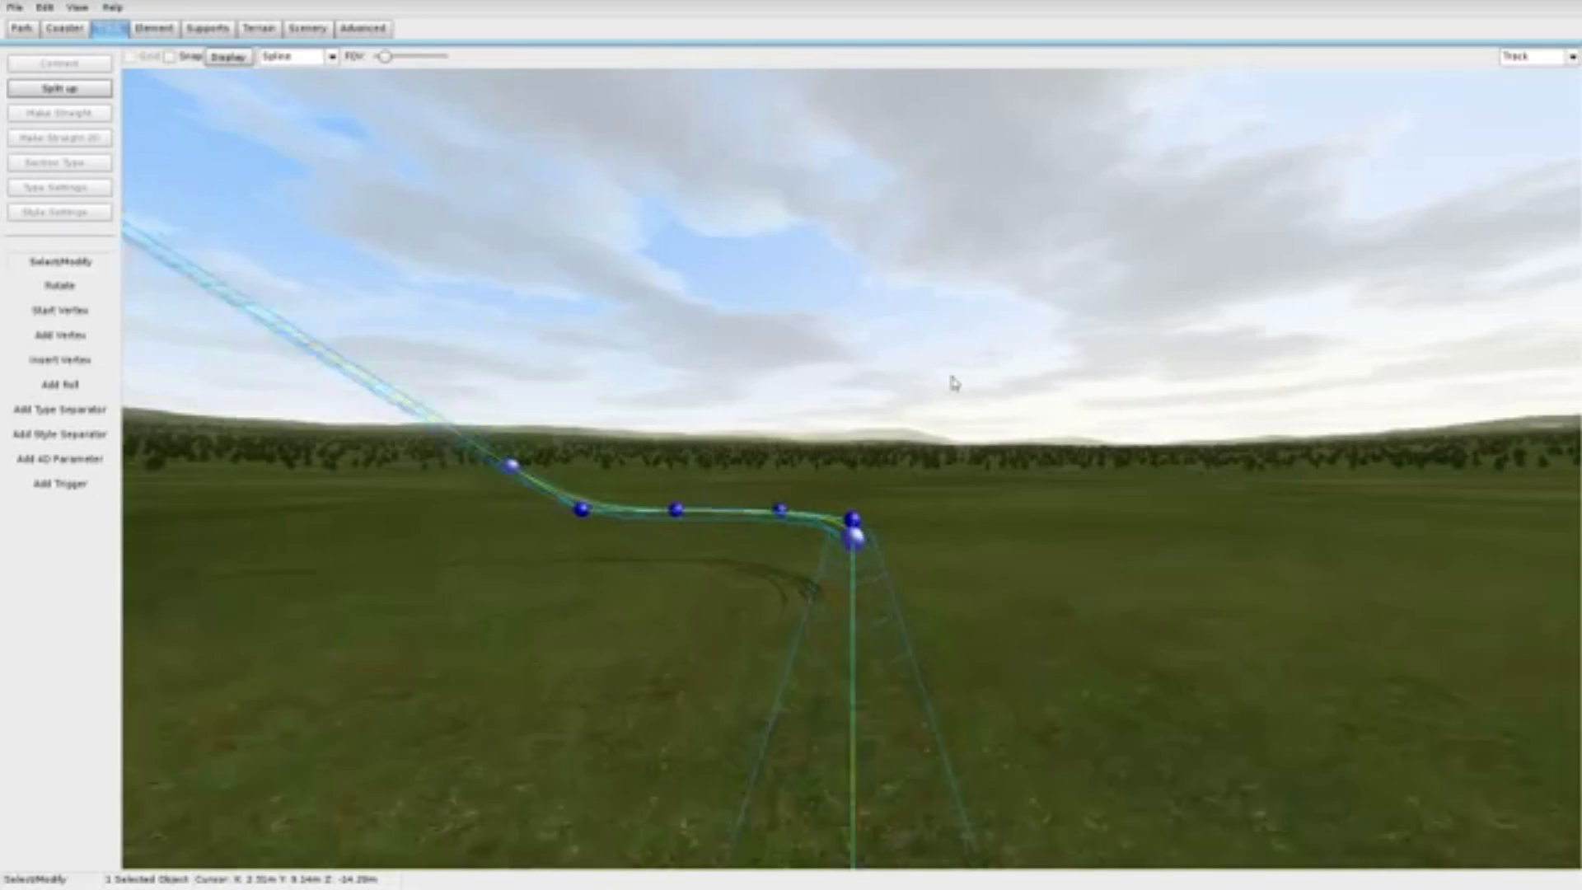
{"action": "right_click_drag", "start_coordinate": [852, 468], "coordinate": [783, 504]}
{"action": "scroll", "coordinate": [880, 416], "scroll_direction": "up", "scroll_amount": 5}
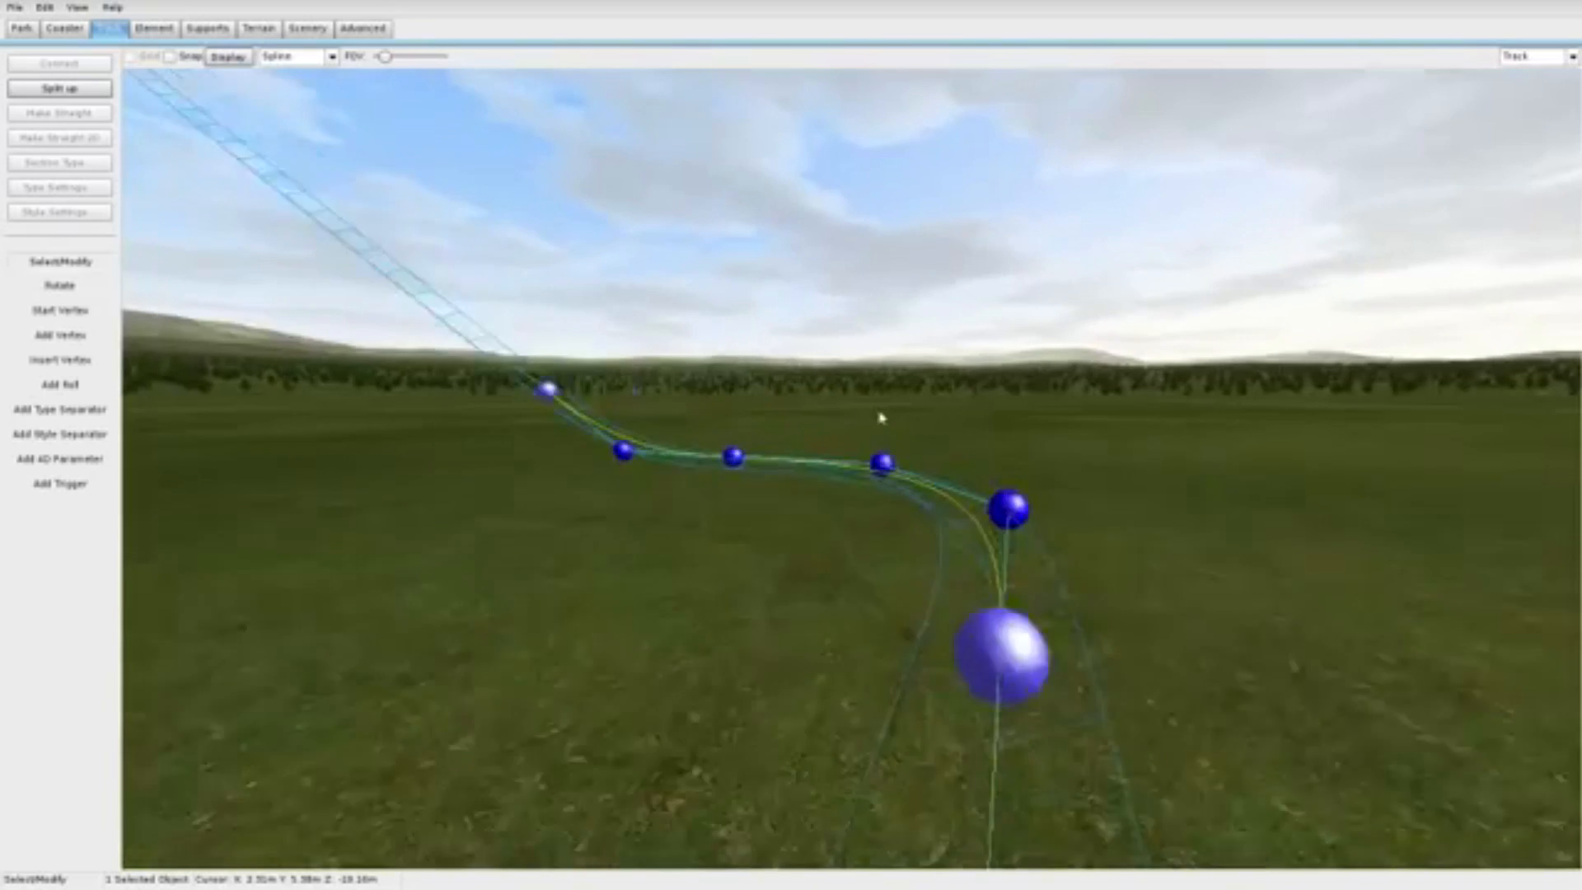
{"action": "right_click_drag", "start_coordinate": [880, 417], "coordinate": [717, 387]}
{"action": "scroll", "coordinate": [852, 468], "scroll_direction": "up", "scroll_amount": 3}
{"action": "right_click_drag", "start_coordinate": [851, 467], "coordinate": [906, 354]}
{"action": "right_click_drag", "start_coordinate": [889, 418], "coordinate": [879, 418]}
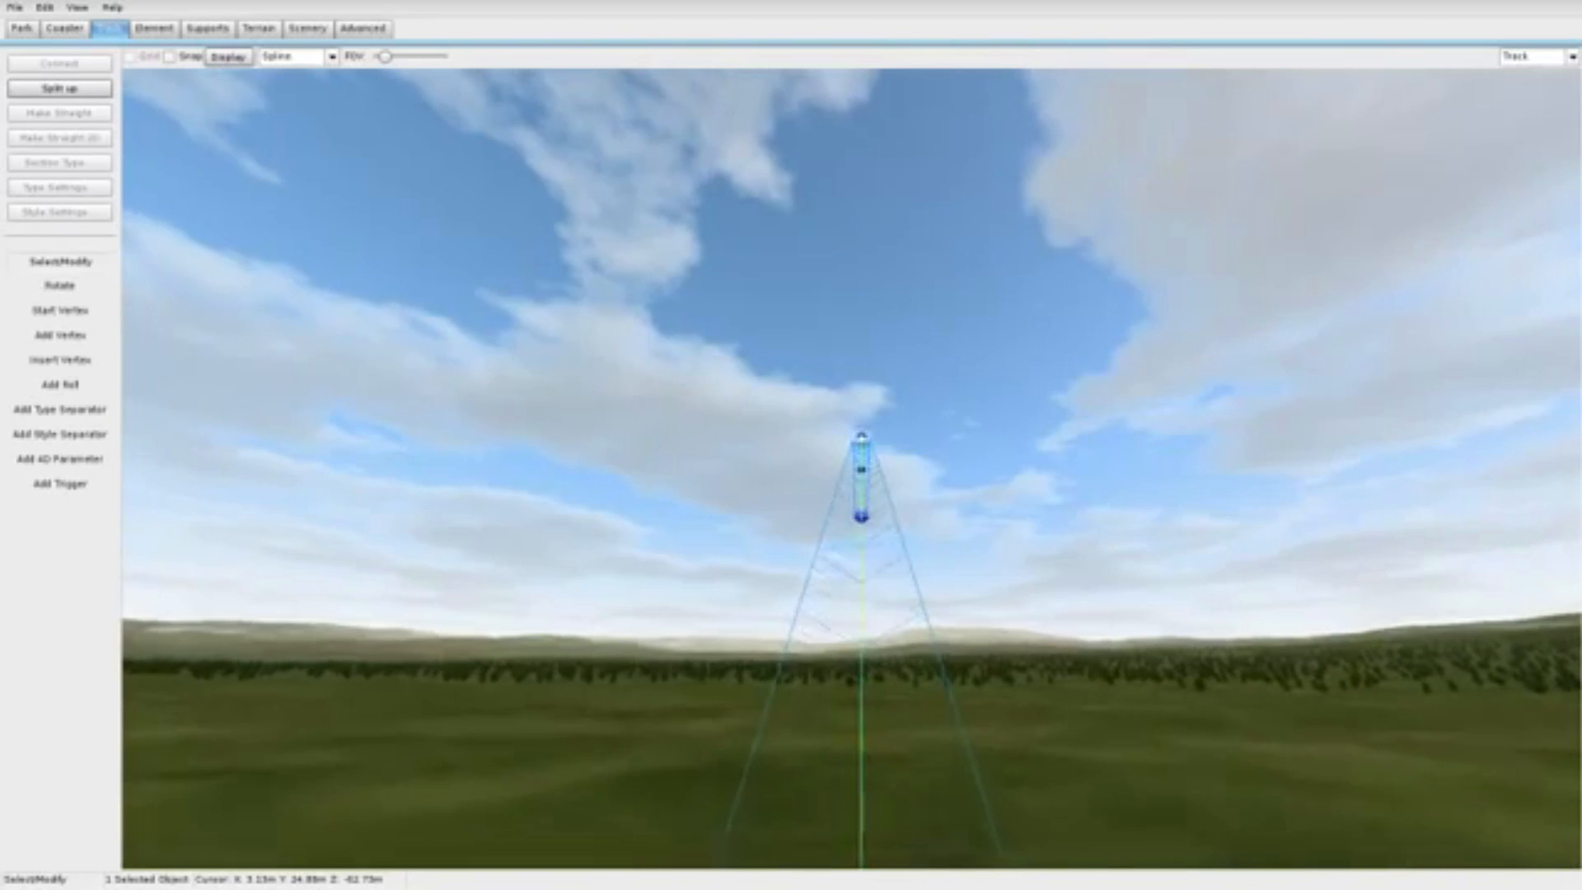
{"action": "middle_click_drag", "start_coordinate": [879, 418], "coordinate": [879, 433]}
{"action": "scroll", "coordinate": [889, 421], "scroll_direction": "up", "scroll_amount": 10}
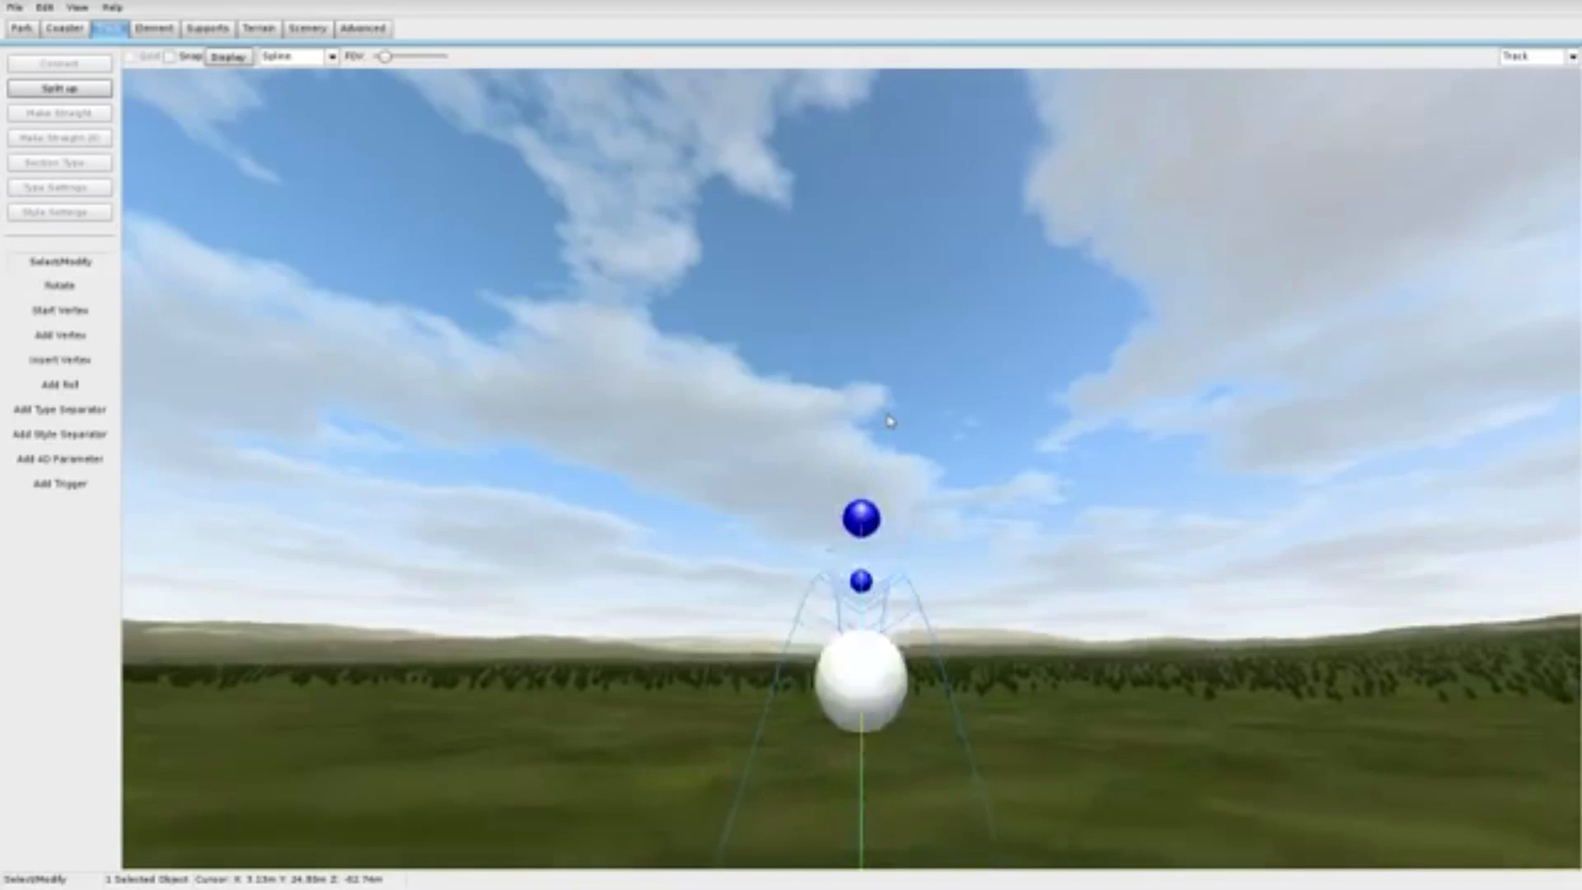
{"action": "scroll", "coordinate": [889, 421], "scroll_direction": "down", "scroll_amount": 5}
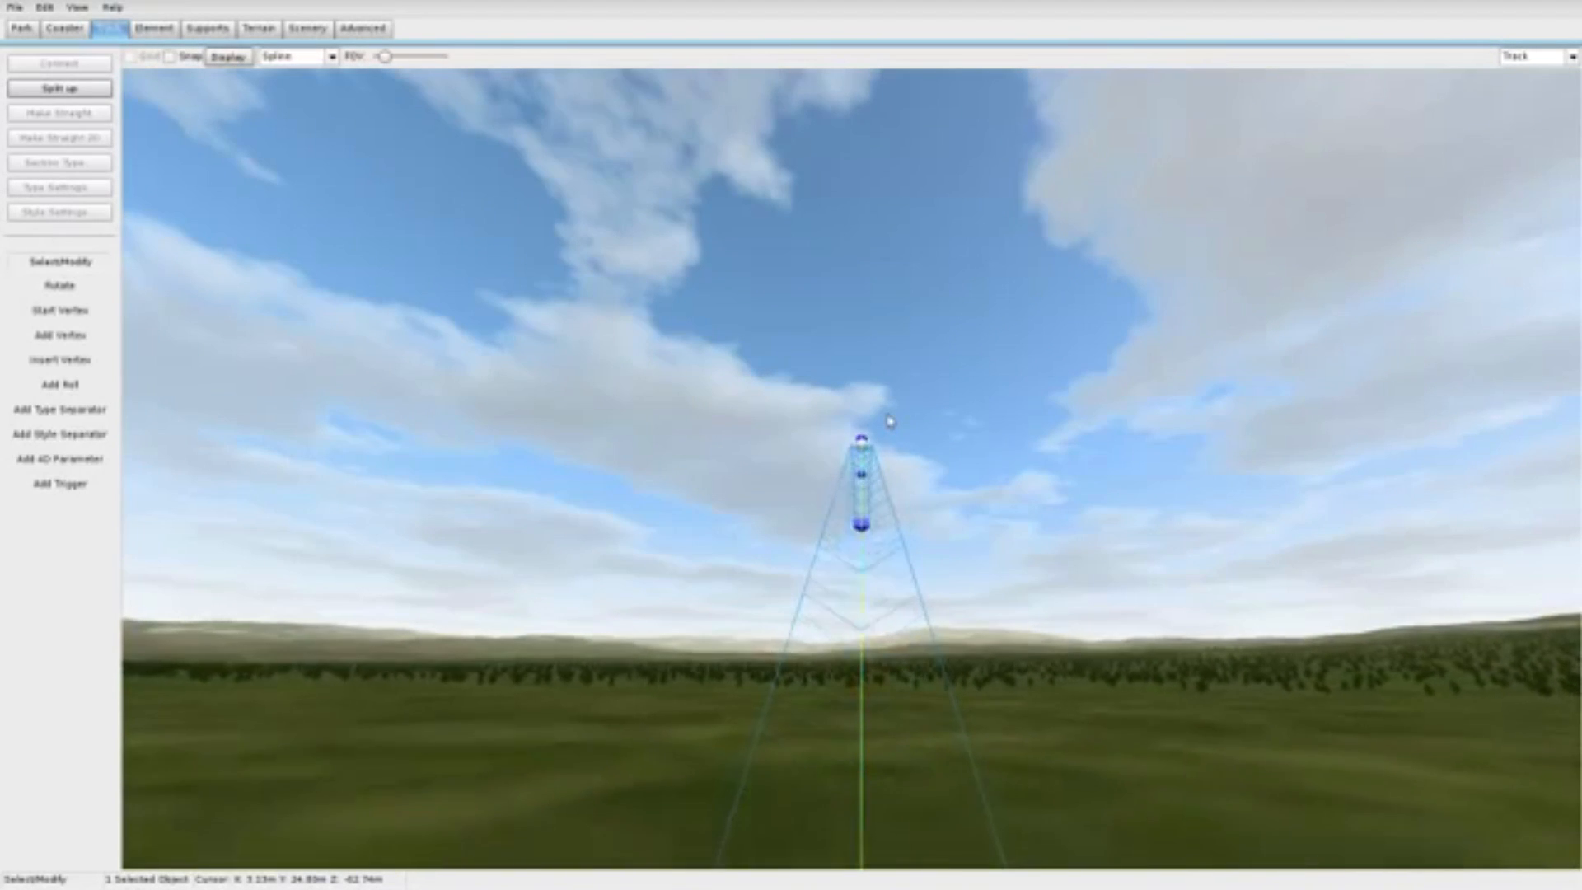
{"action": "scroll", "coordinate": [888, 421], "scroll_direction": "down", "scroll_amount": 1}
{"action": "scroll", "coordinate": [889, 421], "scroll_direction": "up", "scroll_amount": 10}
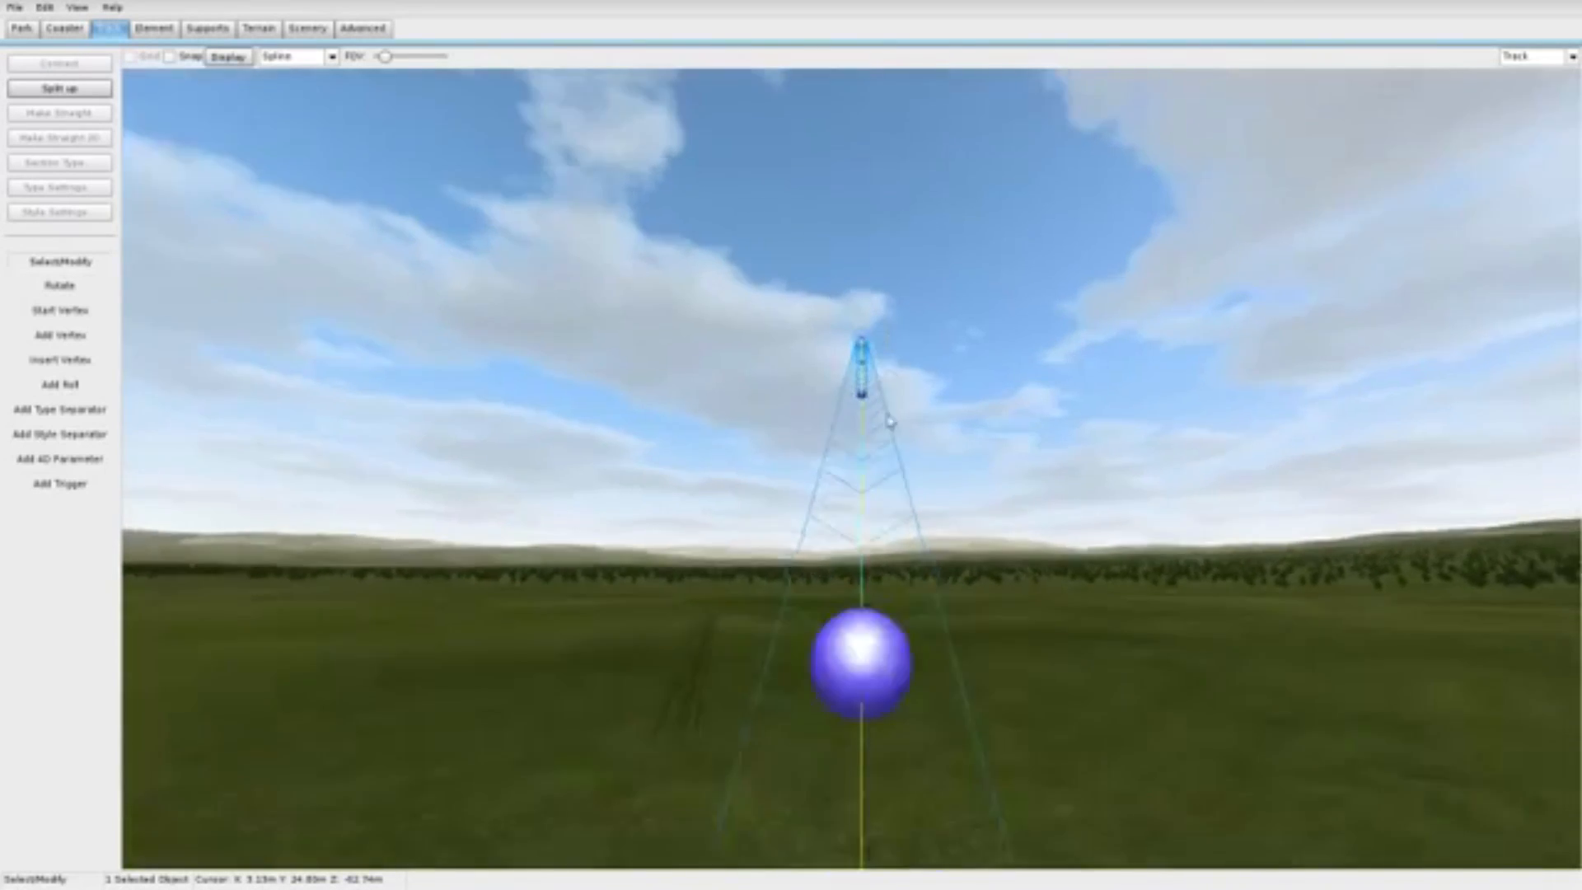
{"action": "scroll", "coordinate": [889, 421], "scroll_direction": "down", "scroll_amount": 8}
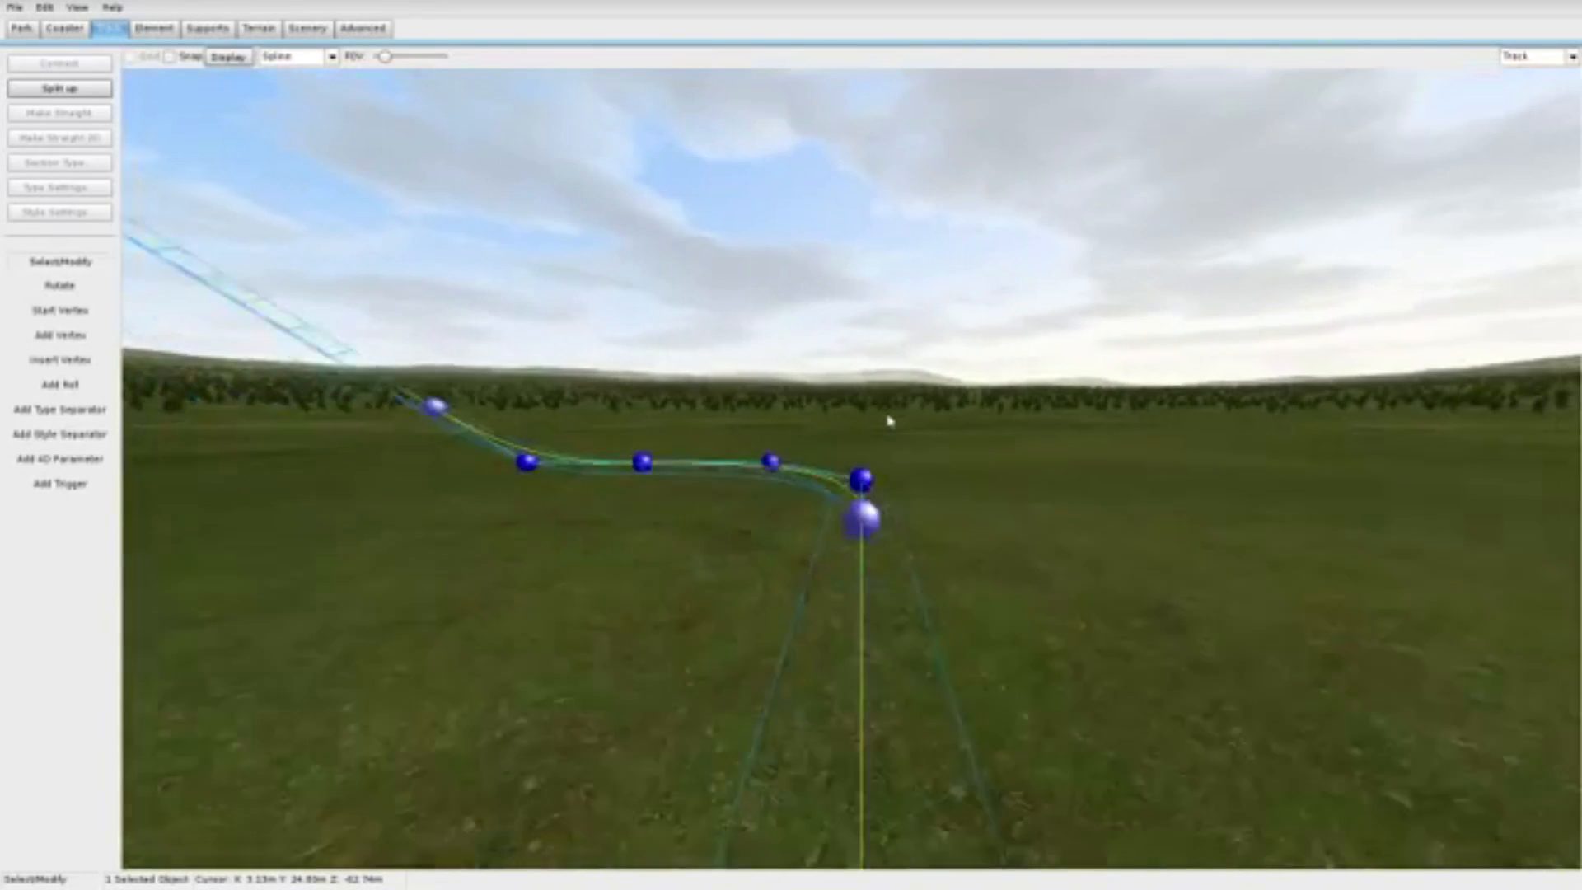
{"action": "scroll", "coordinate": [889, 421], "scroll_direction": "up", "scroll_amount": 6}
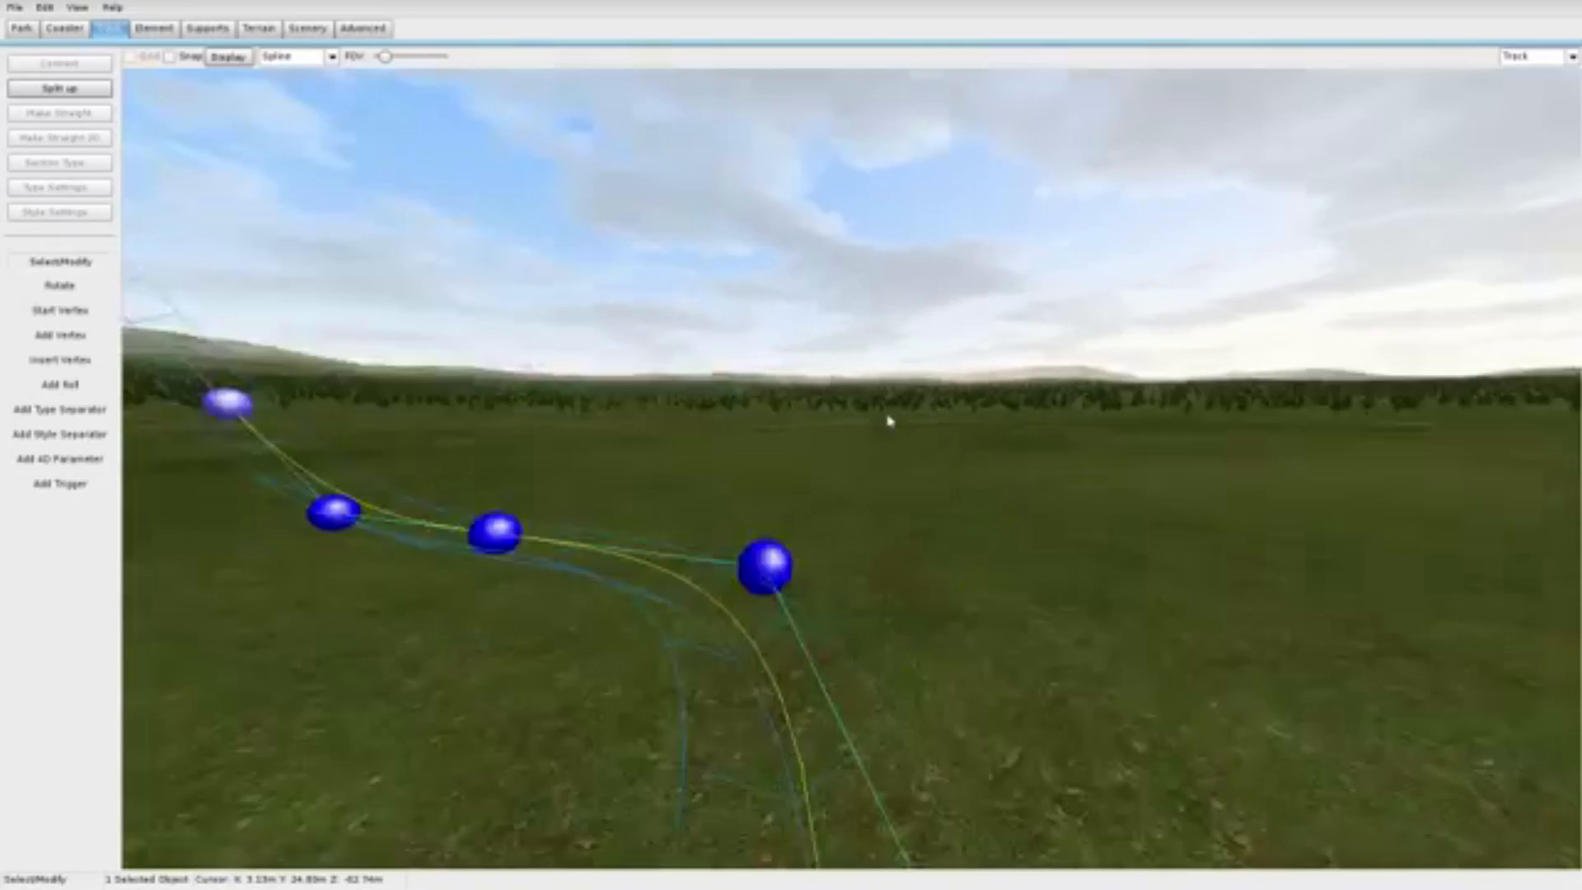
{"action": "scroll", "coordinate": [889, 421], "scroll_direction": "up", "scroll_amount": 5}
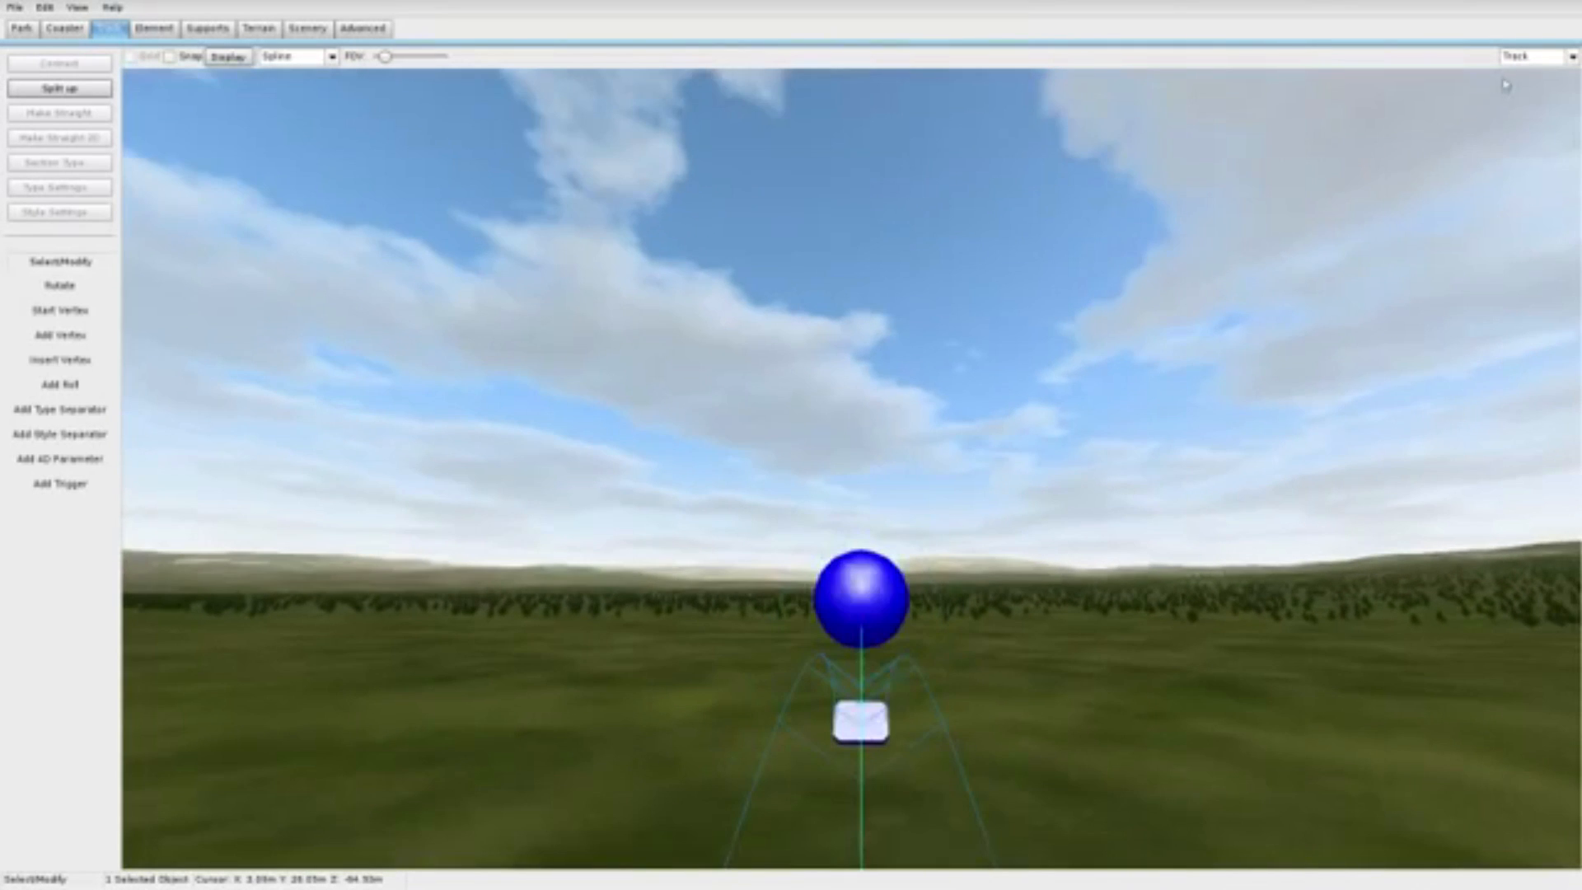
Step: In the Right view, widen the hill's crest by spreading its top vertices and moving the end vertex further out
{"action": "left_click", "coordinate": [1525, 57]}
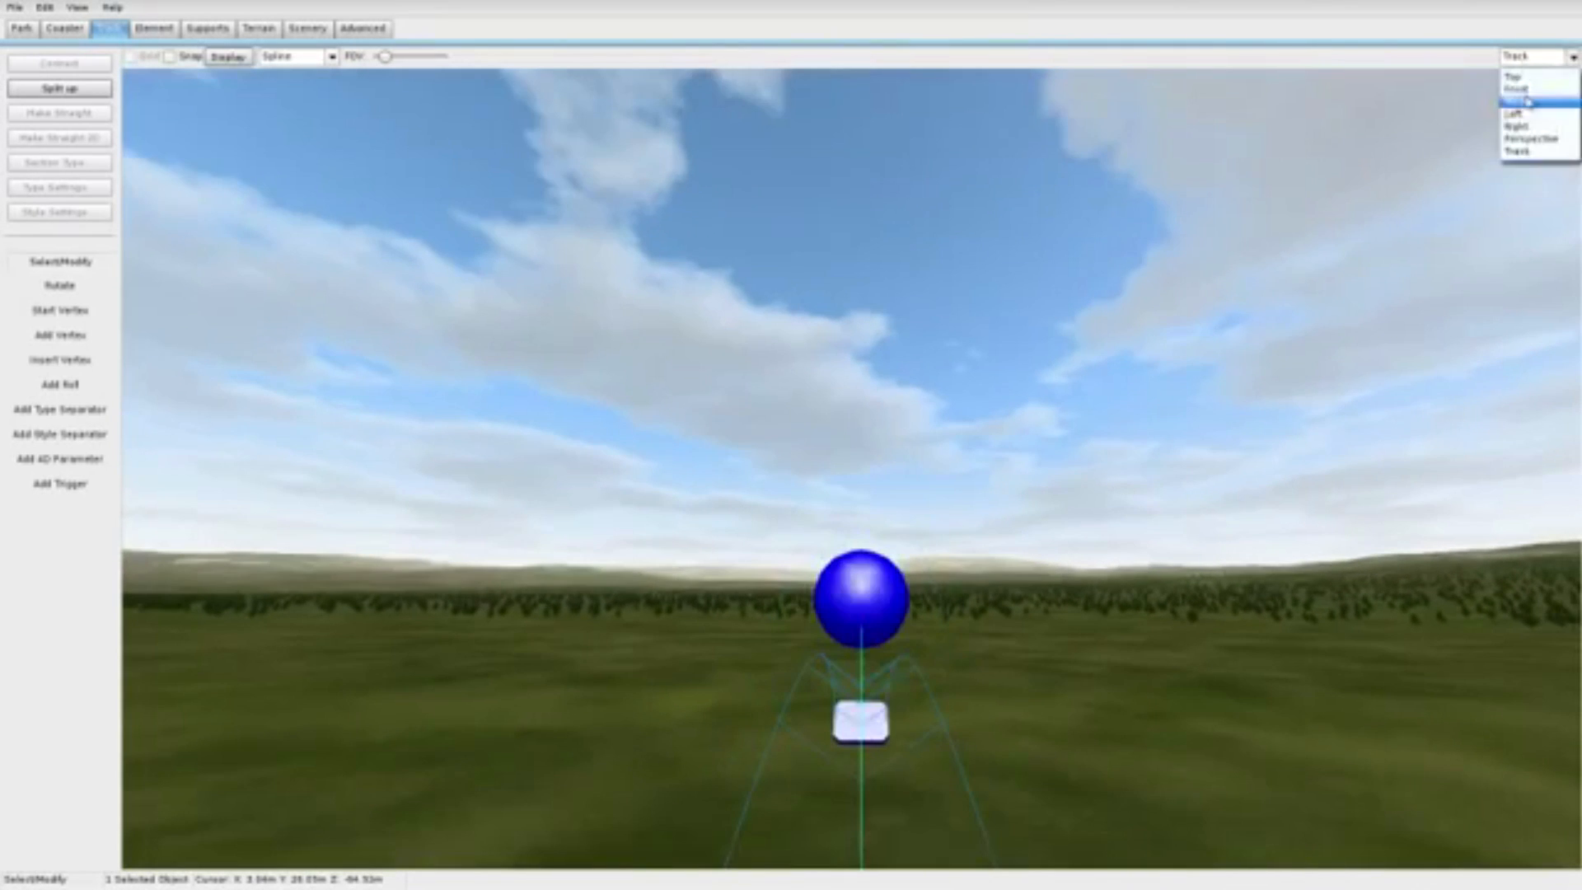
{"action": "left_click", "coordinate": [1522, 137]}
{"action": "left_click", "coordinate": [1555, 56]}
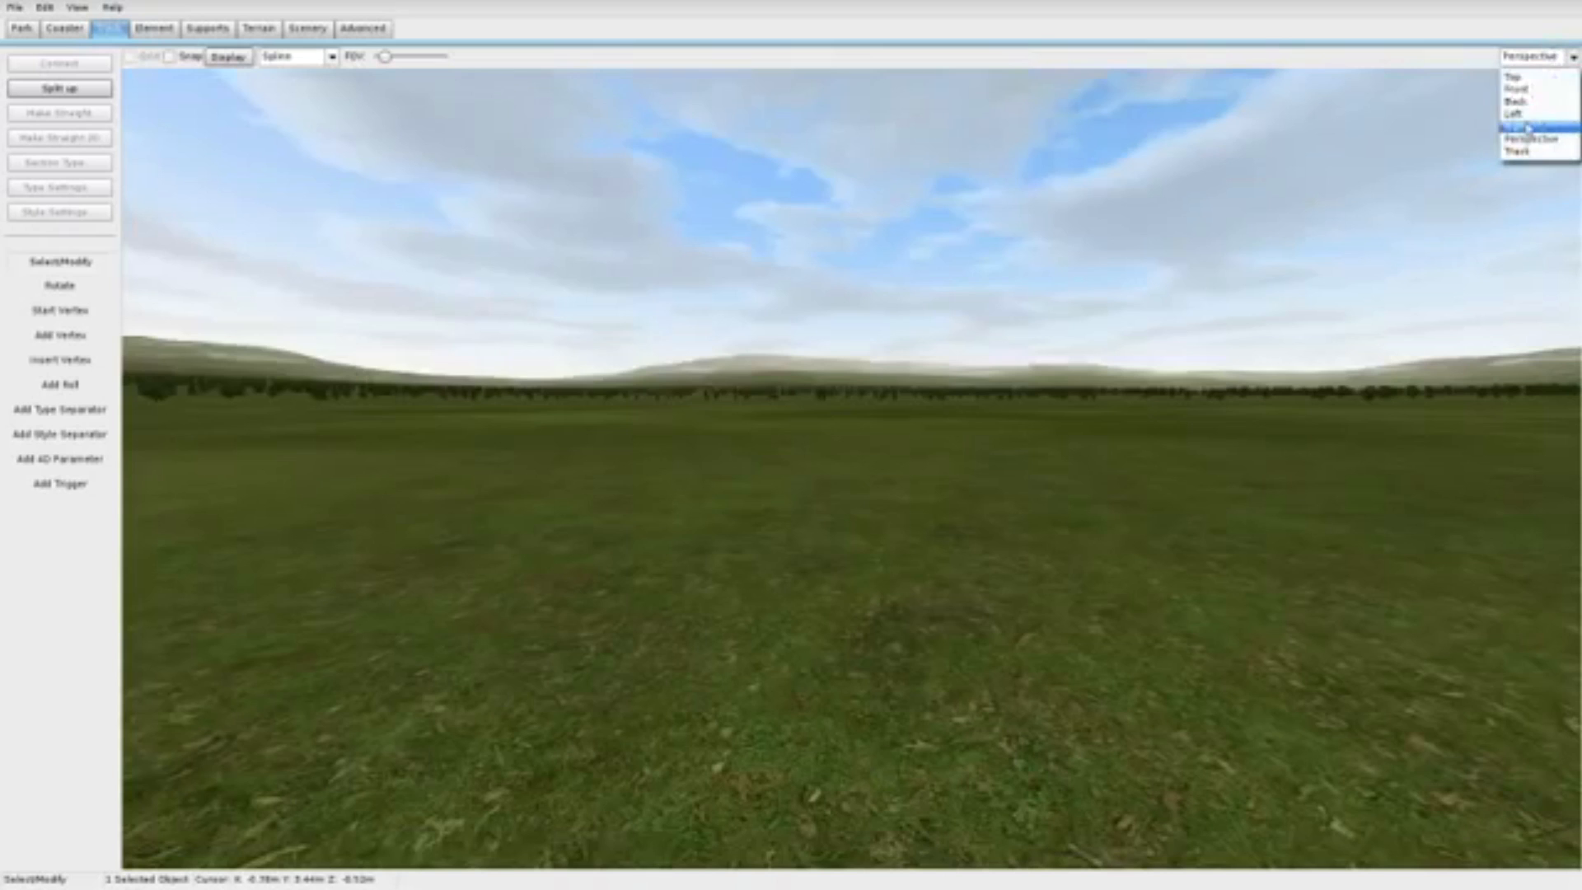
{"action": "left_click", "coordinate": [1524, 124]}
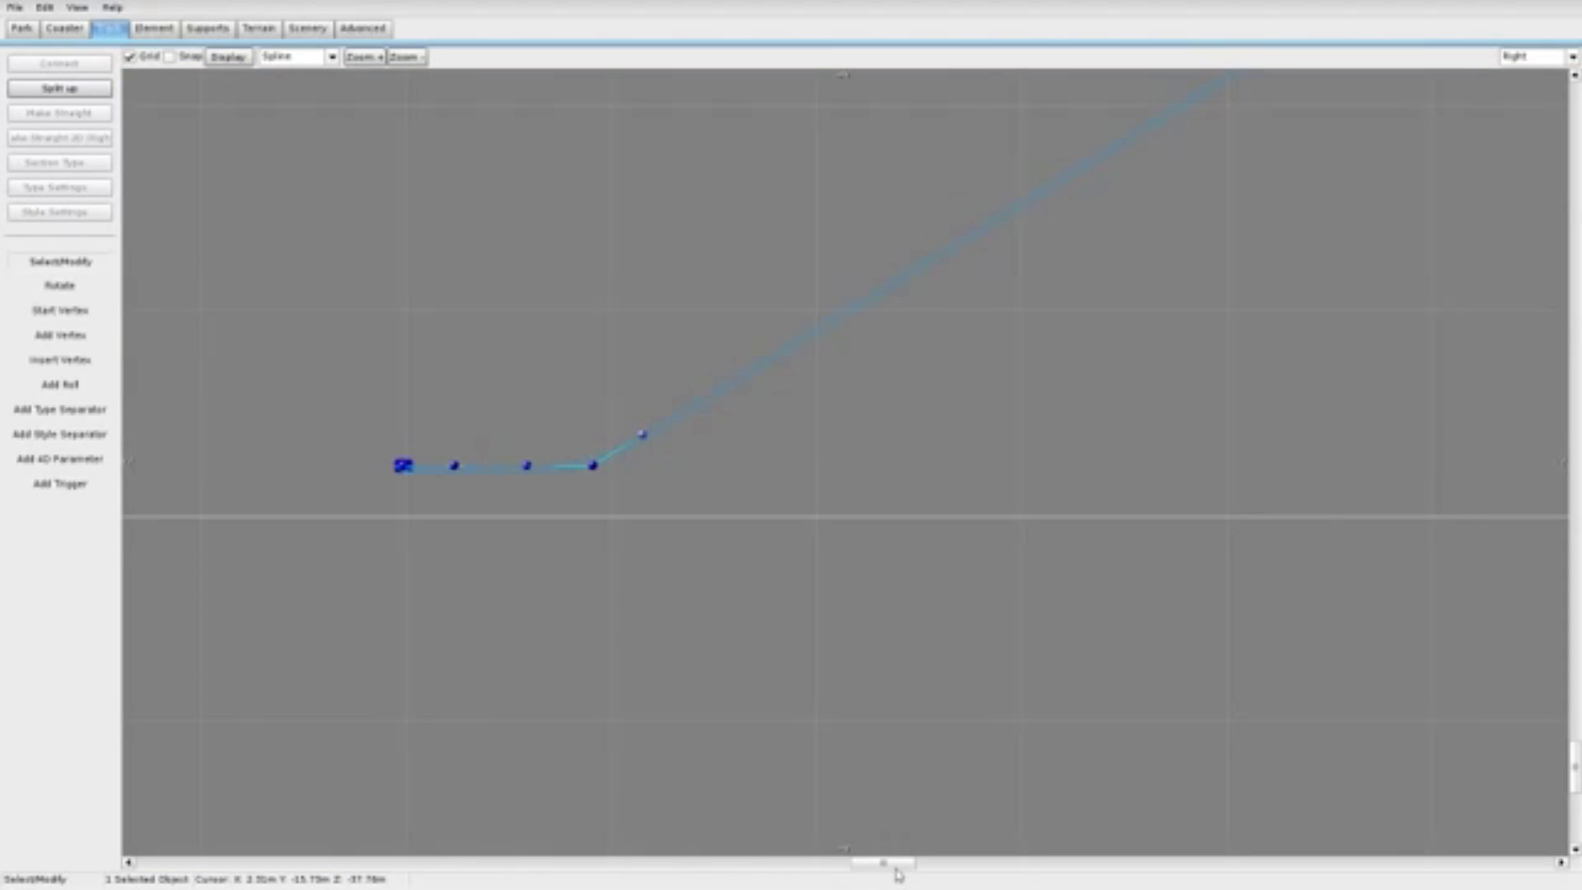
{"action": "left_click_drag", "start_coordinate": [906, 864], "coordinate": [817, 866]}
{"action": "scroll", "coordinate": [678, 525], "scroll_direction": "down", "scroll_amount": 3}
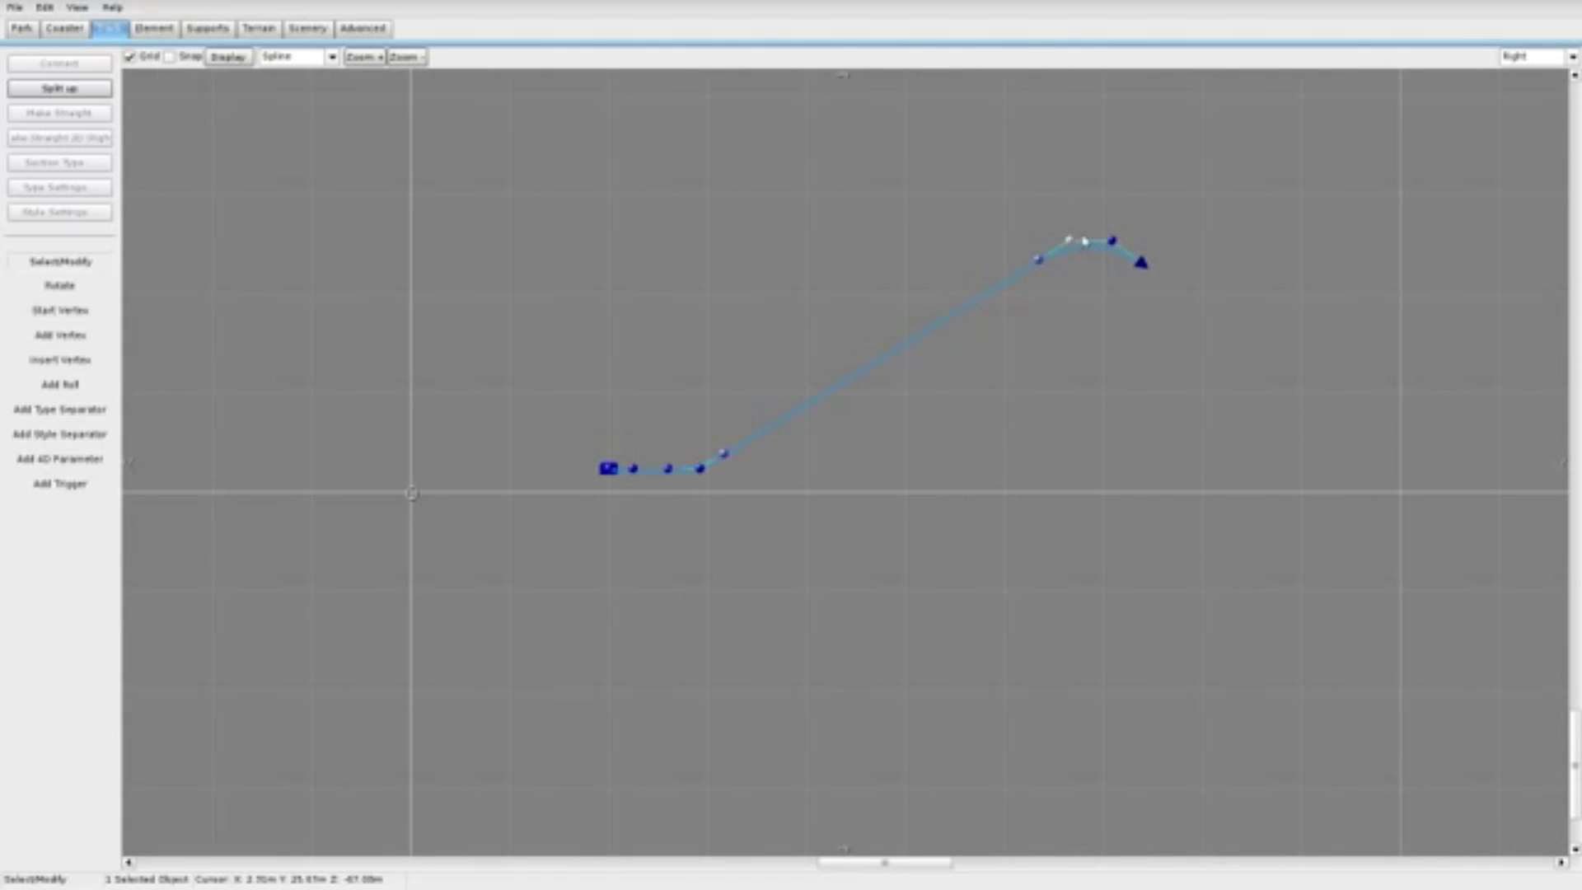
{"action": "left_click_drag", "start_coordinate": [1084, 241], "coordinate": [1168, 265]}
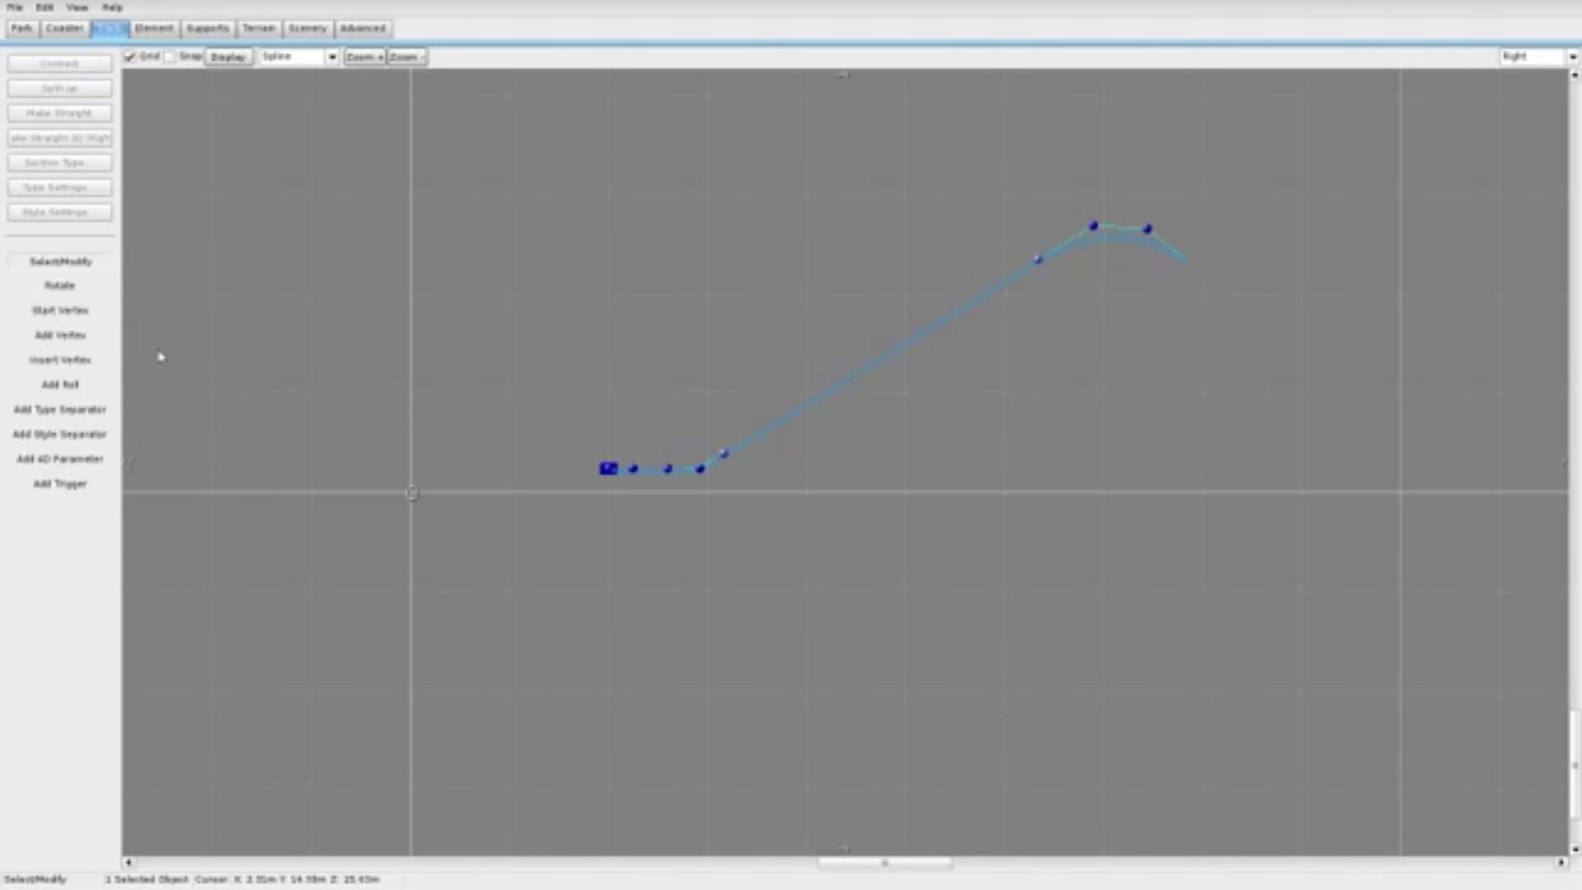
Step: Add a roll point on the level track just before the lift incline and check it in the Top view
{"action": "left_click", "coordinate": [85, 387]}
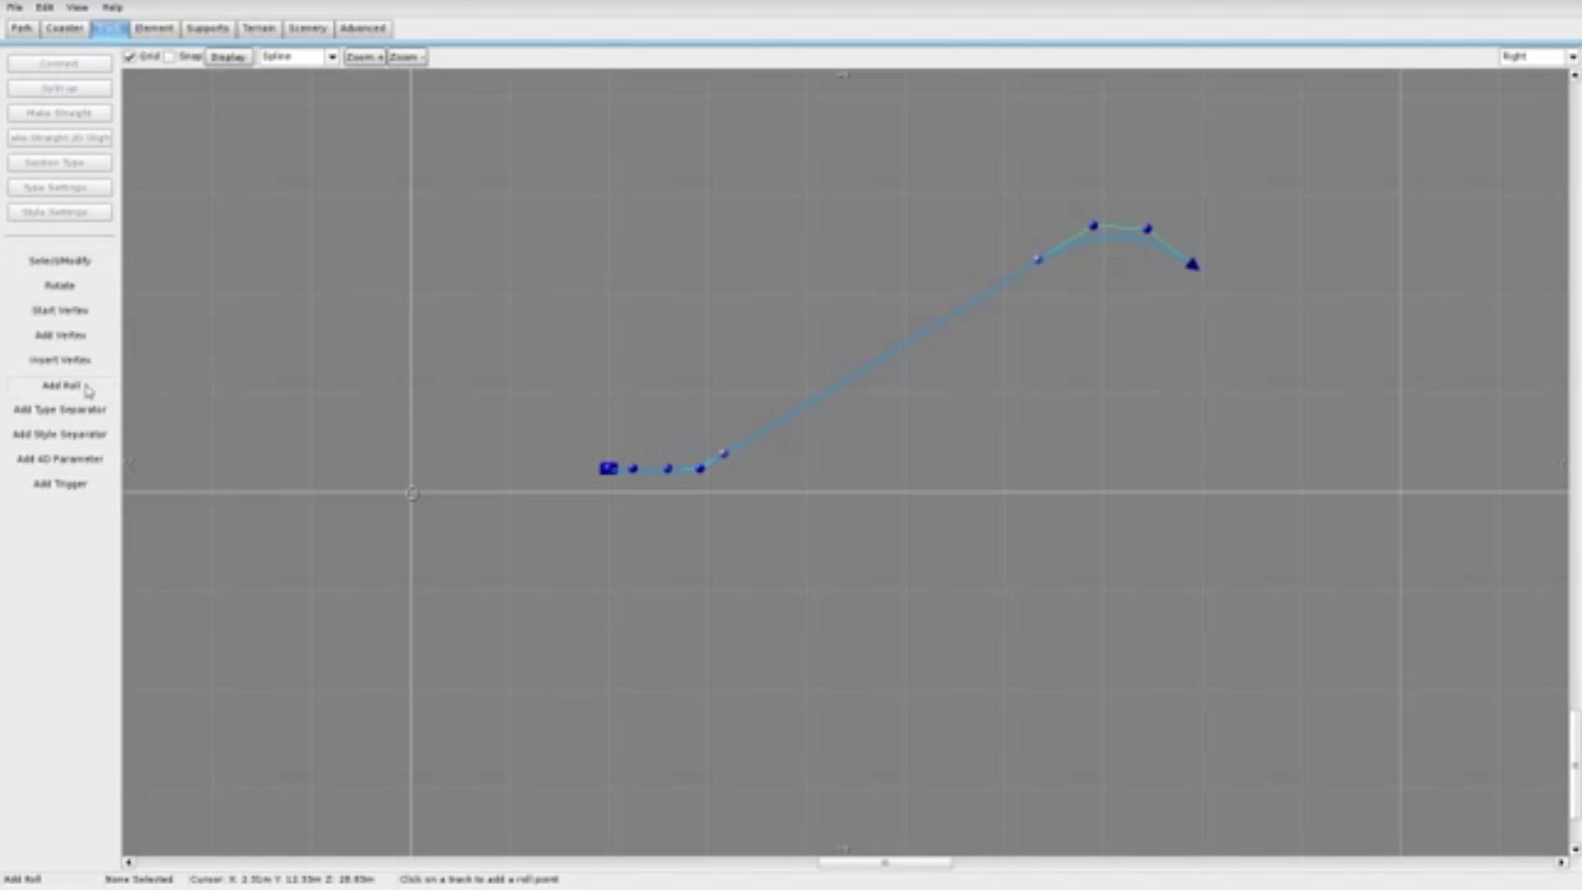
{"action": "left_click", "coordinate": [683, 471]}
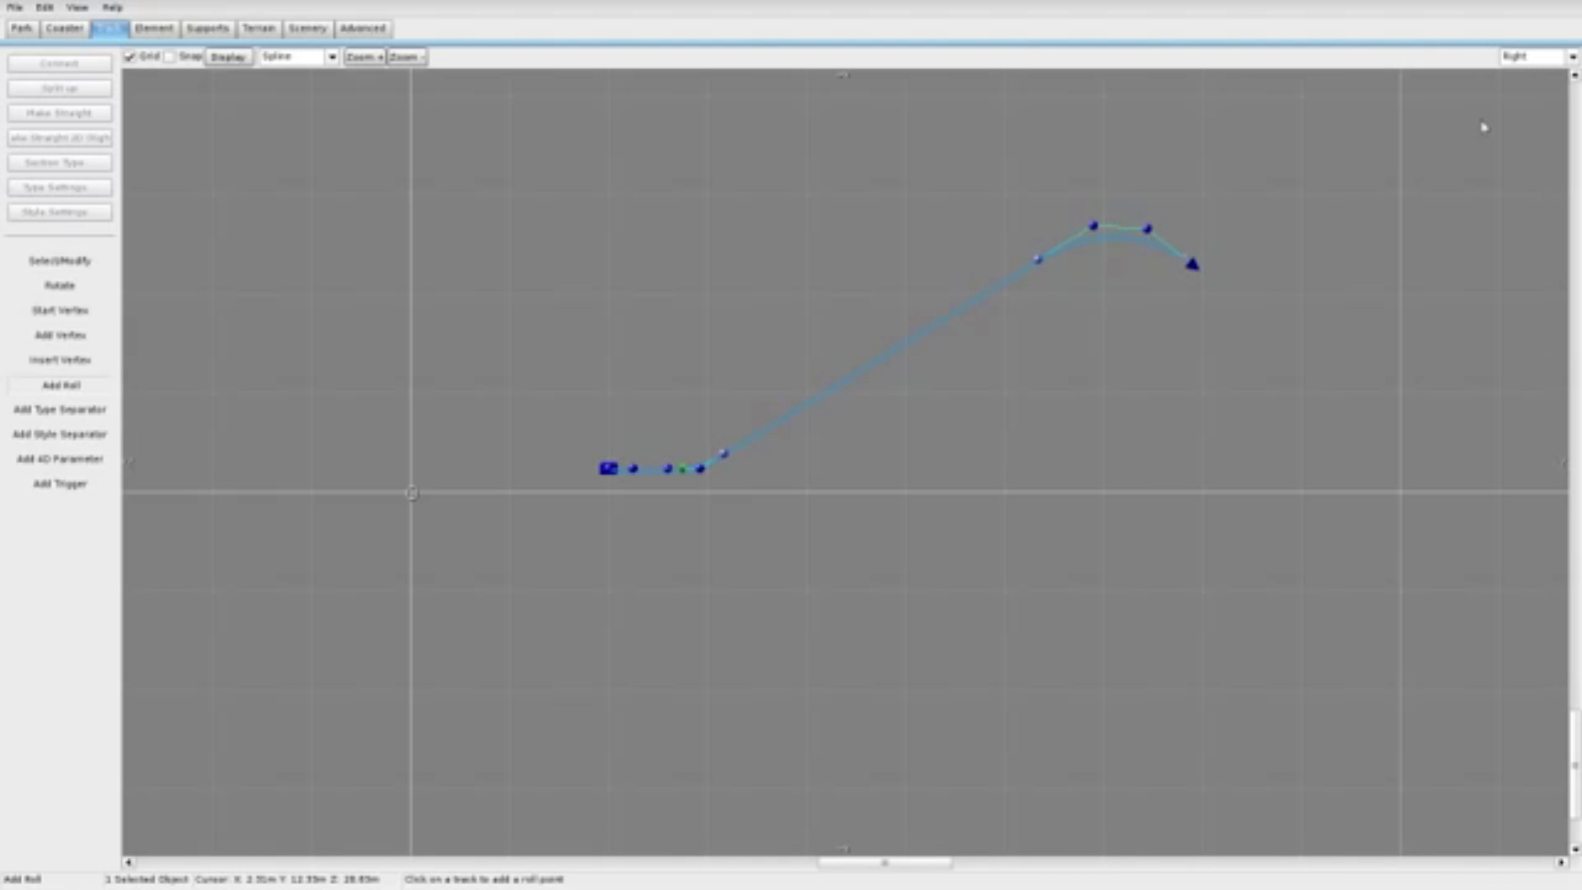
{"action": "left_click", "coordinate": [1534, 58]}
{"action": "left_click", "coordinate": [1524, 73]}
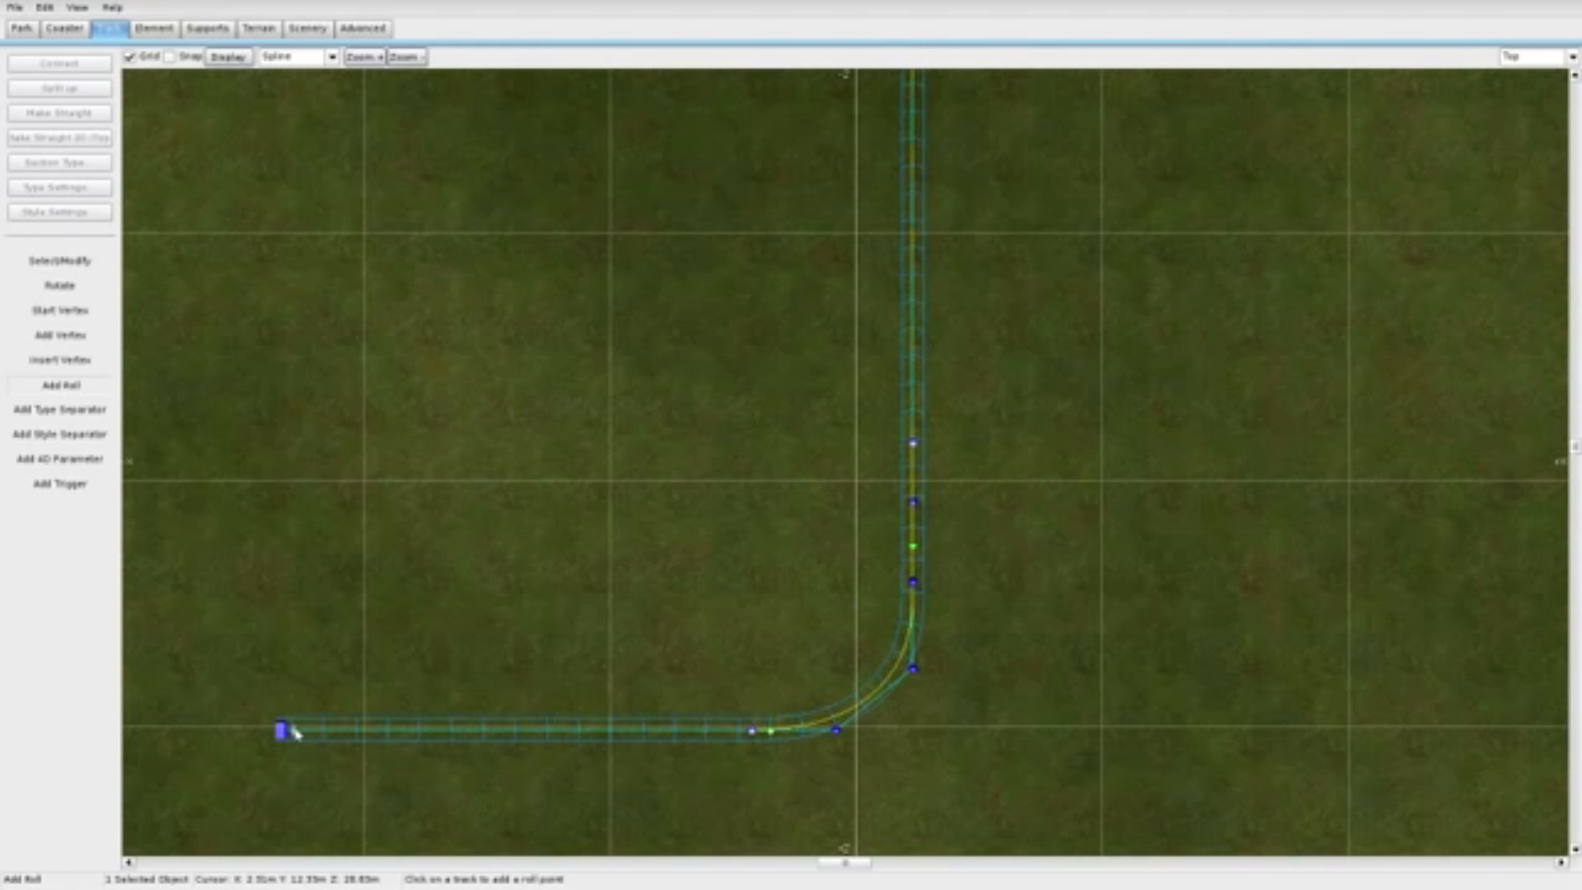
{"action": "left_click", "coordinate": [1536, 57]}
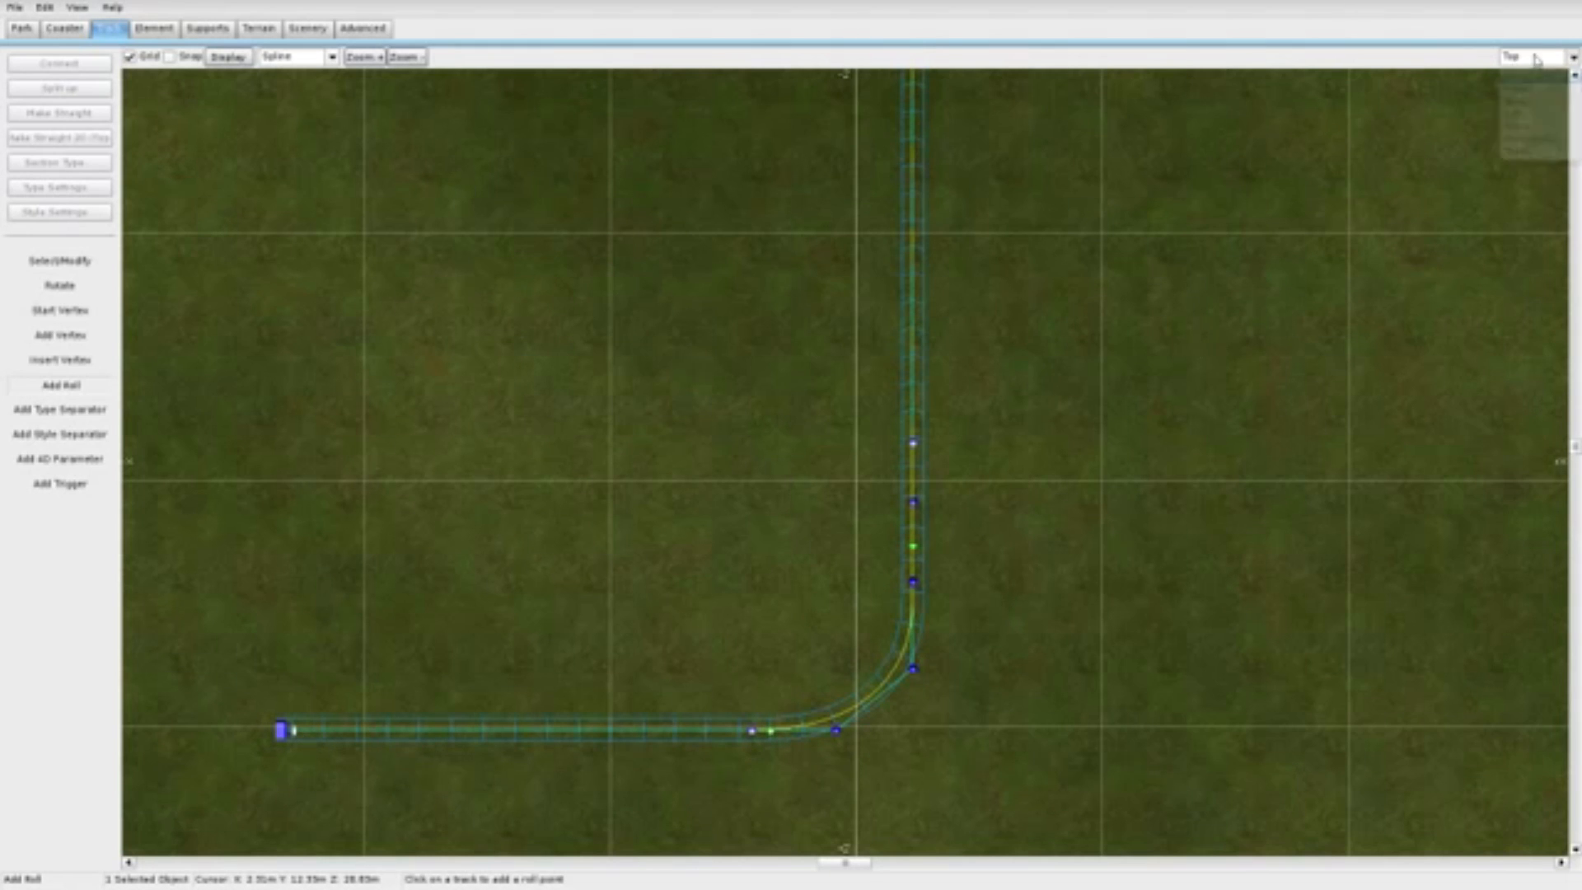
{"action": "left_click", "coordinate": [1529, 127]}
{"action": "scroll", "coordinate": [808, 632], "scroll_direction": "up", "scroll_amount": 2}
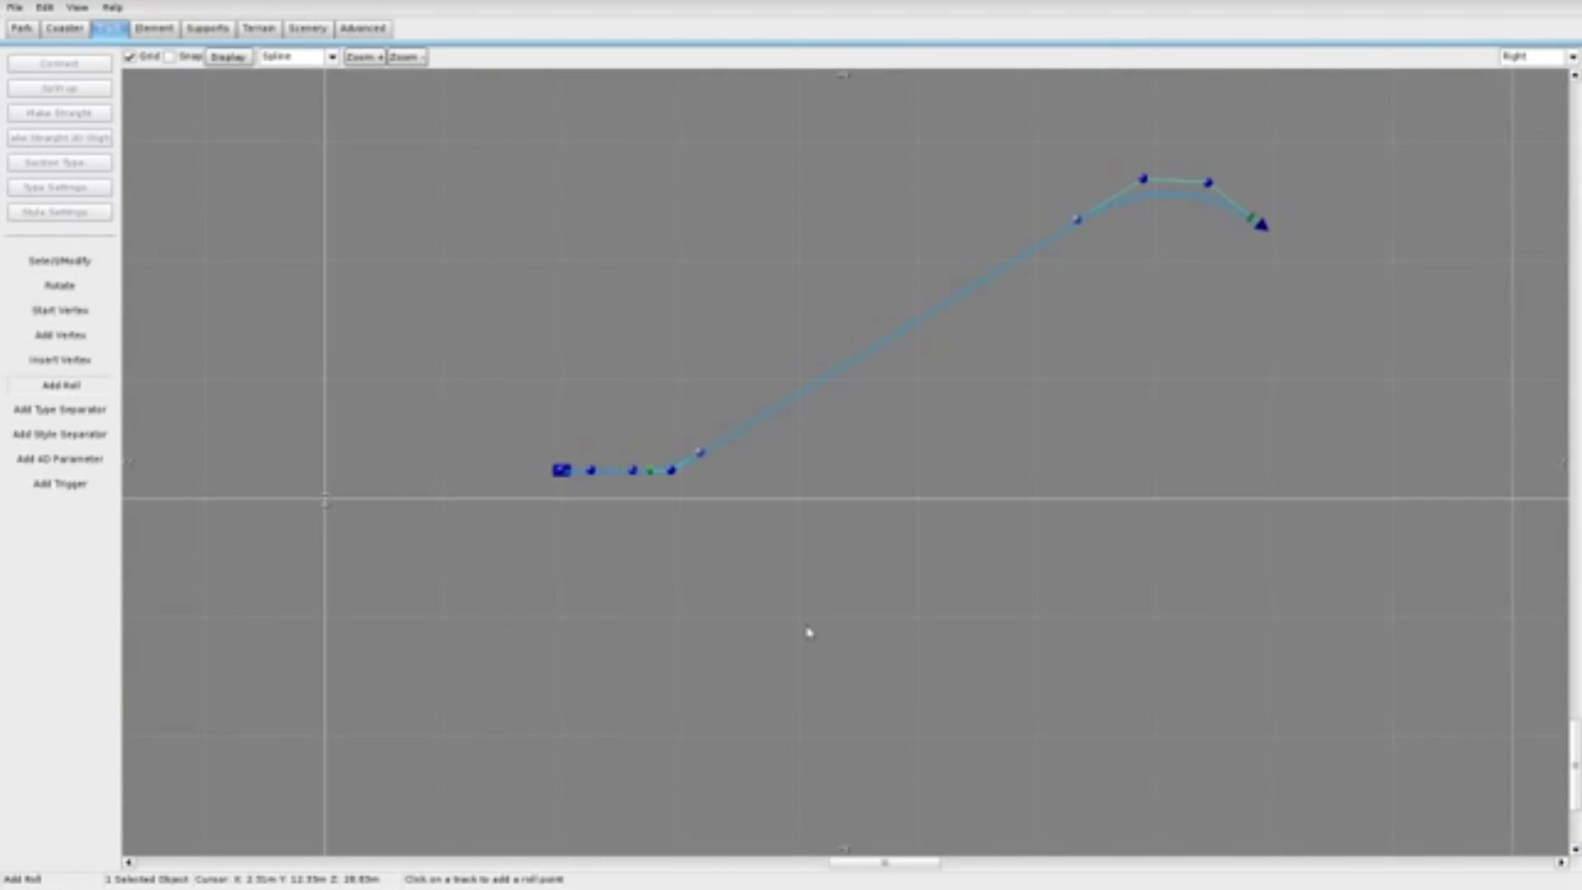
{"action": "left_click_drag", "start_coordinate": [875, 863], "coordinate": [925, 863]}
{"action": "left_click", "coordinate": [97, 336]}
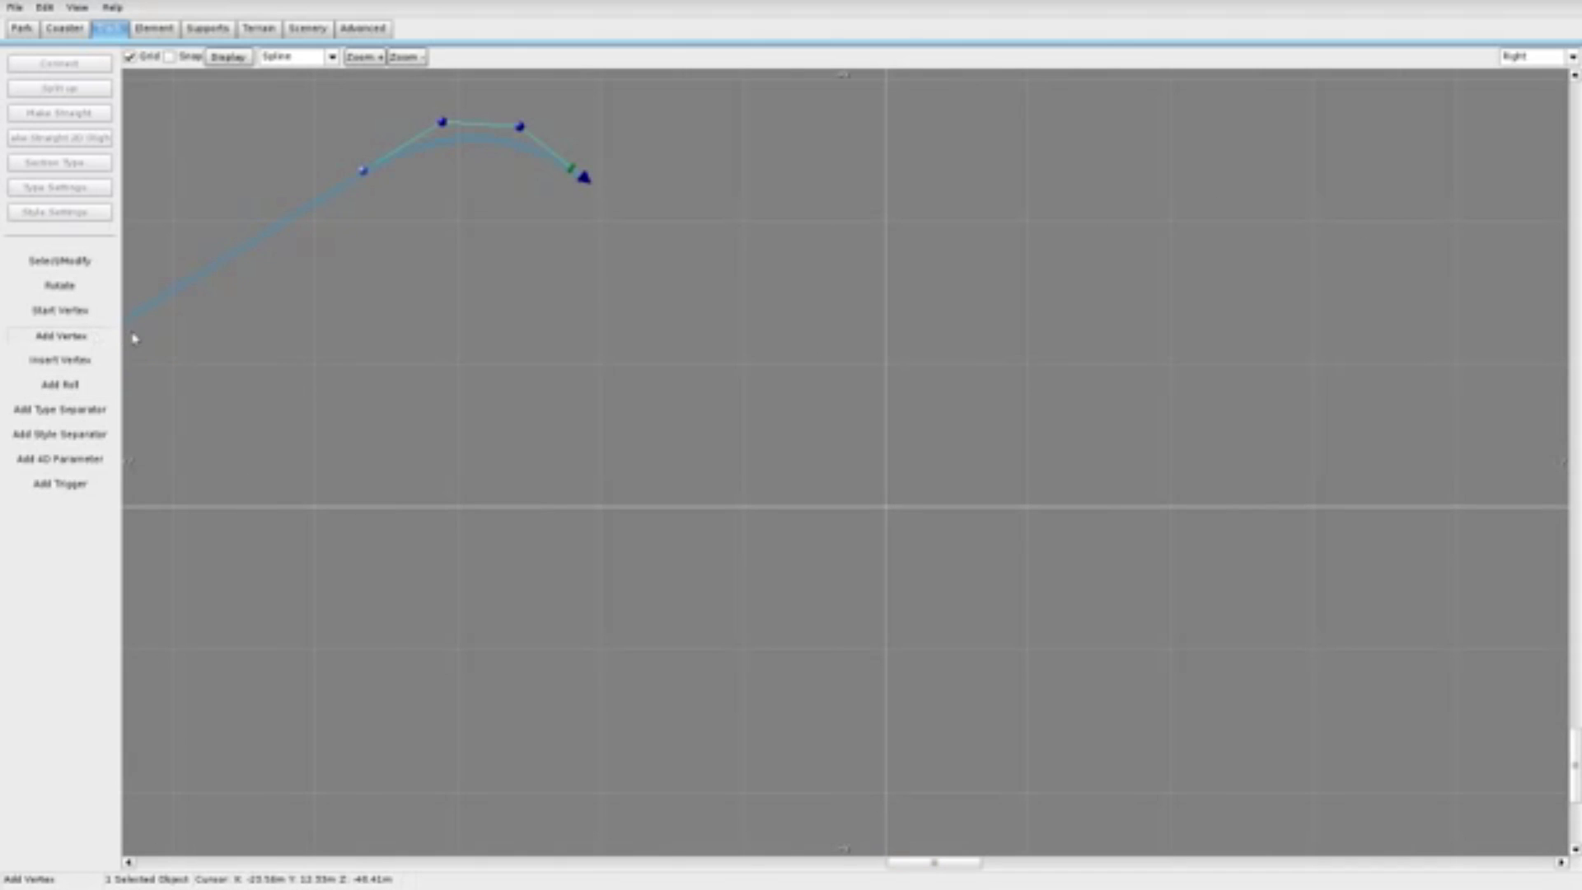
{"action": "left_click", "coordinate": [627, 323]}
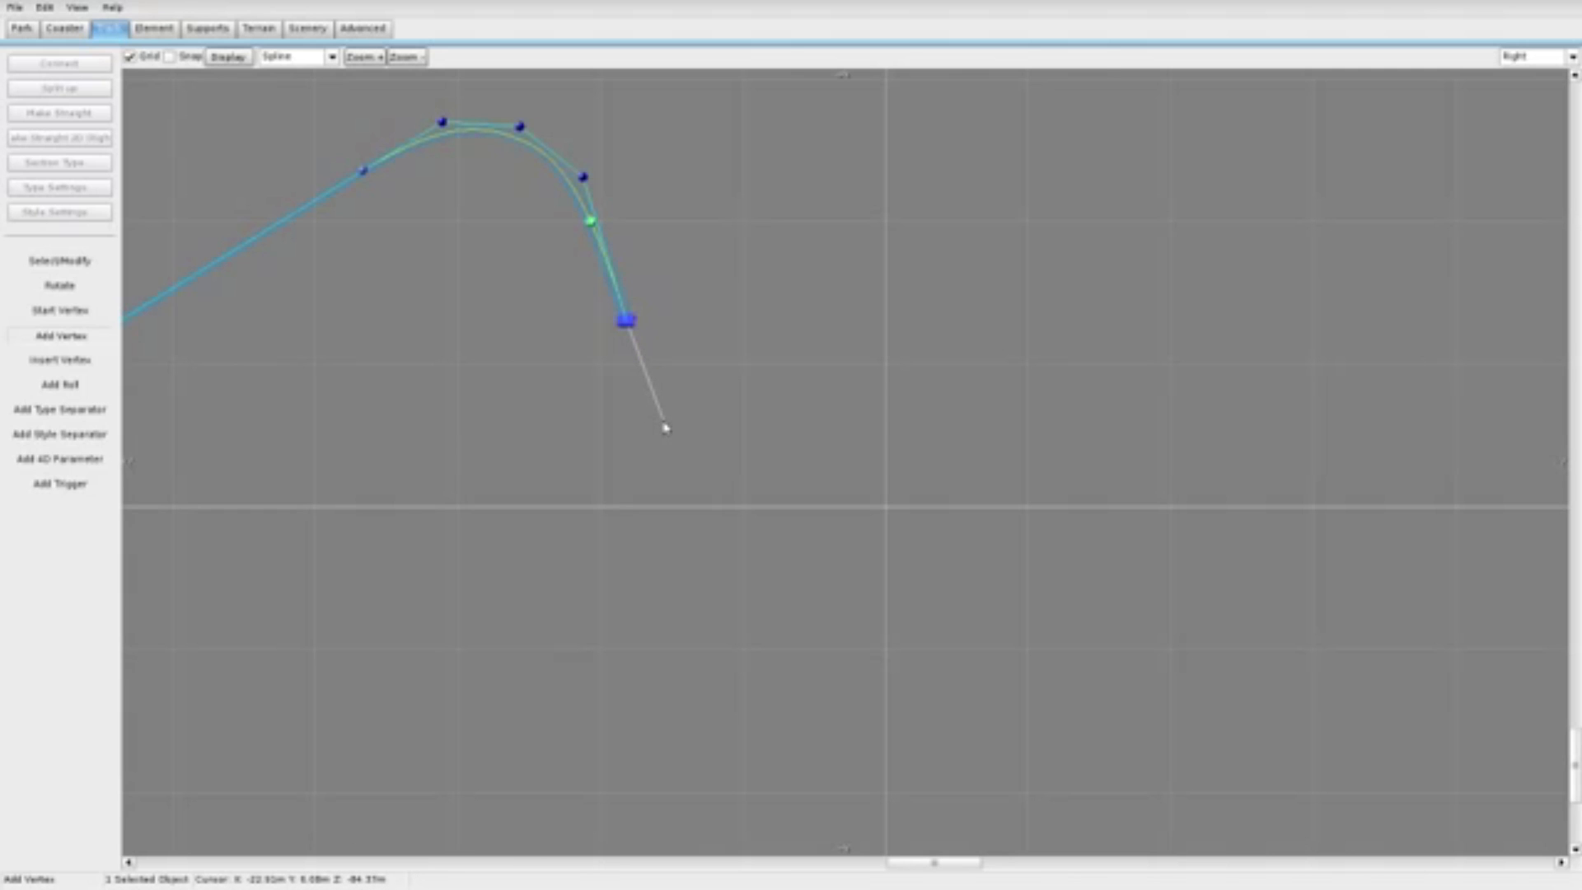
{"action": "key", "text": "ctrl+z"}
{"action": "left_click", "coordinate": [91, 261]}
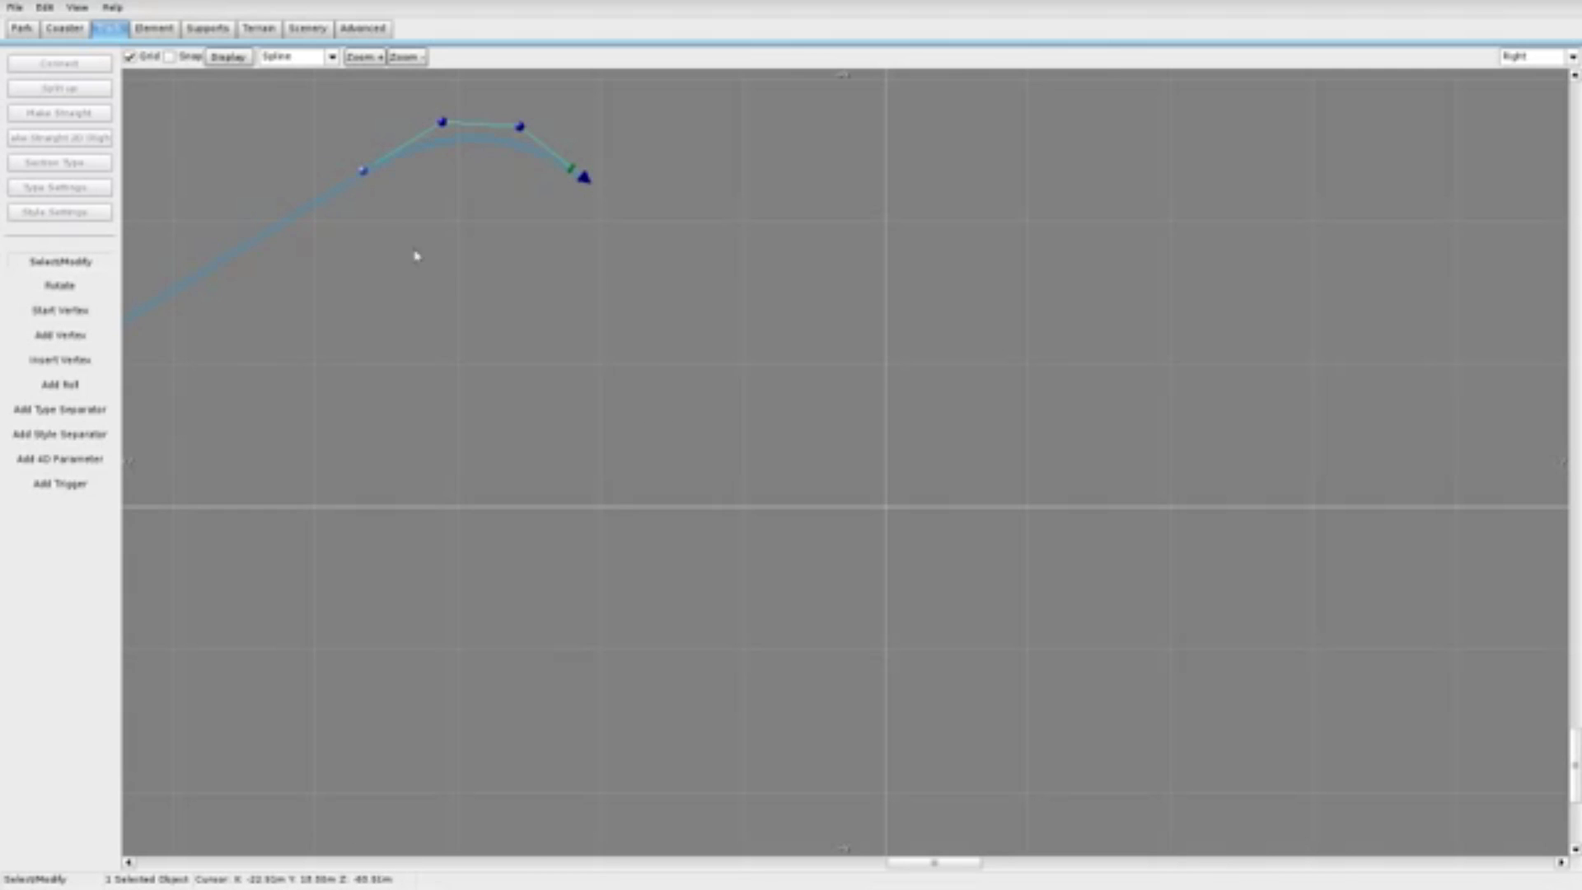
Step: Add four vertices after the crest for a steep drop through about 12 m and 5 m, levelling out at about 1.4 m
{"action": "left_click", "coordinate": [98, 344]}
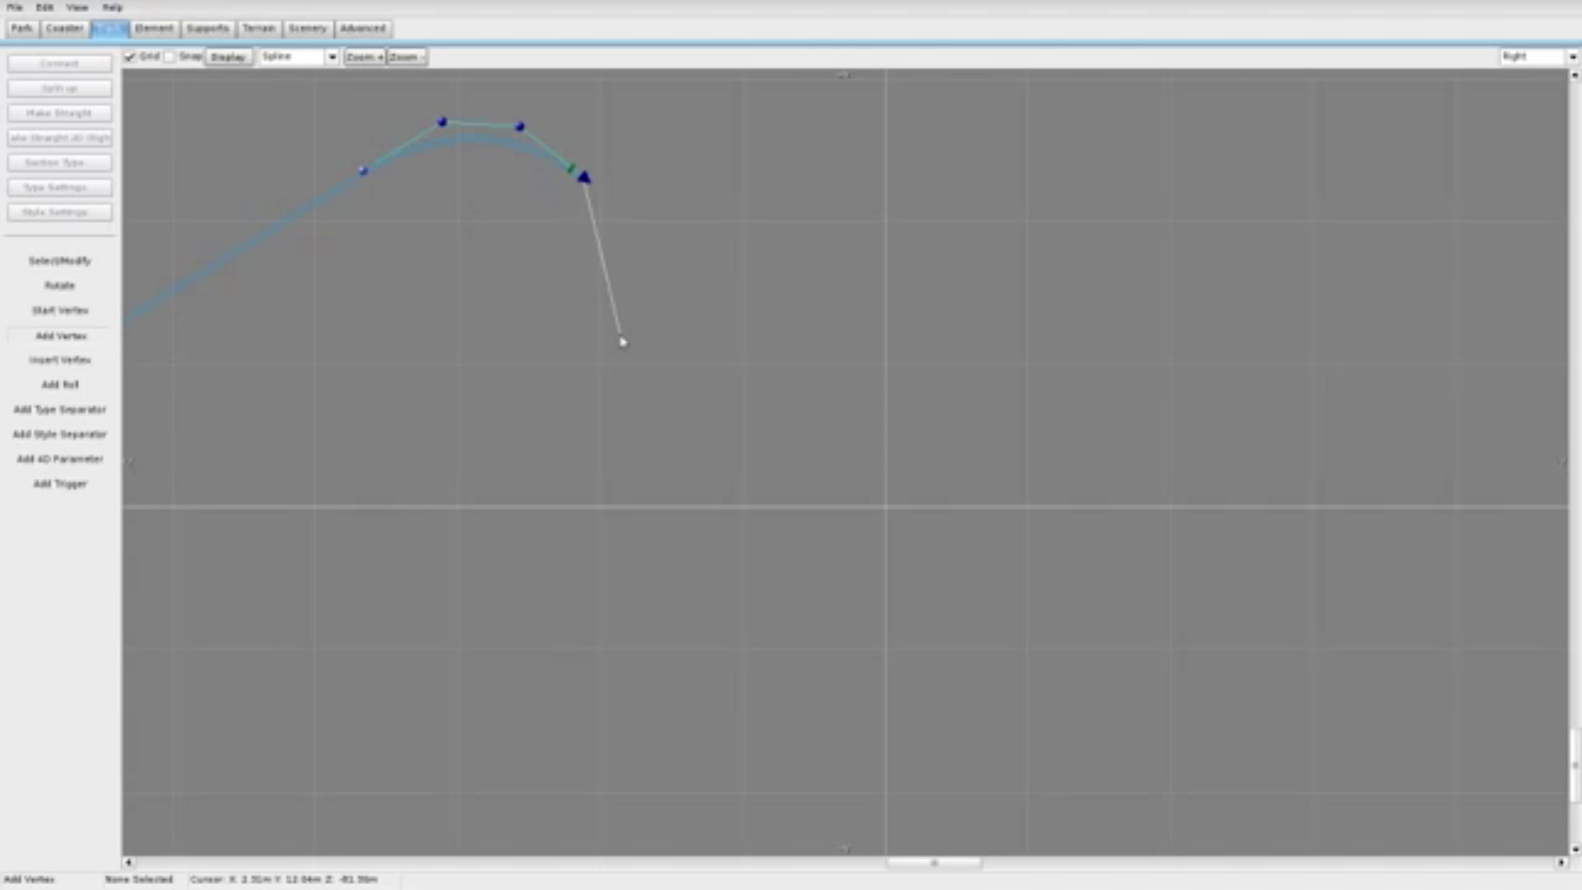
{"action": "left_click", "coordinate": [621, 333]}
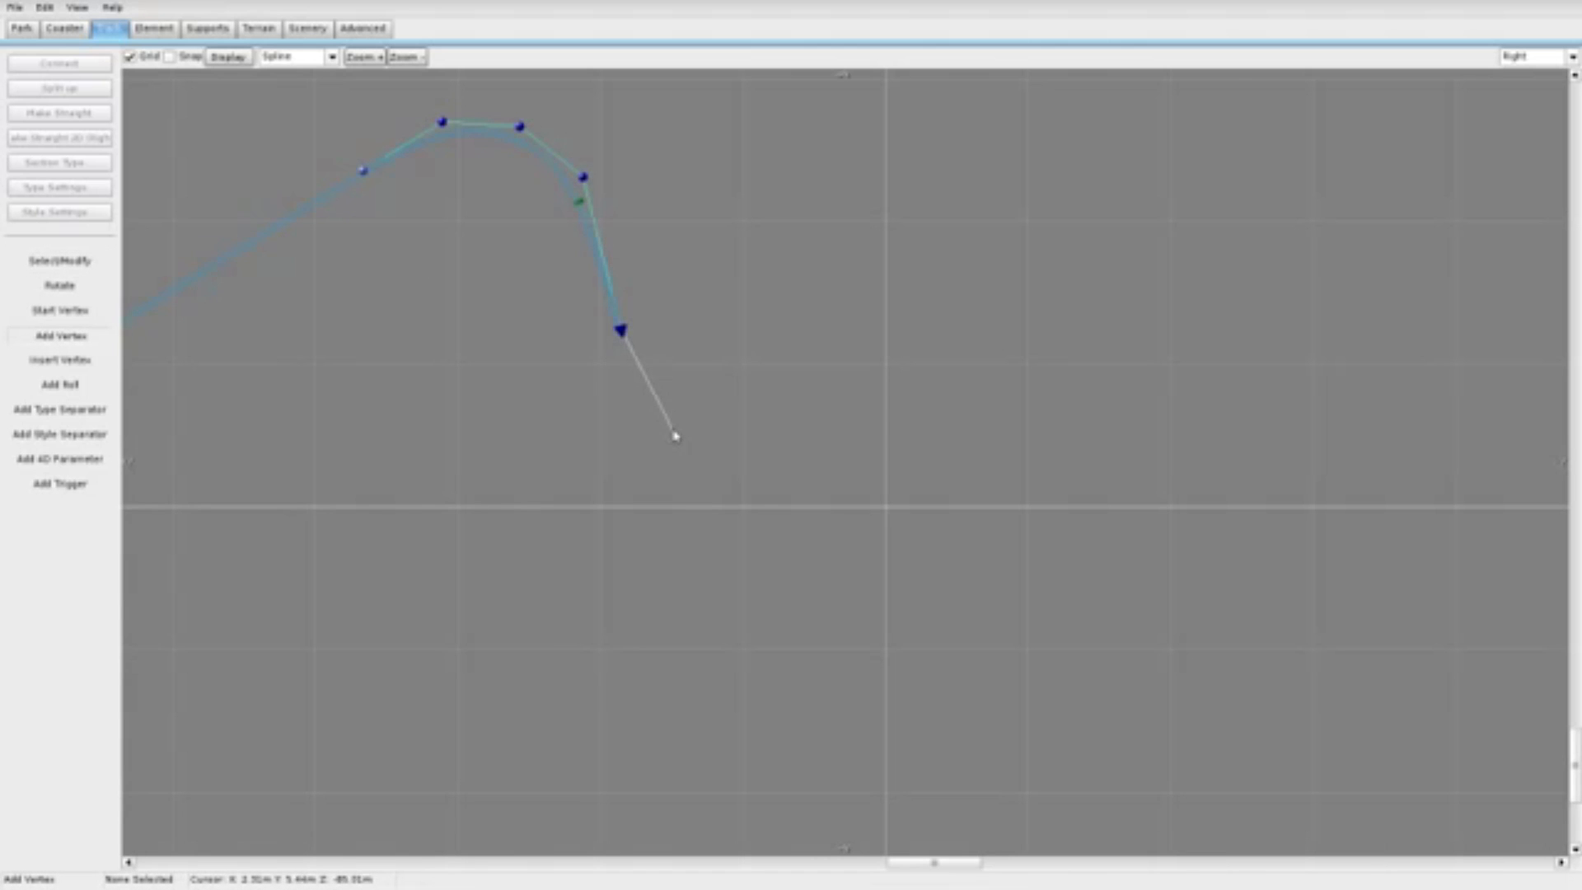
{"action": "left_click", "coordinate": [670, 438]}
{"action": "left_click", "coordinate": [752, 487]}
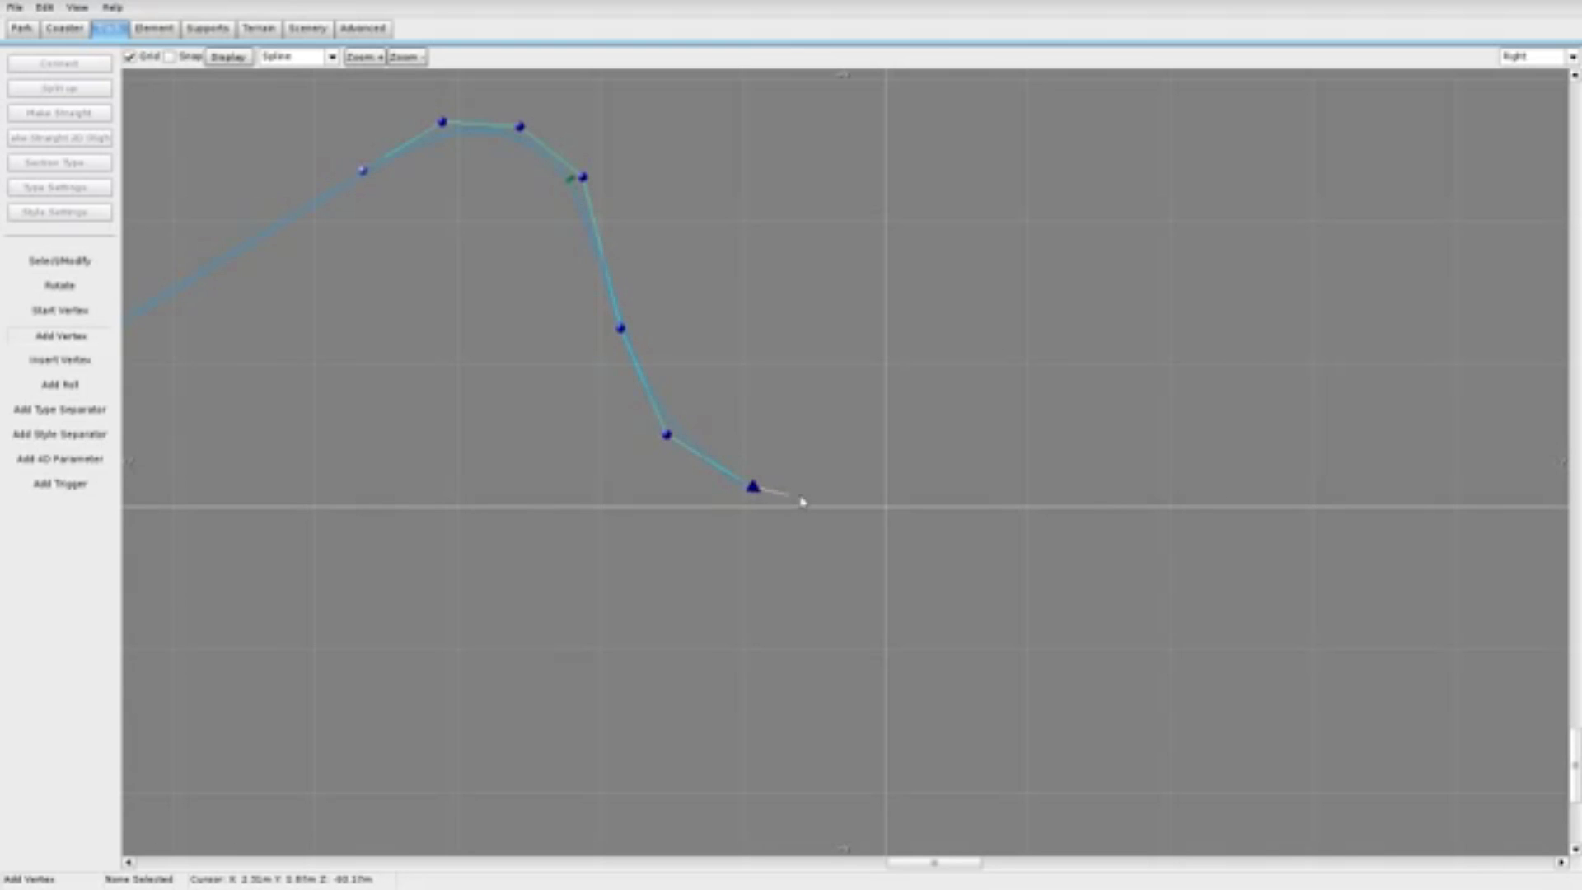
{"action": "left_click", "coordinate": [857, 489]}
{"action": "scroll", "coordinate": [646, 325], "scroll_direction": "up", "scroll_amount": 2}
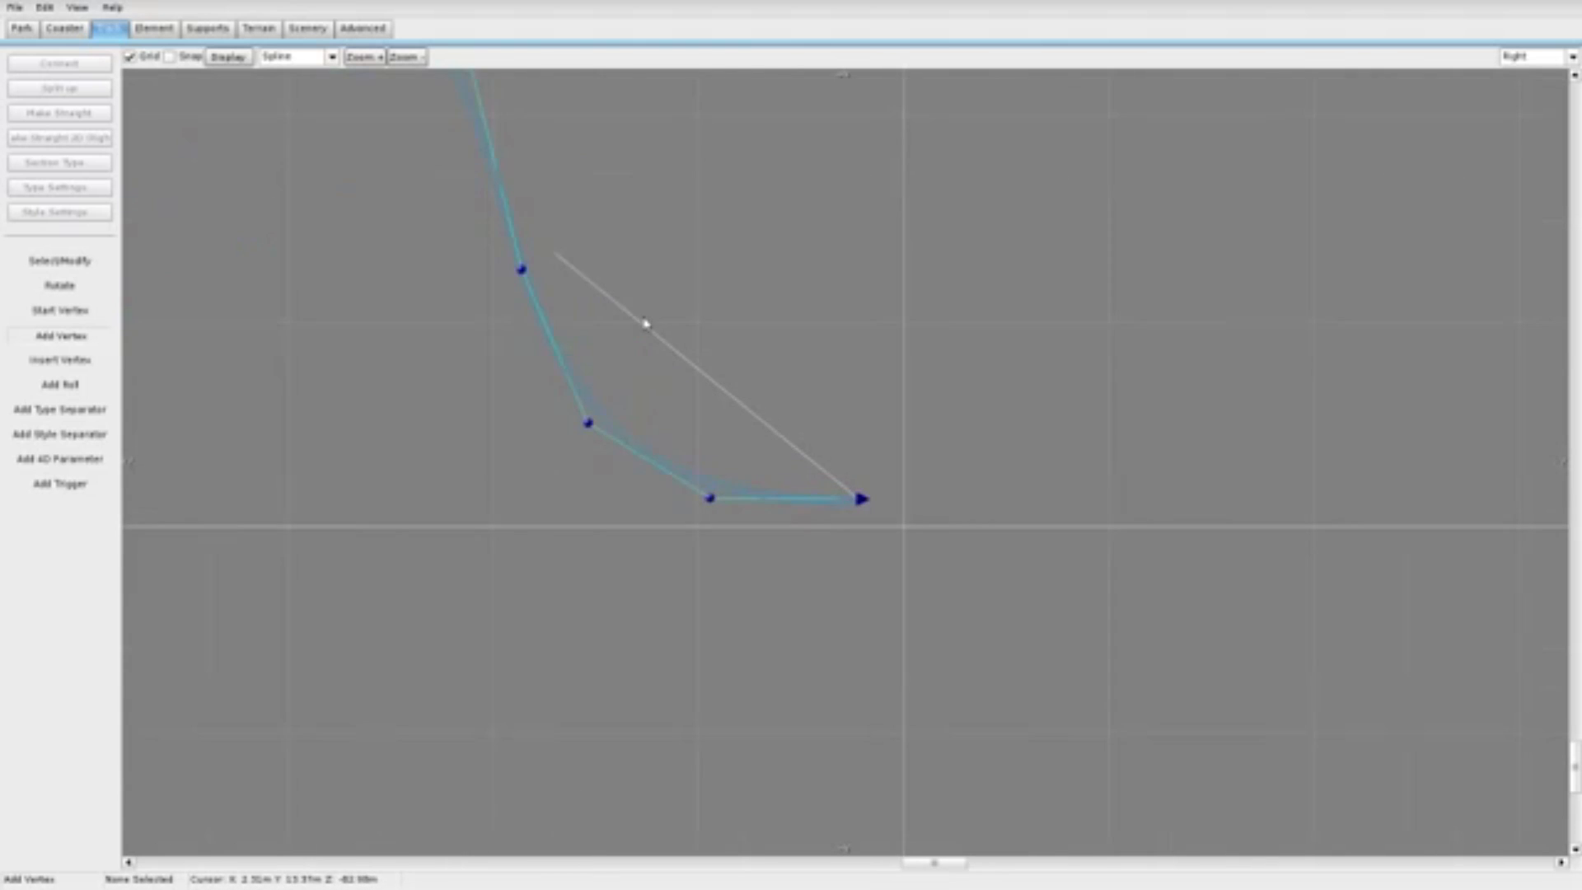
{"action": "scroll", "coordinate": [647, 325], "scroll_direction": "down", "scroll_amount": 2}
Step: Move the first vertex of the steep drop slightly up and back towards the hill to steepen the descent
{"action": "left_click", "coordinate": [49, 262]}
{"action": "mouse_move", "coordinate": [621, 331]}
{"action": "left_mouse_down"}
{"action": "mouse_move", "coordinate": [476, 385]}
{"action": "mouse_move", "coordinate": [602, 356]}
{"action": "mouse_move", "coordinate": [739, 288]}
{"action": "mouse_move", "coordinate": [597, 324]}
{"action": "left_mouse_up"}
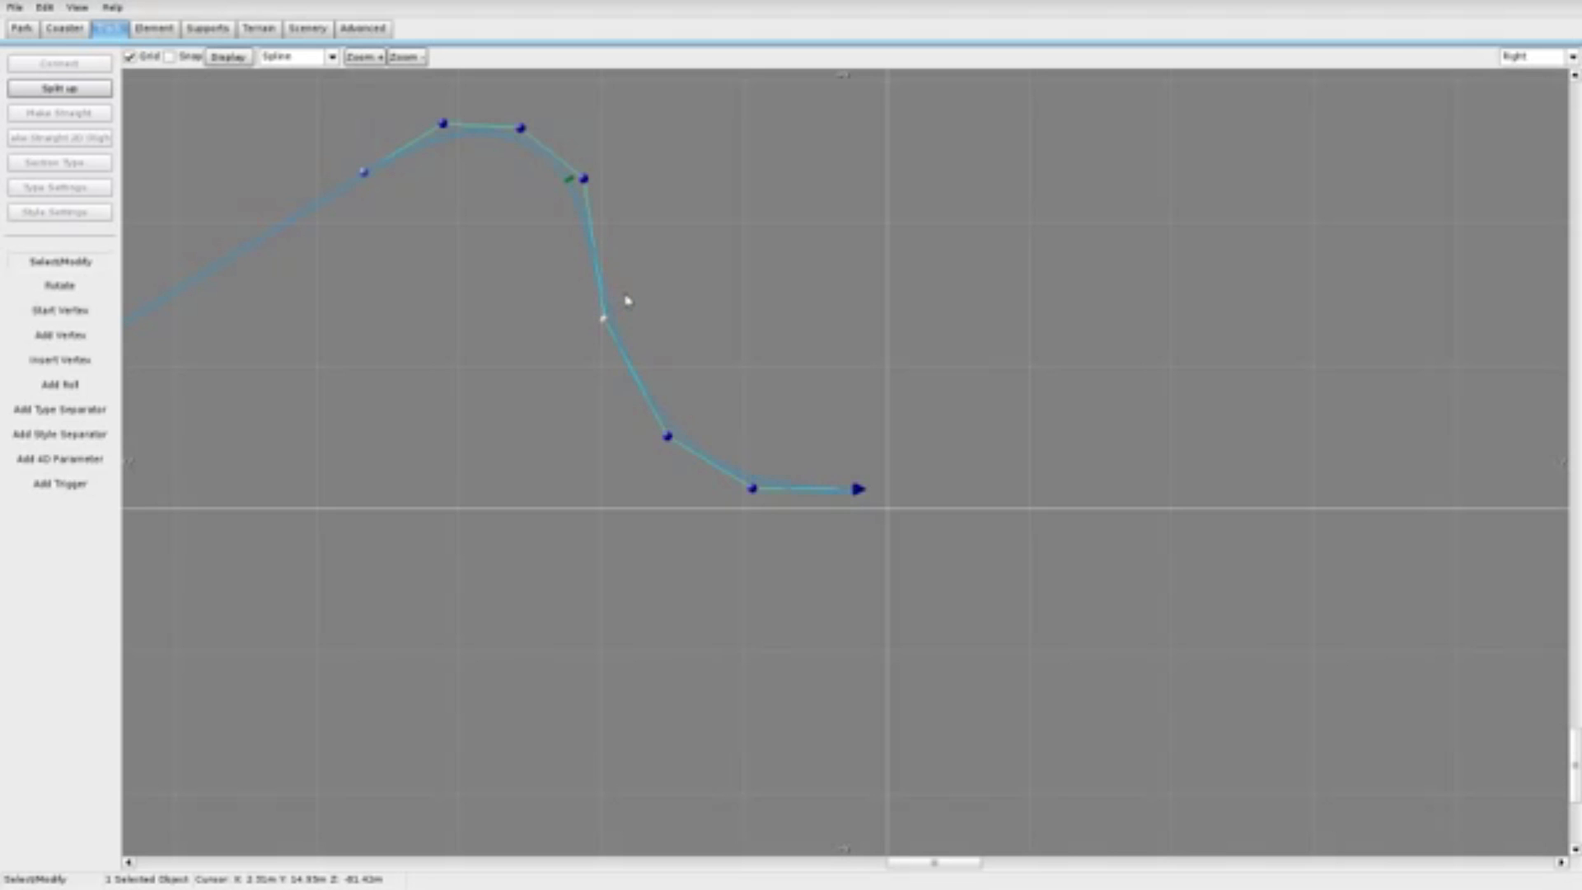
{"action": "scroll", "coordinate": [657, 283], "scroll_direction": "down", "scroll_amount": 2}
{"action": "scroll", "coordinate": [660, 282], "scroll_direction": "up", "scroll_amount": 2}
{"action": "scroll", "coordinate": [659, 284], "scroll_direction": "down", "scroll_amount": 2}
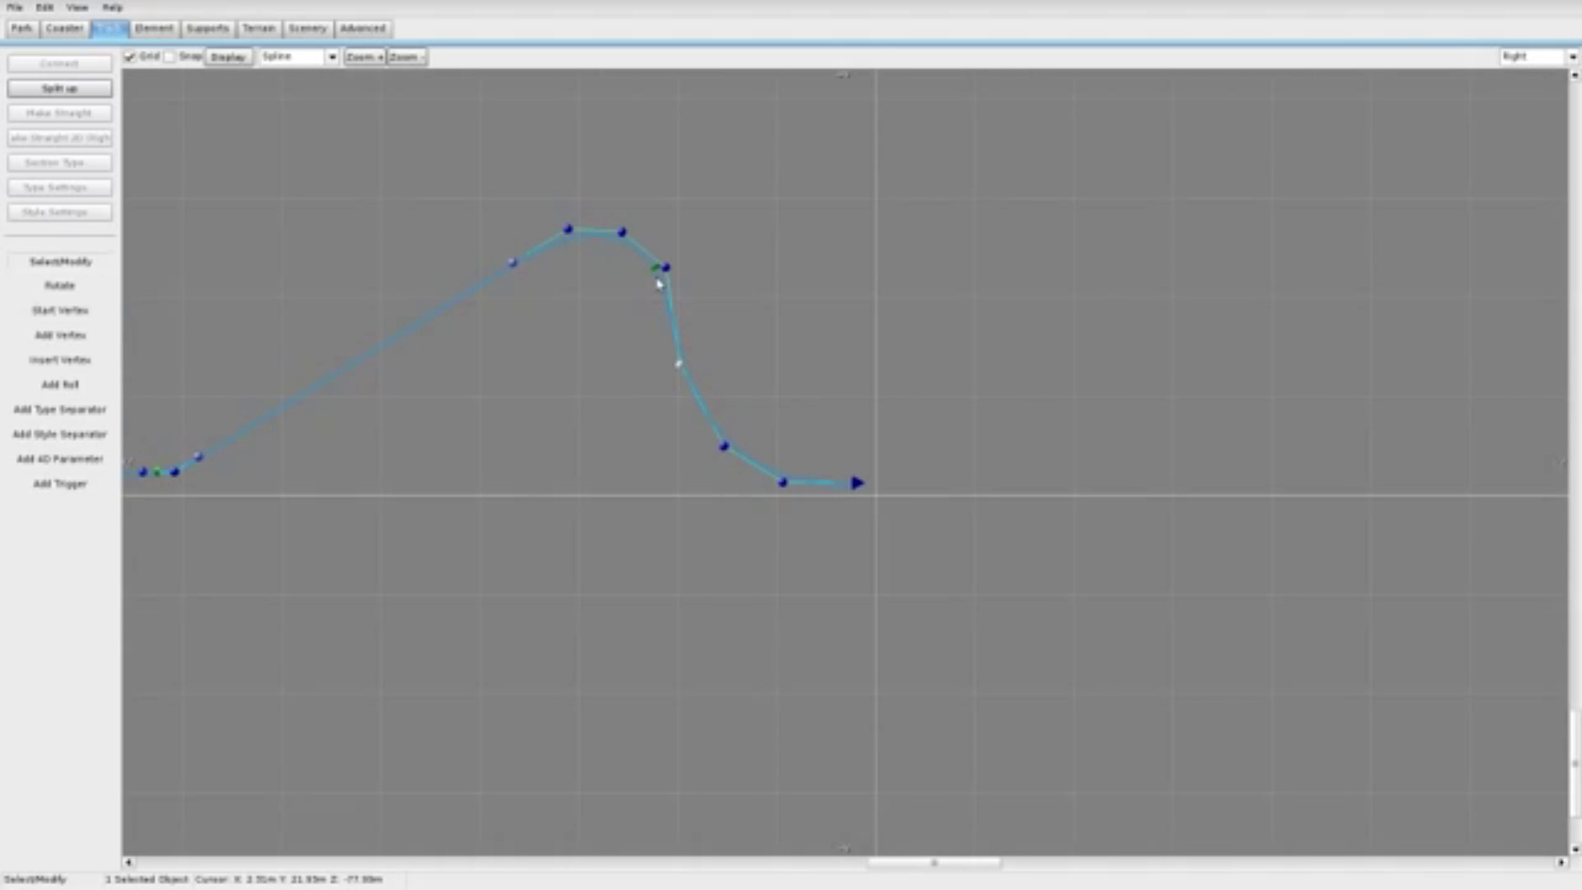
{"action": "scroll", "coordinate": [787, 434], "scroll_direction": "up", "scroll_amount": 4}
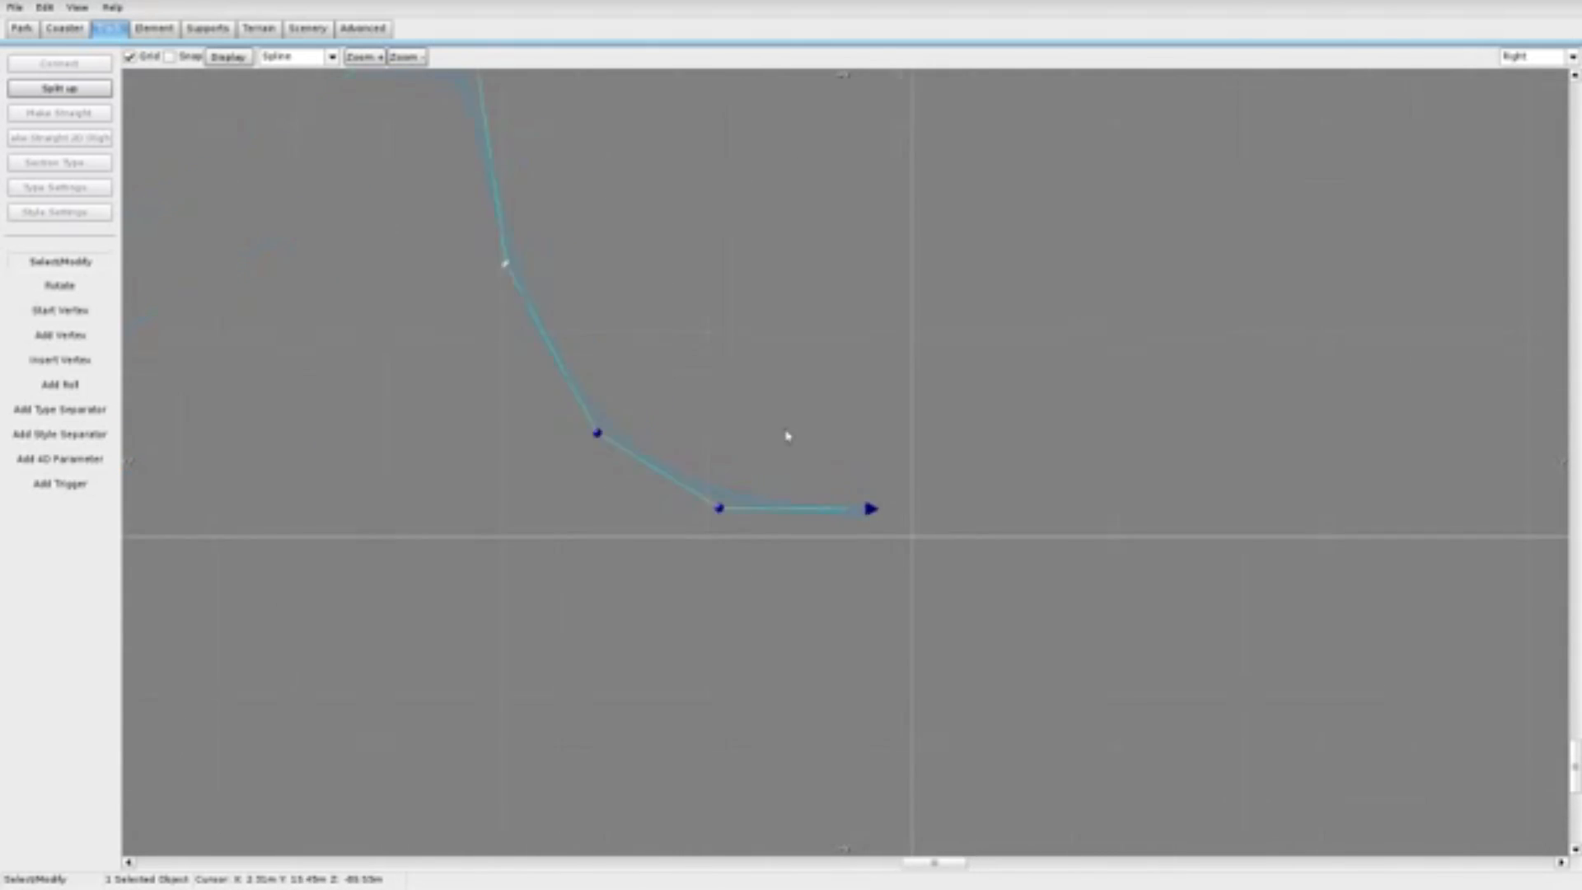
{"action": "scroll", "coordinate": [918, 346], "scroll_direction": "down", "scroll_amount": 1}
{"action": "scroll", "coordinate": [974, 317], "scroll_direction": "down", "scroll_amount": 1}
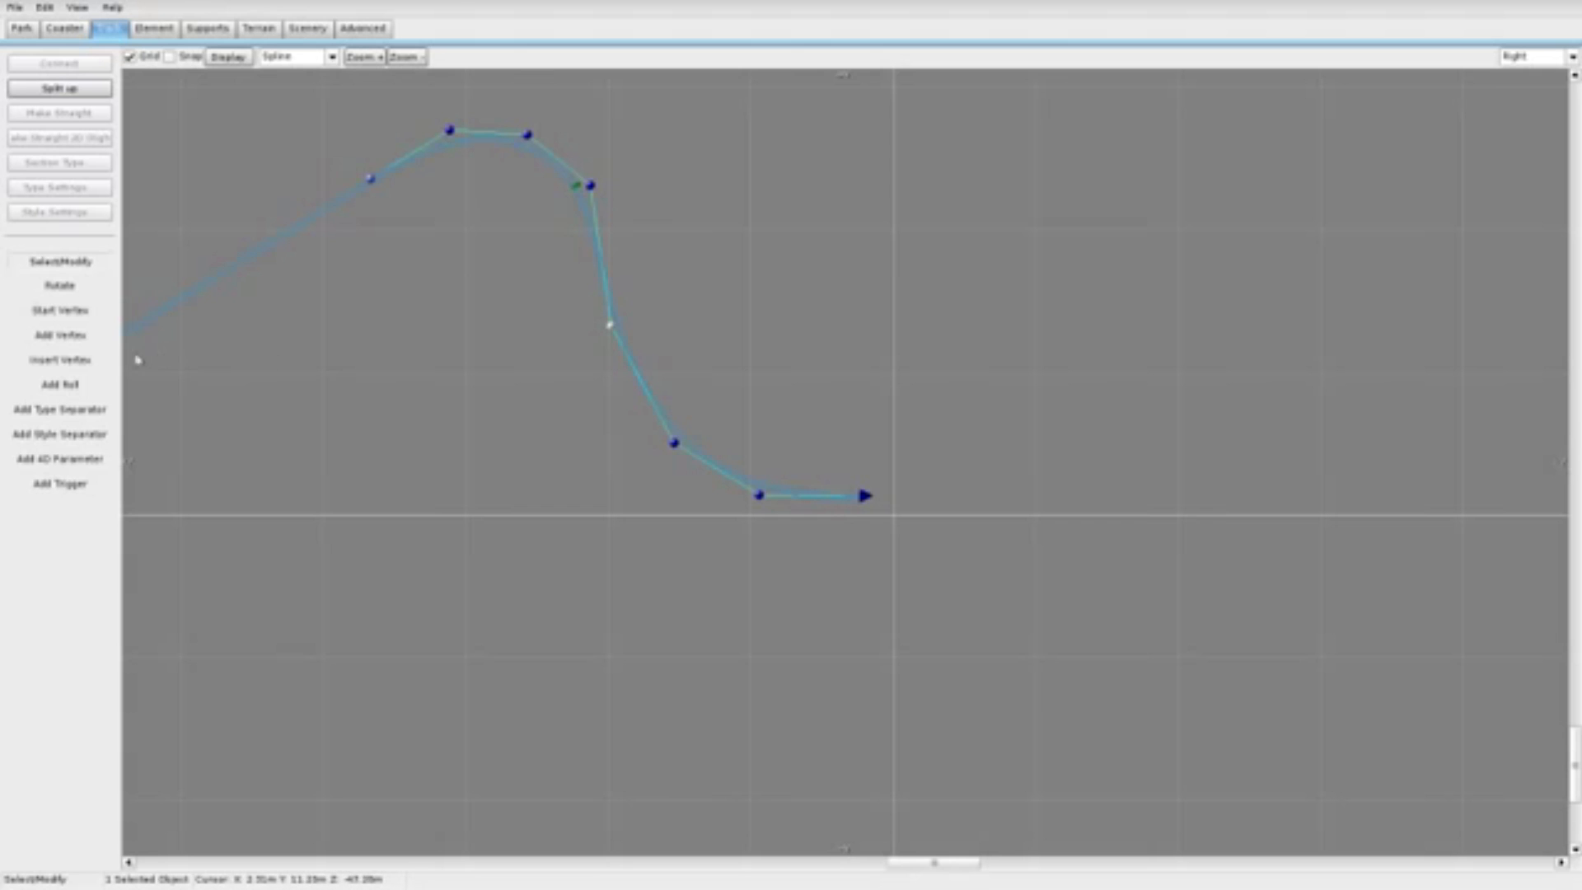
Step: In the Top view, add three vertices at about 12.4 m height, one straight beyond the valley and two starting a left turn
{"action": "left_click", "coordinate": [78, 316]}
{"action": "left_click", "coordinate": [87, 335]}
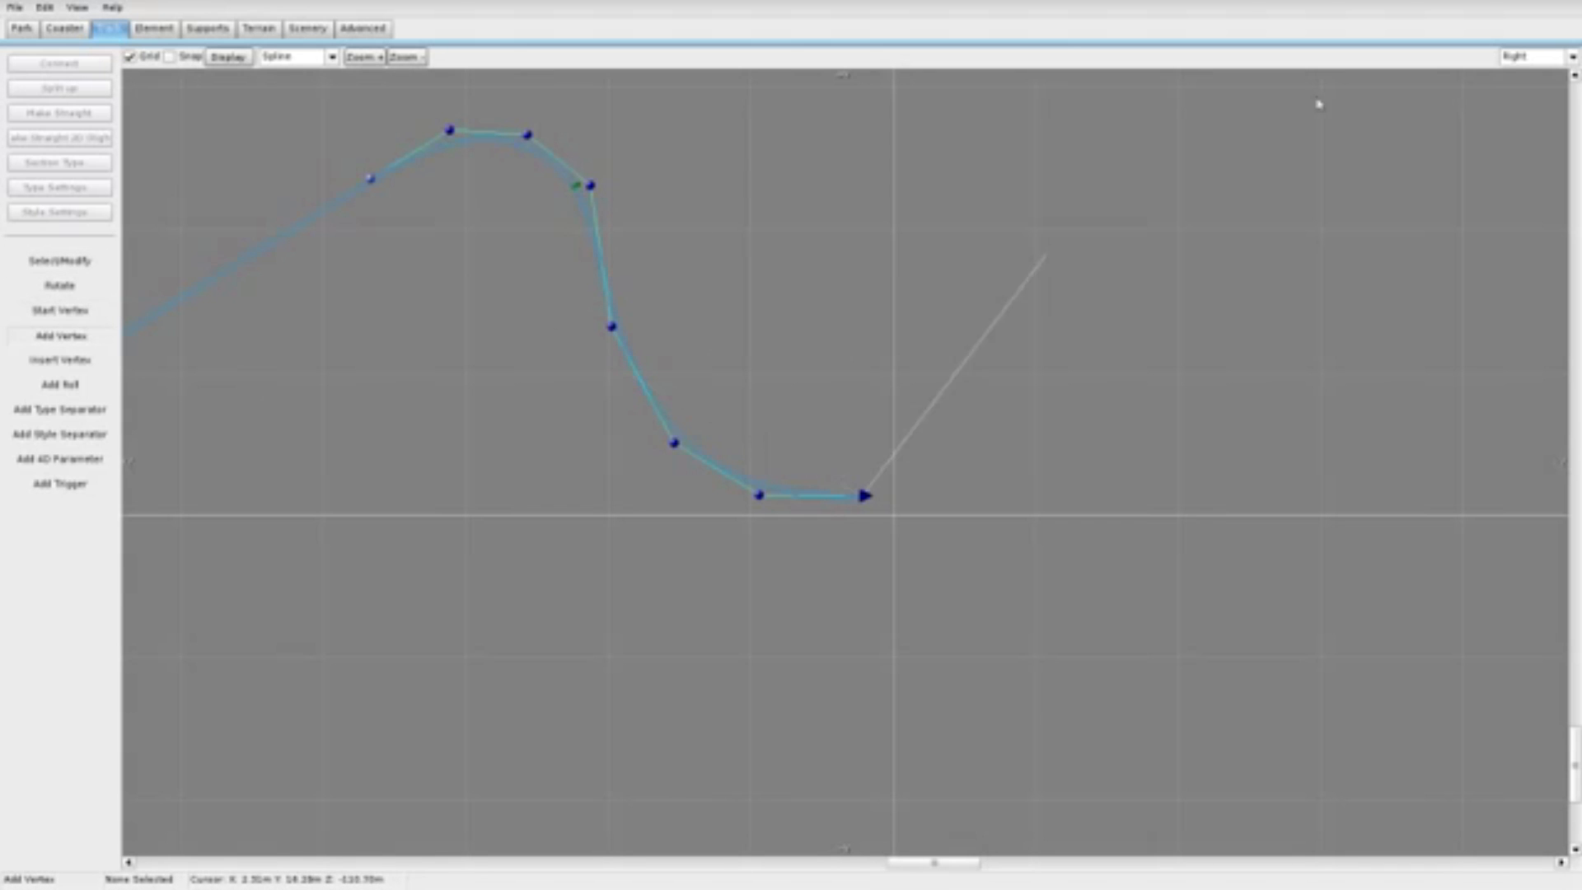
{"action": "left_click", "coordinate": [1528, 58]}
{"action": "left_click", "coordinate": [1525, 73]}
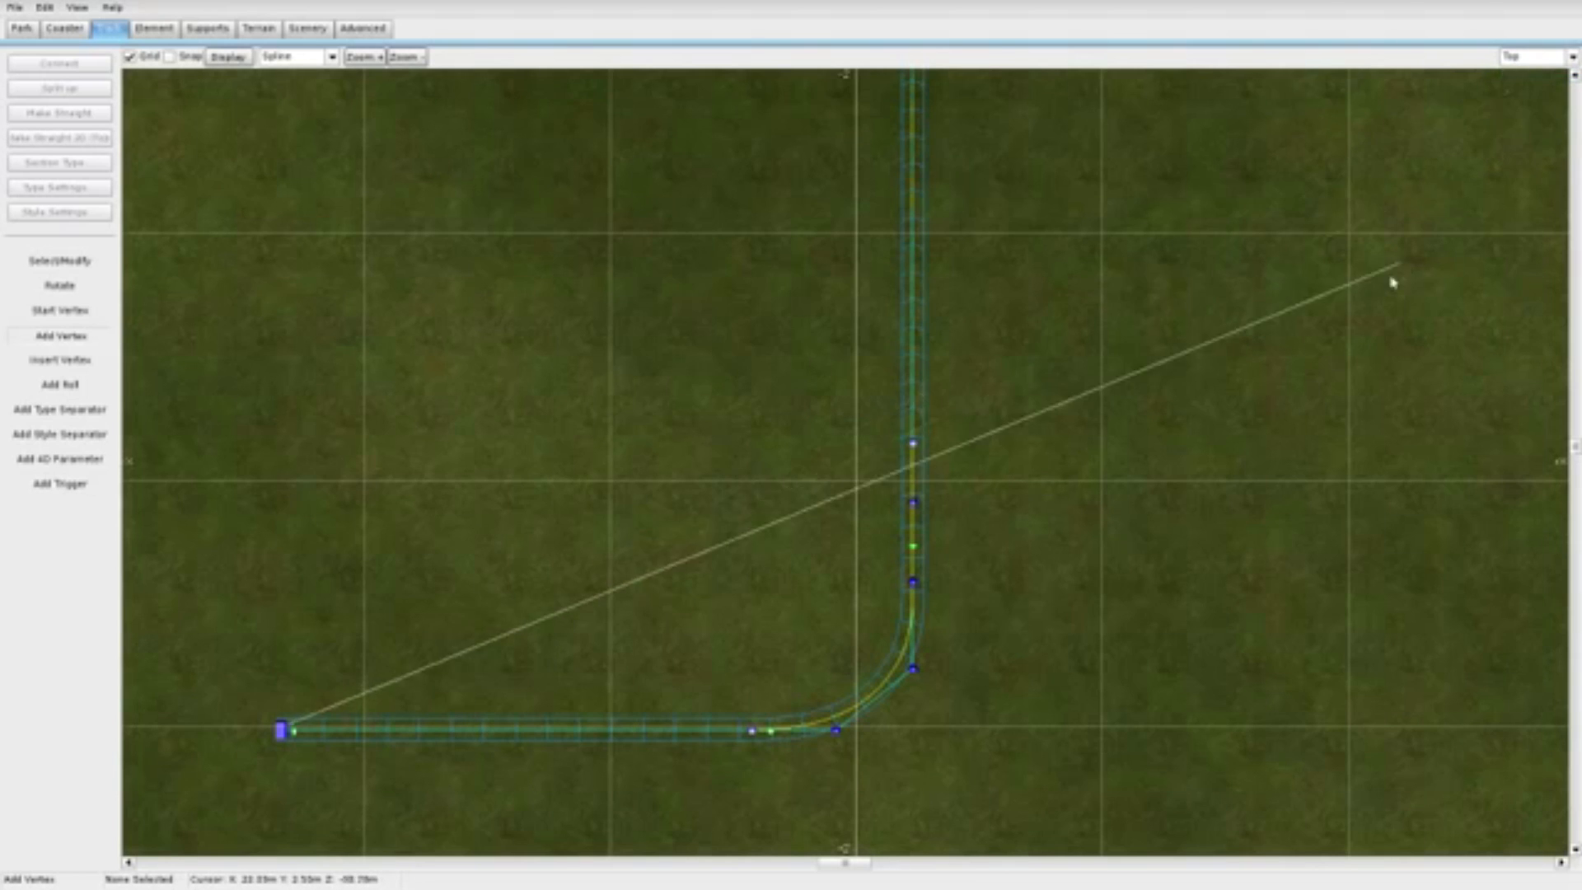
{"action": "scroll", "coordinate": [1466, 363], "scroll_direction": "down", "scroll_amount": 2}
{"action": "left_click_drag", "start_coordinate": [1577, 446], "coordinate": [1577, 417]}
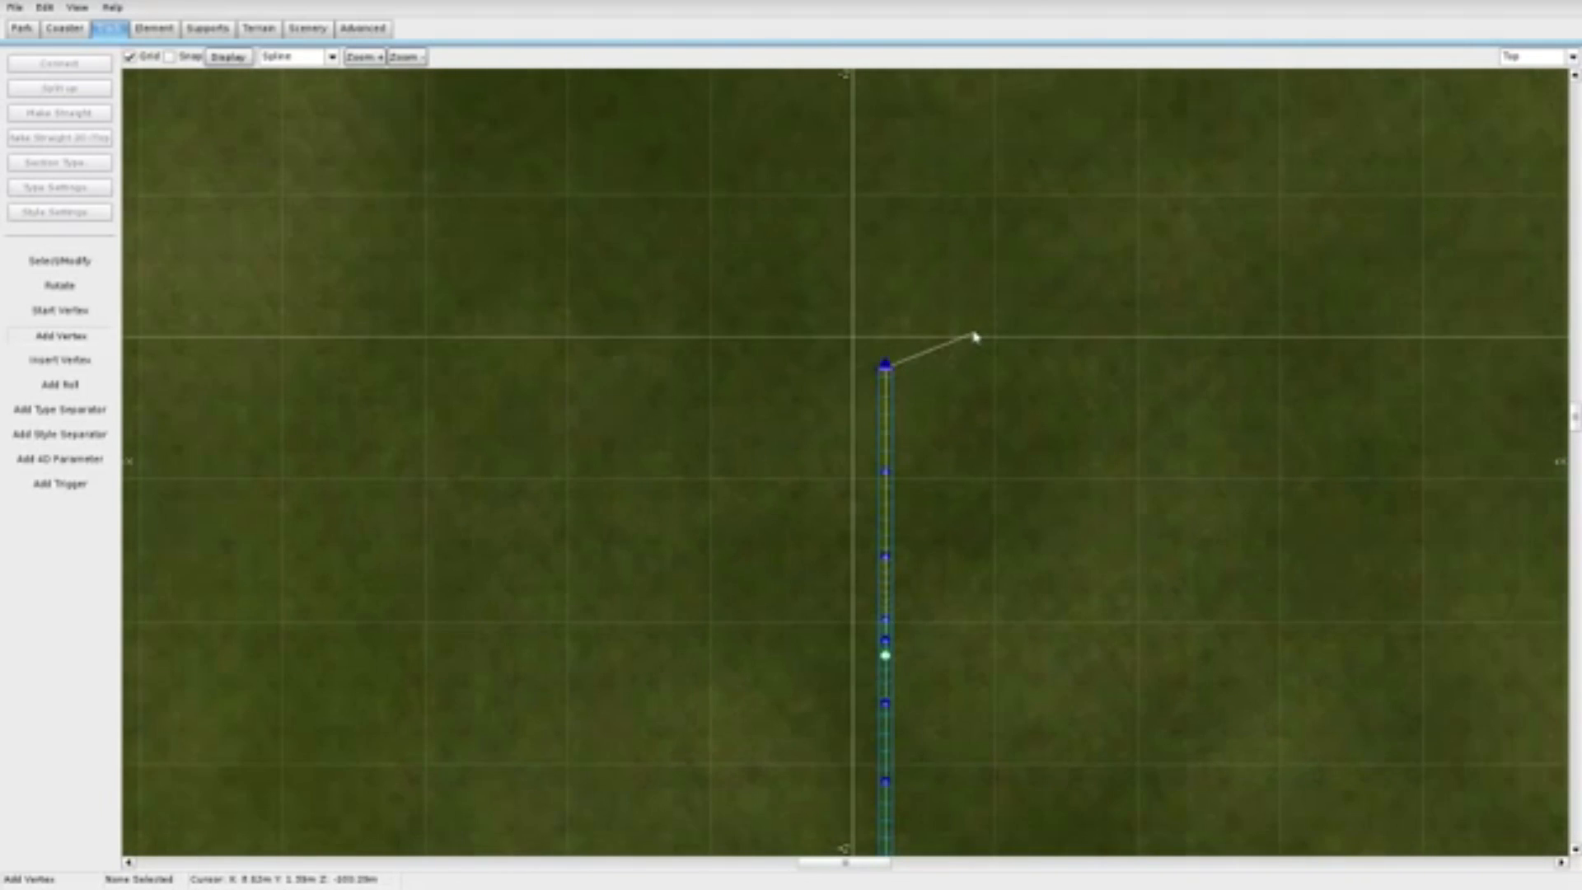
{"action": "left_click_drag", "start_coordinate": [1577, 417], "coordinate": [1577, 402]}
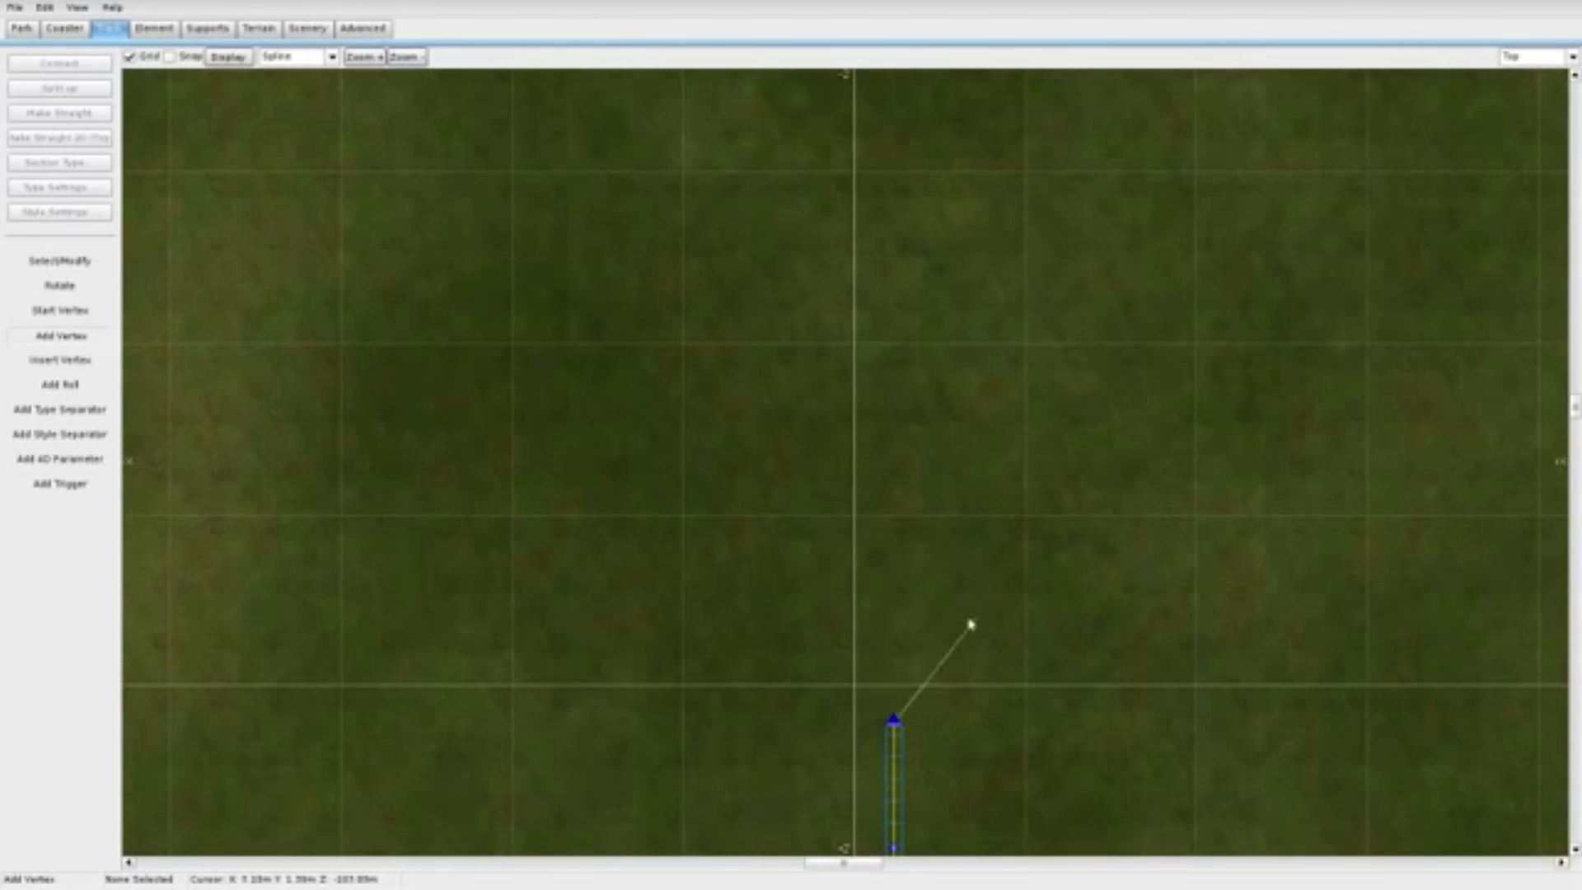
{"action": "left_click", "coordinate": [894, 580]}
{"action": "left_click", "coordinate": [843, 400]}
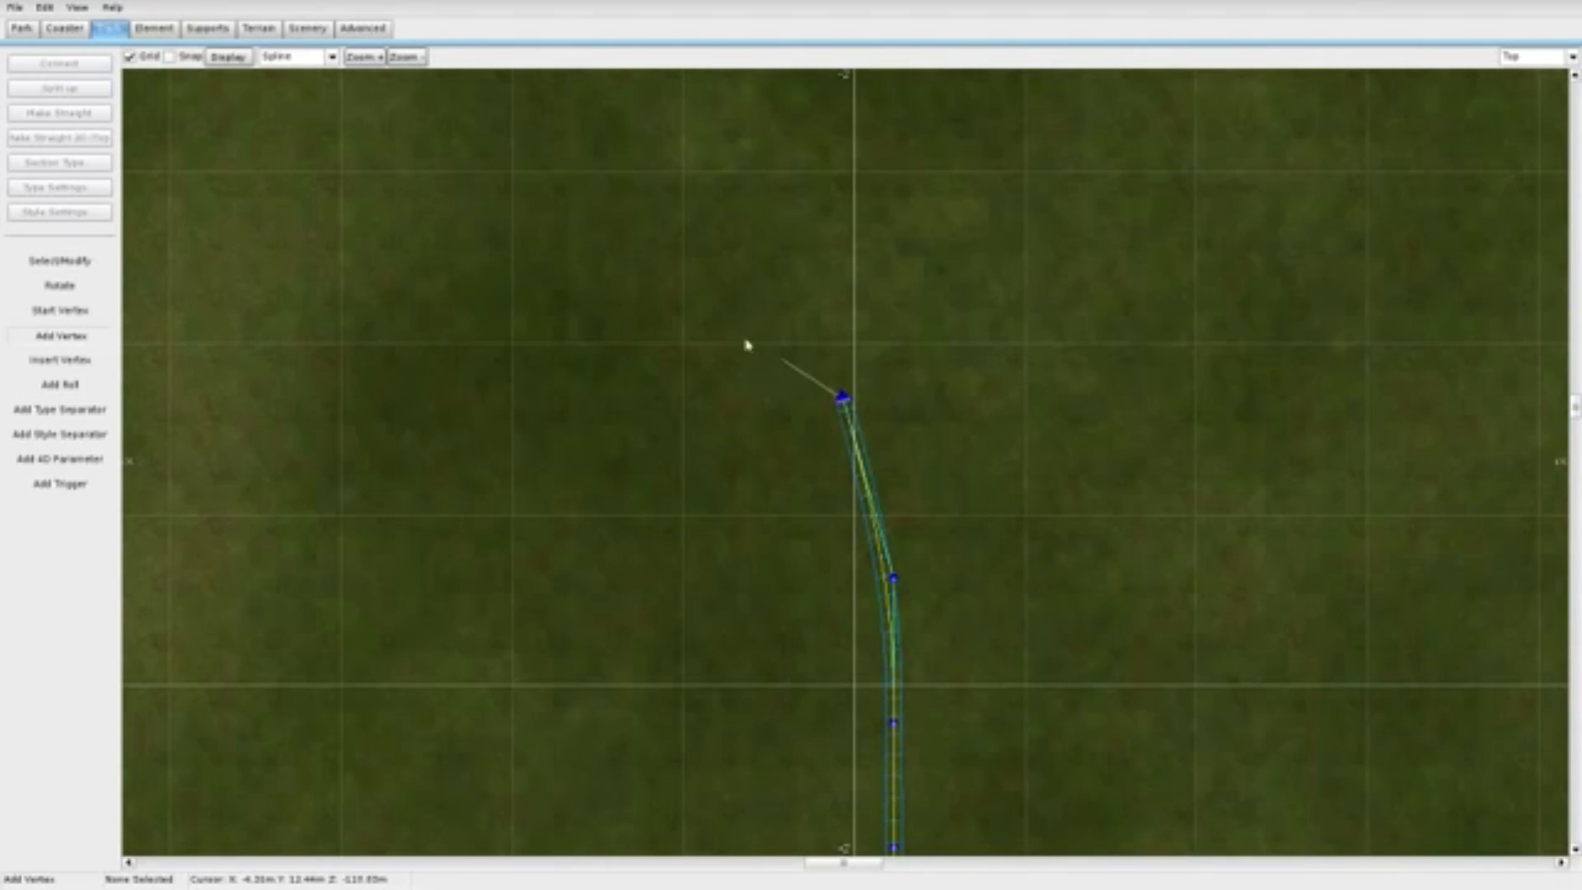
{"action": "left_click", "coordinate": [708, 321]}
Step: Add six more vertices at the same height, continuing the left turn almost full circle back towards the straight track
{"action": "left_click", "coordinate": [503, 305]}
{"action": "left_click", "coordinate": [355, 405]}
{"action": "left_click", "coordinate": [332, 573]}
{"action": "left_click", "coordinate": [392, 746]}
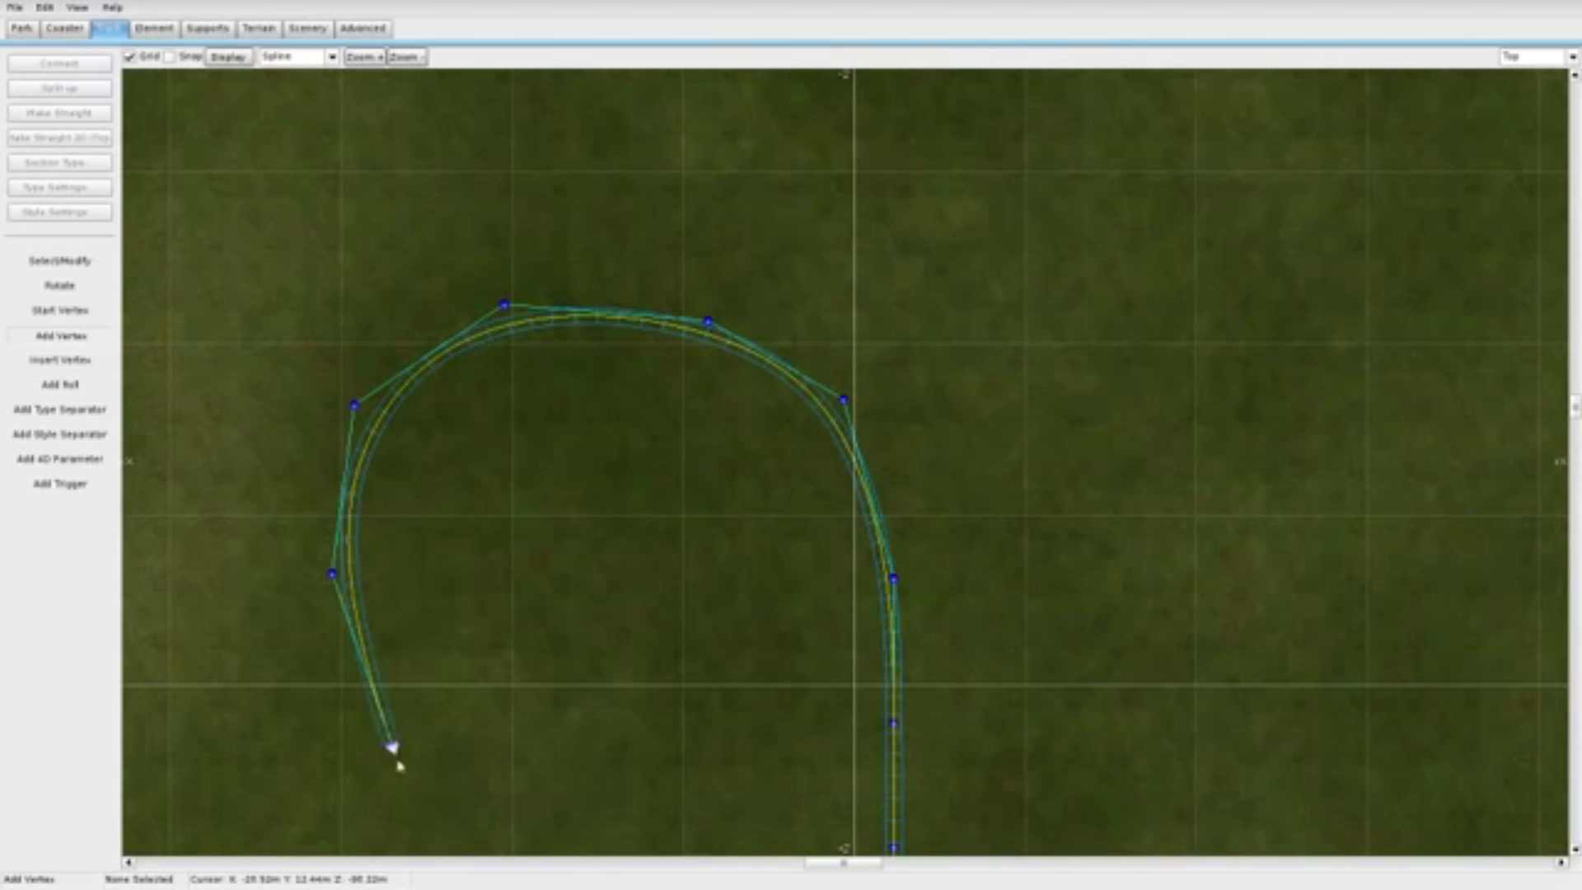
{"action": "left_click", "coordinate": [540, 812]}
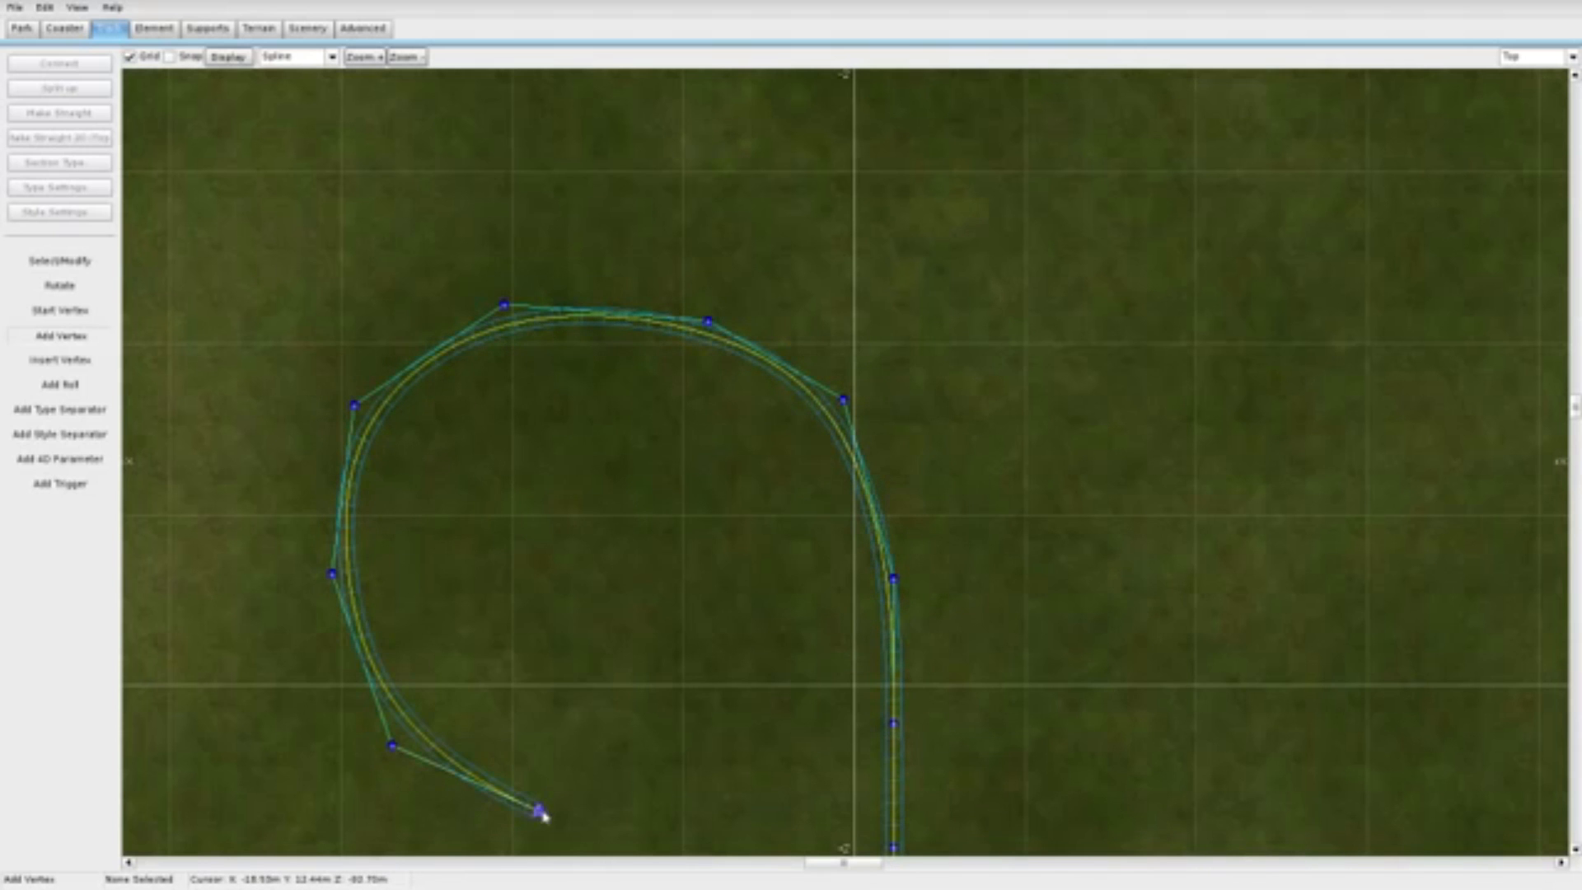
{"action": "left_click", "coordinate": [742, 821]}
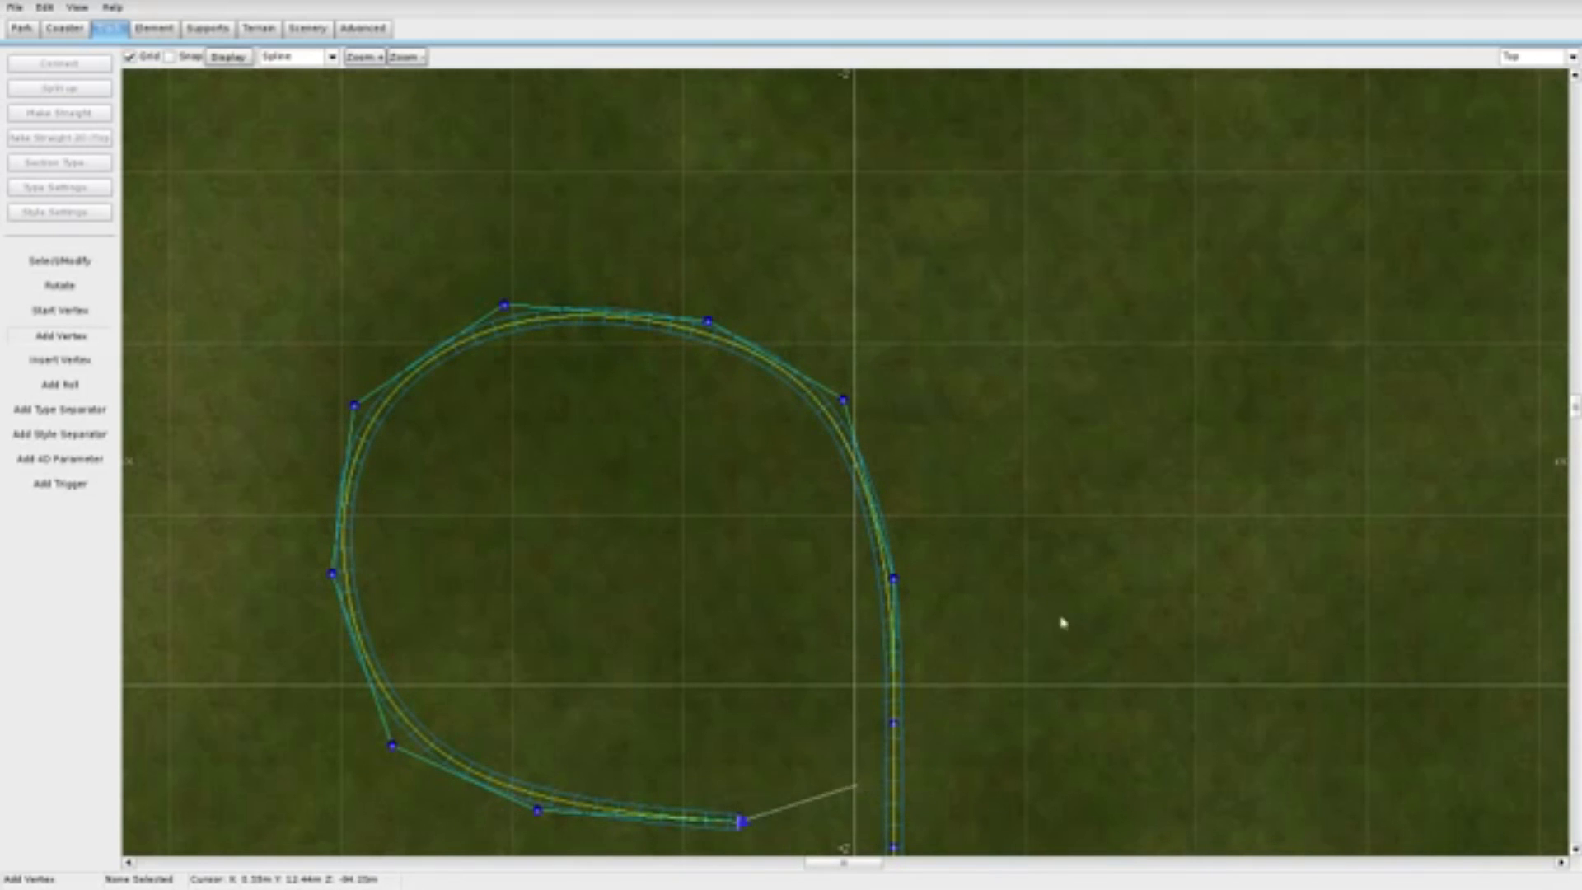
Step: Examine the shape of the valley, the climb and the raised turn in the Perspective view
{"action": "left_click", "coordinate": [1554, 58]}
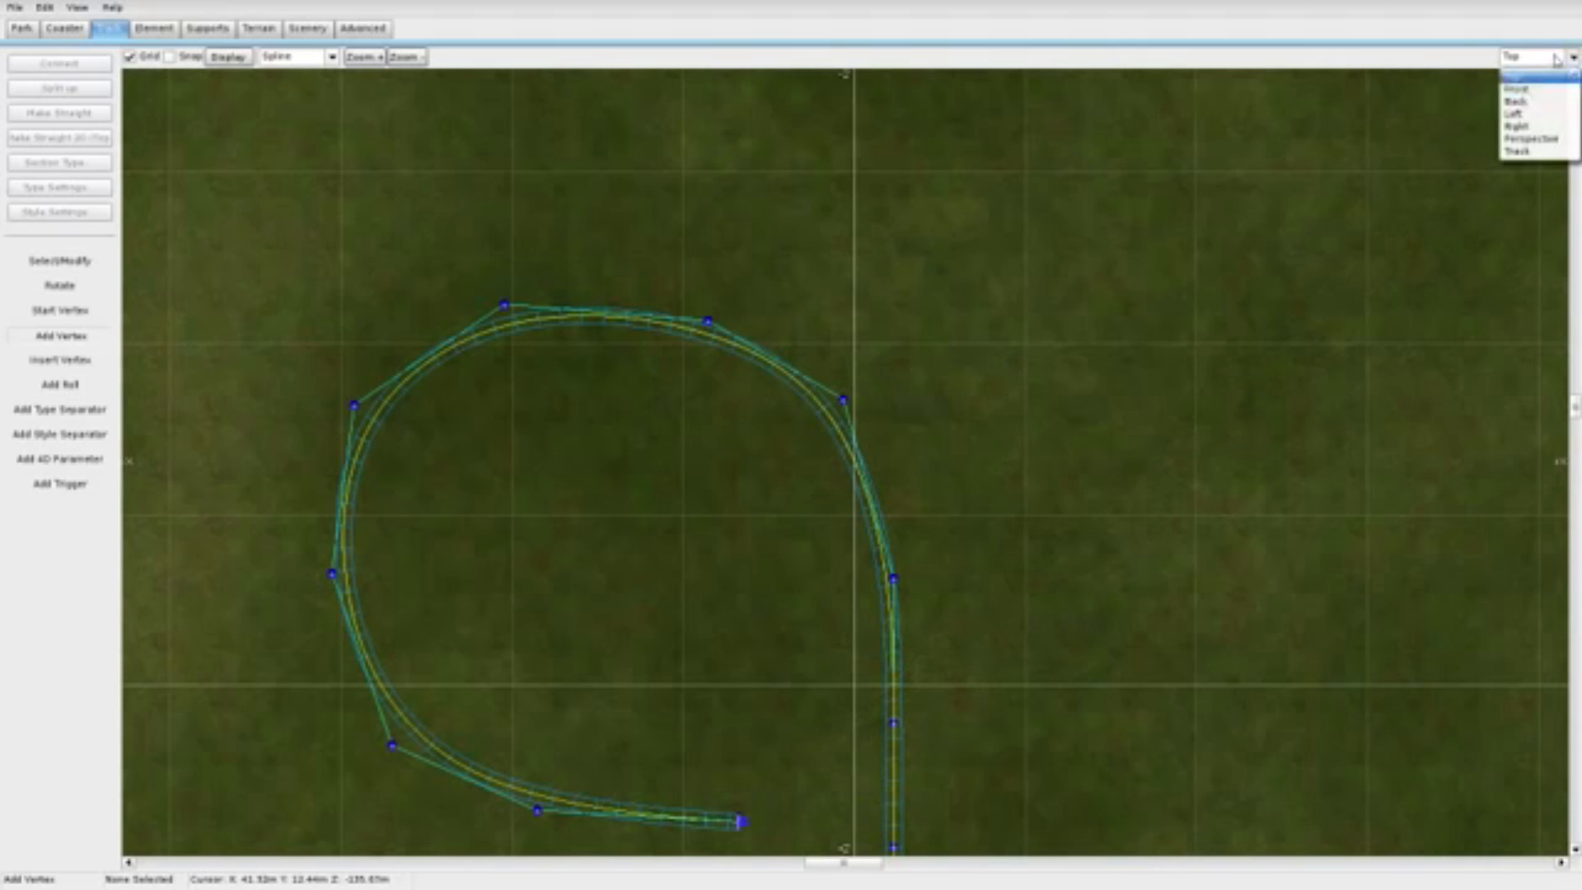
{"action": "left_click", "coordinate": [1555, 139]}
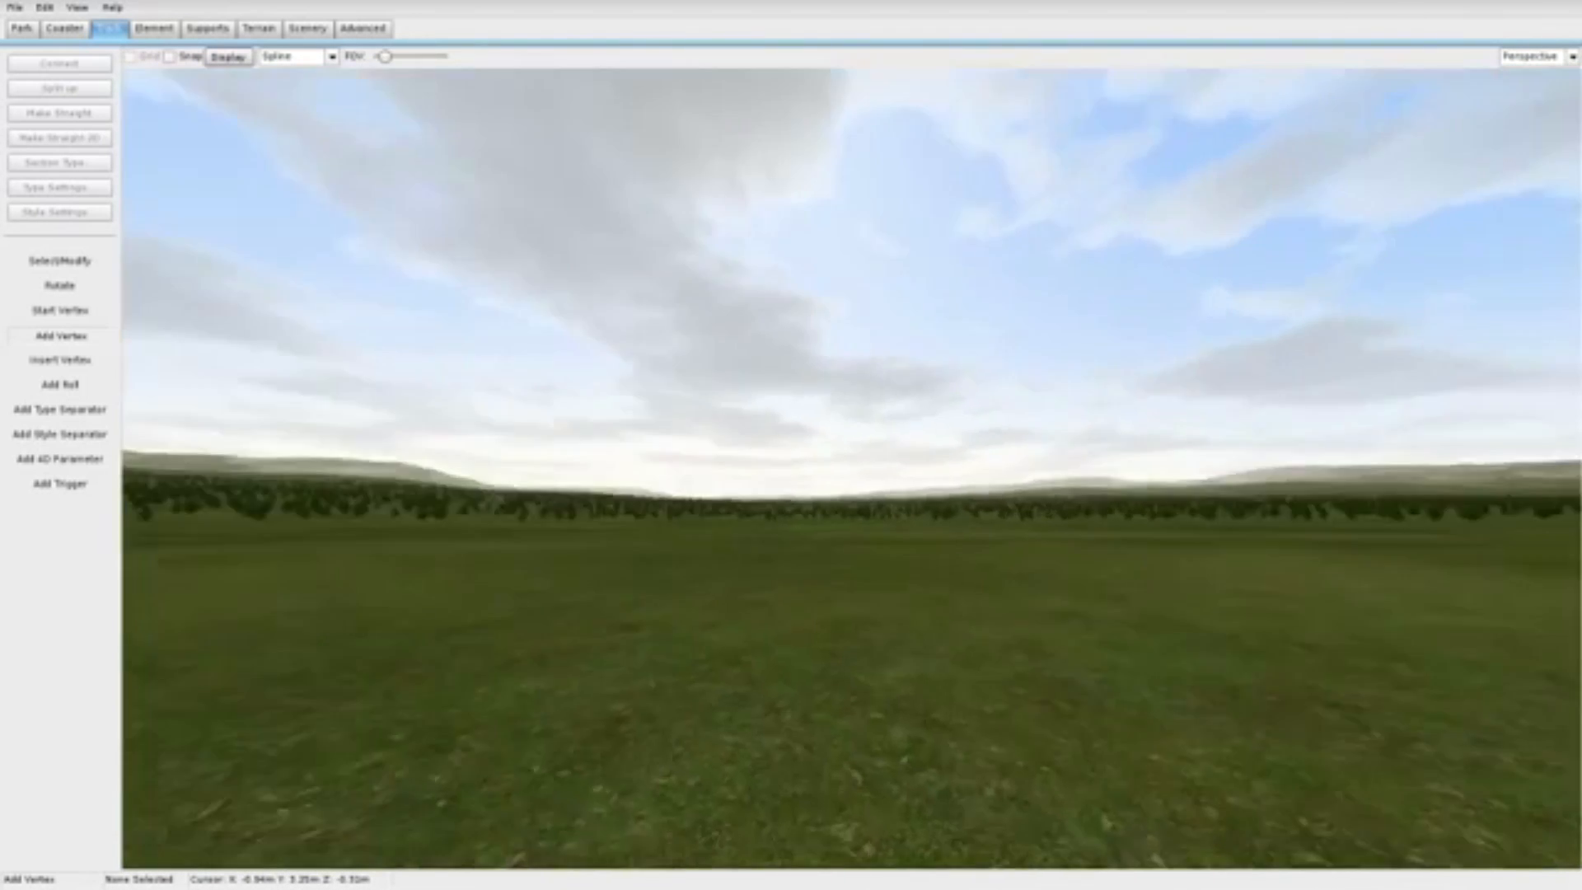
{"action": "right_click_drag", "start_coordinate": [852, 468], "coordinate": [373, 381]}
{"action": "key", "text": "w"}
{"action": "key", "text": "w"}
{"action": "key", "text": "s"}
{"action": "key", "text": "s"}
{"action": "key", "text": "w"}
{"action": "key", "text": "s"}
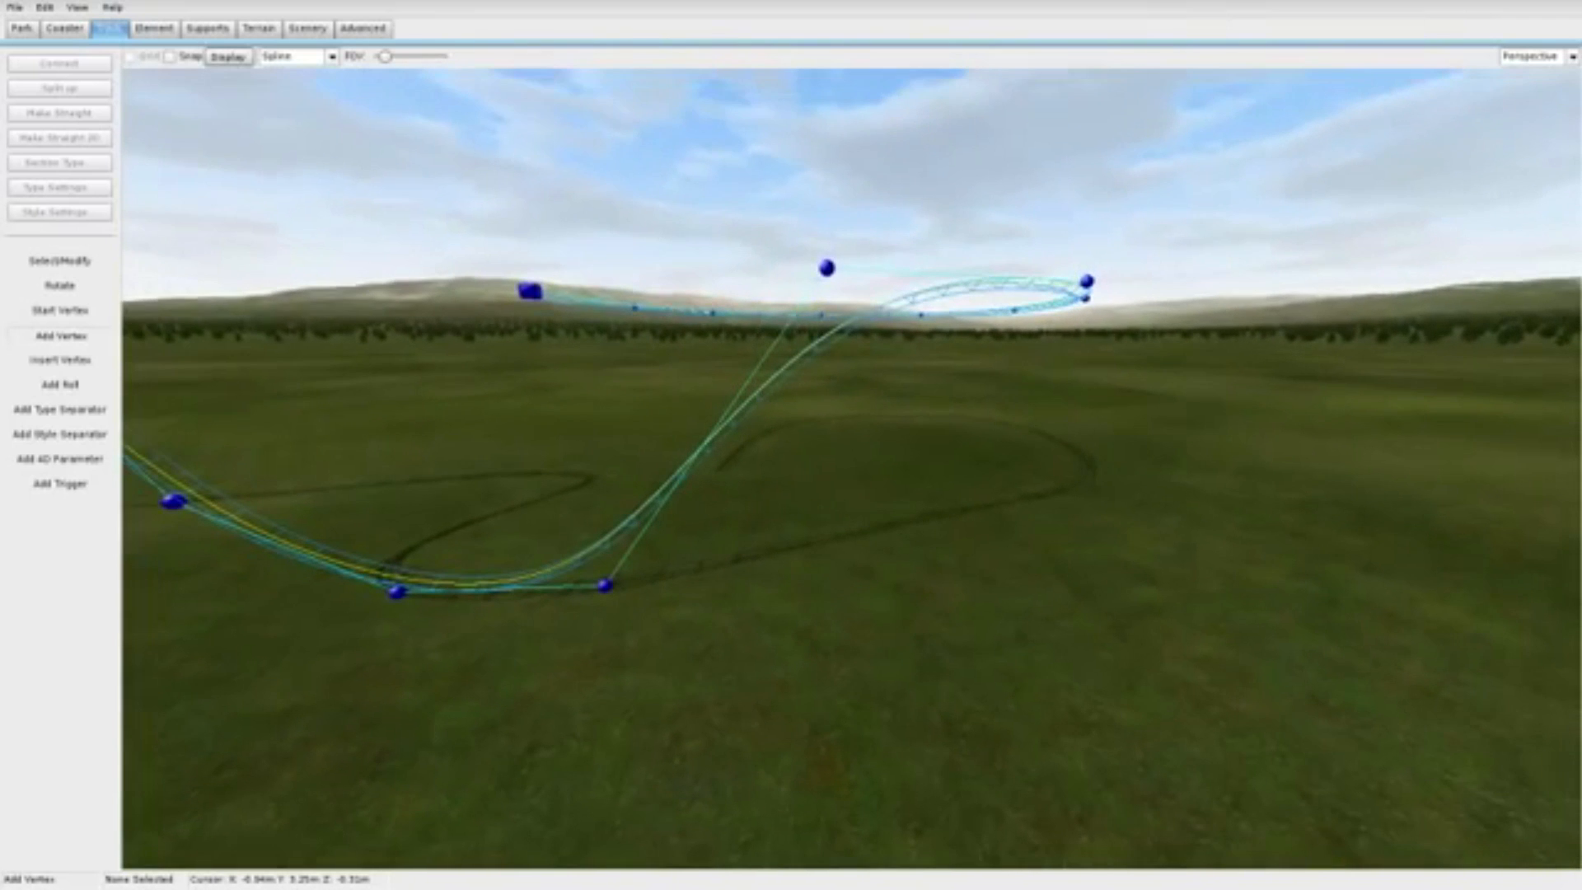
Step: Lower the first raised vertex beyond the valley to make the climb into the turn gentler
{"action": "left_click", "coordinate": [83, 262]}
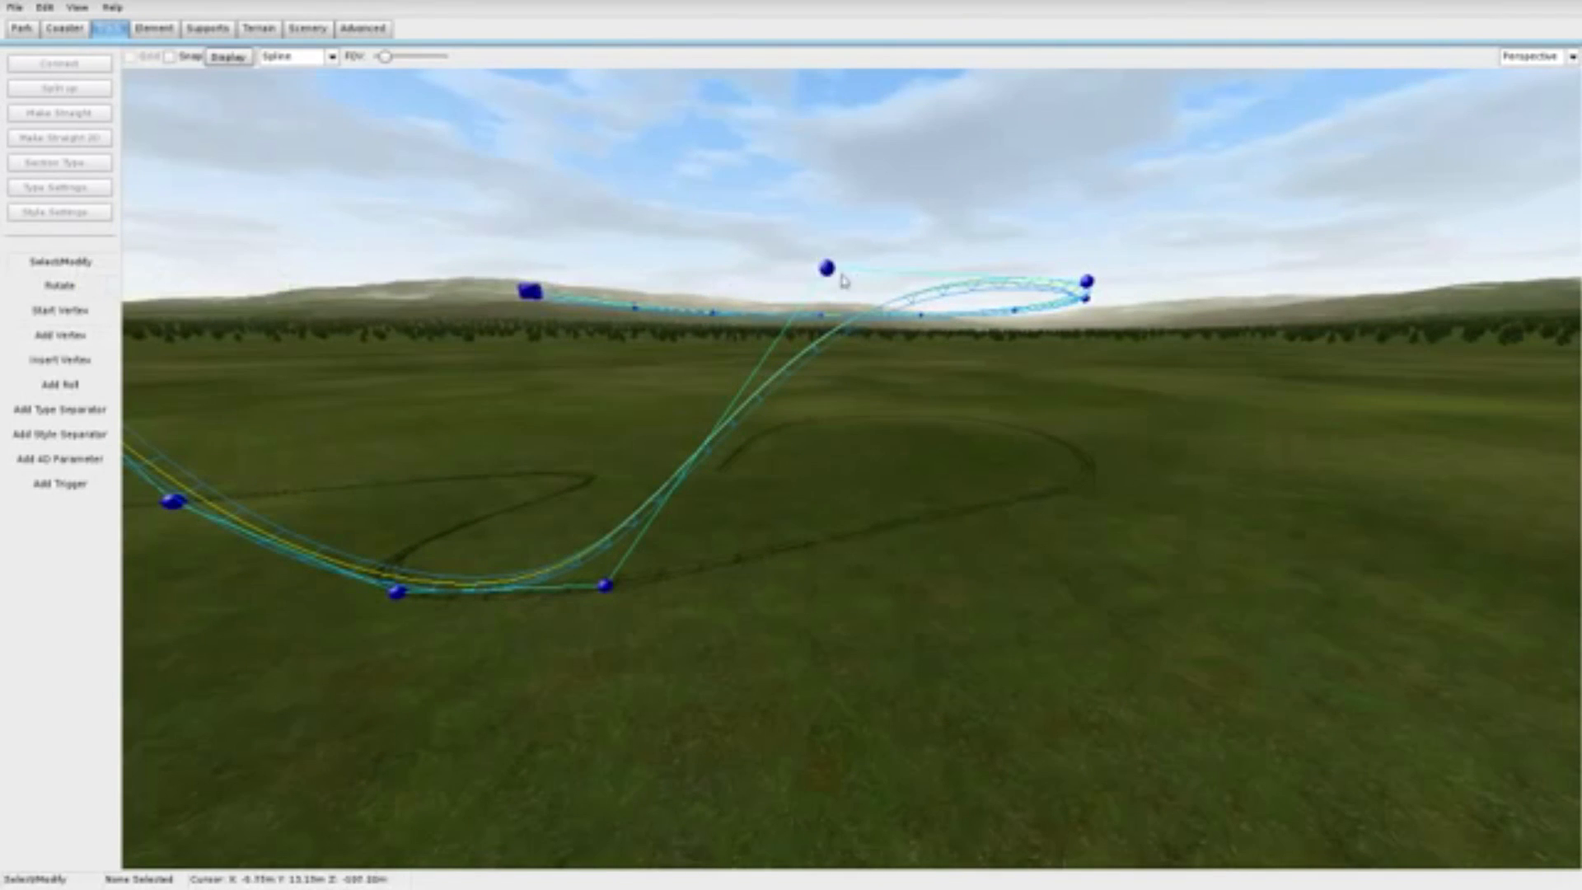
{"action": "left_click_drag", "start_coordinate": [828, 268], "coordinate": [897, 469]}
{"action": "key", "text": "w"}
Step: Raise the turn's second vertex above its neighbours to form a hump at the start of the turn
{"action": "right_click_drag", "start_coordinate": [960, 328], "coordinate": [954, 254]}
{"action": "key", "text": "s"}
{"action": "left_click_drag", "start_coordinate": [868, 448], "coordinate": [880, 354]}
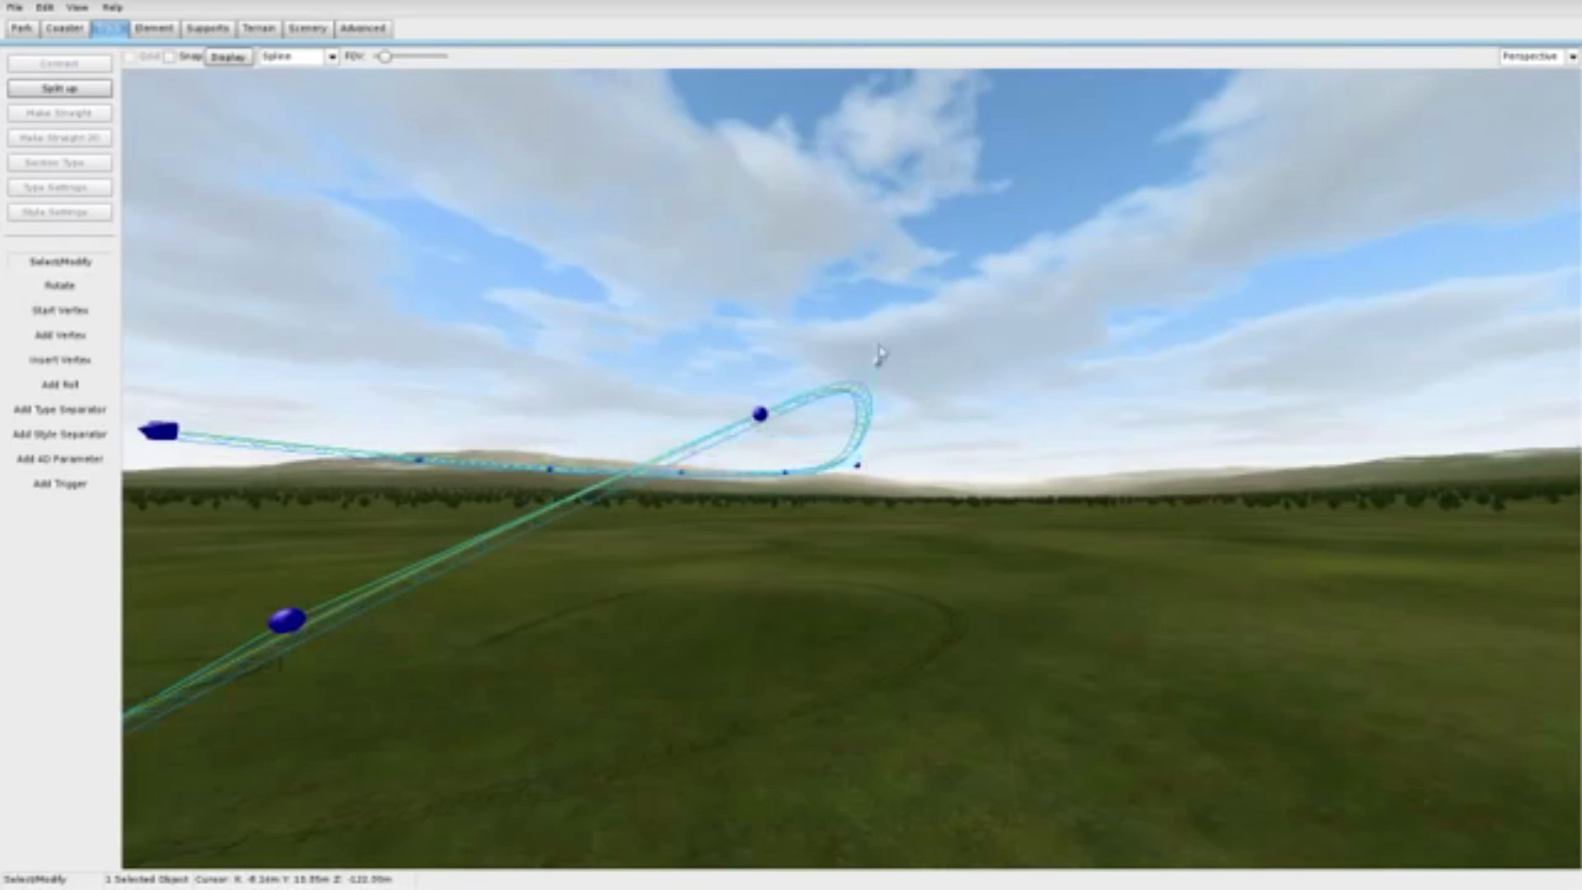
{"action": "key", "text": "a"}
{"action": "right_click_drag", "start_coordinate": [878, 449], "coordinate": [906, 420]}
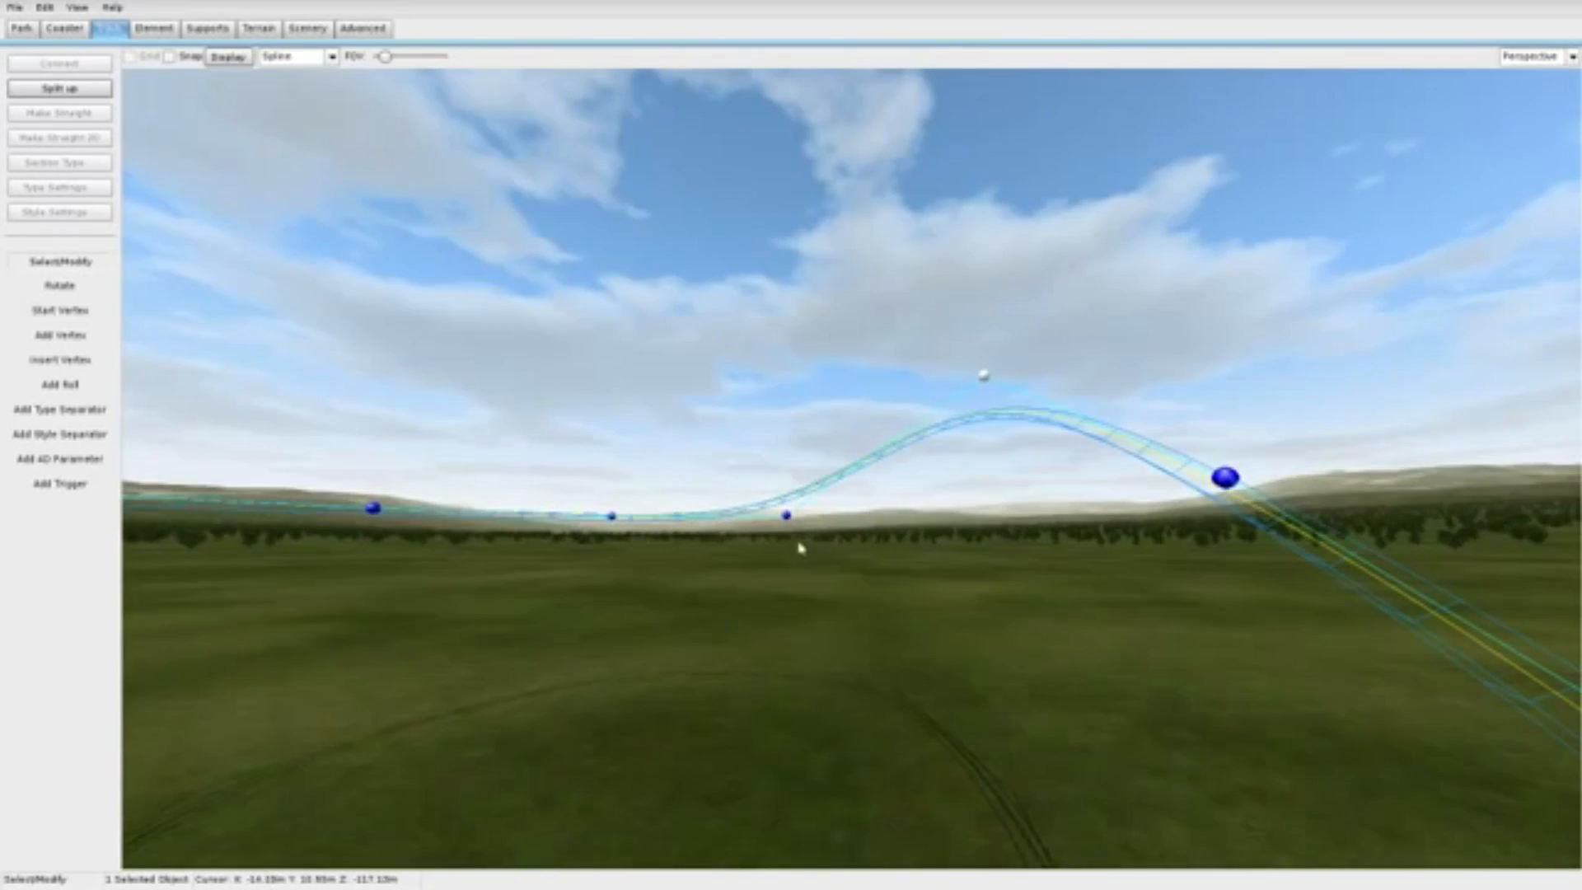
Step: Raise the turn's third and fourth vertices so the track slopes down gradually from the hump
{"action": "left_click_drag", "start_coordinate": [788, 521], "coordinate": [782, 399]}
{"action": "left_click_drag", "start_coordinate": [610, 515], "coordinate": [620, 451]}
{"action": "right_click_drag", "start_coordinate": [618, 451], "coordinate": [607, 466]}
{"action": "key", "text": "a"}
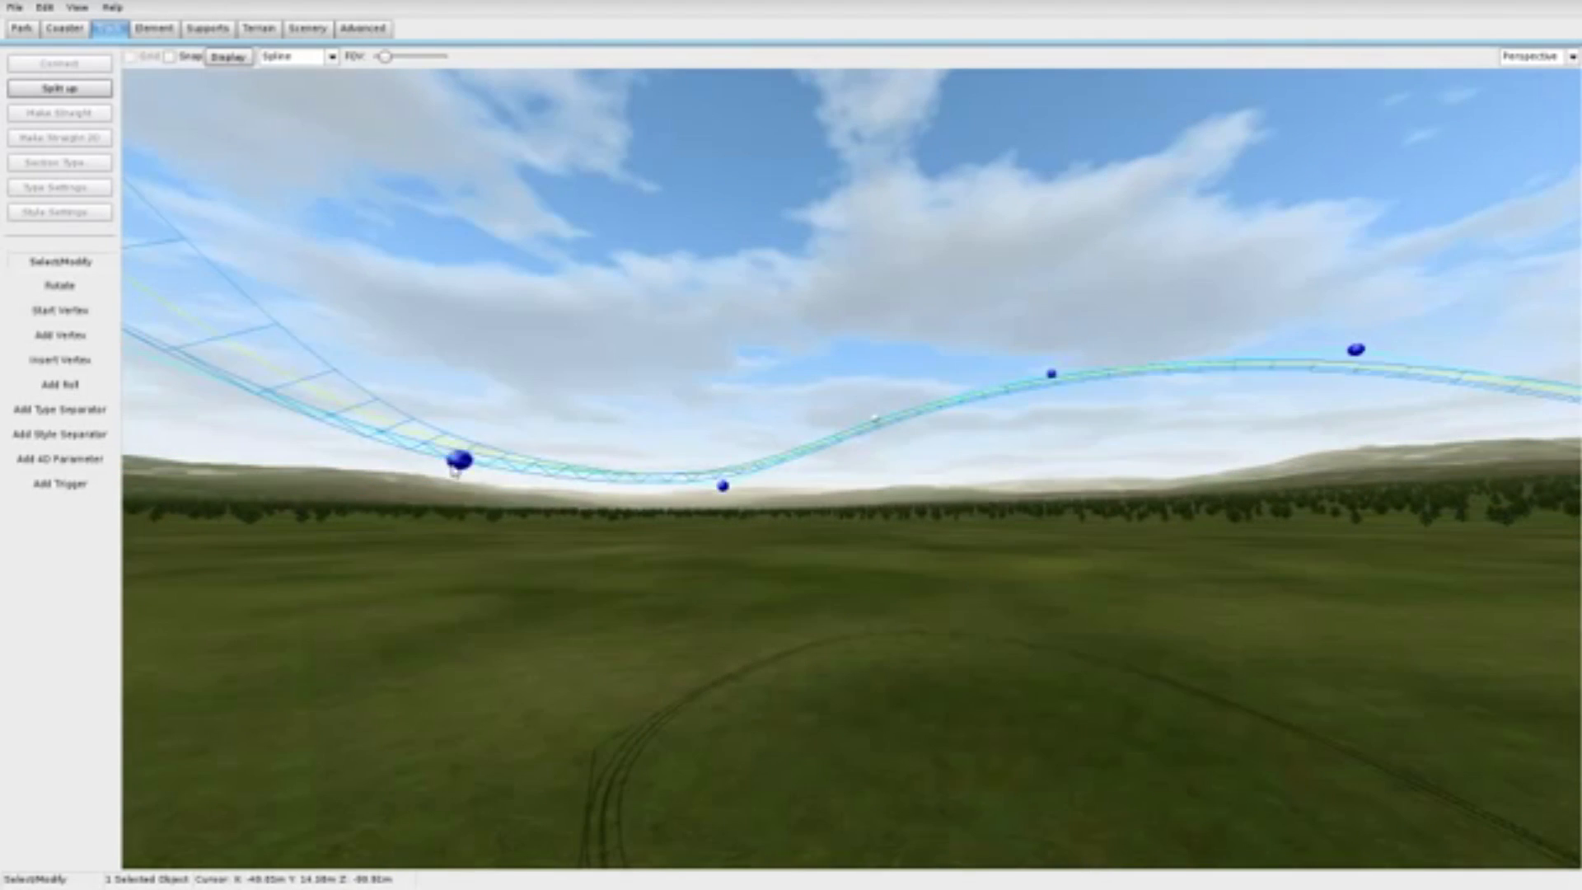
Step: Lower the last three vertices of the turn so the track spirals down towards its end
{"action": "left_click", "coordinate": [455, 468]}
{"action": "left_click_drag", "start_coordinate": [459, 469], "coordinate": [476, 618]}
{"action": "right_click_drag", "start_coordinate": [476, 618], "coordinate": [1174, 385]}
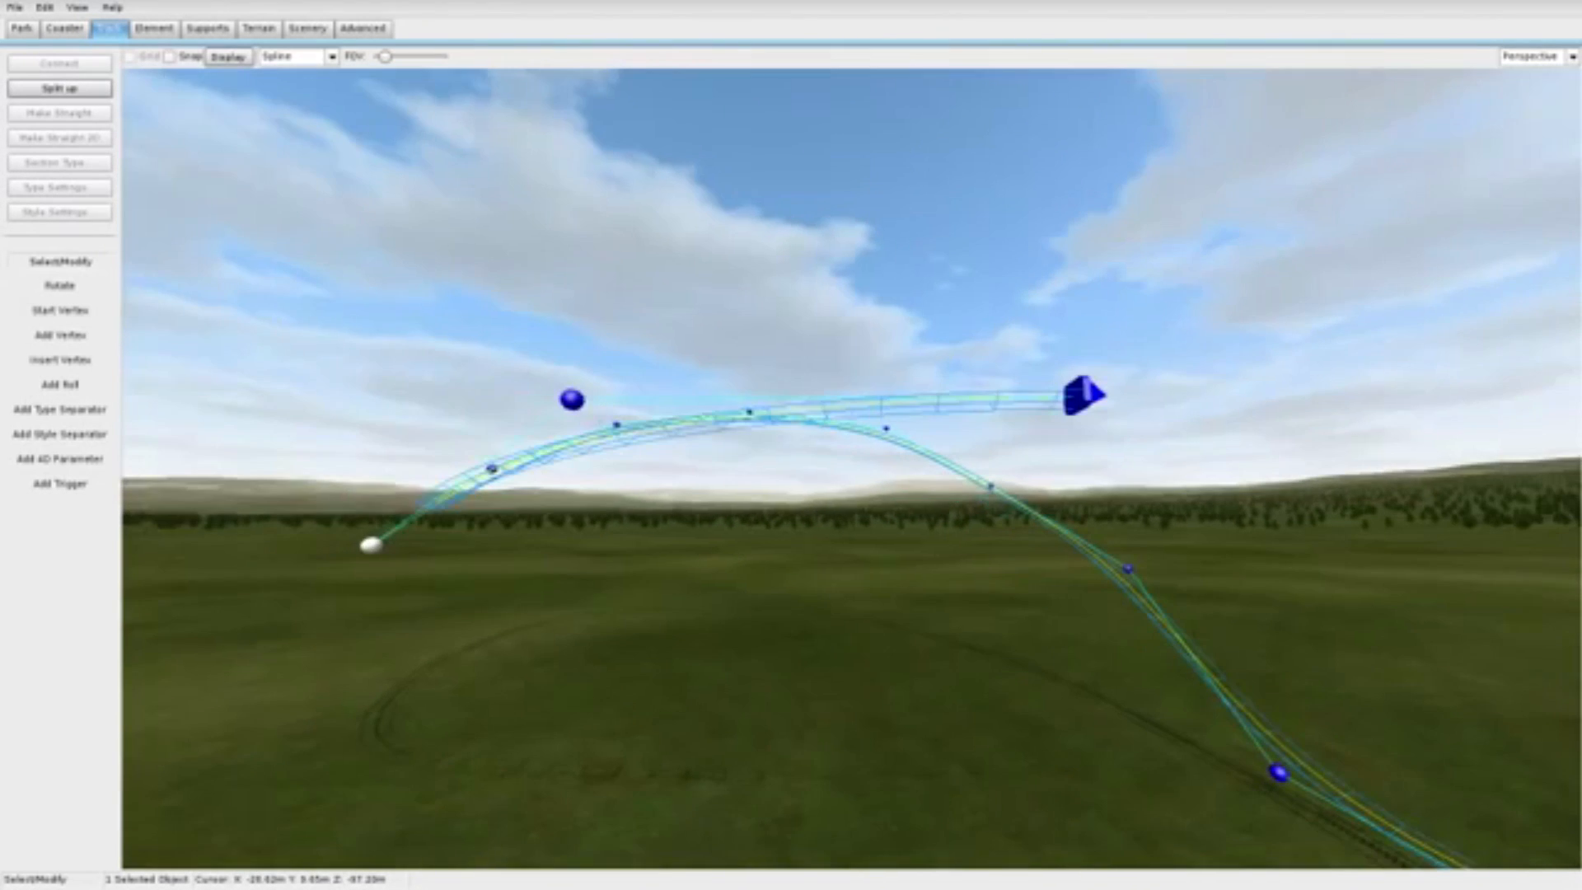
{"action": "left_click_drag", "start_coordinate": [1095, 402], "coordinate": [1108, 678]}
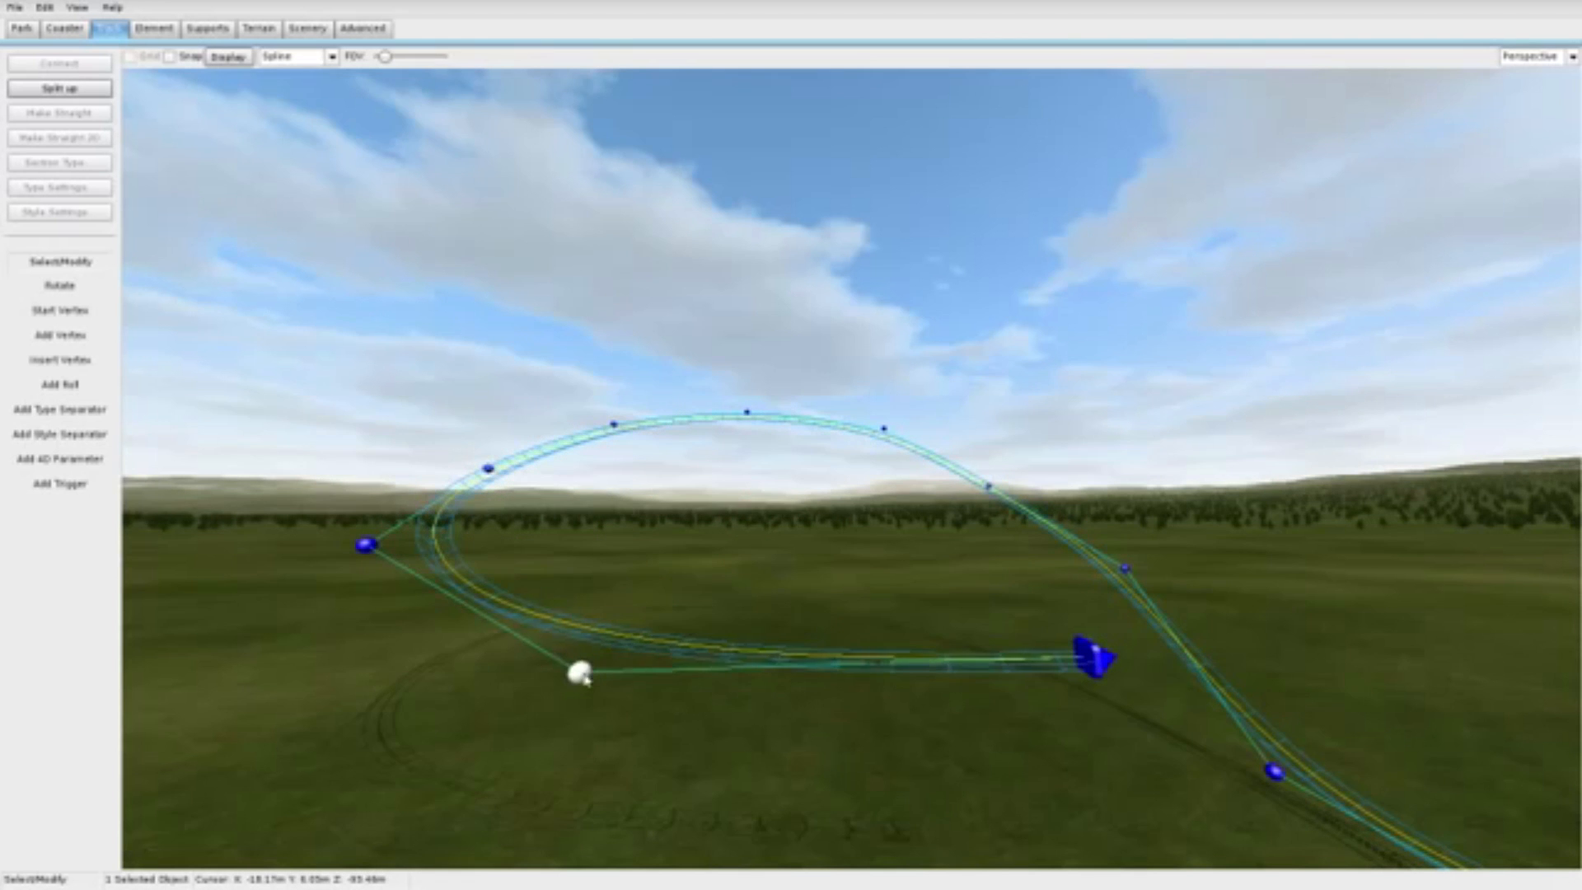
{"action": "right_click_drag", "start_coordinate": [617, 581], "coordinate": [648, 564]}
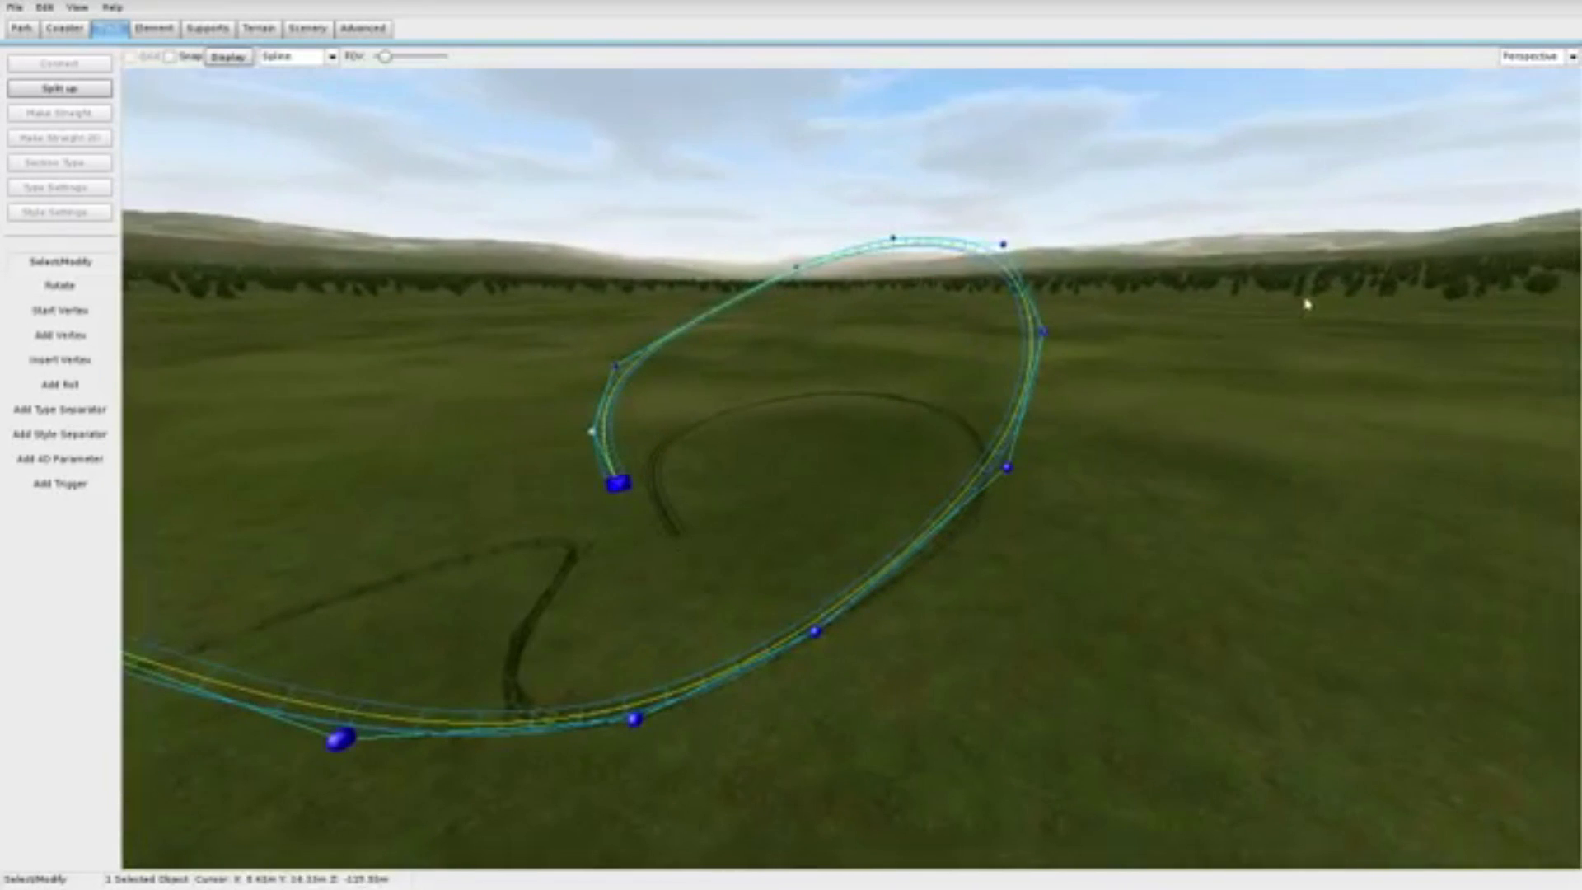
Step: Select all vertices of the turn in the Top view and smooth them with Debump Vertices
{"action": "left_click", "coordinate": [1571, 56]}
{"action": "left_click", "coordinate": [1540, 116]}
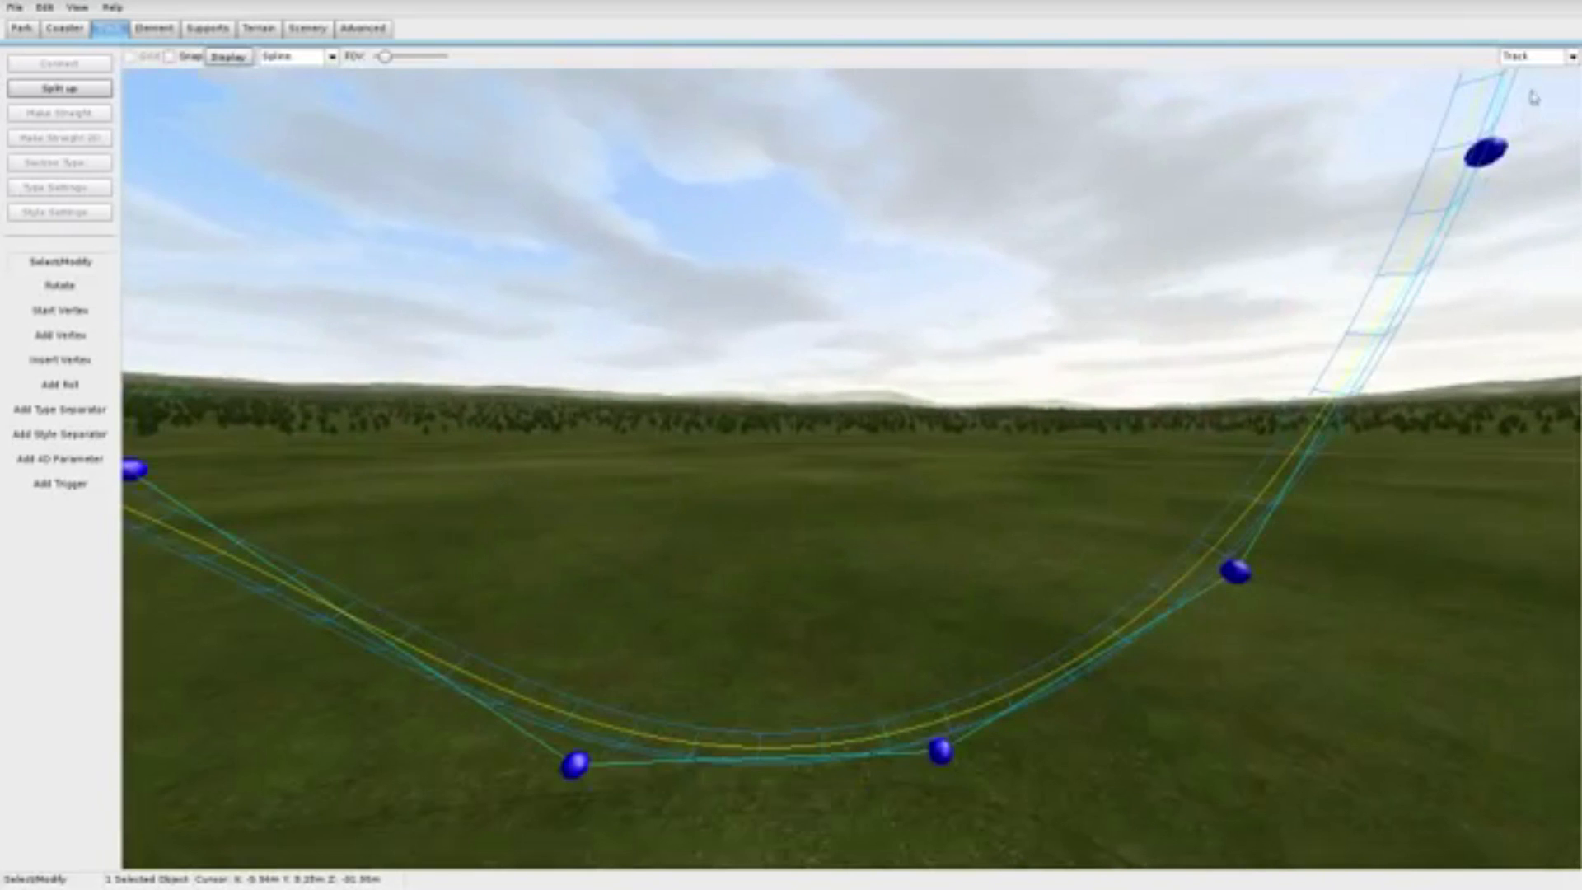
{"action": "left_click", "coordinate": [1538, 57]}
{"action": "left_click", "coordinate": [1539, 77]}
{"action": "scroll", "coordinate": [1368, 206], "scroll_direction": "down", "scroll_amount": 4}
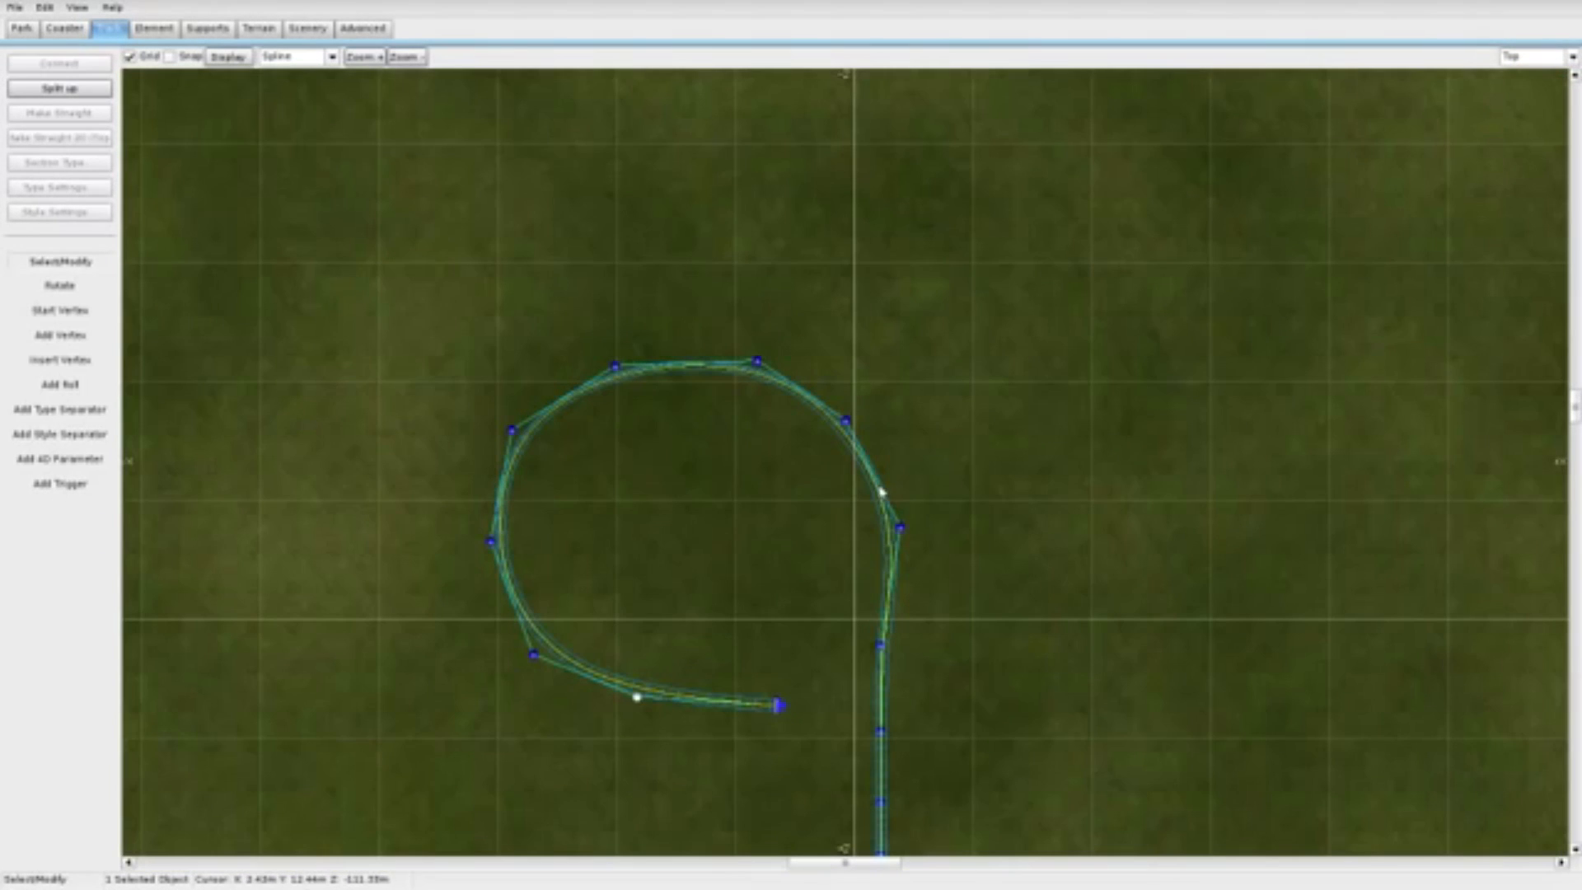
{"action": "left_click_drag", "start_coordinate": [380, 304], "coordinate": [970, 745]}
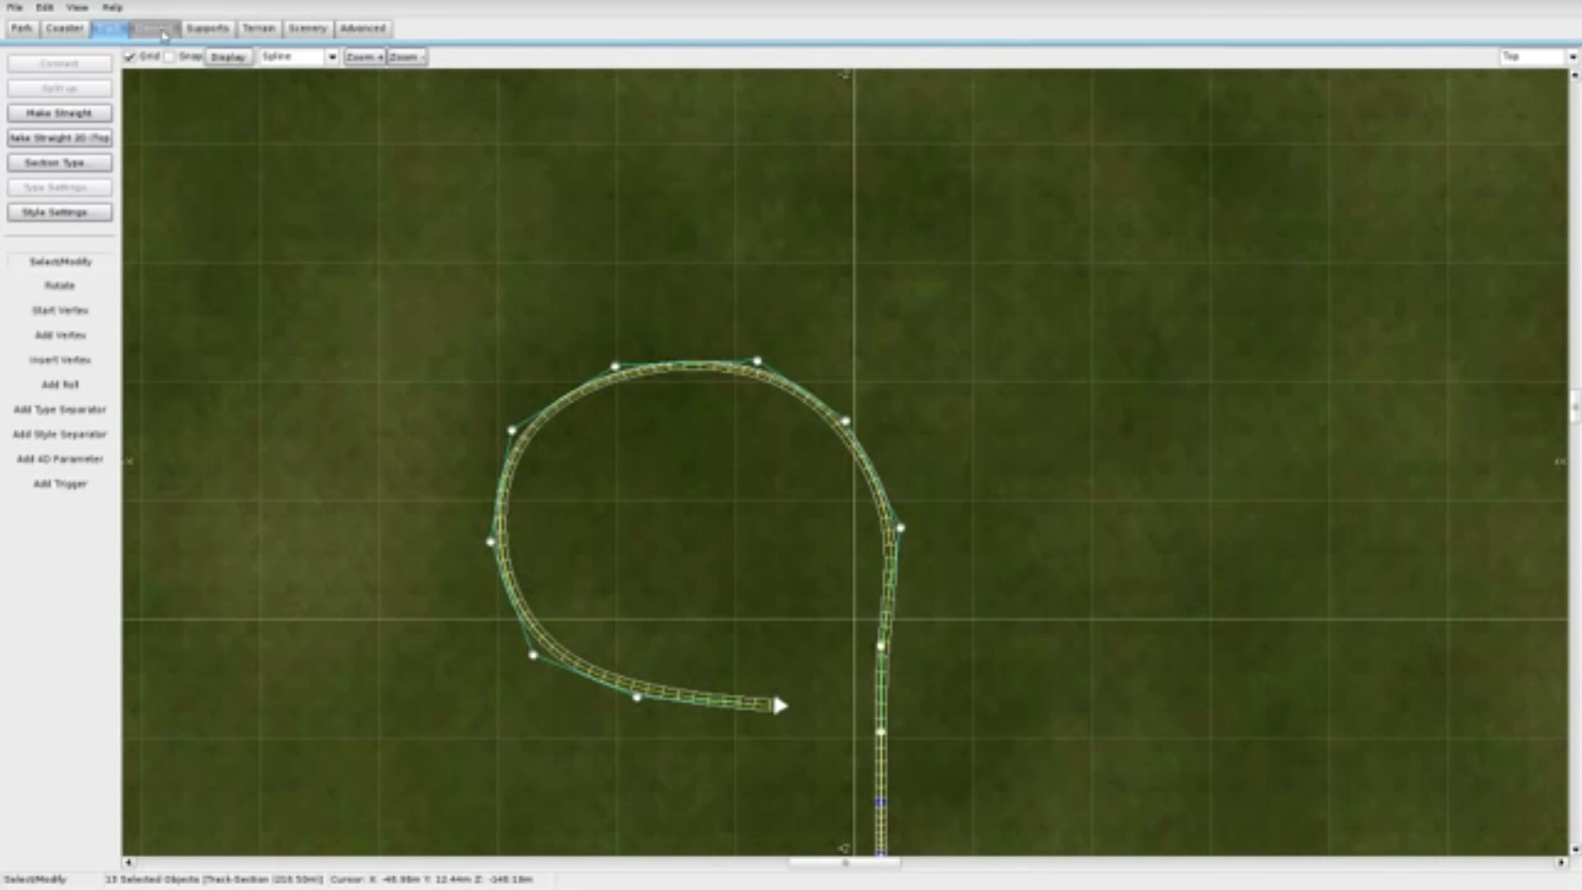
{"action": "left_click", "coordinate": [156, 29]}
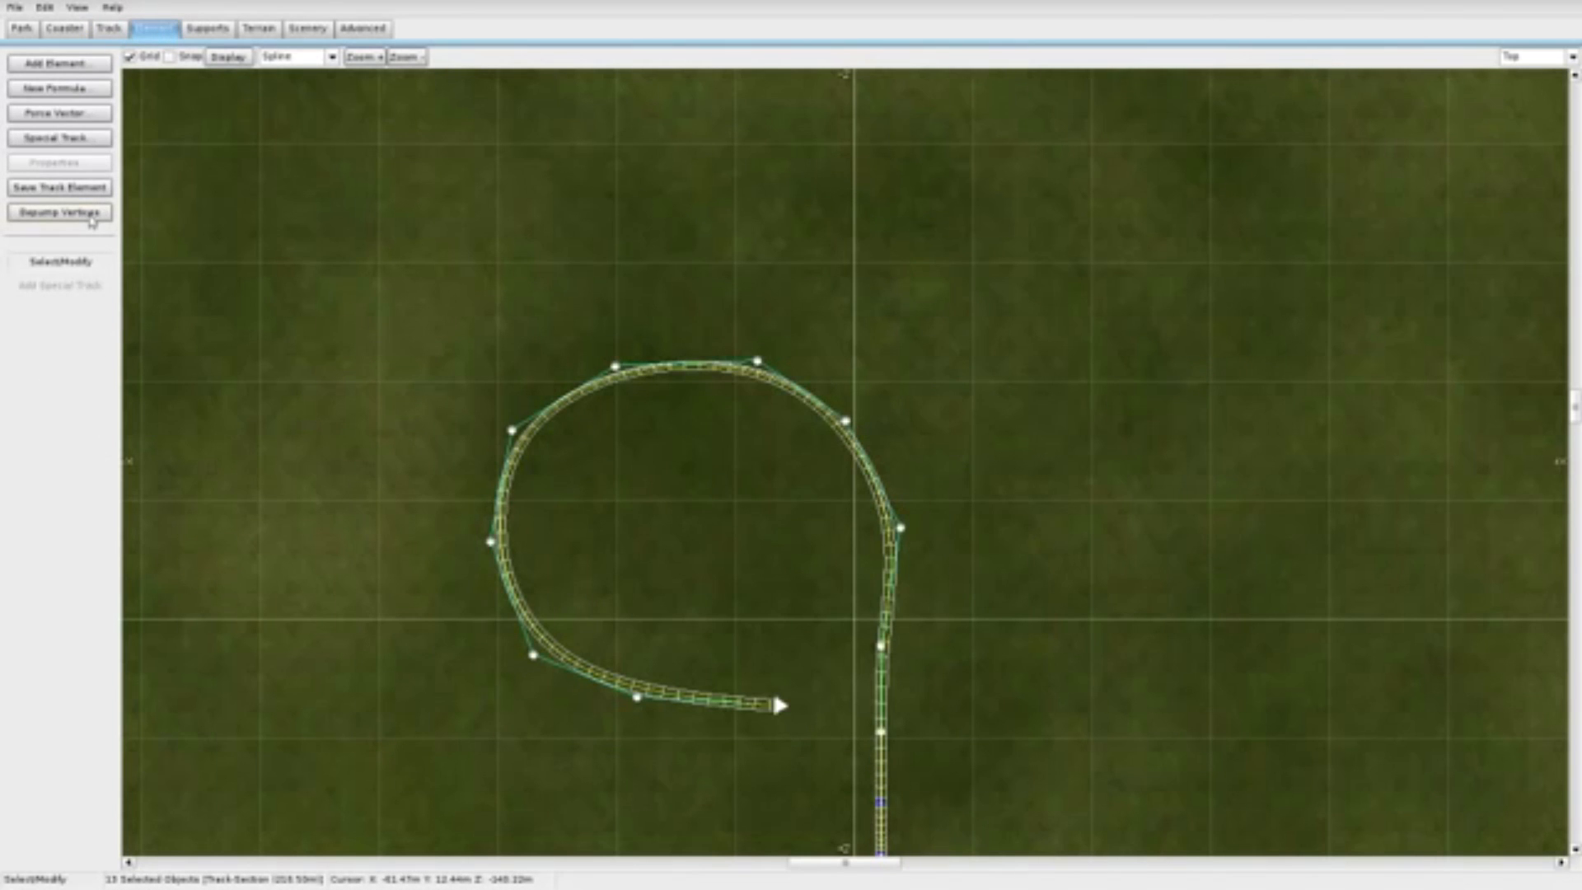
{"action": "left_click", "coordinate": [60, 212]}
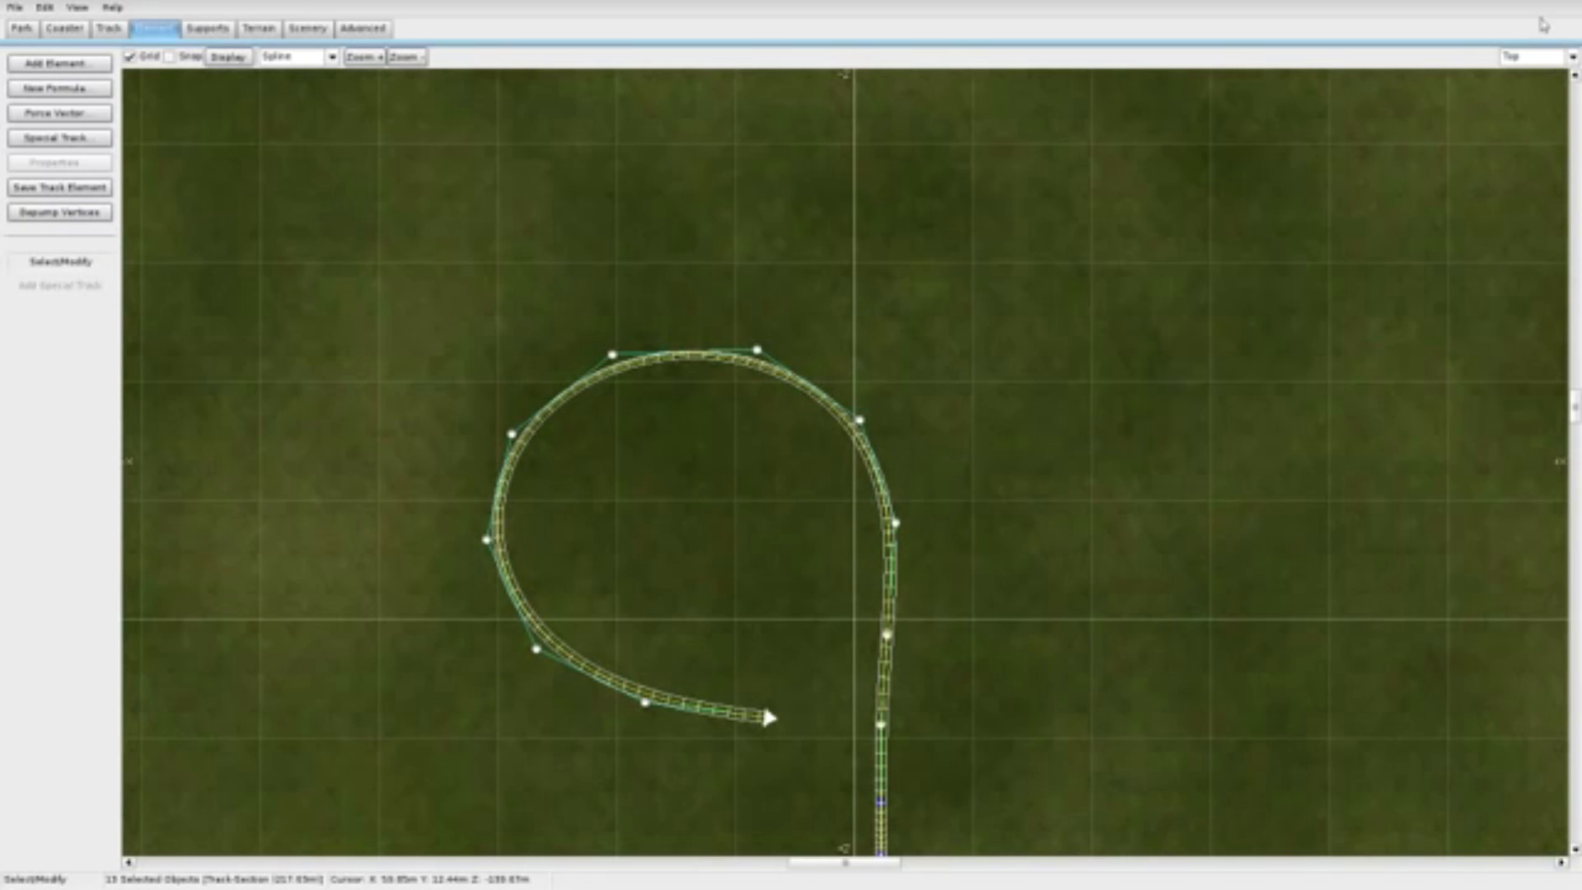
Step: Examine the smoothed turn in the Track, Top and Perspective views
{"action": "left_click", "coordinate": [1544, 58]}
{"action": "left_click", "coordinate": [1544, 78]}
{"action": "left_click", "coordinate": [1544, 76]}
{"action": "left_click", "coordinate": [1544, 59]}
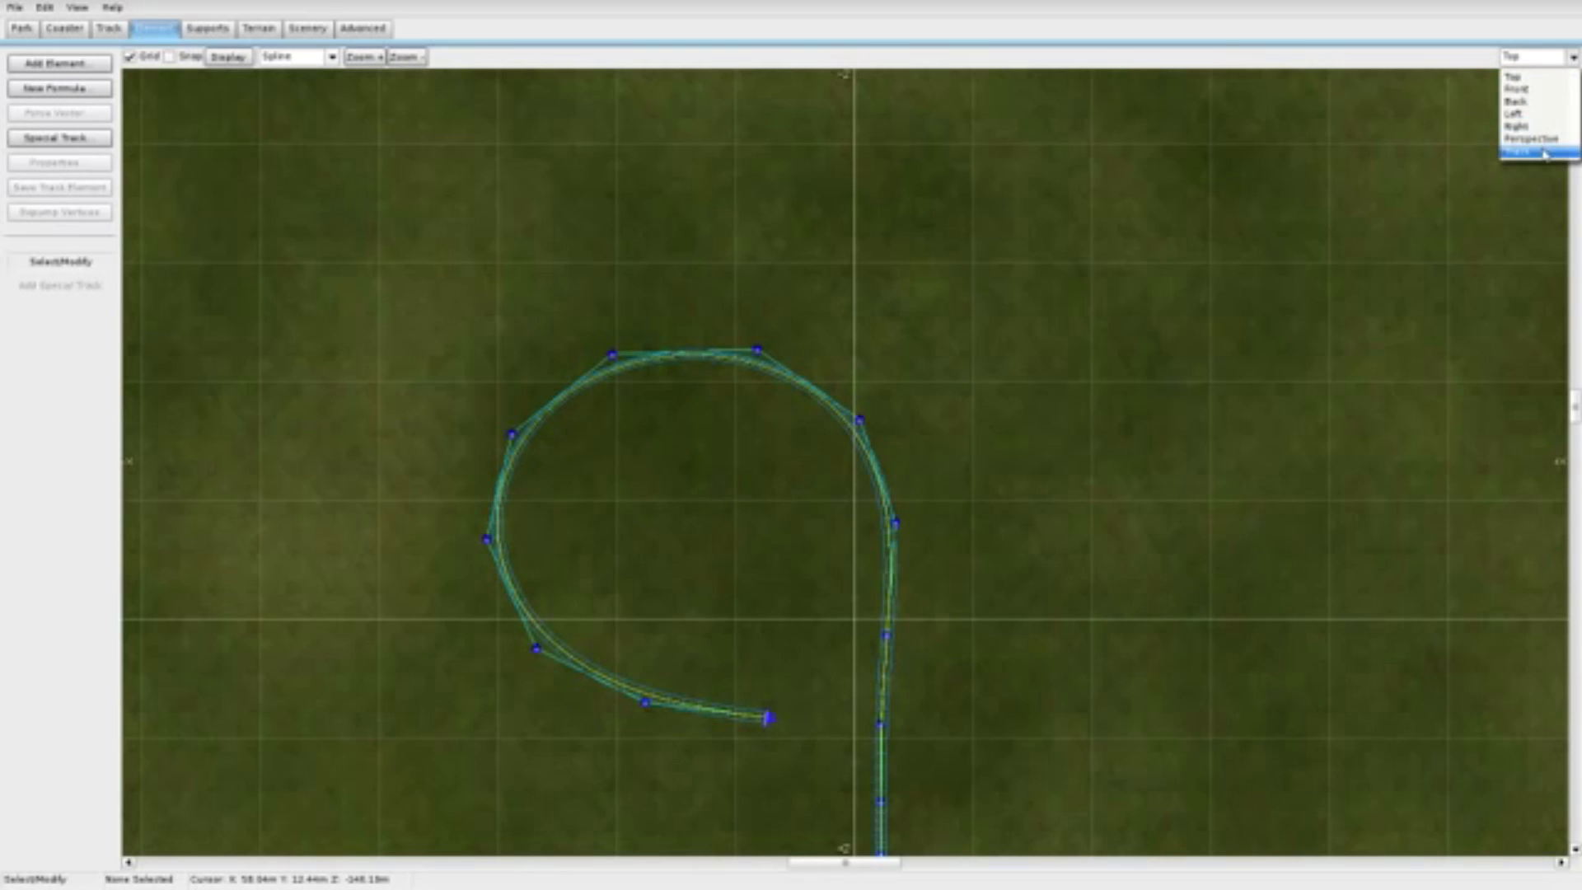
{"action": "left_click", "coordinate": [1542, 152]}
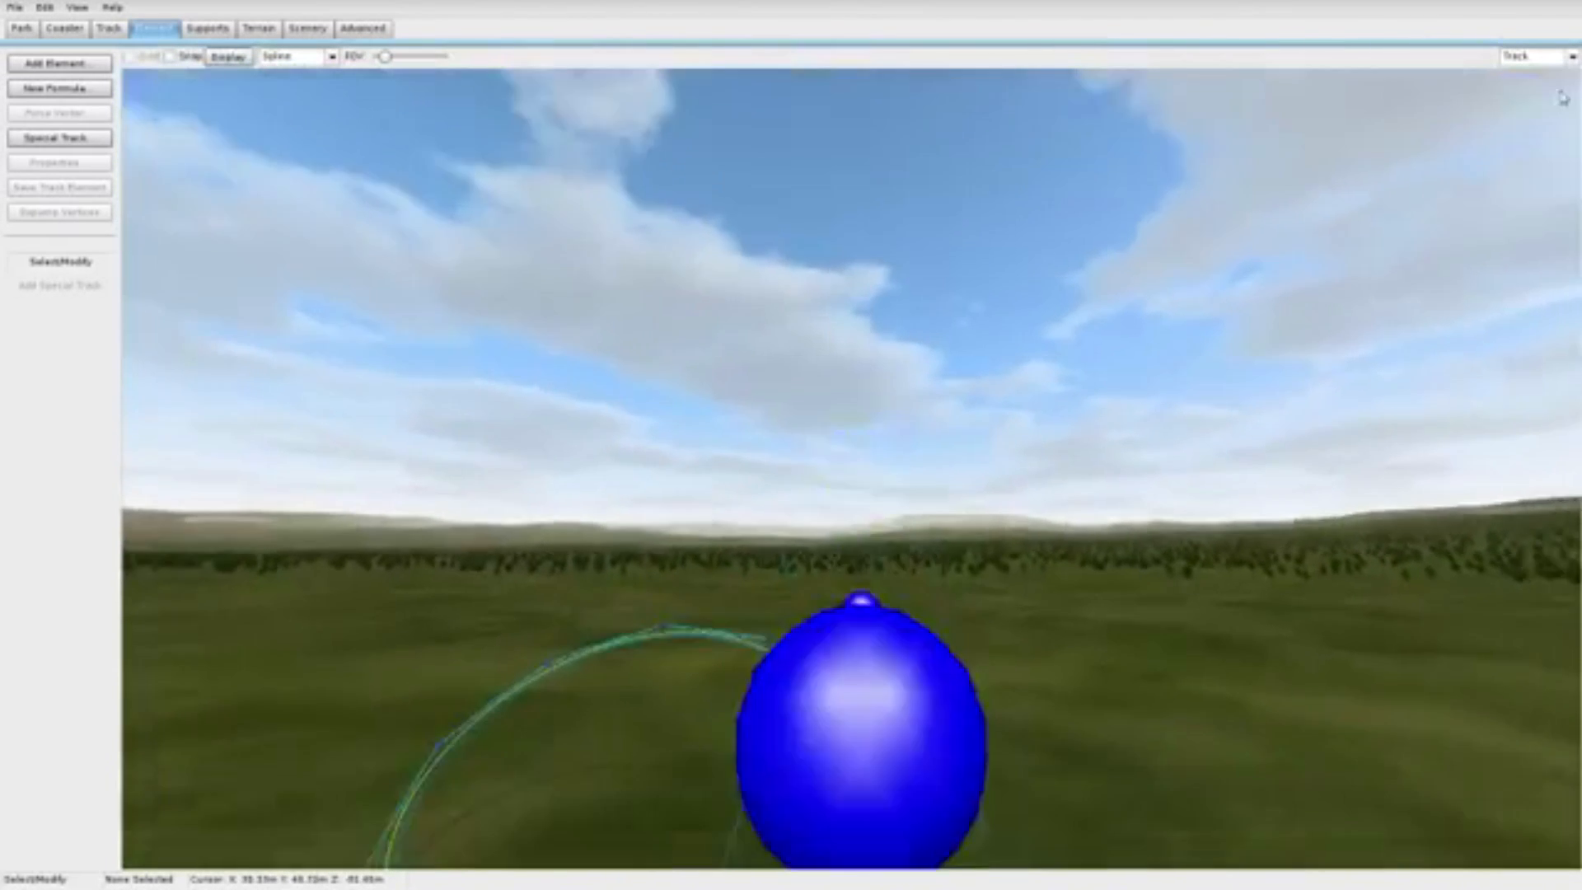
{"action": "left_click", "coordinate": [1549, 56]}
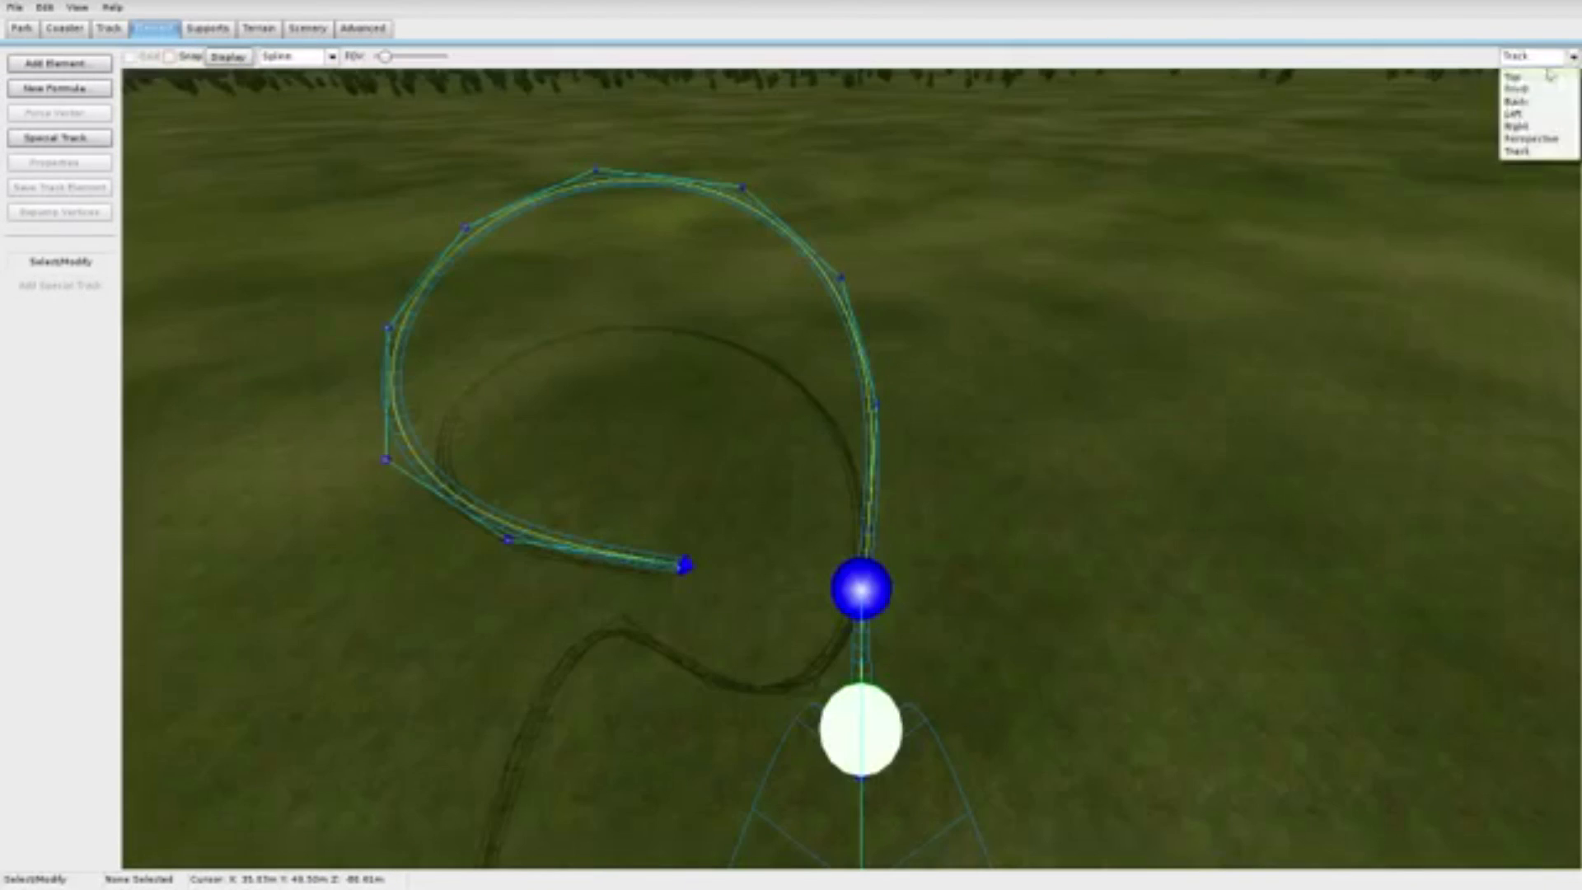
{"action": "left_click", "coordinate": [1532, 77]}
{"action": "scroll", "coordinate": [1455, 346], "scroll_direction": "up", "scroll_amount": 4}
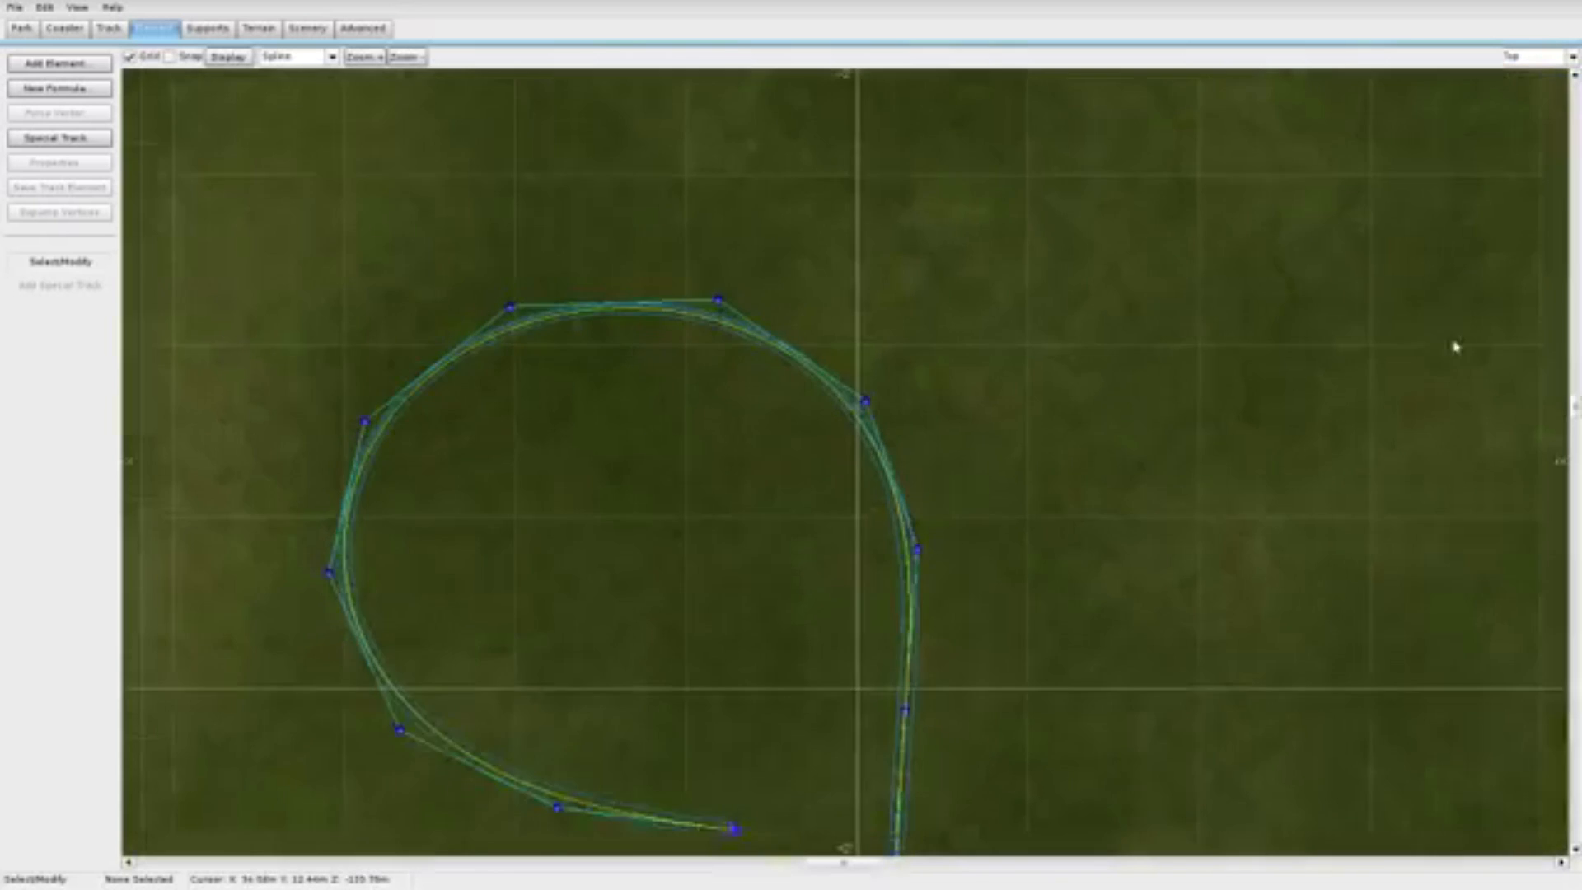
{"action": "left_click", "coordinate": [1571, 56]}
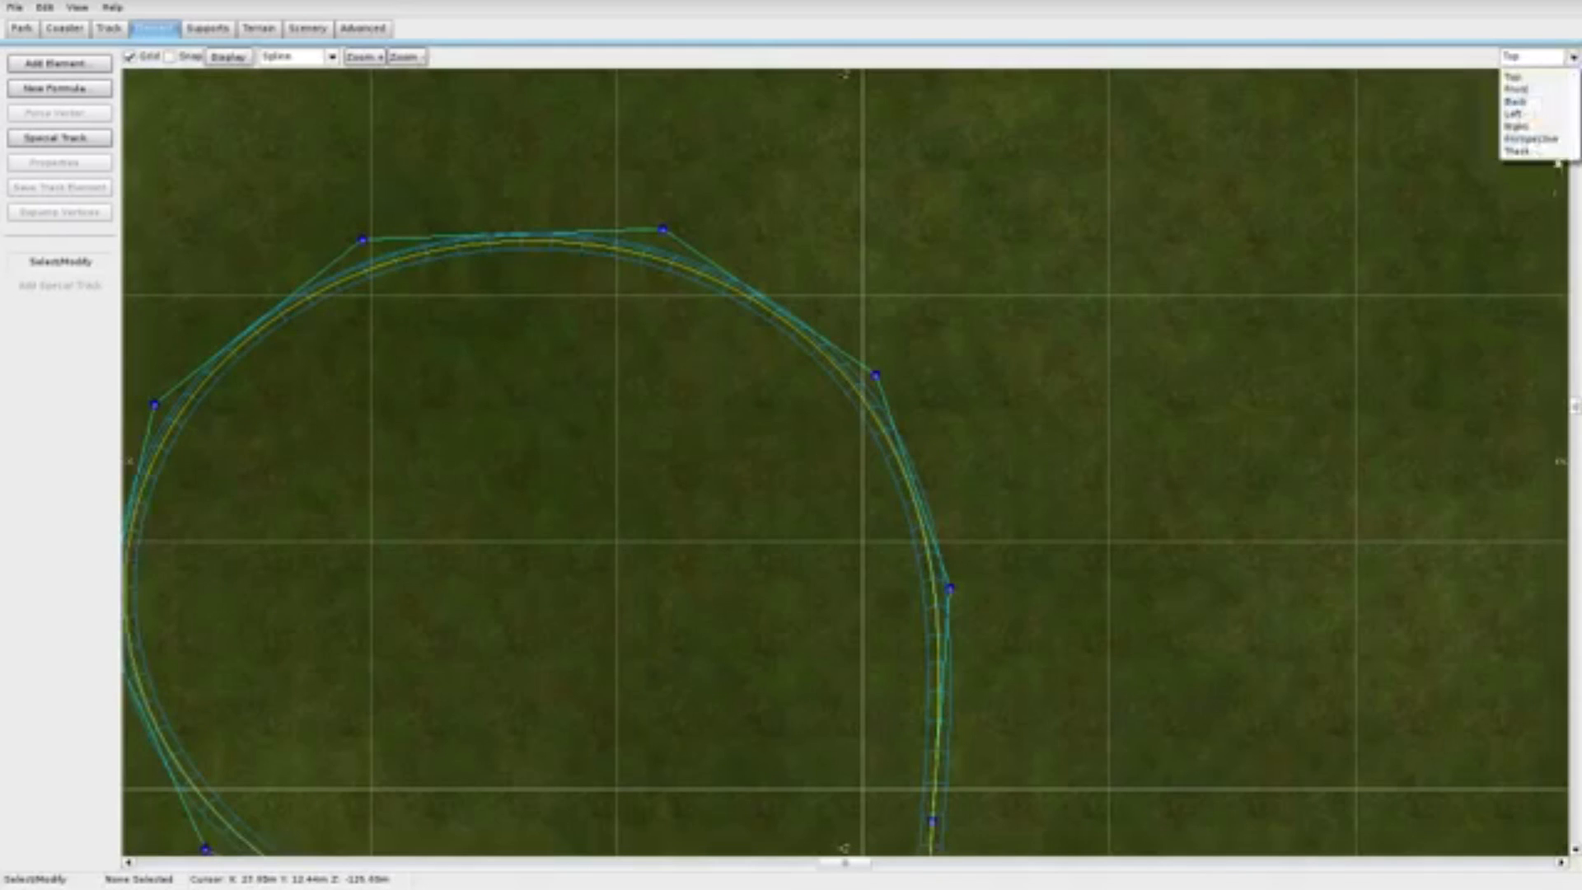
{"action": "left_click", "coordinate": [1531, 146]}
{"action": "key", "text": "a"}
{"action": "right_click_drag", "start_coordinate": [851, 468], "coordinate": [944, 528]}
{"action": "key", "text": "w"}
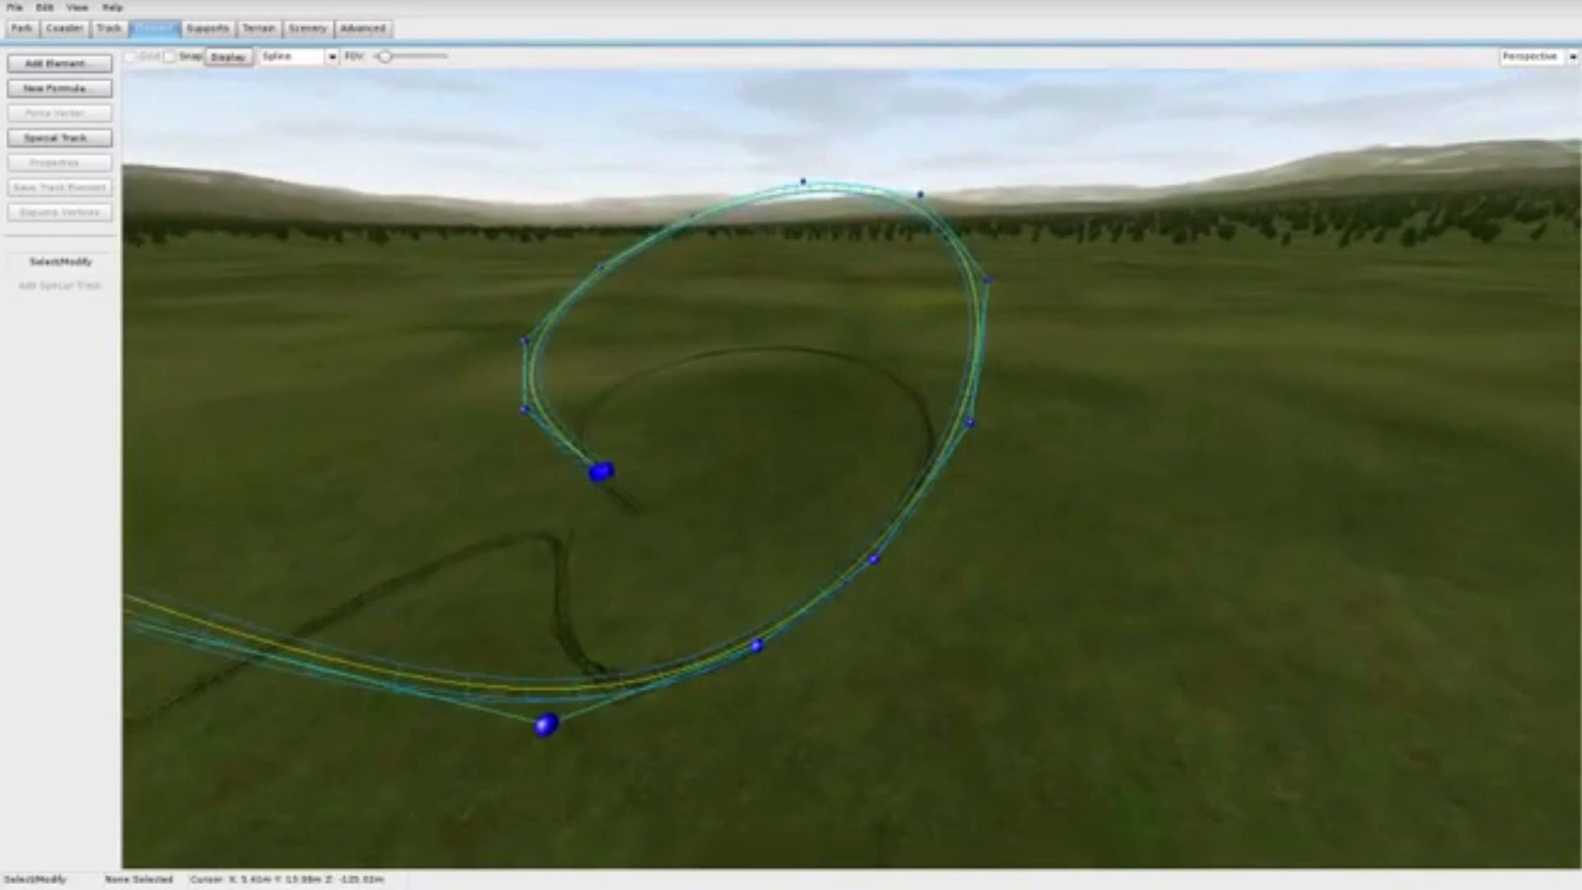
Step: Add roll points along the track from the turn's entry around the curve to near the end of the track
{"action": "left_click", "coordinate": [107, 32]}
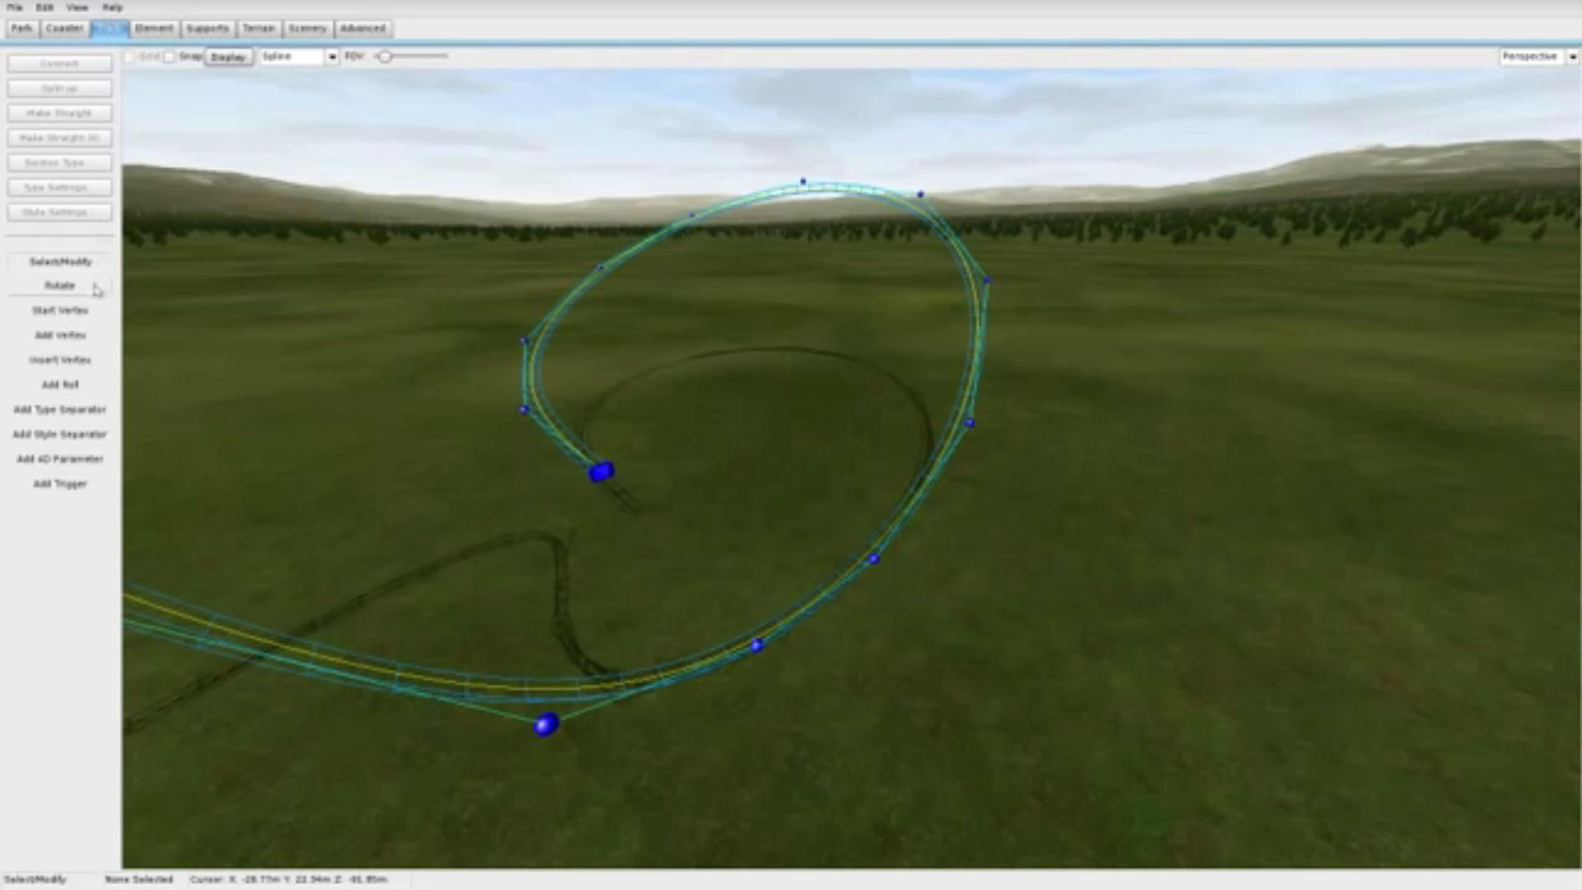
{"action": "left_click", "coordinate": [80, 389]}
{"action": "left_click", "coordinate": [781, 631]}
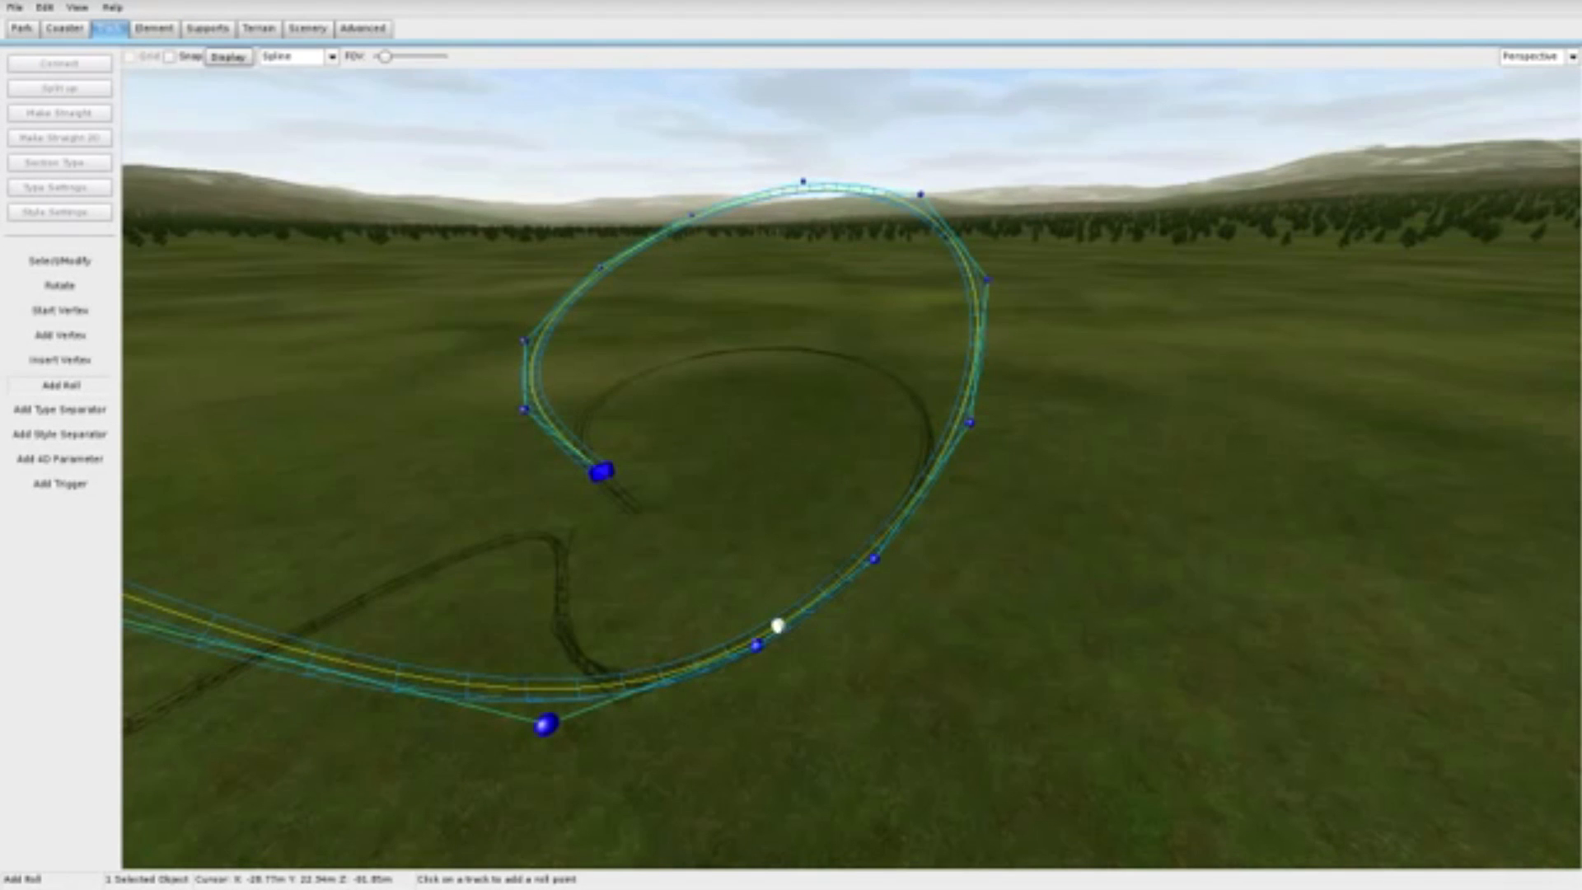
{"action": "key", "text": "w"}
{"action": "right_click_drag", "start_coordinate": [849, 330], "coordinate": [849, 528]}
{"action": "key", "text": "d"}
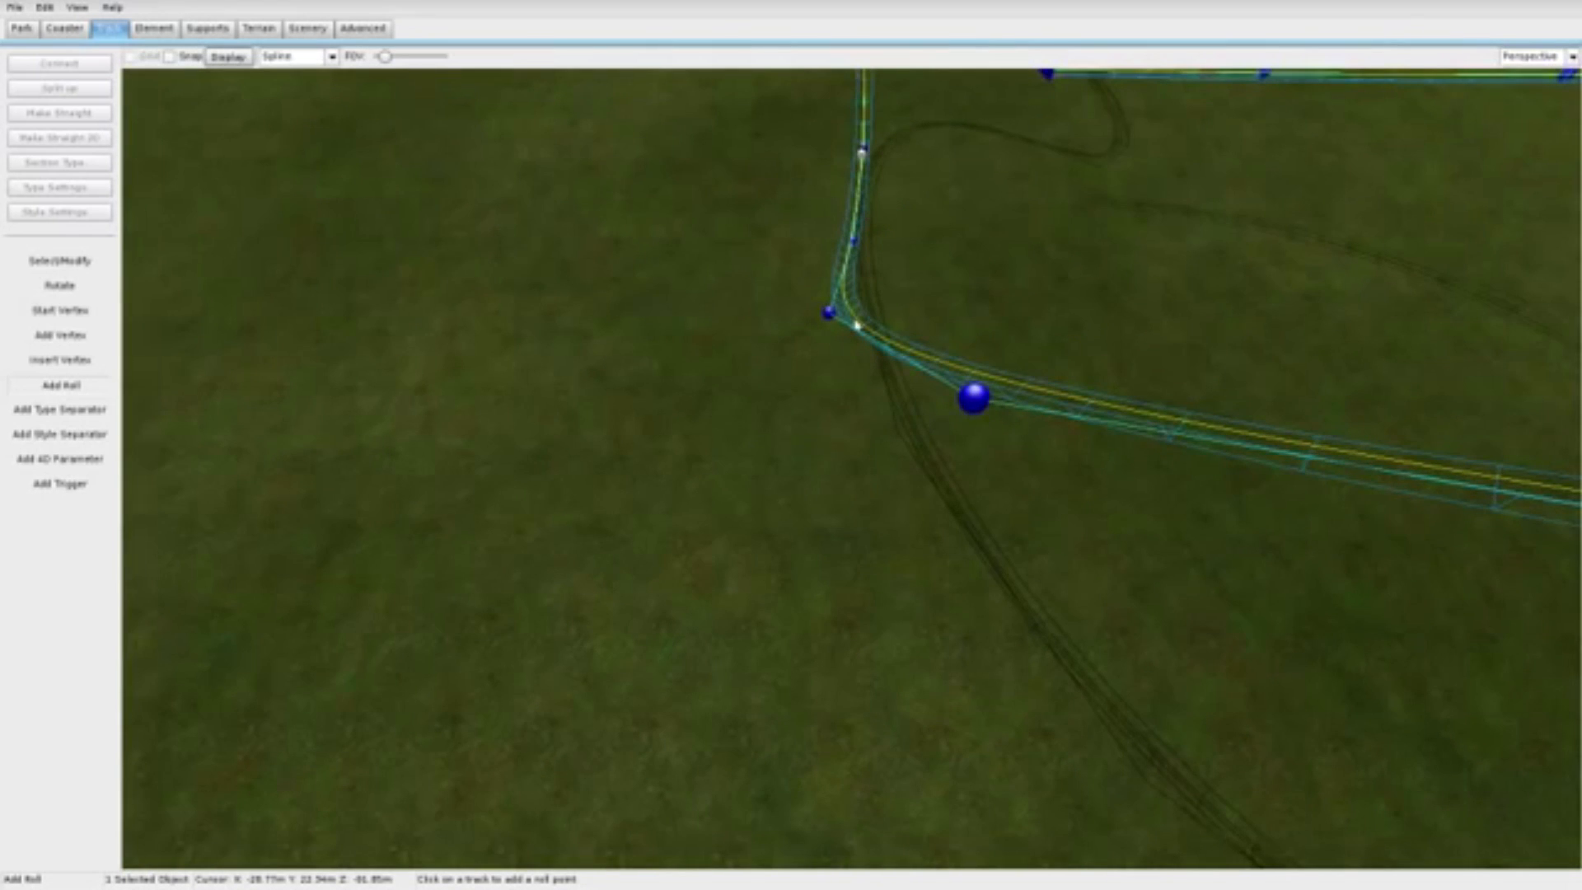
{"action": "left_click", "coordinate": [857, 323]}
{"action": "key", "text": "d"}
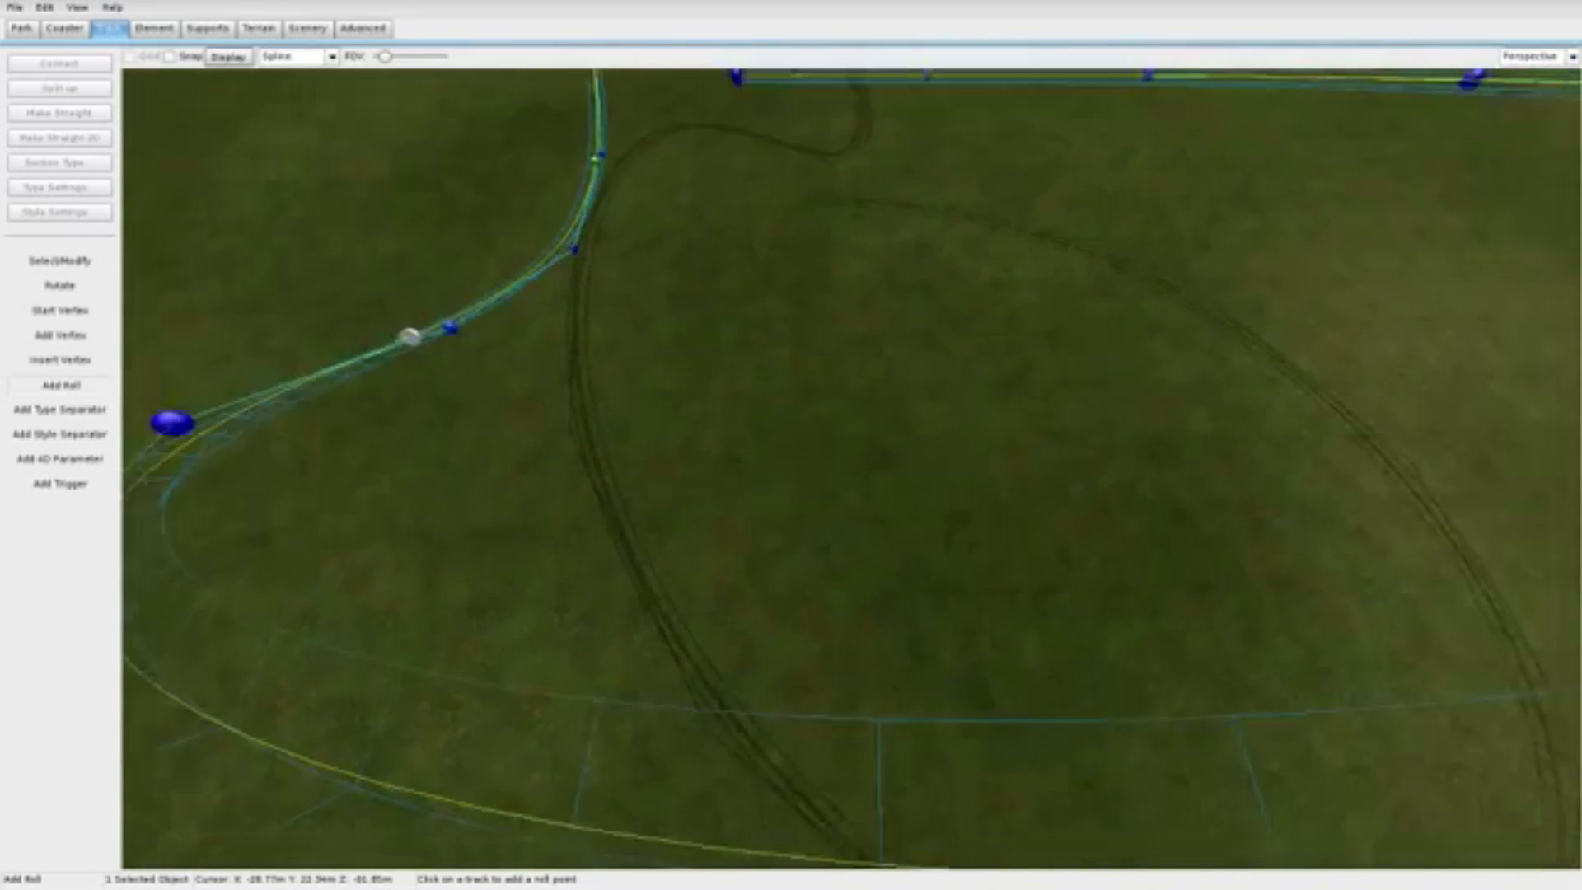
{"action": "key", "text": "s"}
{"action": "left_click", "coordinate": [821, 486]}
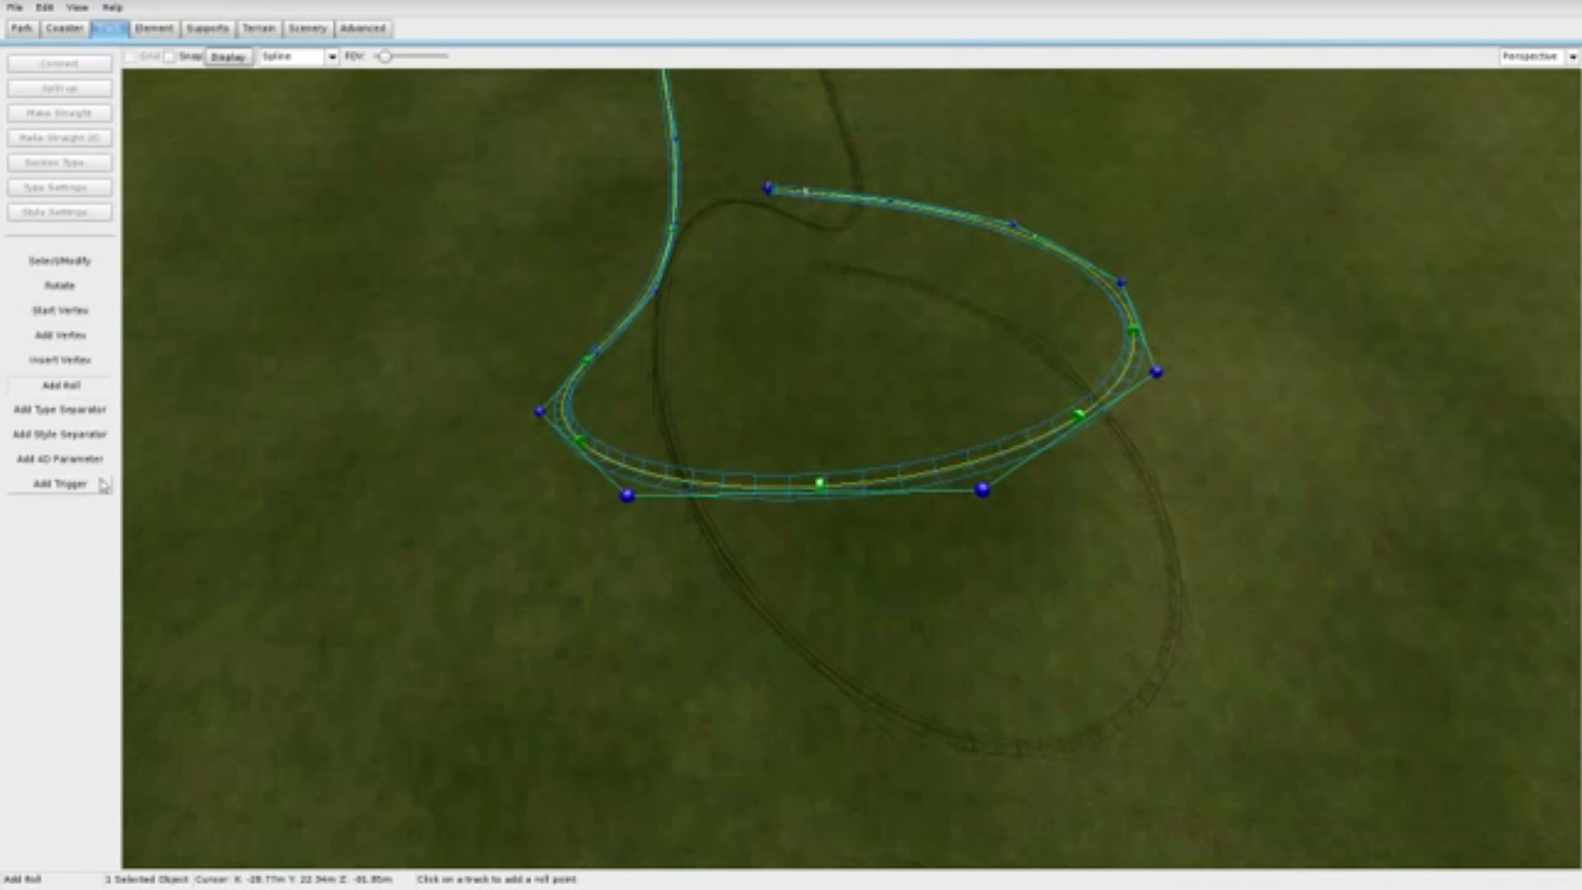
Step: Open the settings of the roll point at the turn's entry and enter its bank angle
{"action": "left_click", "coordinate": [70, 262]}
{"action": "key", "text": "w"}
{"action": "key", "text": "a"}
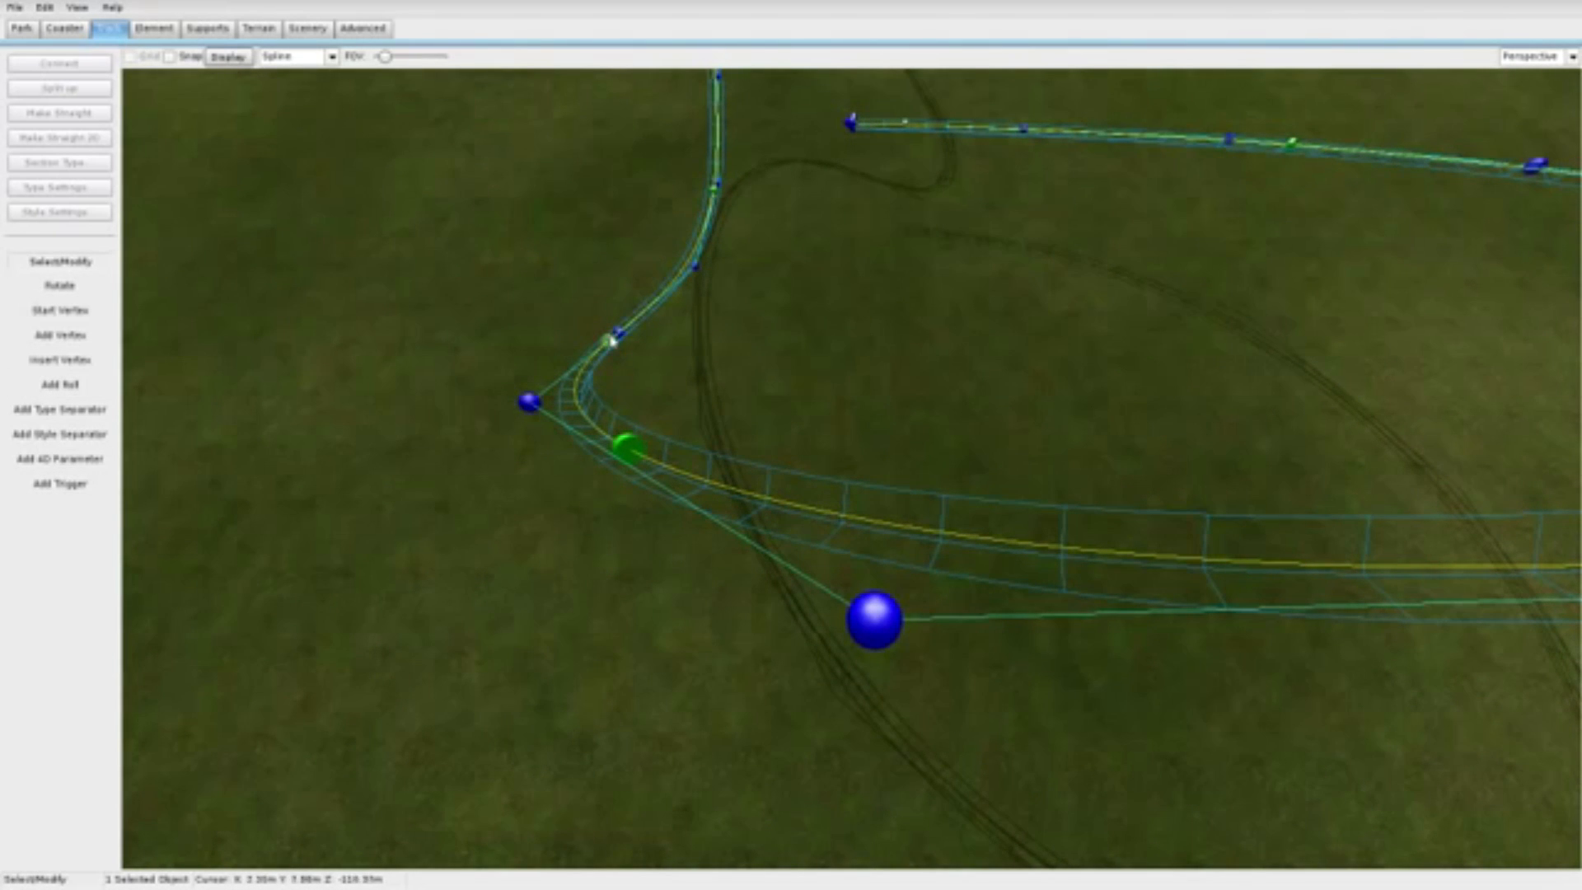
{"action": "double_click", "coordinate": [610, 340]}
{"action": "left_click_drag", "start_coordinate": [631, 309], "coordinate": [488, 163]}
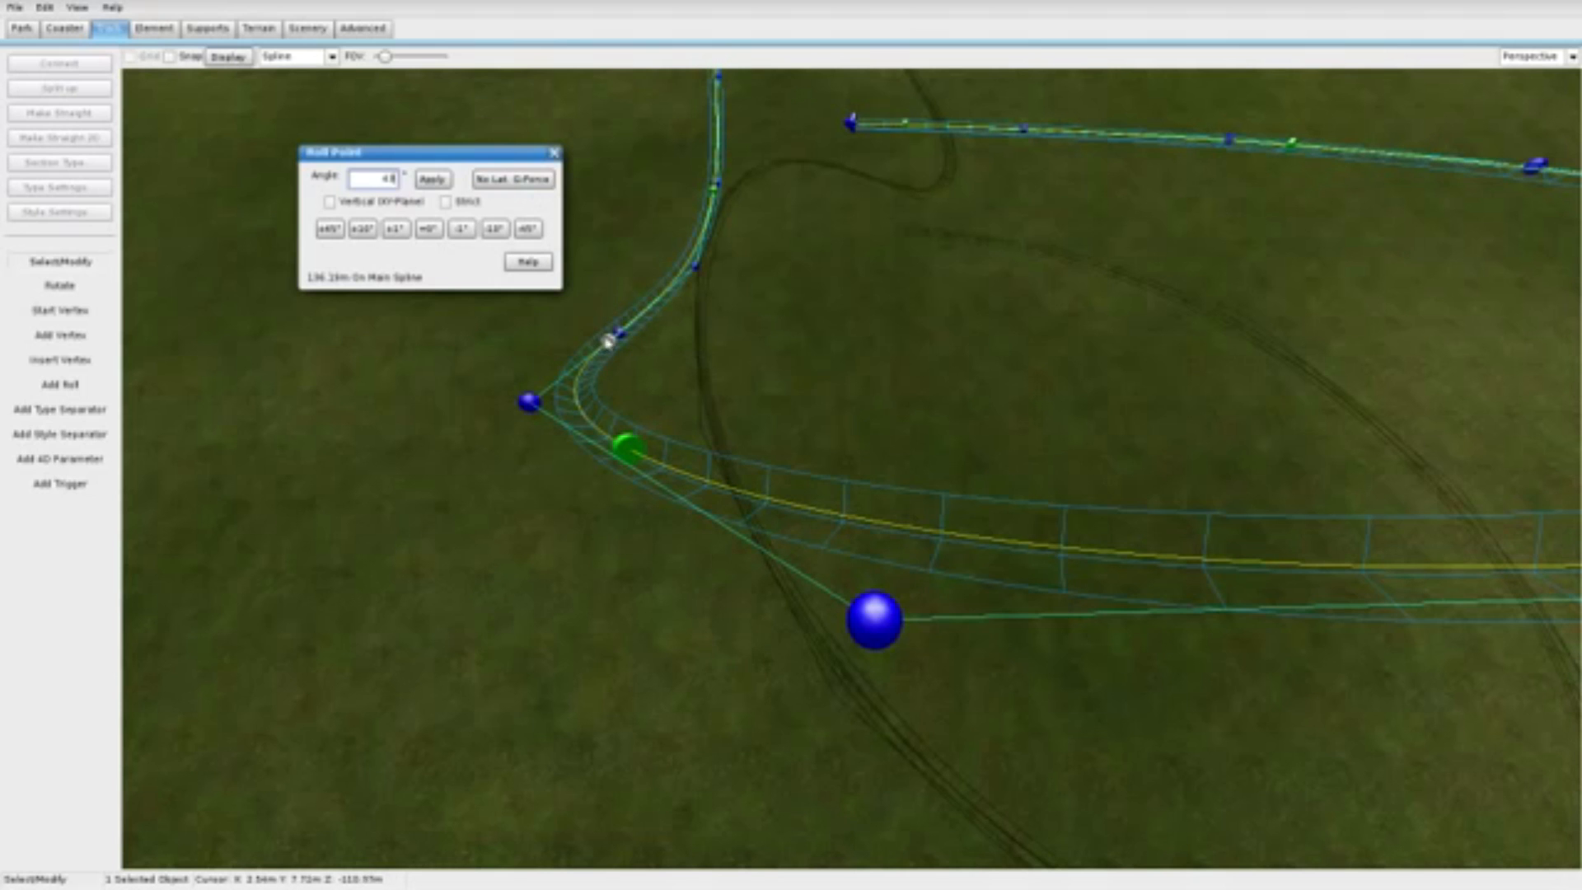
Step: Bank the following roll points around the turn for no lateral G-force
{"action": "left_click", "coordinate": [629, 451]}
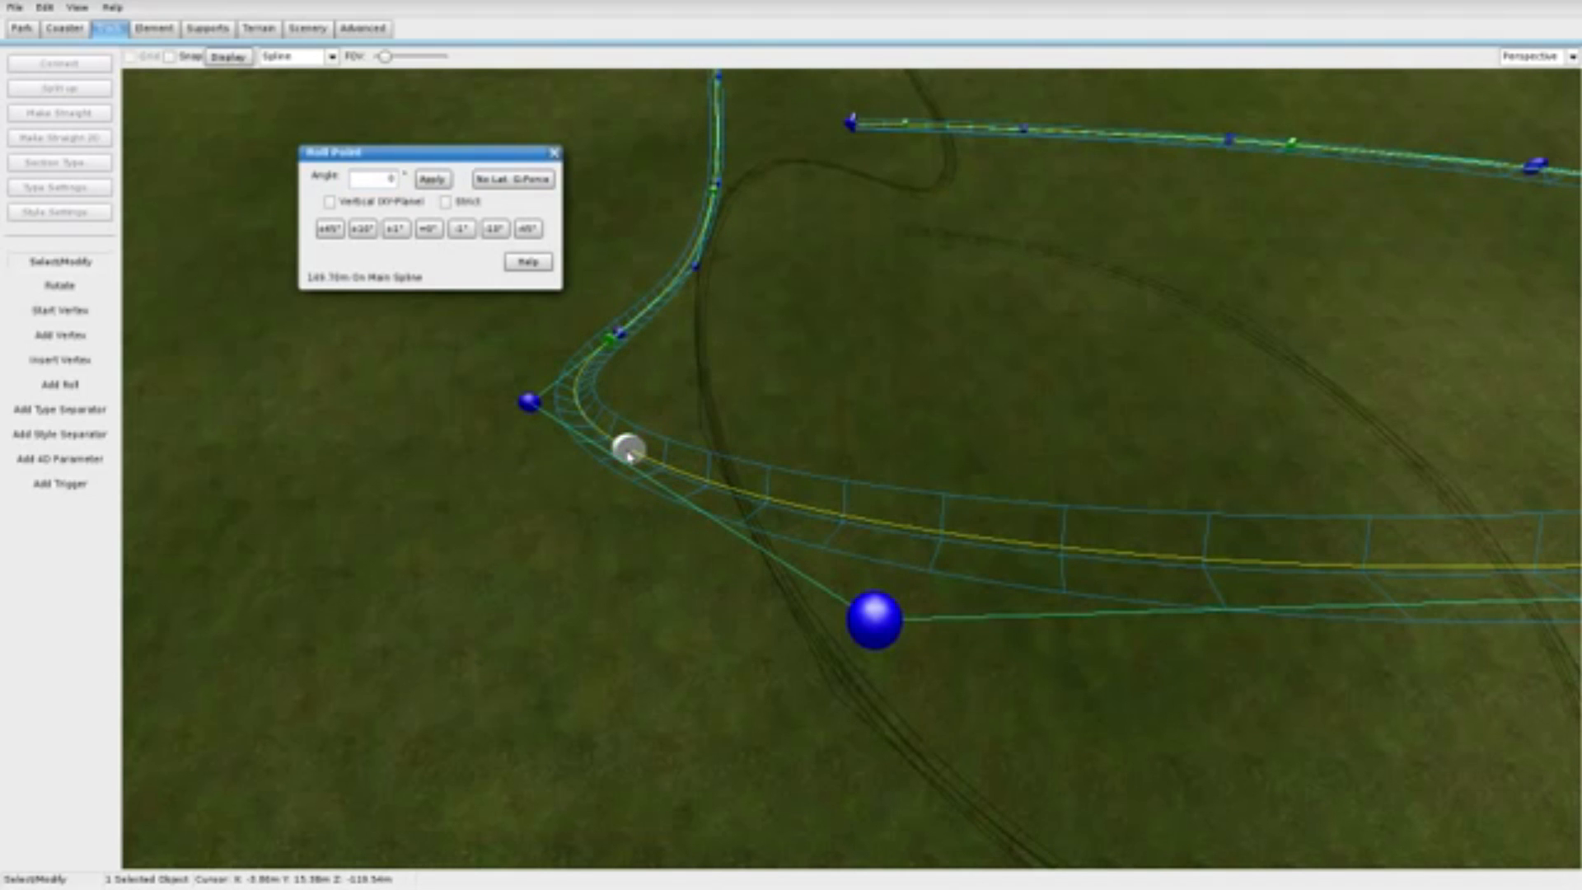
{"action": "left_click", "coordinate": [534, 179]}
{"action": "right_click_drag", "start_coordinate": [643, 247], "coordinate": [824, 328]}
{"action": "left_click_drag", "start_coordinate": [930, 310], "coordinate": [921, 380]}
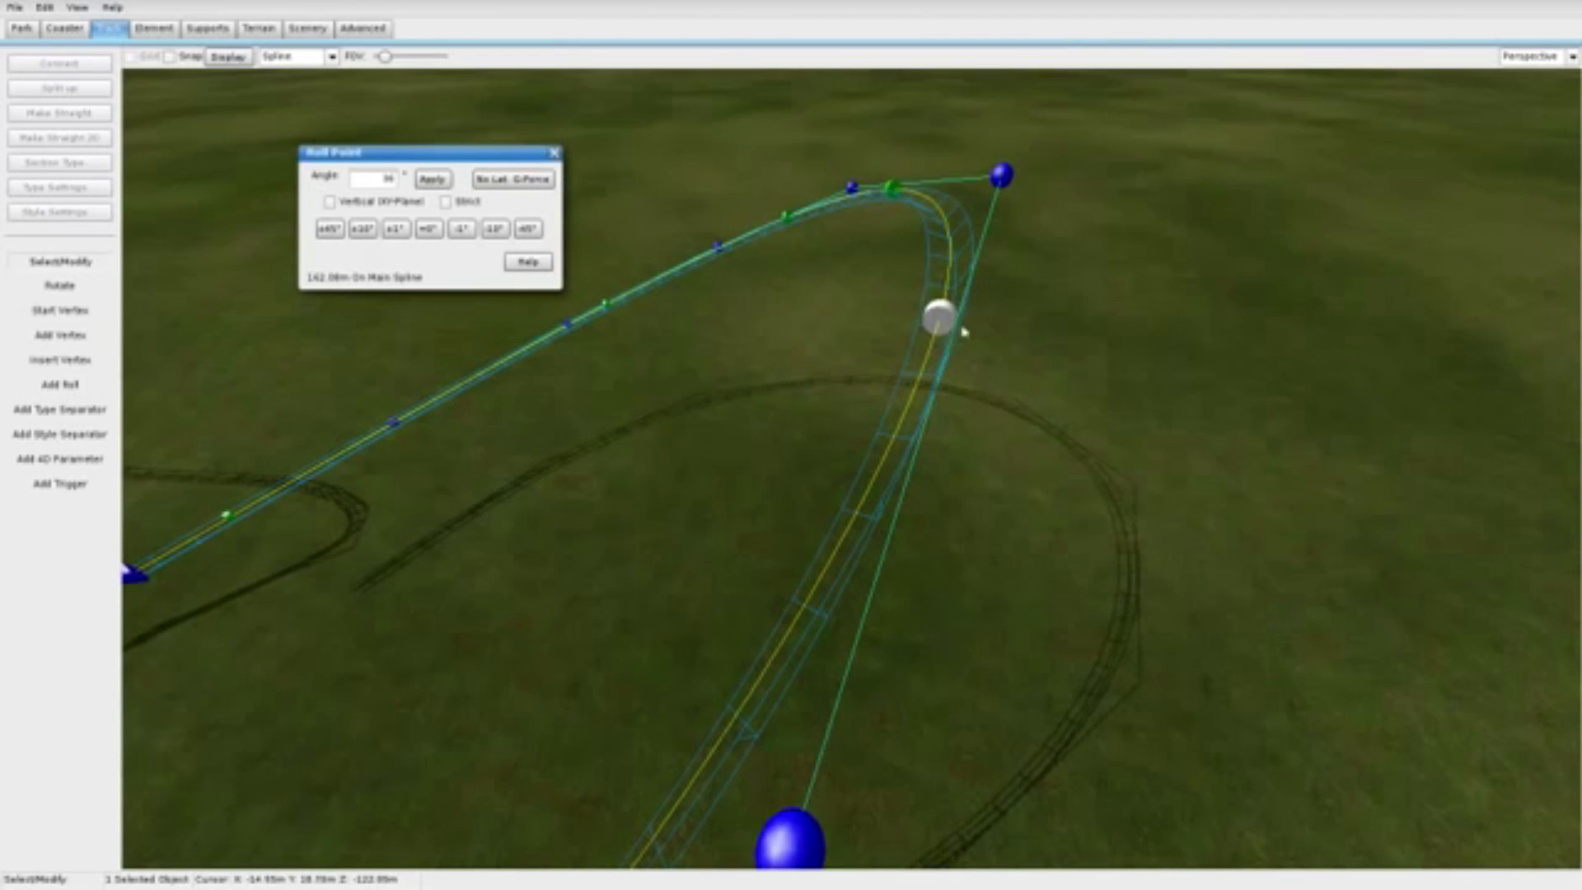
{"action": "left_click_drag", "start_coordinate": [659, 216], "coordinate": [732, 317]}
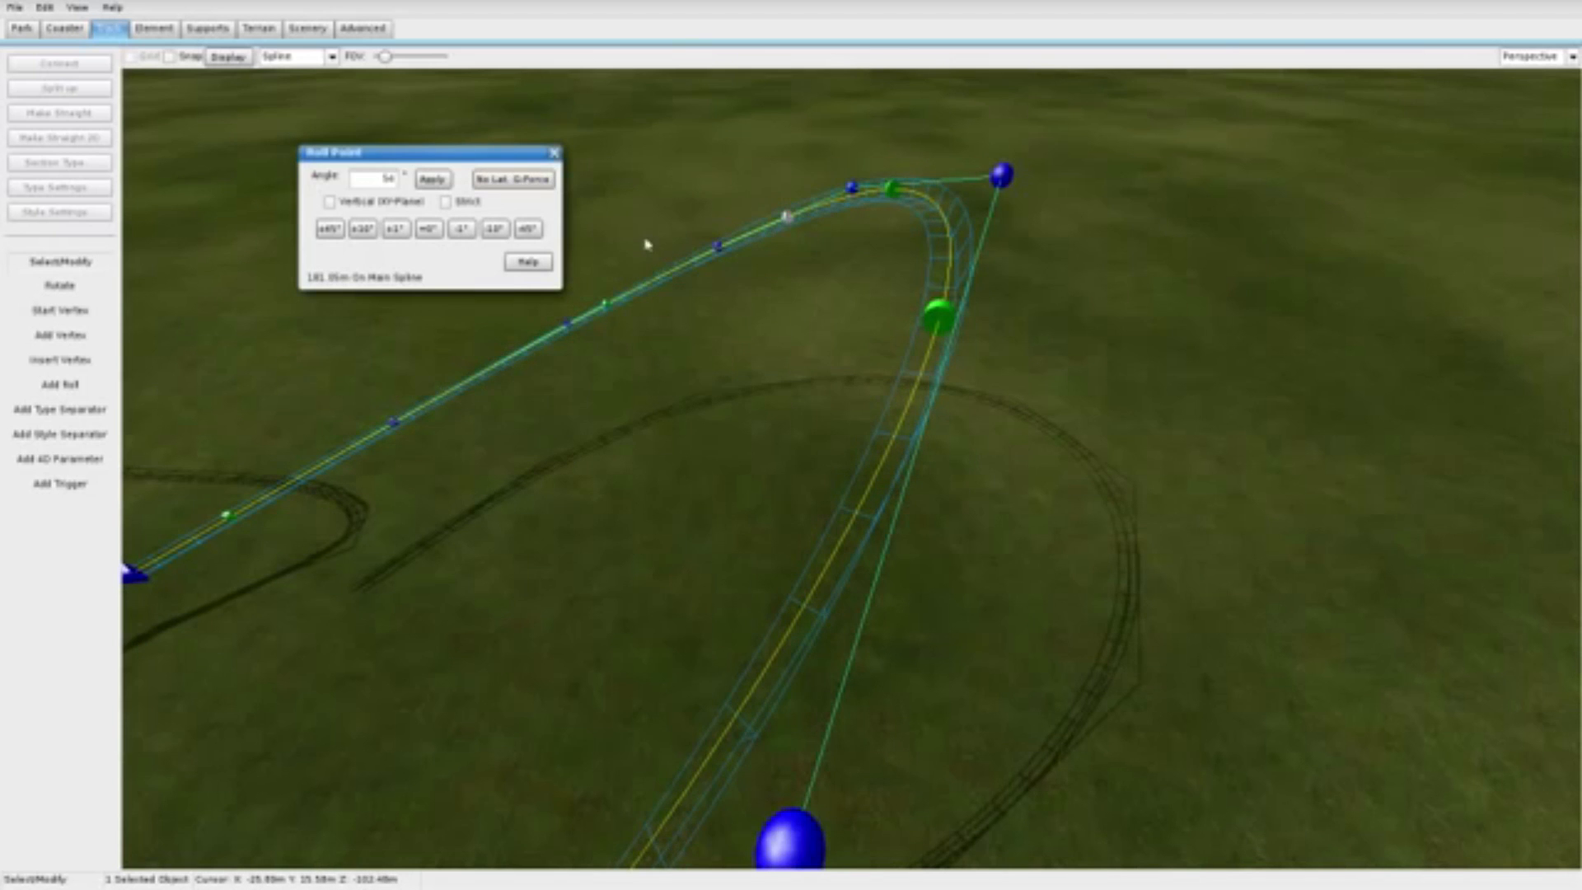
{"action": "right_click_drag", "start_coordinate": [647, 245], "coordinate": [742, 296]}
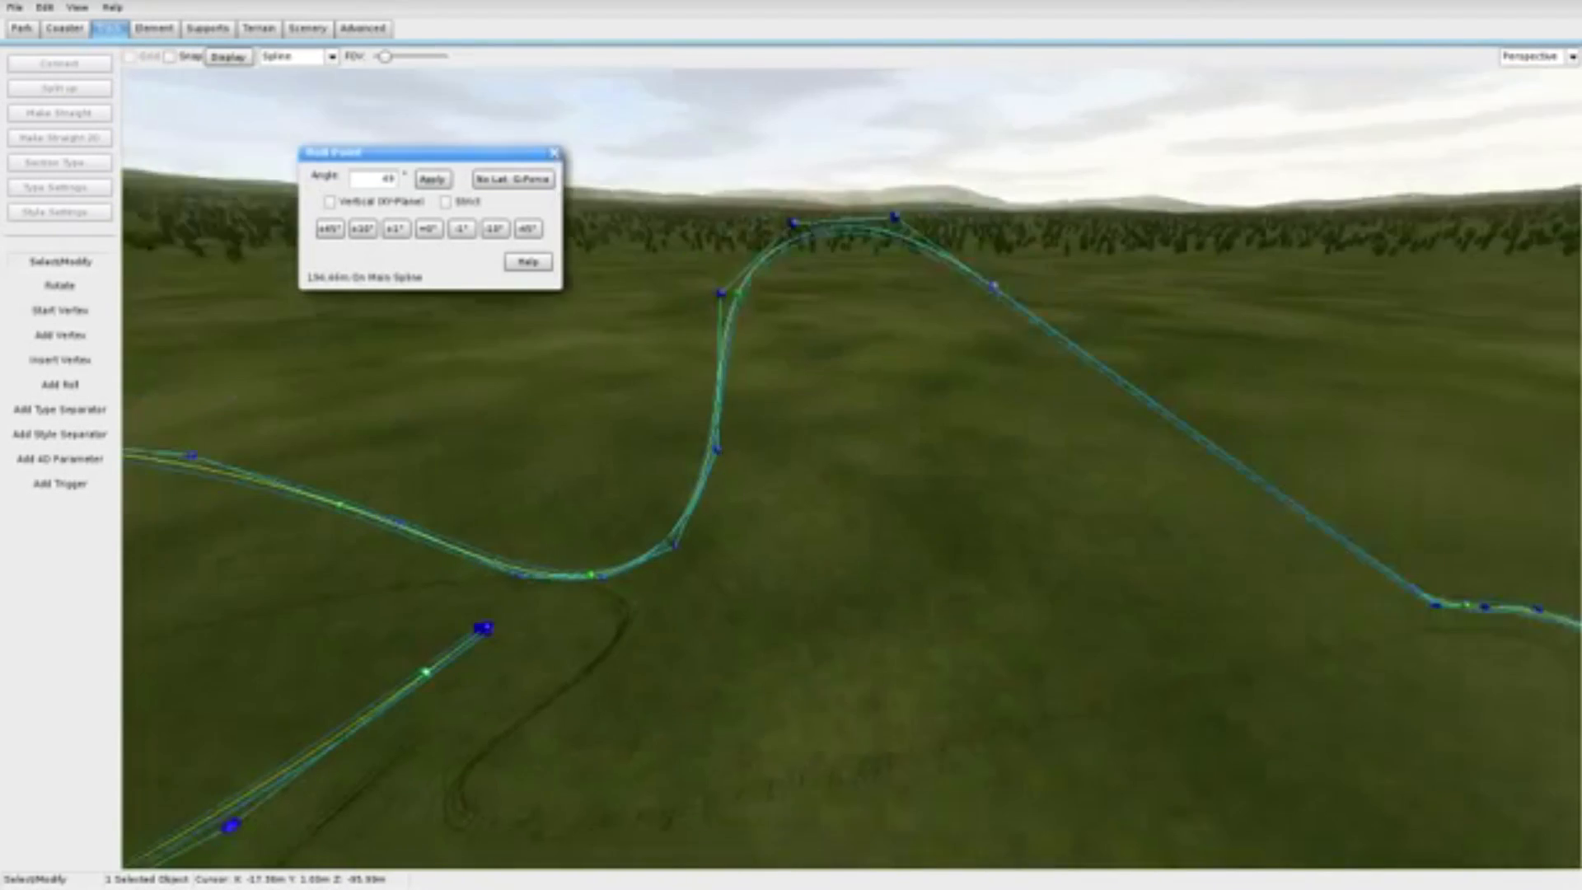
Step: Examine the banked turn and the preceding drop from several sides in the Perspective view
{"action": "scroll", "coordinate": [723, 566], "scroll_direction": "up", "scroll_amount": 3}
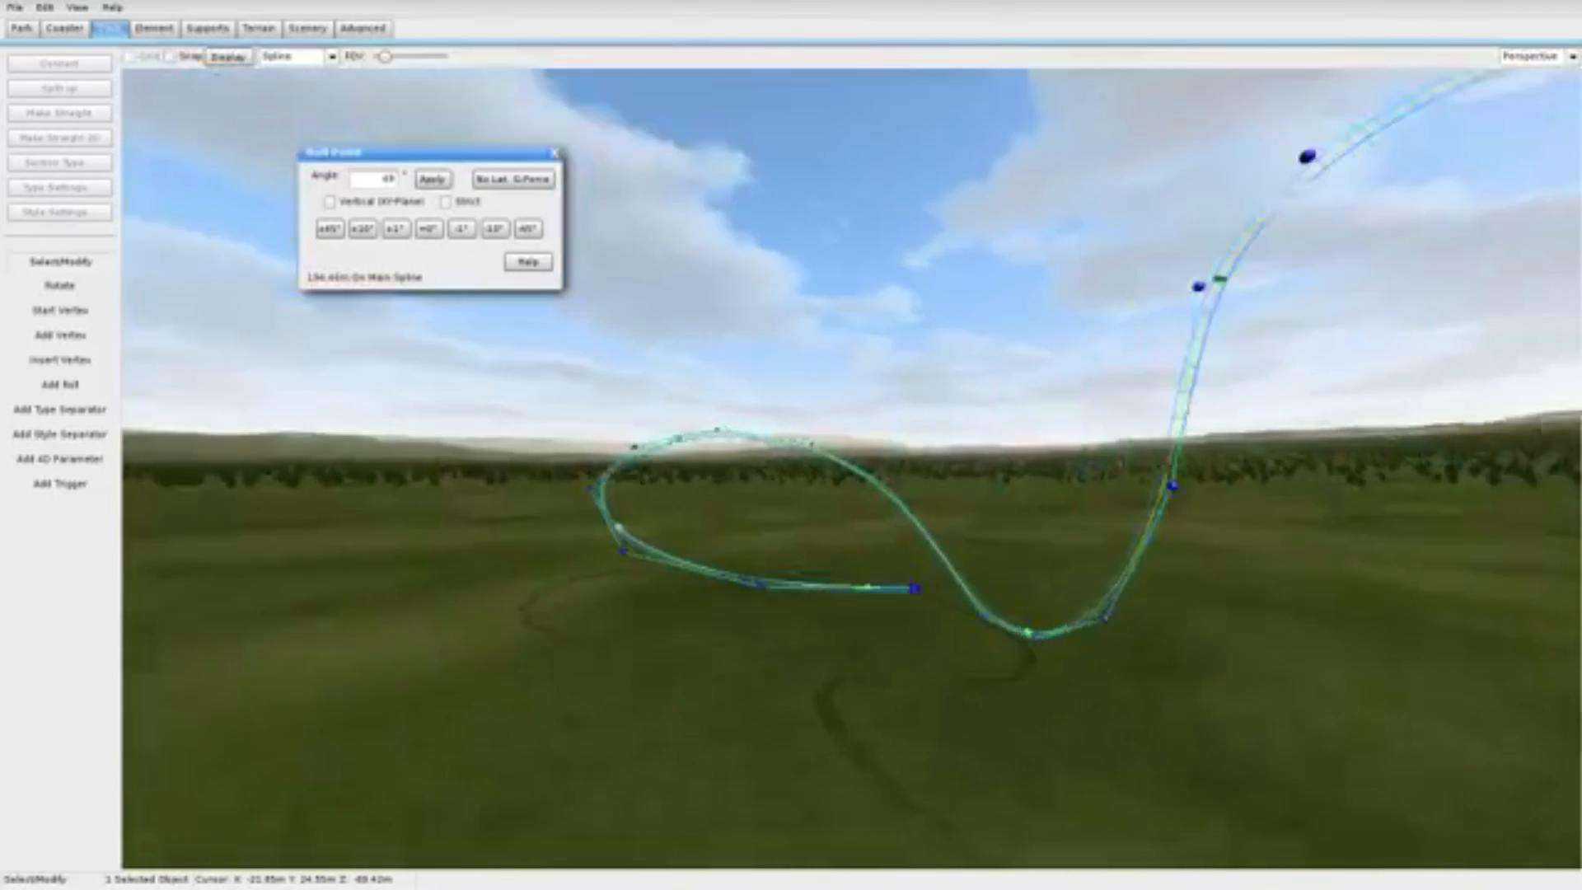
{"action": "key", "text": "s"}
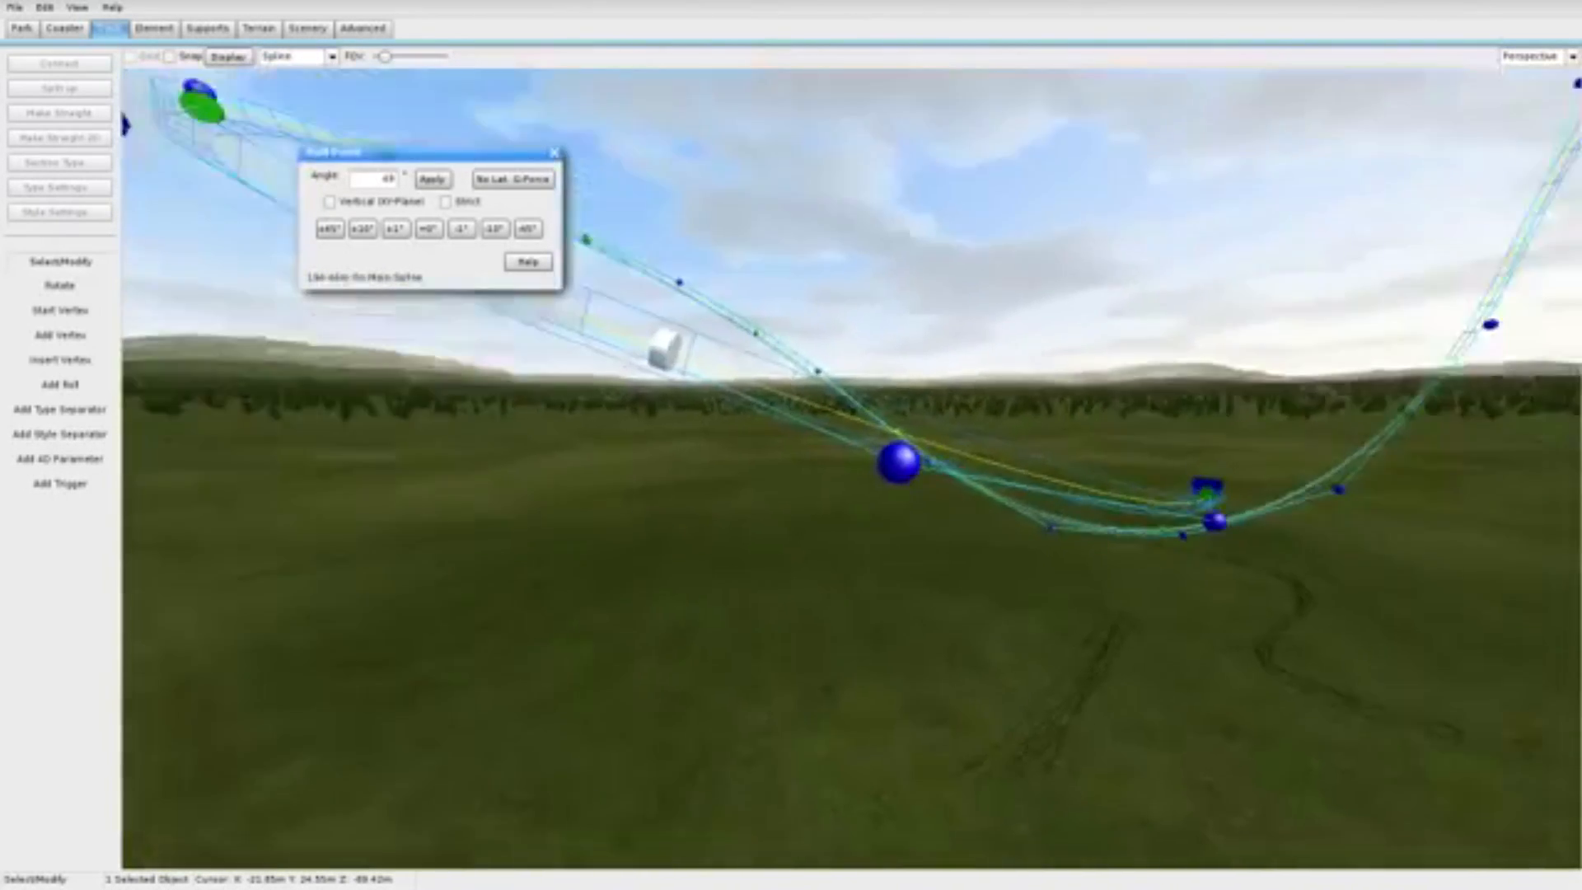
{"action": "key", "text": "w"}
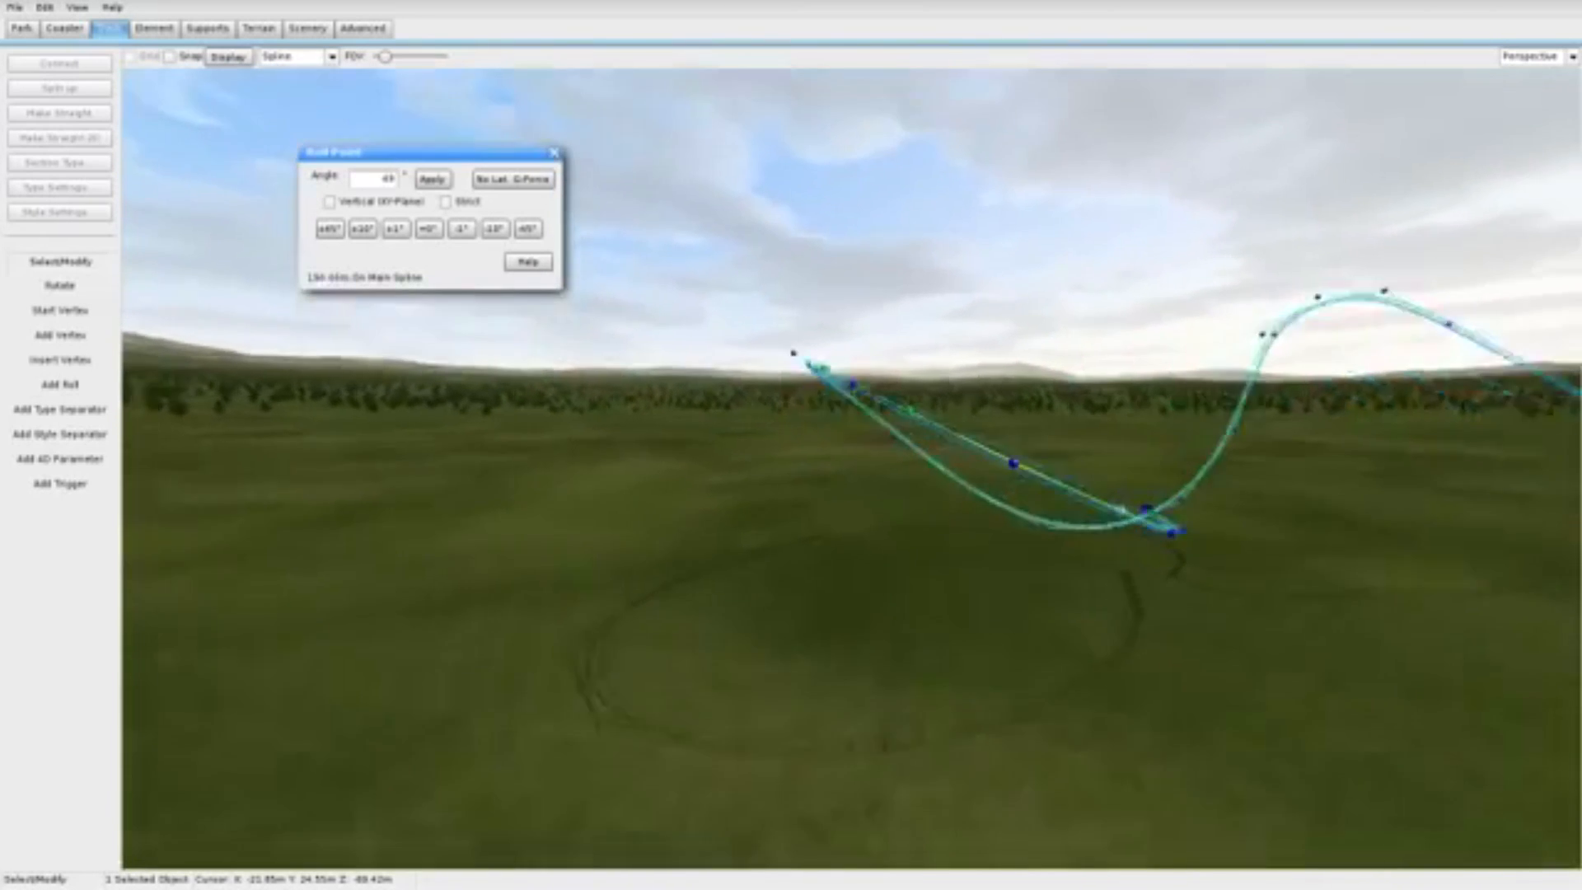
{"action": "key", "text": "s"}
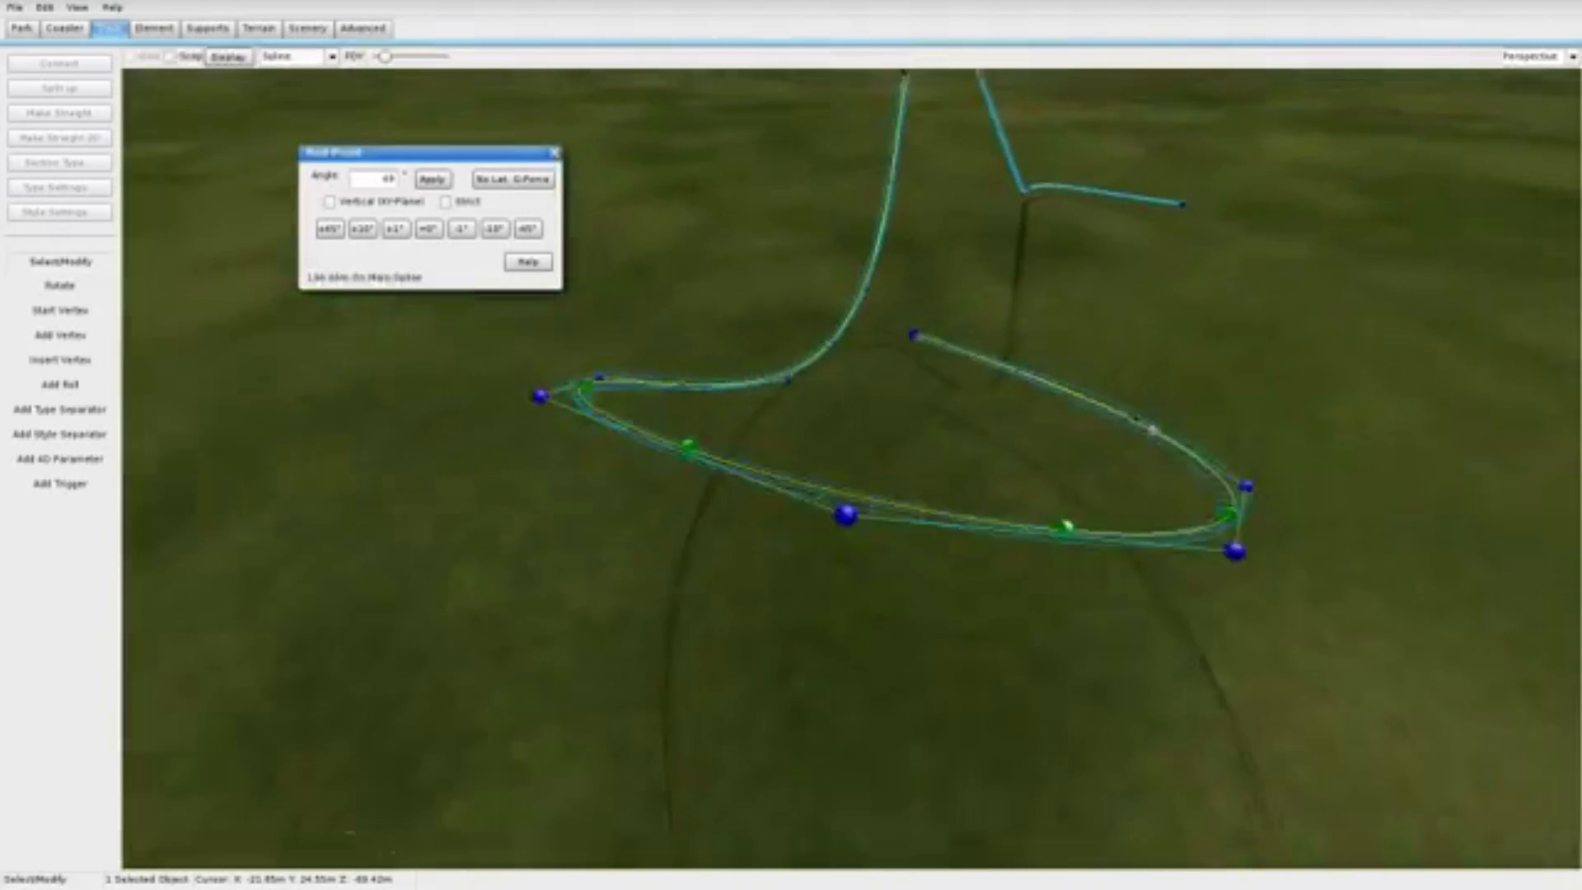
{"action": "key", "text": "w"}
{"action": "key", "text": "w"}
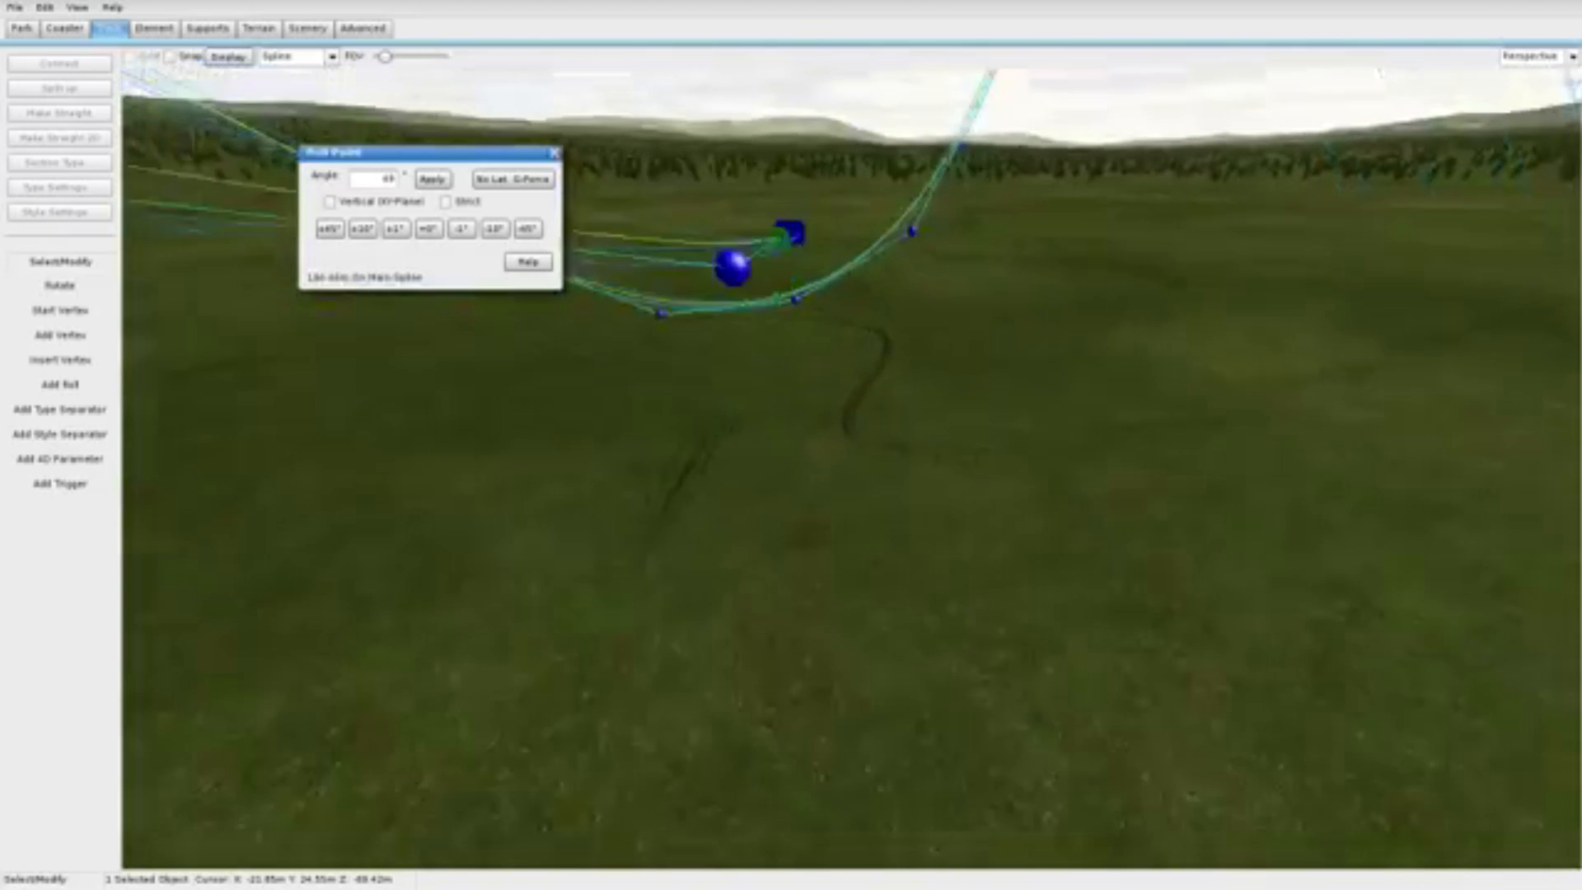
{"action": "key", "text": "d"}
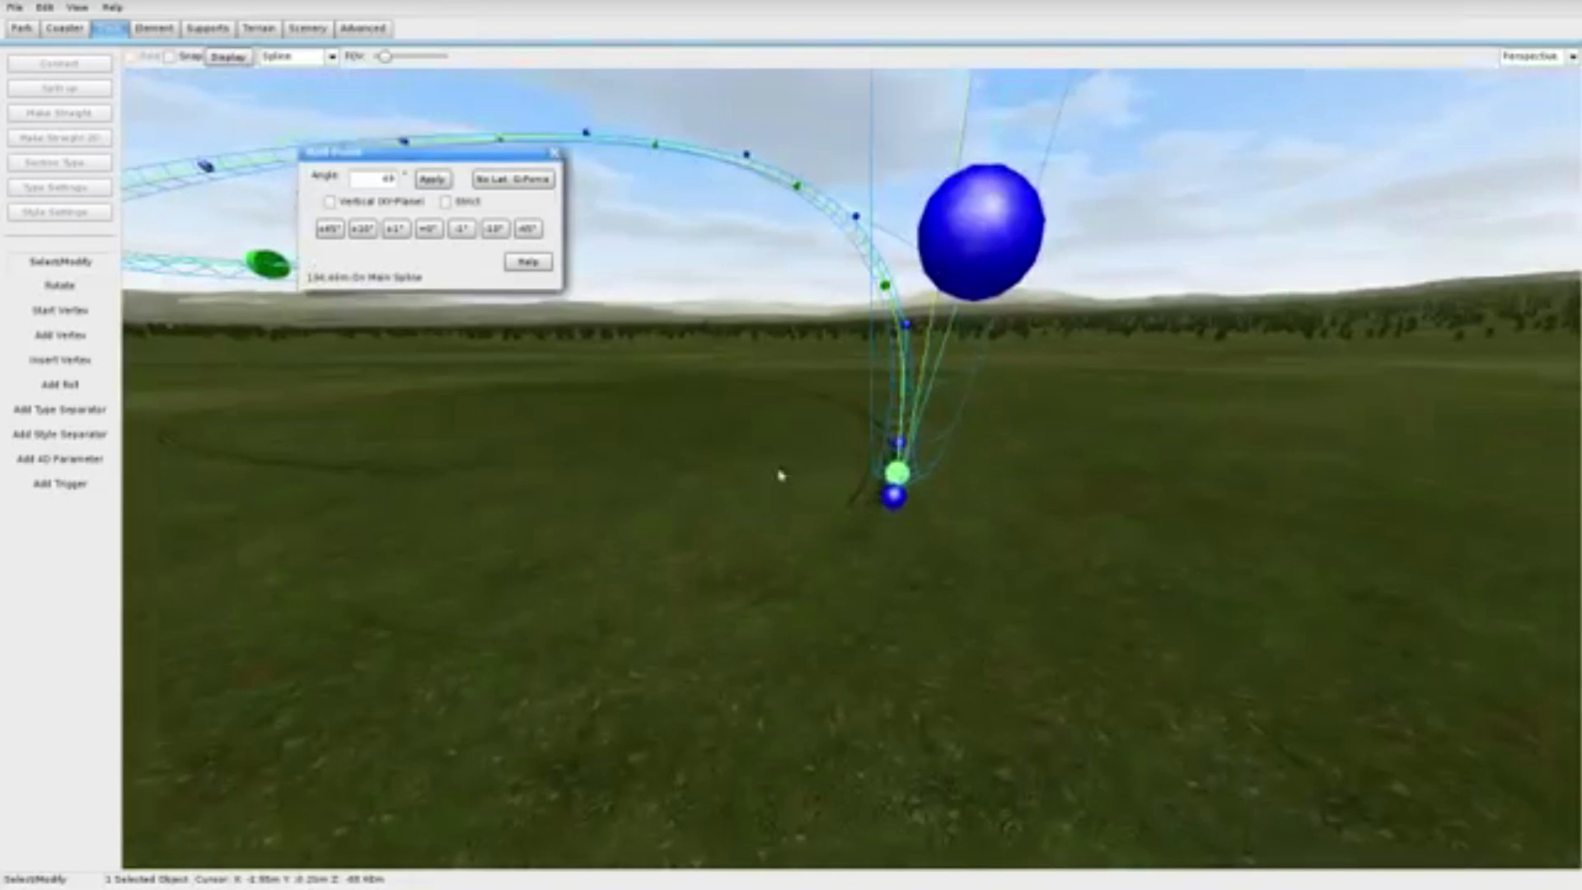
Step: Extend the end of the track in the Front view with vertices forming a climb, a rounded hill and a drop
{"action": "left_click", "coordinate": [1549, 56]}
{"action": "left_click", "coordinate": [1524, 102]}
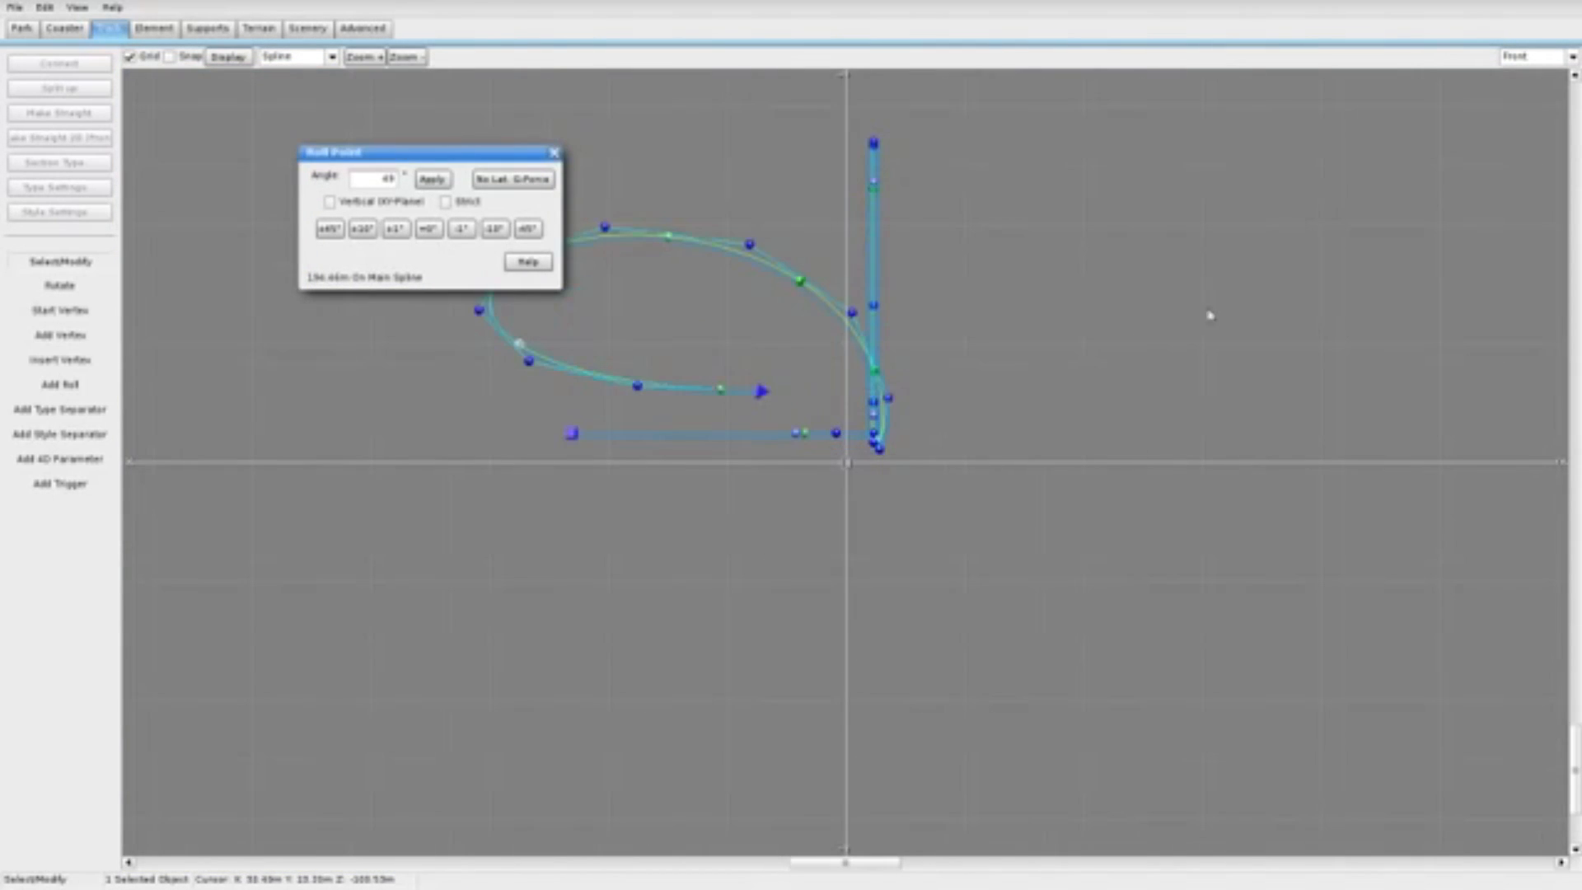
{"action": "left_click_drag", "start_coordinate": [412, 161], "coordinate": [330, 378]}
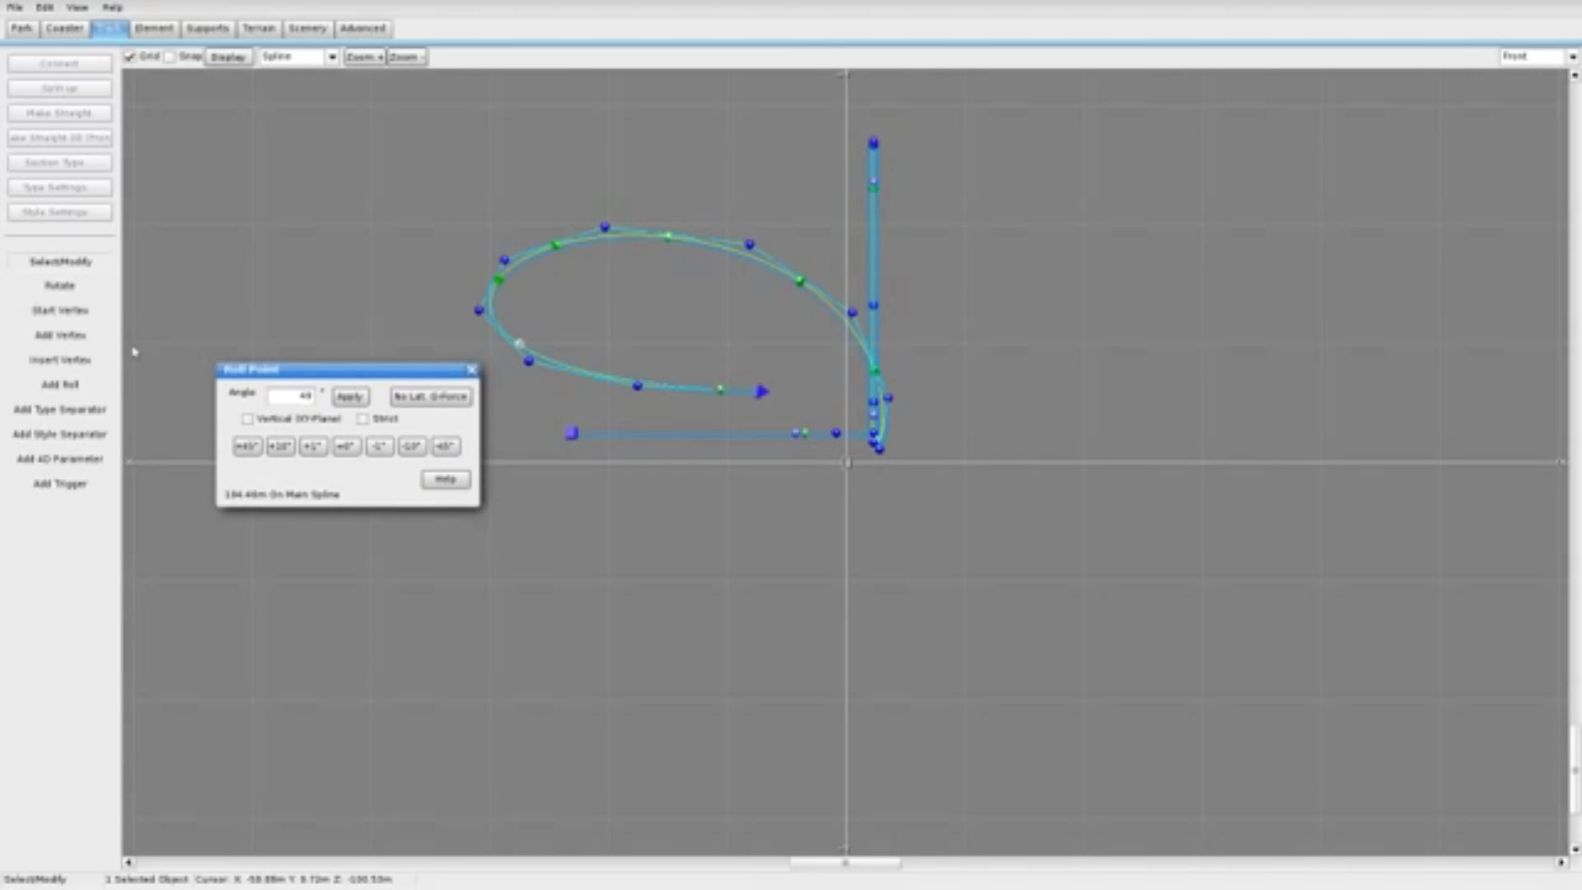
{"action": "left_click", "coordinate": [60, 334]}
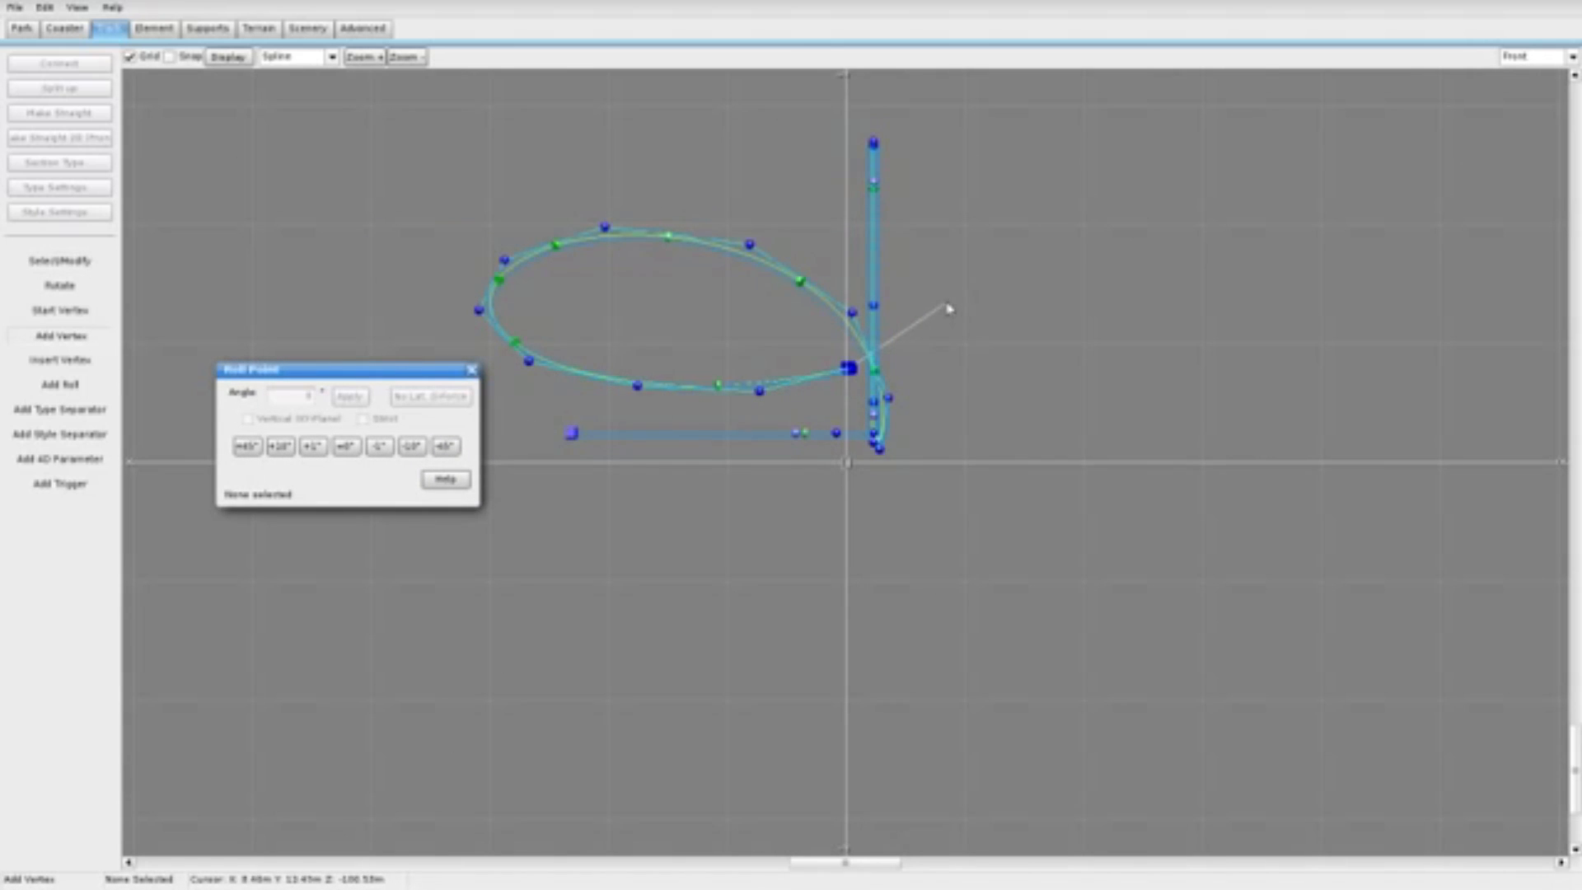
{"action": "left_click", "coordinate": [61, 260]}
{"action": "left_click", "coordinate": [759, 390]}
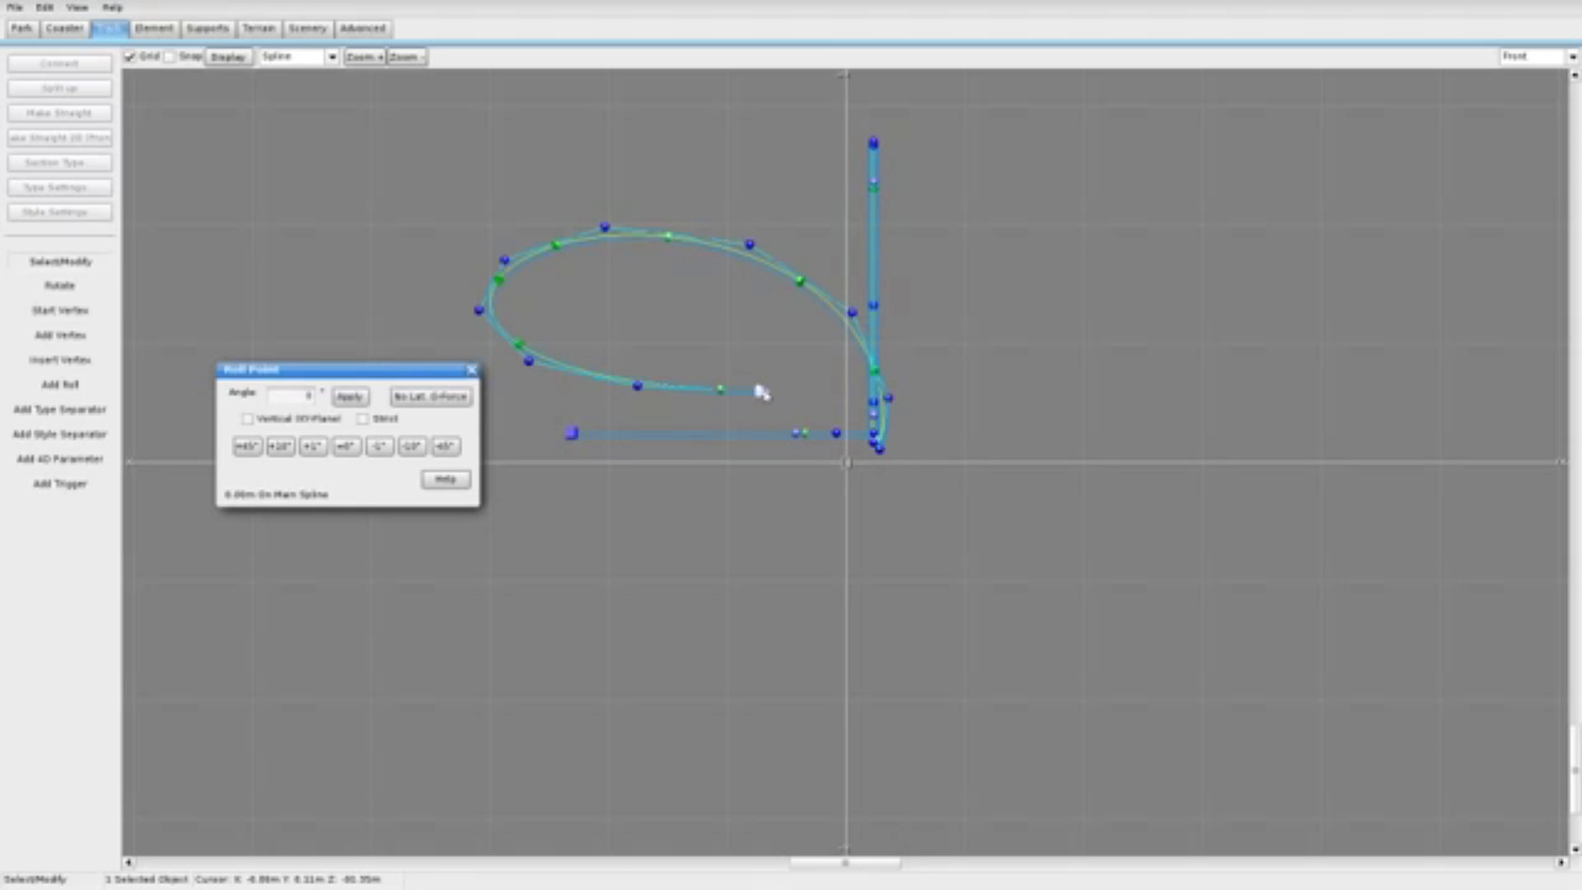
{"action": "left_click", "coordinate": [81, 337]}
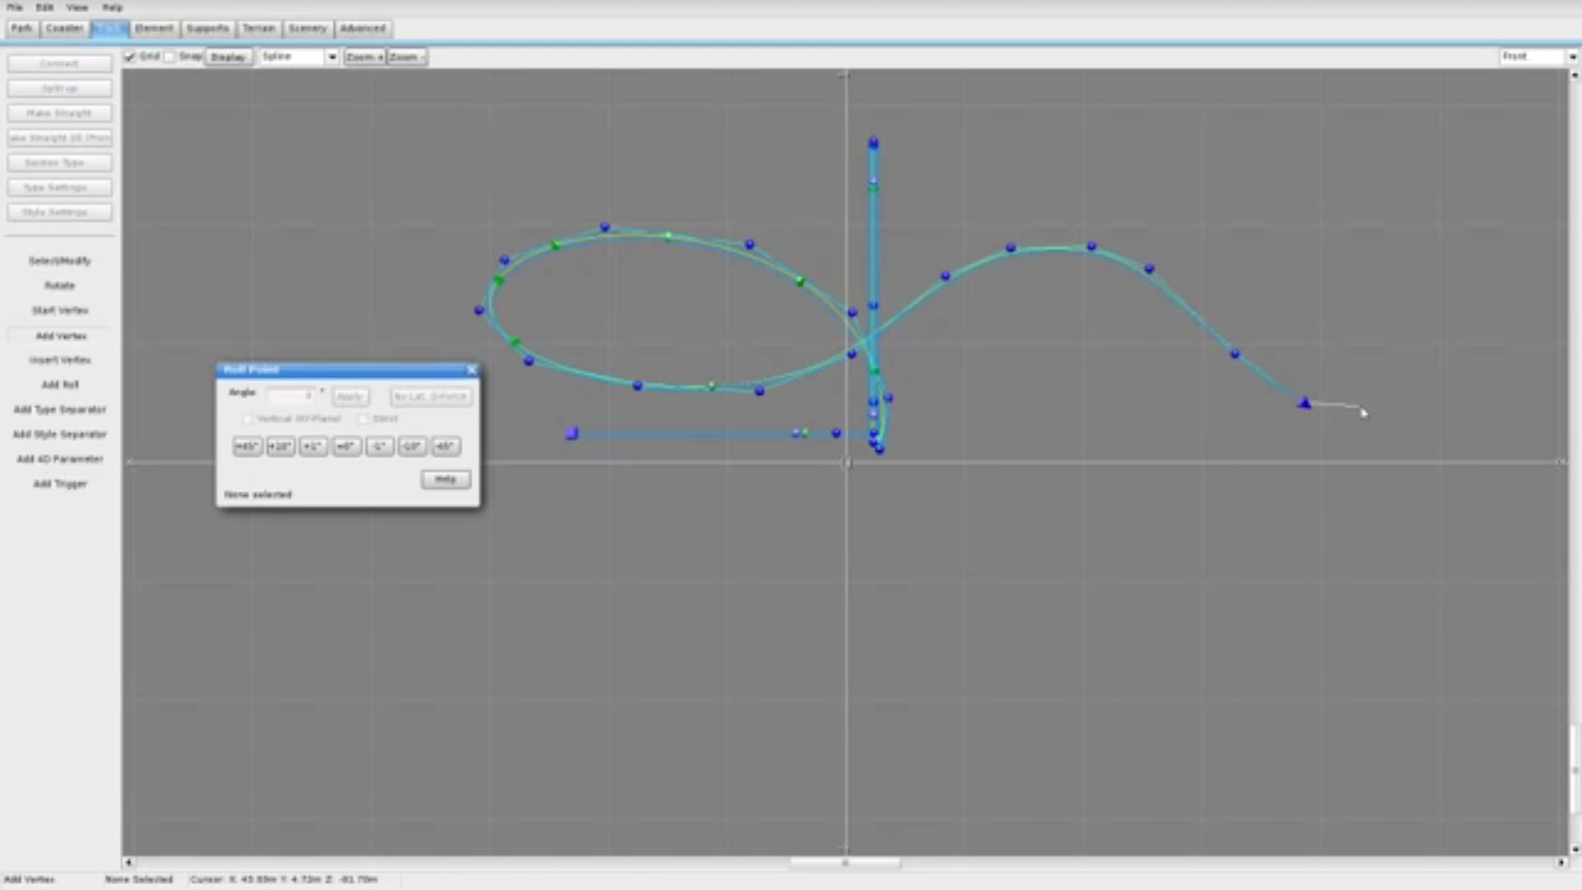
{"action": "scroll", "coordinate": [1383, 466], "scroll_direction": "up", "scroll_amount": 2}
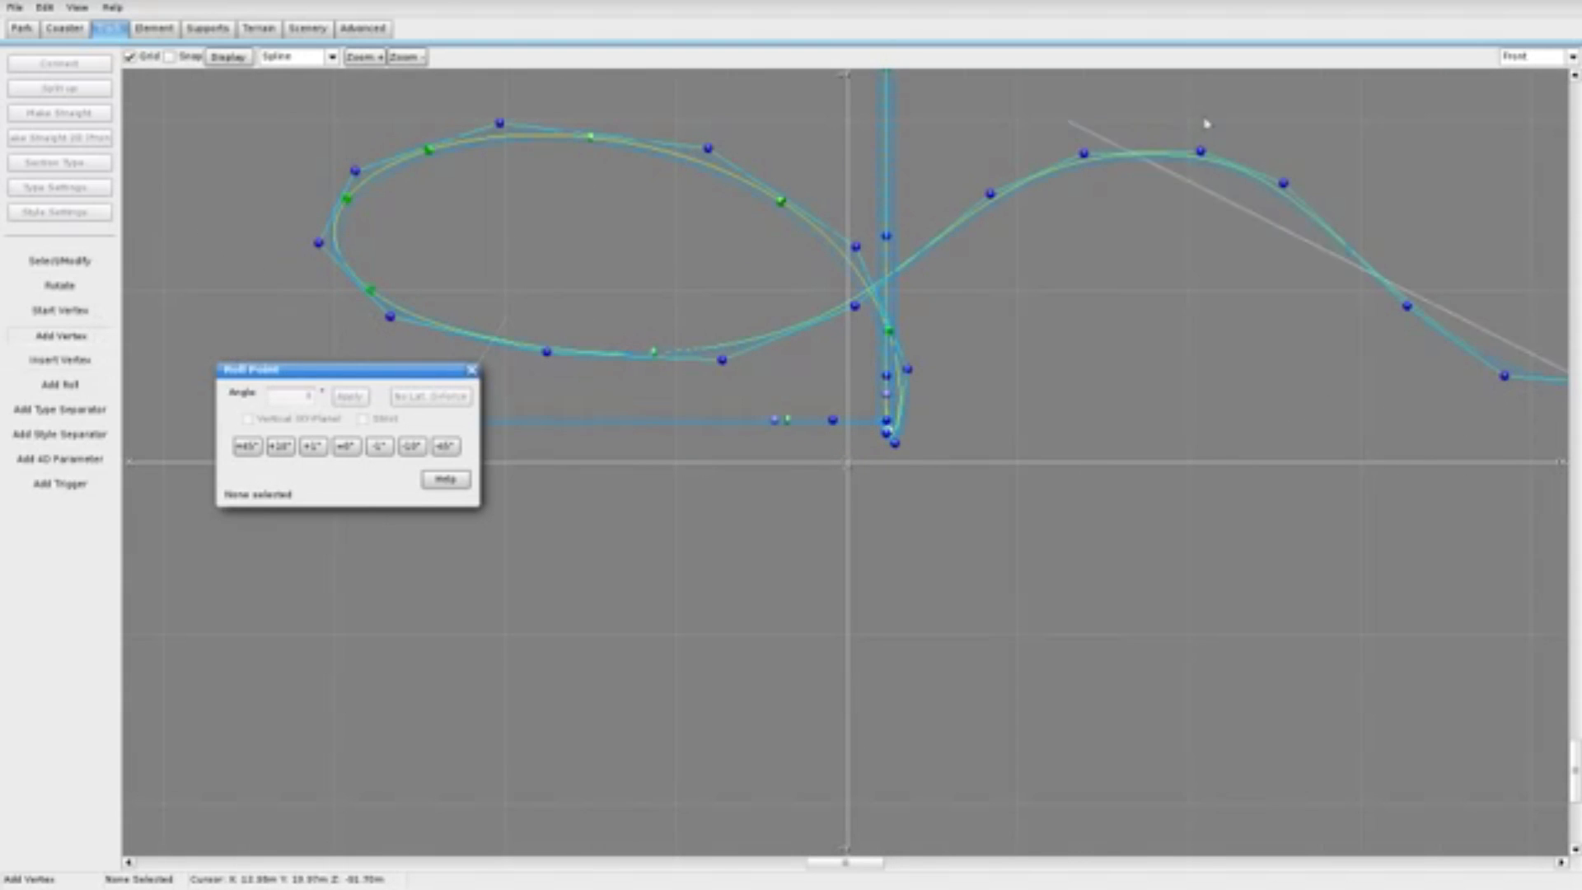
Step: Add a roll point on the climb of the new hill in the Perspective view
{"action": "left_click", "coordinate": [1532, 56]}
{"action": "left_click", "coordinate": [1520, 74]}
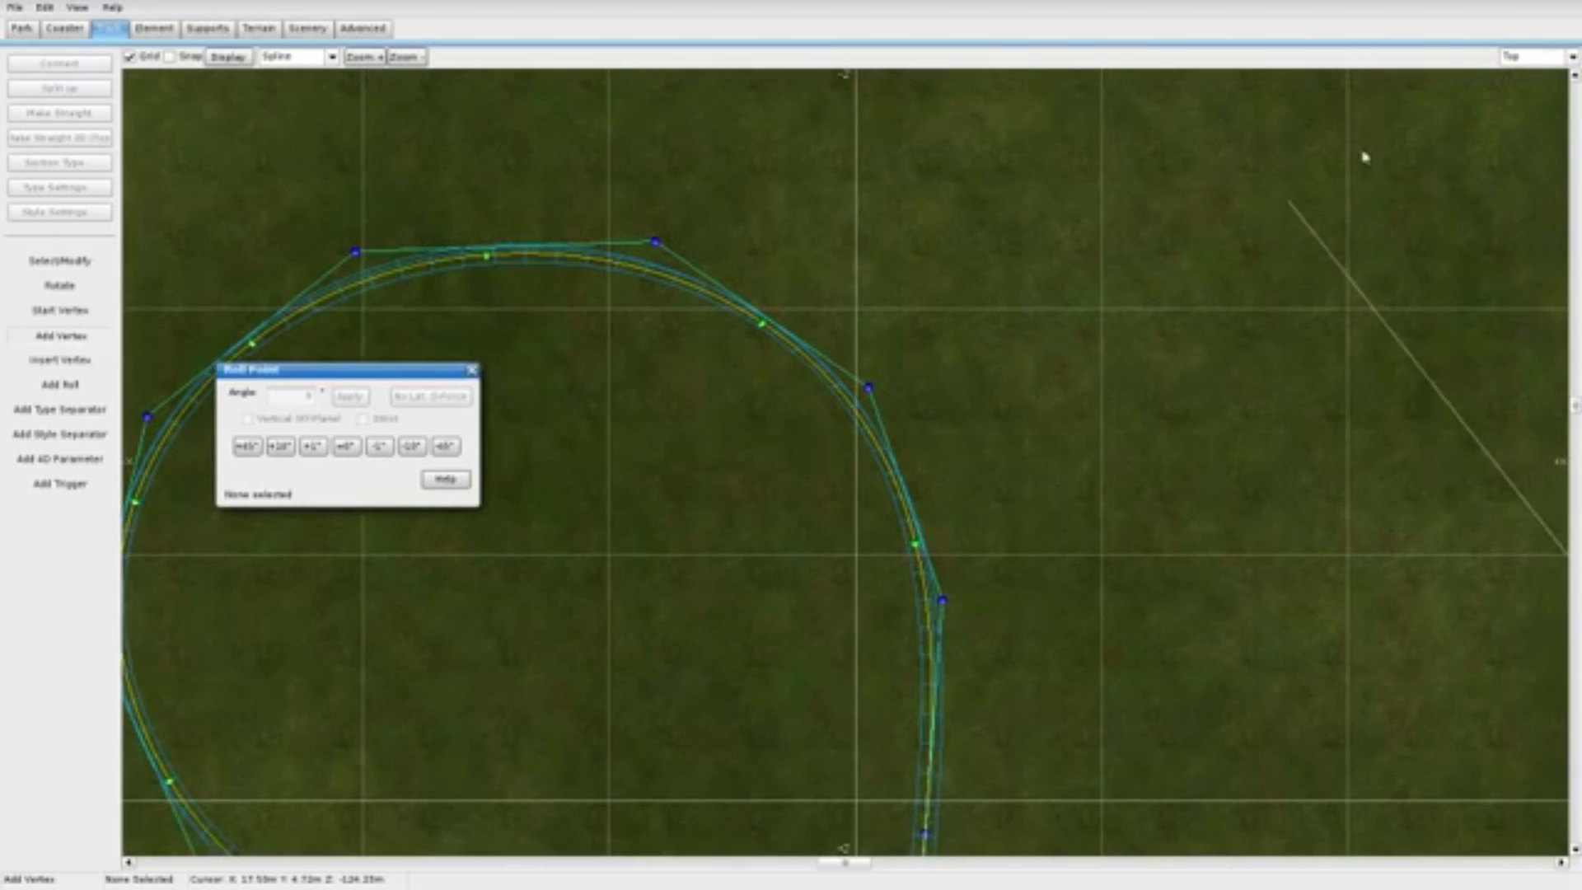
{"action": "left_click", "coordinate": [1532, 56]}
{"action": "left_click", "coordinate": [1516, 134]}
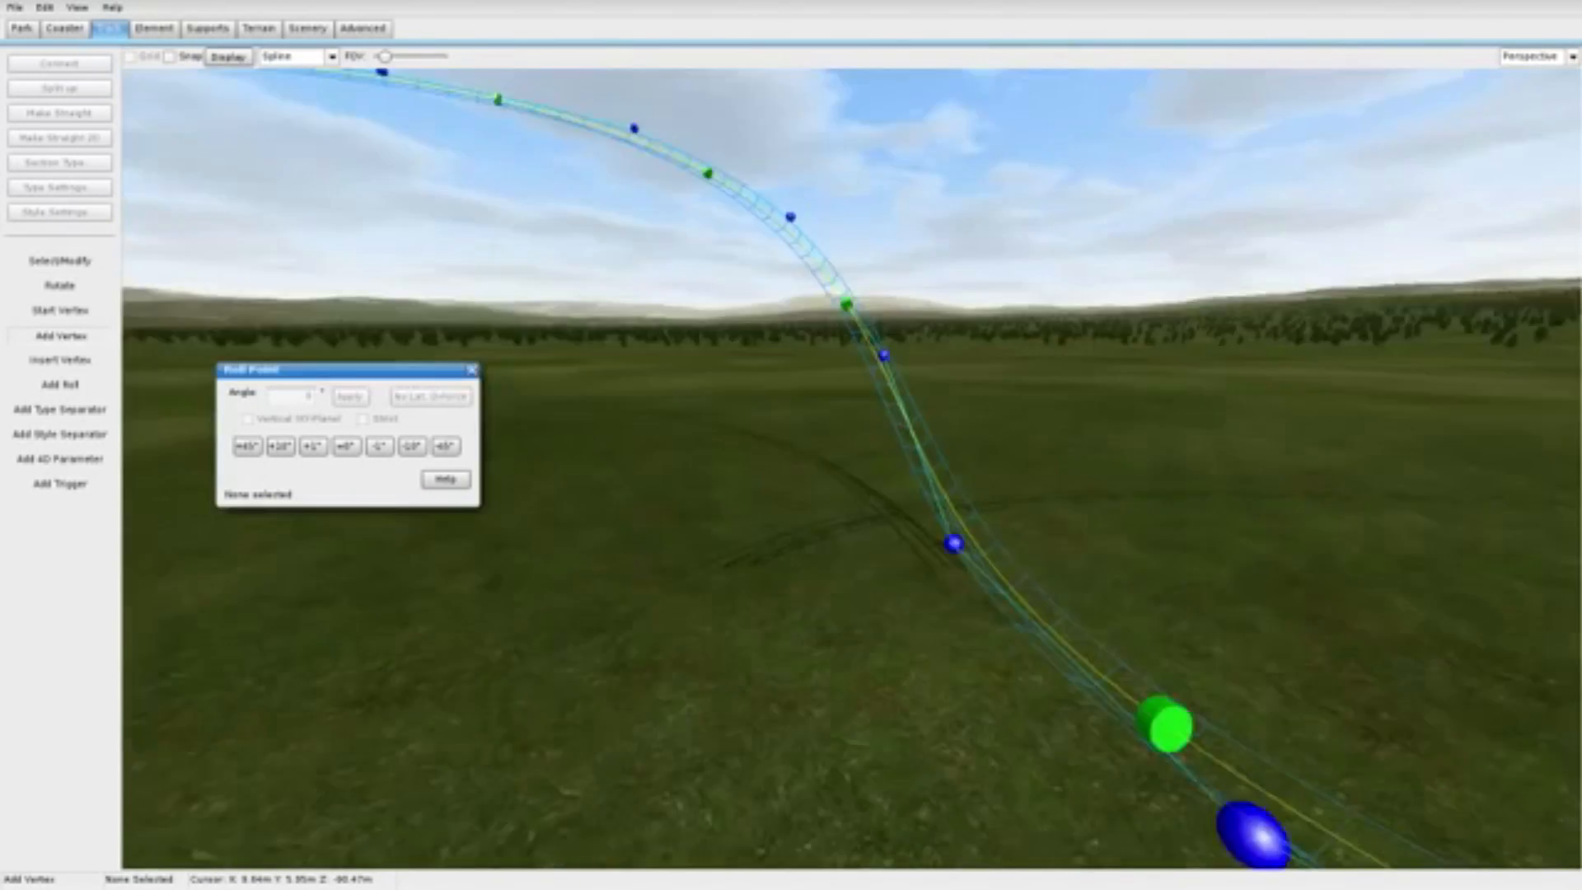
{"action": "right_click_drag", "start_coordinate": [852, 468], "coordinate": [709, 486]}
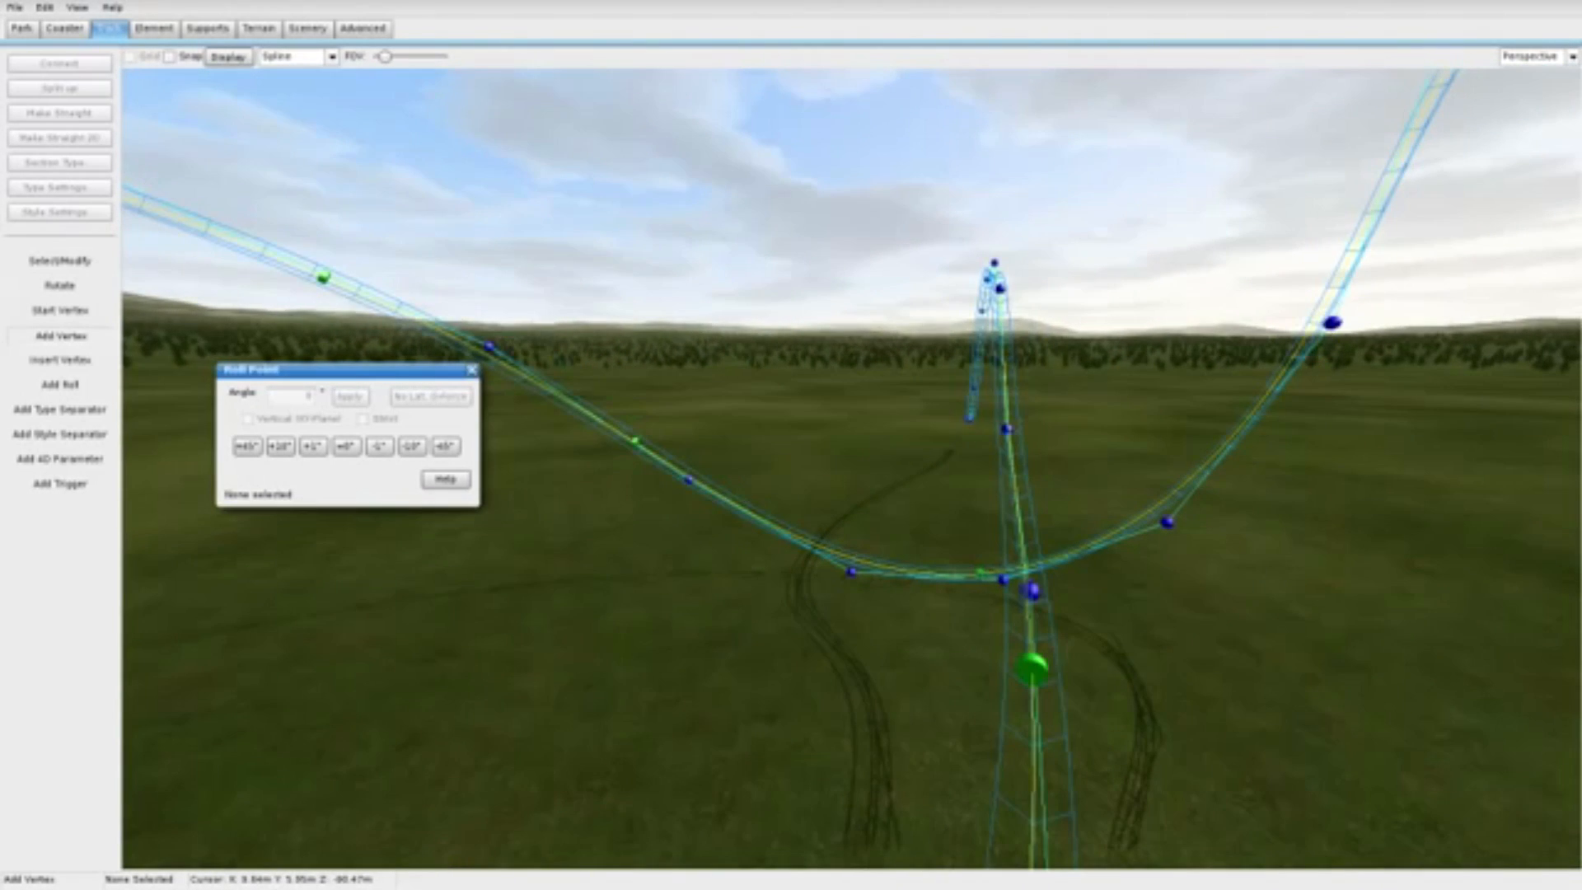
{"action": "left_click", "coordinate": [79, 384]}
{"action": "right_click_drag", "start_coordinate": [577, 494], "coordinate": [675, 520]}
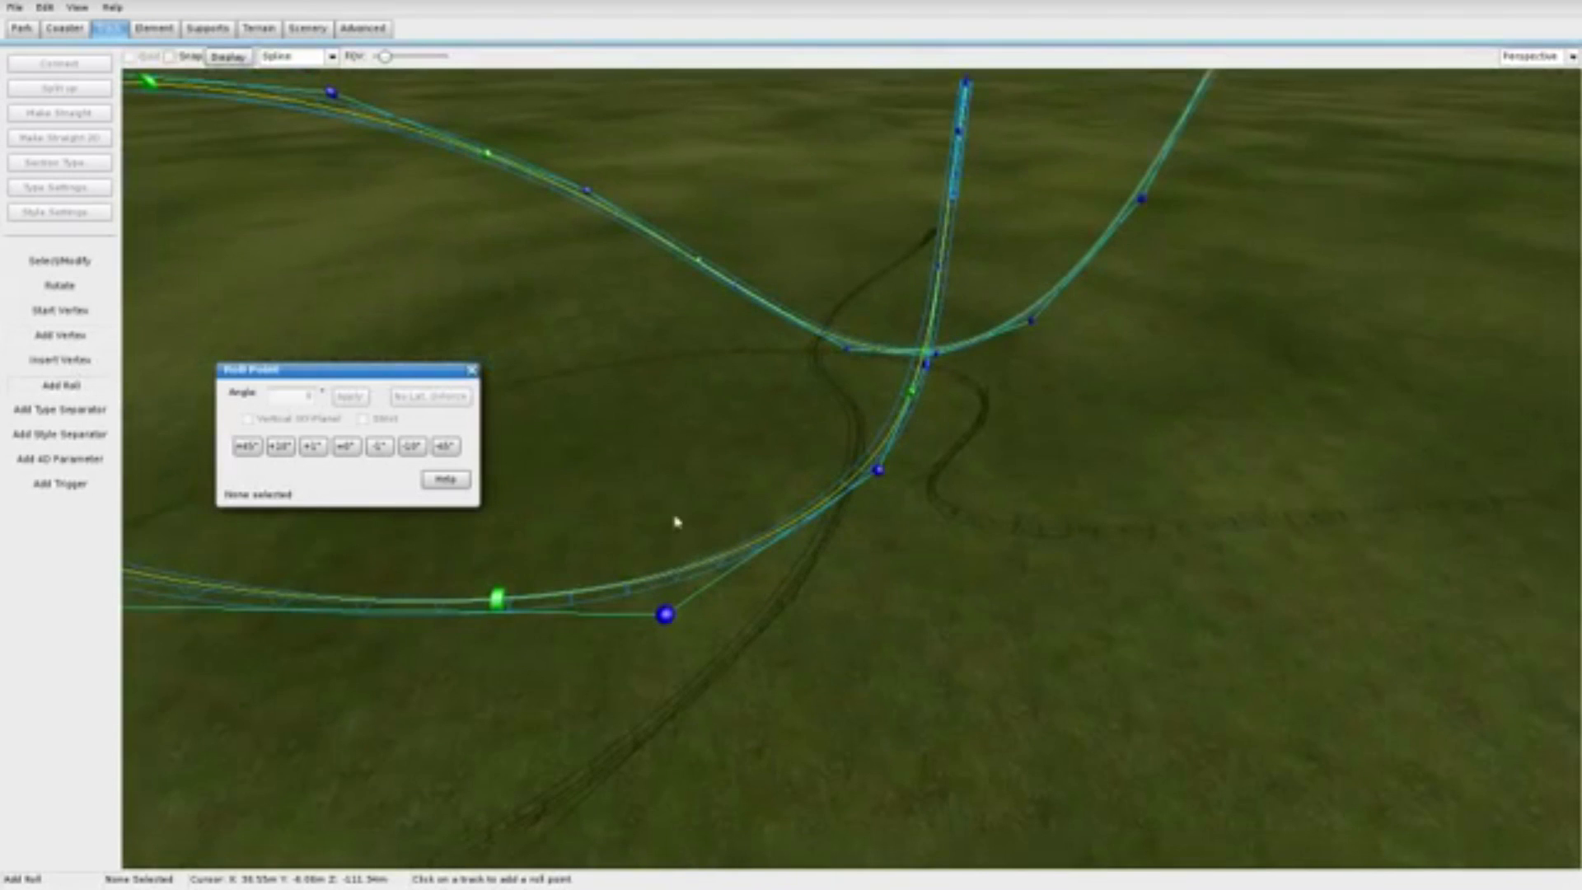
{"action": "left_click", "coordinate": [951, 235]}
{"action": "right_click_drag", "start_coordinate": [962, 258], "coordinate": [877, 270]}
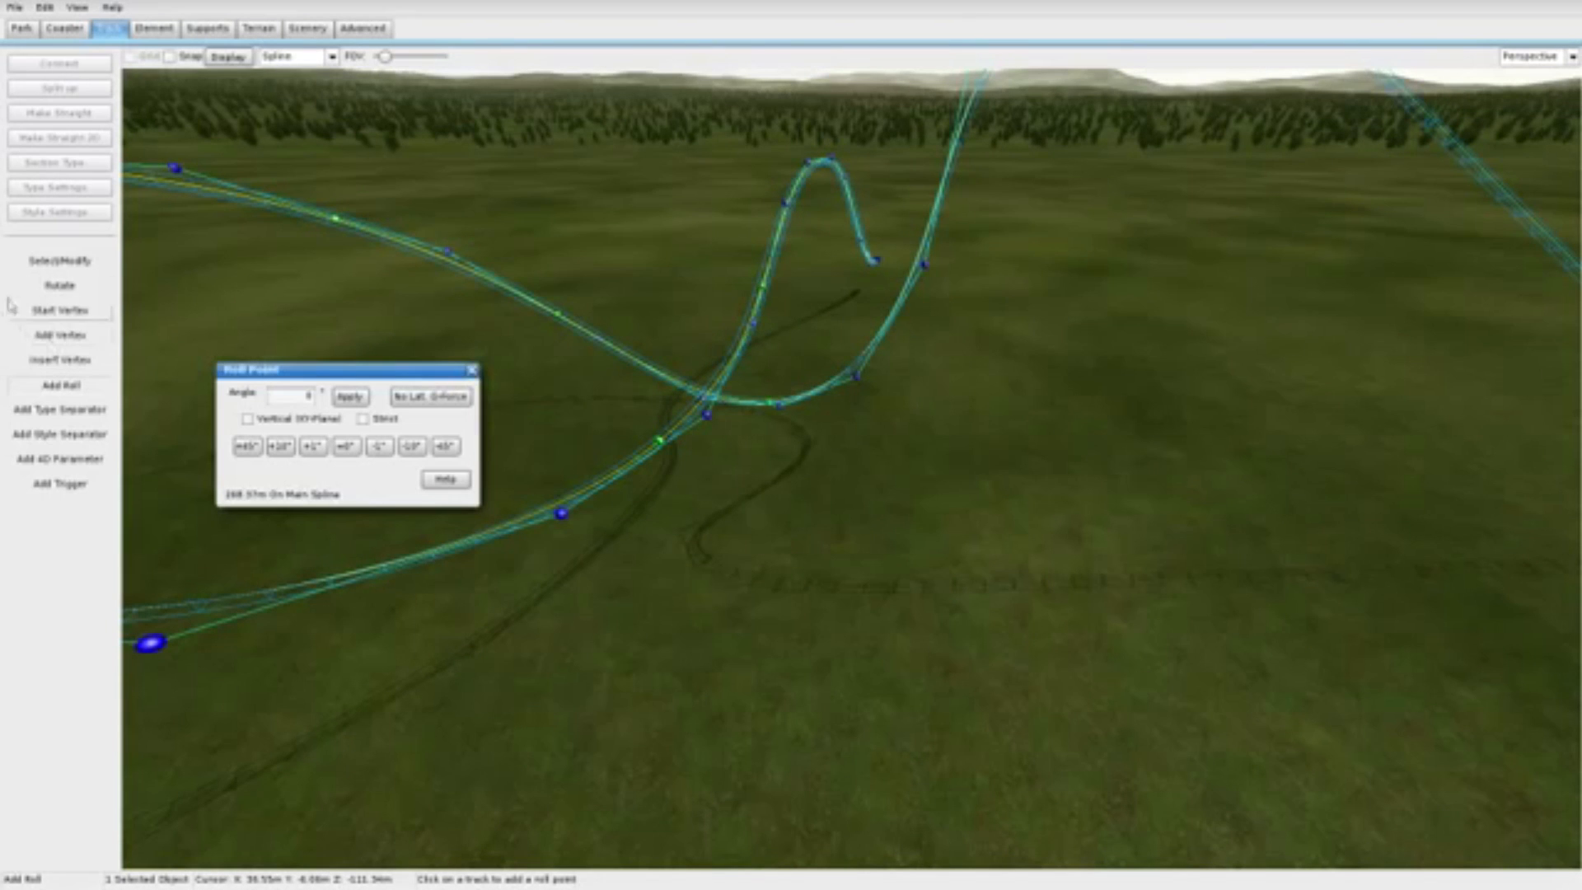
Step: Bank the track leading into the new hill for no lateral G-force and check the hill from several sides
{"action": "left_click", "coordinate": [60, 261]}
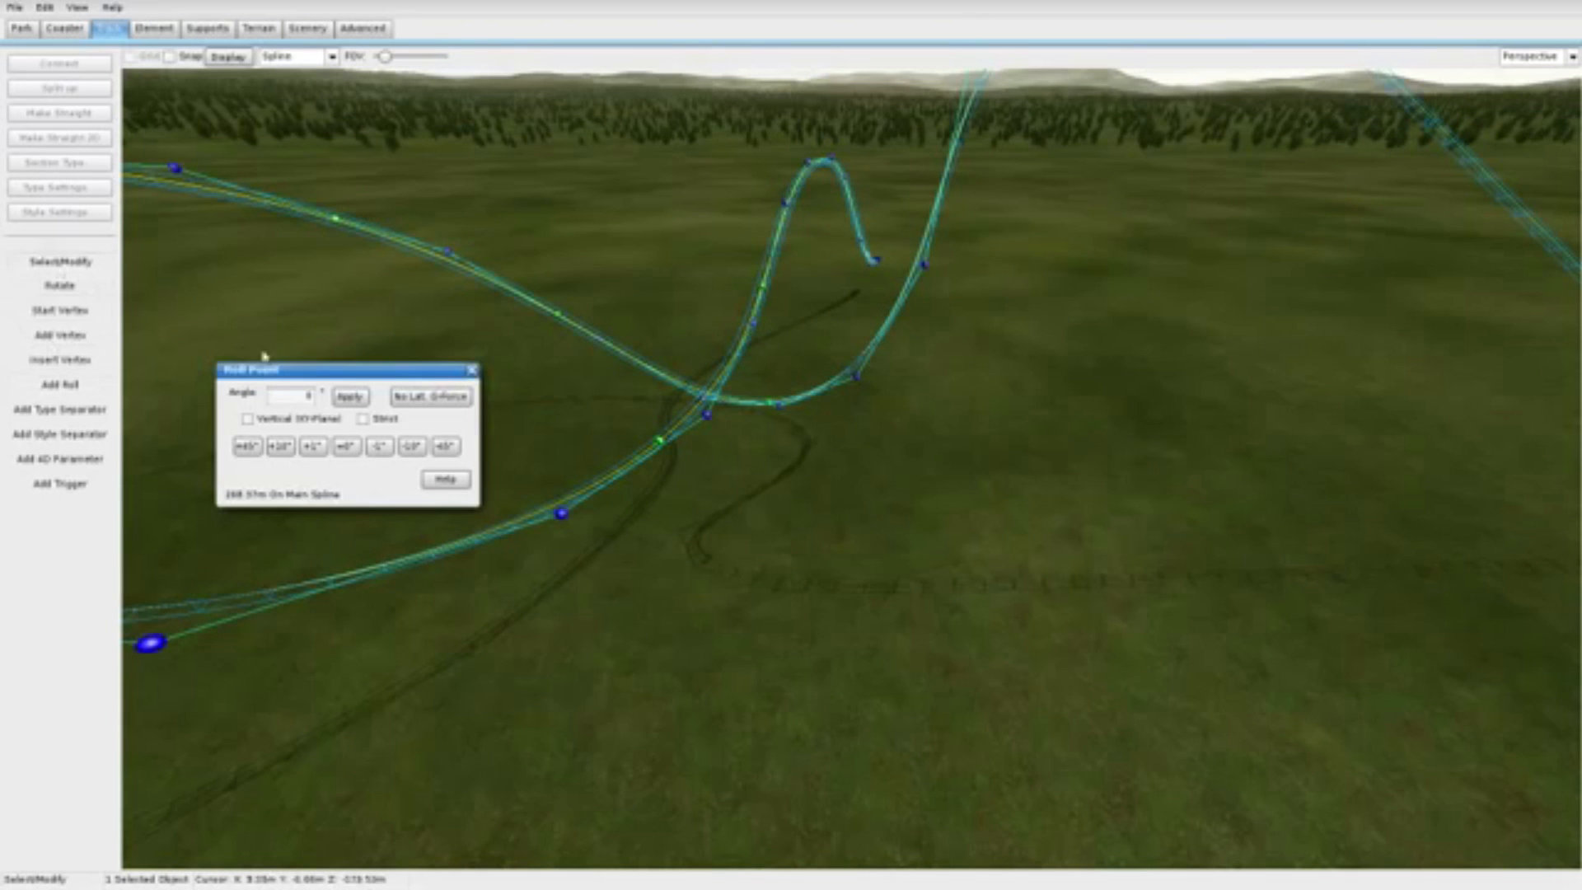
{"action": "left_click", "coordinate": [454, 402]}
{"action": "right_click_drag", "start_coordinate": [788, 486], "coordinate": [849, 402]}
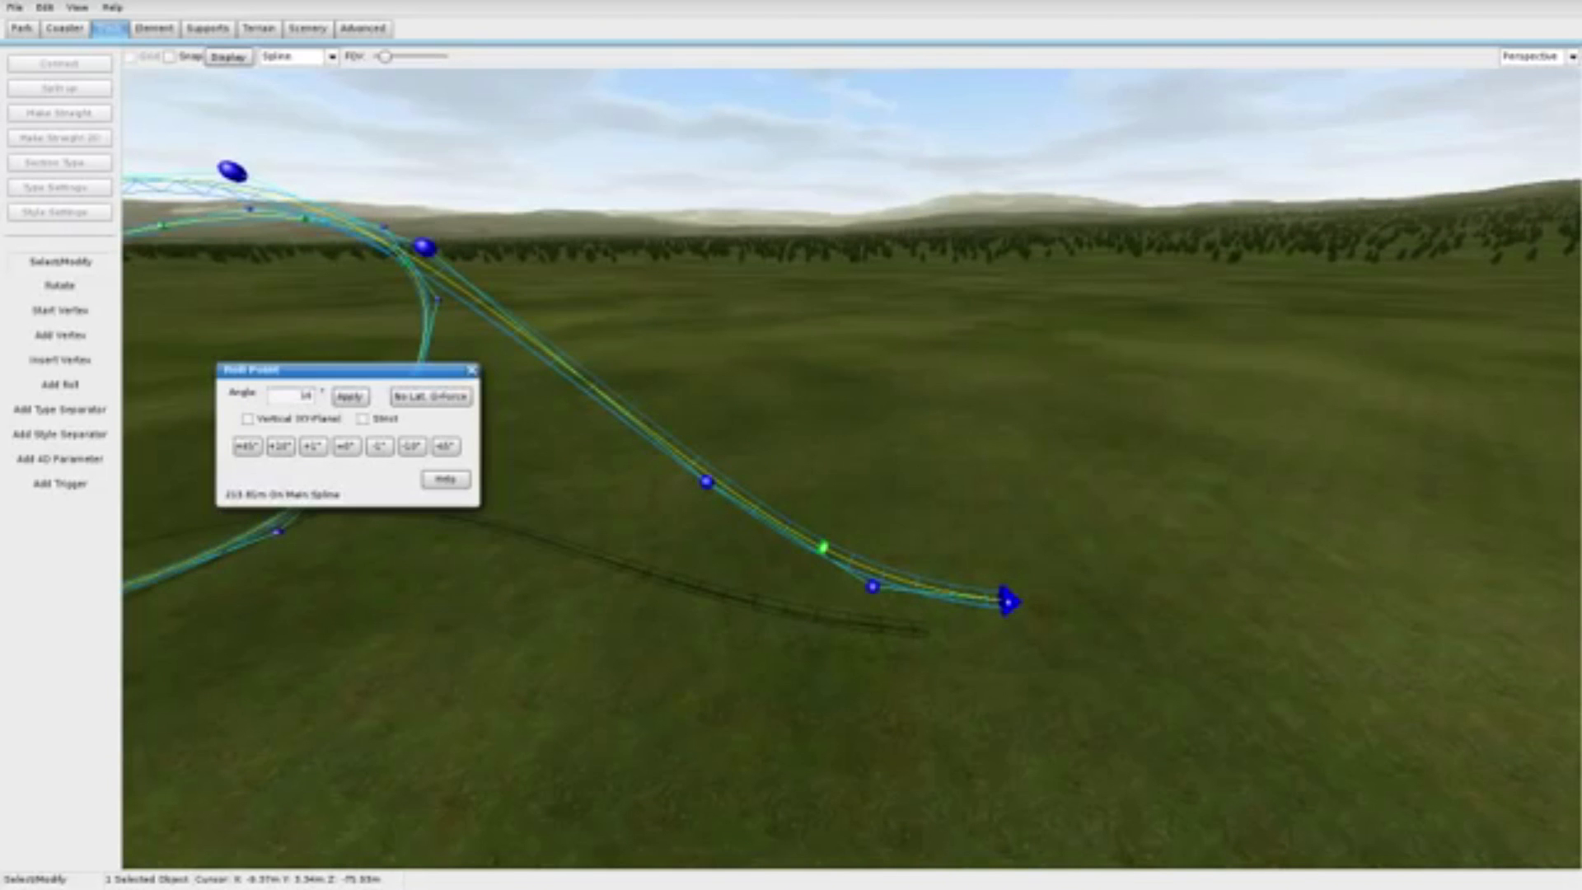
{"action": "right_click_drag", "start_coordinate": [848, 402], "coordinate": [988, 469]}
{"action": "scroll", "coordinate": [804, 482], "scroll_direction": "down", "scroll_amount": 8}
{"action": "scroll", "coordinate": [852, 468], "scroll_direction": "up", "scroll_amount": 3}
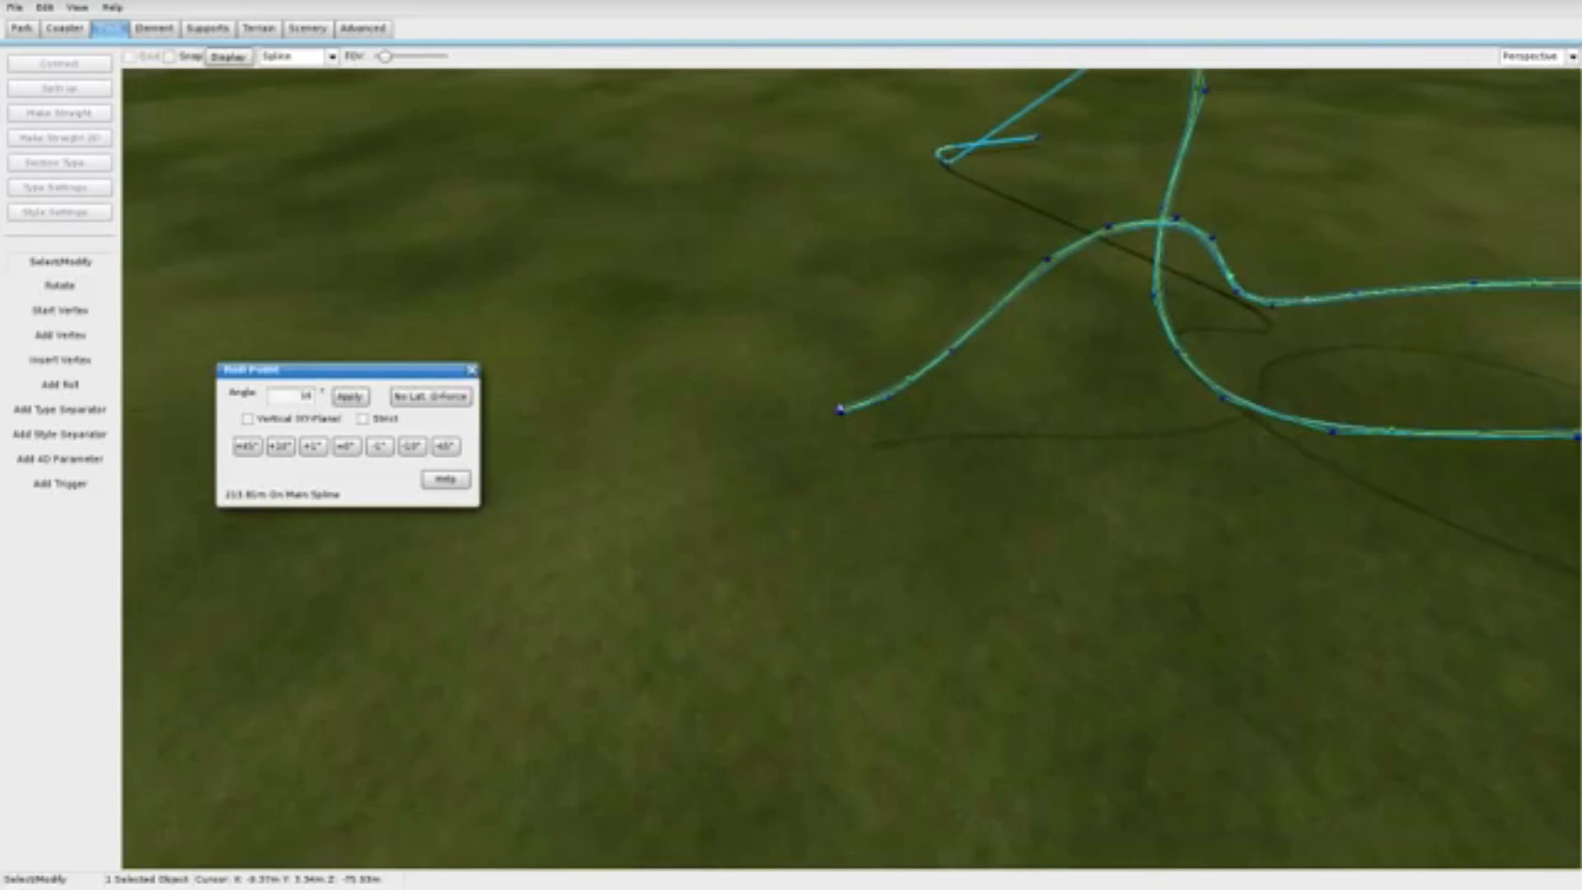
{"action": "right_click_drag", "start_coordinate": [1351, 276], "coordinate": [1342, 144]}
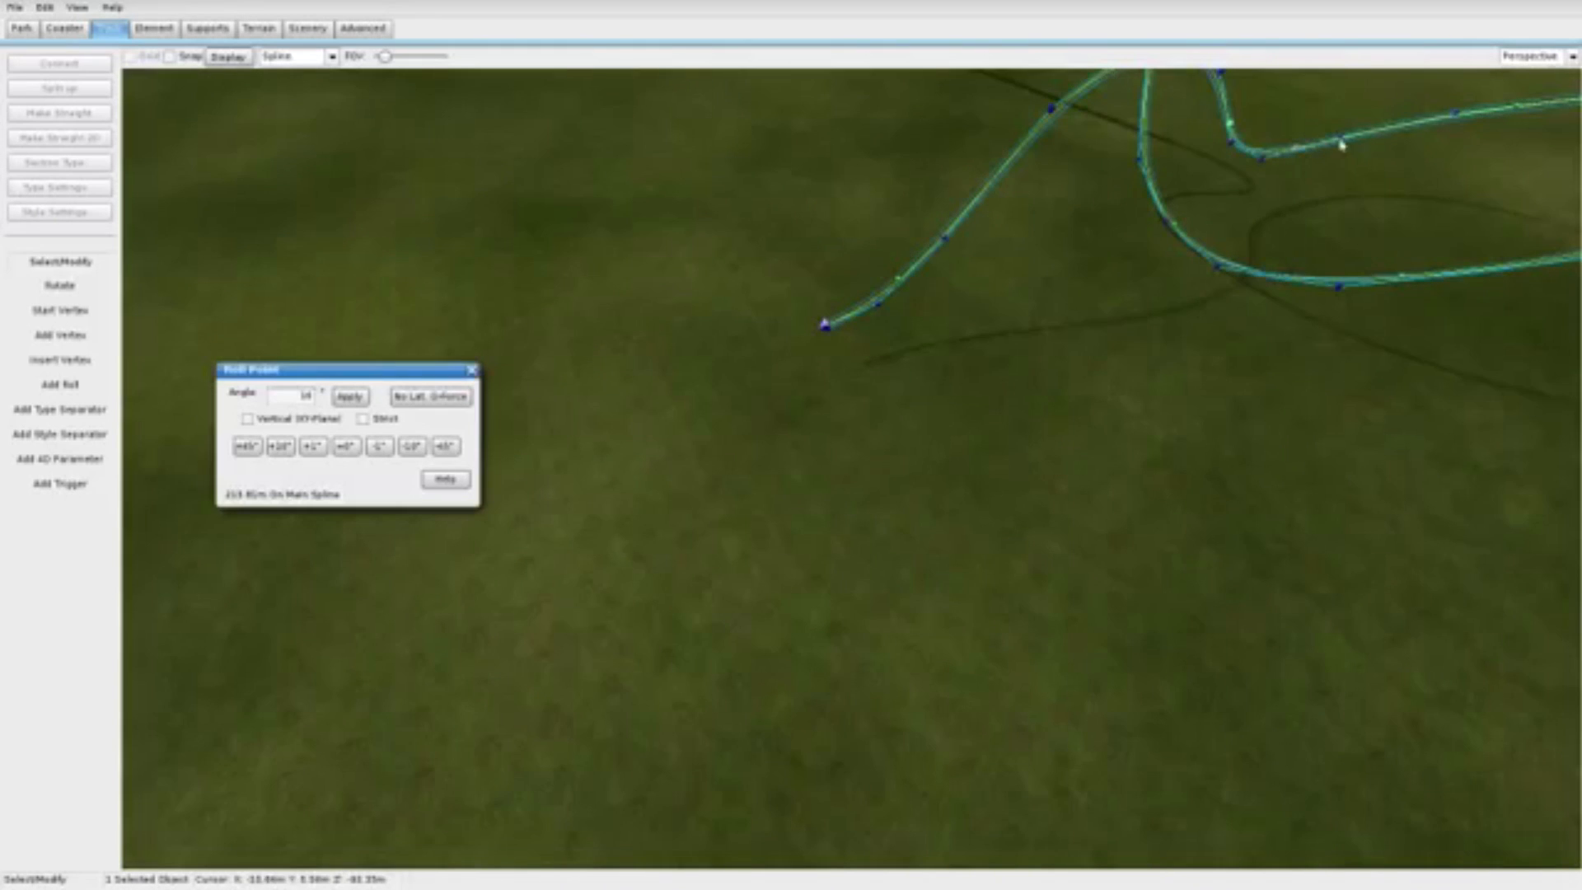
Step: Extend the track beyond the hill in the Top view with vertices curving through a wide right turn
{"action": "left_click", "coordinate": [1504, 58]}
{"action": "left_click", "coordinate": [1498, 90]}
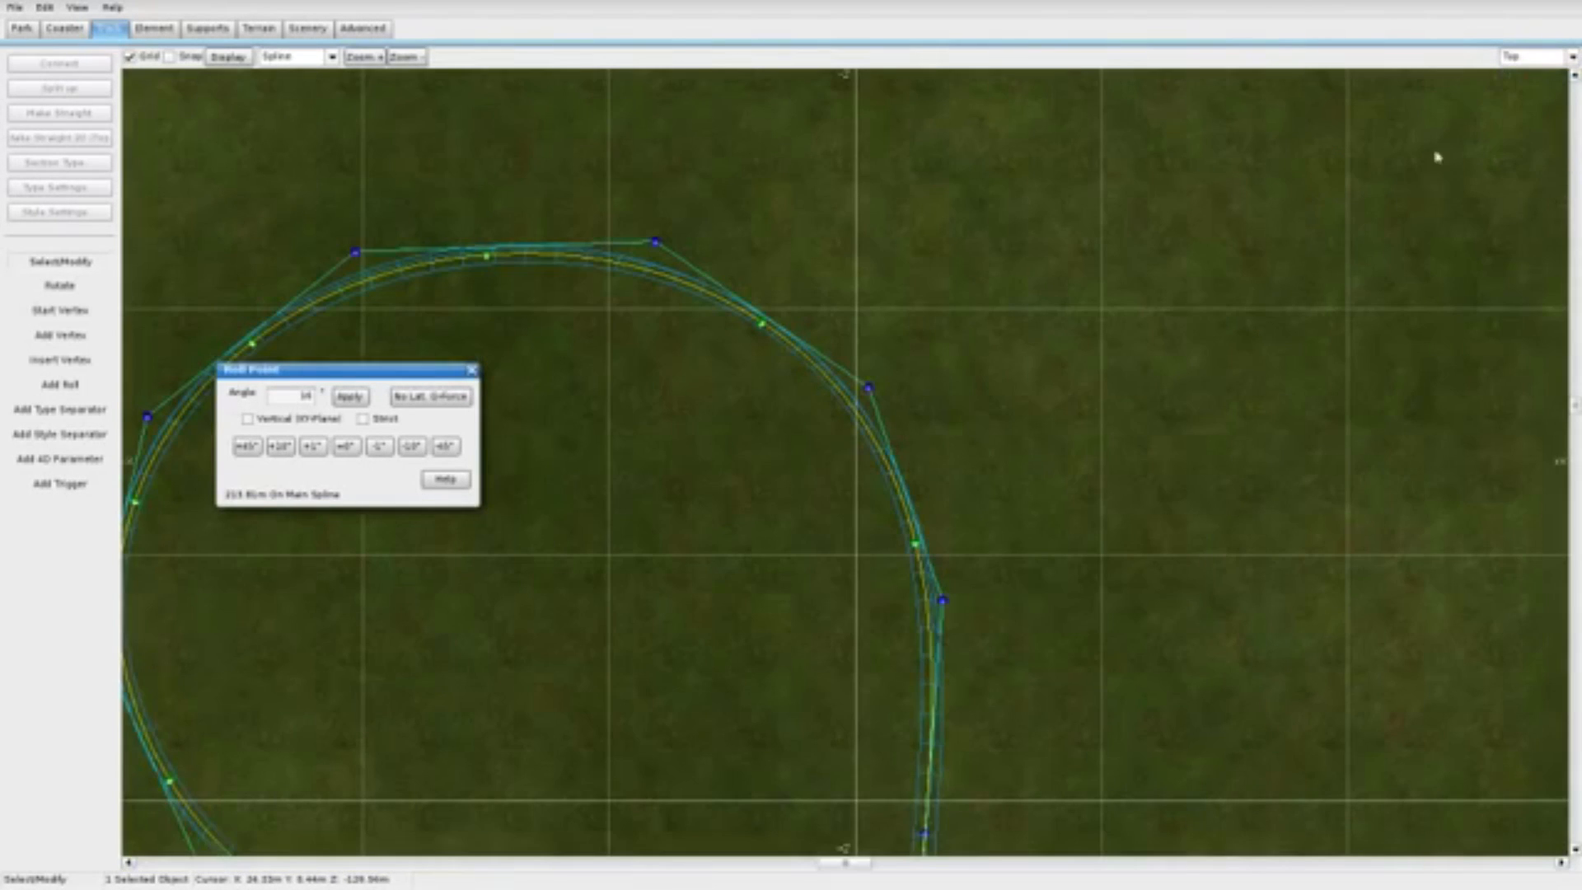
{"action": "right_click_drag", "start_coordinate": [1328, 262], "coordinate": [1331, 272]}
{"action": "right_click_drag", "start_coordinate": [1437, 400], "coordinate": [1149, 219]}
{"action": "right_click_drag", "start_coordinate": [1244, 618], "coordinate": [775, 268]}
{"action": "right_click_drag", "start_coordinate": [979, 484], "coordinate": [755, 415]}
{"action": "left_click", "coordinate": [862, 396]}
{"action": "scroll", "coordinate": [862, 398], "scroll_direction": "down", "scroll_amount": 4}
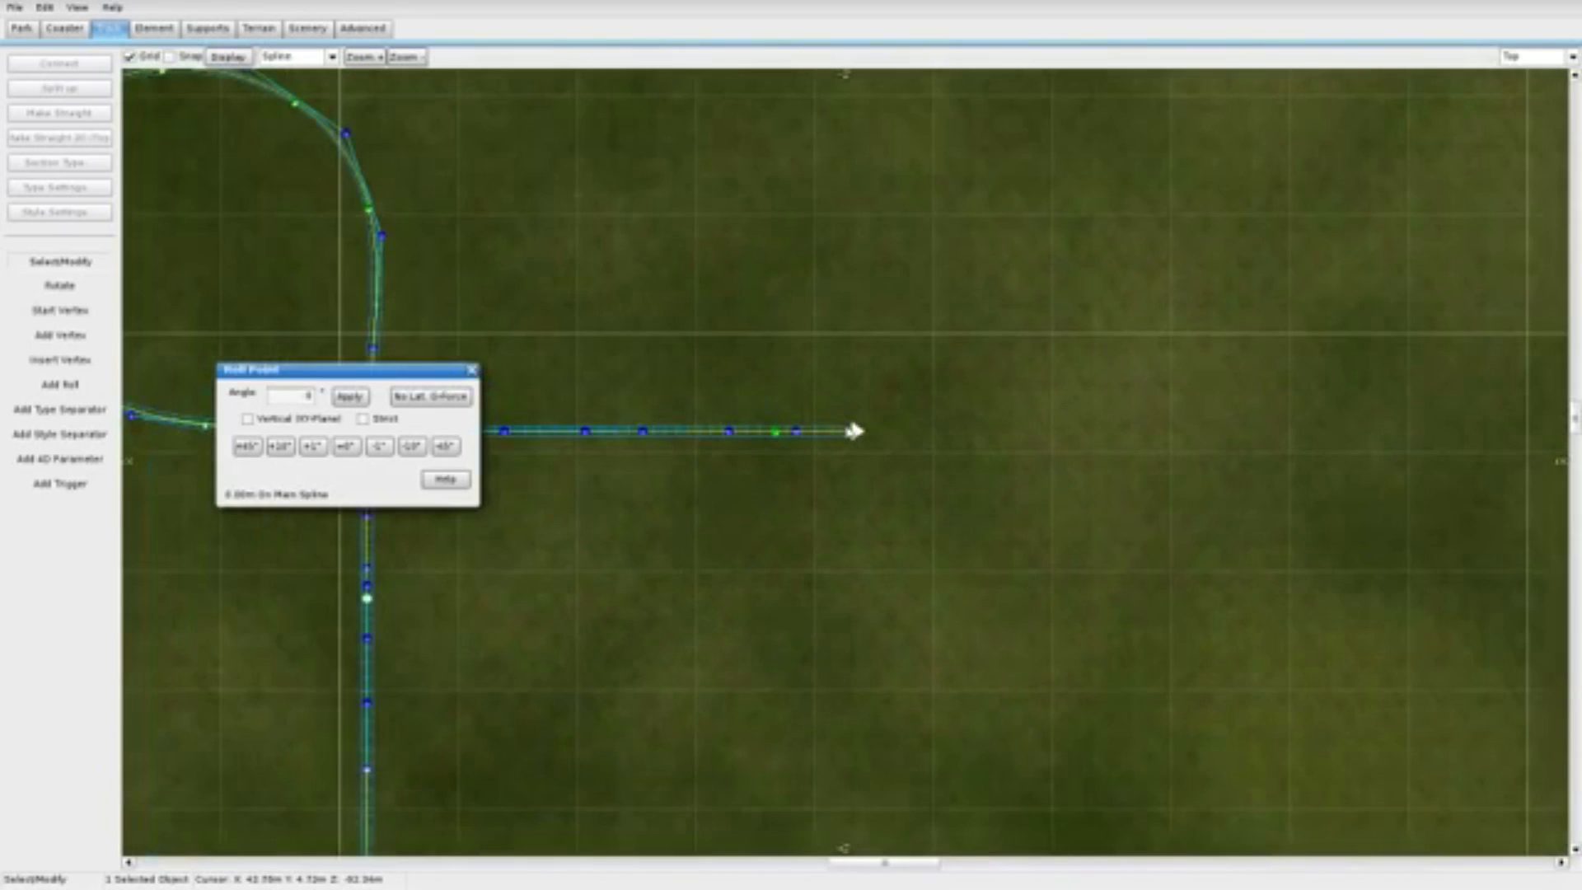
{"action": "left_click", "coordinate": [41, 384]}
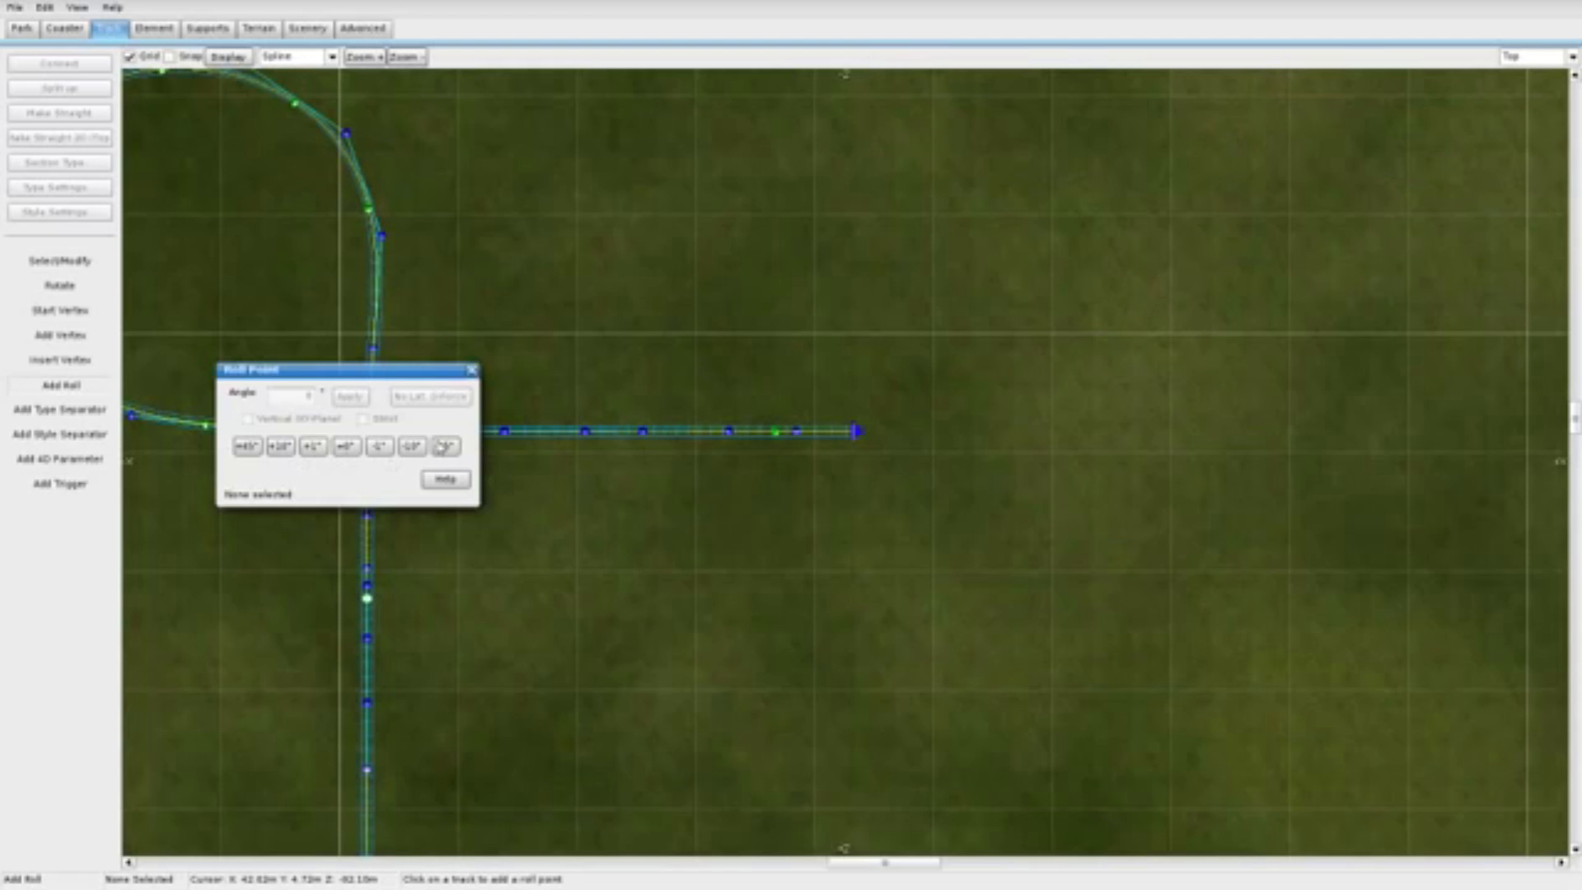
{"action": "left_click", "coordinate": [66, 328]}
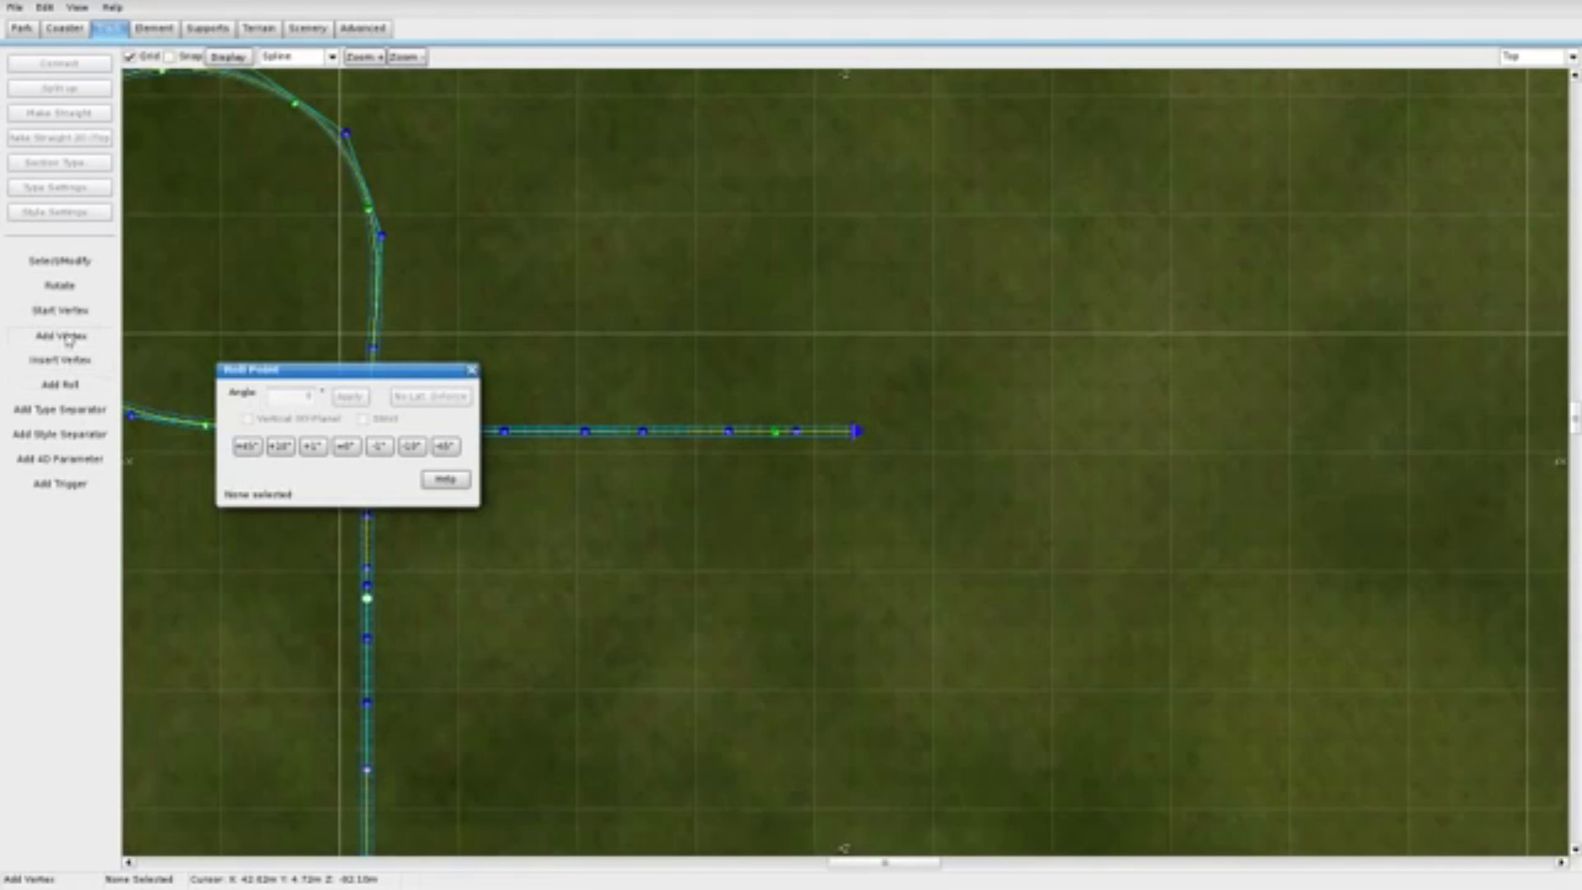
{"action": "scroll", "coordinate": [935, 468], "scroll_direction": "down", "scroll_amount": 2}
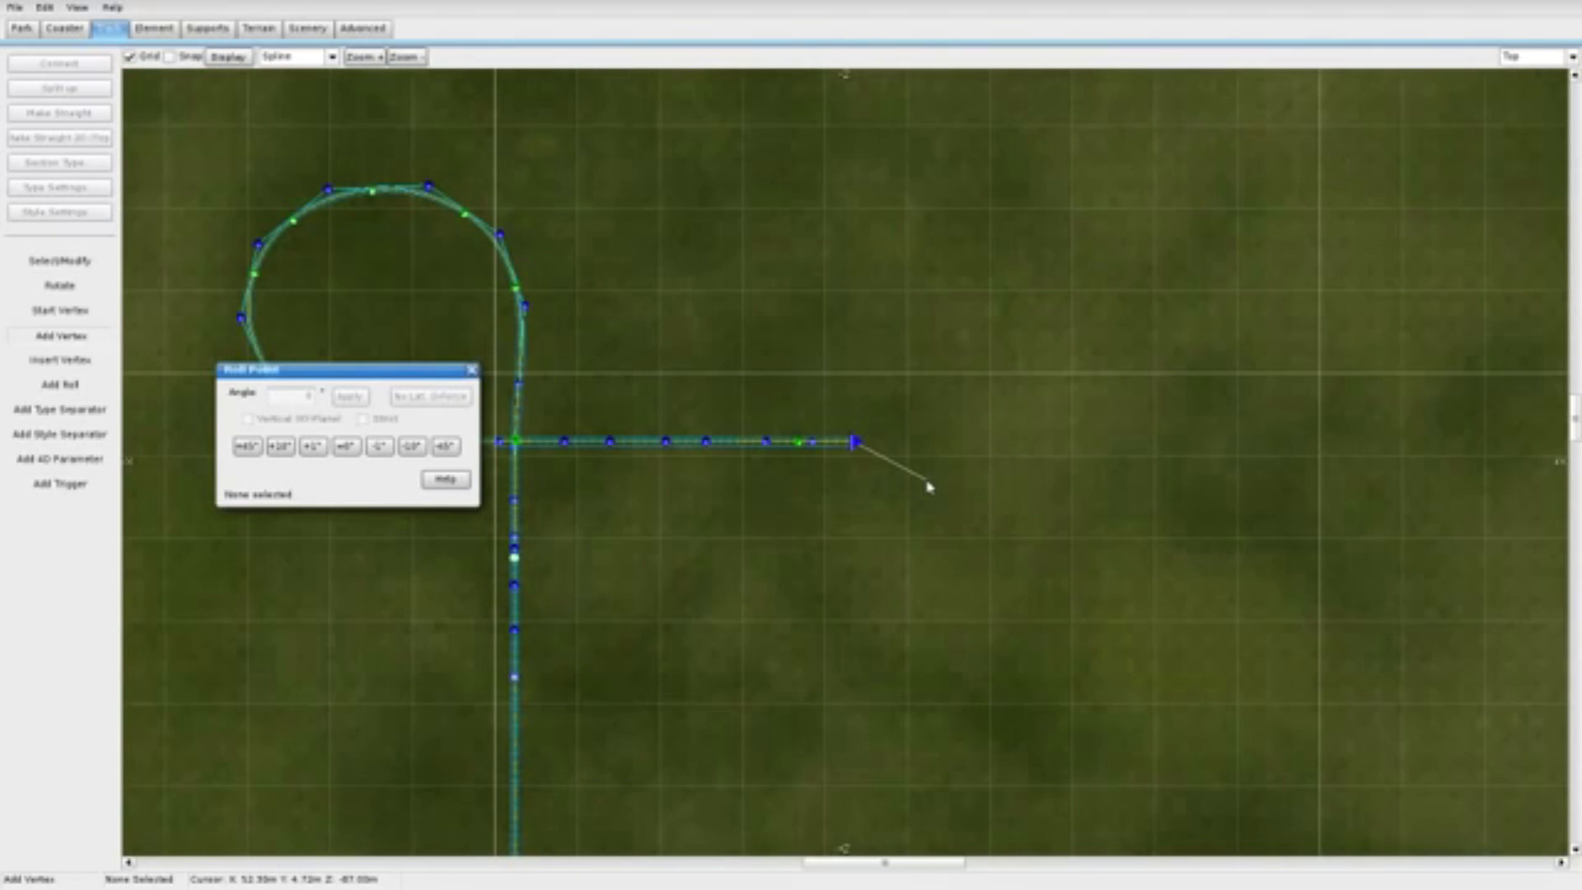
{"action": "scroll", "coordinate": [927, 469], "scroll_direction": "down", "scroll_amount": 3}
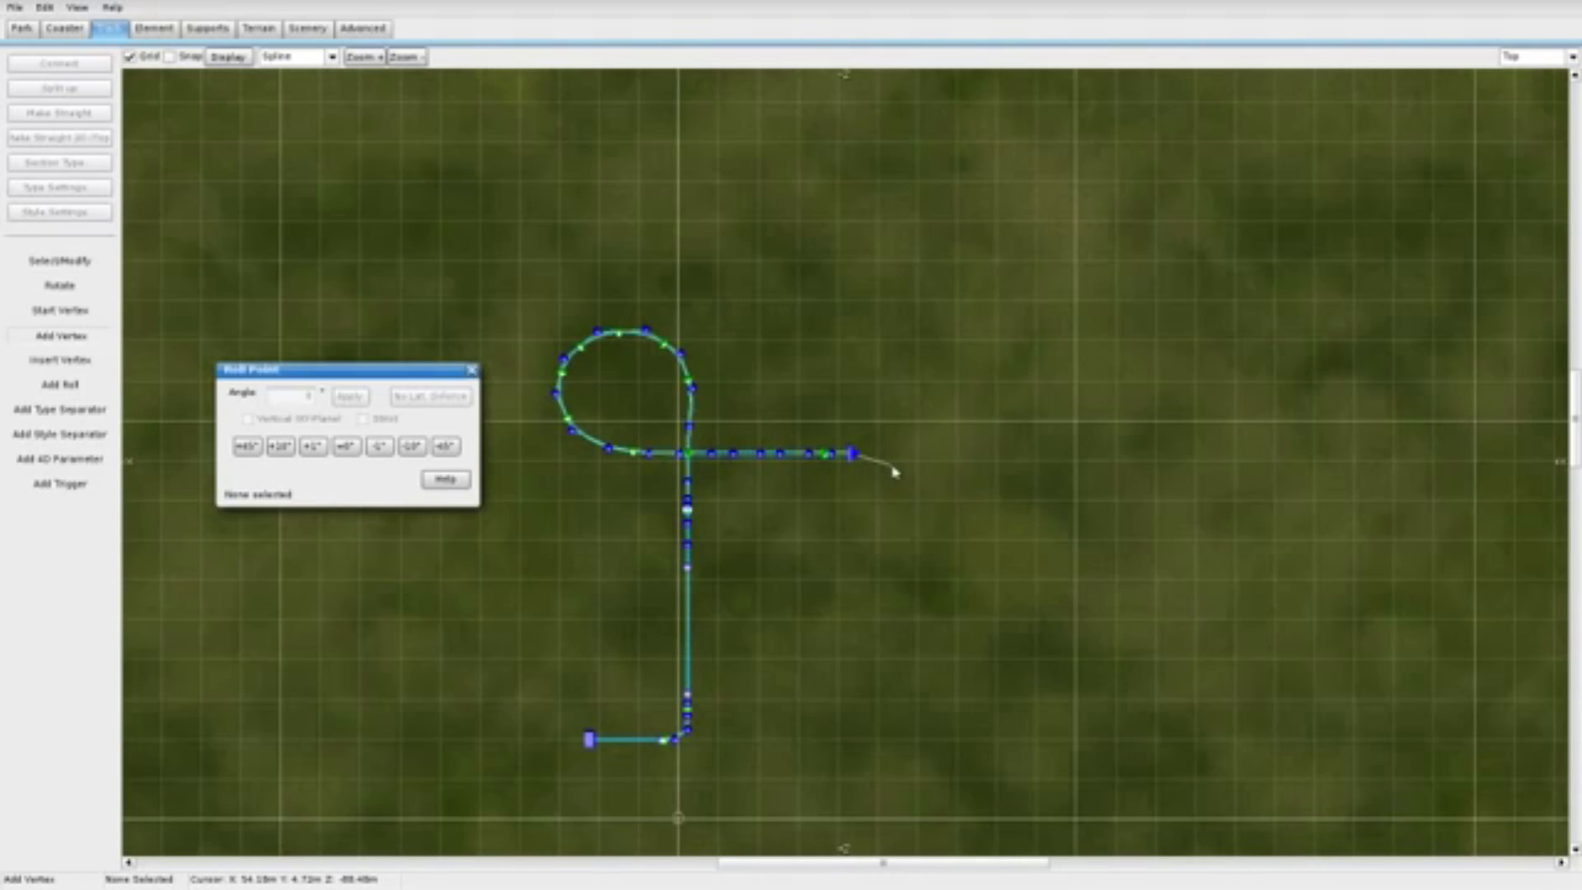
{"action": "left_click", "coordinate": [904, 552]}
{"action": "left_click", "coordinate": [847, 577]}
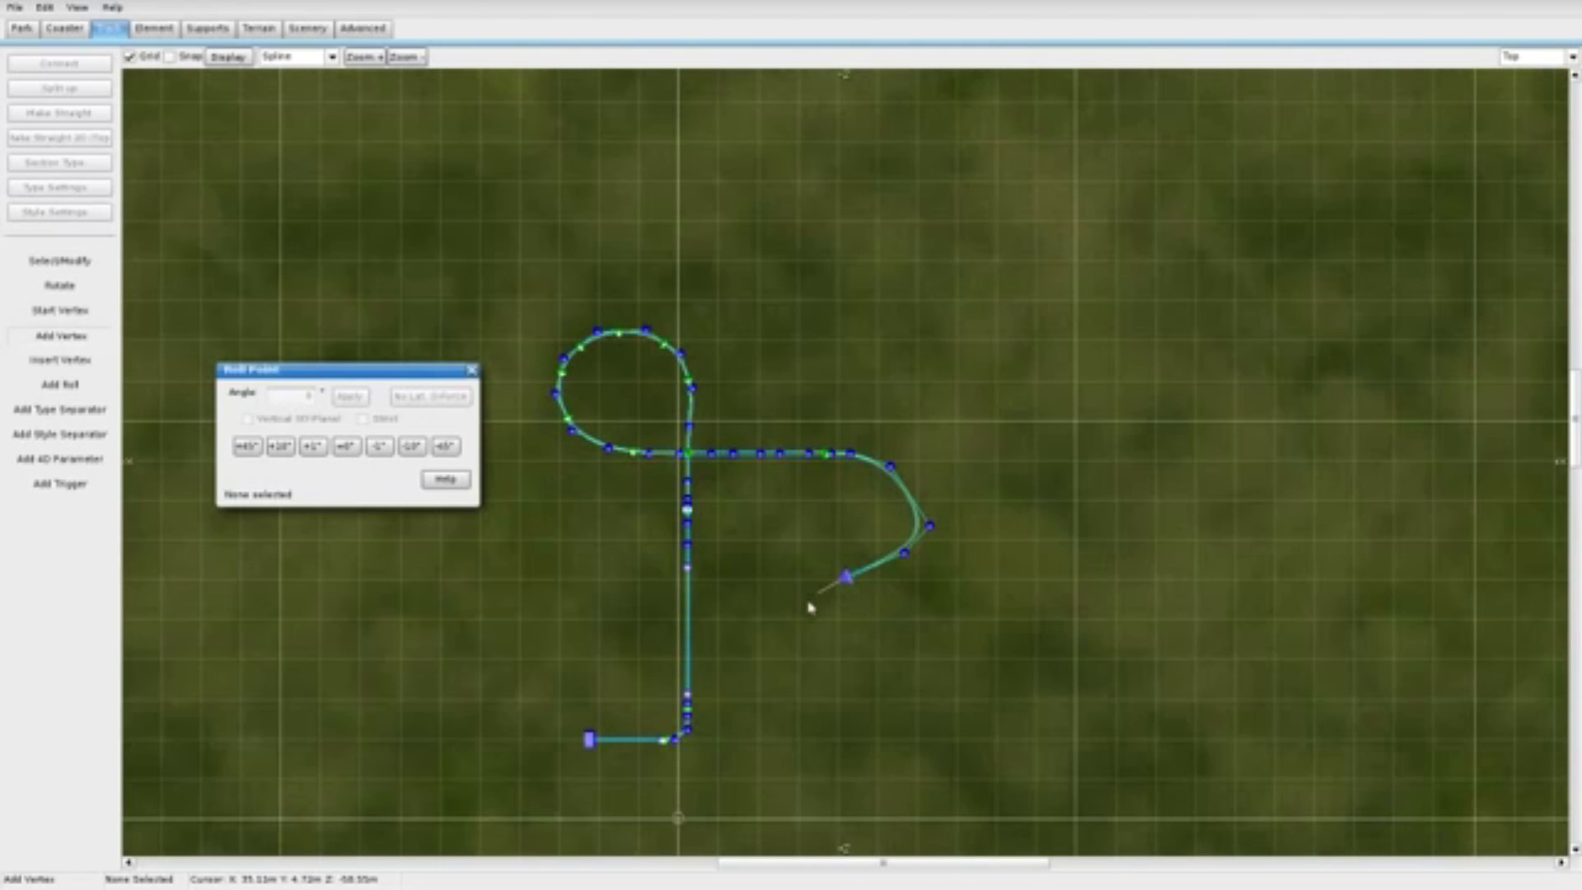
Step: Continue the track with vertices winding back toward the start and a final run parallel to the starting section
{"action": "left_click", "coordinate": [806, 607]}
{"action": "left_click", "coordinate": [797, 660]}
{"action": "left_click", "coordinate": [824, 701]}
{"action": "left_click", "coordinate": [840, 751]}
{"action": "left_click", "coordinate": [788, 813]}
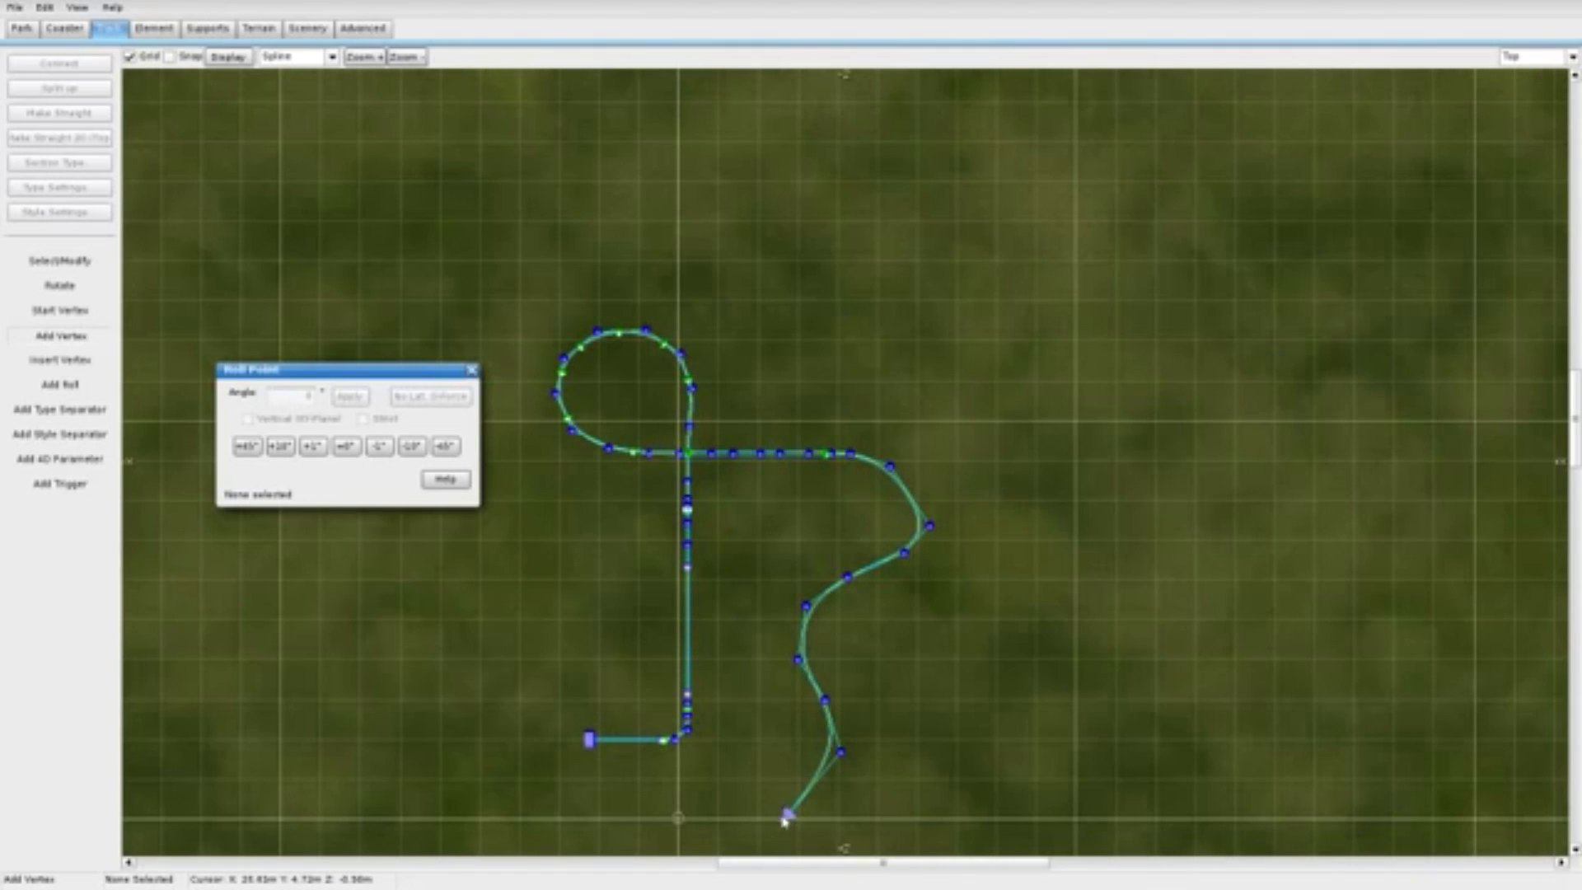
{"action": "left_click", "coordinate": [742, 819]}
{"action": "left_click", "coordinate": [663, 822]}
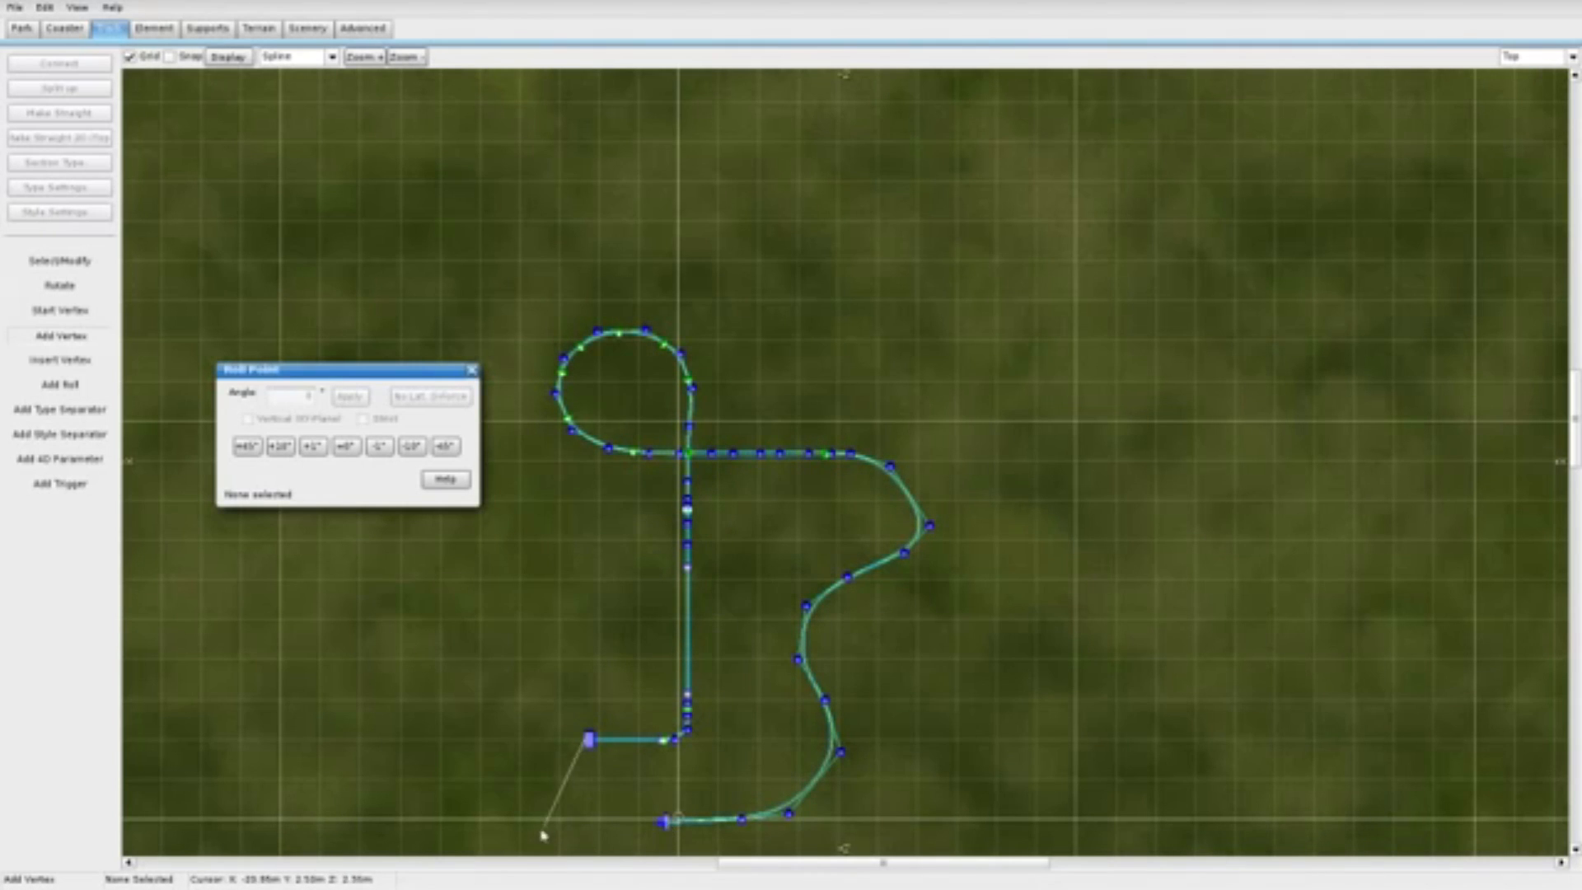
{"action": "left_click", "coordinate": [598, 823]}
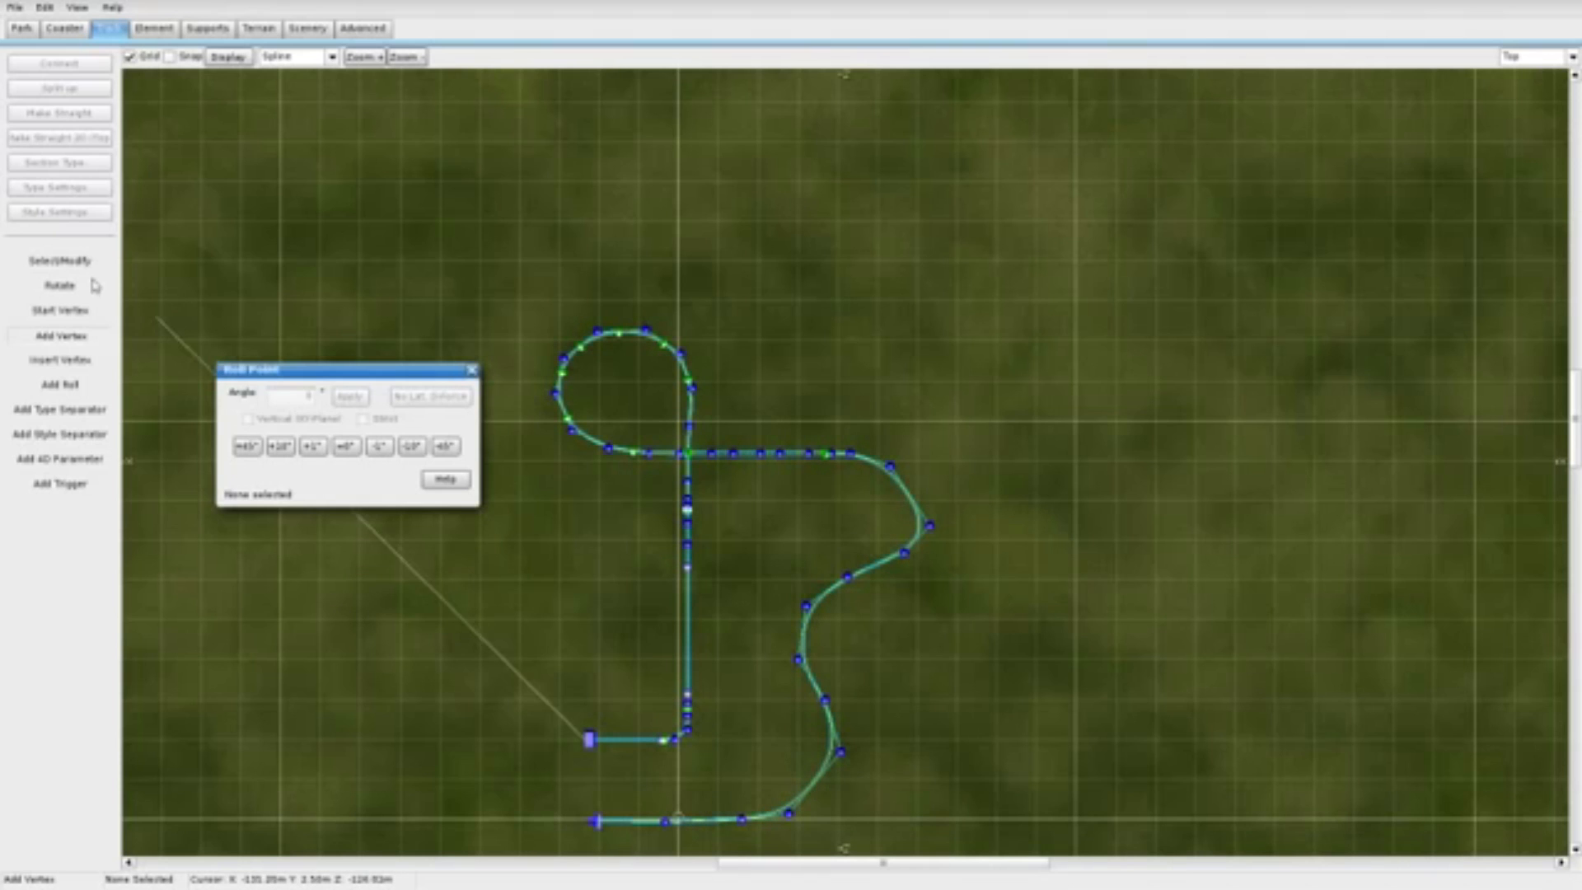
Step: Align the last vertices of the final run and pull the track end outward, past the beginning of the starting section
{"action": "key", "text": "Escape"}
{"action": "left_click", "coordinate": [665, 823]}
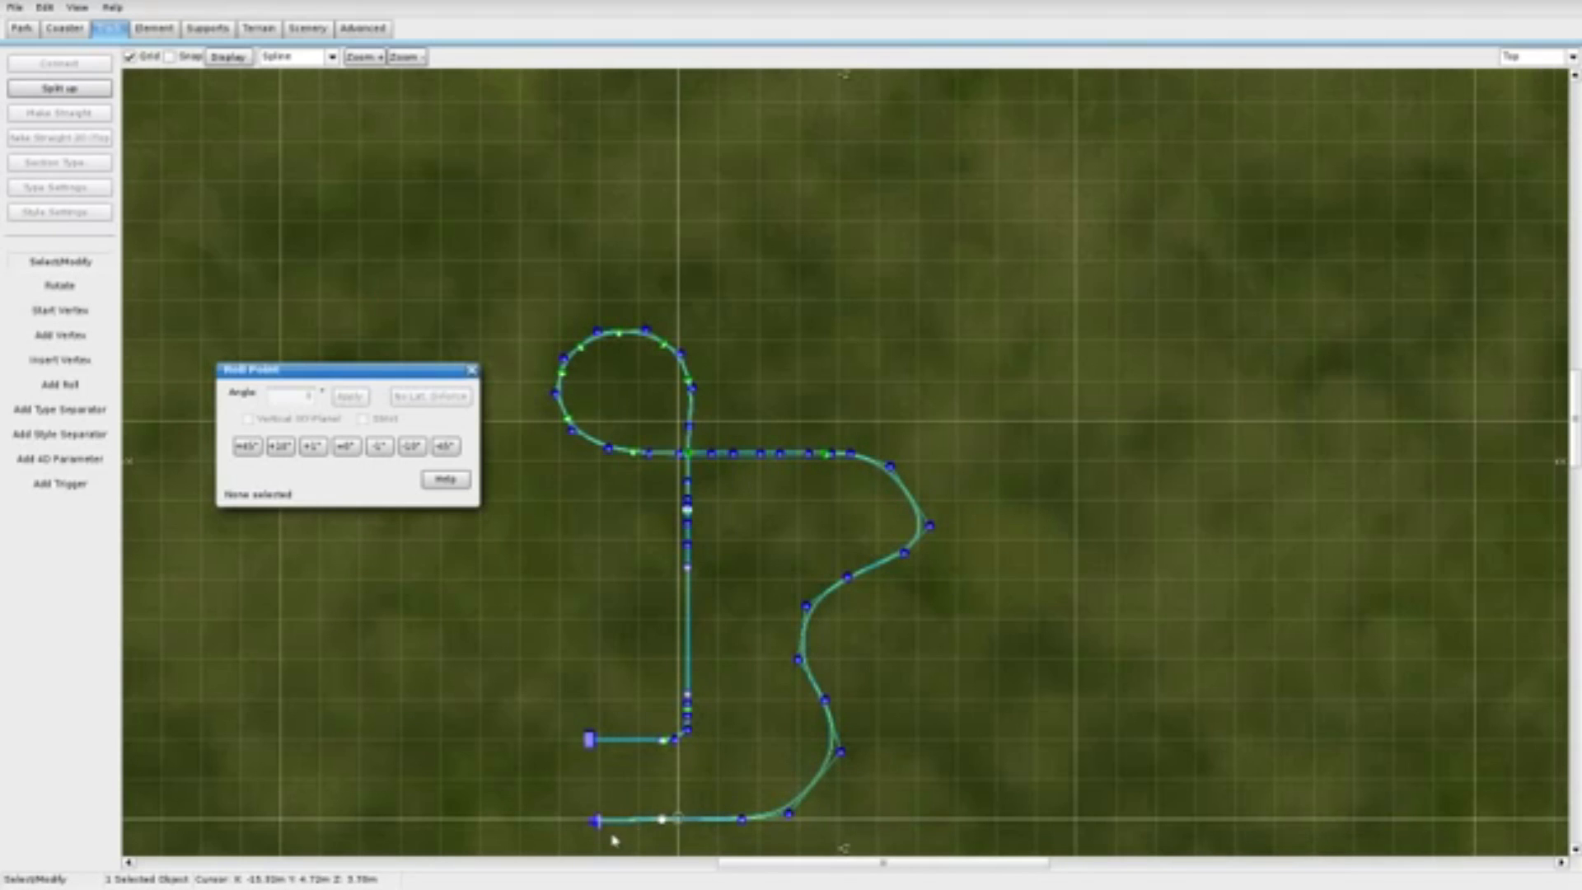
{"action": "left_click_drag", "start_coordinate": [591, 818], "coordinate": [508, 818]}
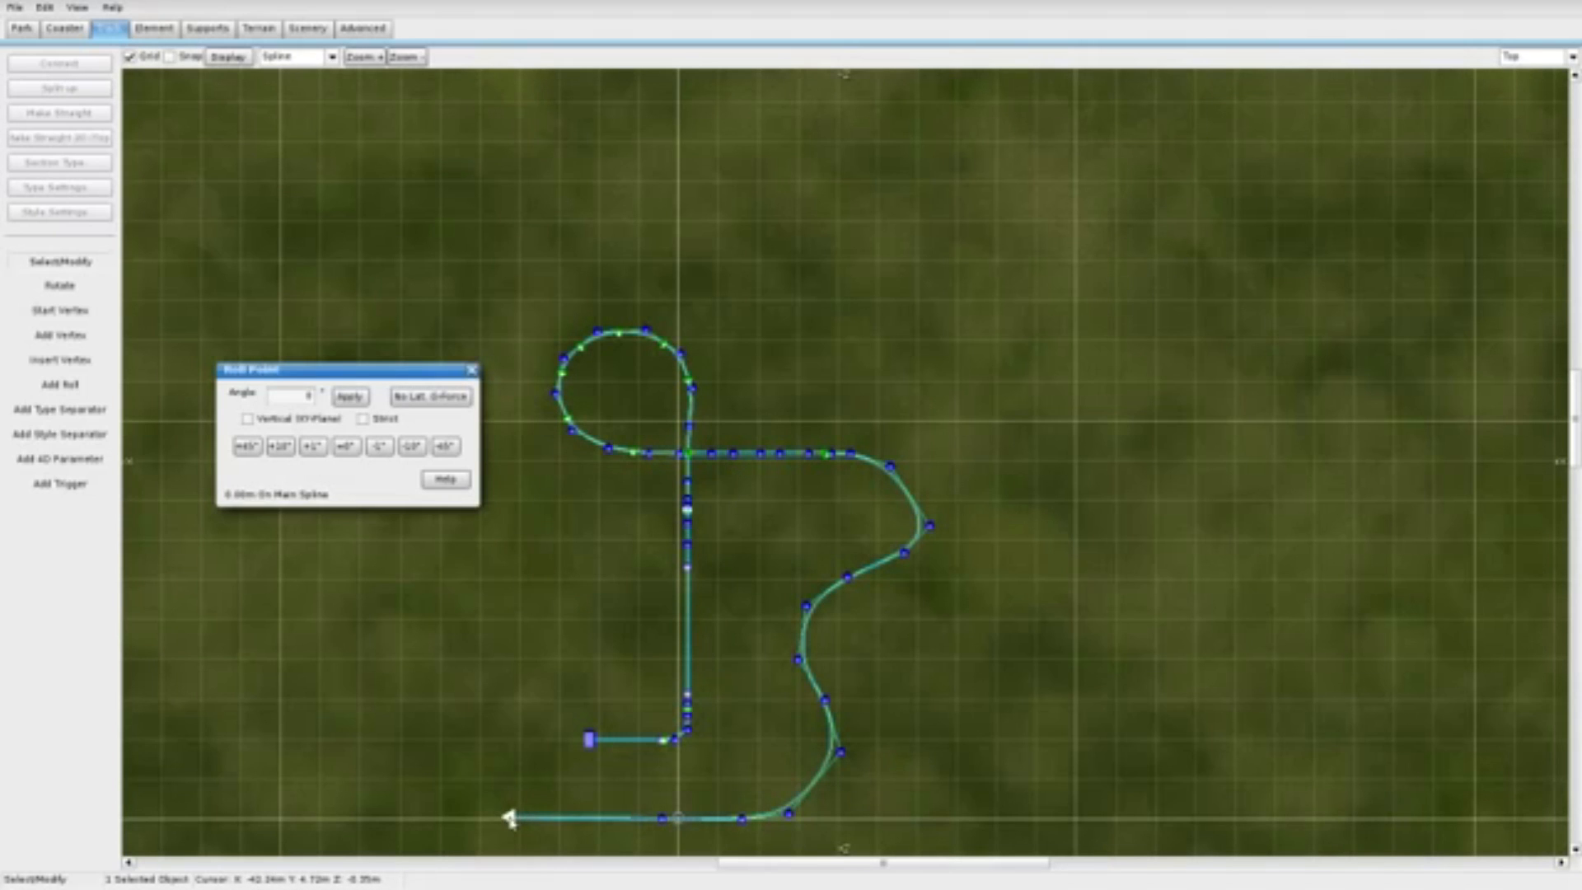
Step: Make the vertex at the start of the final straight strict and move the vertex and roll point settings aside
{"action": "left_click", "coordinate": [660, 817]}
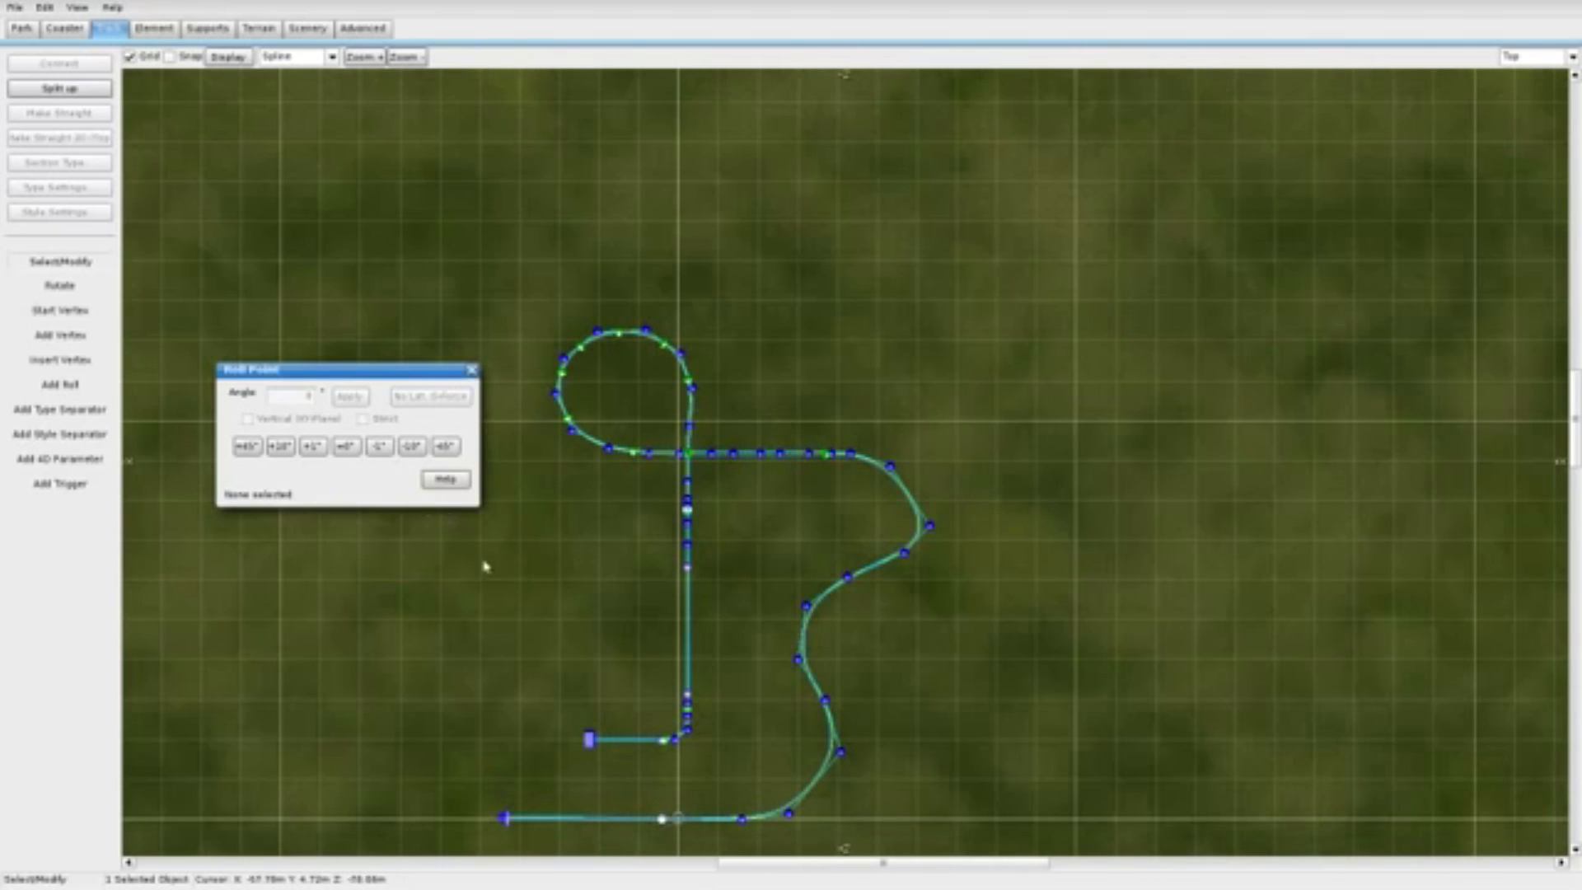
{"action": "double_click", "coordinate": [661, 819]}
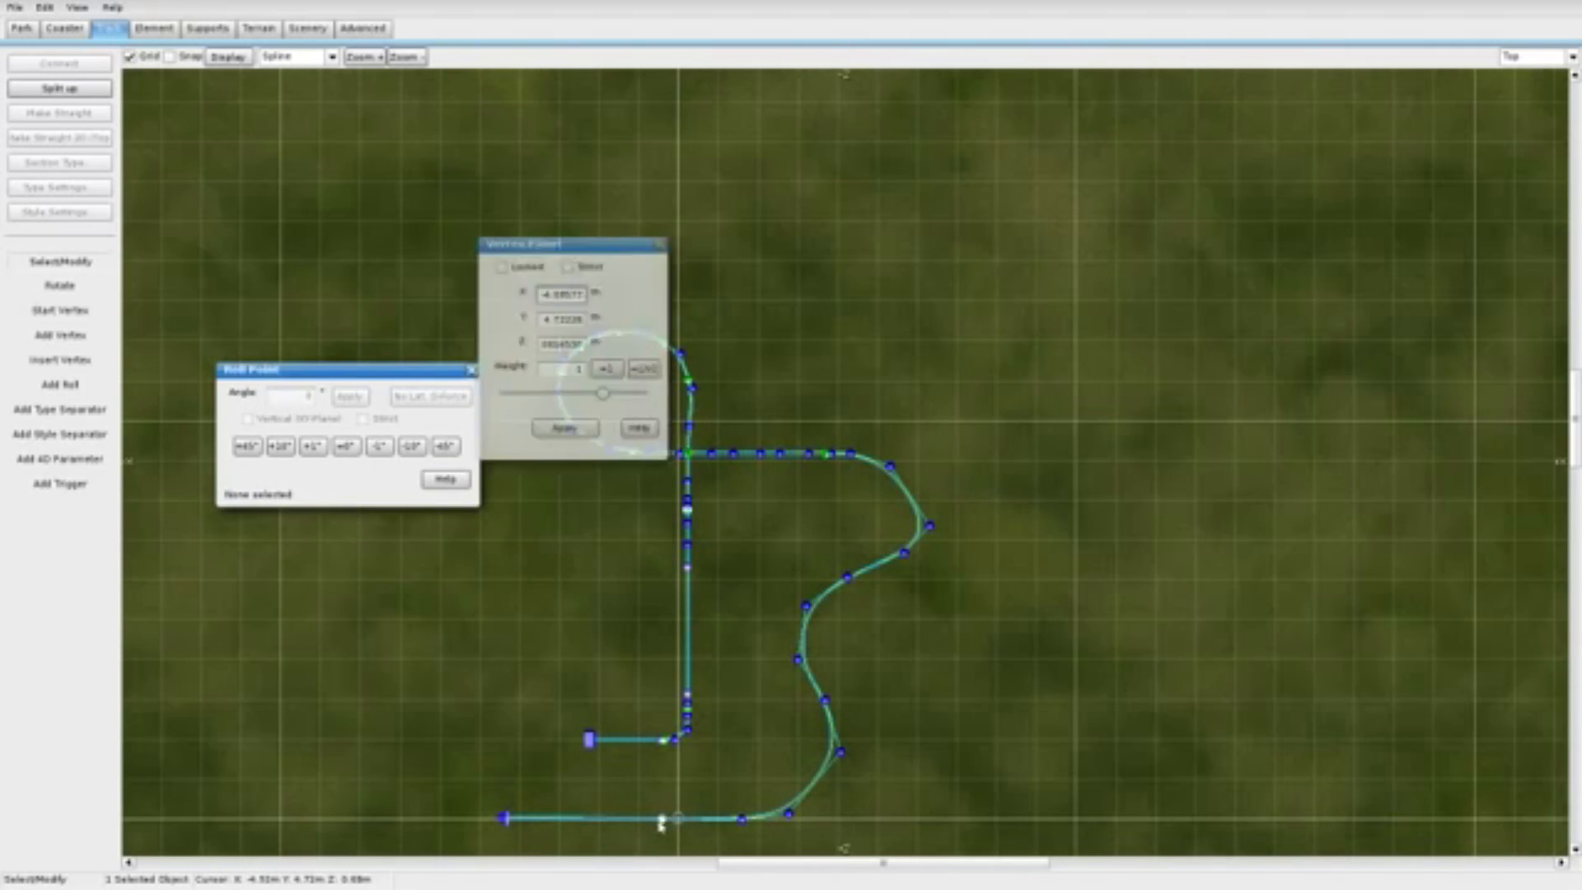
{"action": "left_click", "coordinate": [565, 268]}
{"action": "left_click", "coordinate": [556, 235]}
{"action": "left_click_drag", "start_coordinate": [558, 245], "coordinate": [197, 52]}
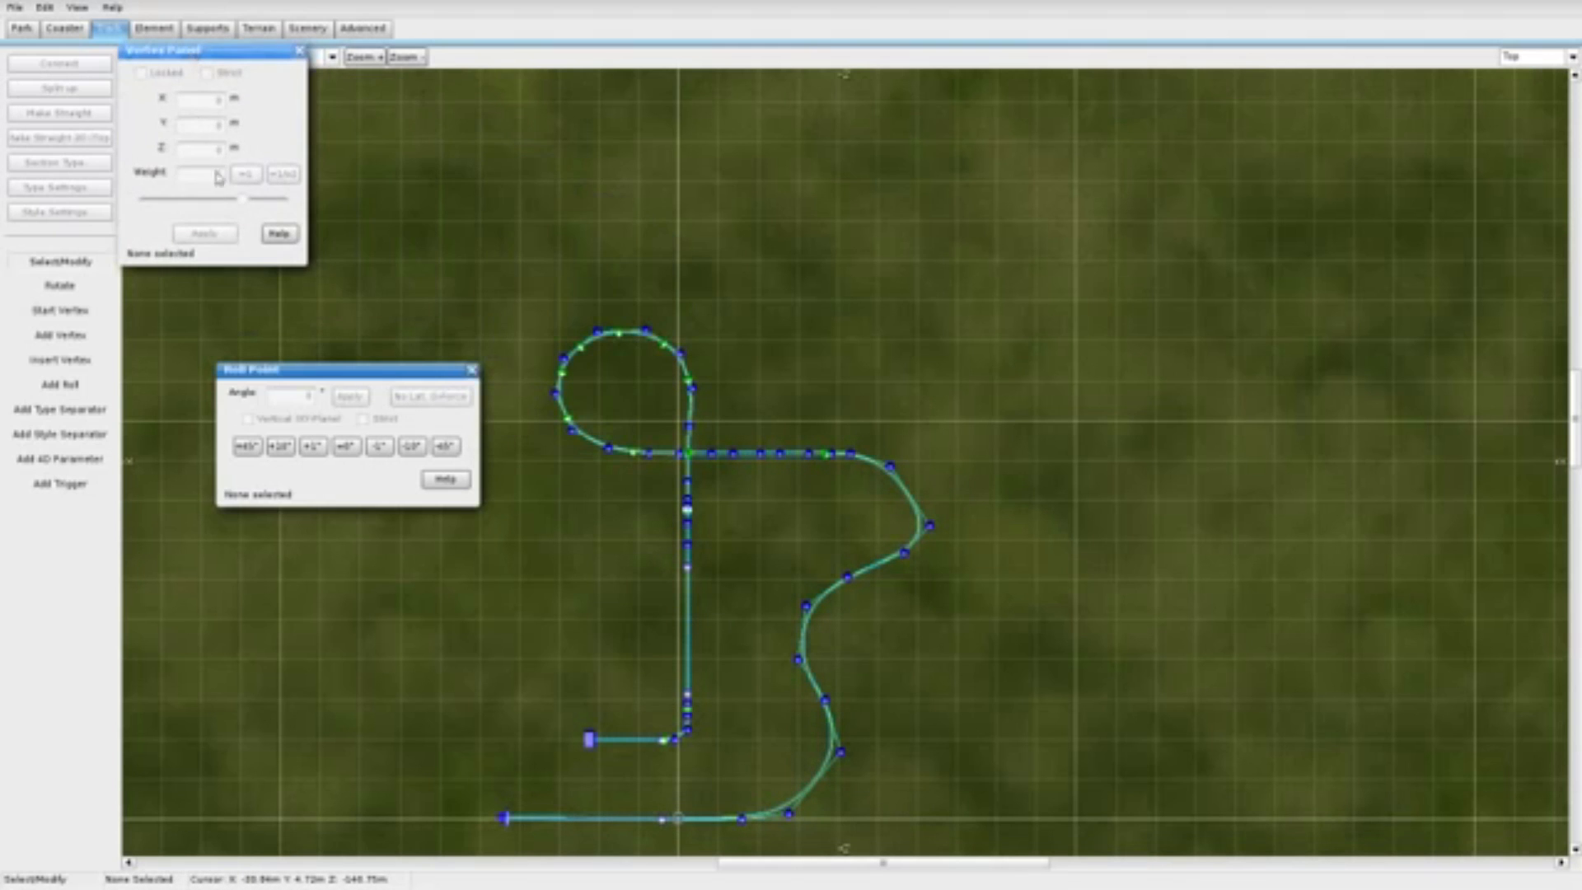
{"action": "left_click_drag", "start_coordinate": [279, 378], "coordinate": [179, 309]}
{"action": "right_click", "coordinate": [476, 402]}
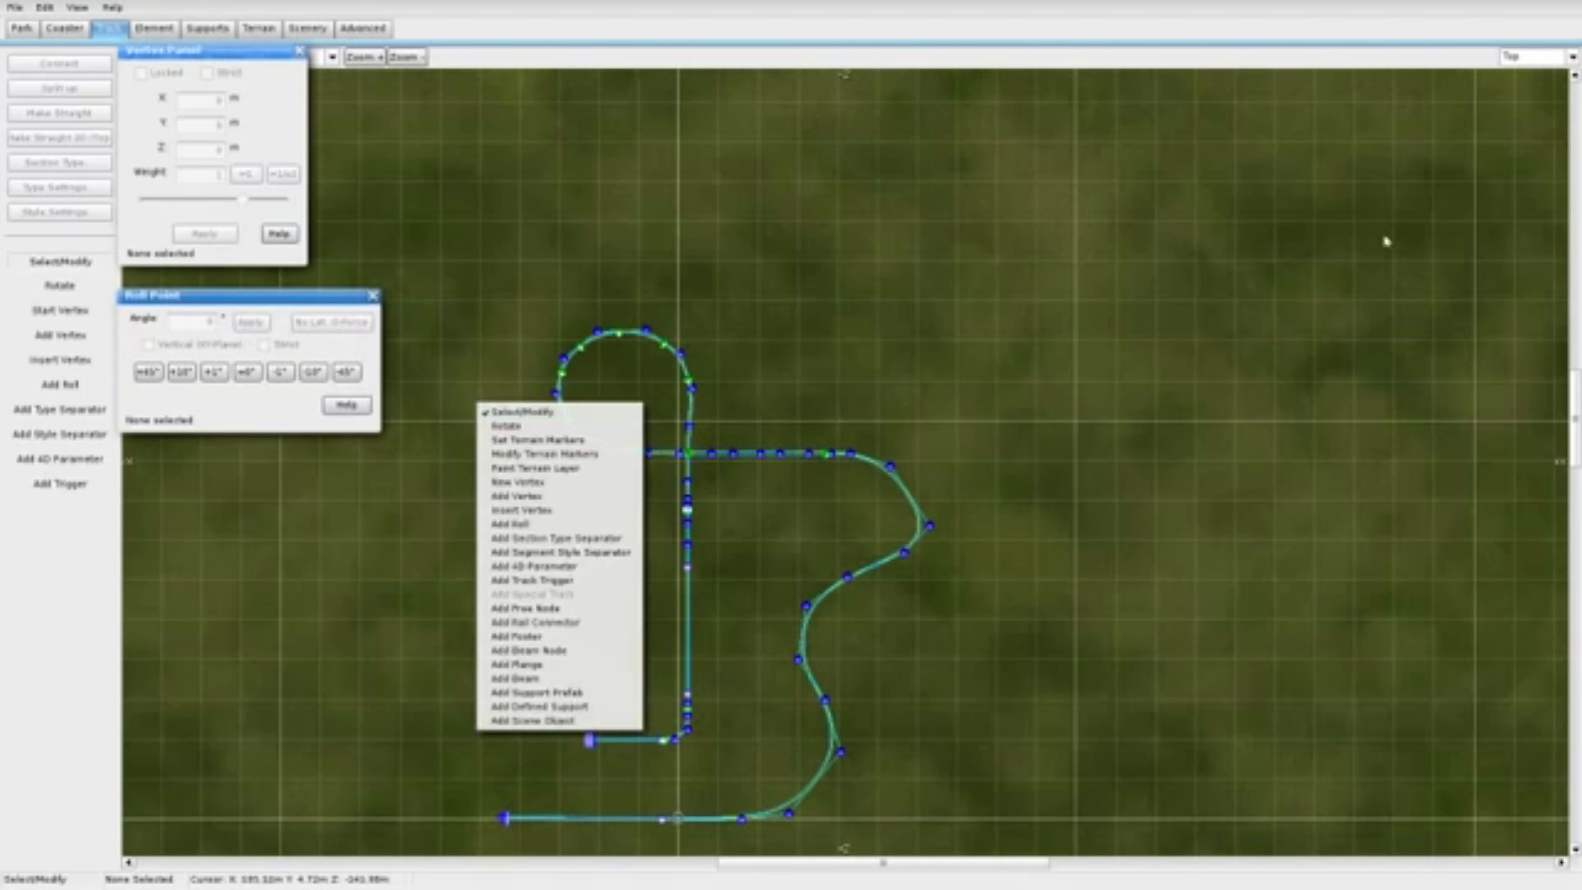
{"action": "left_click", "coordinate": [1054, 315]}
{"action": "scroll", "coordinate": [1054, 315], "scroll_direction": "up", "scroll_amount": 10}
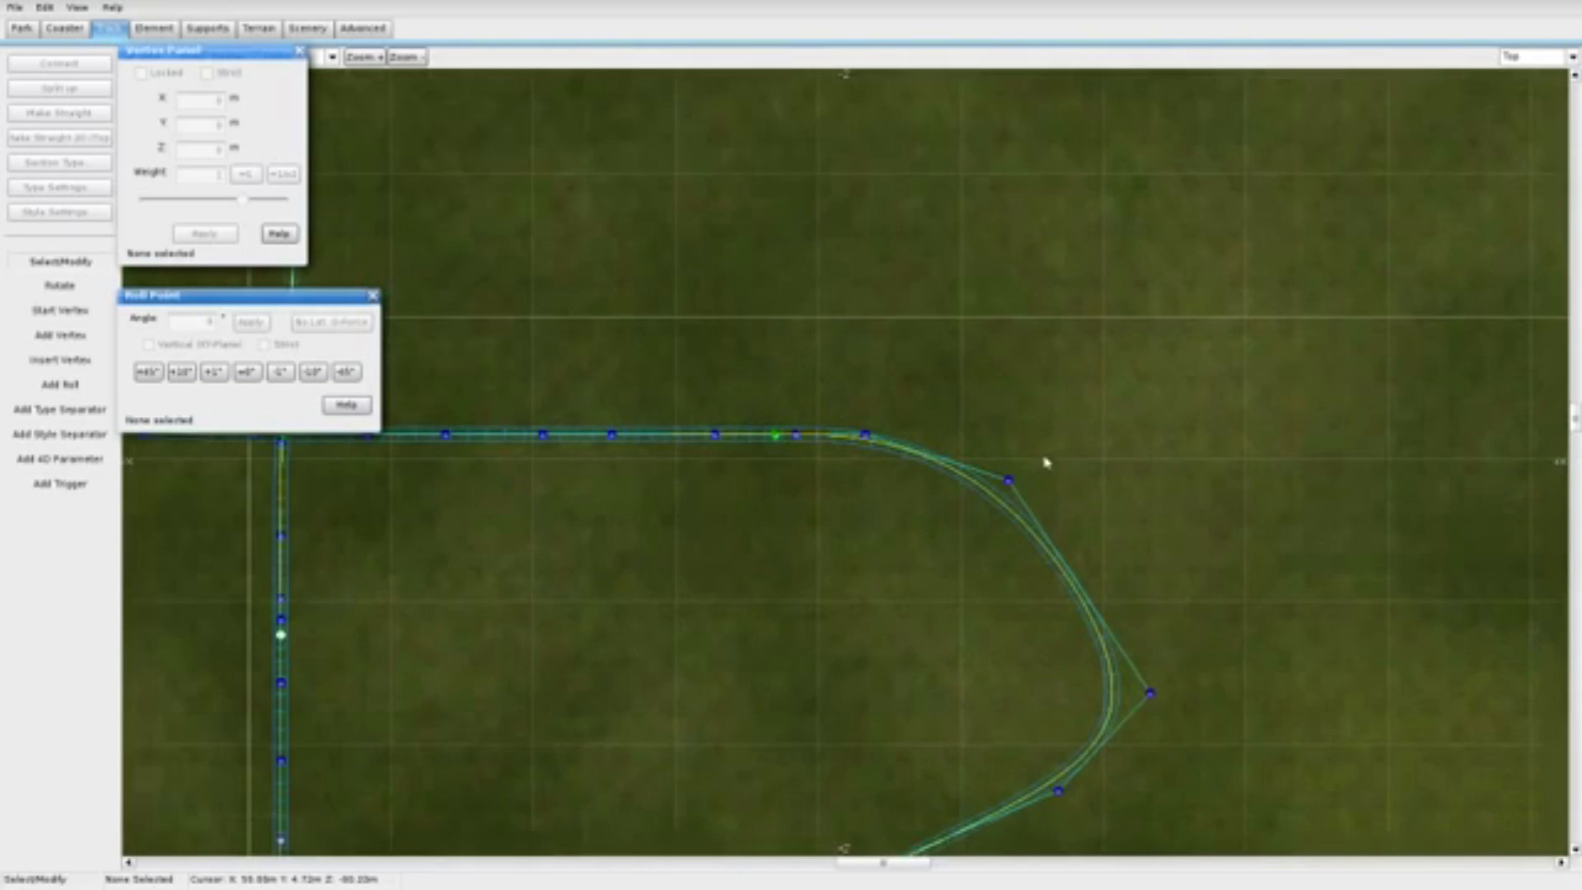
{"action": "scroll", "coordinate": [1123, 707], "scroll_direction": "down", "scroll_amount": 6}
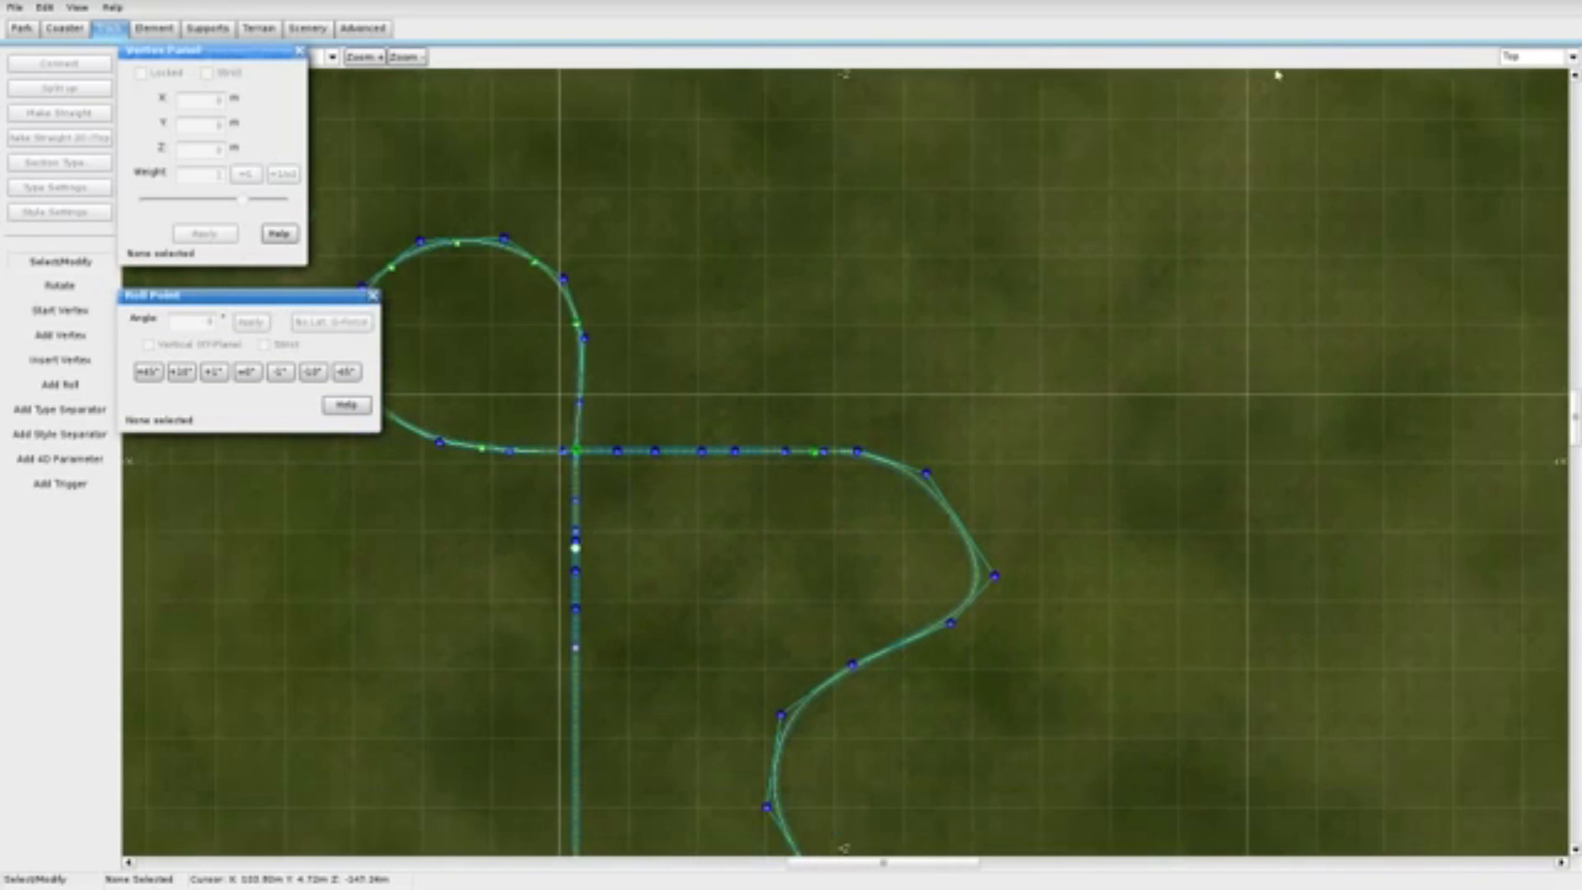
Step: Switch to the Perspective view and raise the outer corner vertex of the turn after the hill to about 15 m and the following one to about 7 m
{"action": "left_click", "coordinate": [1514, 55]}
{"action": "left_click", "coordinate": [1524, 142]}
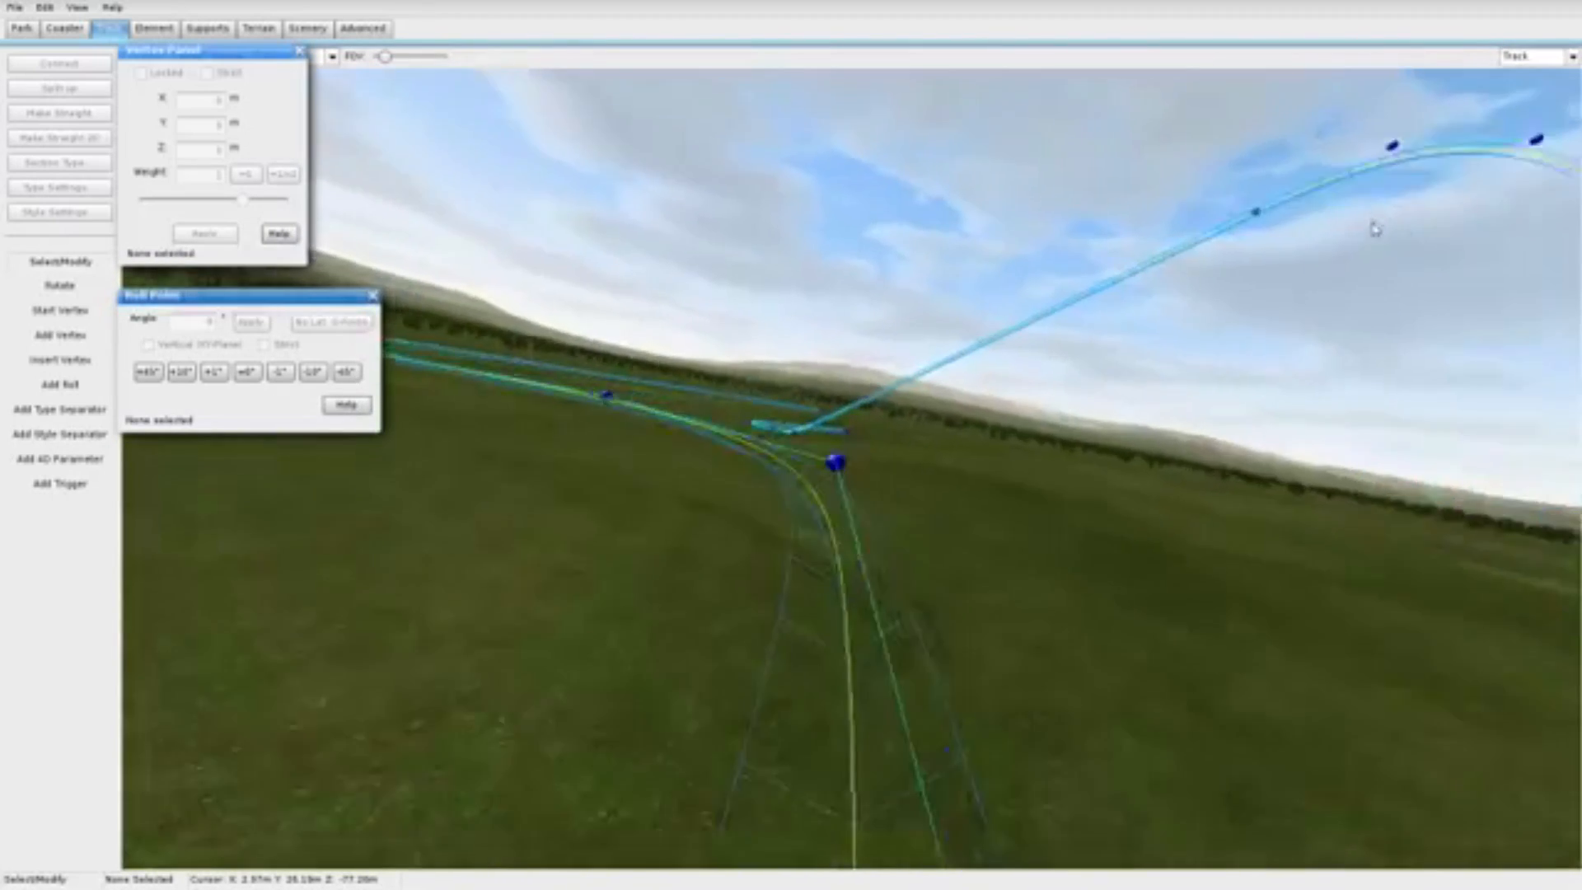
{"action": "left_click", "coordinate": [1533, 56]}
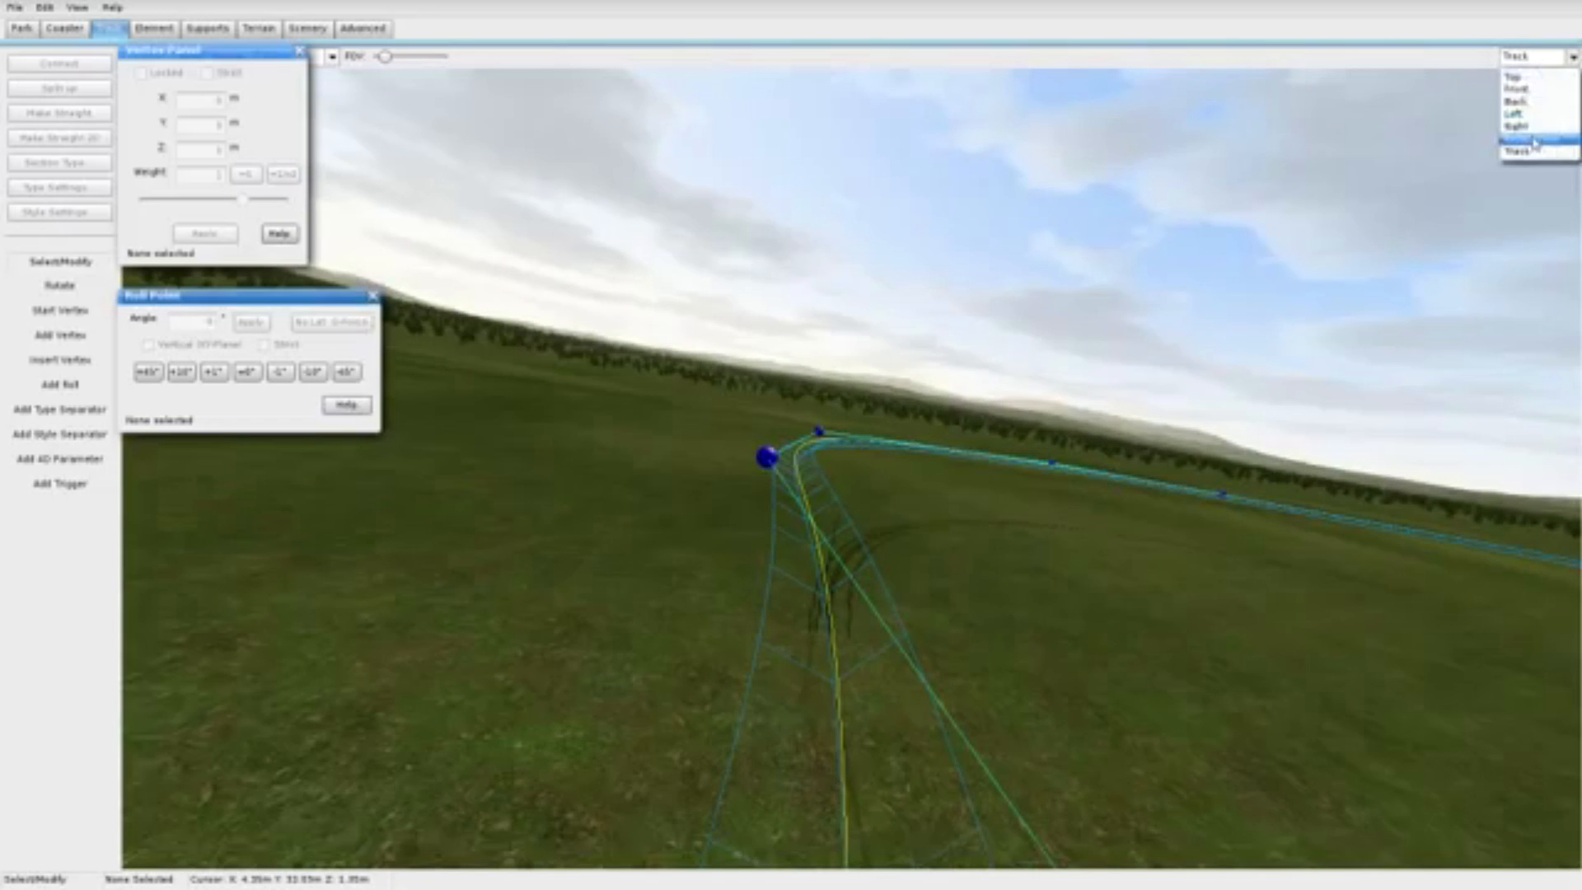
{"action": "left_click", "coordinate": [1529, 157]}
{"action": "key", "text": "w"}
{"action": "right_click_drag", "start_coordinate": [906, 462], "coordinate": [906, 272]}
{"action": "right_click_drag", "start_coordinate": [1448, 261], "coordinate": [1203, 209]}
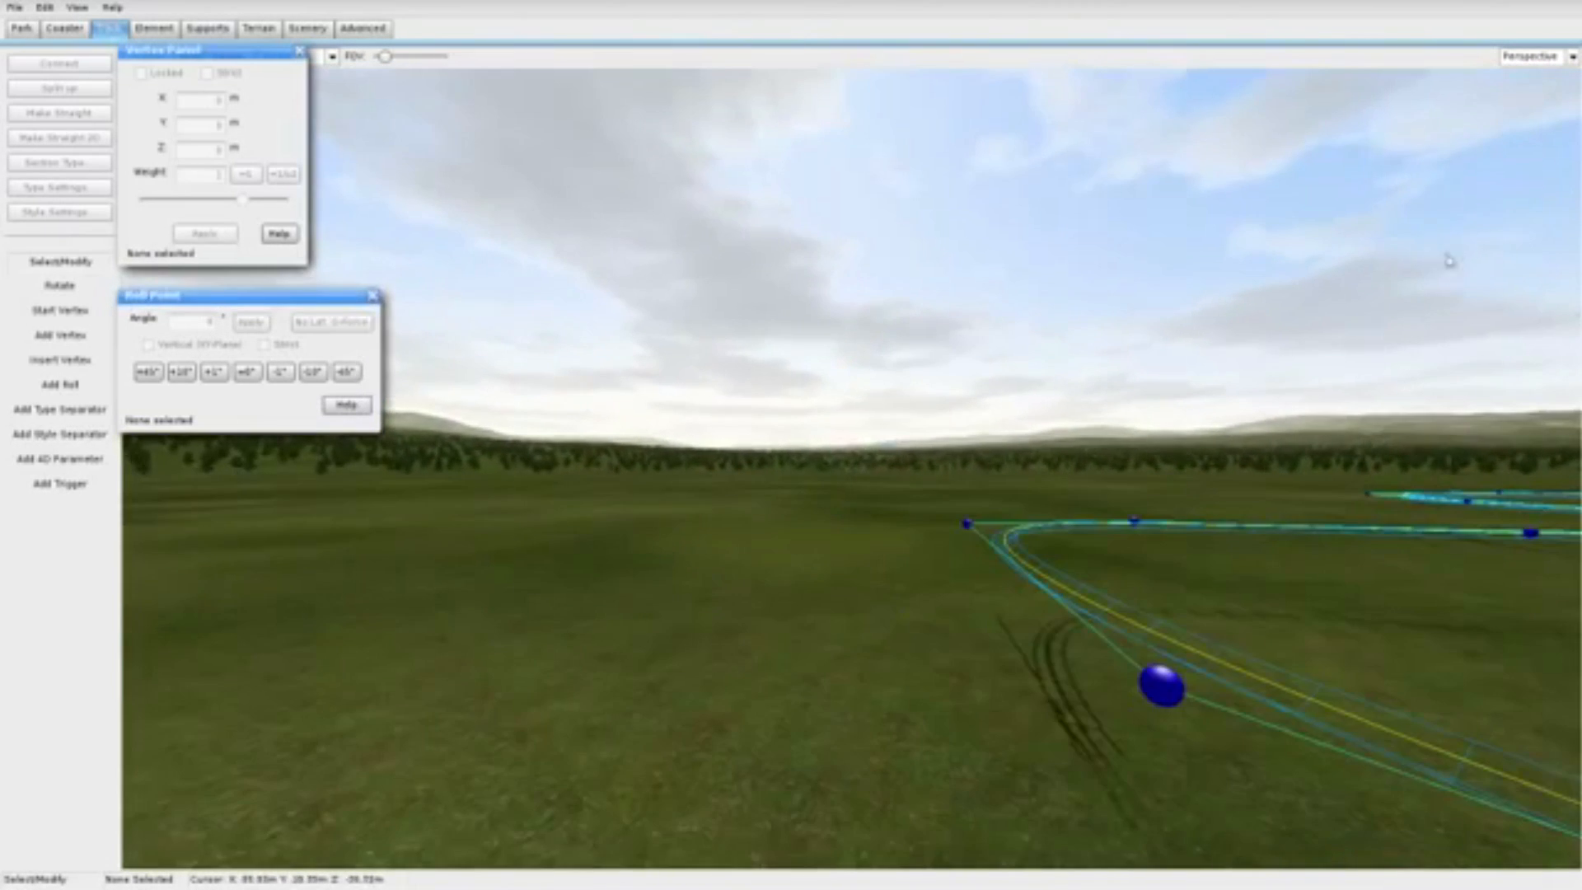
{"action": "left_click_drag", "start_coordinate": [967, 524], "coordinate": [955, 338]}
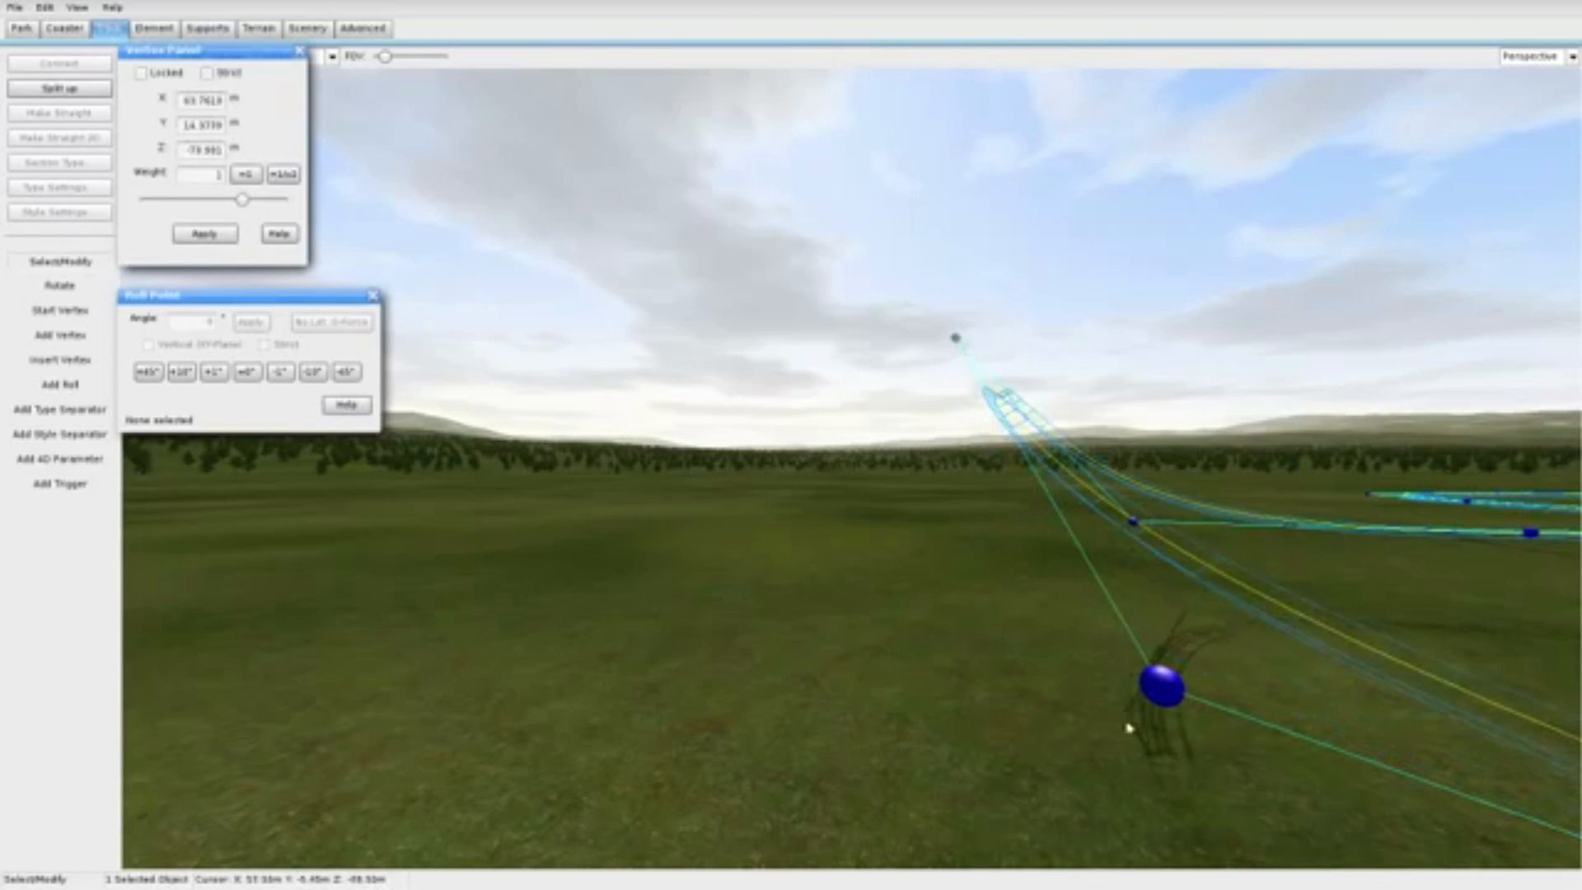
{"action": "left_click_drag", "start_coordinate": [1161, 682], "coordinate": [1141, 497]}
{"action": "key", "text": "w"}
{"action": "right_click_drag", "start_coordinate": [1141, 516], "coordinate": [948, 453]}
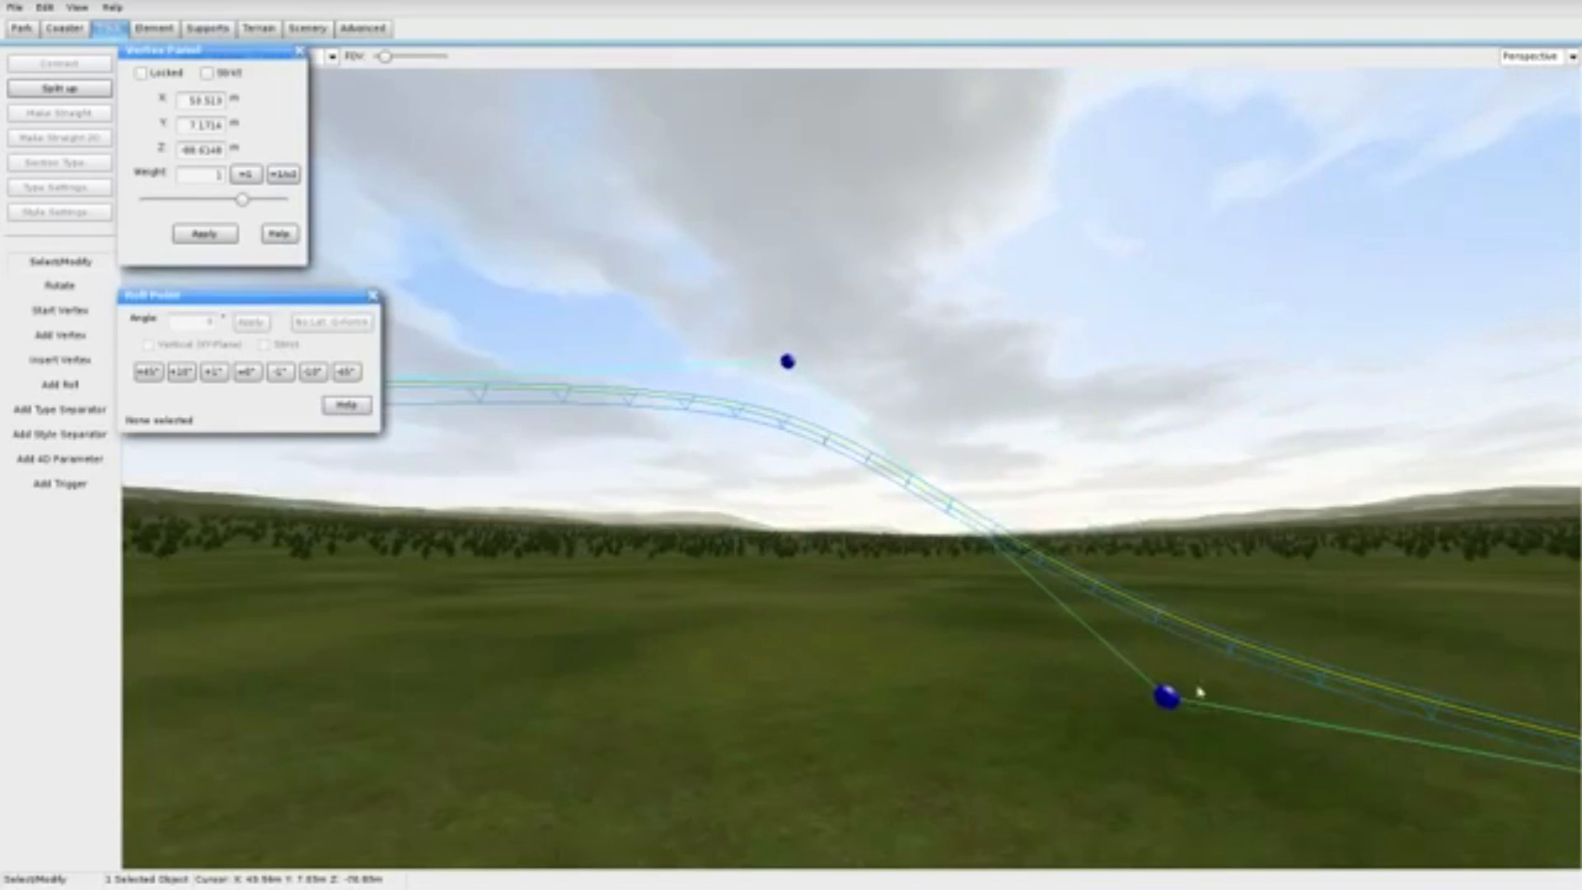
Step: Raise the next two vertices leaving the turn, placing the second at a height of about 13 m
{"action": "left_click_drag", "start_coordinate": [1170, 691], "coordinate": [1170, 488]}
{"action": "right_click_drag", "start_coordinate": [1171, 514], "coordinate": [1356, 535]}
{"action": "key", "text": "w"}
{"action": "left_click_drag", "start_coordinate": [976, 494], "coordinate": [988, 367]}
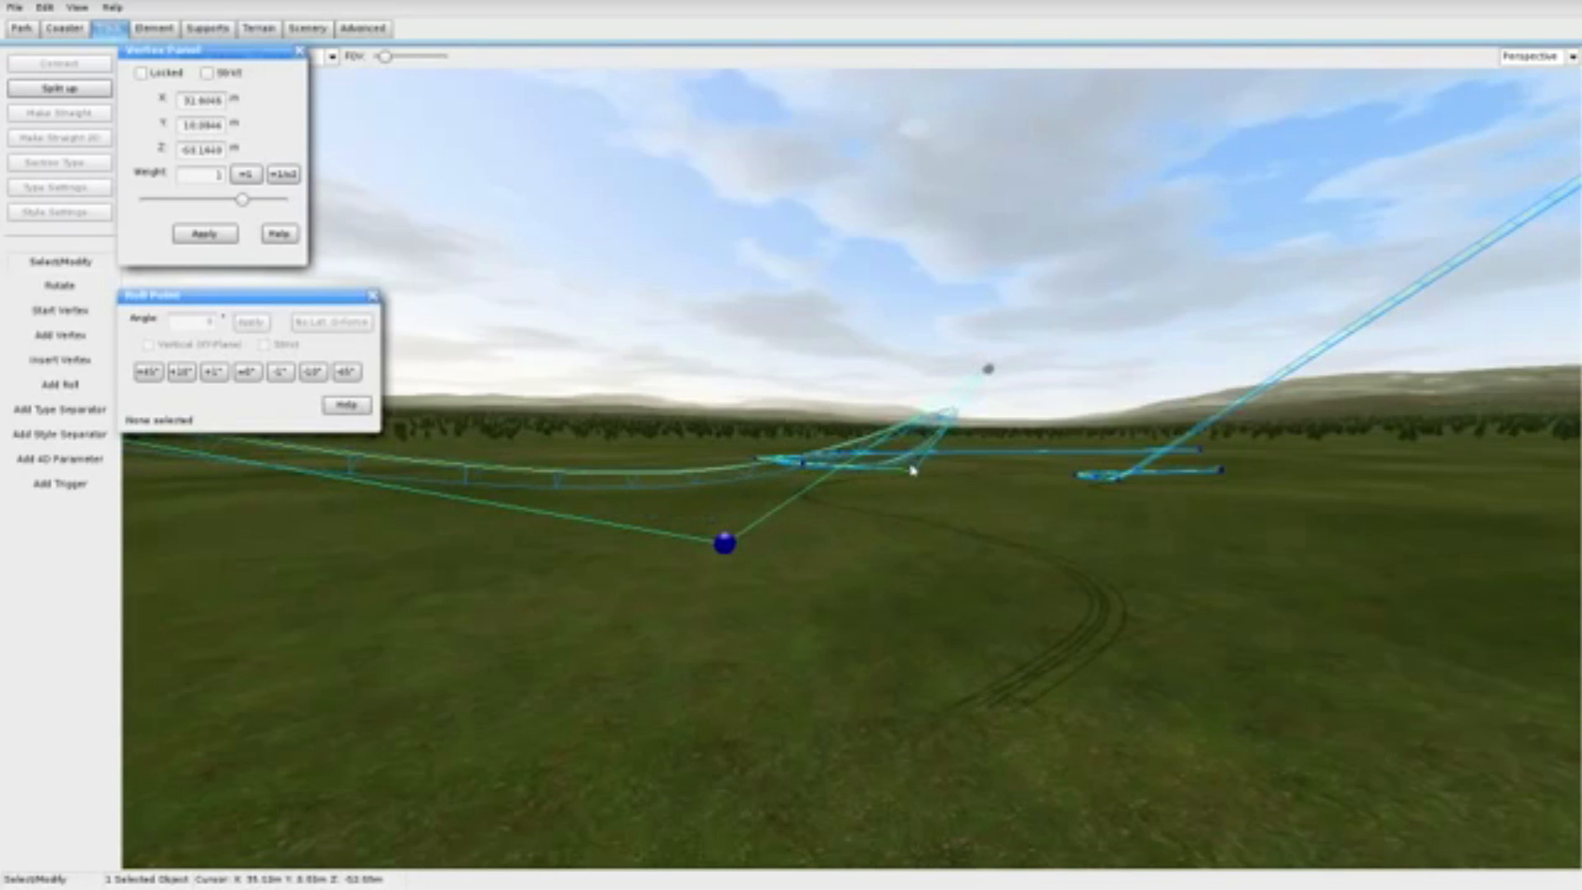
Step: Raise the vertices leading into the final curve, placing the one at its outer corner about 14 m high
{"action": "key", "text": "w"}
{"action": "right_click_drag", "start_coordinate": [907, 370], "coordinate": [832, 362]}
{"action": "key", "text": "s"}
{"action": "left_click_drag", "start_coordinate": [830, 516], "coordinate": [830, 381]}
{"action": "left_click_drag", "start_coordinate": [643, 520], "coordinate": [640, 389]}
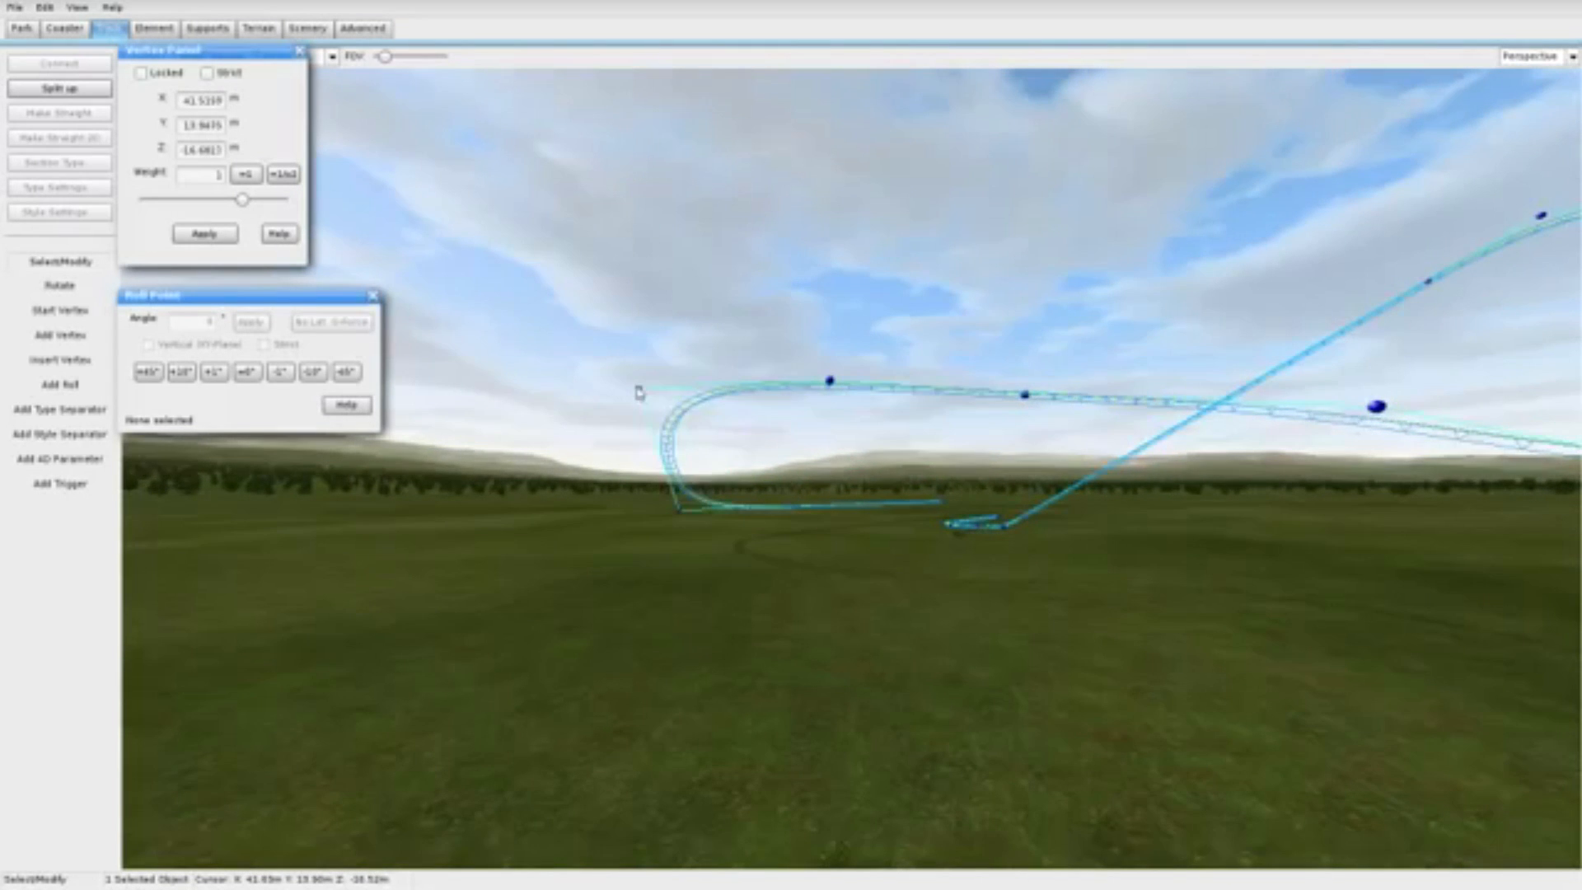
Step: Raise the final curve's vertex nearest the end straight to a height of about 8 m
{"action": "right_click_drag", "start_coordinate": [647, 399], "coordinate": [749, 474]}
{"action": "key", "text": "a"}
{"action": "key", "text": "s"}
{"action": "key", "text": "a"}
{"action": "key", "text": "w"}
{"action": "left_click_drag", "start_coordinate": [851, 513], "coordinate": [850, 455]}
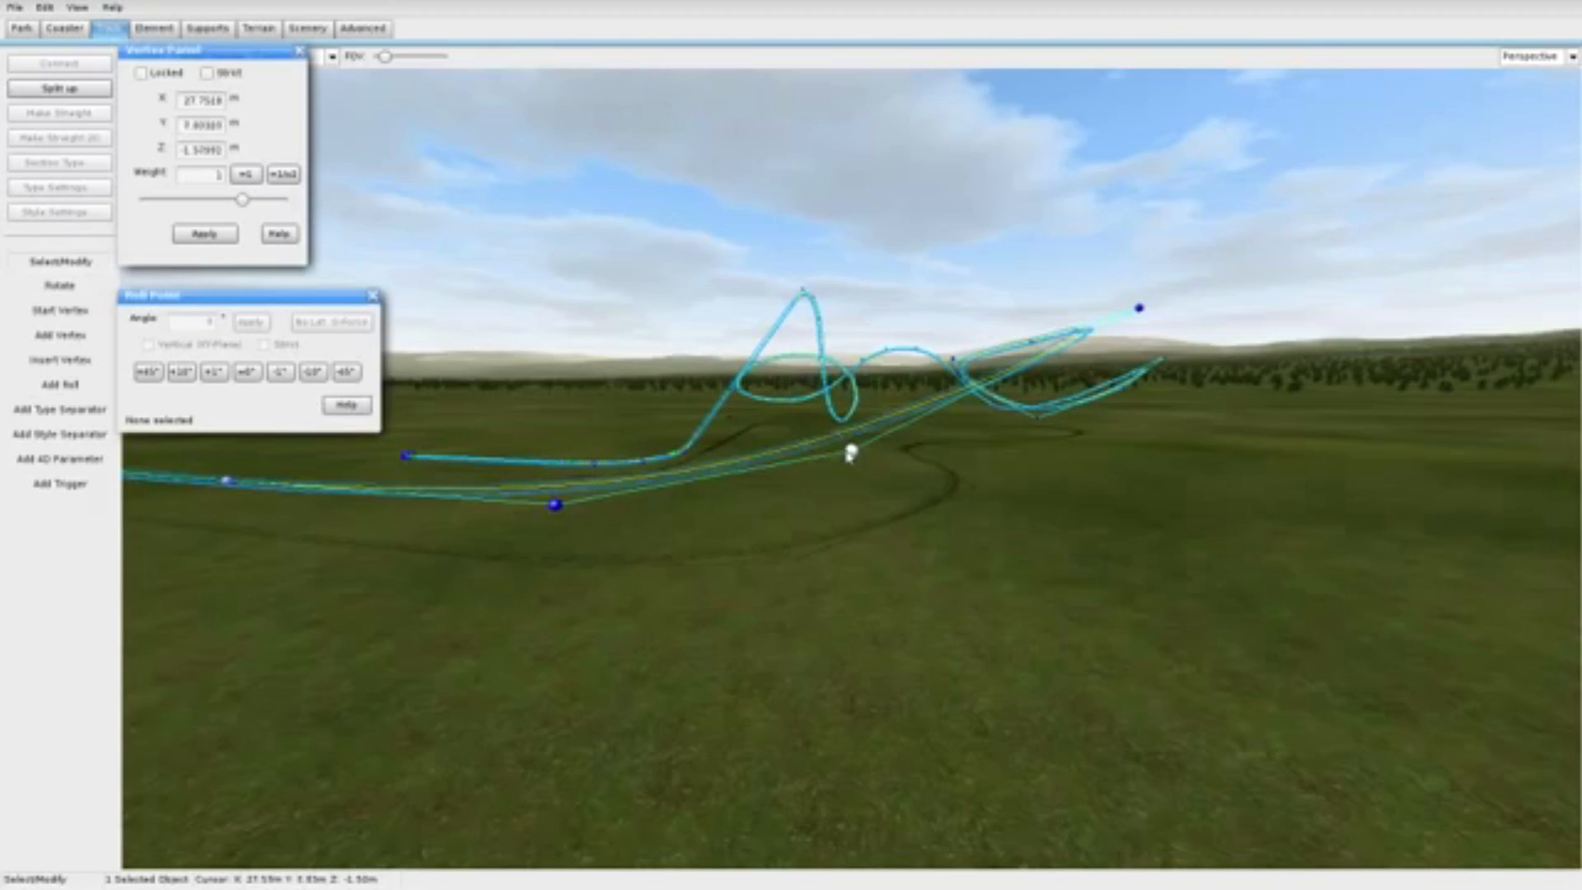
Step: Add roll points from the start of the final straight backward through the final curve
{"action": "key", "text": "a"}
{"action": "right_click_drag", "start_coordinate": [1125, 331], "coordinate": [1318, 345]}
{"action": "key", "text": "a"}
{"action": "right_click_drag", "start_coordinate": [1075, 363], "coordinate": [1186, 383]}
{"action": "right_click_drag", "start_coordinate": [1075, 364], "coordinate": [1079, 495]}
{"action": "key", "text": "s"}
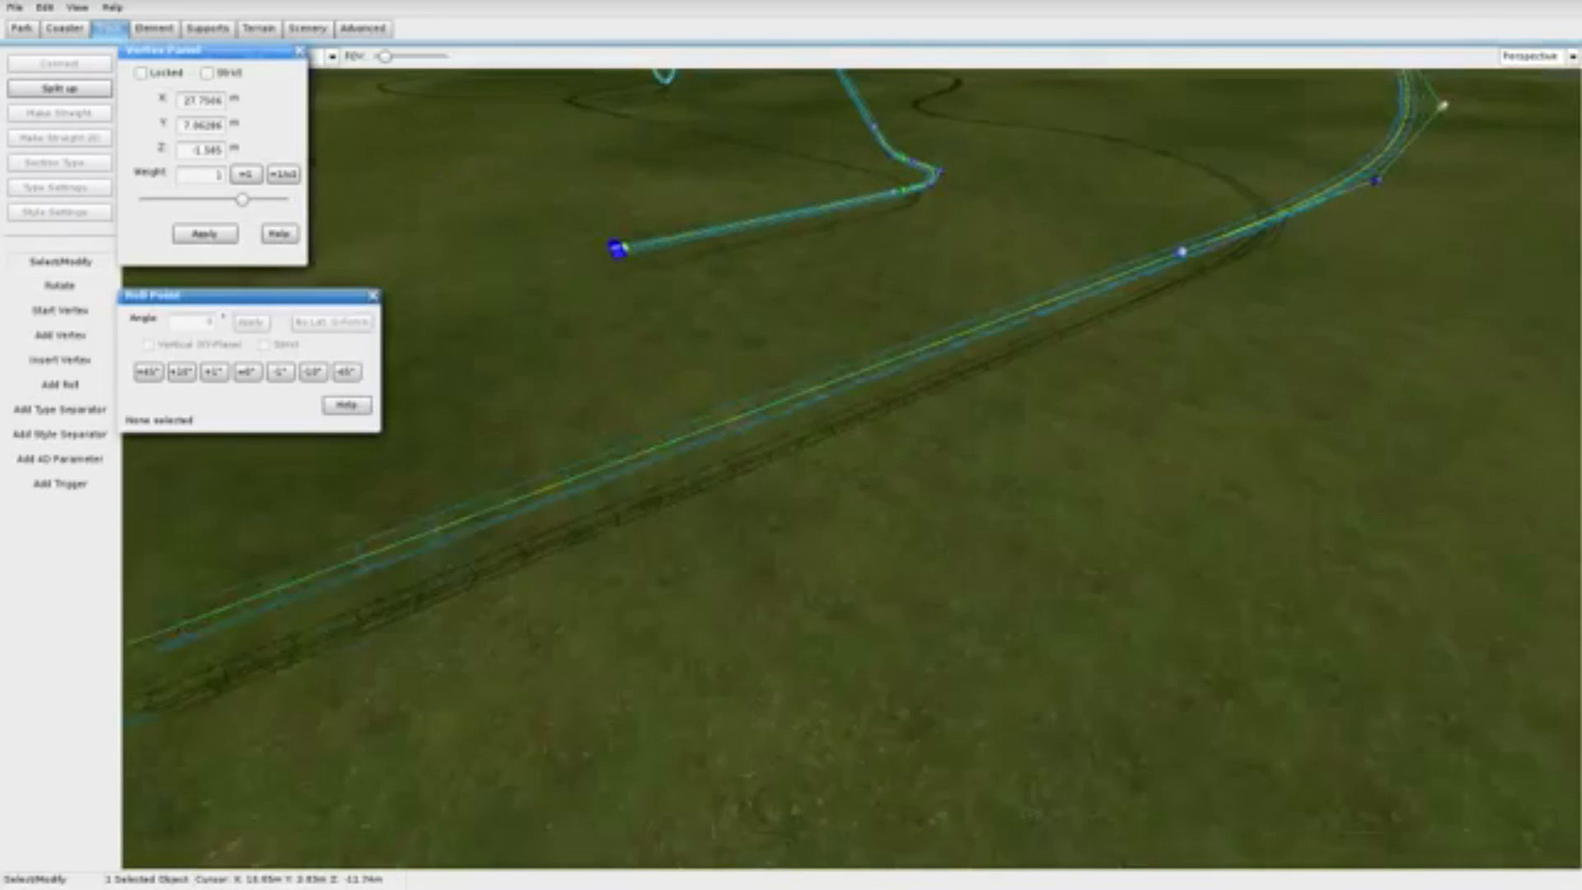
{"action": "left_click", "coordinate": [72, 389]}
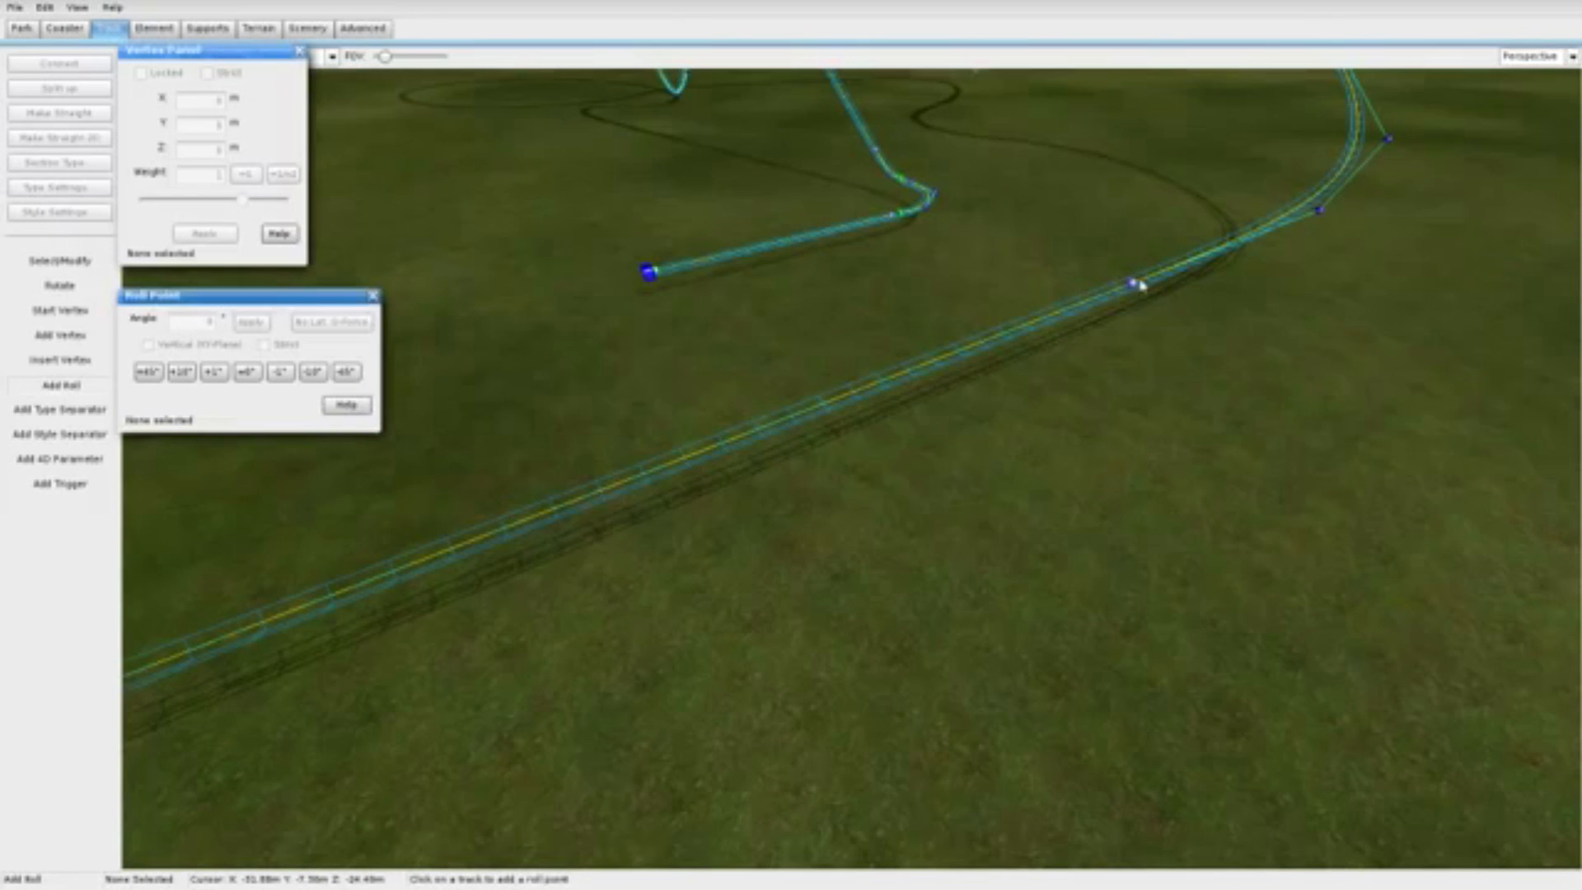
{"action": "left_click", "coordinate": [1122, 288]}
{"action": "key", "text": "s"}
{"action": "right_click_drag", "start_coordinate": [1122, 288], "coordinate": [1154, 301]}
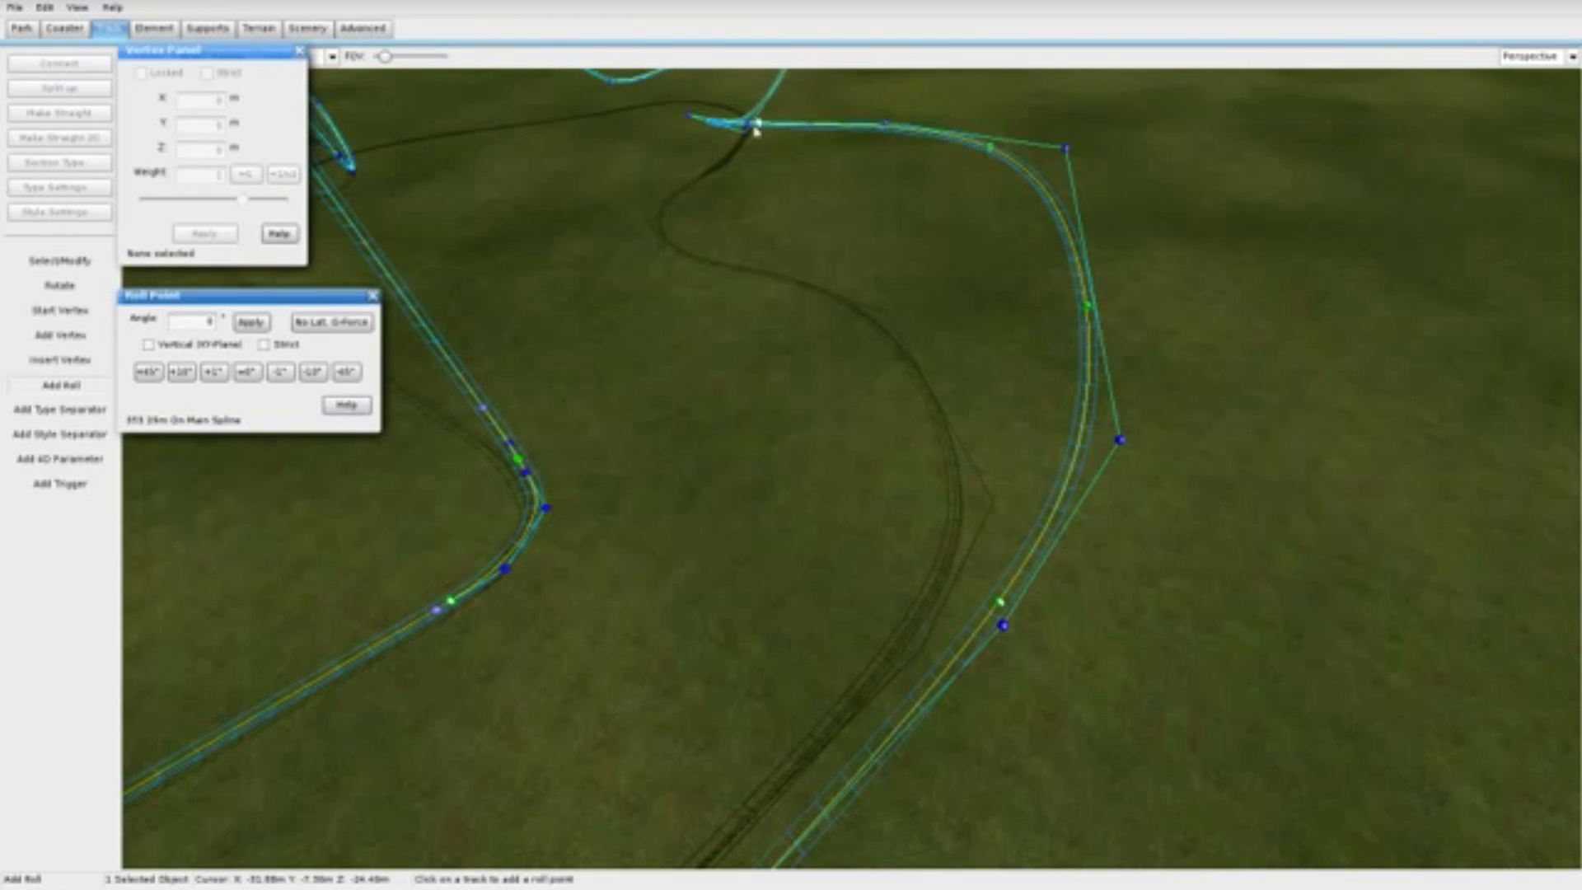
Step: Continue adding roll points backward along the winding section and through the turn after the hill
{"action": "key", "text": "w"}
{"action": "right_click_drag", "start_coordinate": [755, 132], "coordinate": [598, 84]}
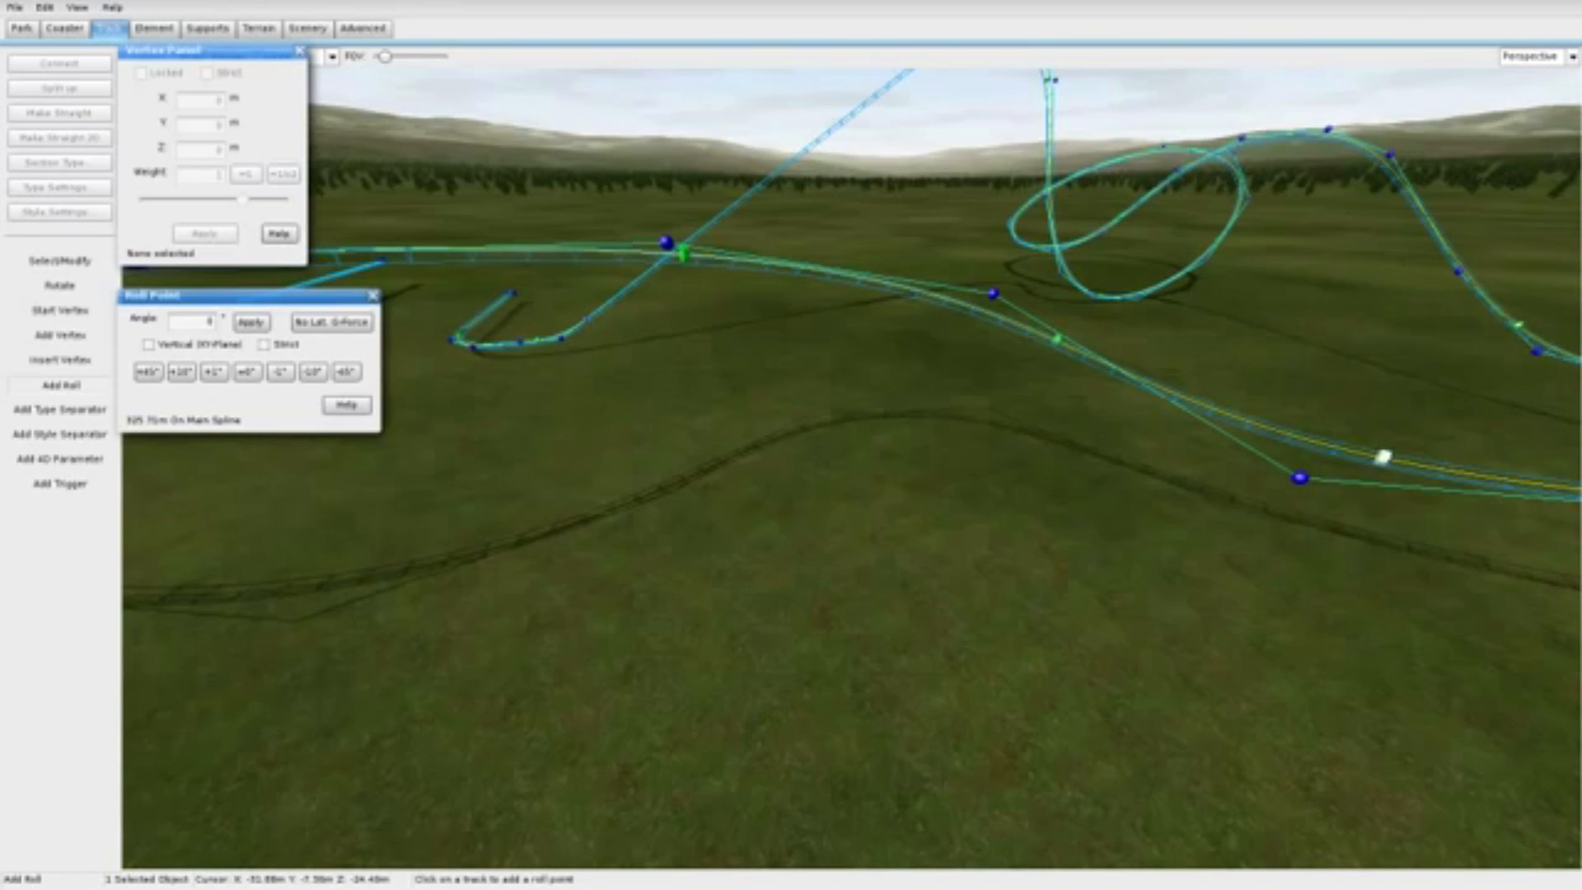
{"action": "right_click_drag", "start_coordinate": [1219, 387], "coordinate": [1425, 503]}
{"action": "right_click_drag", "start_coordinate": [1095, 584], "coordinate": [1162, 618]}
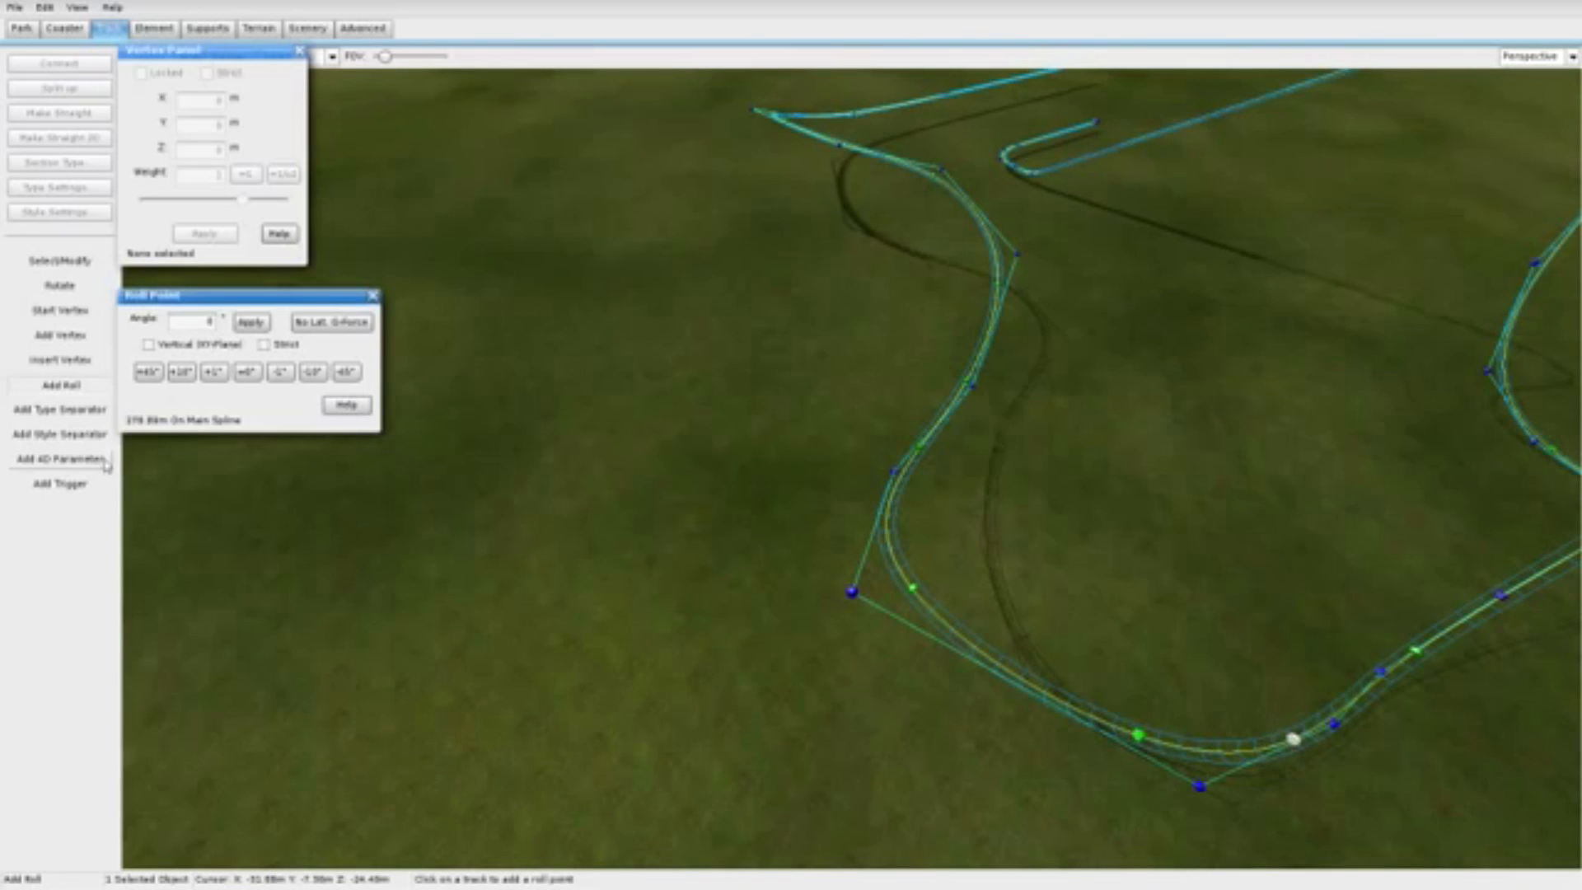
Step: Set the roll point near the outer corner of the turn after the hill to a roll angle of -76°
{"action": "left_click", "coordinate": [92, 259]}
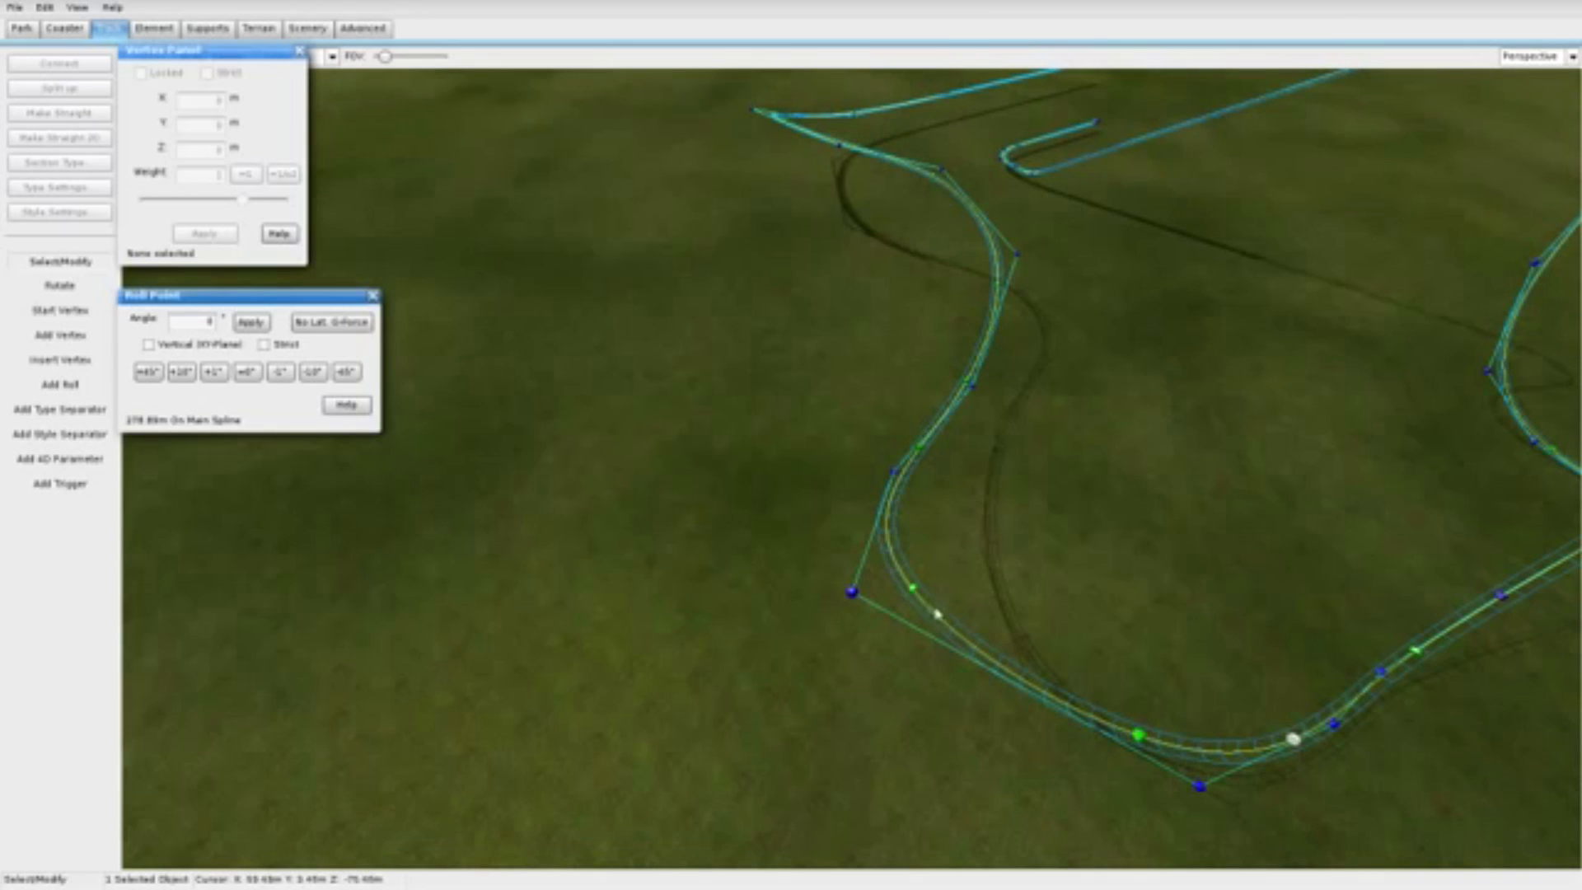
{"action": "left_click", "coordinate": [912, 589]}
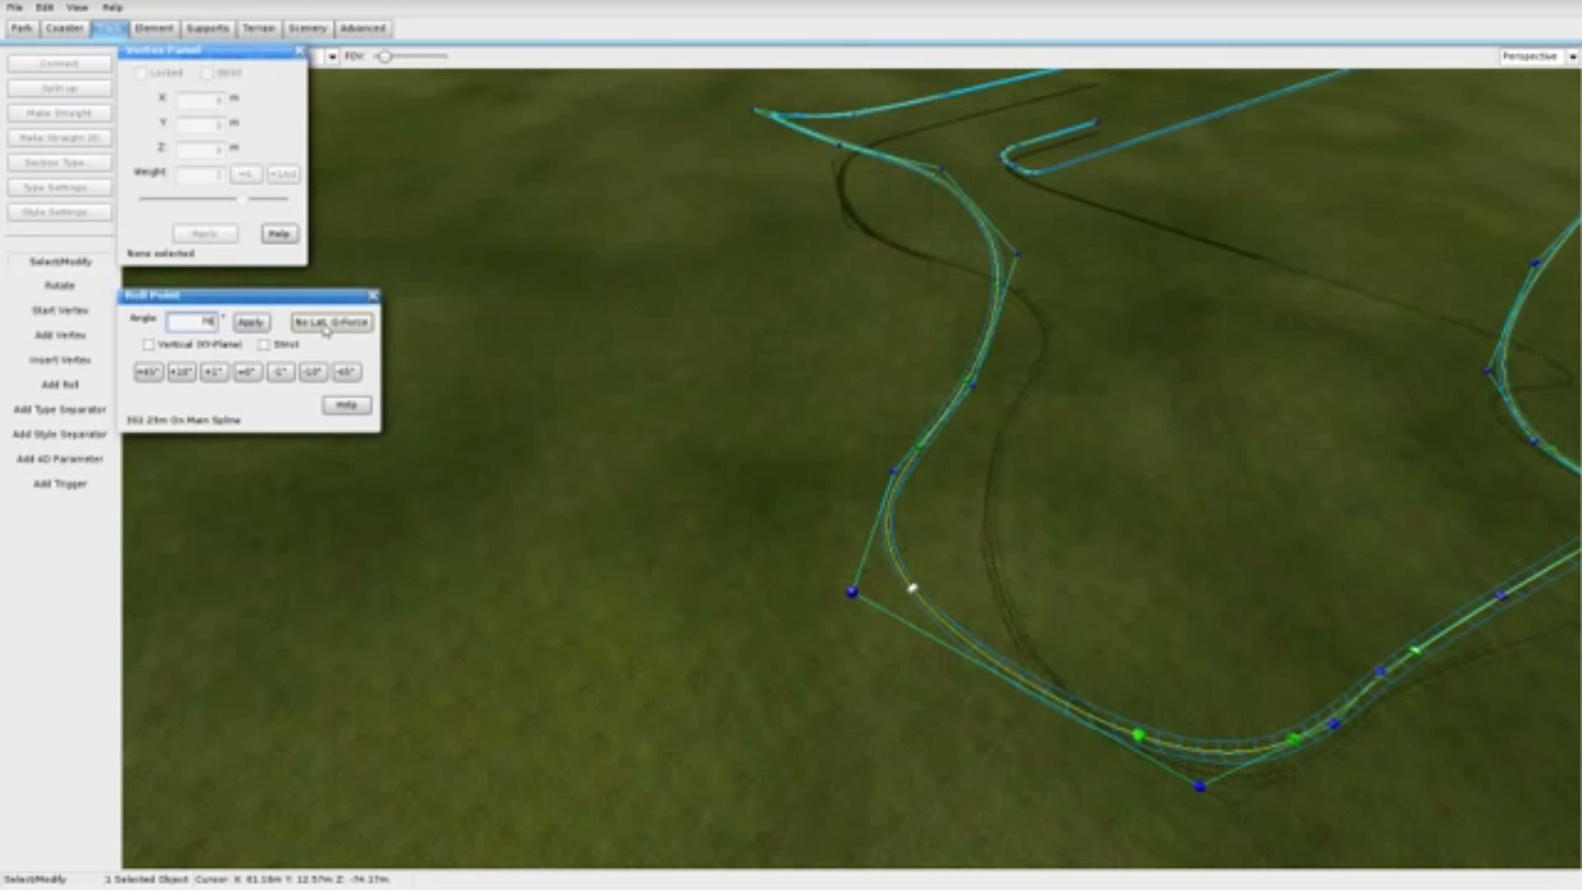
{"action": "left_click", "coordinate": [1138, 734]}
{"action": "right_click_drag", "start_coordinate": [1118, 597], "coordinate": [1368, 646]}
{"action": "key", "text": "w"}
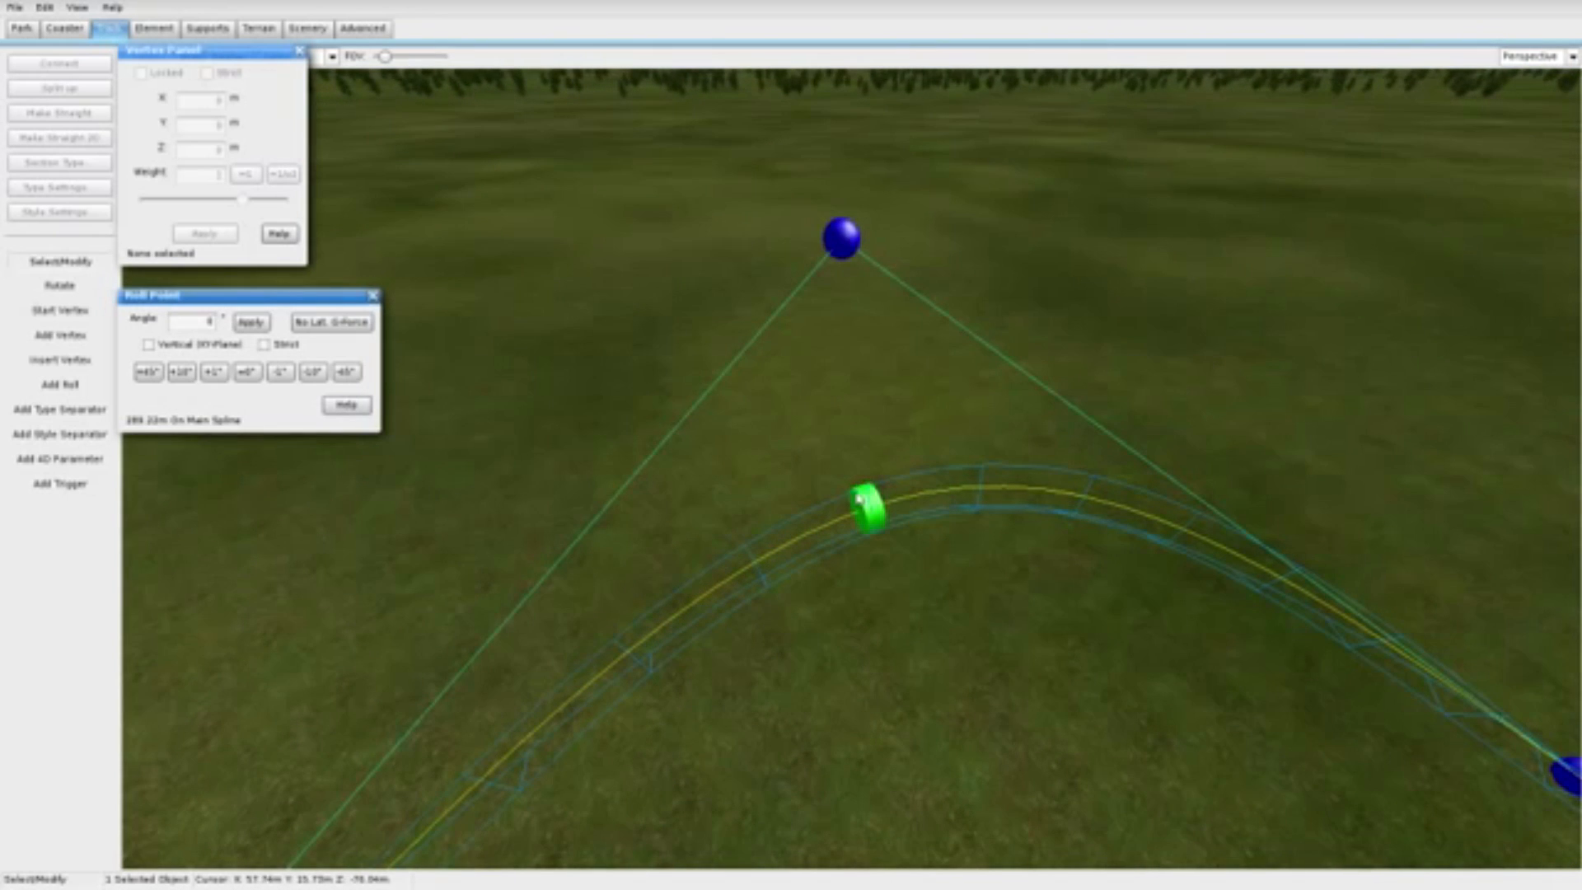
{"action": "left_click", "coordinate": [858, 497]}
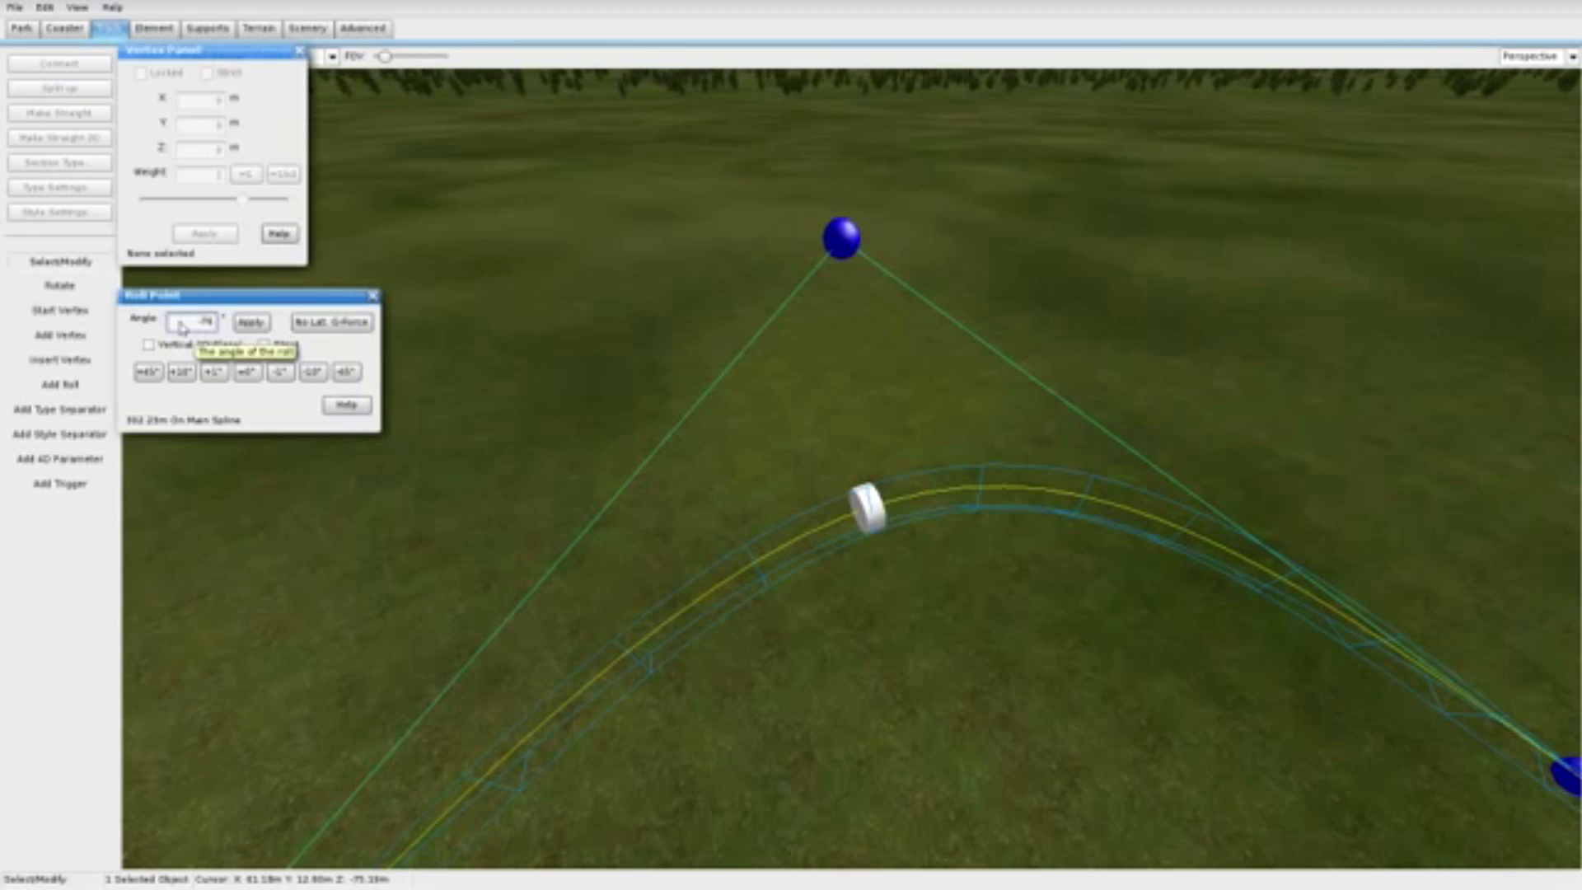
{"action": "left_click", "coordinate": [238, 323]}
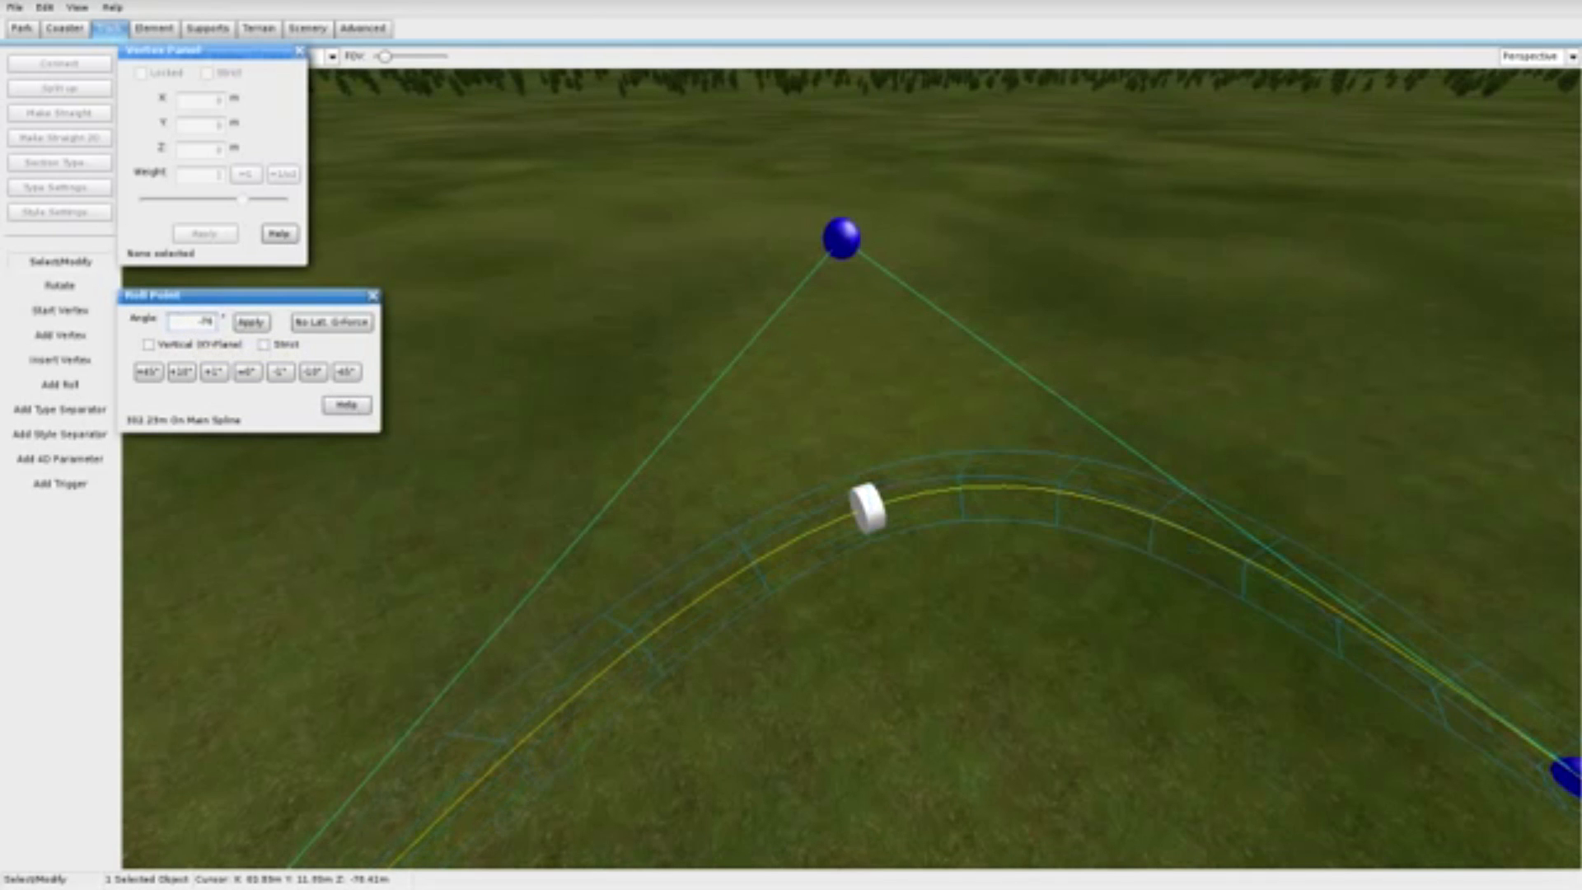
Step: Insert a vertex into the turn after the hill and move it outward to widen the bend
{"action": "right_click_drag", "start_coordinate": [851, 468], "coordinate": [724, 593]}
{"action": "left_click", "coordinate": [898, 639]}
{"action": "right_click_drag", "start_coordinate": [919, 616], "coordinate": [904, 758]}
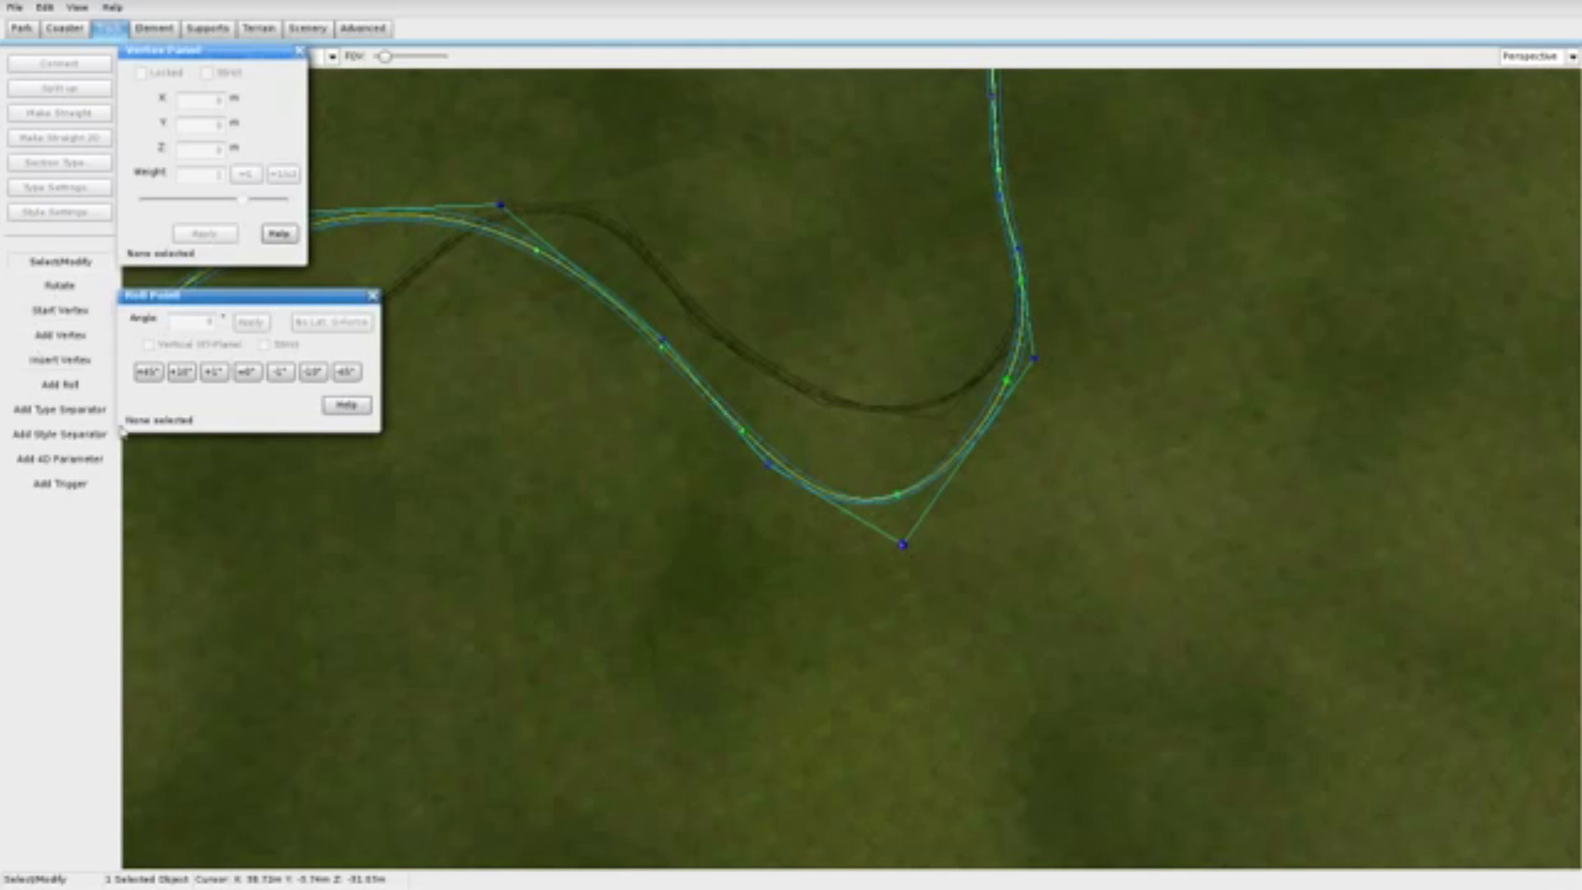
{"action": "left_click", "coordinate": [60, 360]}
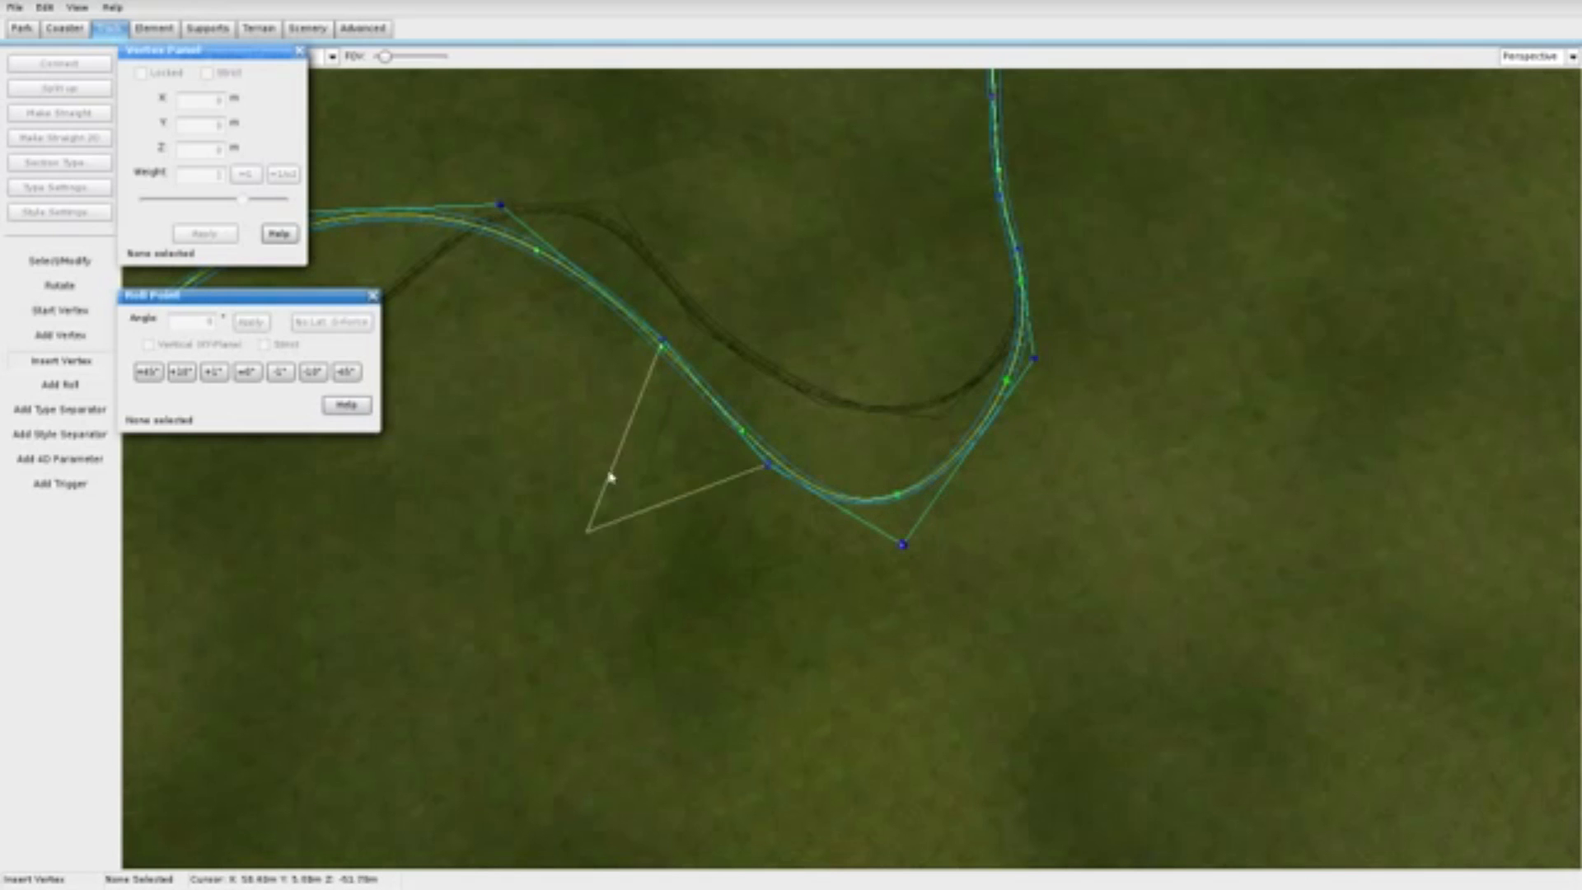
{"action": "left_click", "coordinate": [1020, 455]}
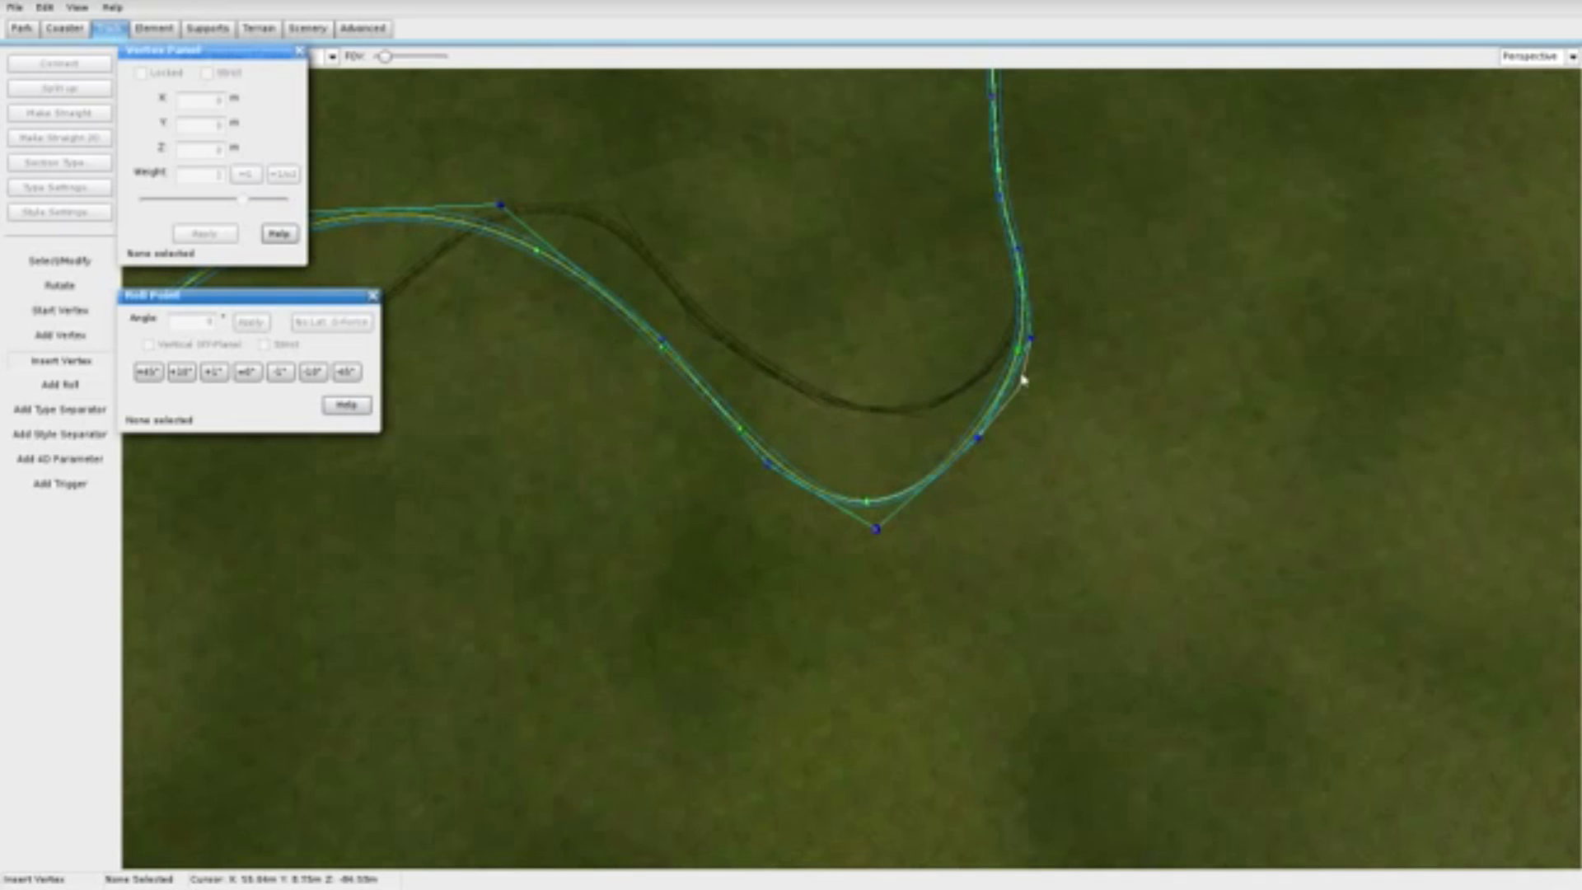
{"action": "left_click", "coordinate": [82, 262]}
{"action": "left_click_drag", "start_coordinate": [978, 438], "coordinate": [1020, 468]}
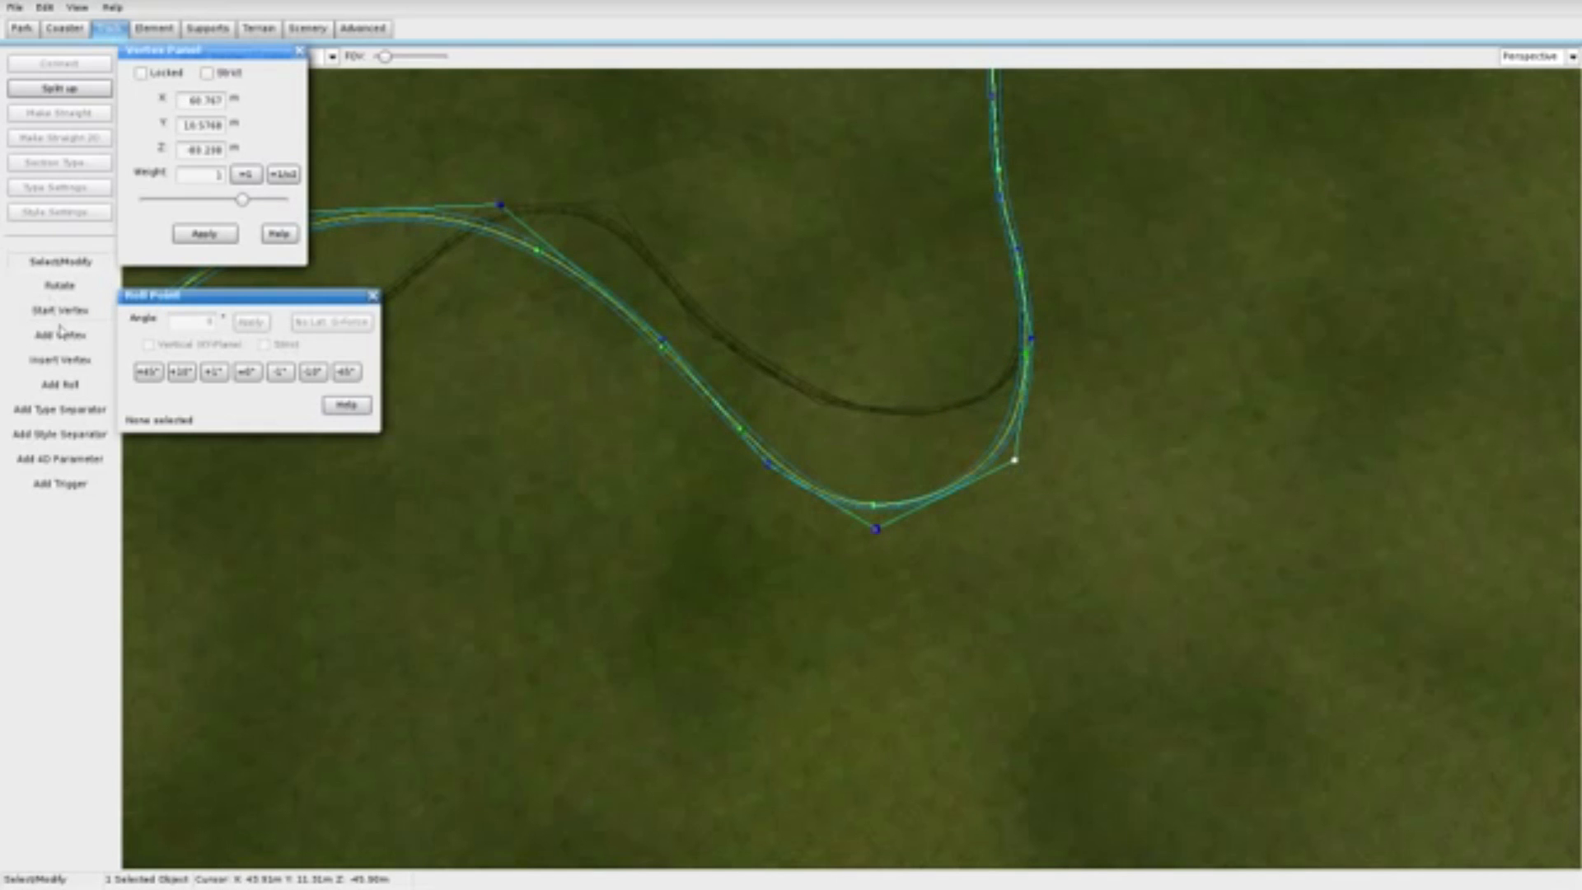
Step: Add a roll point on the widened bend and bank the roll points at its entry for no lateral g-force
{"action": "left_click", "coordinate": [62, 384]}
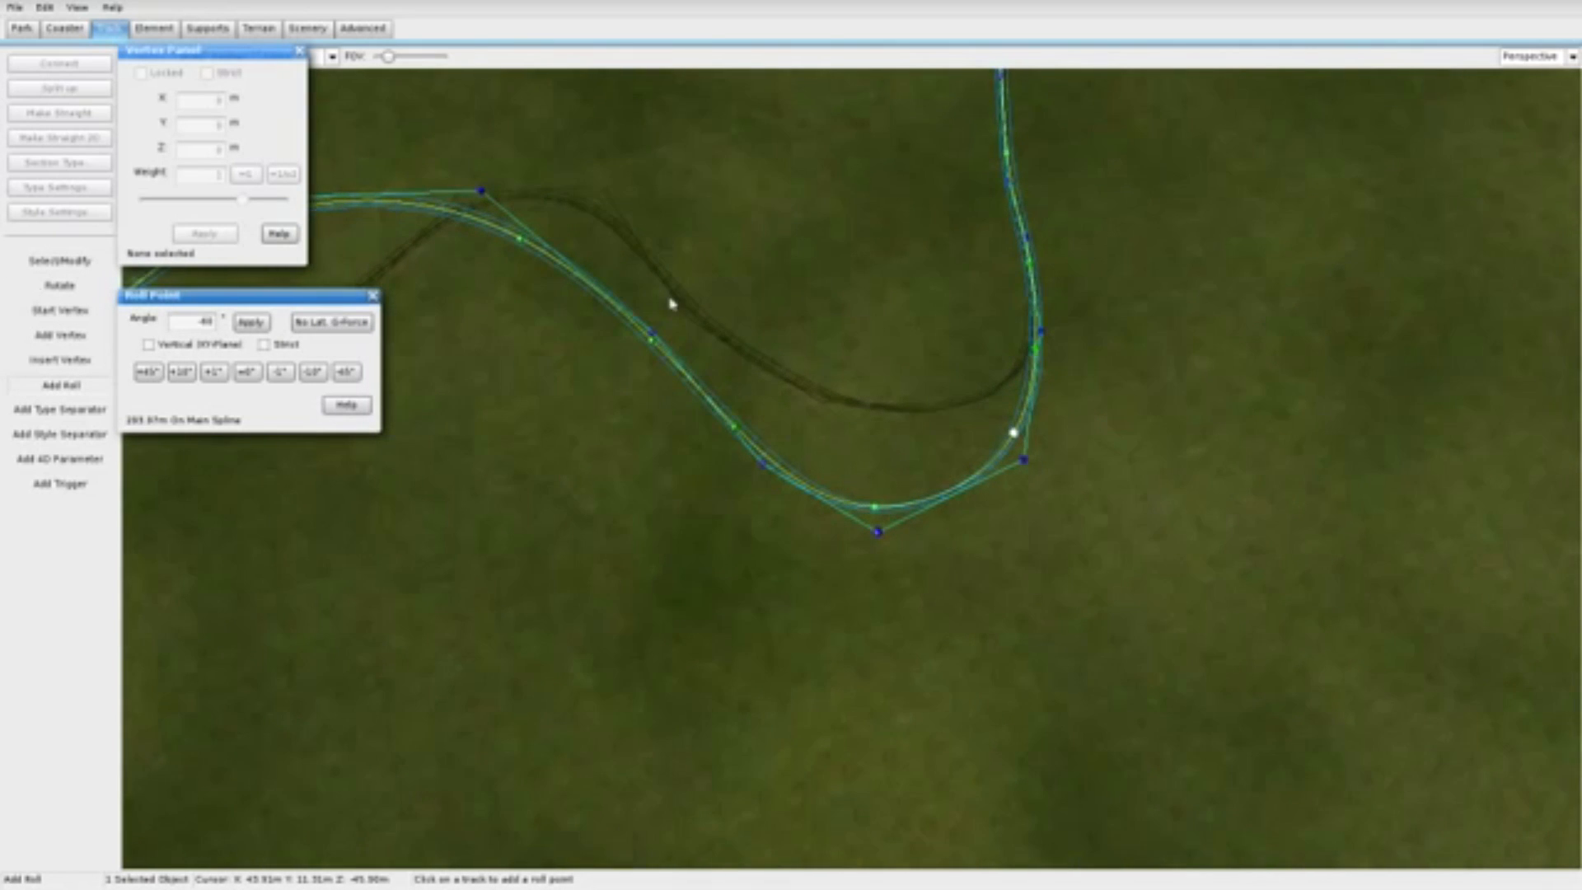
{"action": "left_click", "coordinate": [59, 262]}
{"action": "right_click_drag", "start_coordinate": [715, 396], "coordinate": [791, 363]}
{"action": "key", "text": "w"}
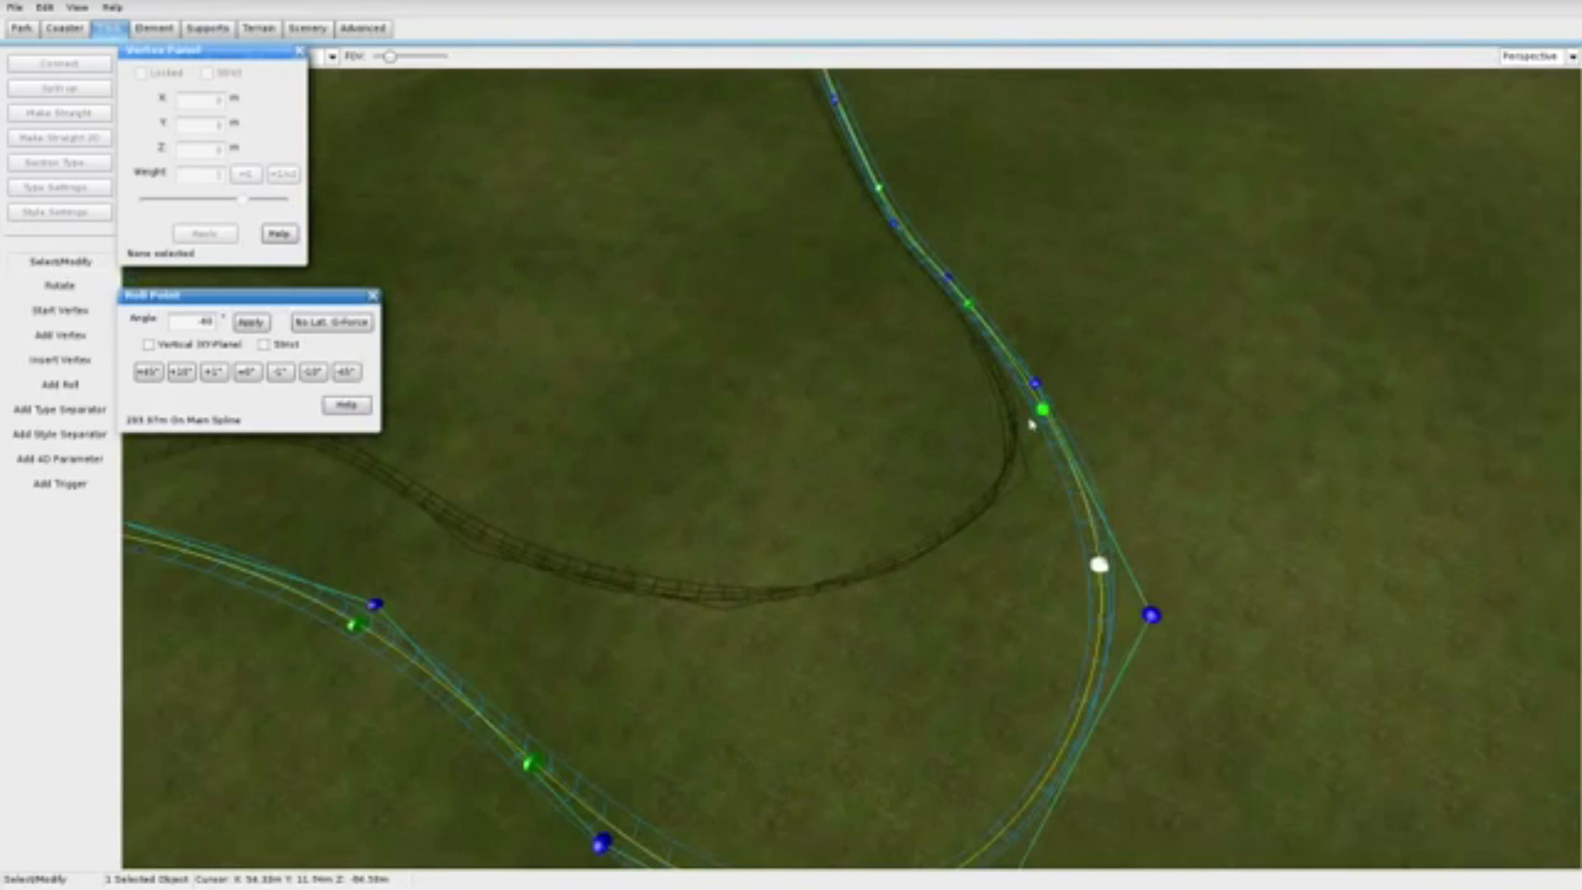
{"action": "left_click", "coordinate": [1042, 409]}
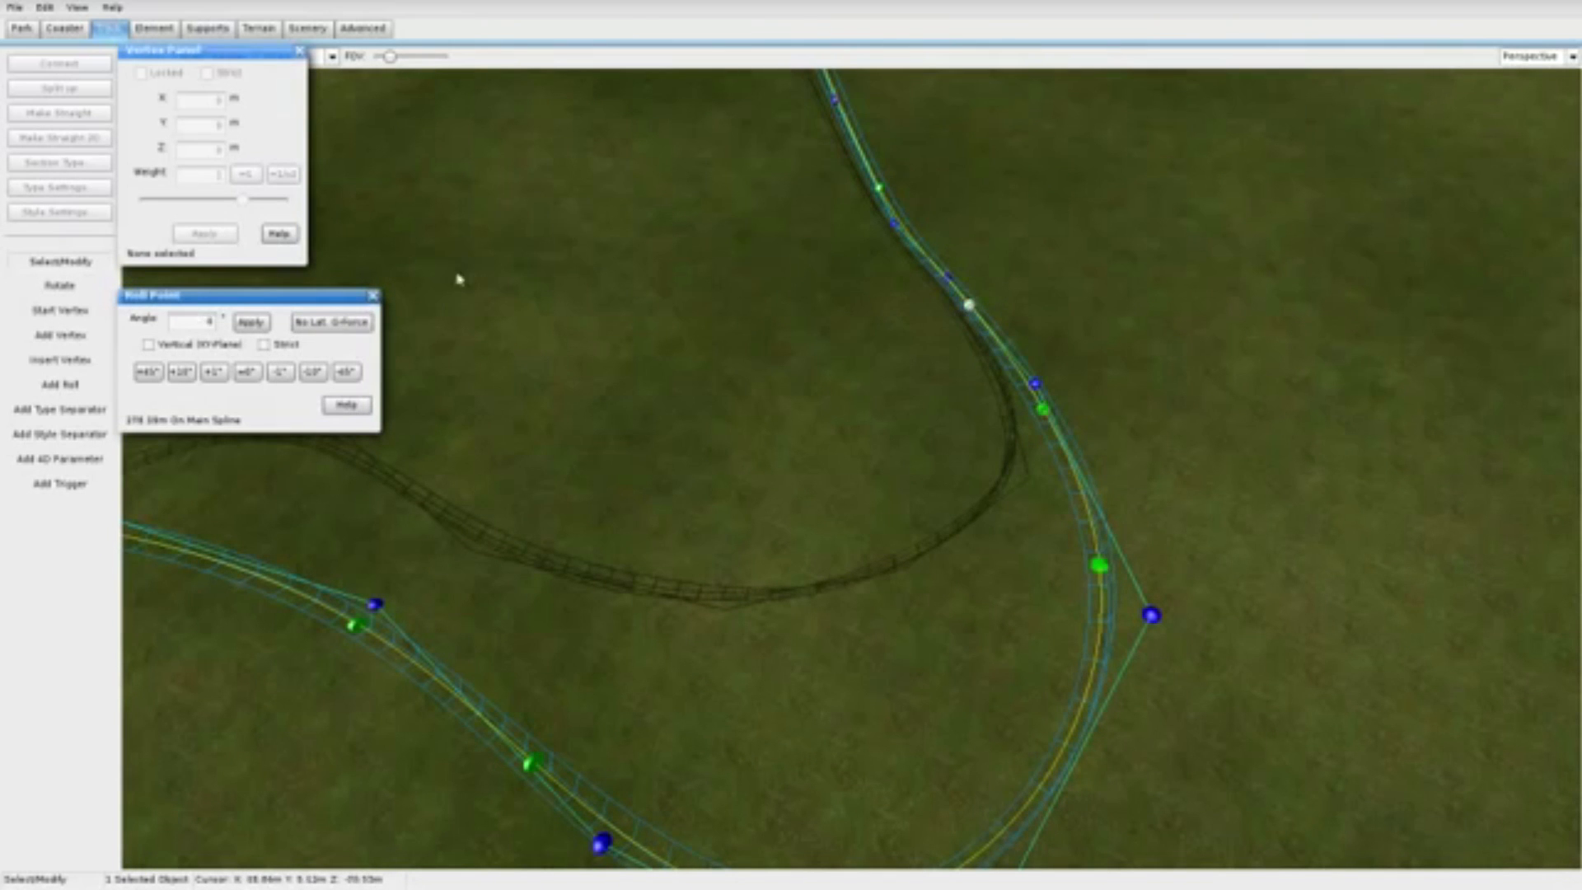
{"action": "left_click", "coordinate": [332, 322]}
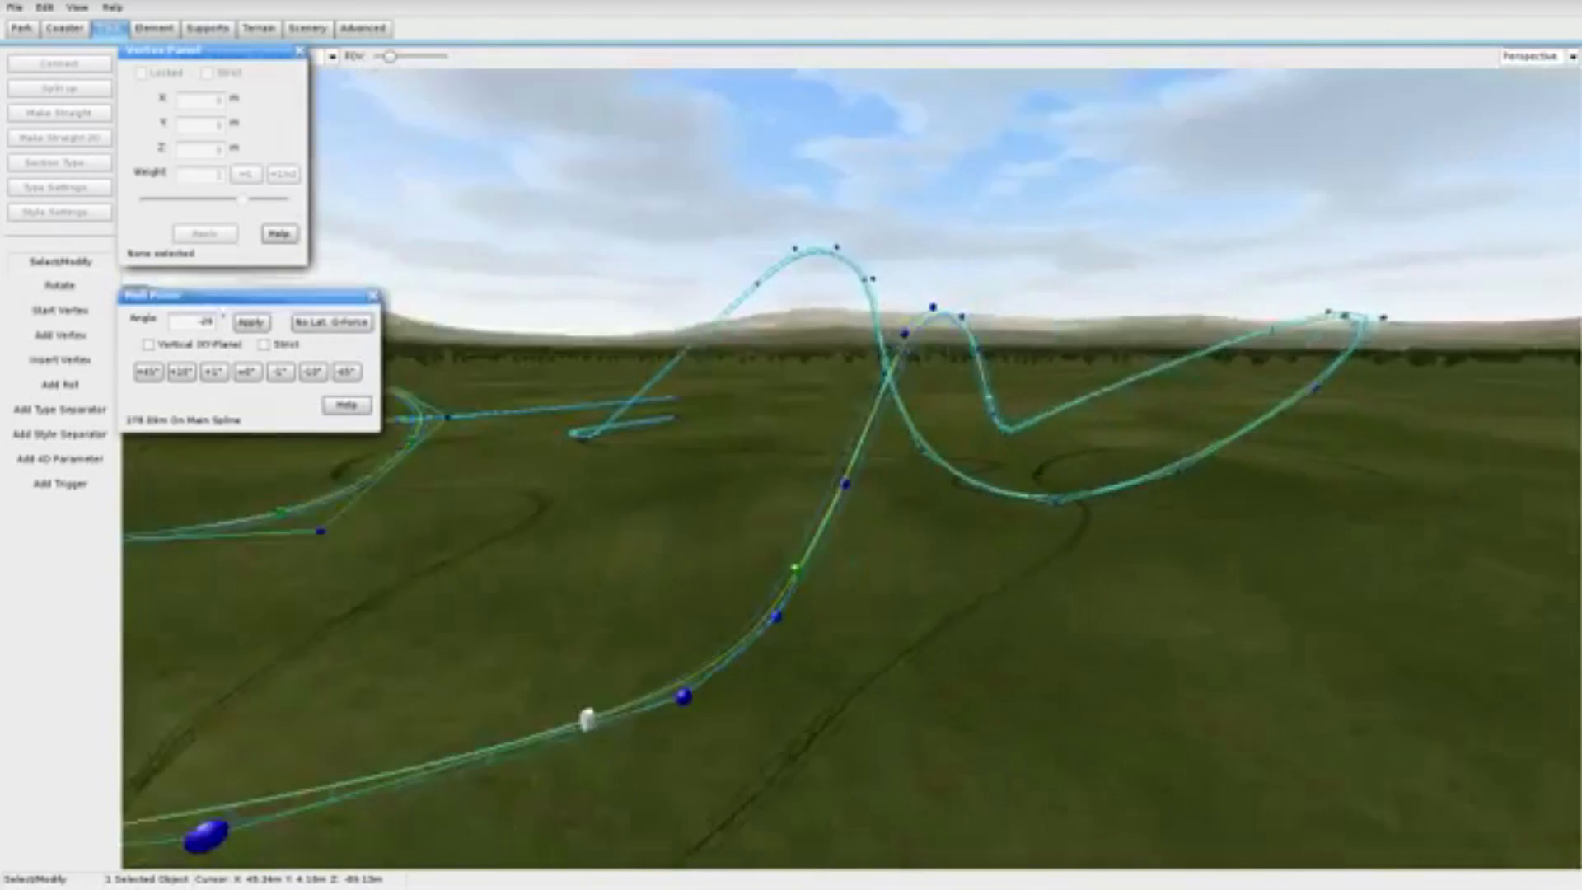
Step: Bank the roll points leaving the bend toward the winding section for no lateral g-force
{"action": "key", "text": "s"}
{"action": "right_click_drag", "start_coordinate": [849, 461], "coordinate": [1041, 565]}
{"action": "key", "text": "w"}
{"action": "left_click", "coordinate": [1039, 661]}
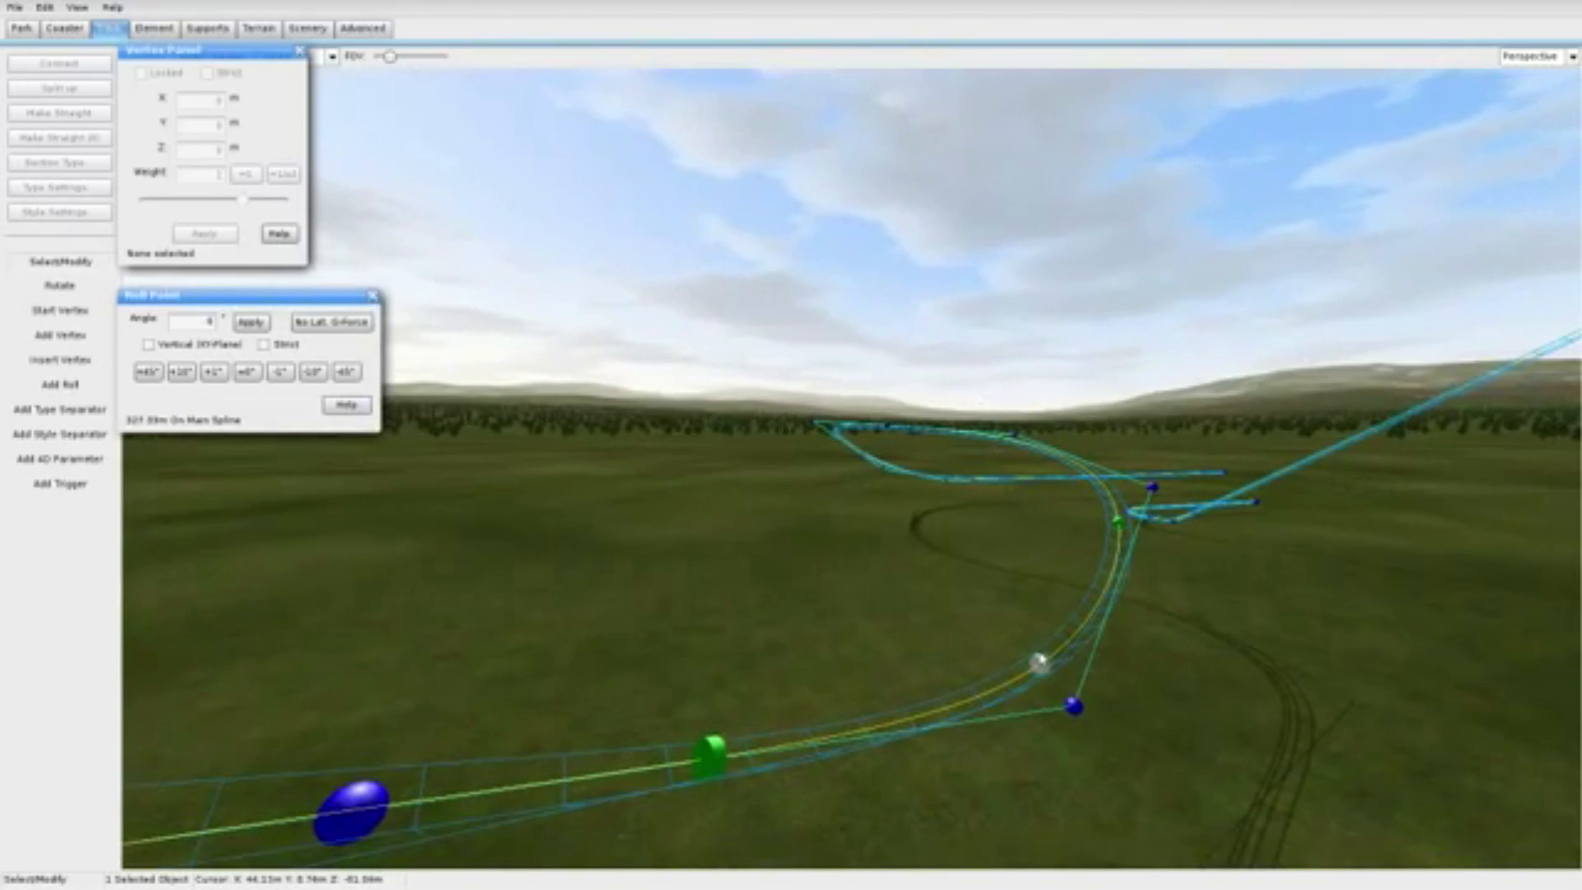
{"action": "left_click", "coordinate": [667, 746]}
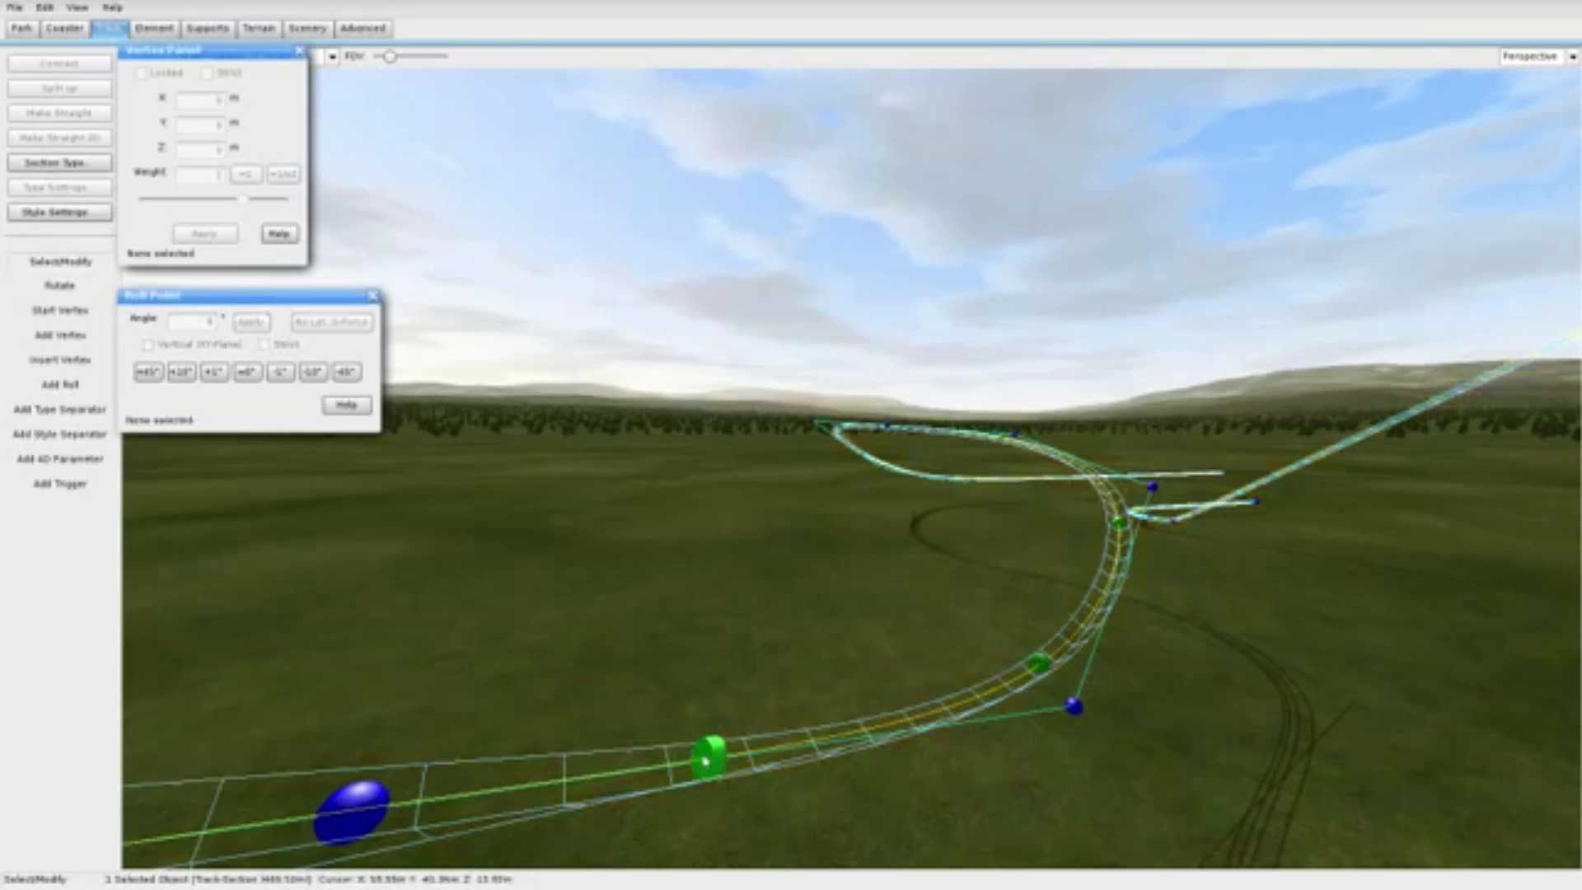
{"action": "left_click", "coordinate": [710, 755]}
{"action": "right_click_drag", "start_coordinate": [666, 493], "coordinate": [648, 514]}
{"action": "key", "text": "w"}
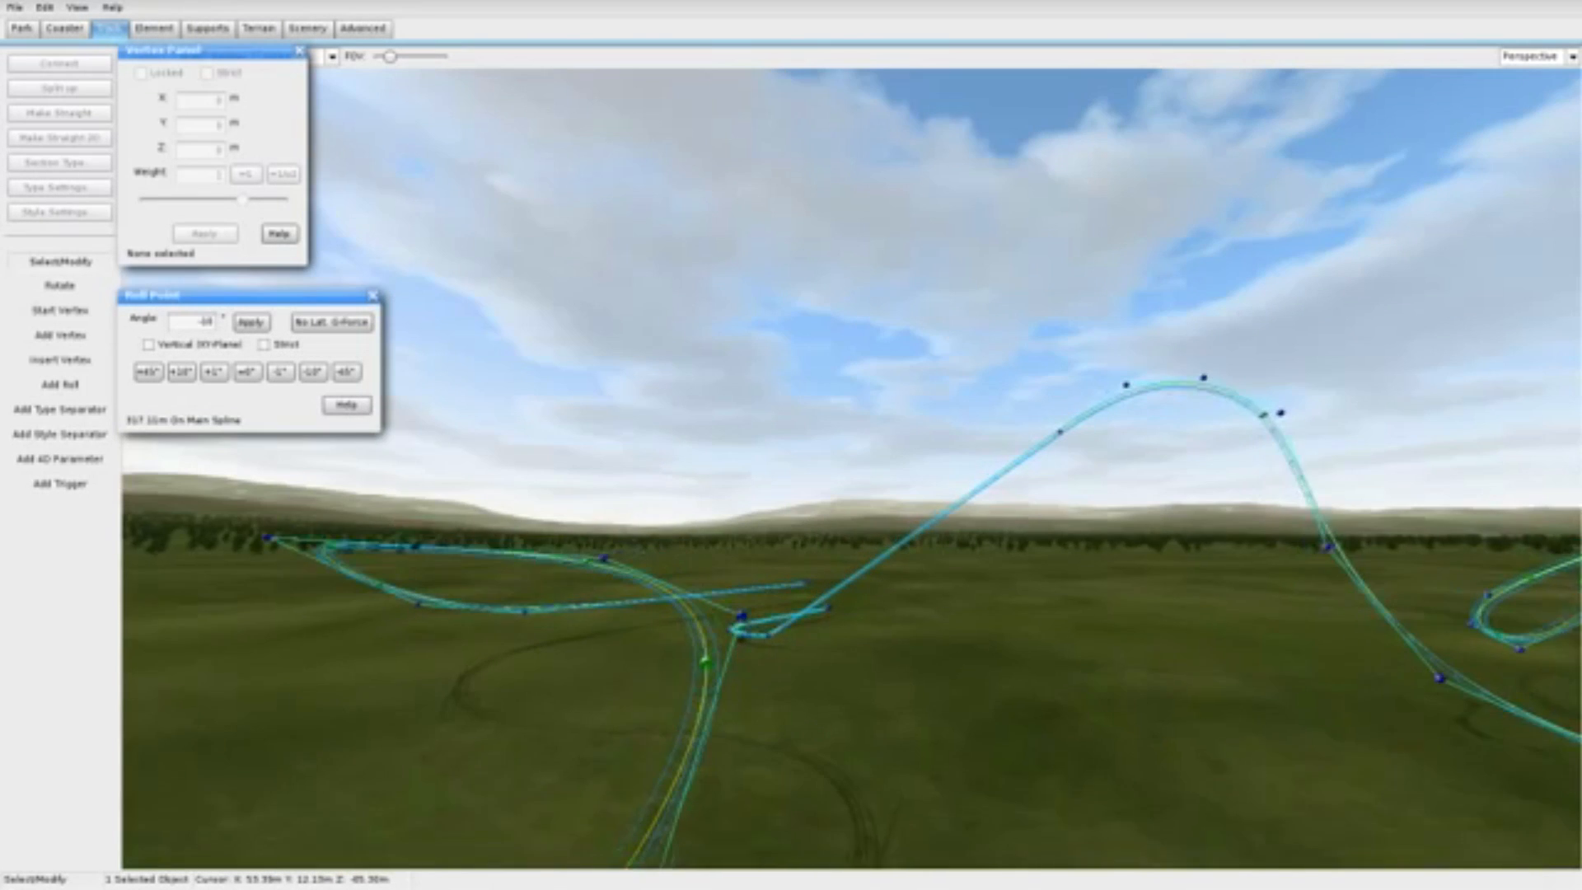
Step: Bank the roll points through the winding section and into the final curve for no lateral g-force
{"action": "left_click", "coordinate": [690, 680]}
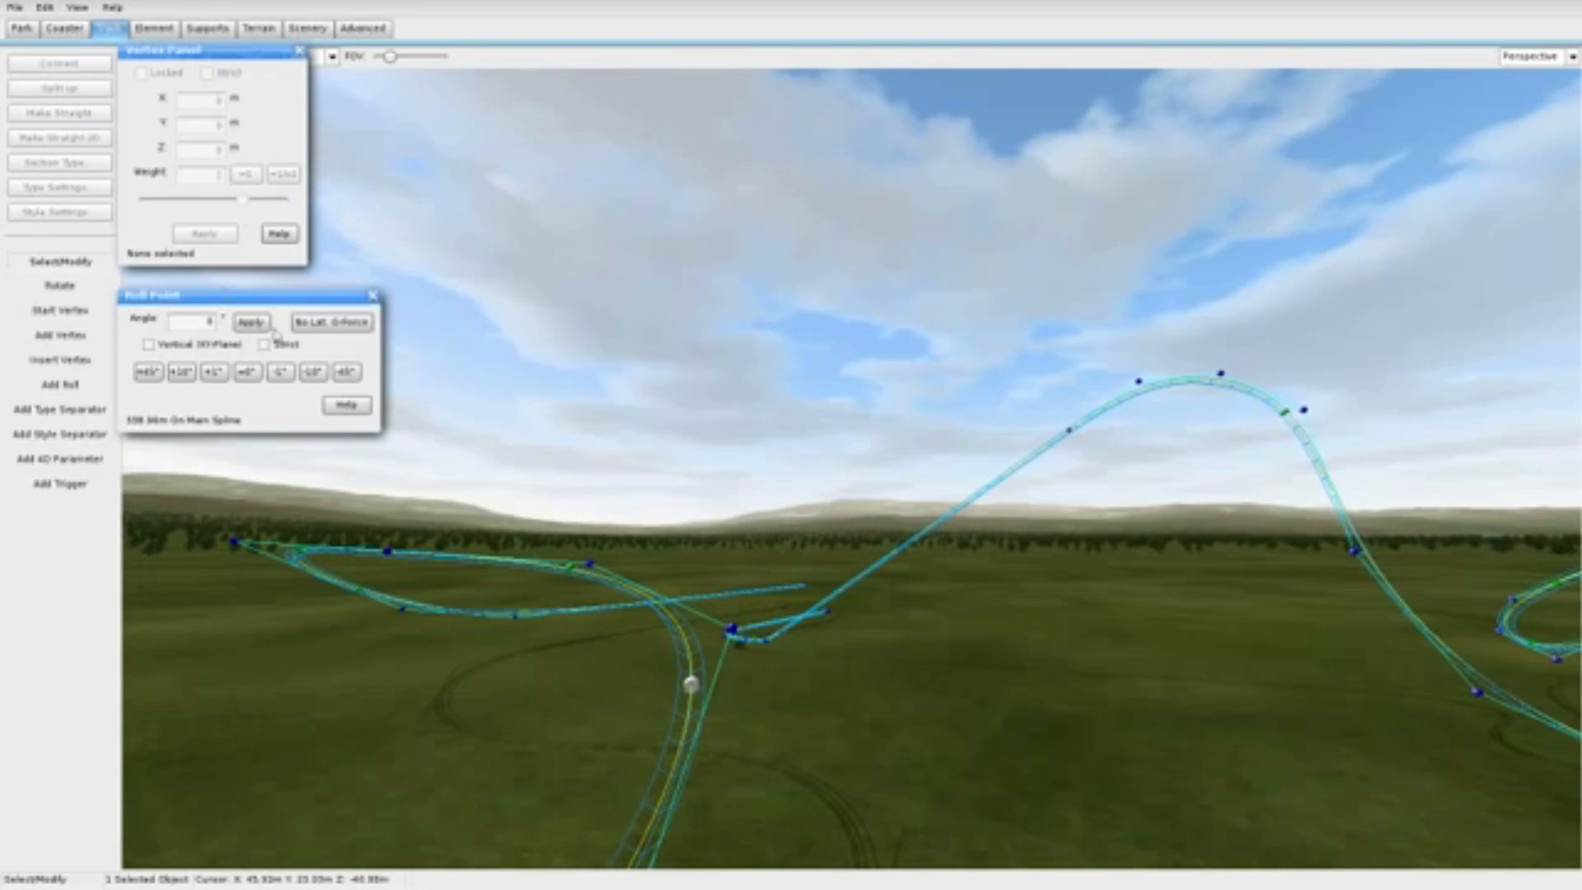
{"action": "left_click", "coordinate": [305, 325]}
{"action": "right_click_drag", "start_coordinate": [437, 504], "coordinate": [402, 520]}
{"action": "key", "text": "w"}
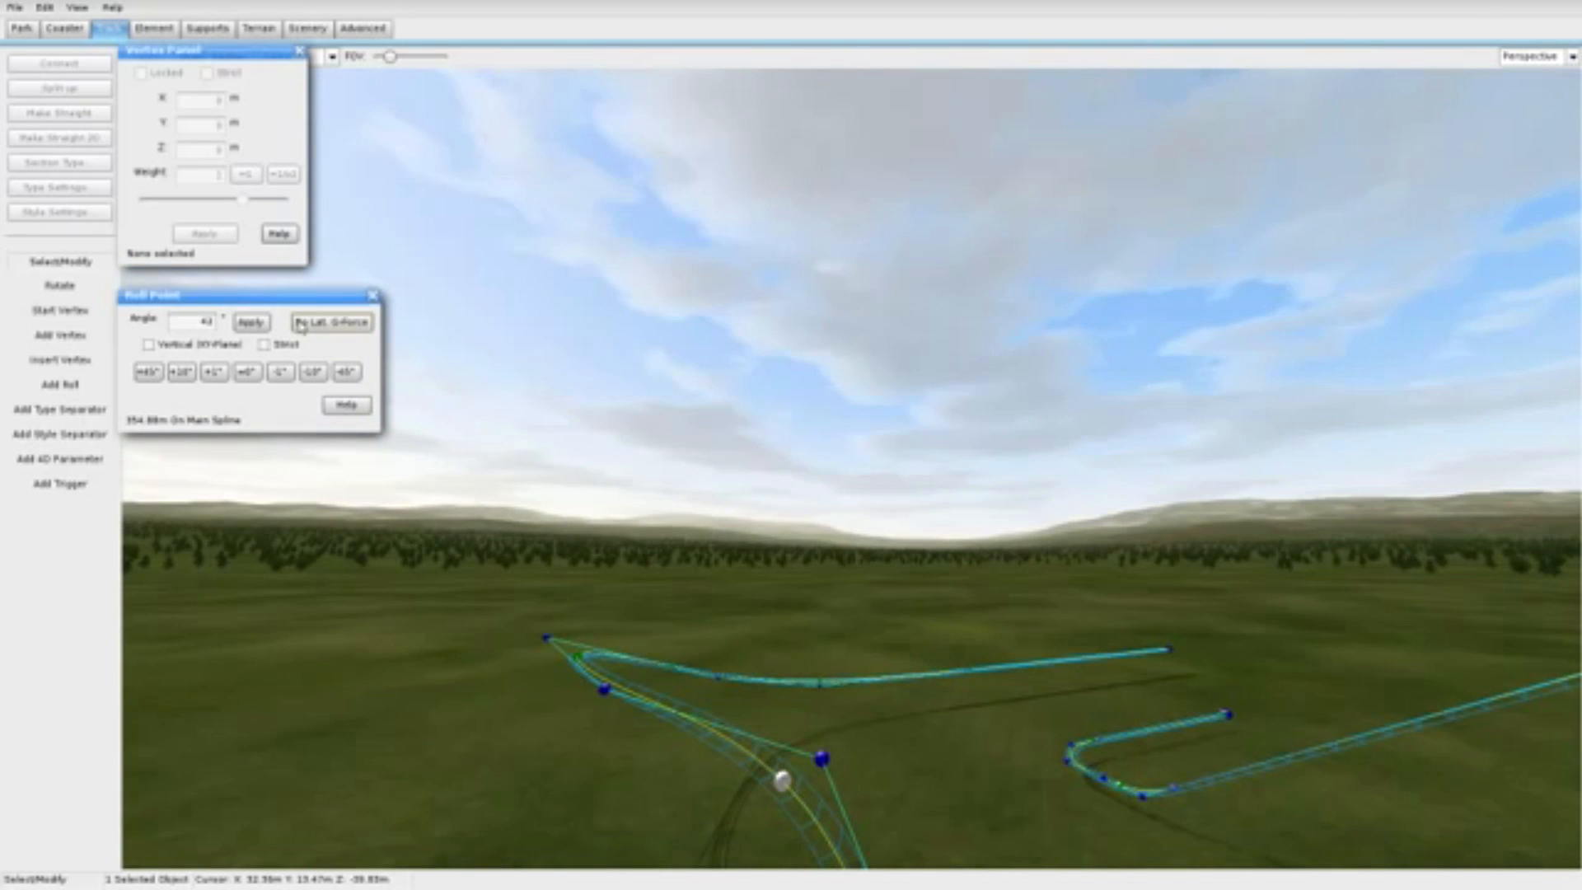
{"action": "left_click", "coordinate": [577, 658]}
{"action": "key", "text": "w"}
{"action": "right_click_drag", "start_coordinate": [414, 402], "coordinate": [449, 452]}
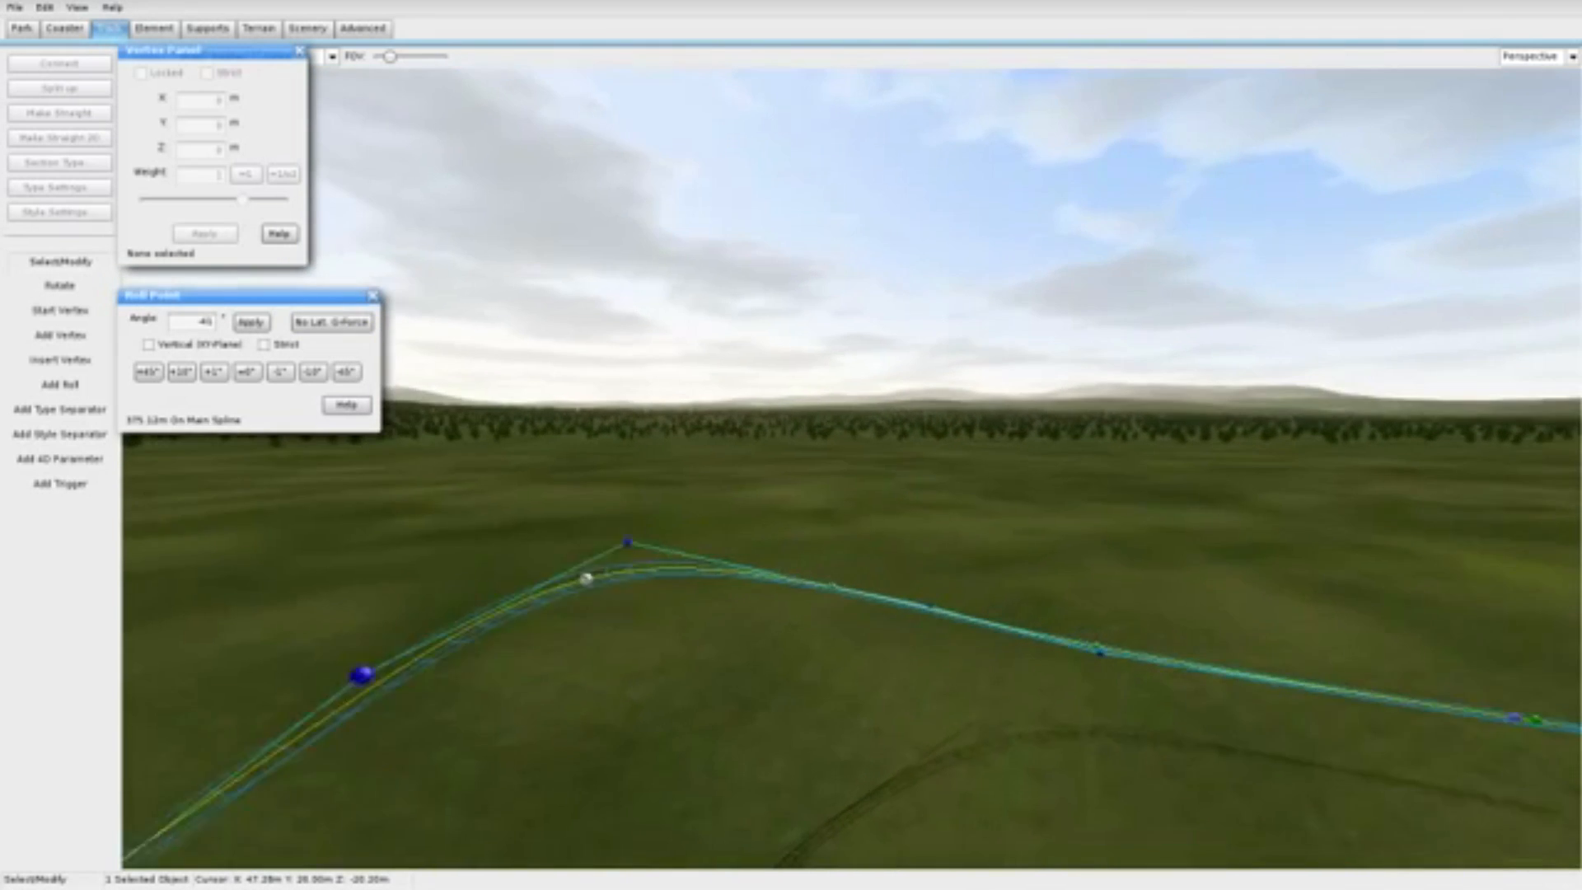
Step: Bank the roll point leaving the final curve for no lateral g-force
{"action": "key", "text": "d"}
{"action": "left_click", "coordinate": [696, 611]}
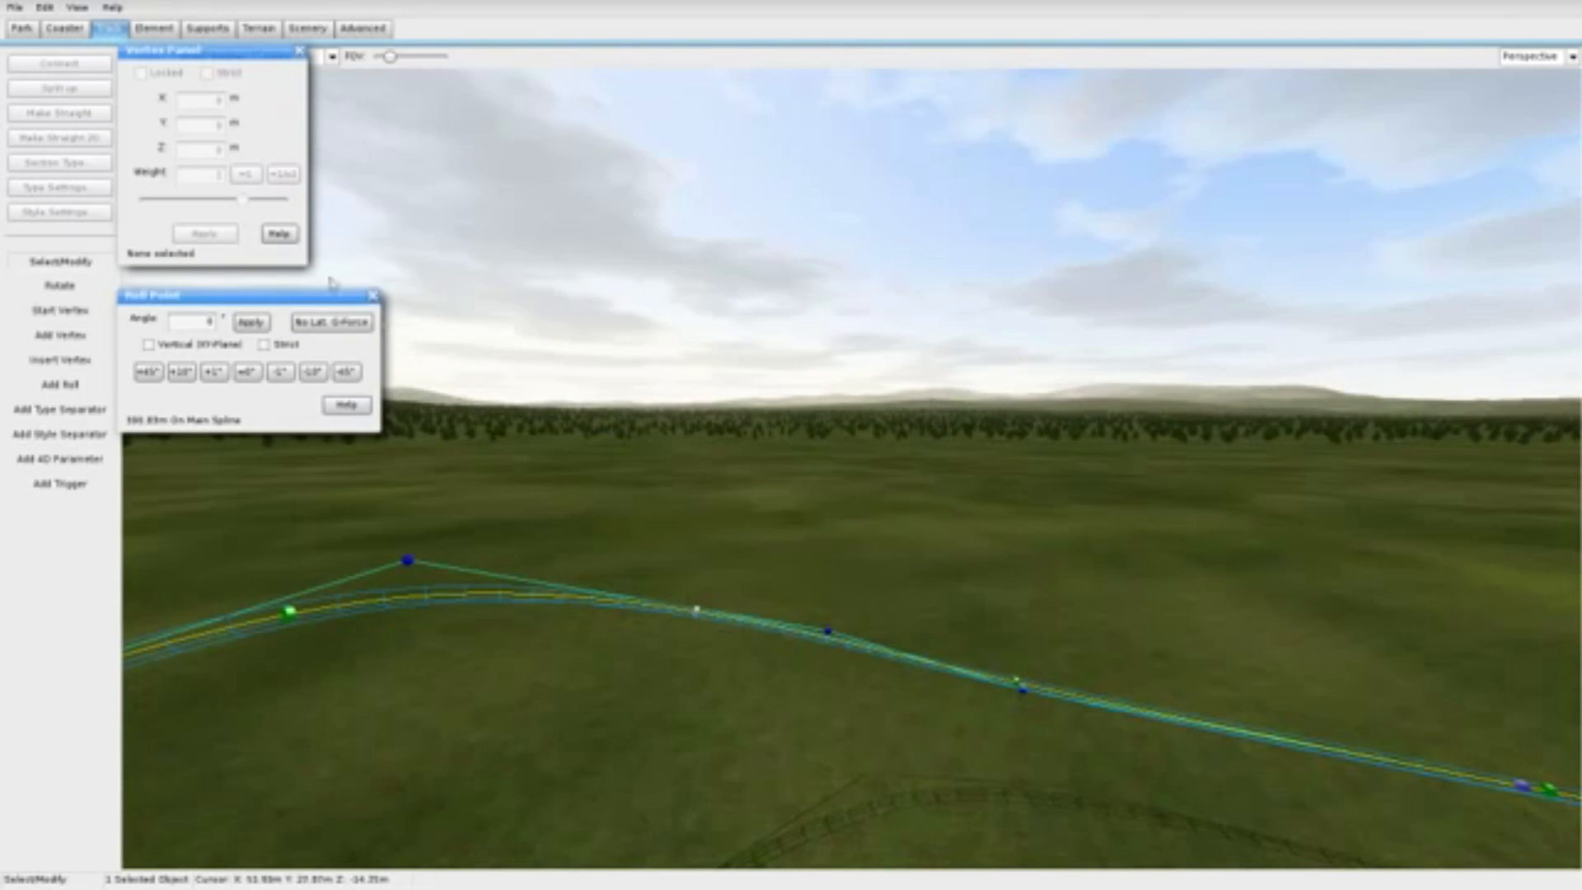
{"action": "left_click", "coordinate": [331, 326]}
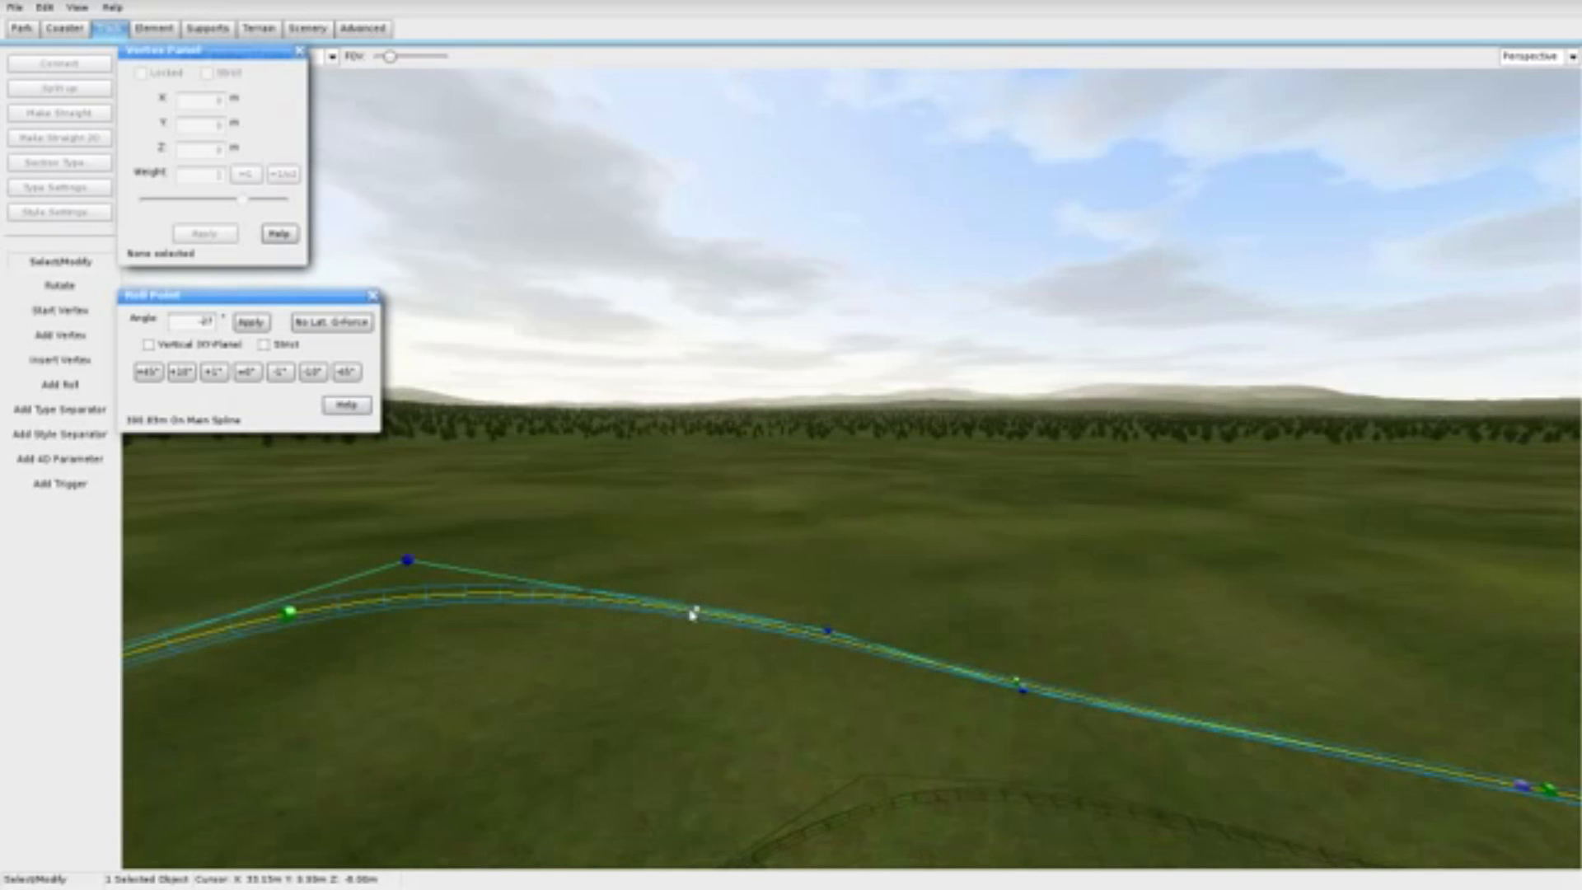
Step: Show the layout from the top and frame the gap between the return track's open end and the coaster's start
{"action": "left_click_drag", "start_coordinate": [850, 674], "coordinate": [867, 670]}
{"action": "right_click_drag", "start_coordinate": [868, 670], "coordinate": [429, 659]}
{"action": "key", "text": "s"}
{"action": "key", "text": "d"}
{"action": "key", "text": "w"}
{"action": "key", "text": "s"}
{"action": "key", "text": "w"}
{"action": "key", "text": "w"}
{"action": "right_click_drag", "start_coordinate": [1013, 550], "coordinate": [948, 538]}
{"action": "left_click", "coordinate": [1532, 56]}
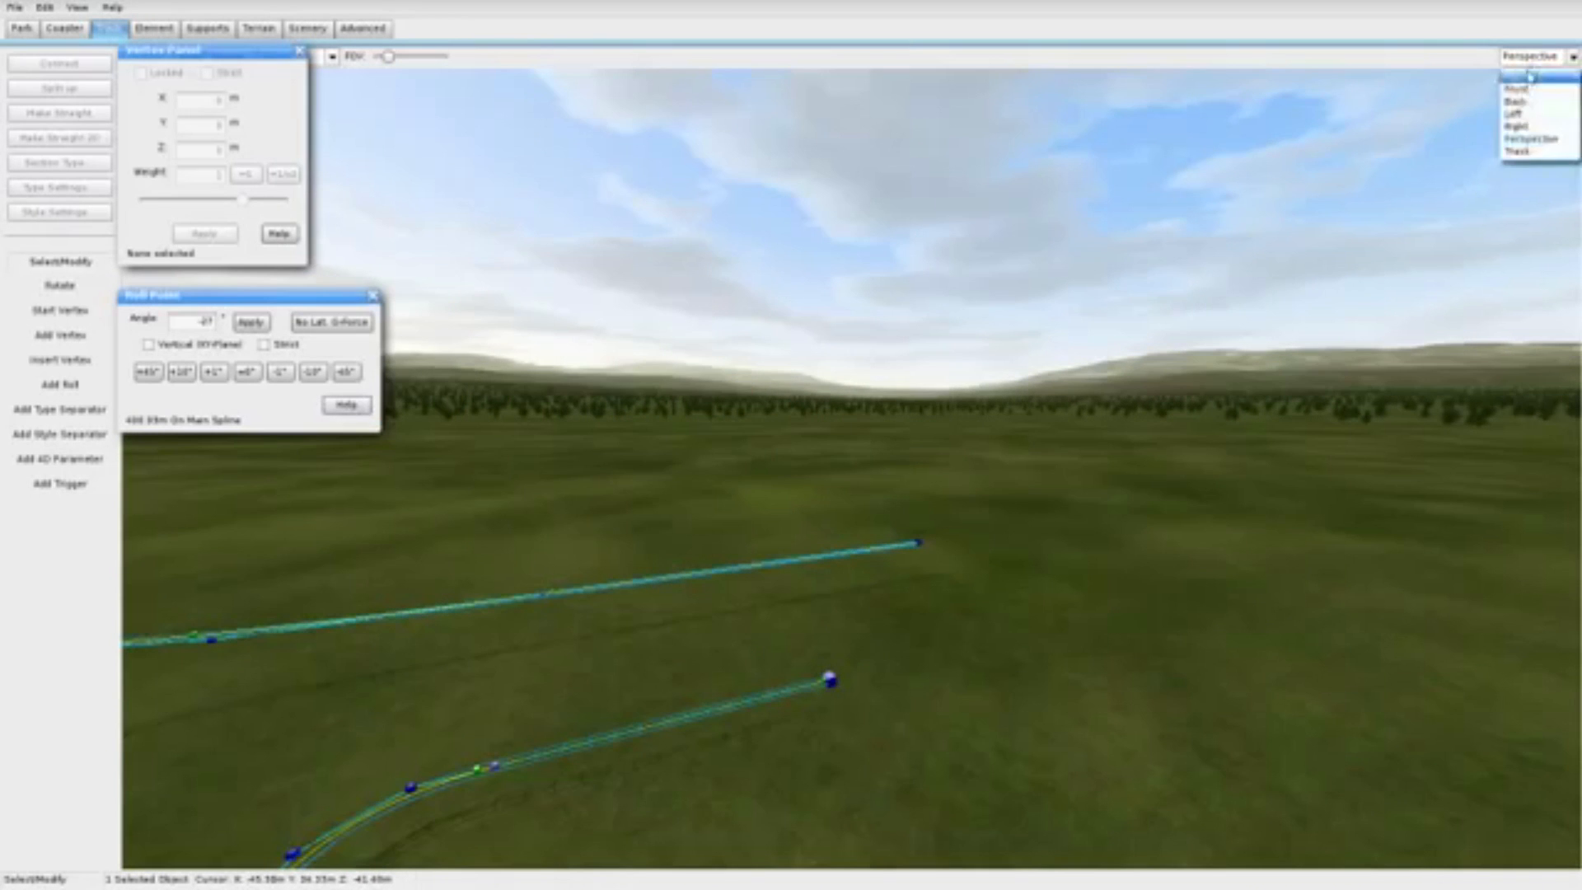
{"action": "left_click", "coordinate": [1524, 87]}
{"action": "left_click_drag", "start_coordinate": [1574, 418], "coordinate": [1575, 451]}
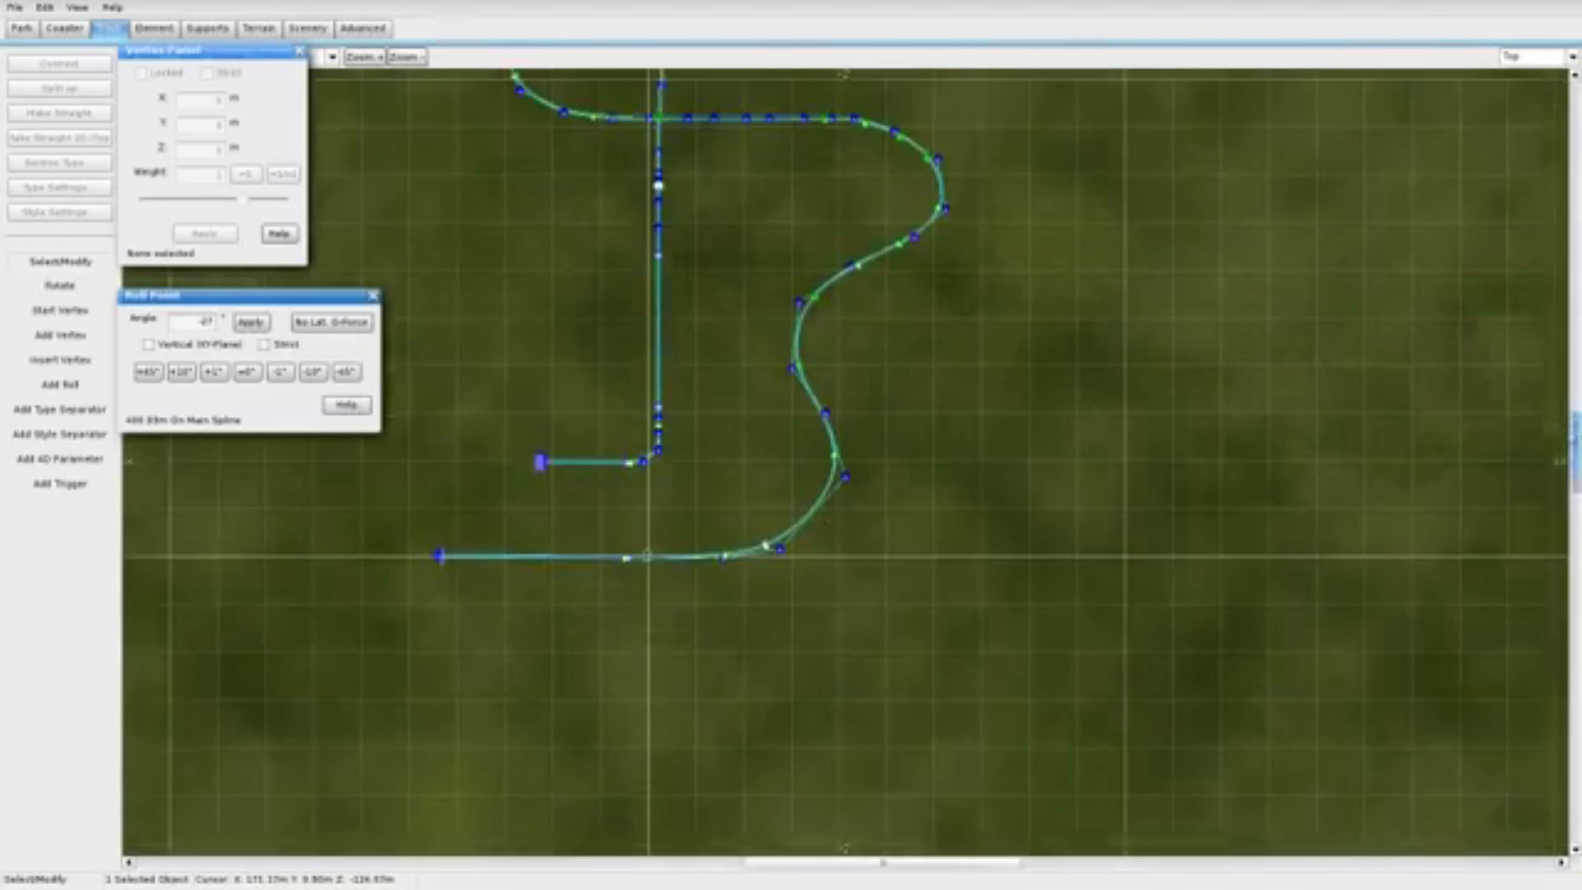
{"action": "scroll", "coordinate": [1154, 631], "scroll_direction": "up", "scroll_amount": 4}
{"action": "left_click_drag", "start_coordinate": [859, 861], "coordinate": [772, 861]}
{"action": "left_click", "coordinate": [57, 338]}
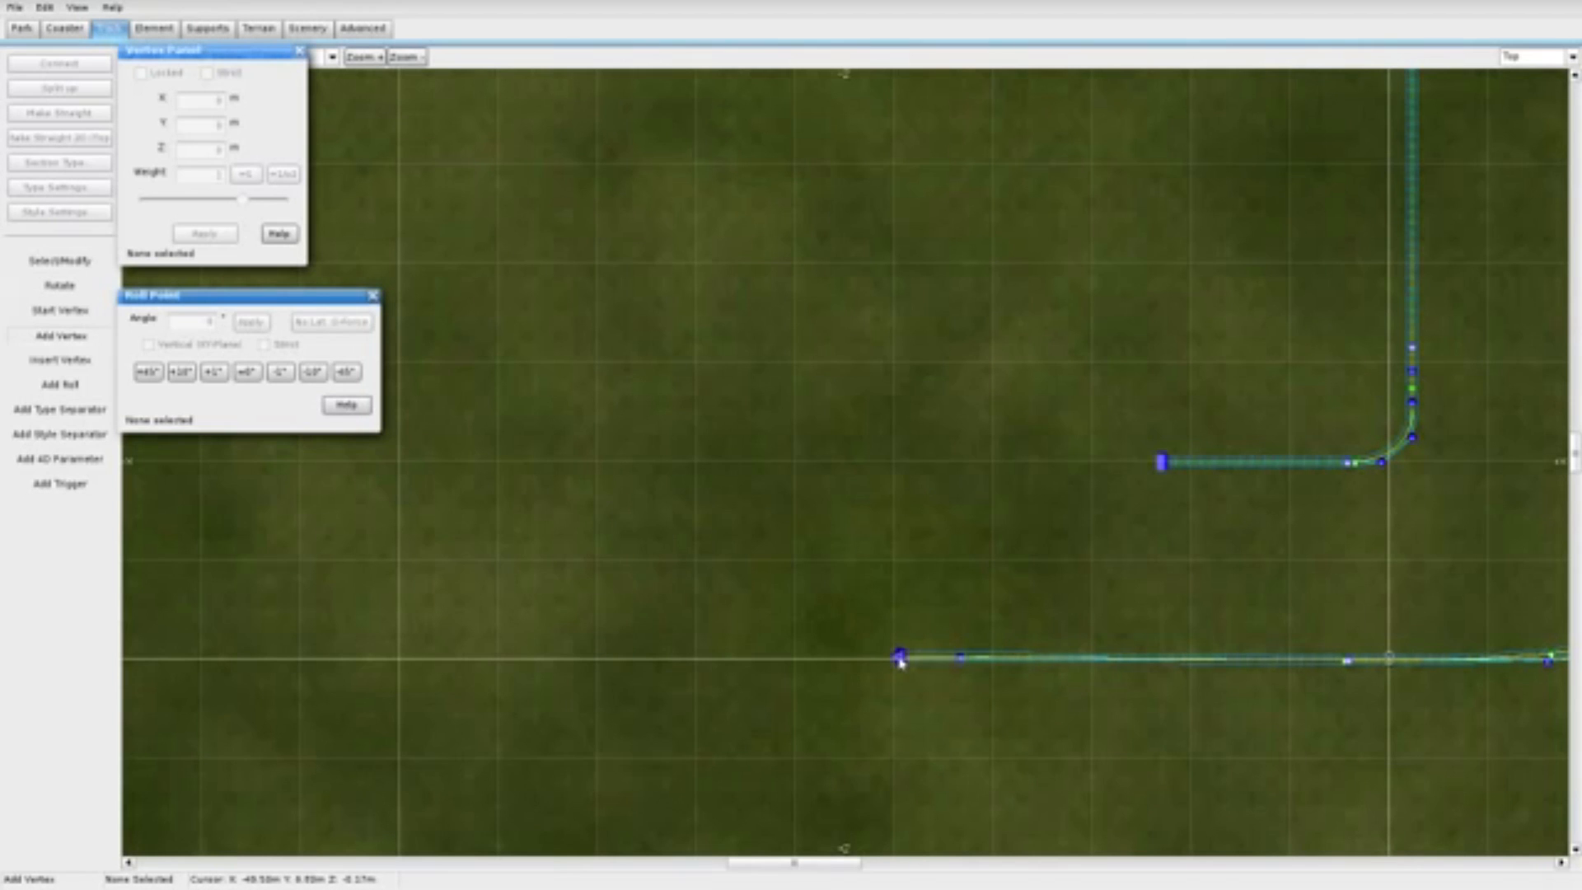
{"action": "left_click", "coordinate": [838, 624]}
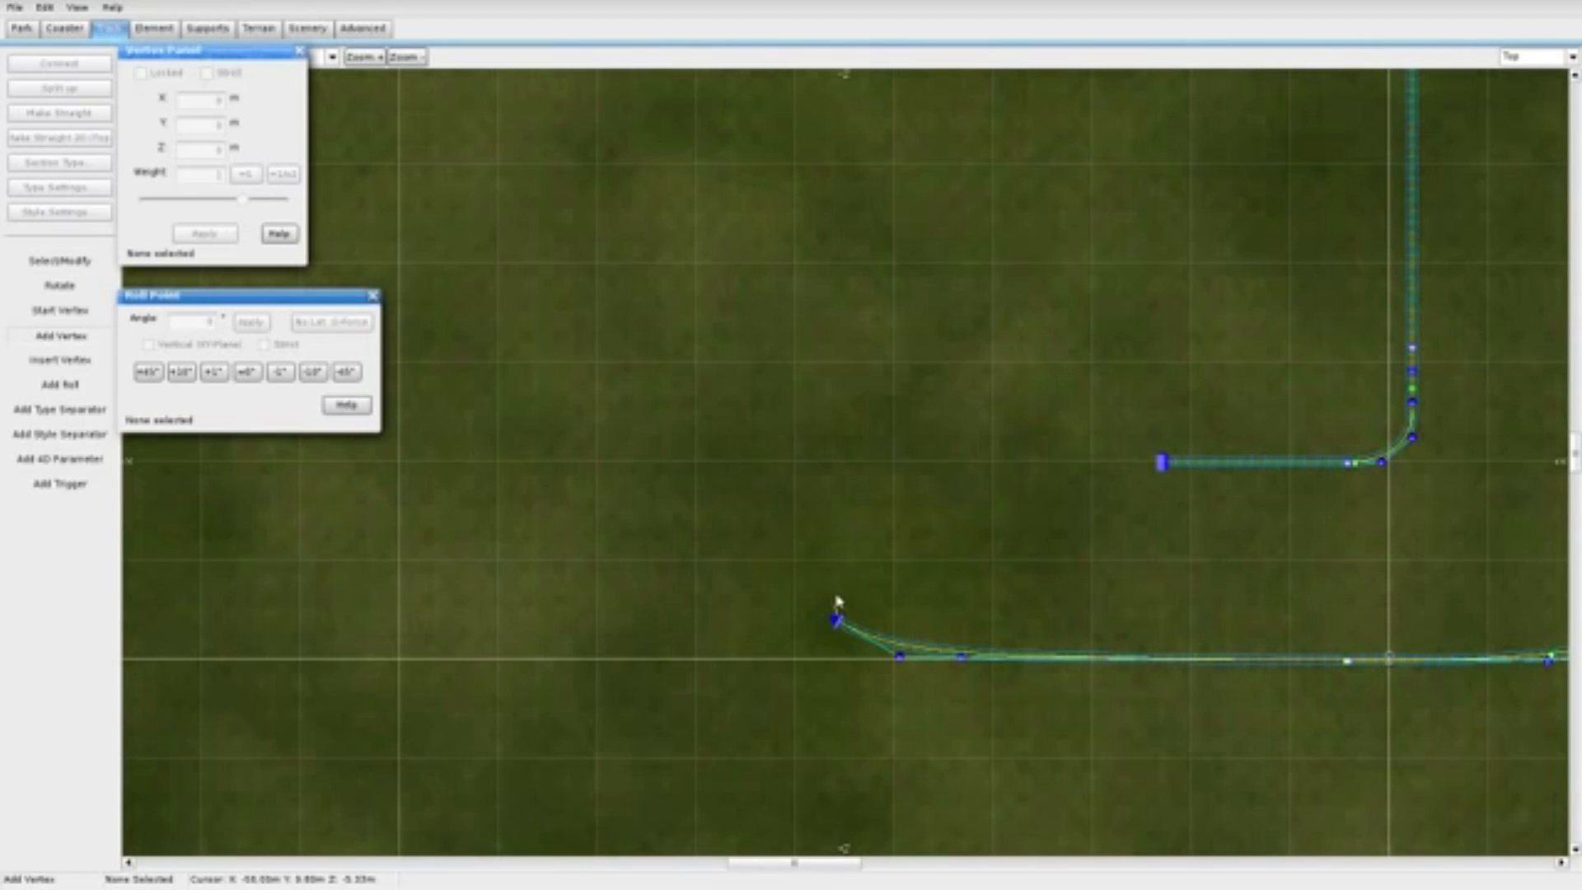
{"action": "key", "text": "ctrl+z"}
{"action": "key", "text": "ctrl+z"}
Step: Extend the return track's open end with six vertices that form a U-turn lined up with the coaster's starting straight
{"action": "left_click", "coordinate": [64, 268]}
{"action": "left_click", "coordinate": [961, 657]}
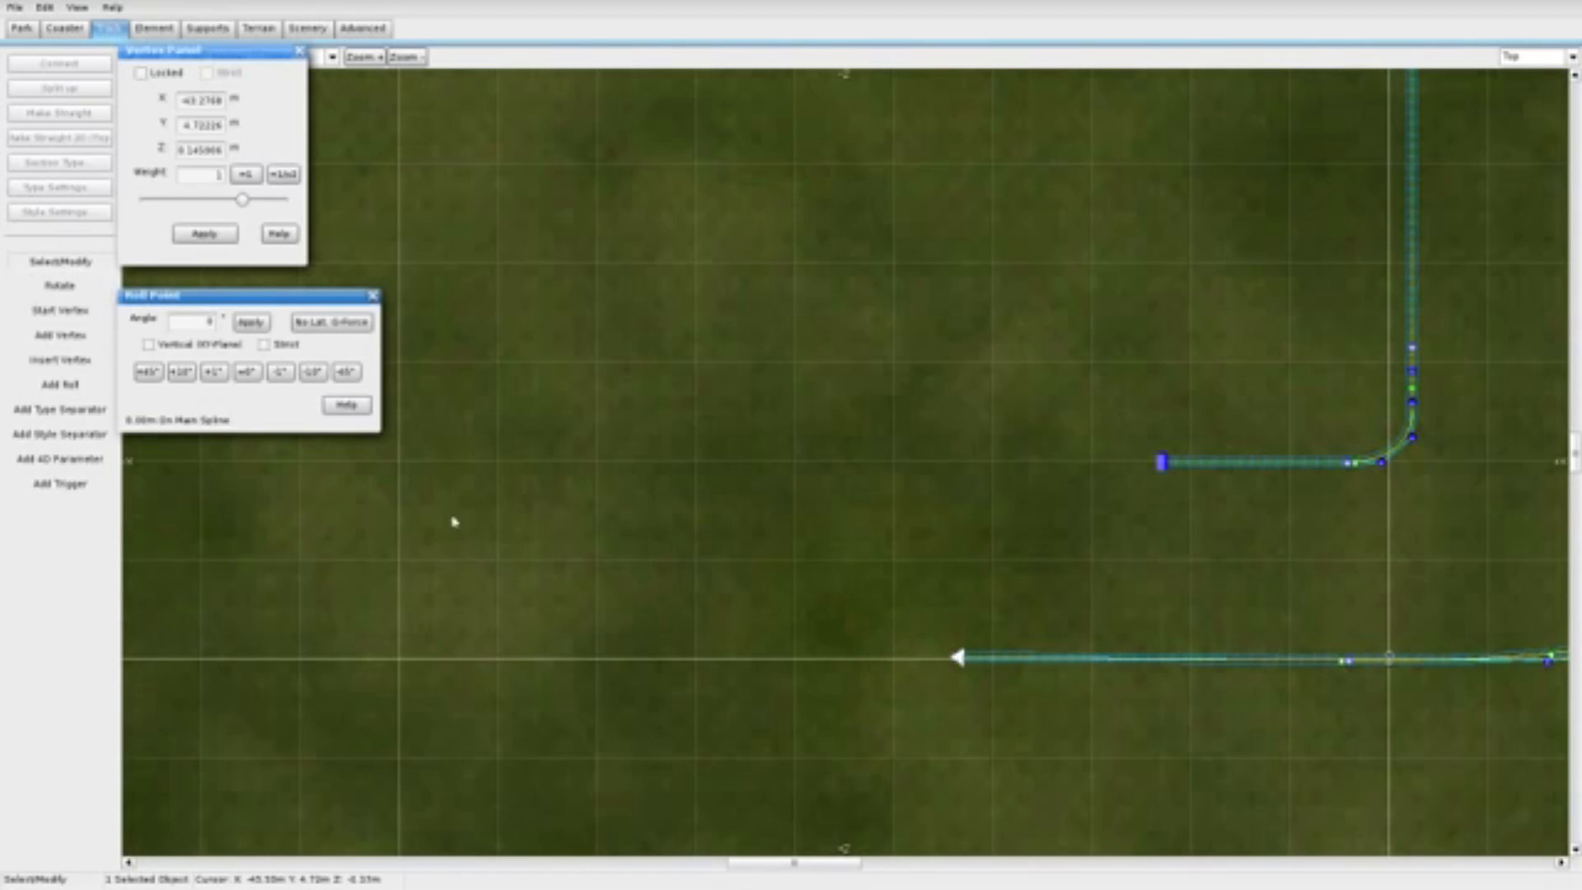
{"action": "left_click", "coordinate": [59, 337]}
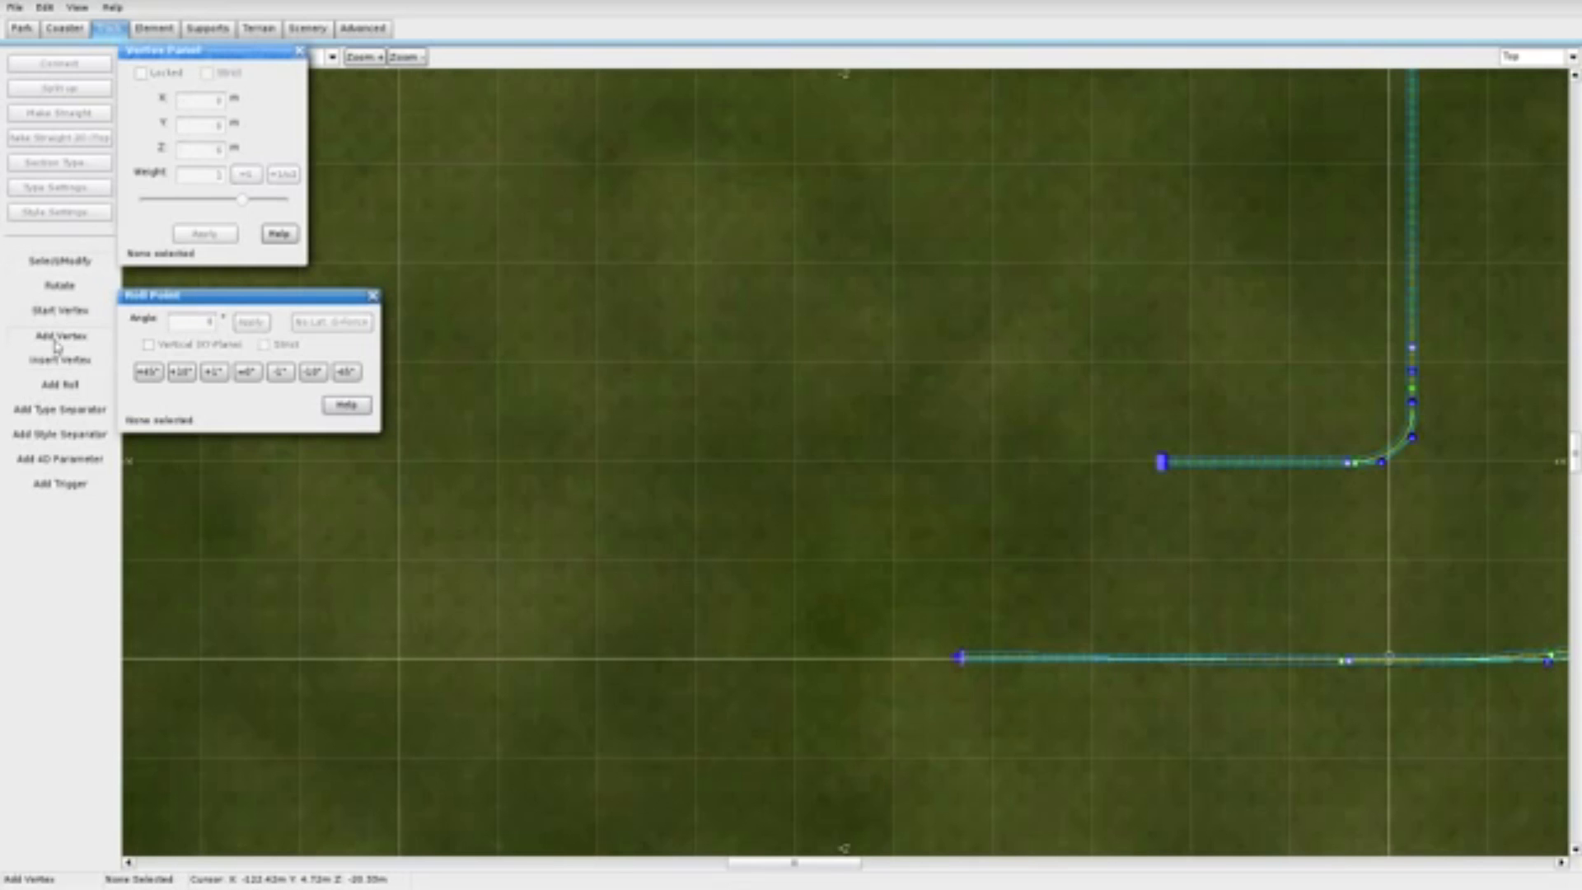
{"action": "left_click", "coordinate": [899, 658]}
{"action": "left_click", "coordinate": [857, 624]}
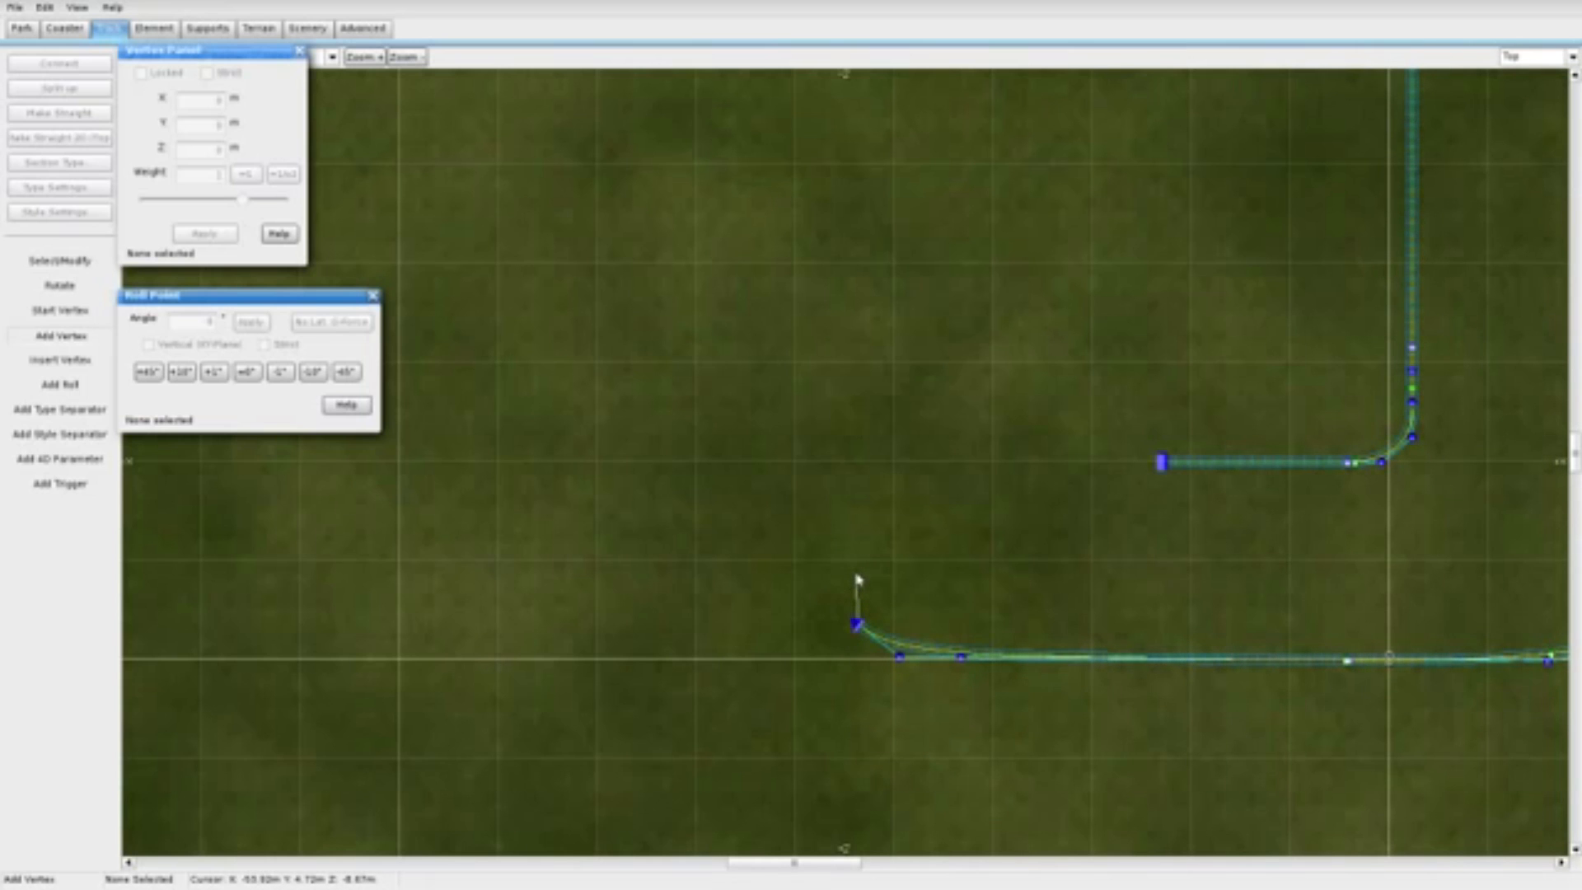
{"action": "left_click", "coordinate": [858, 571]}
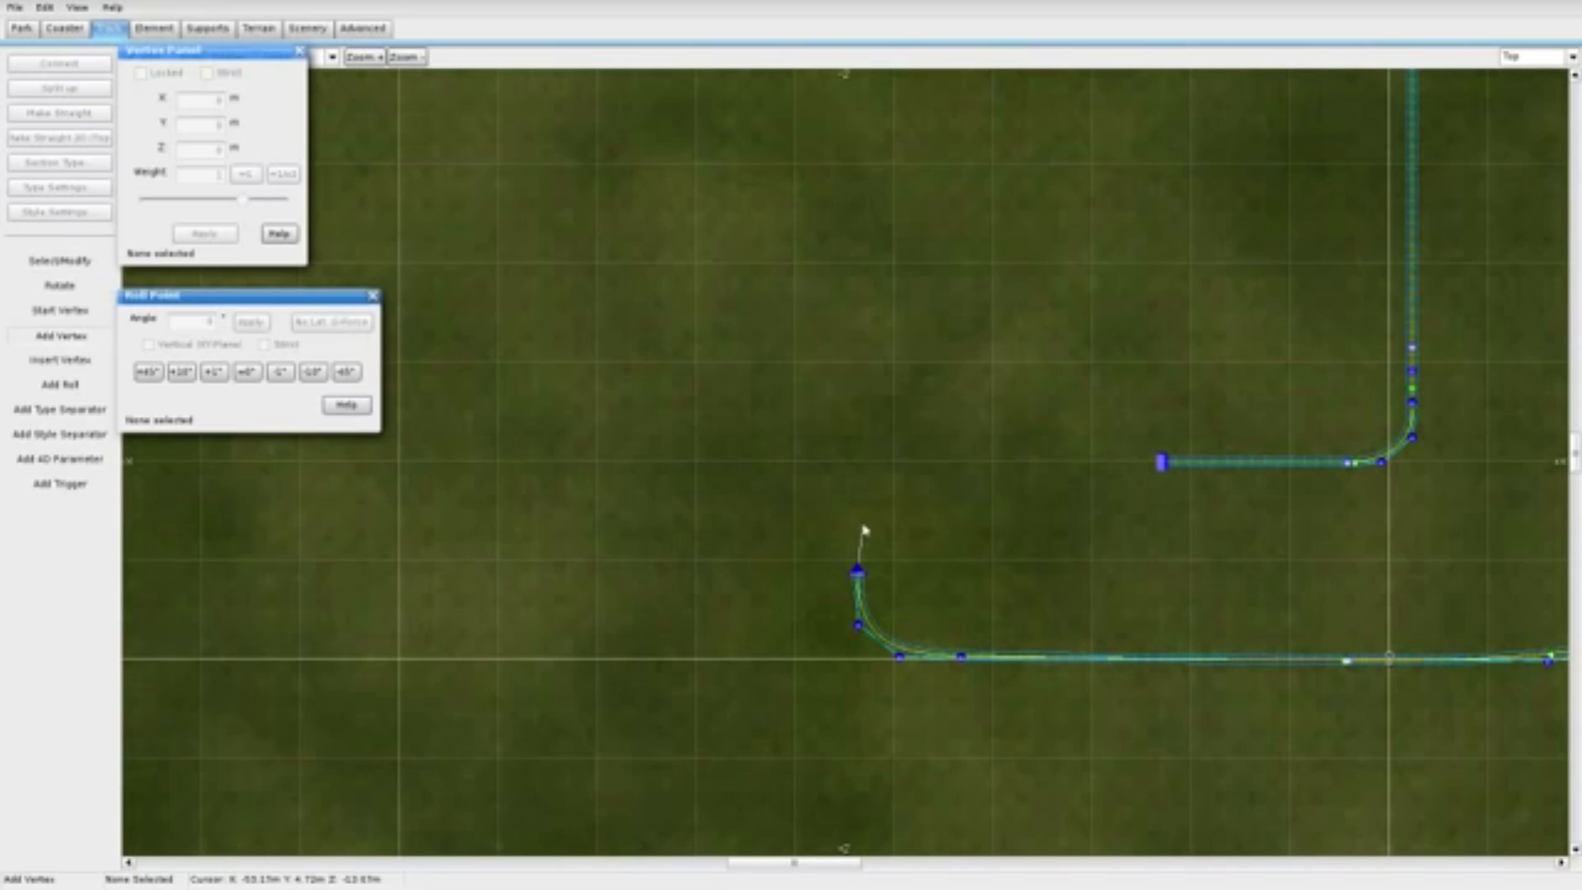
{"action": "left_click", "coordinate": [855, 511]}
{"action": "left_click", "coordinate": [901, 463]}
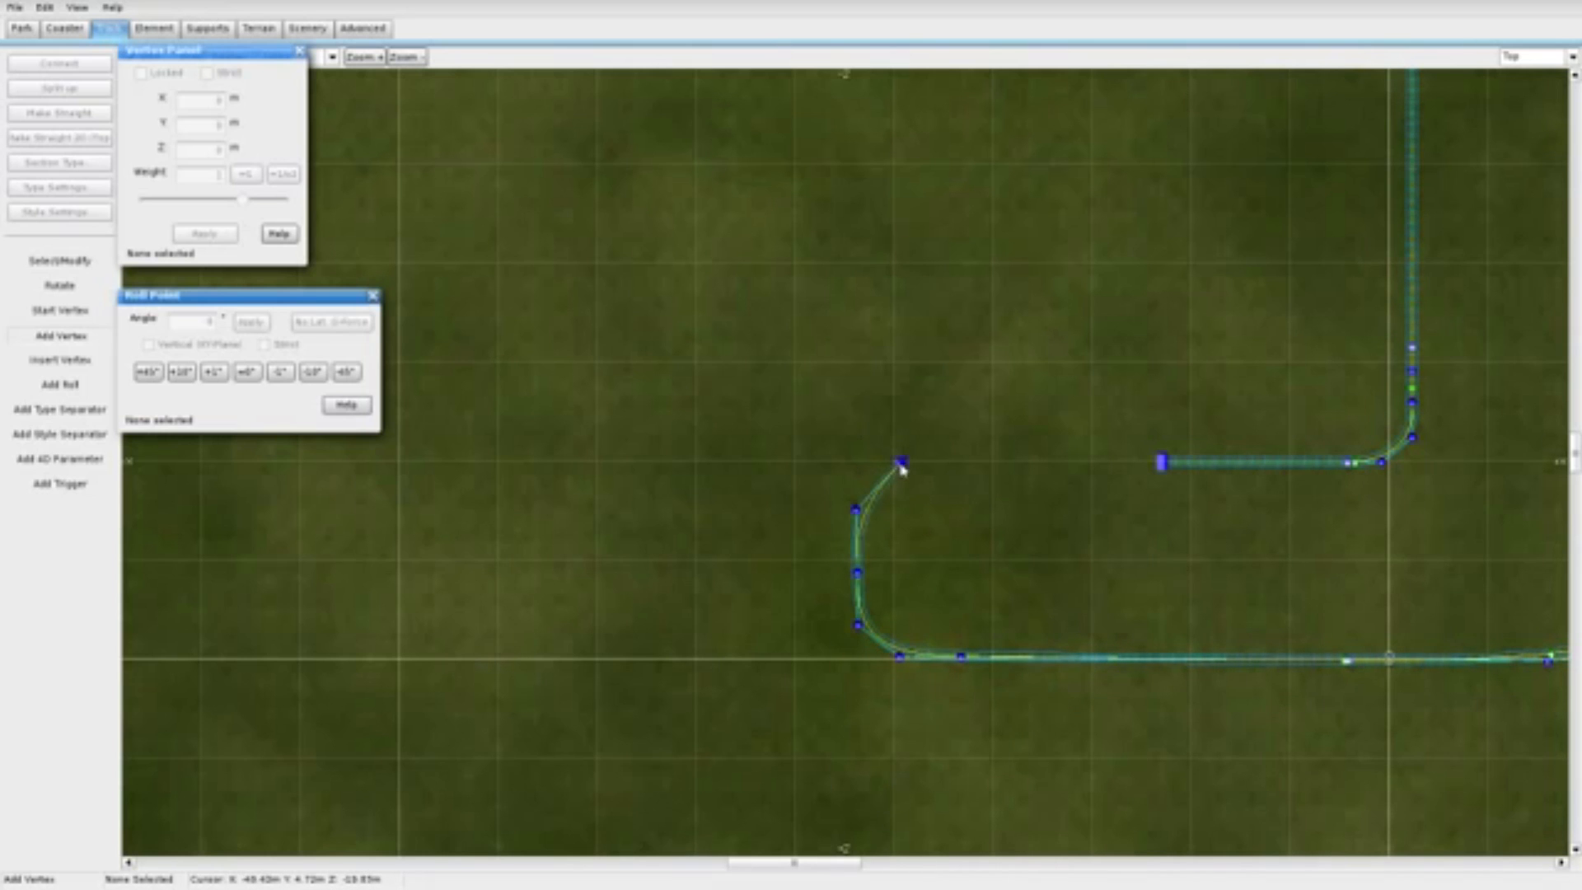
{"action": "left_click", "coordinate": [953, 465]}
Step: Move the middle vertices of the U-turn outward to round its curve
{"action": "left_click", "coordinate": [60, 261]}
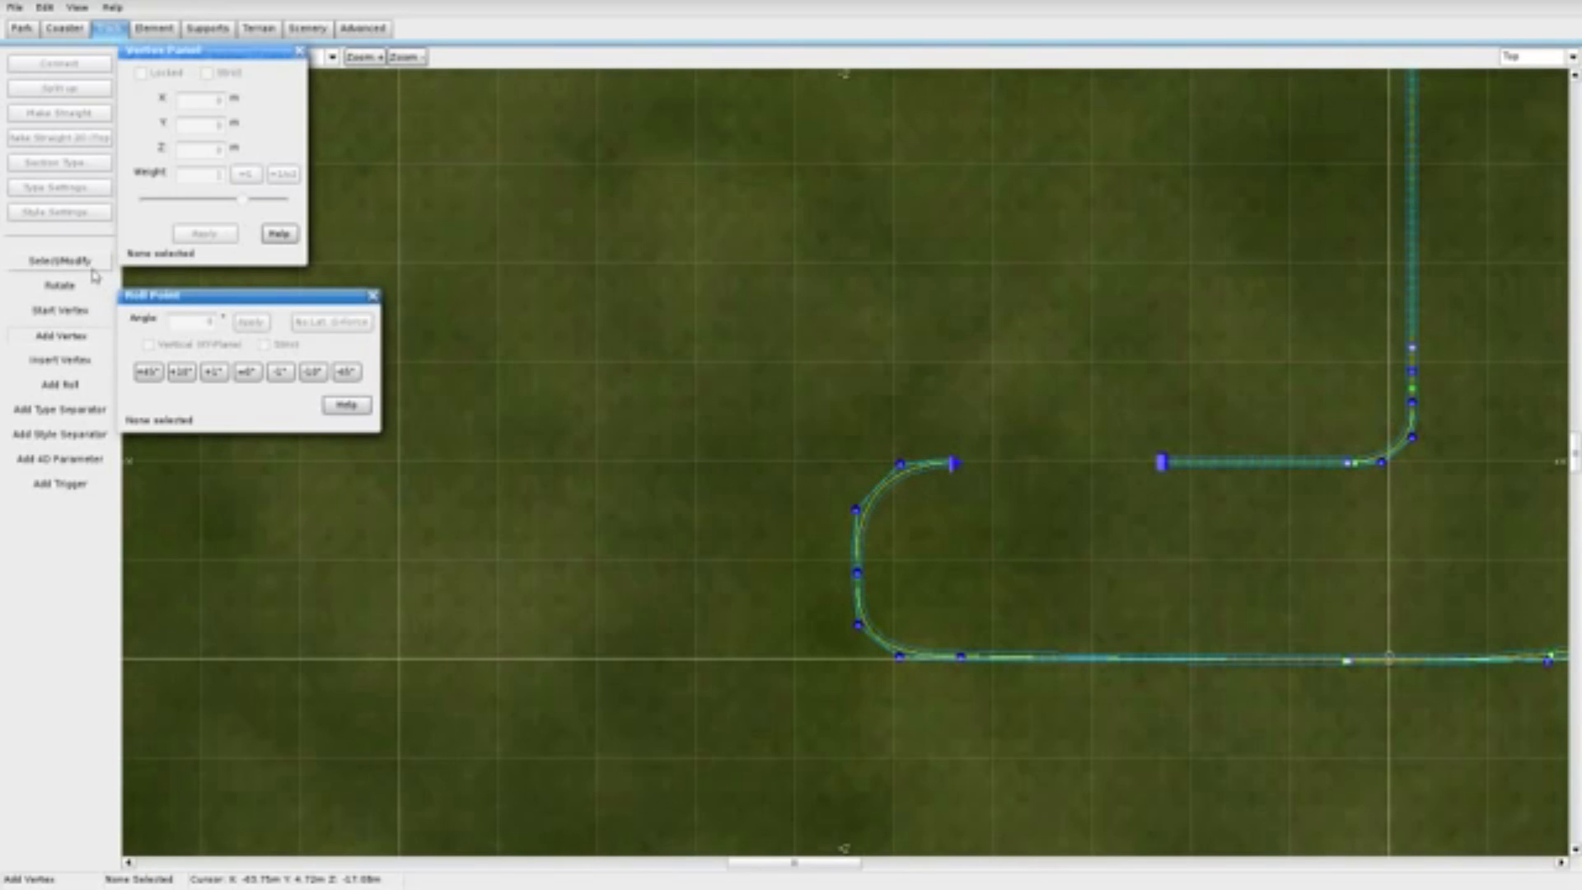
{"action": "left_click_drag", "start_coordinate": [857, 573], "coordinate": [855, 502]}
{"action": "left_click", "coordinate": [856, 624]}
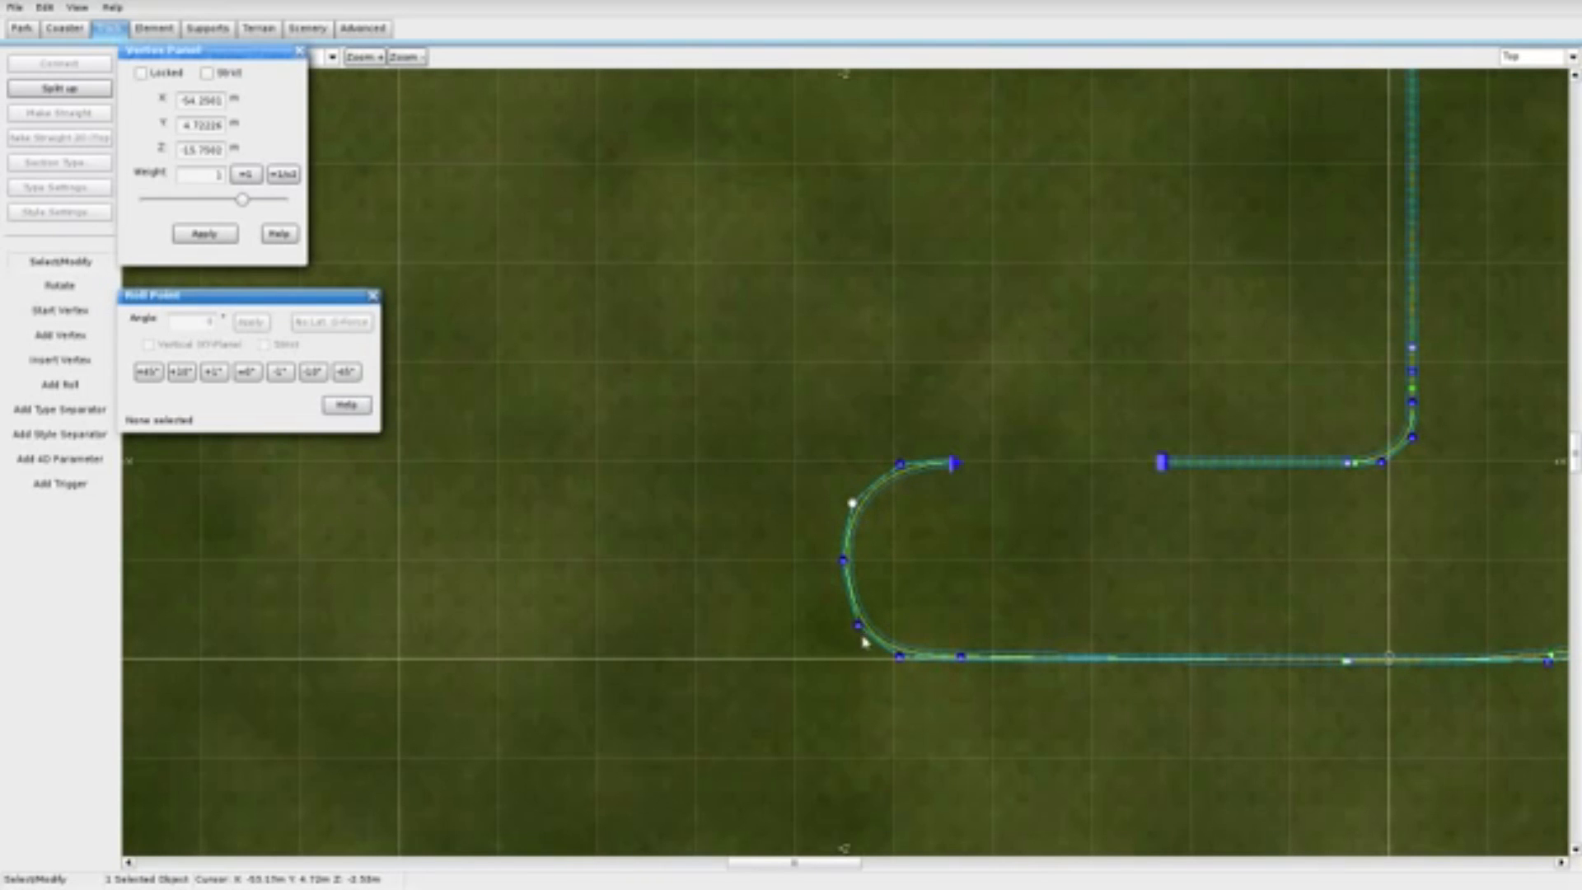
{"action": "left_click", "coordinate": [843, 562]}
Step: Add one more vertex after the U-turn to lengthen its straight exit toward the coaster's start
{"action": "scroll", "coordinate": [842, 563], "scroll_direction": "down", "scroll_amount": 5}
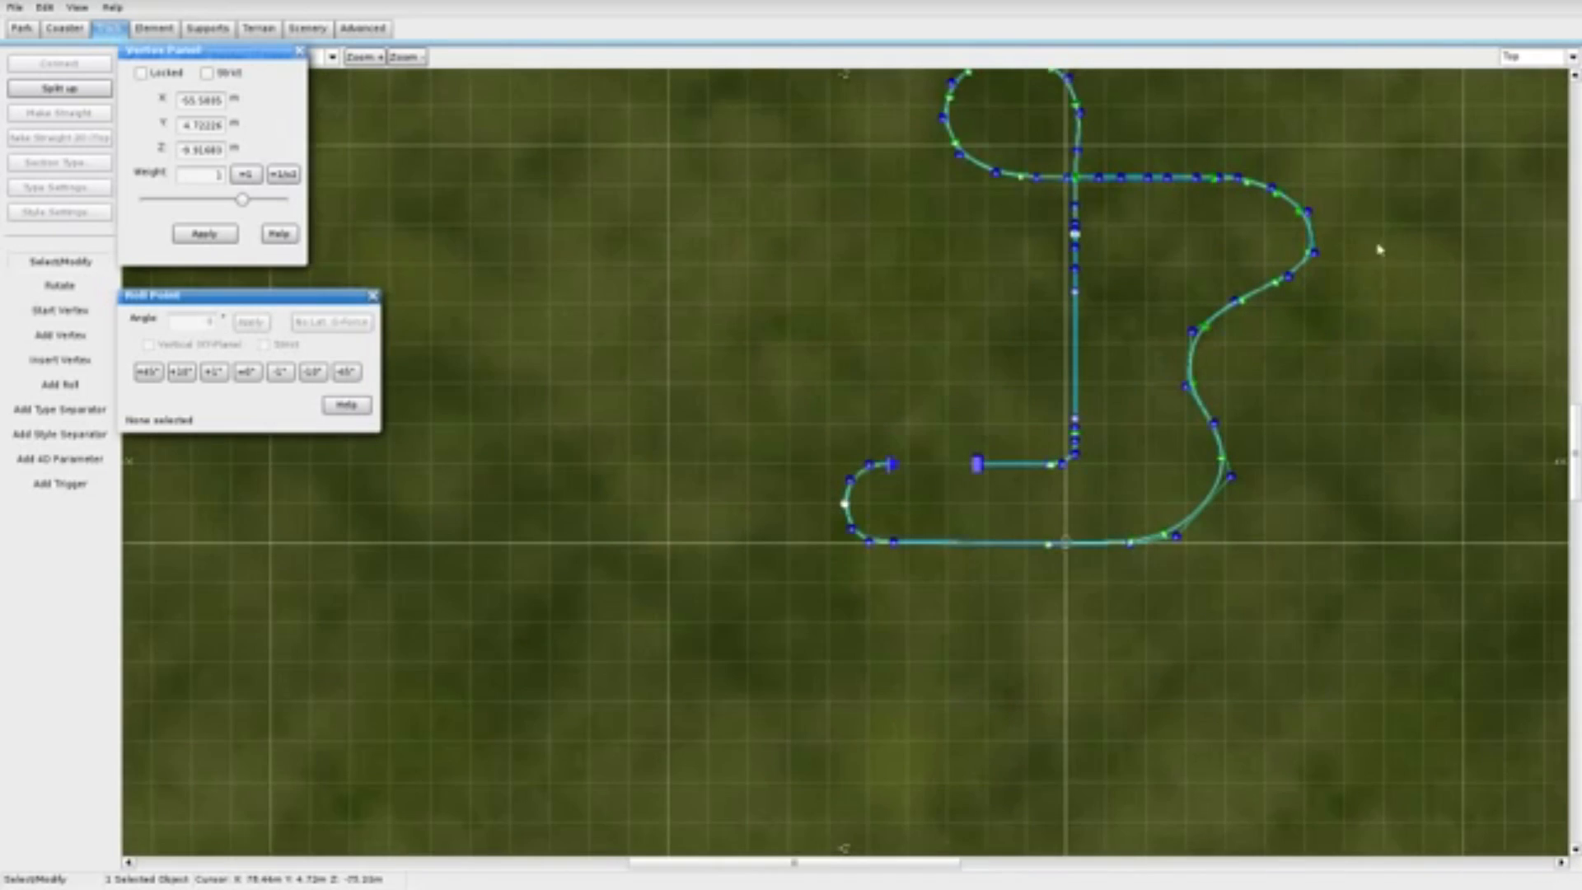
{"action": "scroll", "coordinate": [1247, 462], "scroll_direction": "up", "scroll_amount": 6}
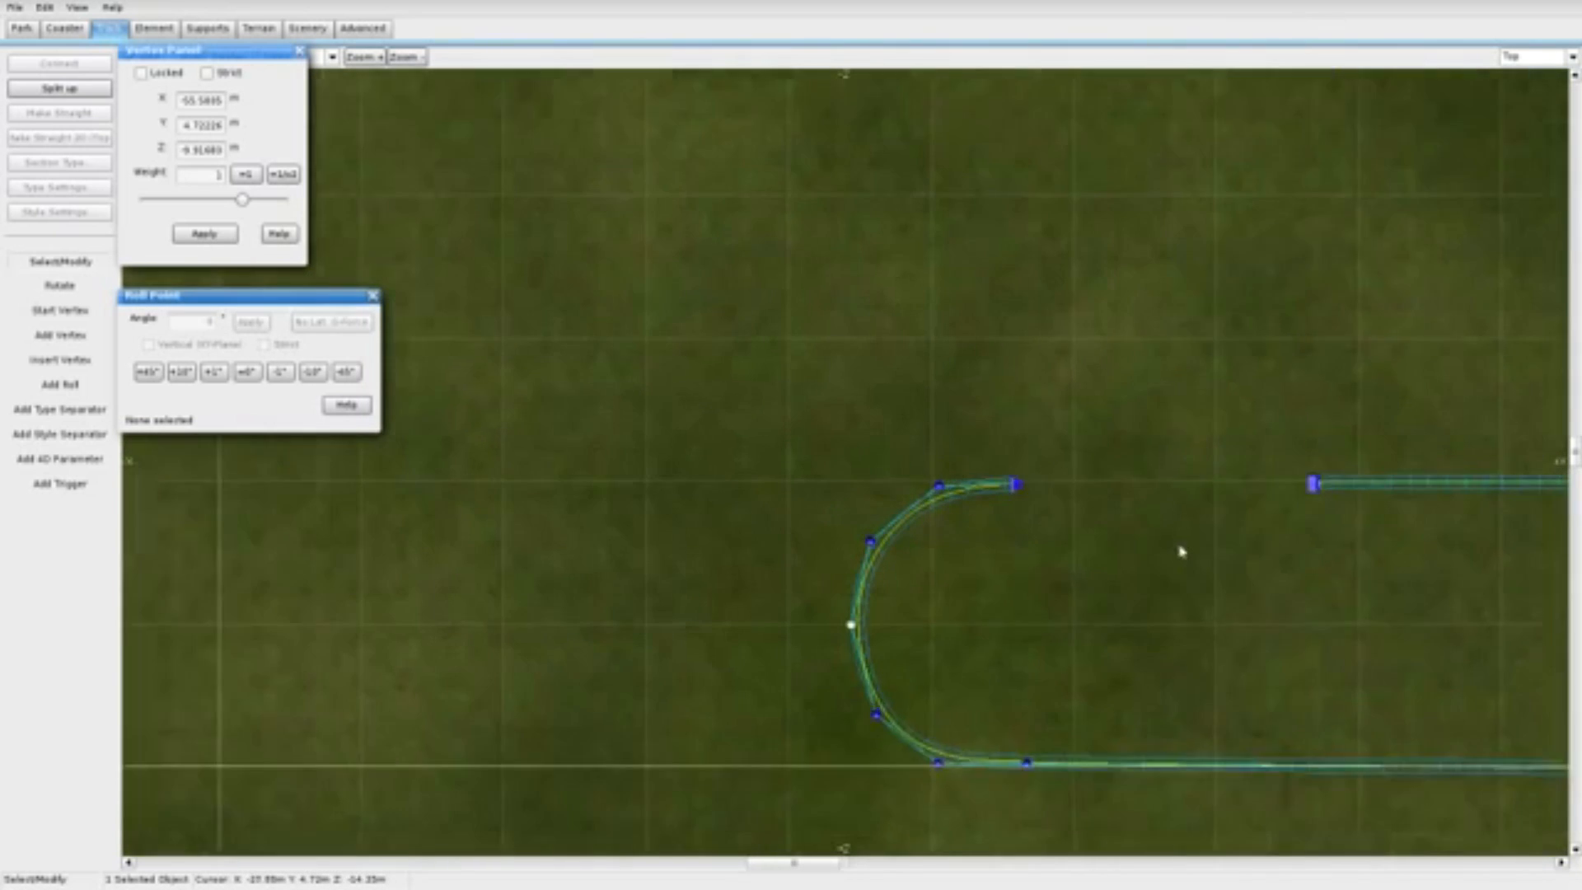
{"action": "scroll", "coordinate": [1181, 552], "scroll_direction": "up", "scroll_amount": 1}
{"action": "left_click", "coordinate": [1047, 487]}
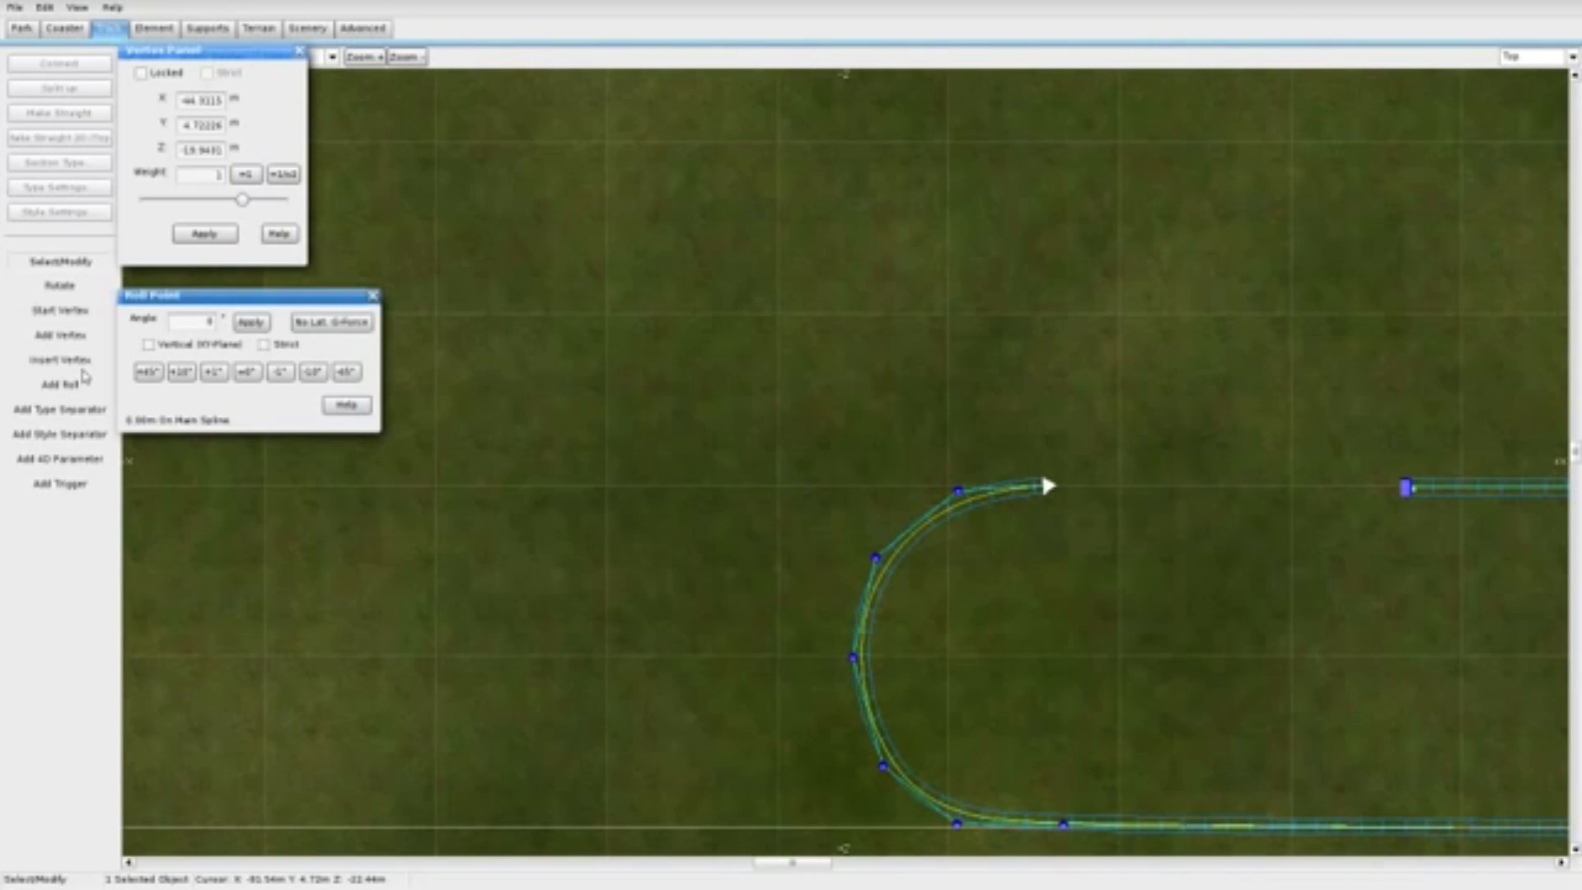
{"action": "left_click", "coordinate": [80, 338]}
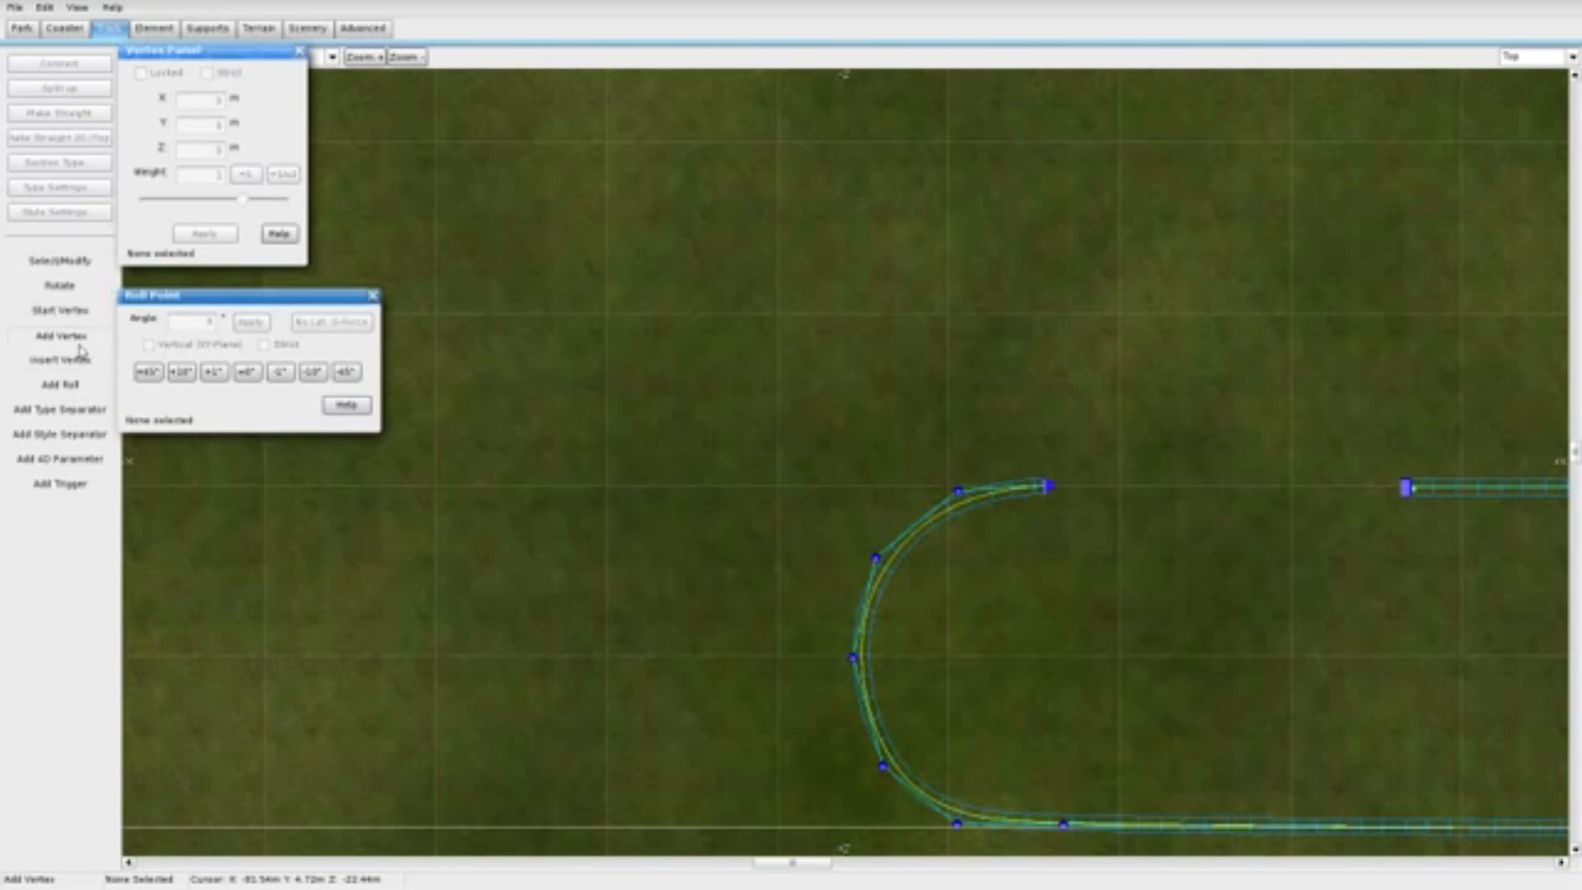
{"action": "left_click", "coordinate": [1098, 489]}
{"action": "scroll", "coordinate": [1100, 491], "scroll_direction": "down", "scroll_amount": 2}
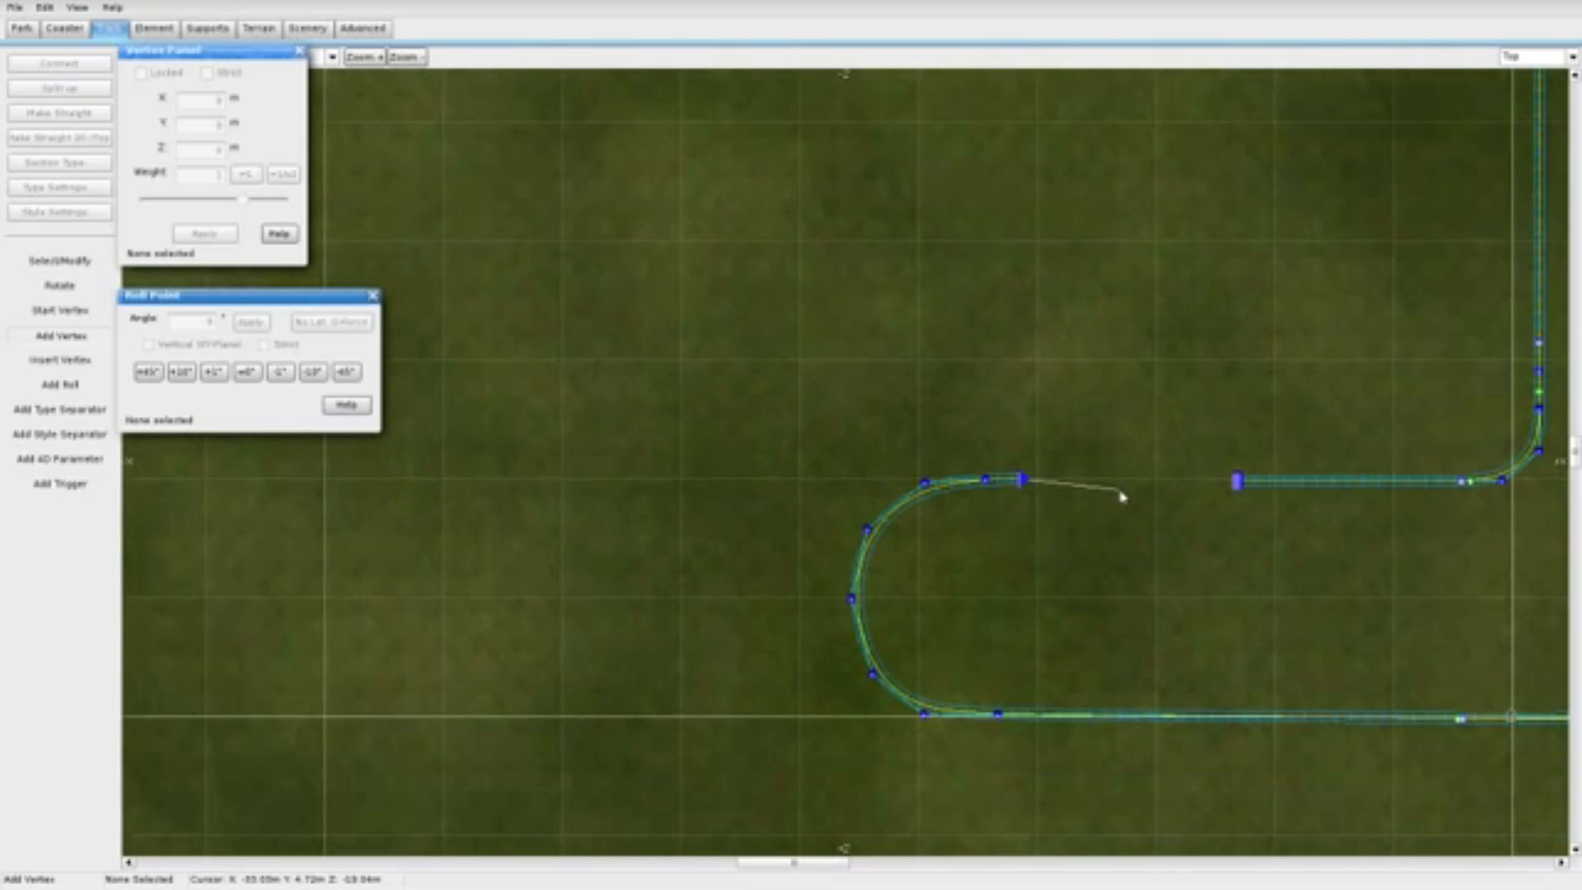
{"action": "scroll", "coordinate": [1121, 495], "scroll_direction": "up", "scroll_amount": 1}
{"action": "left_click", "coordinate": [74, 262]}
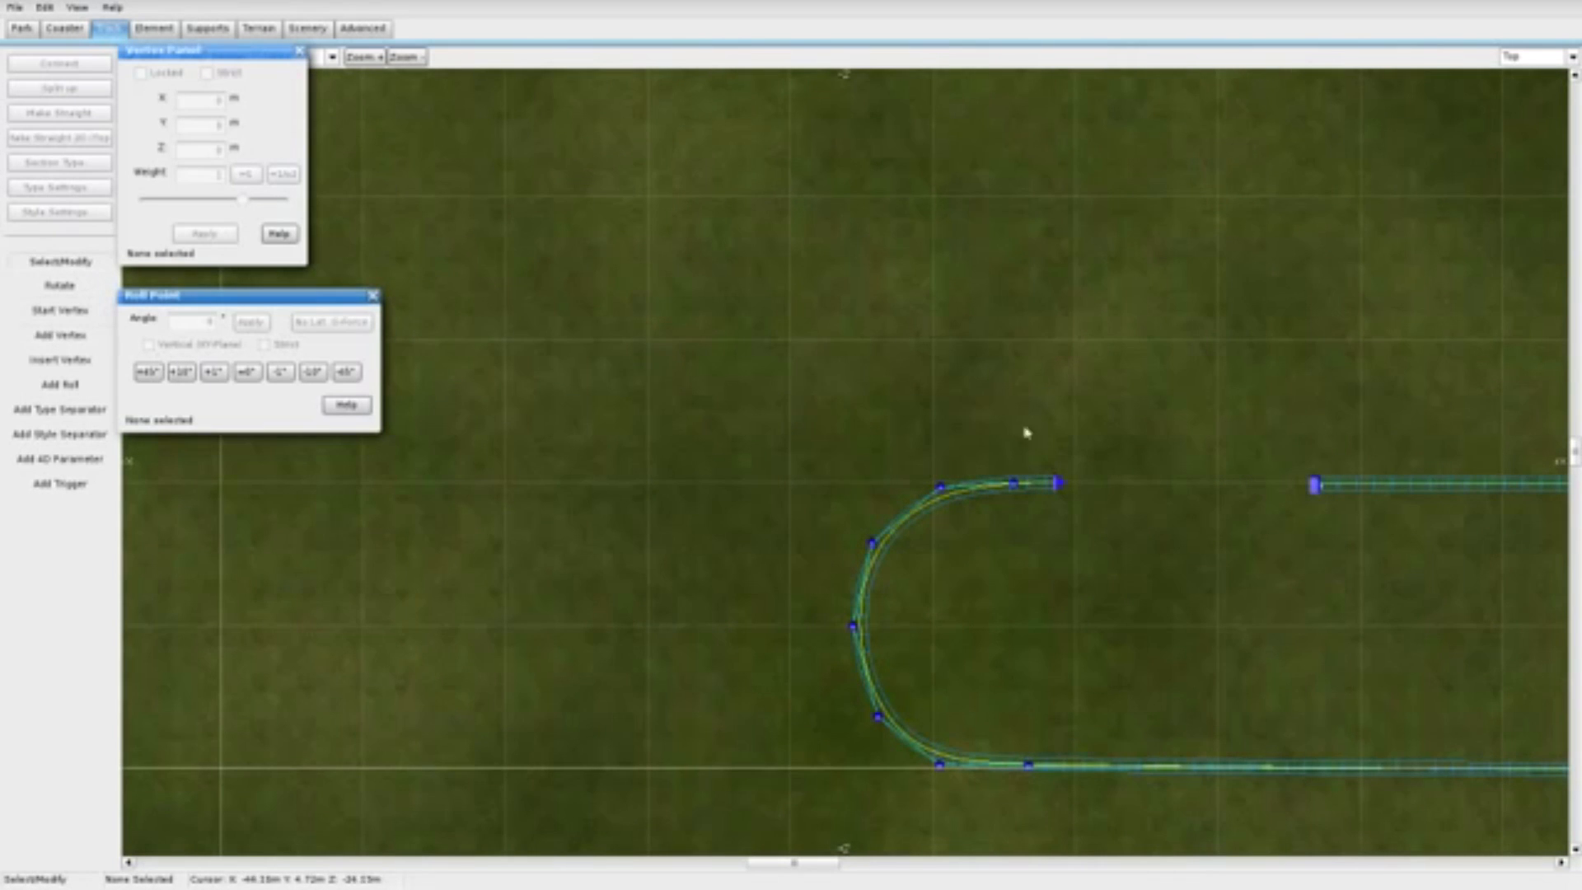
{"action": "scroll", "coordinate": [1027, 434], "scroll_direction": "down", "scroll_amount": 1}
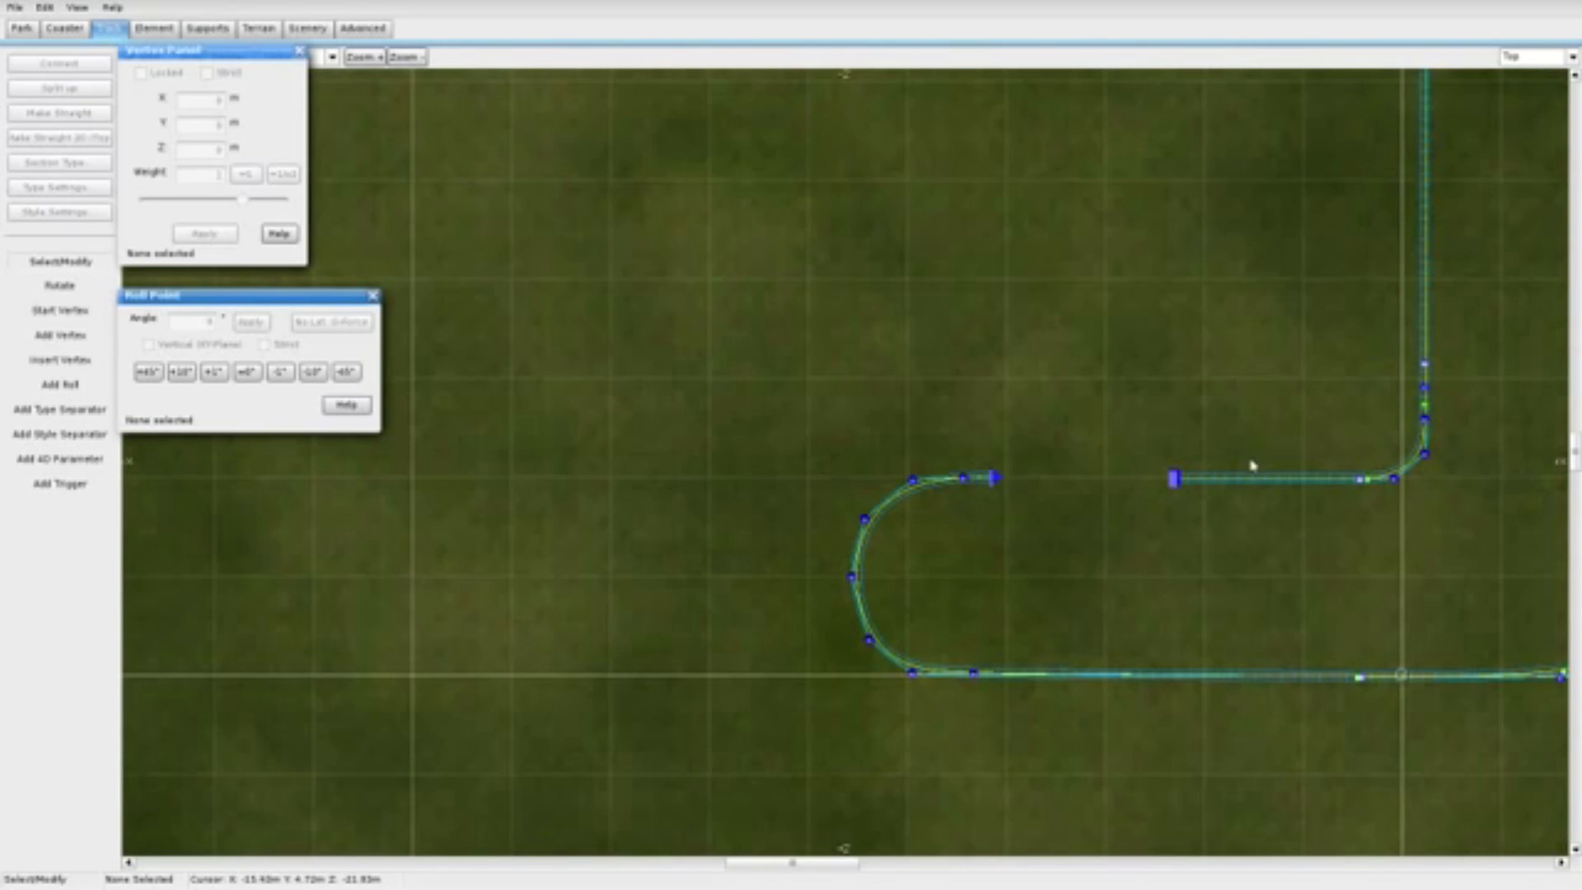
{"action": "left_click", "coordinate": [1391, 480]}
{"action": "left_click", "coordinate": [1360, 481], "text": "ctrl"}
{"action": "left_click", "coordinate": [963, 478], "text": "ctrl"}
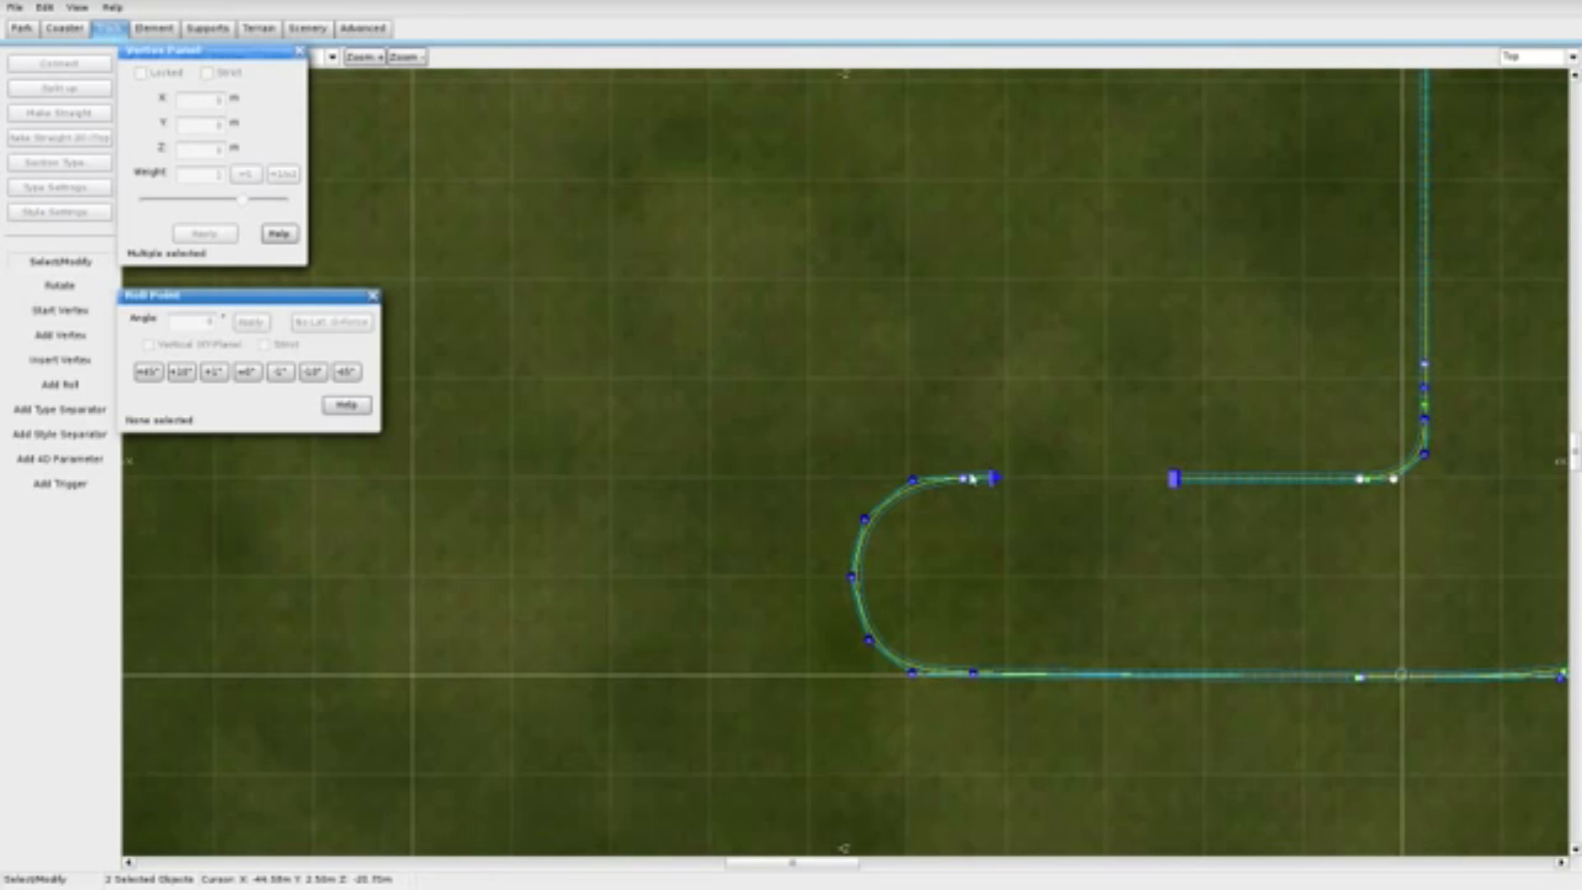
{"action": "left_click", "coordinate": [994, 477], "text": "ctrl"}
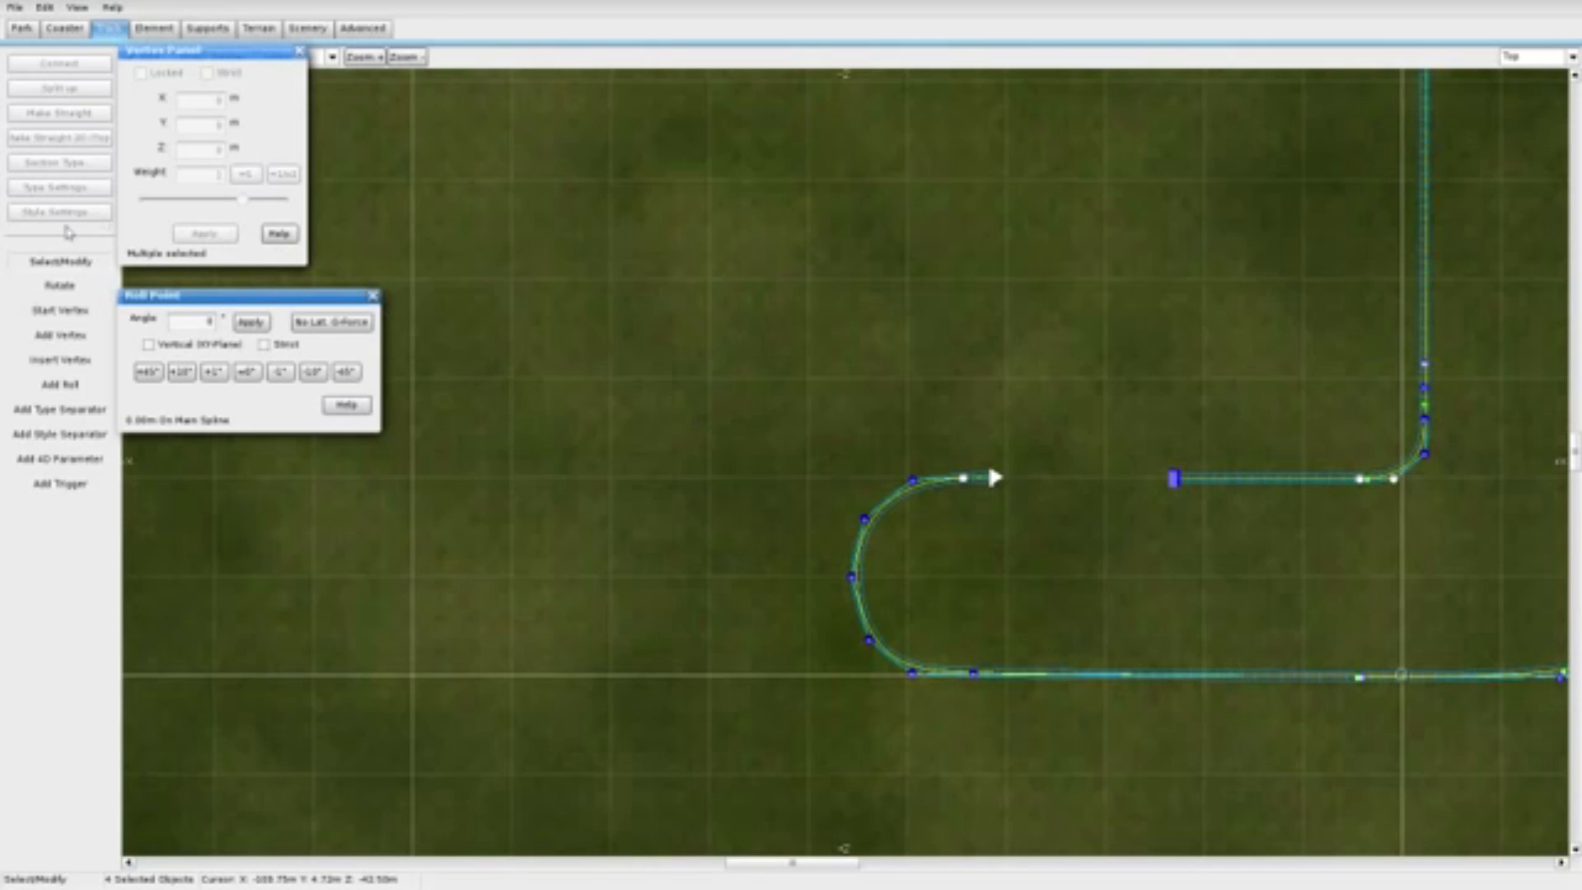
{"action": "left_click", "coordinate": [994, 476], "text": "ctrl"}
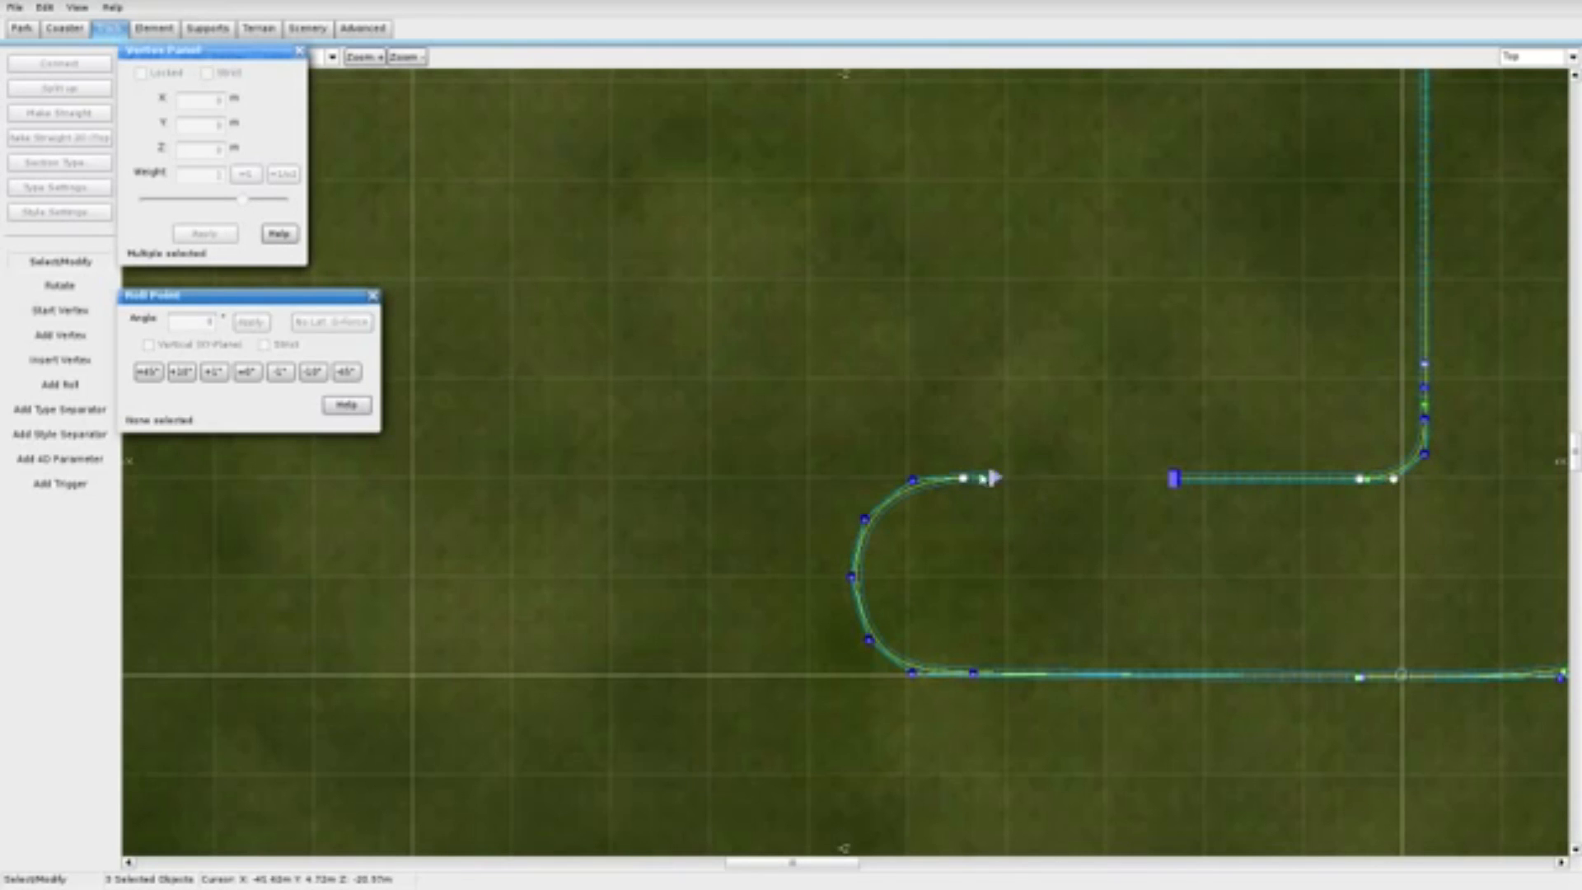
{"action": "left_click", "coordinate": [1121, 363]}
Step: Lower the U-turn's vertices in the back view so the track descends gradually to the height of the starting straight
{"action": "left_click", "coordinate": [1571, 57]}
{"action": "left_click", "coordinate": [1562, 140]}
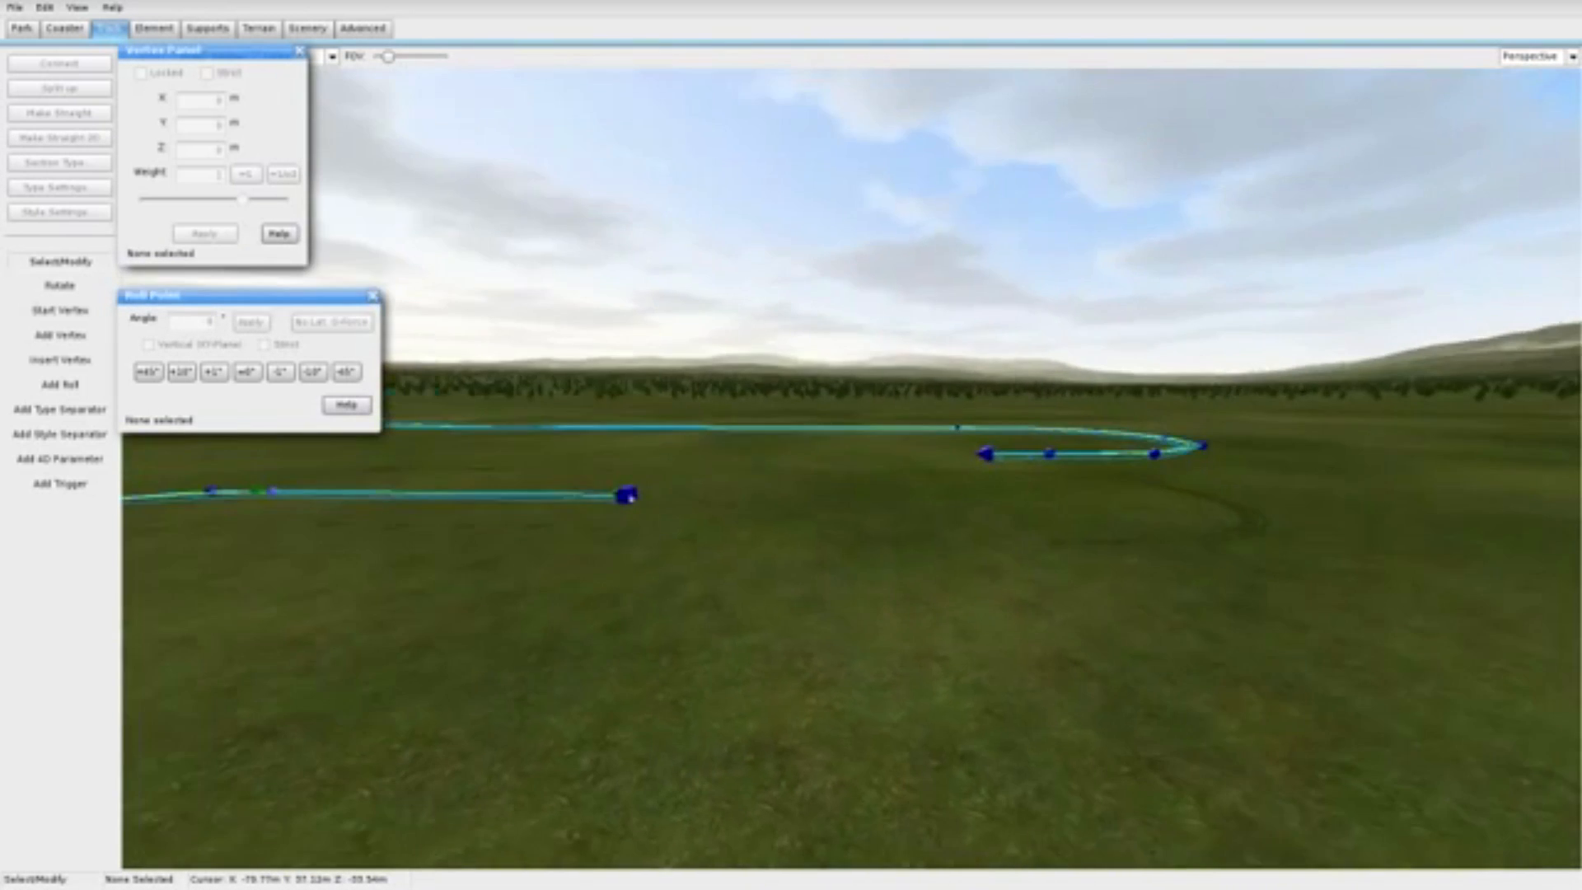
{"action": "right_click_drag", "start_coordinate": [1528, 237], "coordinate": [1512, 220]}
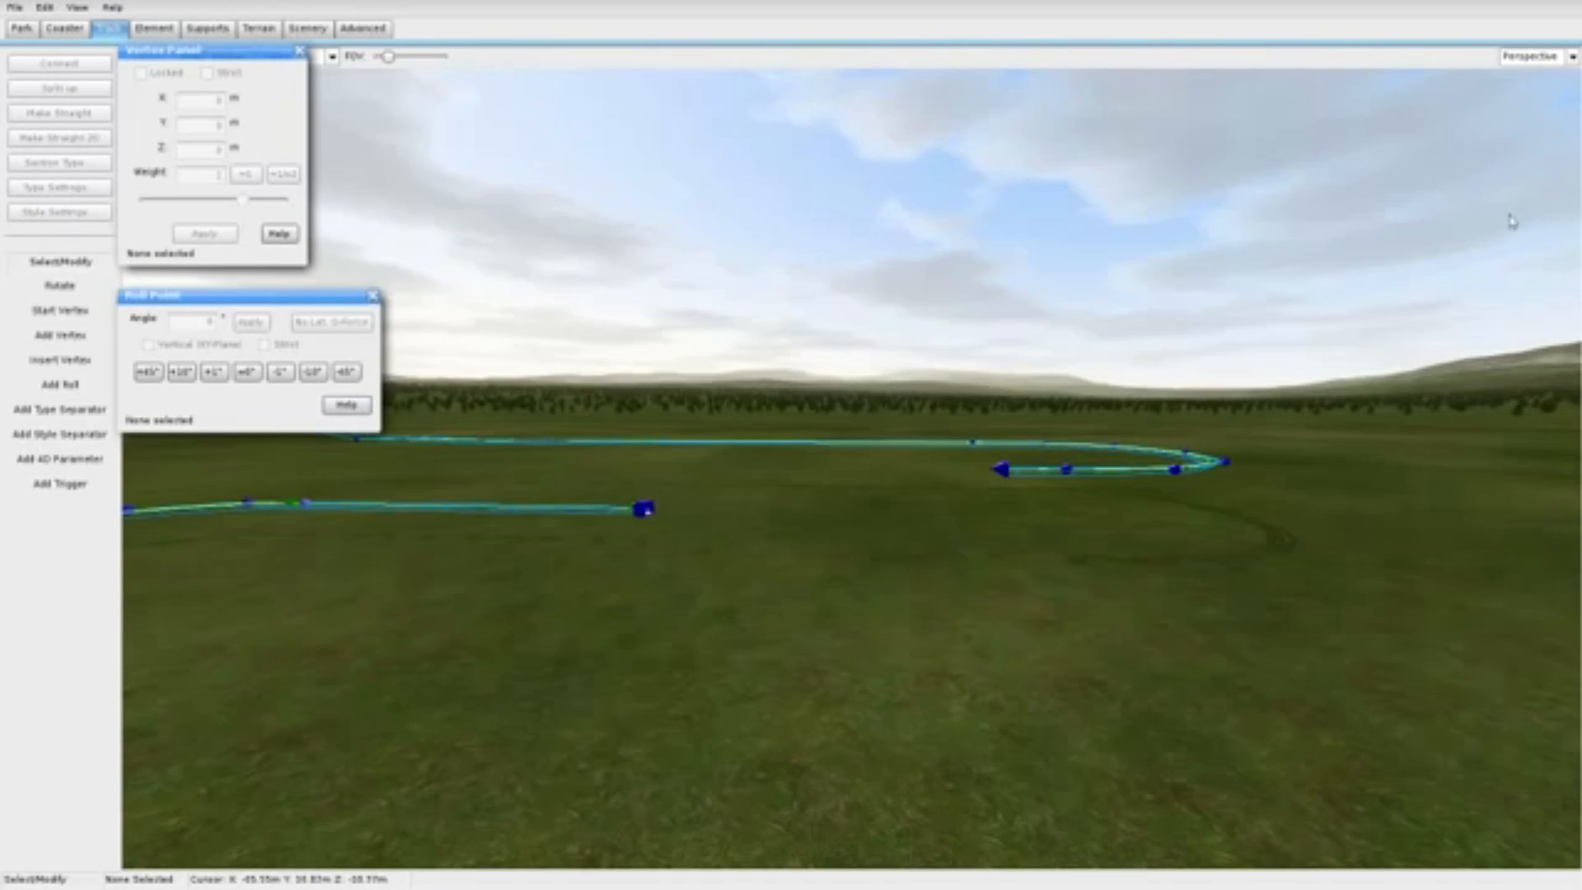
{"action": "left_click", "coordinate": [1571, 57]}
{"action": "left_click", "coordinate": [1524, 115]}
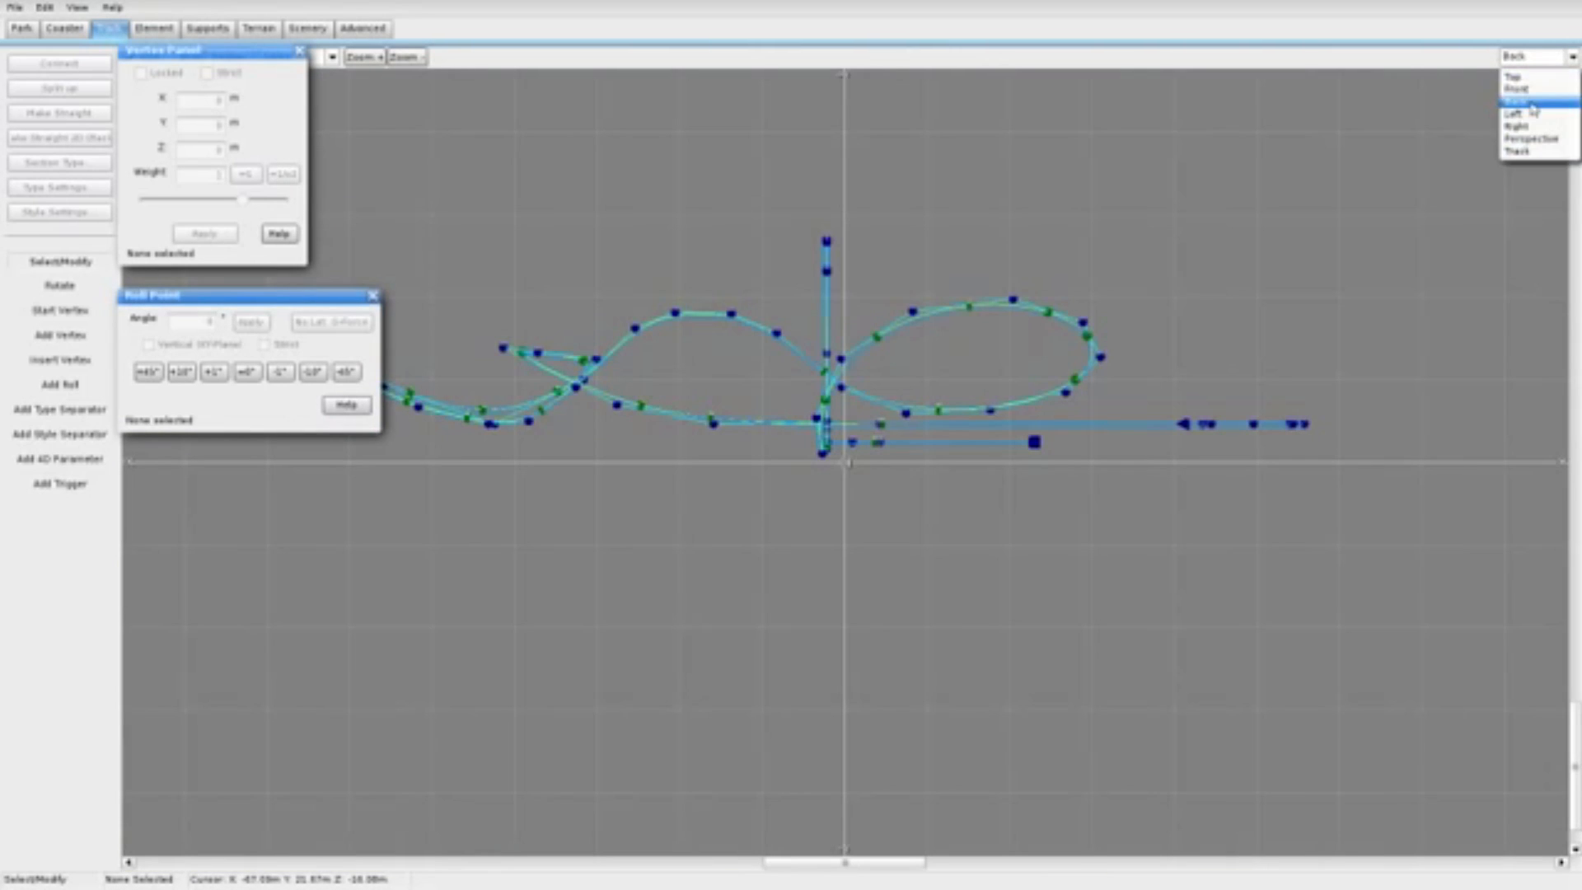
{"action": "left_click_drag", "start_coordinate": [1264, 417], "coordinate": [1381, 437]}
{"action": "left_click", "coordinate": [1385, 427]}
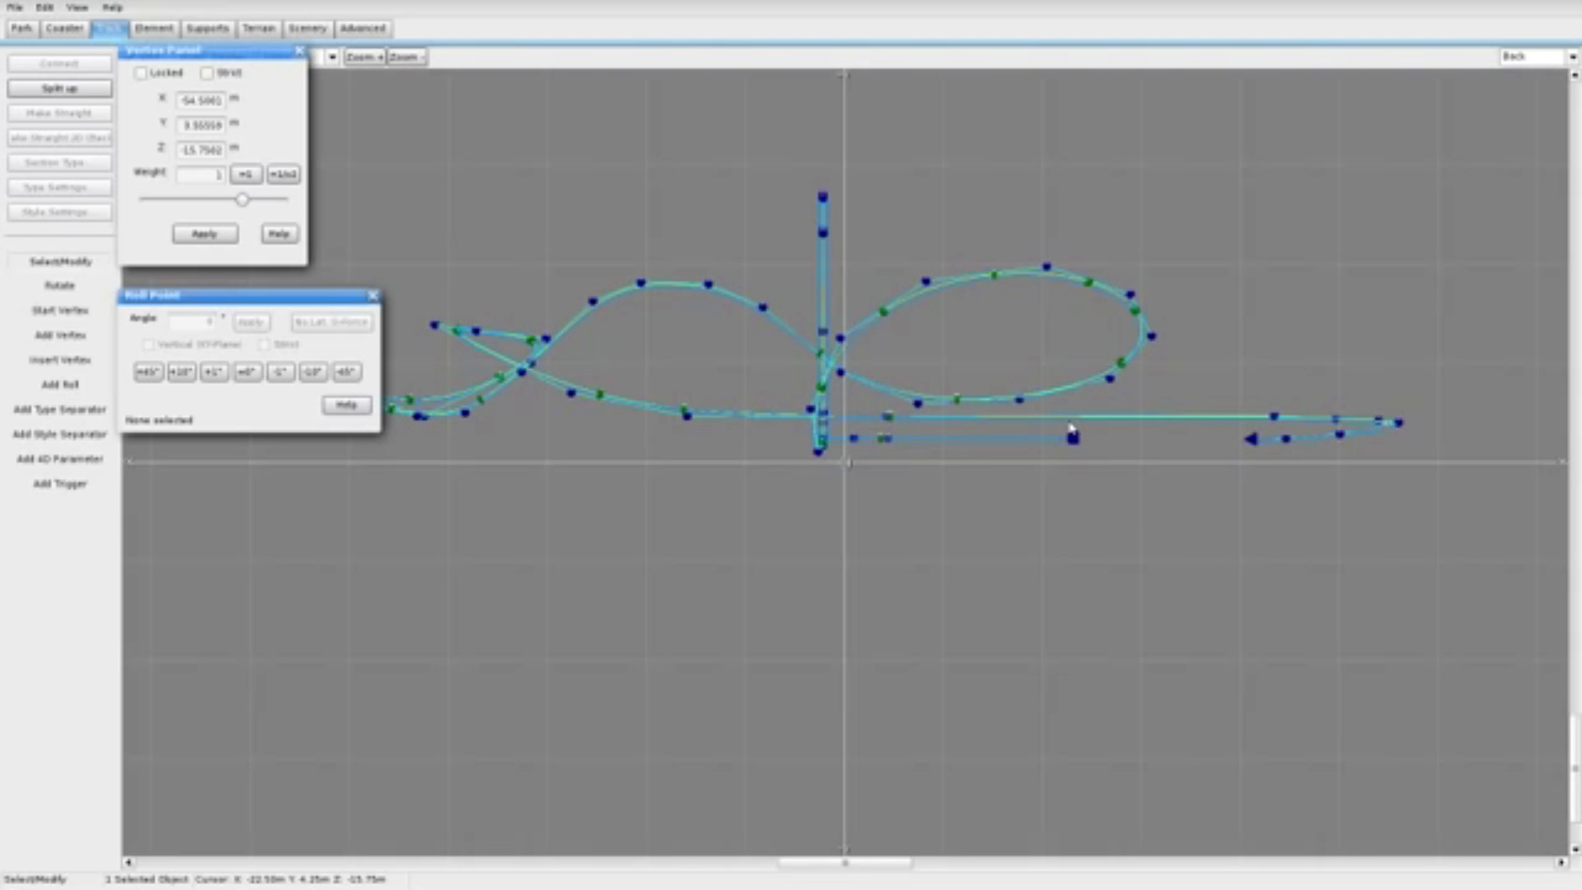
Step: Connect the return track's open end to the free end of the starting straight, closing the circuit
{"action": "left_click", "coordinate": [1080, 445]}
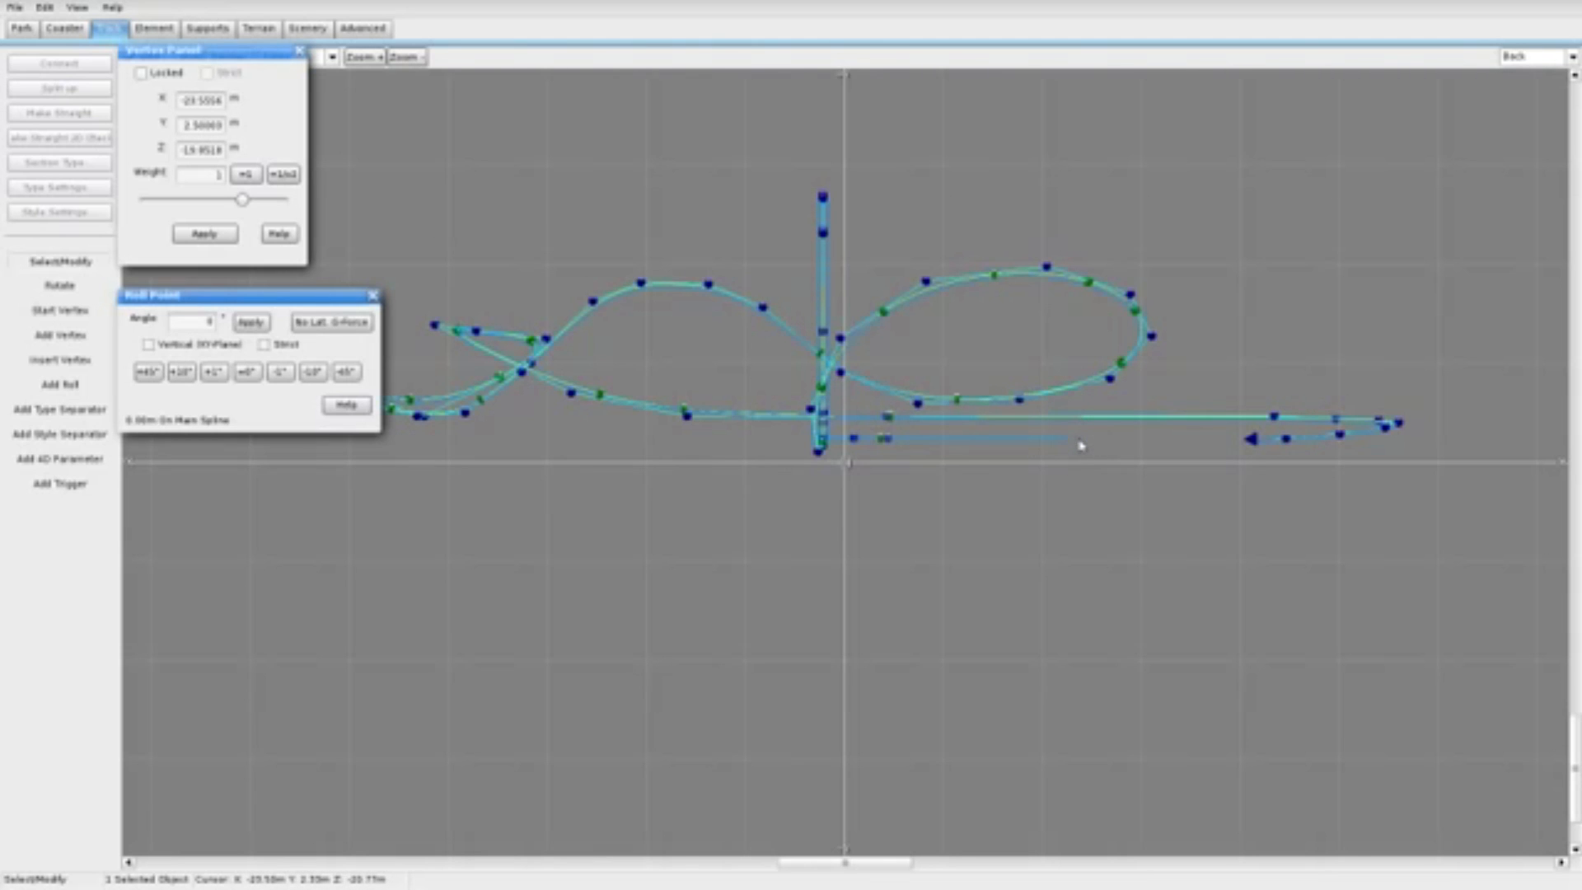
{"action": "left_click", "coordinate": [1255, 441], "text": "ctrl"}
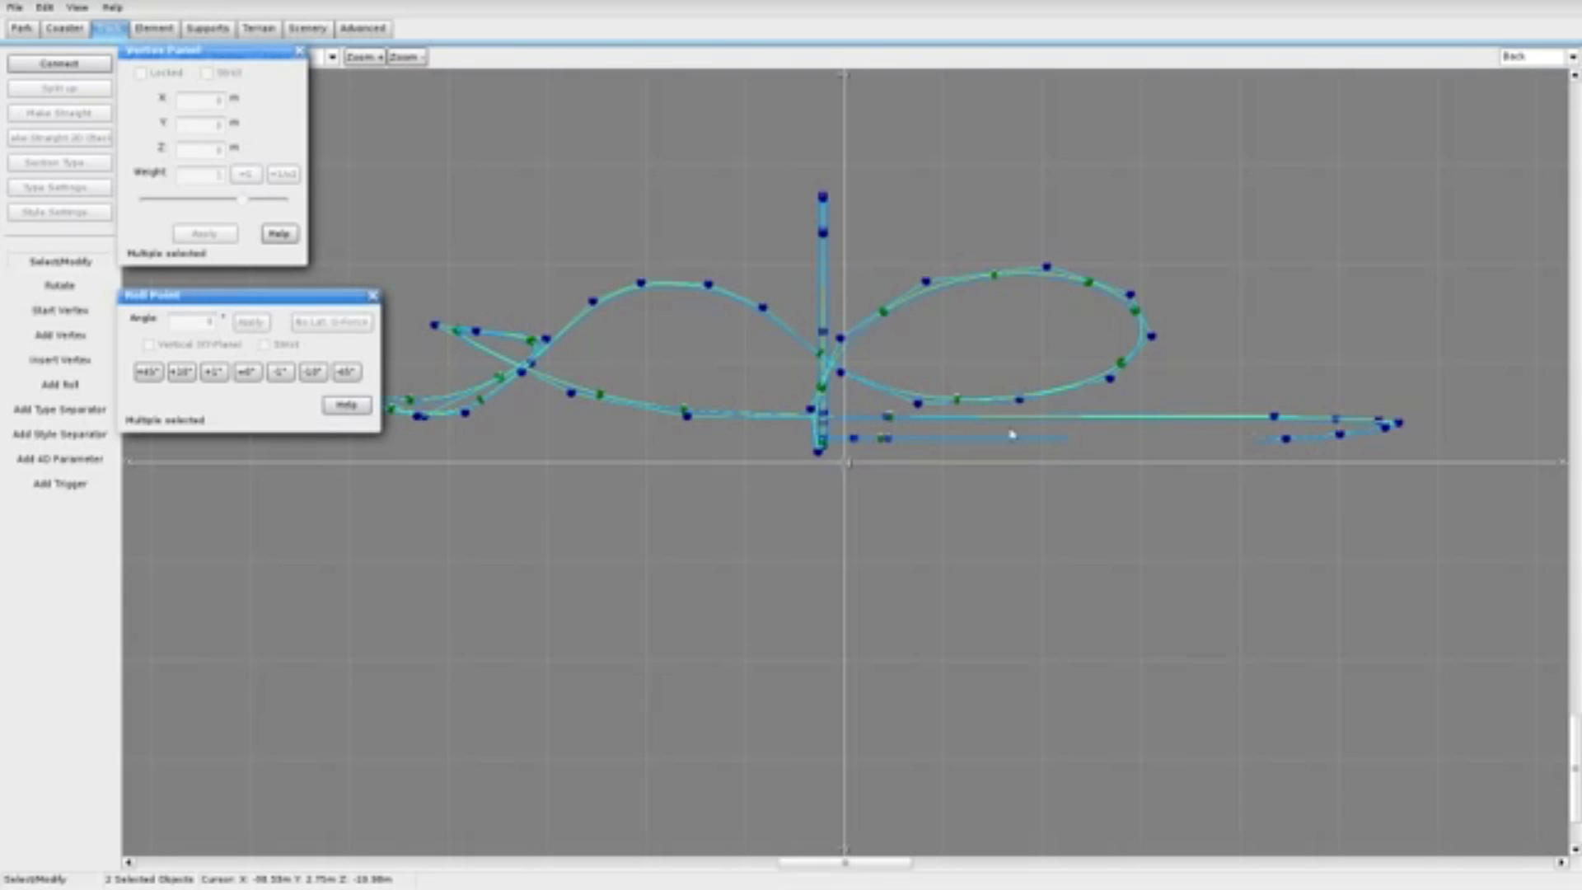
{"action": "left_click", "coordinate": [1110, 480]}
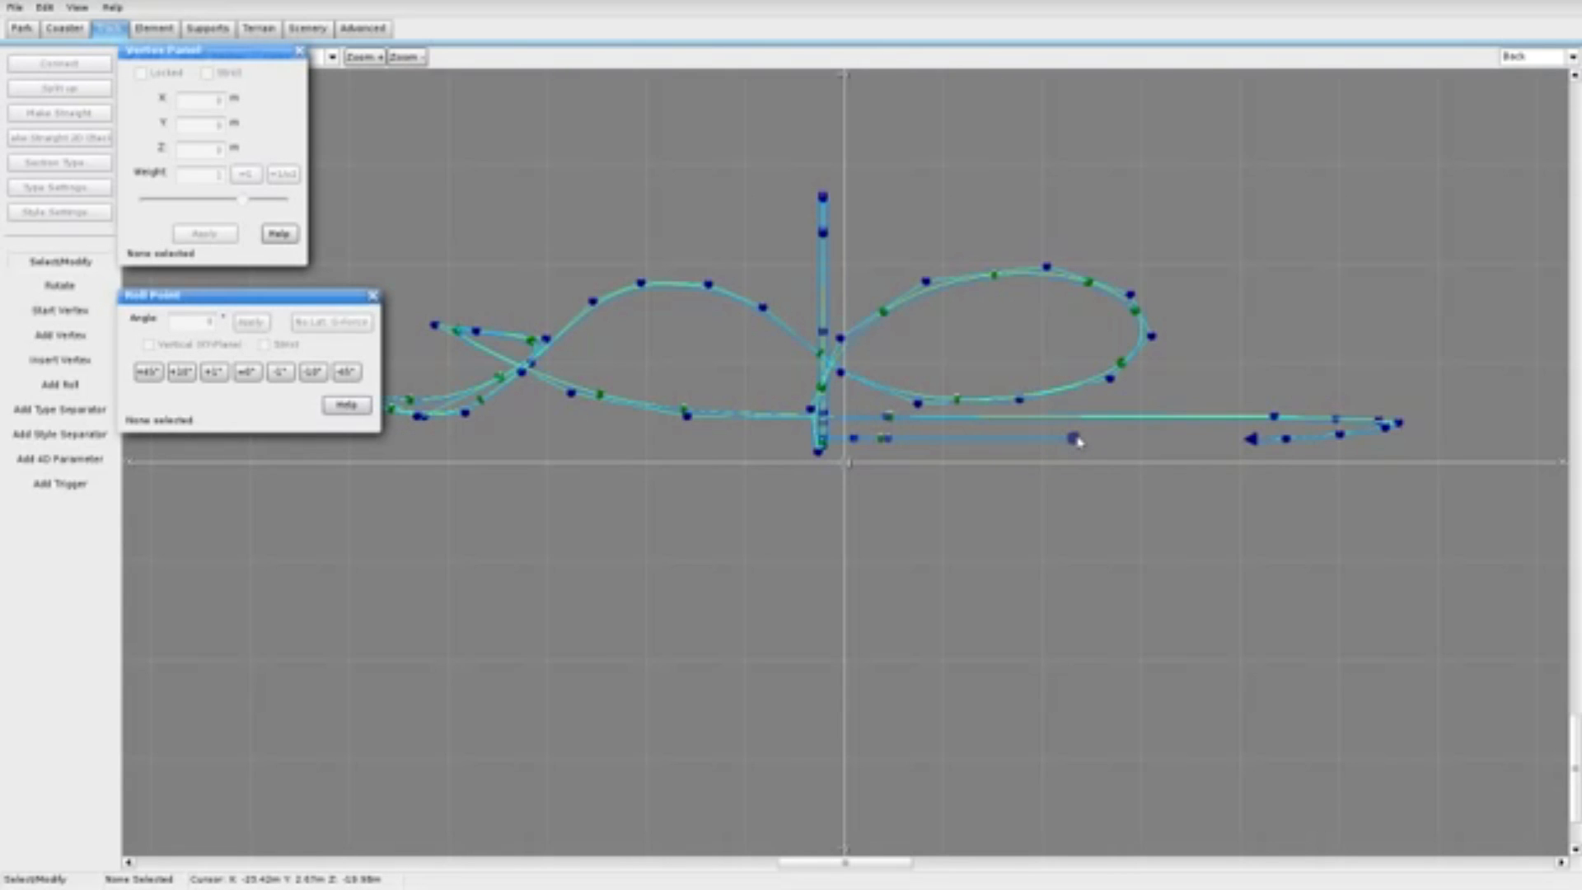
{"action": "left_click", "coordinate": [1075, 440]}
{"action": "left_click", "coordinate": [1255, 440], "text": "ctrl"}
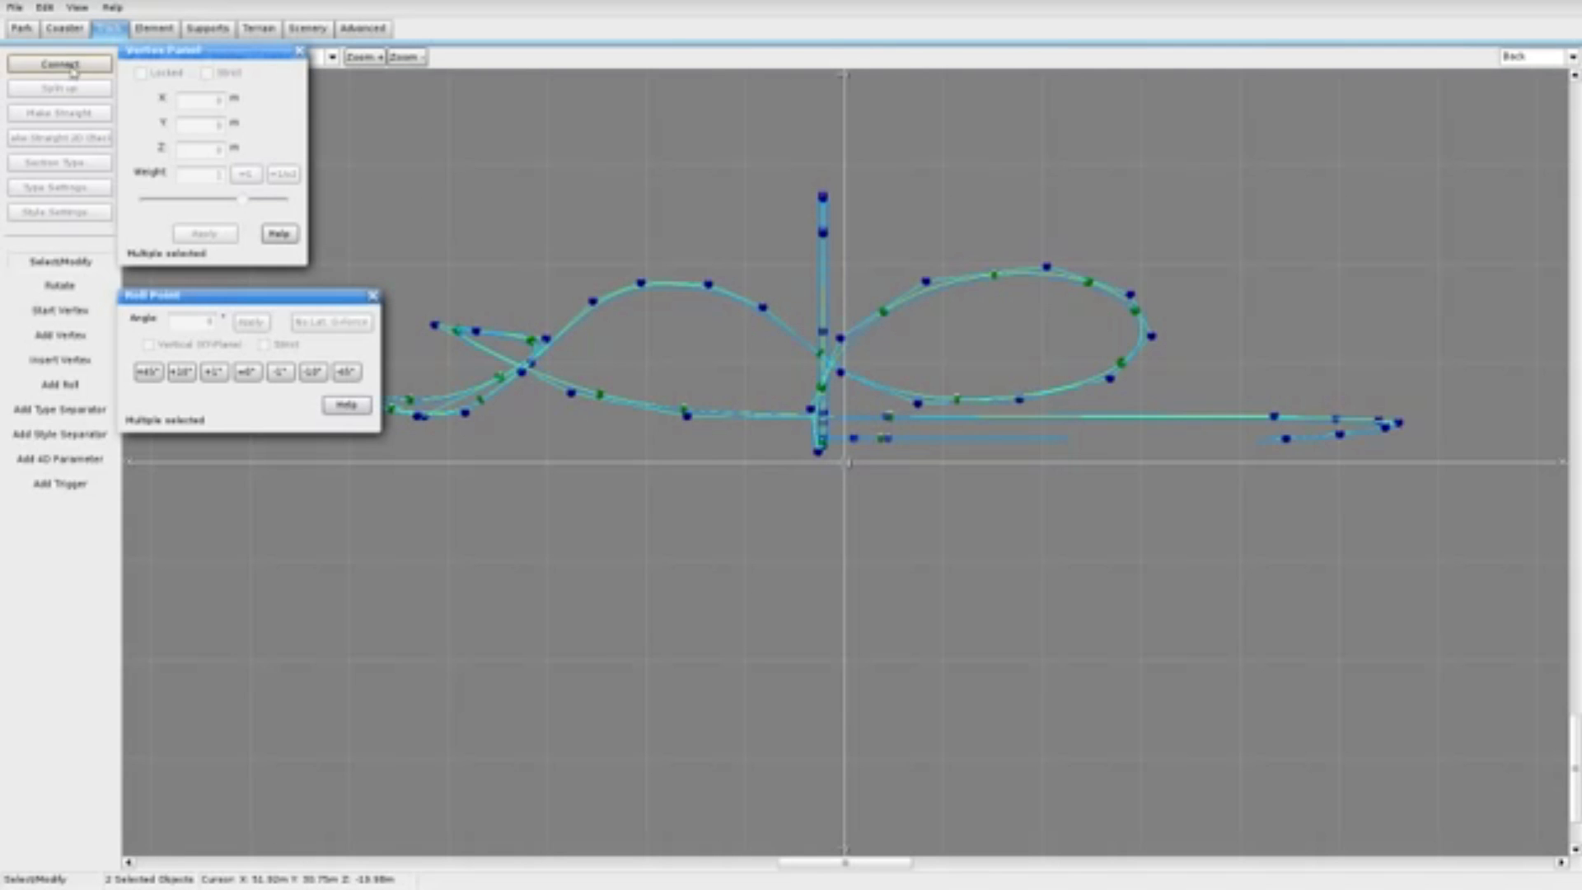
{"action": "left_click", "coordinate": [62, 64]}
{"action": "scroll", "coordinate": [1154, 560], "scroll_direction": "up", "scroll_amount": 1}
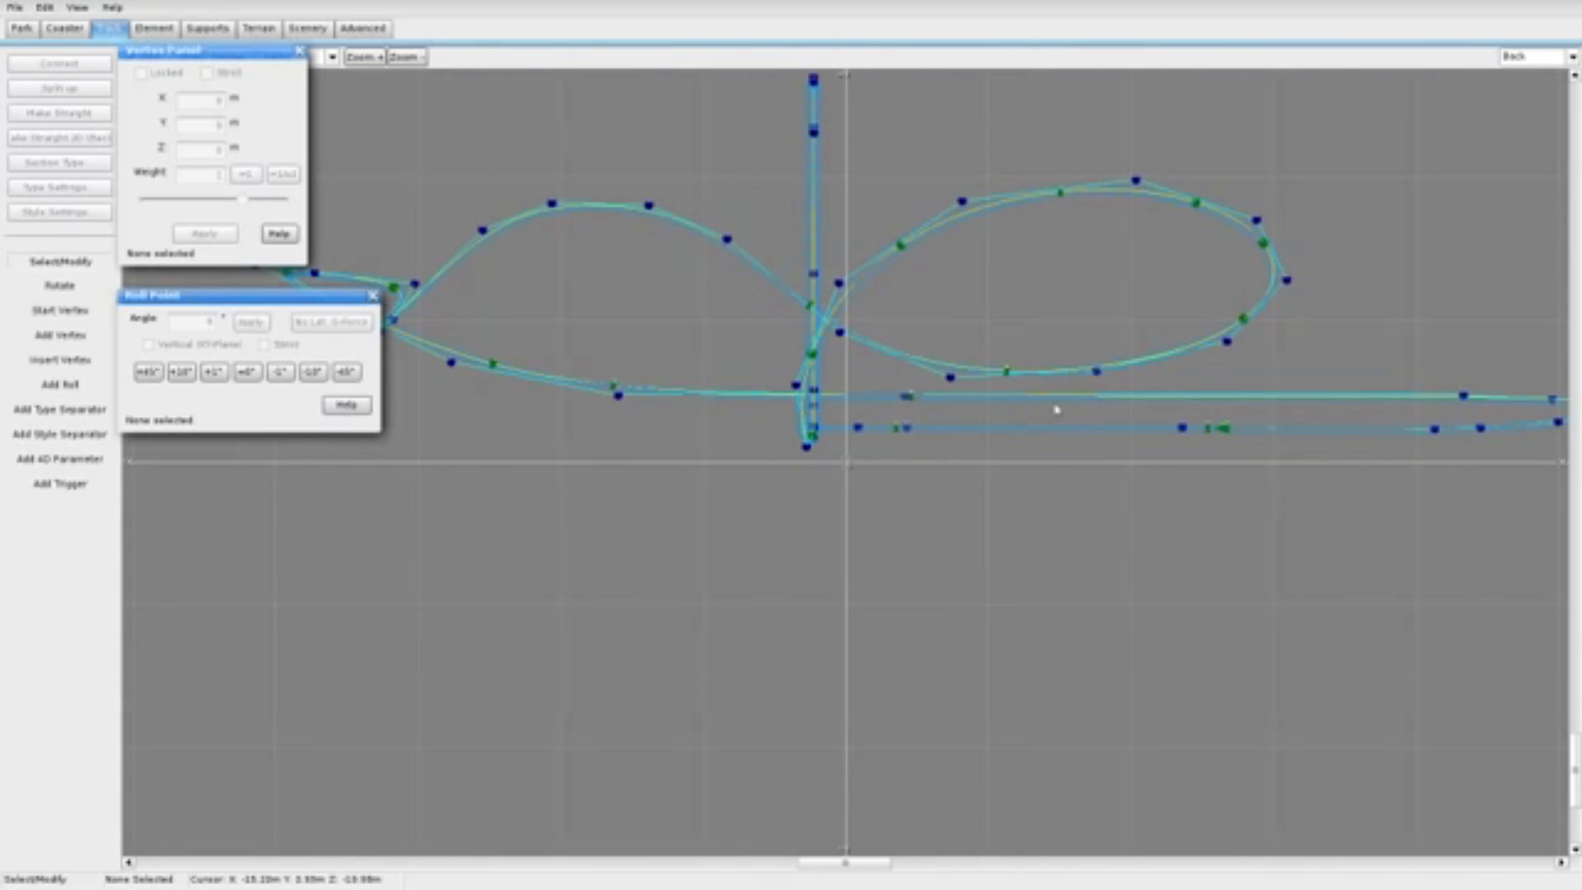
{"action": "scroll", "coordinate": [1149, 298], "scroll_direction": "down", "scroll_amount": 1}
Step: Bank the roll point near the U-turn for no lateral G-force, and add roll points along the starting straight
{"action": "left_click", "coordinate": [1542, 56]}
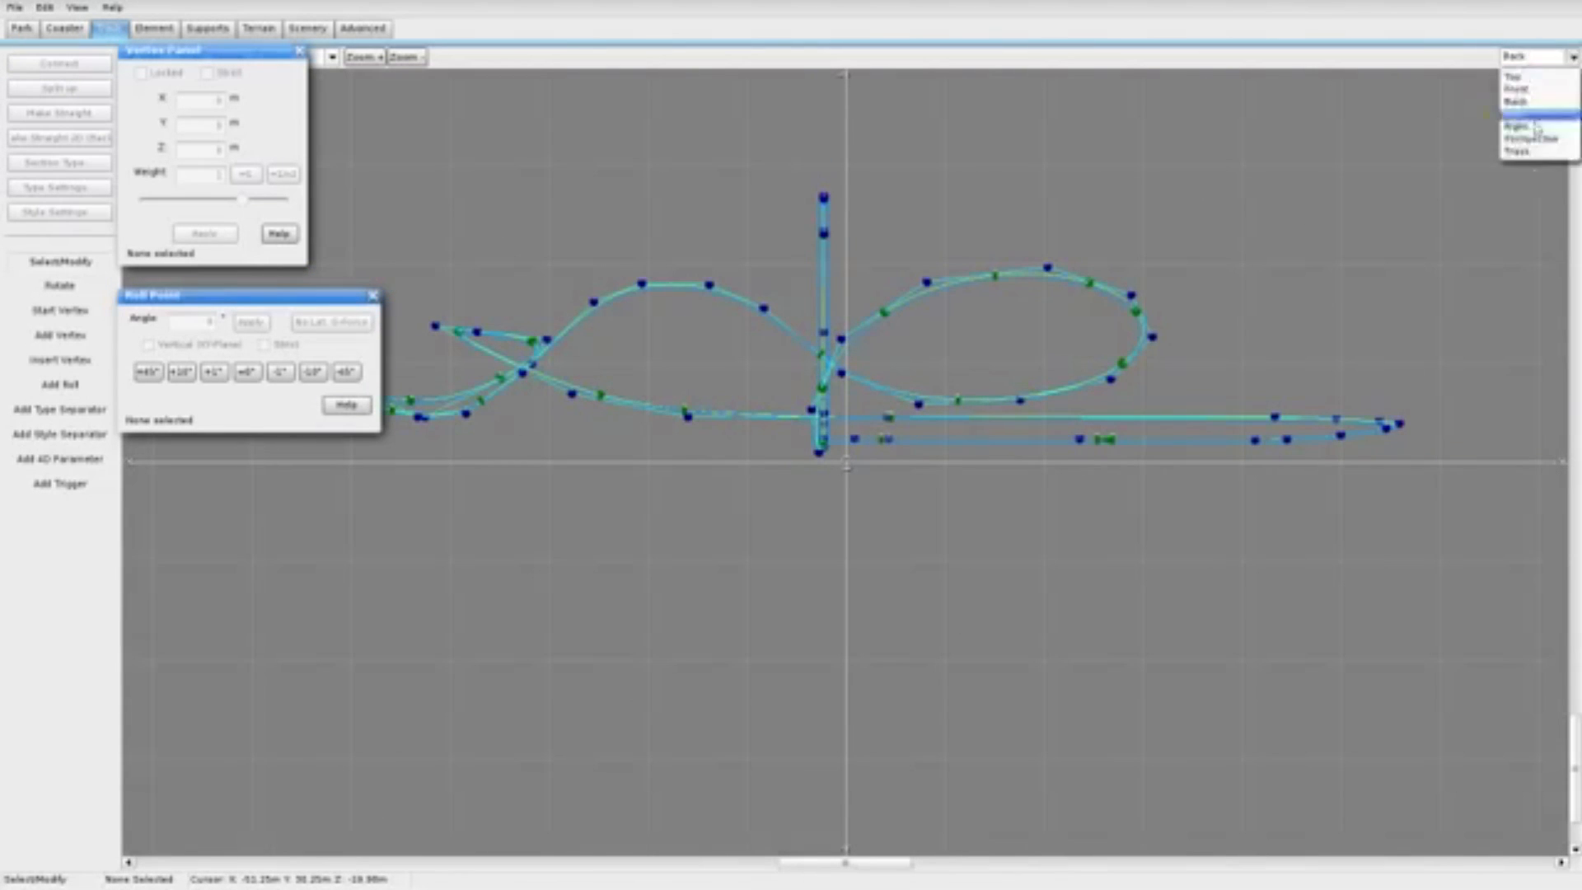
{"action": "left_click", "coordinate": [1531, 150]}
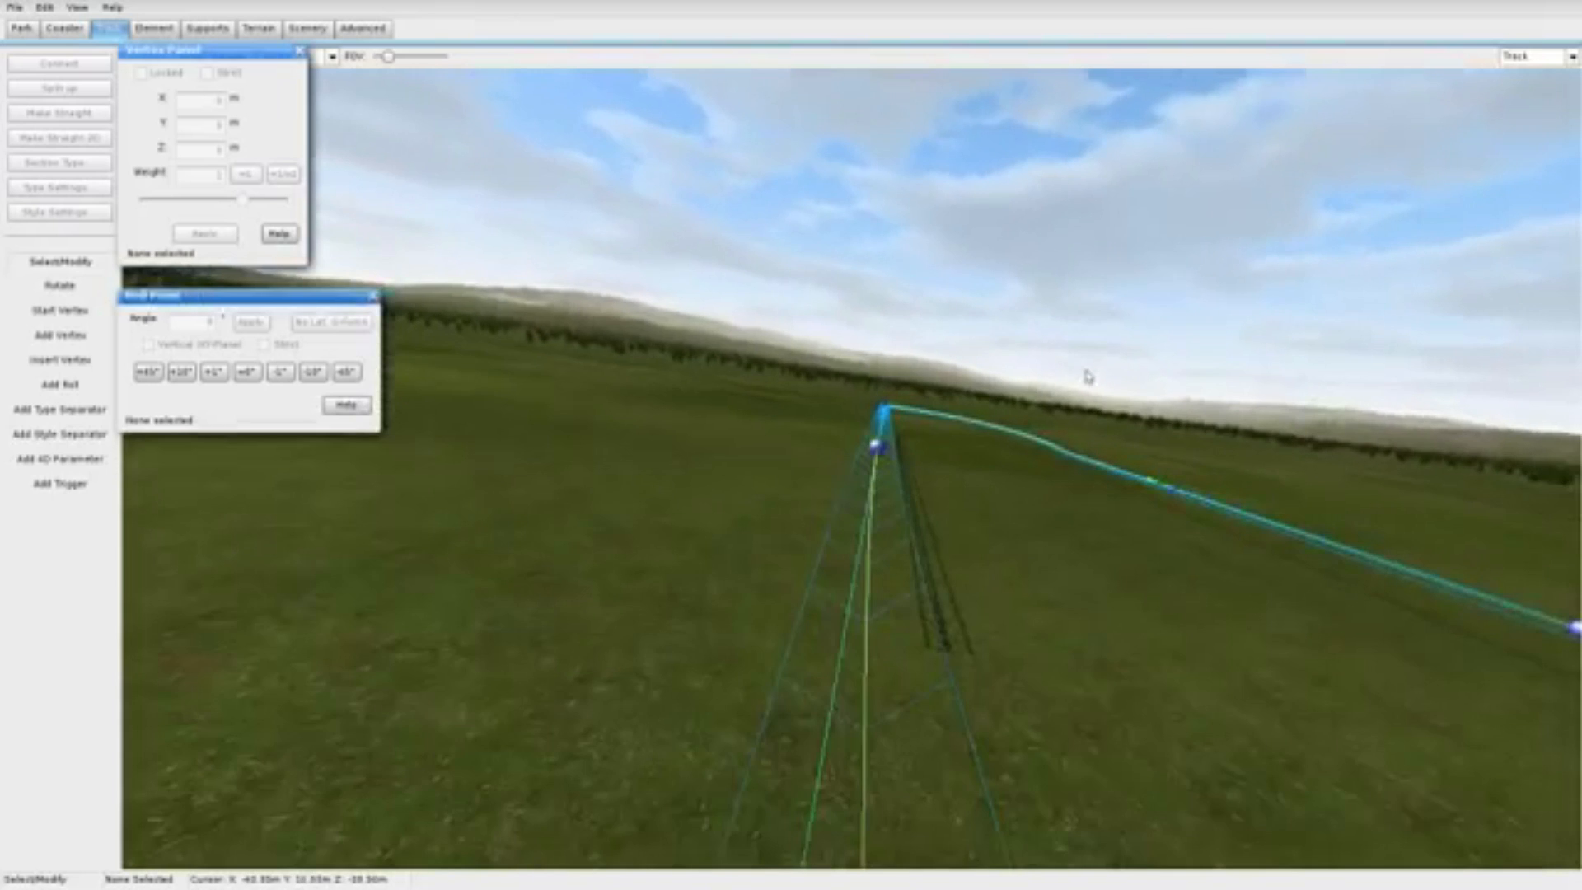
{"action": "left_click", "coordinate": [910, 502]}
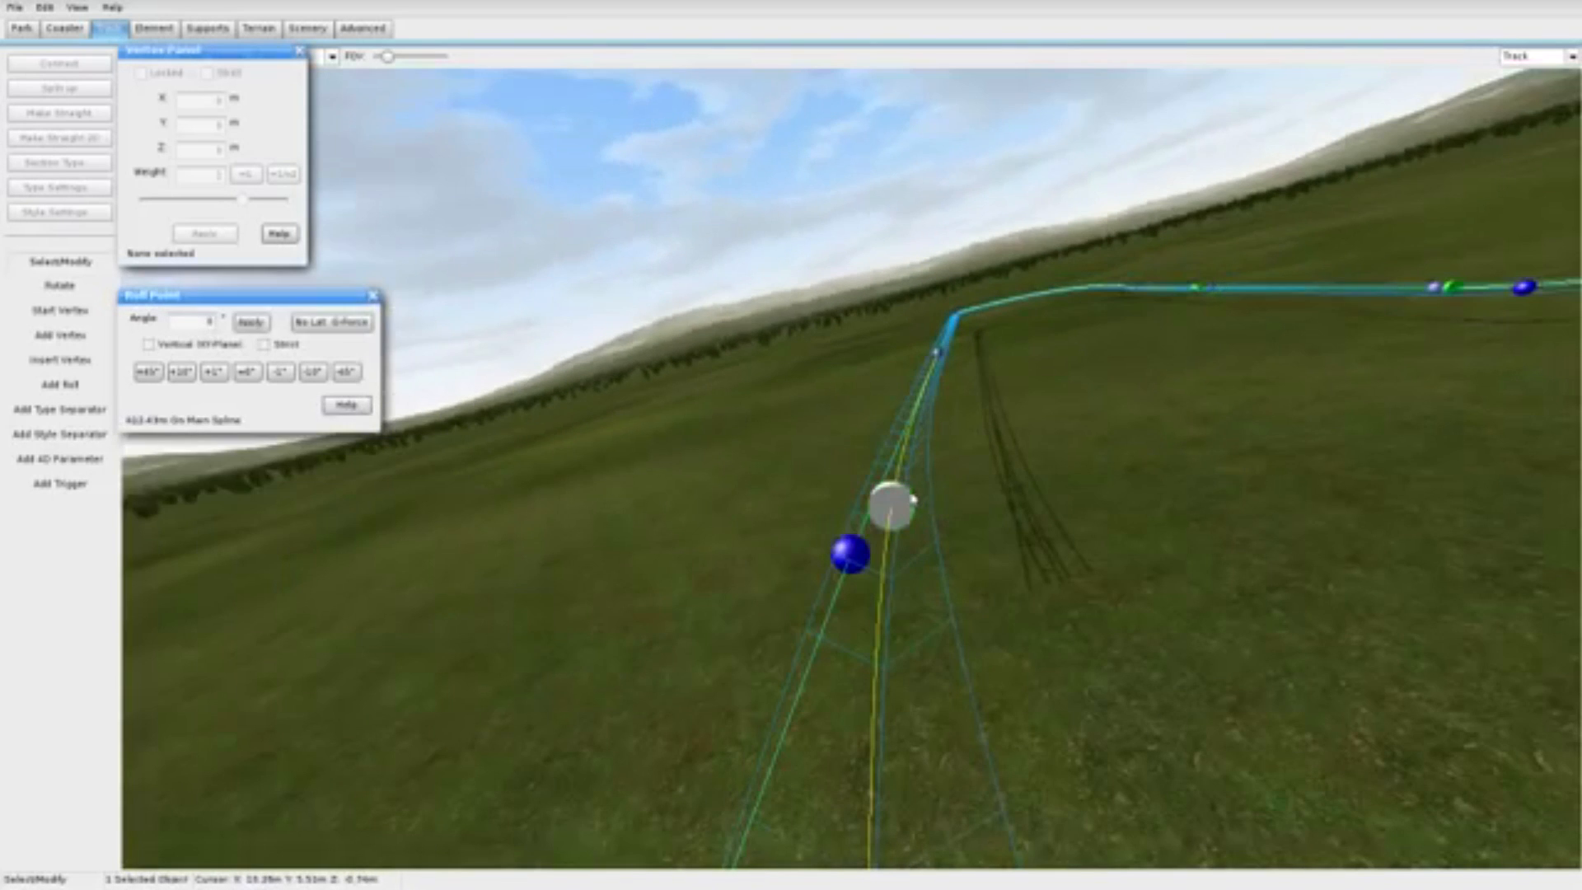
{"action": "left_click", "coordinate": [181, 372]}
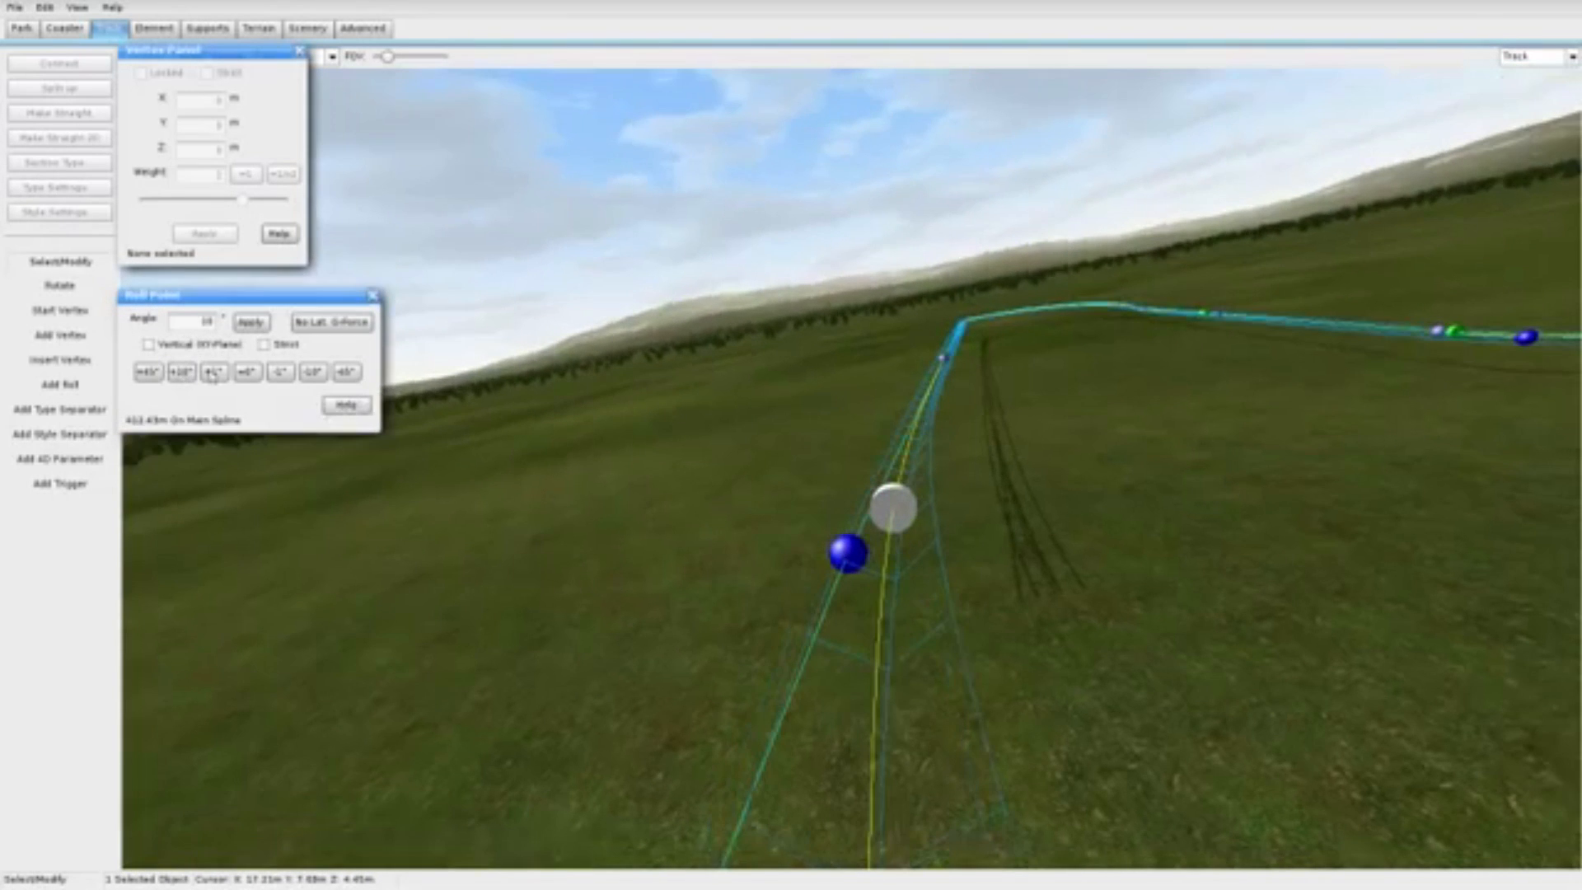
{"action": "left_click", "coordinate": [333, 323]}
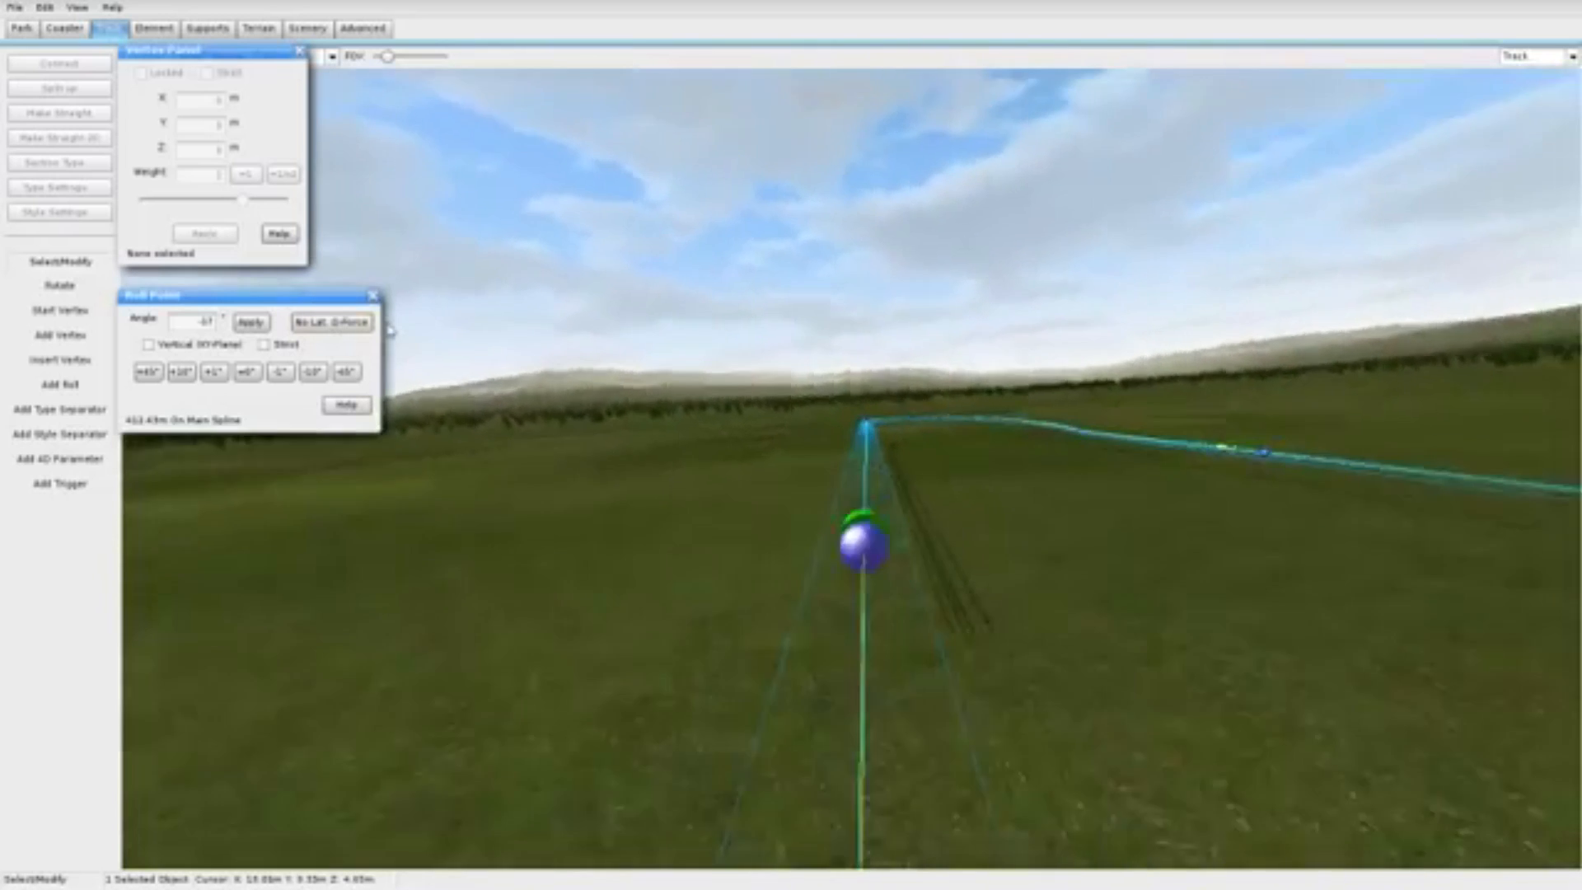
{"action": "left_click", "coordinate": [60, 384]}
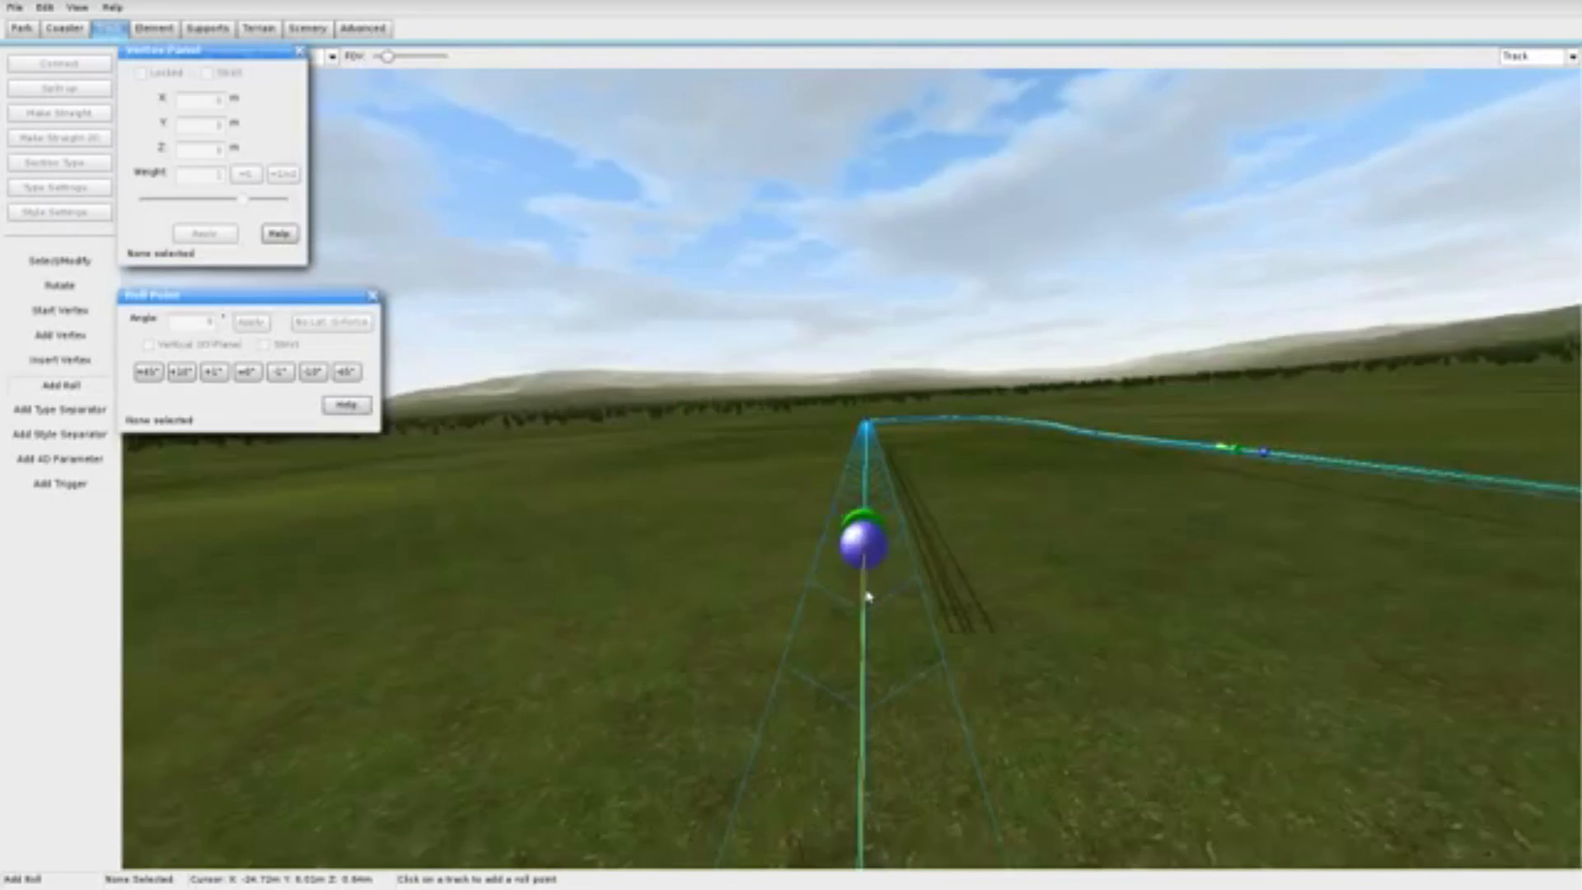
{"action": "left_click", "coordinate": [860, 539]}
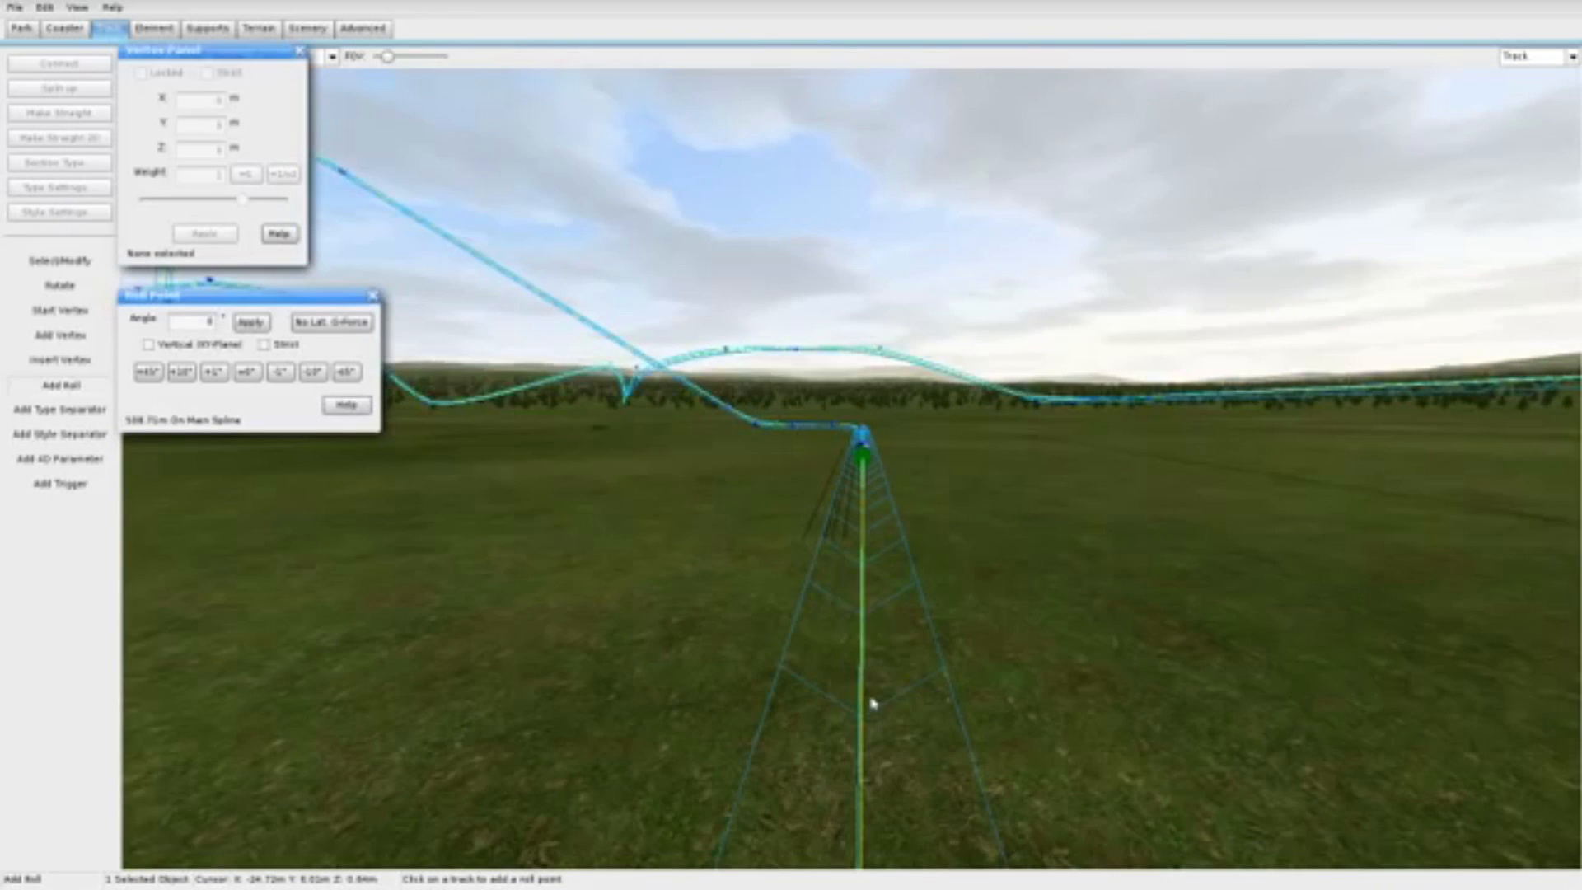
Step: Make two vertices along the starting straight strict
{"action": "left_click", "coordinate": [60, 261]}
{"action": "left_click", "coordinate": [871, 489]}
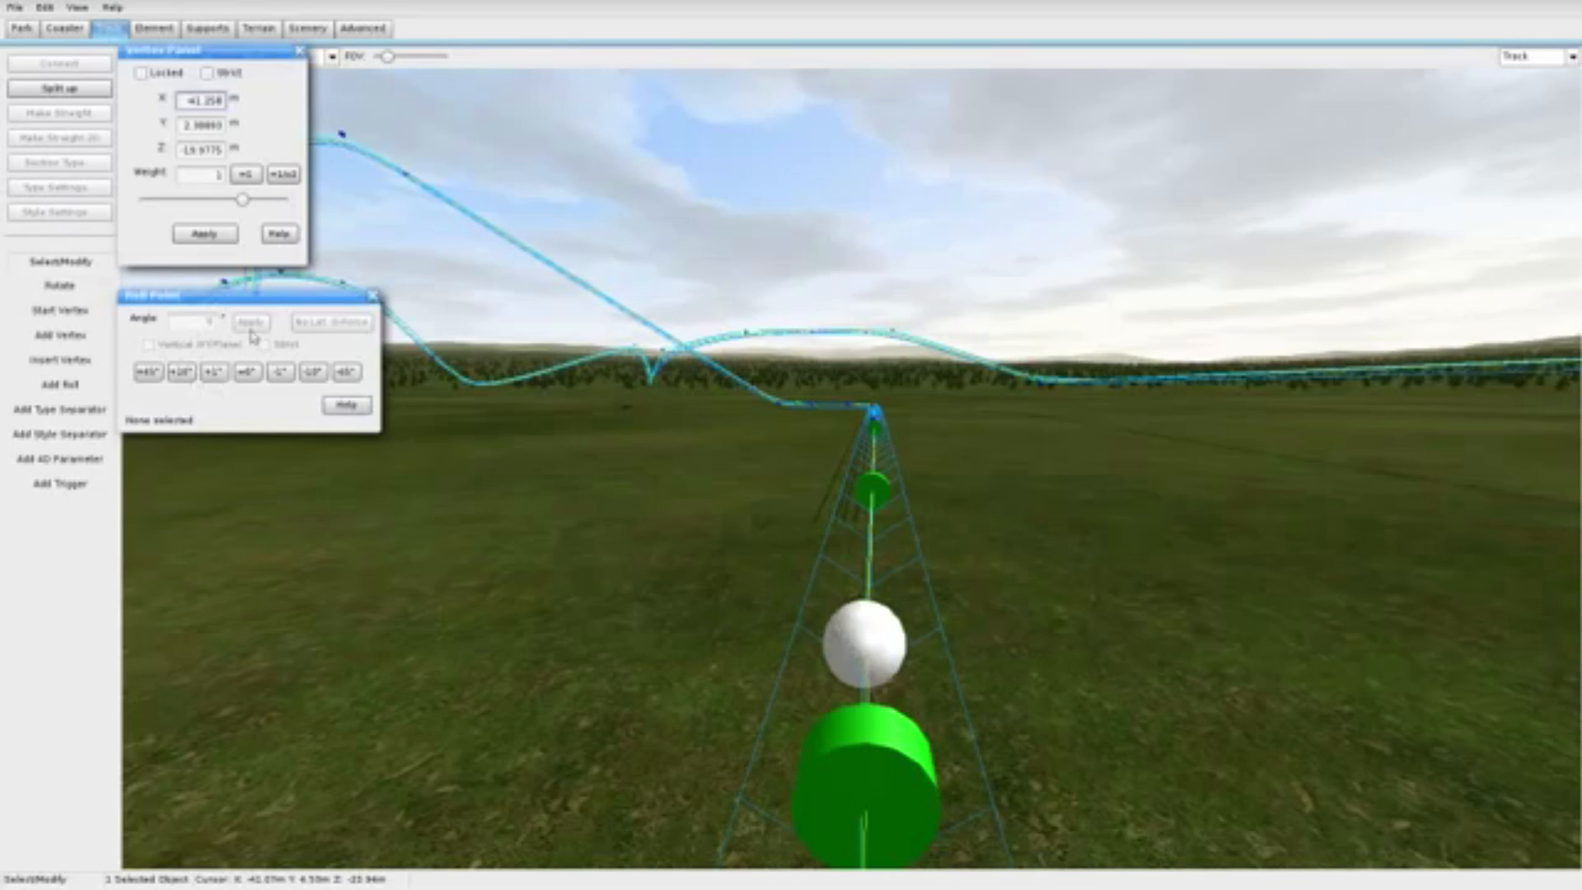
{"action": "left_click", "coordinate": [207, 73]}
{"action": "right_click_drag", "start_coordinate": [171, 283], "coordinate": [201, 316]}
{"action": "key", "text": "w"}
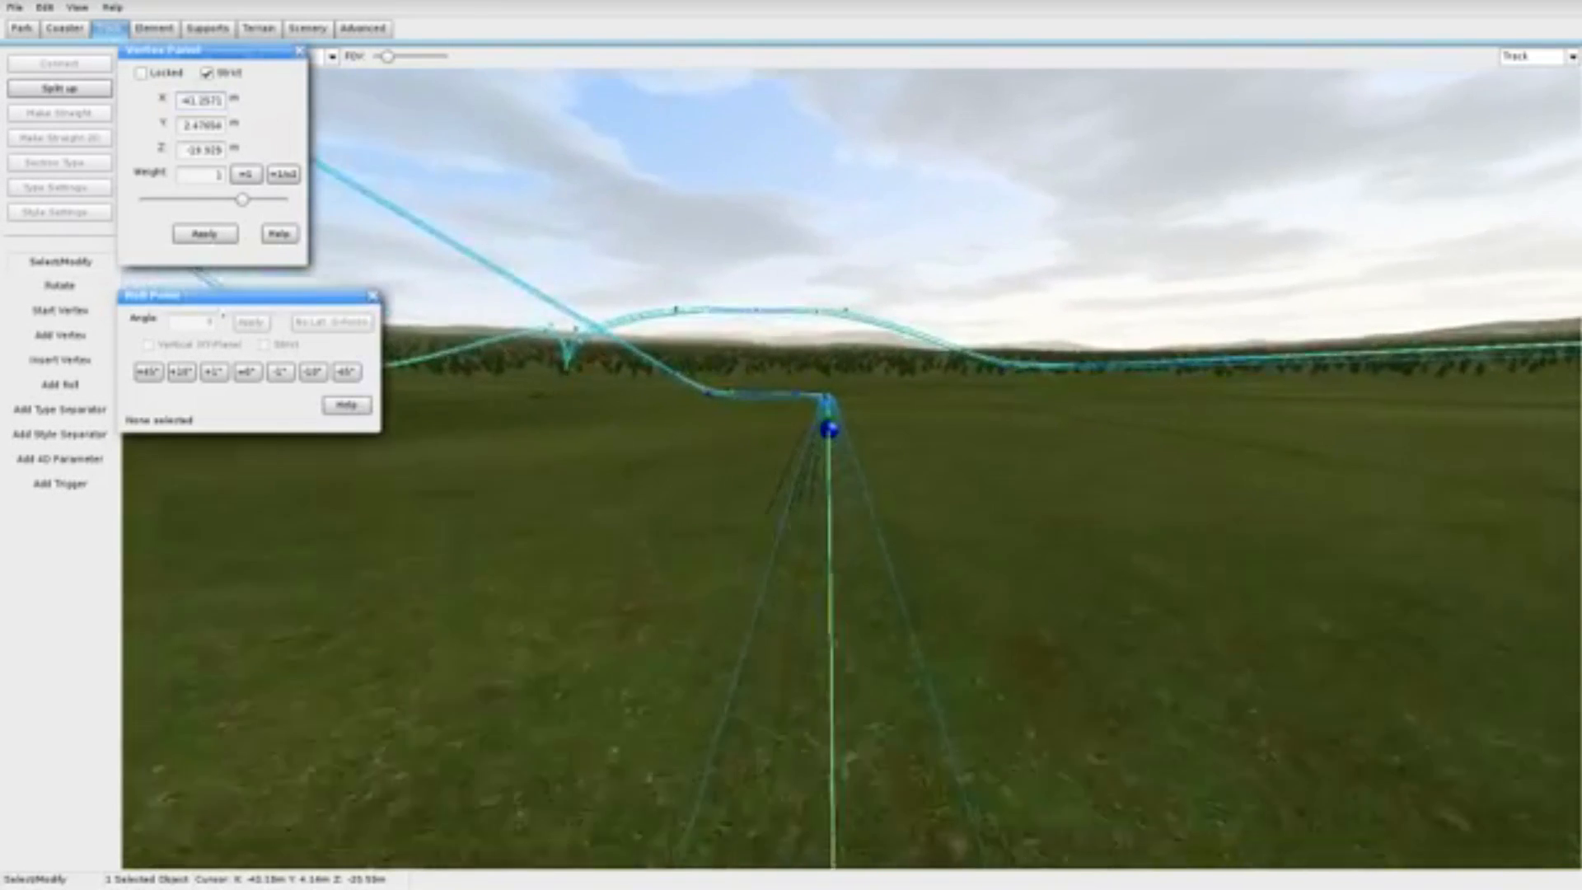
{"action": "left_click", "coordinate": [831, 487]}
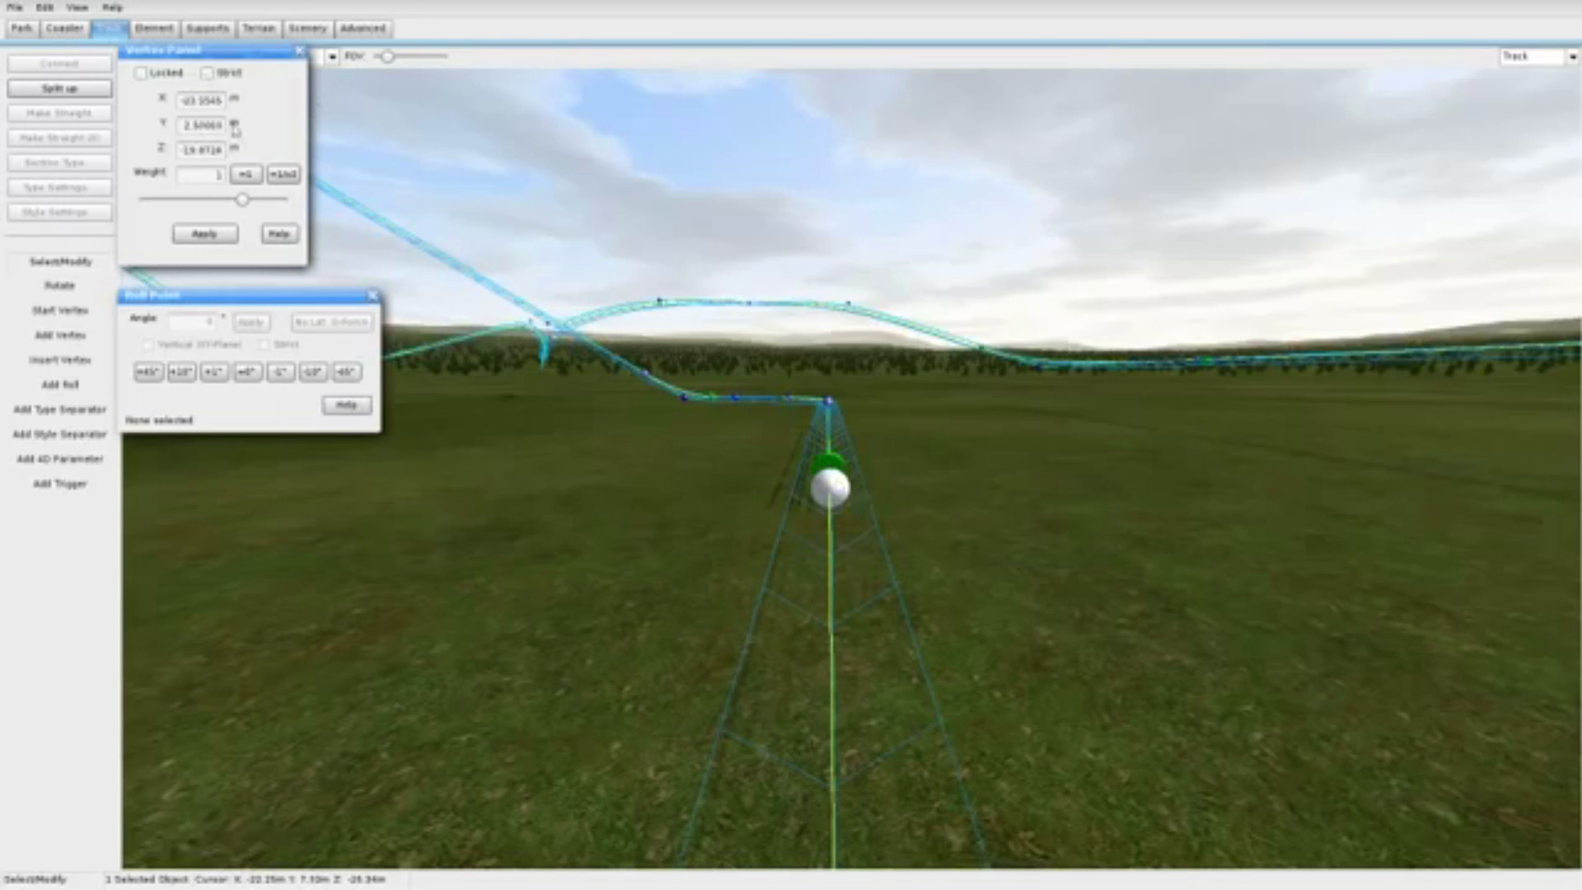
{"action": "left_click", "coordinate": [207, 73]}
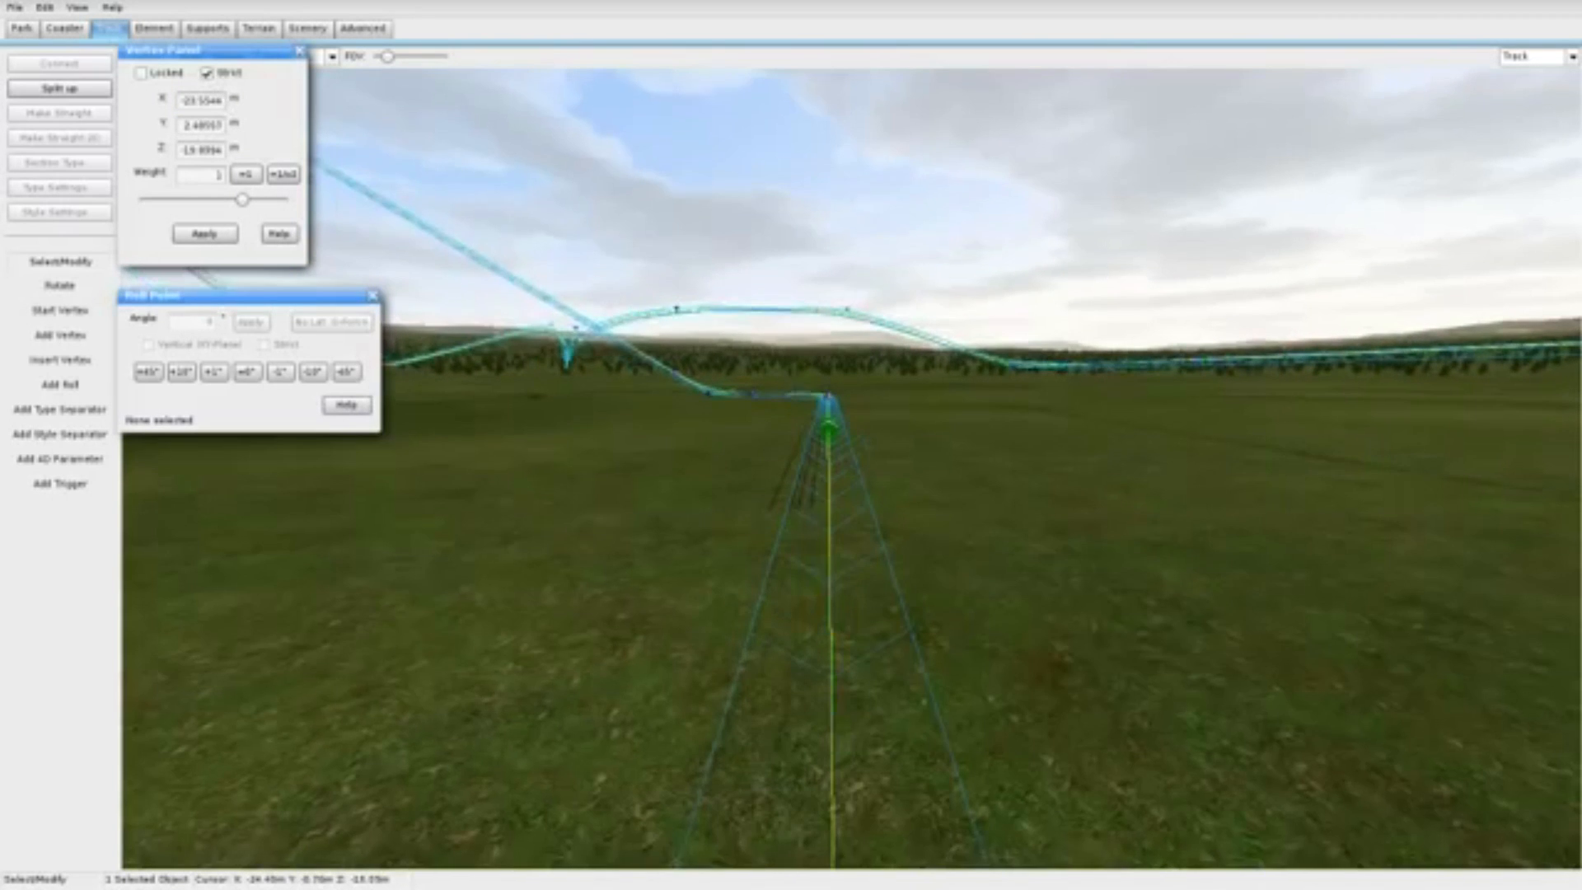
Step: Make the vertex at the beginning of the straight leading into the U-turn strict
{"action": "right_click_drag", "start_coordinate": [921, 517], "coordinate": [979, 509]}
{"action": "key", "text": "w"}
{"action": "key", "text": "s"}
{"action": "key", "text": "w"}
{"action": "key", "text": "w"}
{"action": "key", "text": "w"}
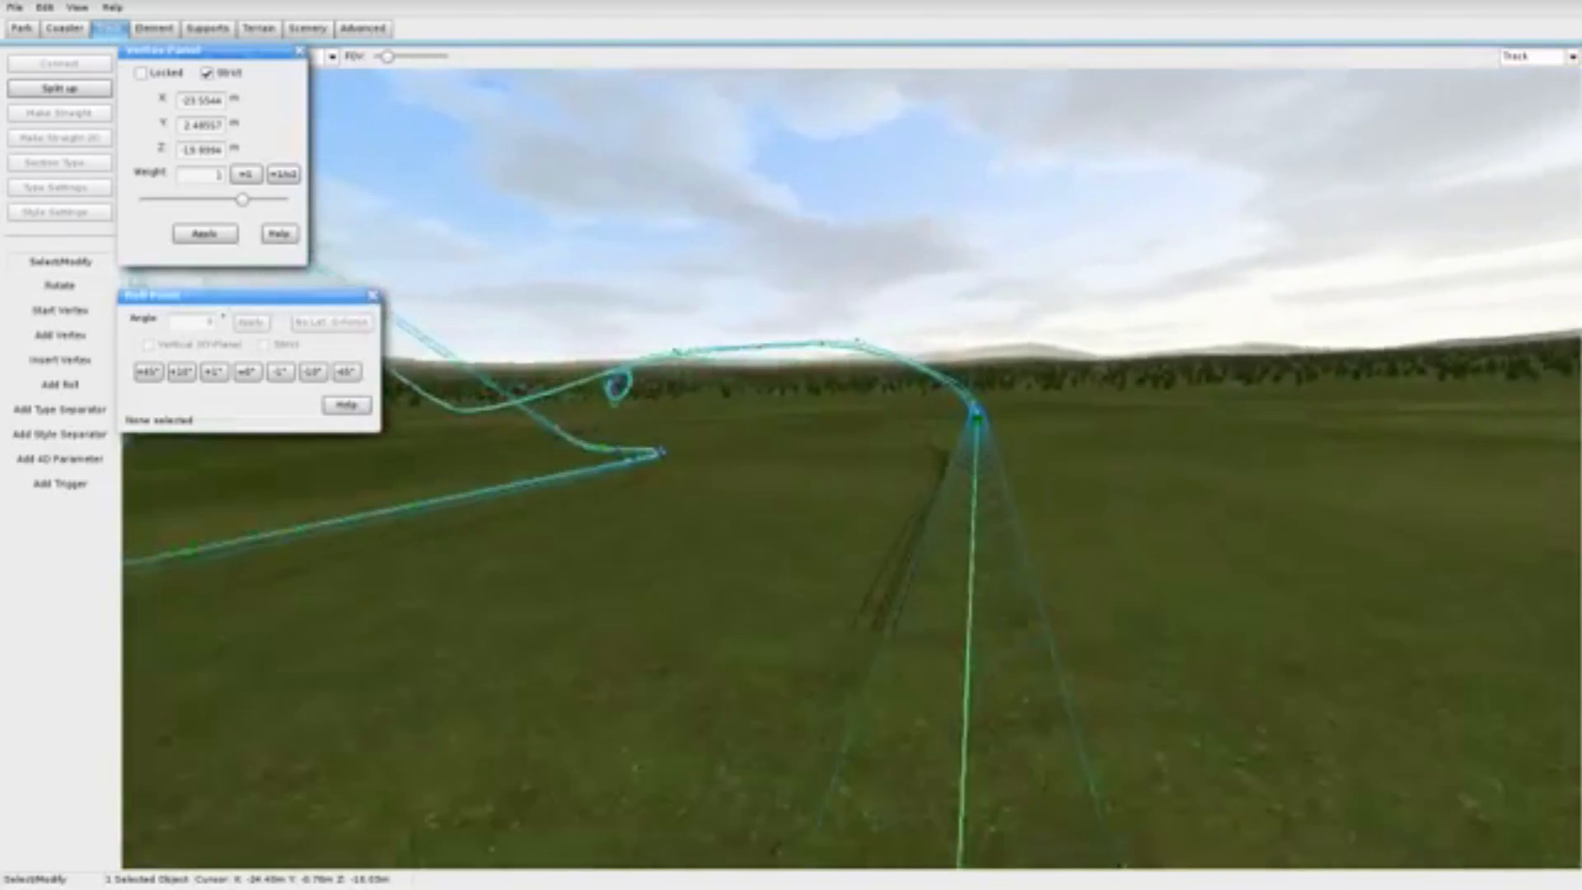
{"action": "mouse_move", "coordinate": [979, 568]}
{"action": "right_mouse_down"}
{"action": "mouse_move", "coordinate": [1008, 536]}
{"action": "mouse_move", "coordinate": [967, 582]}
{"action": "right_mouse_up"}
{"action": "scroll", "coordinate": [948, 624], "scroll_direction": "down", "scroll_amount": 2}
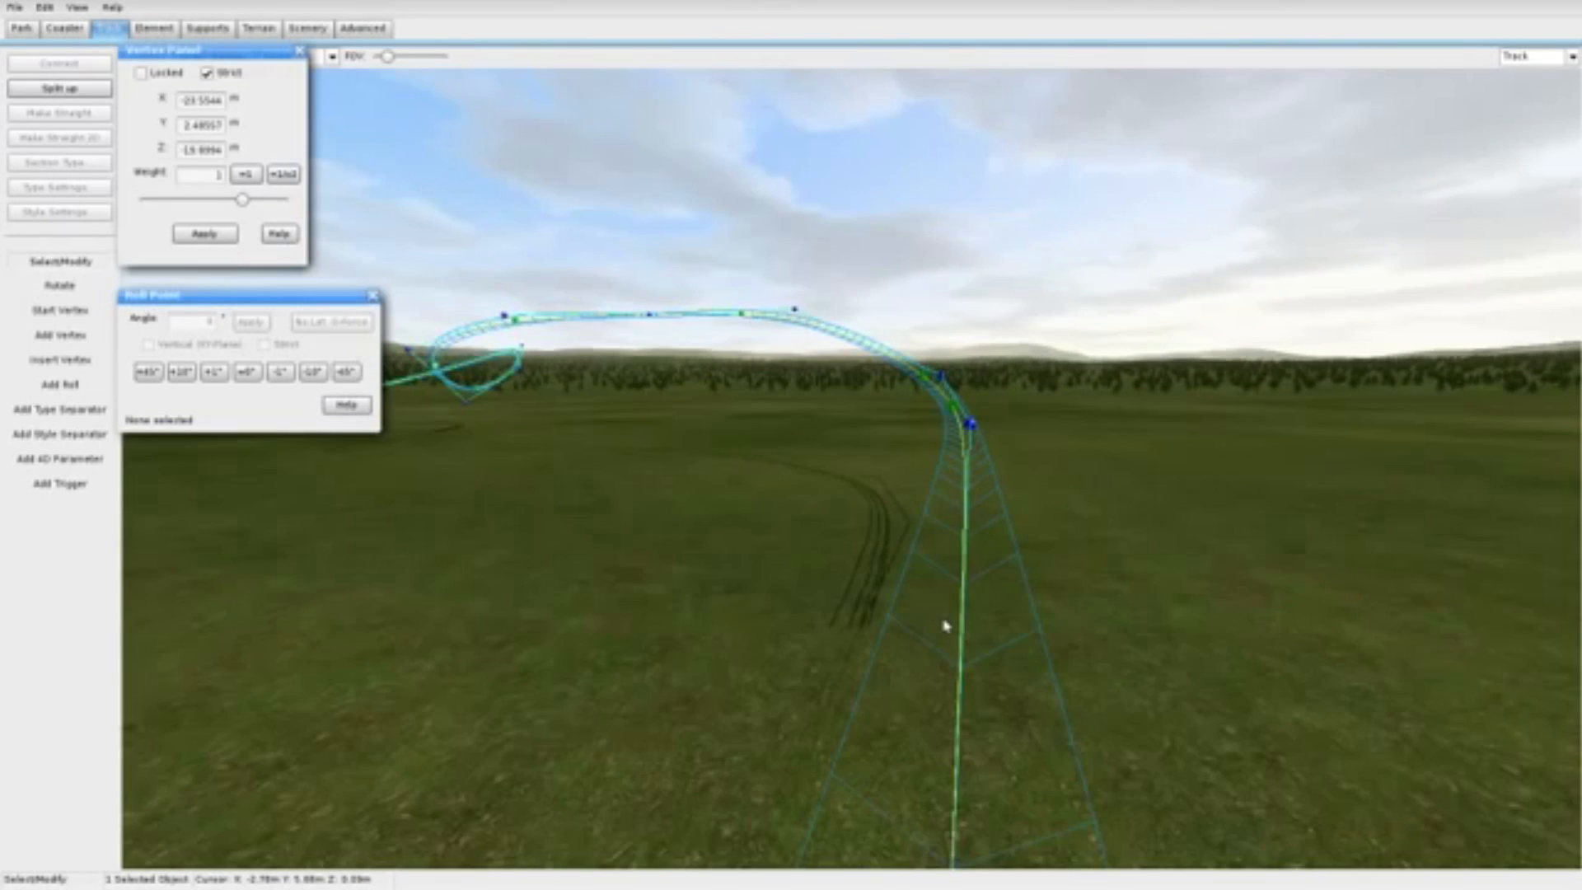
{"action": "left_click", "coordinate": [953, 703]}
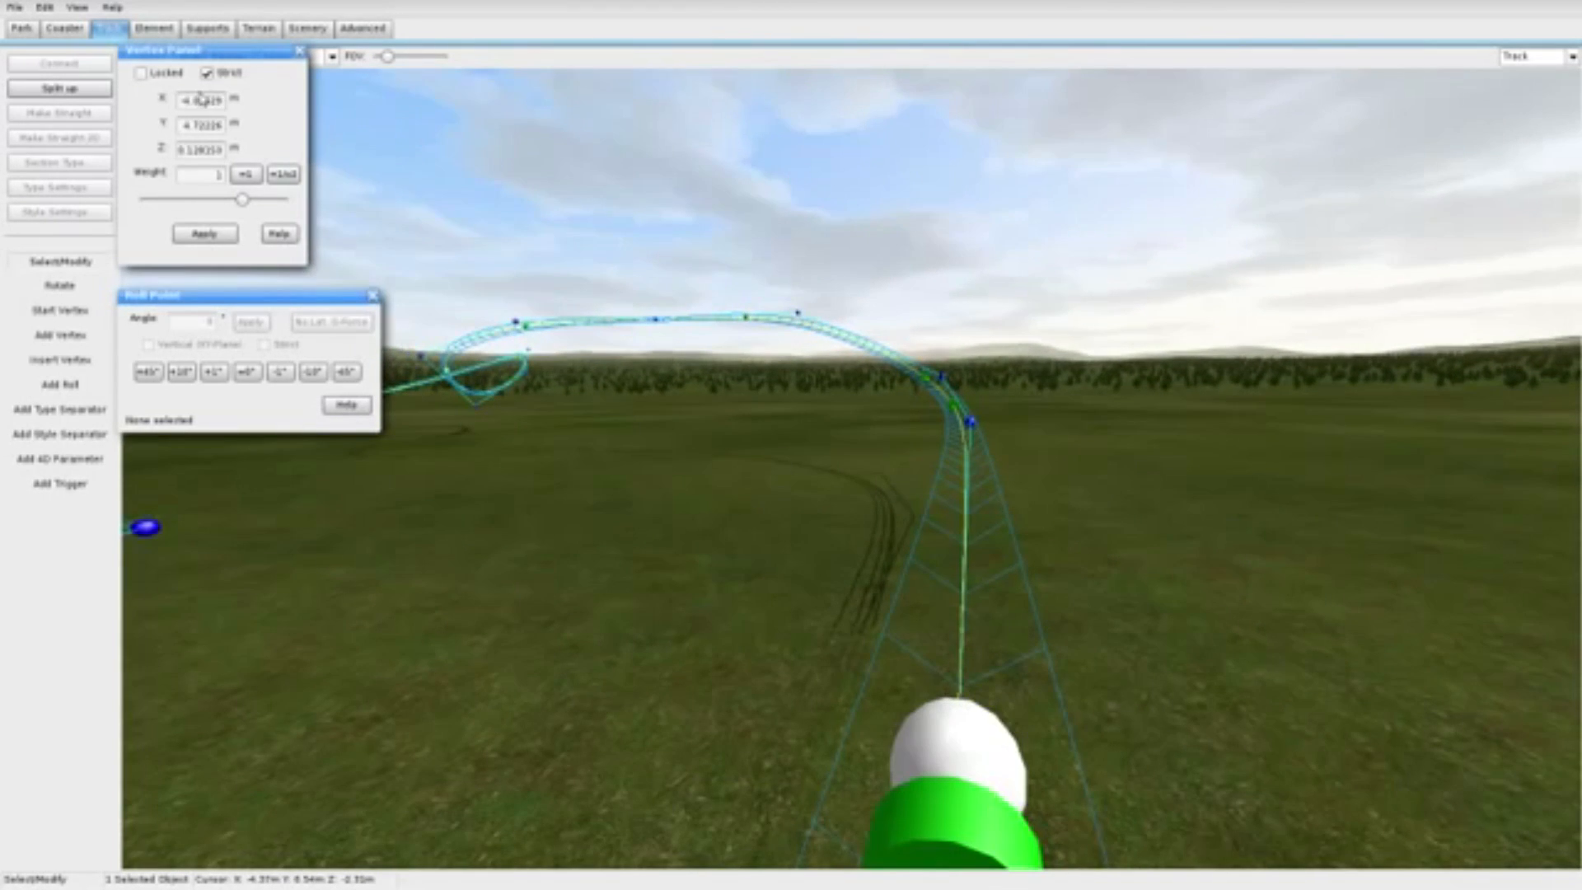
Step: Select the hill and turn section beyond the straights in the front view and depump its vertices
{"action": "key", "text": "s"}
{"action": "right_click_drag", "start_coordinate": [763, 498], "coordinate": [758, 255]}
{"action": "left_click", "coordinate": [1527, 60]}
{"action": "left_click", "coordinate": [1518, 89]}
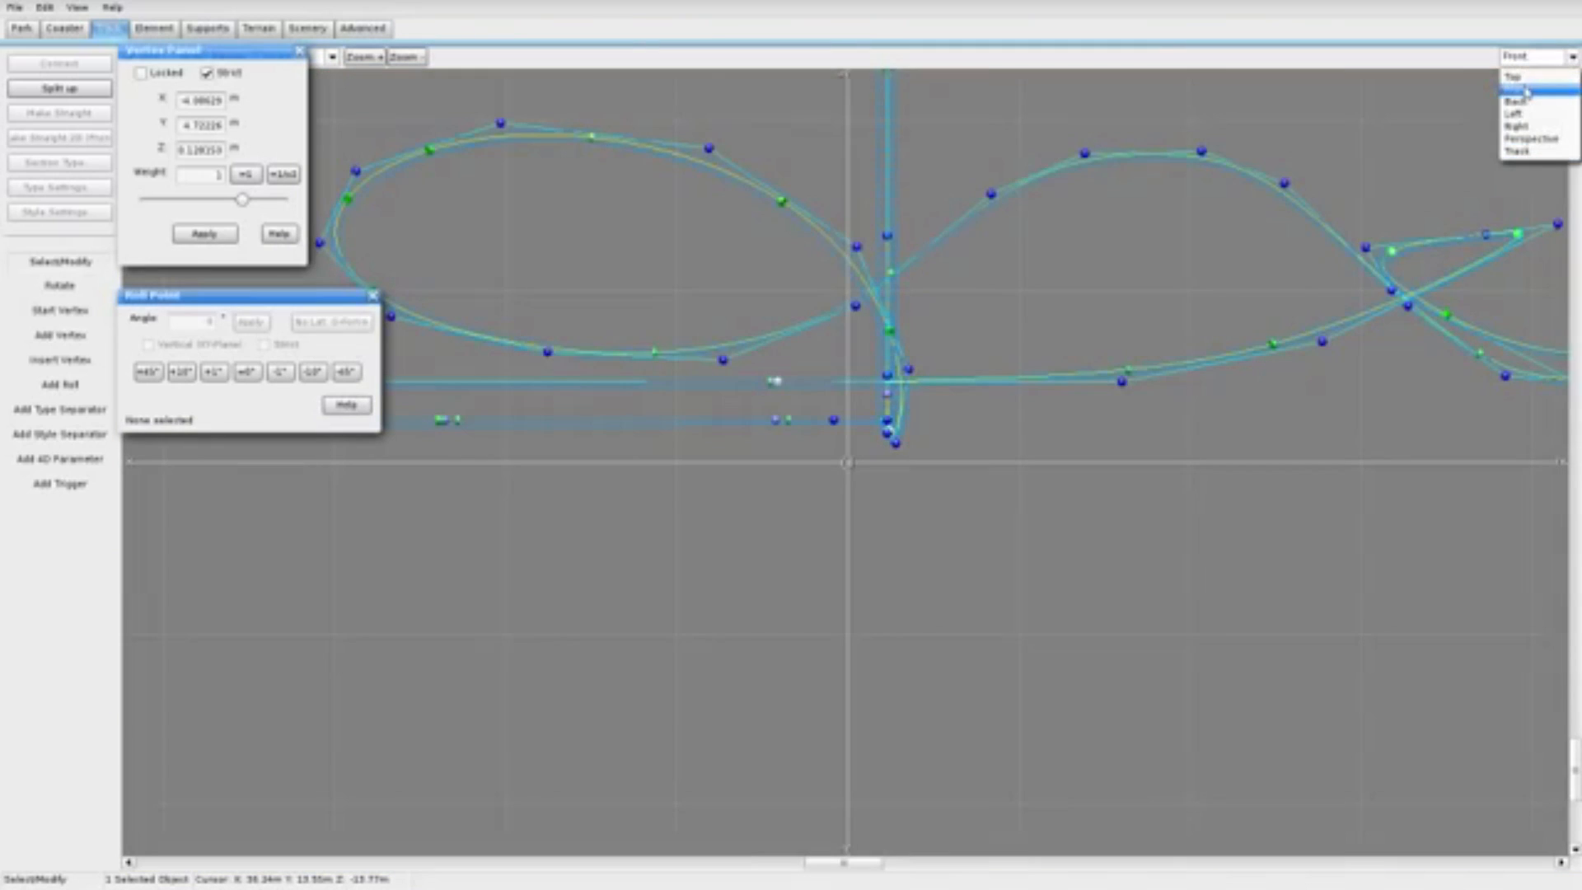
{"action": "scroll", "coordinate": [1191, 303], "scroll_direction": "down", "scroll_amount": 4}
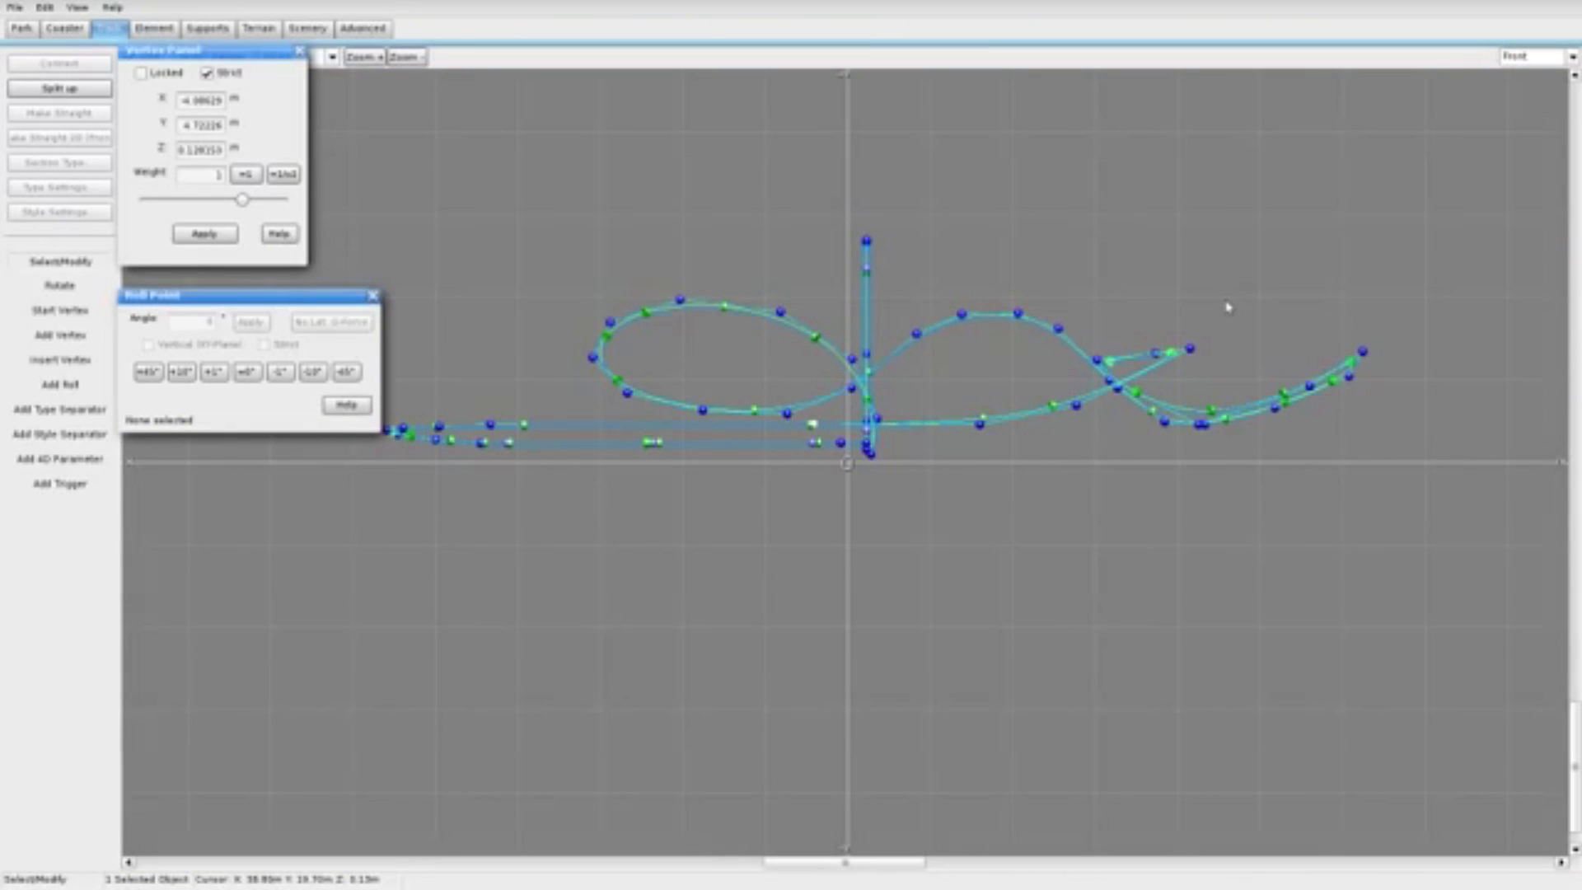
{"action": "scroll", "coordinate": [1285, 311], "scroll_direction": "up", "scroll_amount": 1}
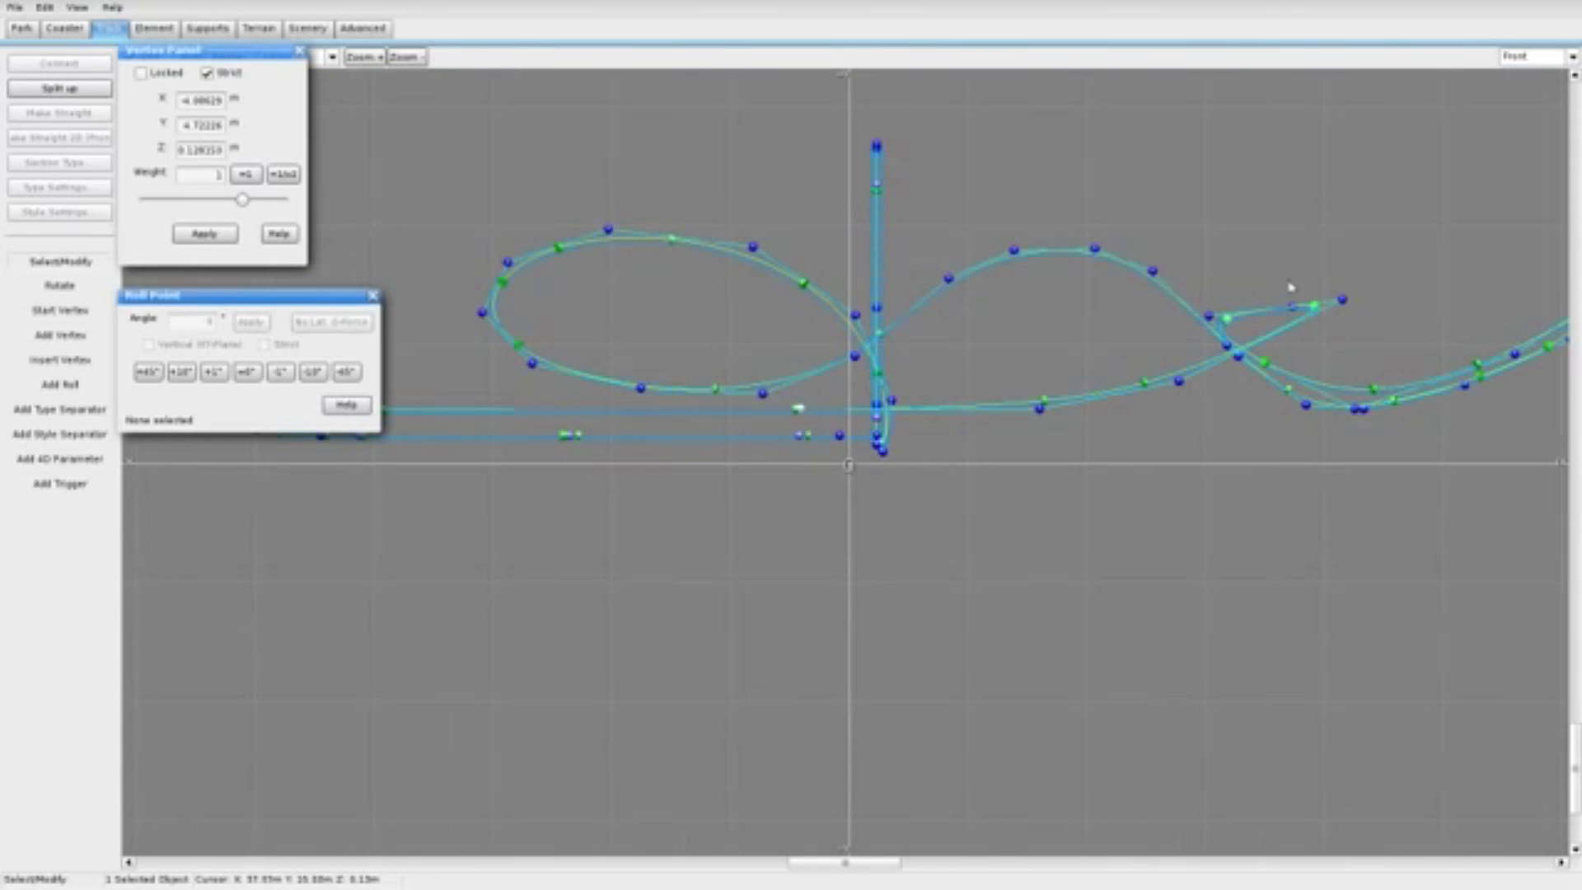
{"action": "scroll", "coordinate": [1146, 327], "scroll_direction": "down", "scroll_amount": 1}
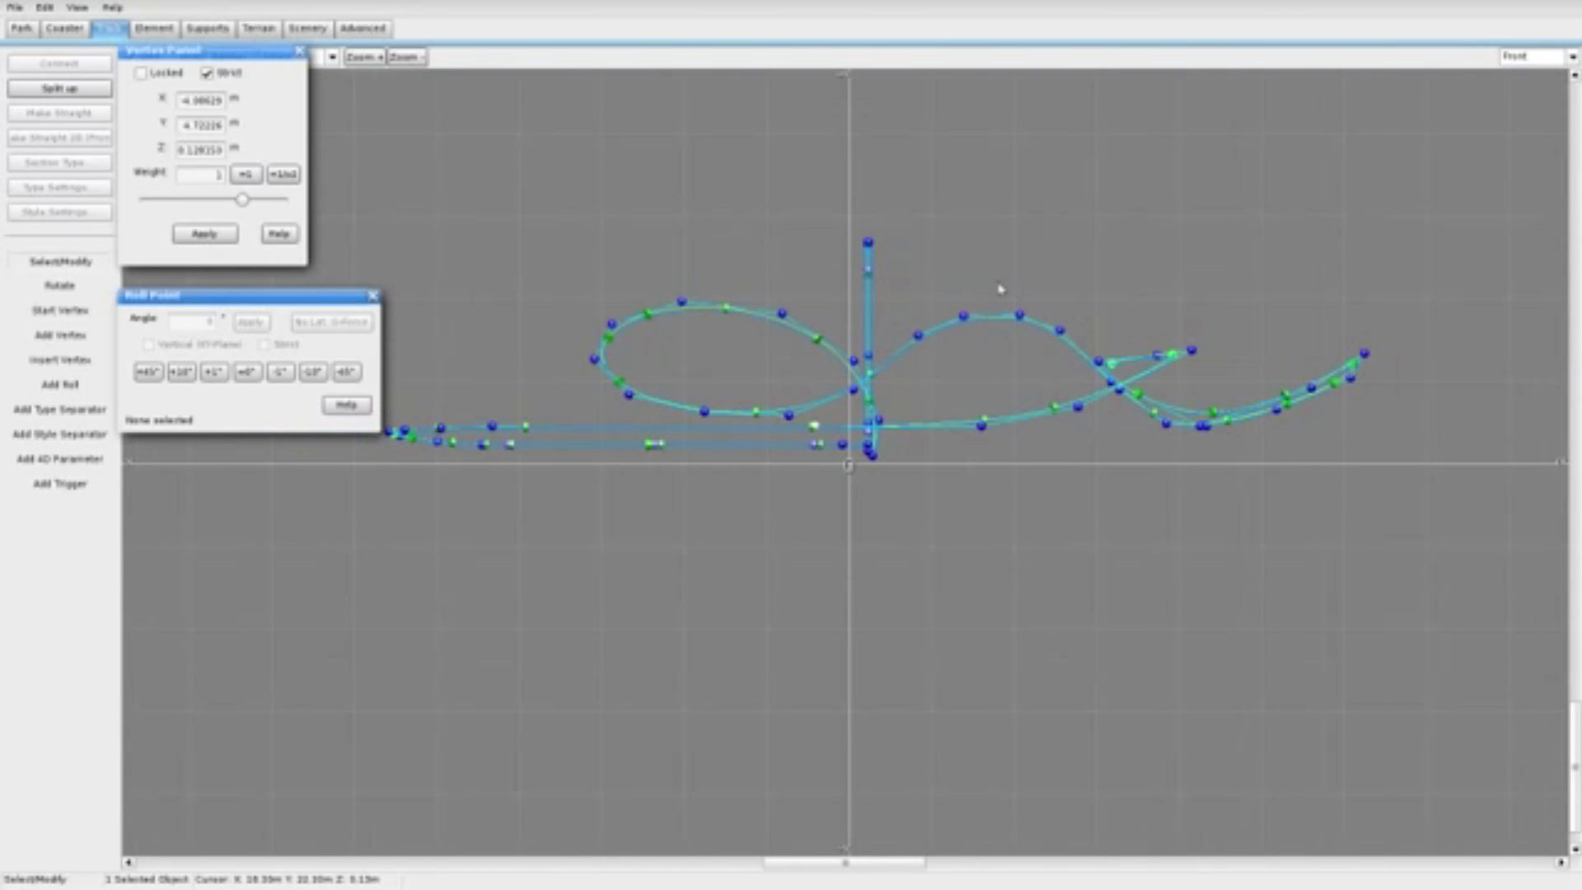
{"action": "left_click_drag", "start_coordinate": [912, 257], "coordinate": [1498, 537]}
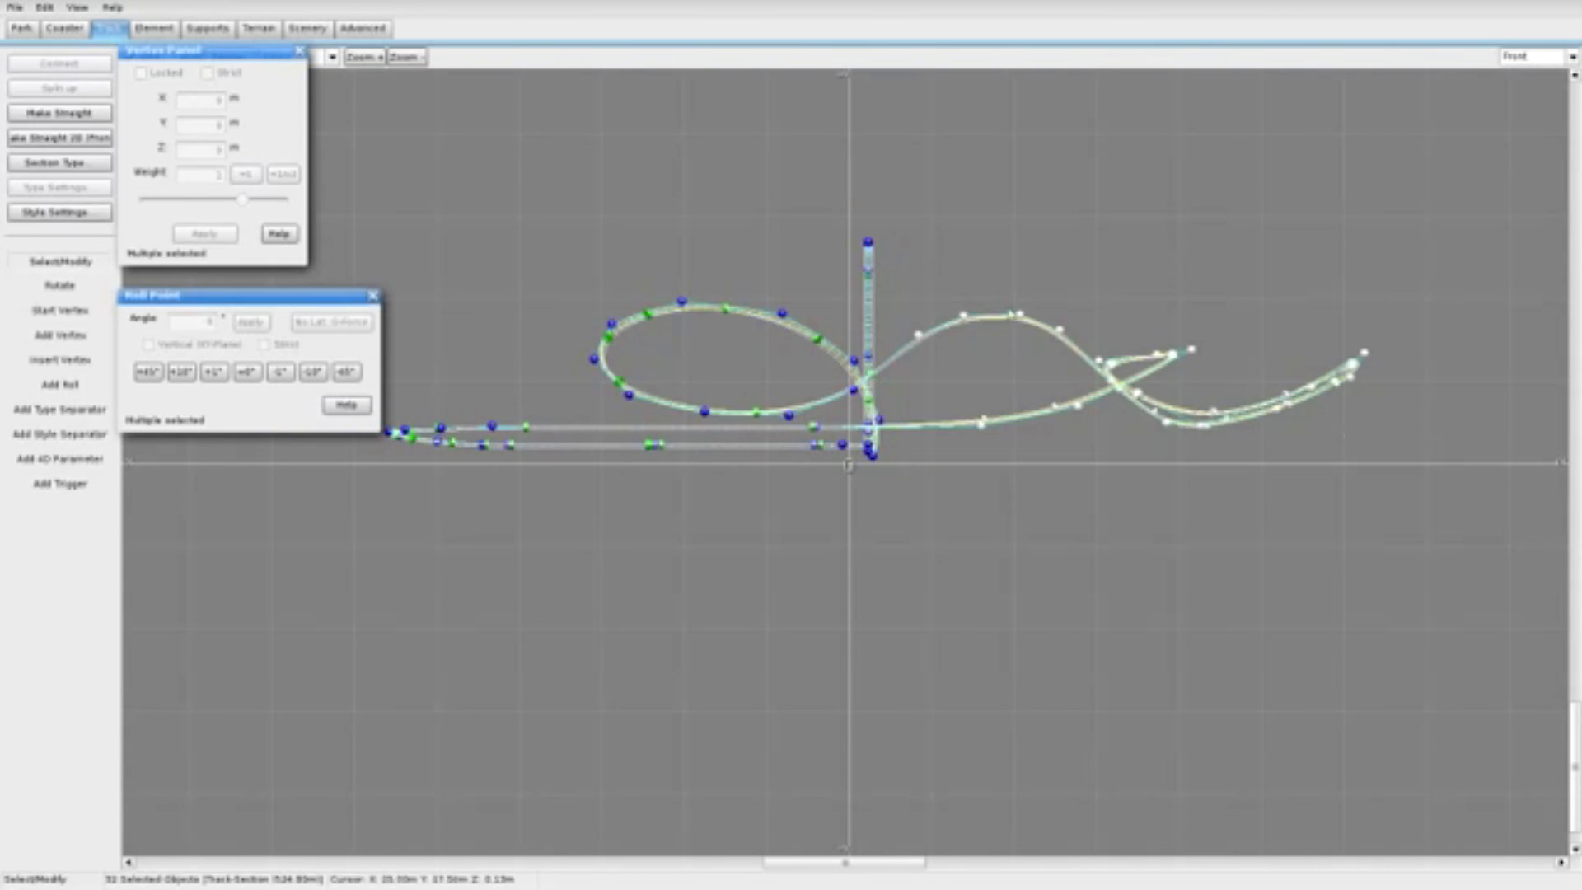
{"action": "left_click", "coordinate": [154, 28]}
{"action": "left_click", "coordinate": [60, 212]}
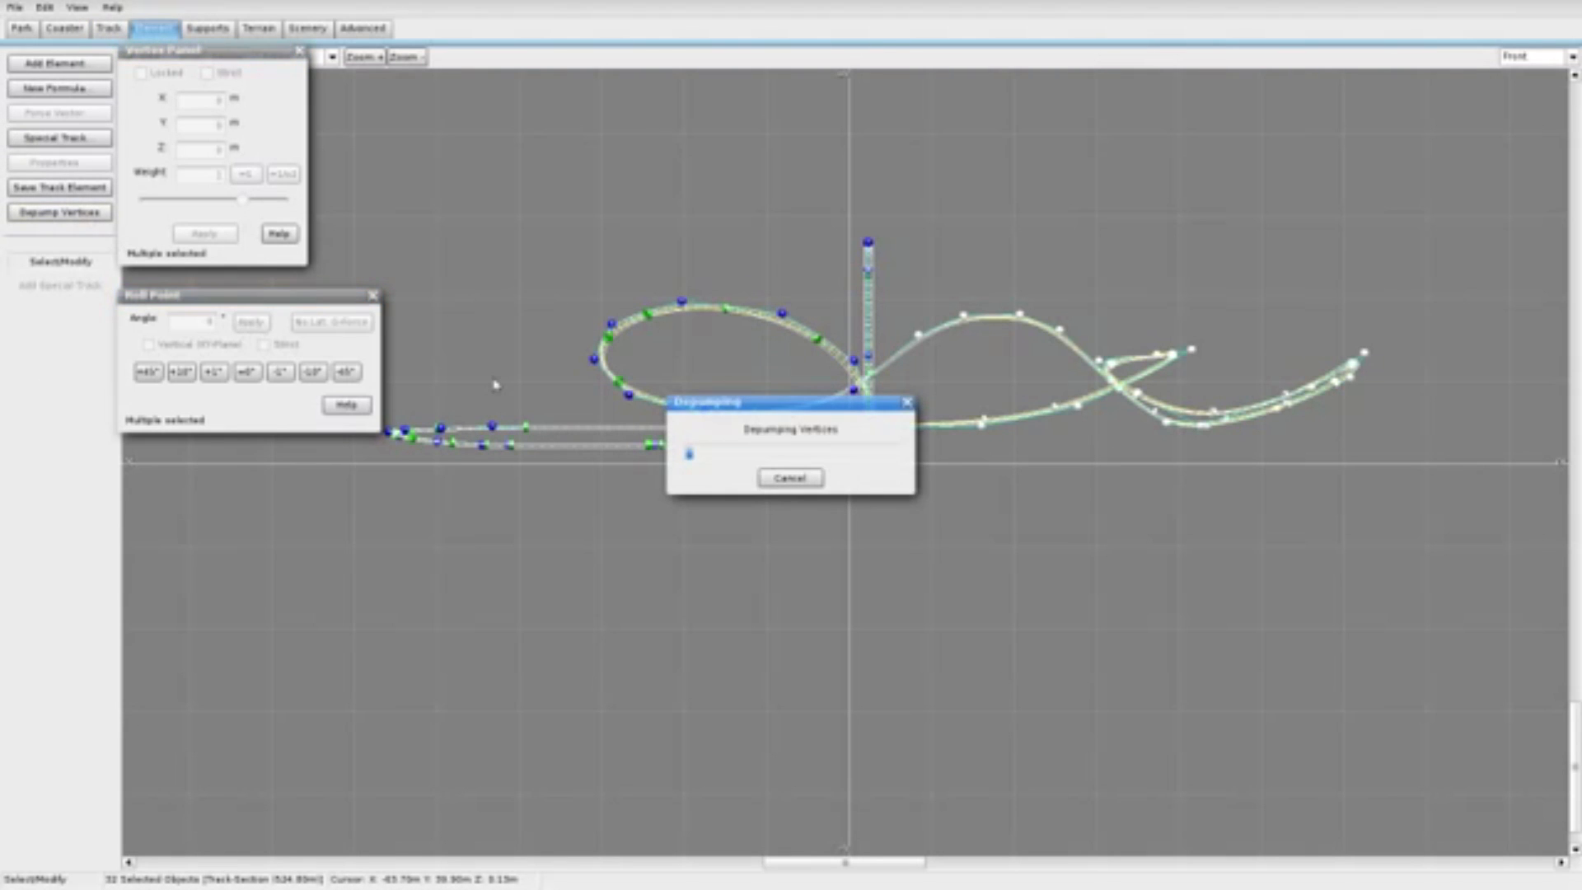
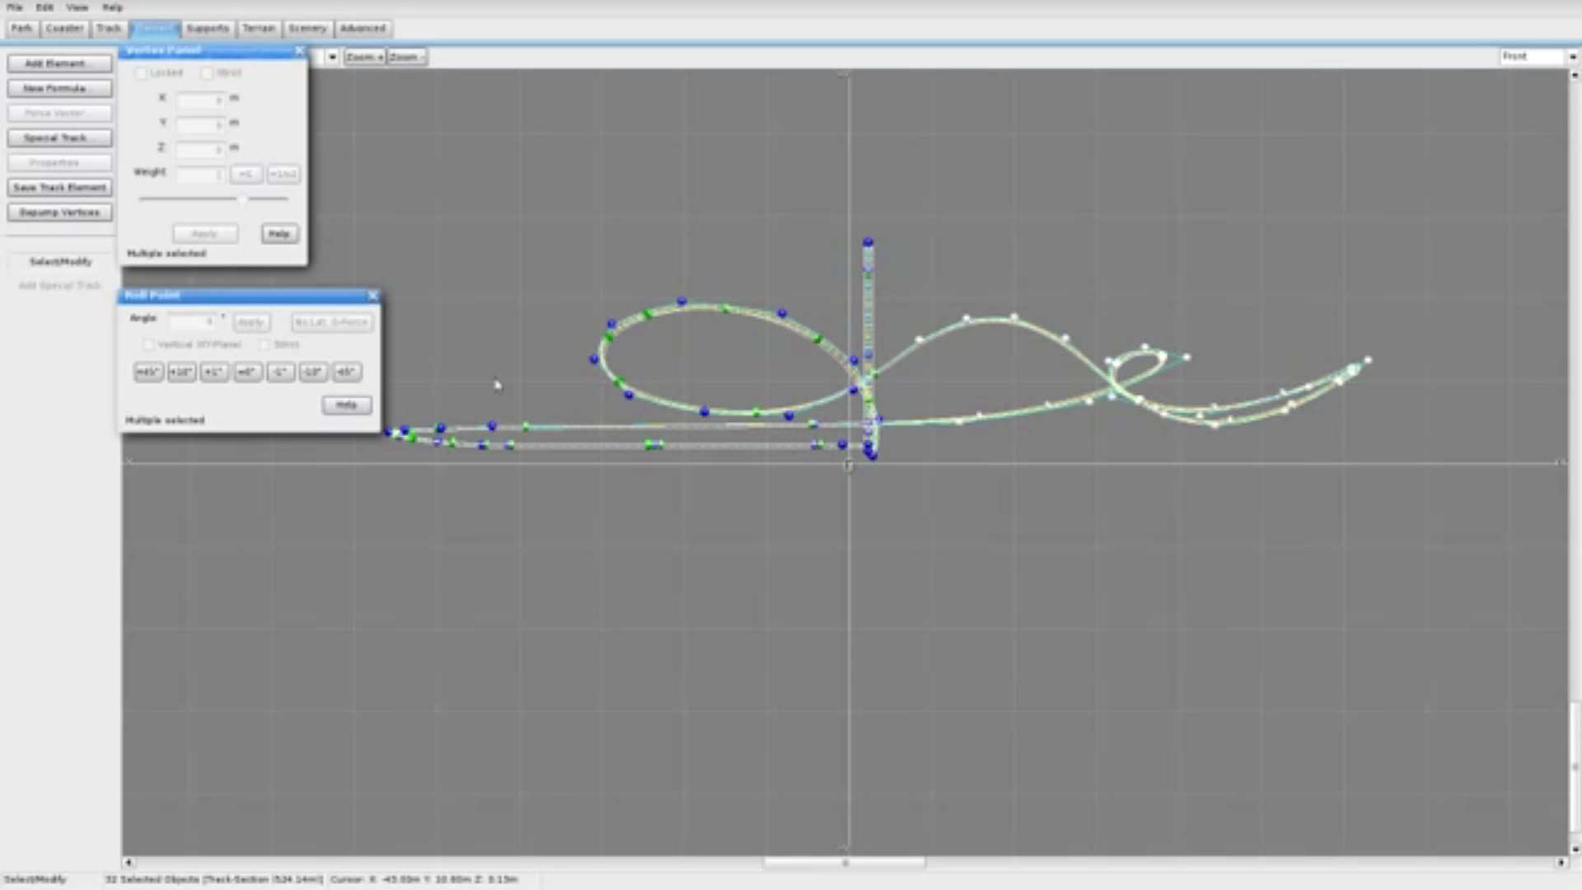
{"action": "scroll", "coordinate": [600, 431], "scroll_direction": "up", "scroll_amount": 2}
{"action": "left_click", "coordinate": [392, 340]}
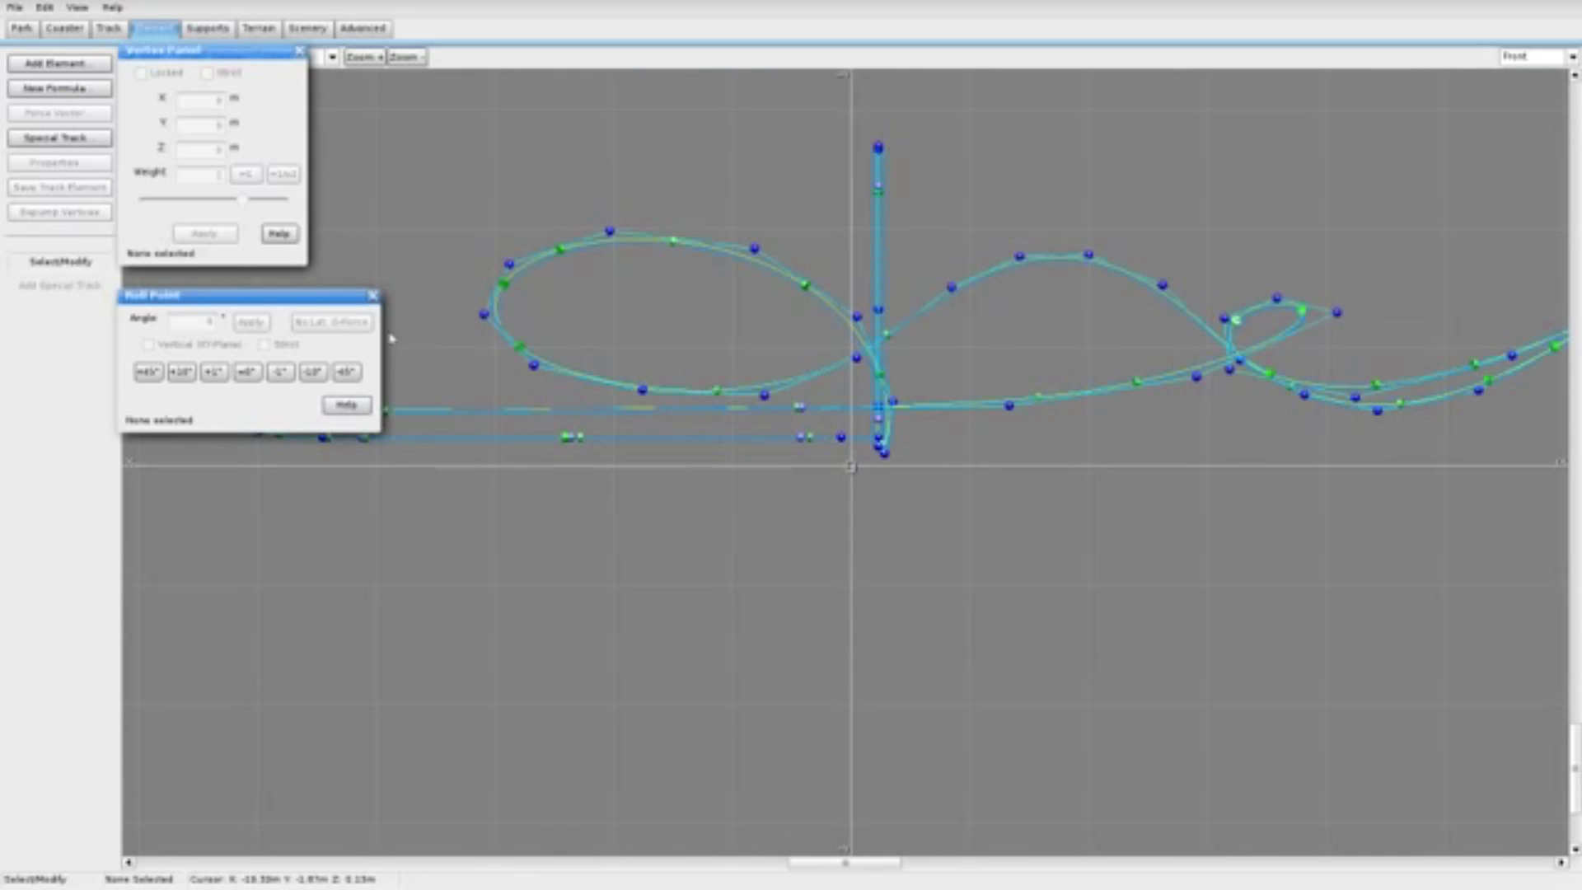
Step: Add type separators at both ends of the upper return straight and along the lower starting straight
{"action": "left_click", "coordinate": [64, 29]}
{"action": "left_click", "coordinate": [108, 29]}
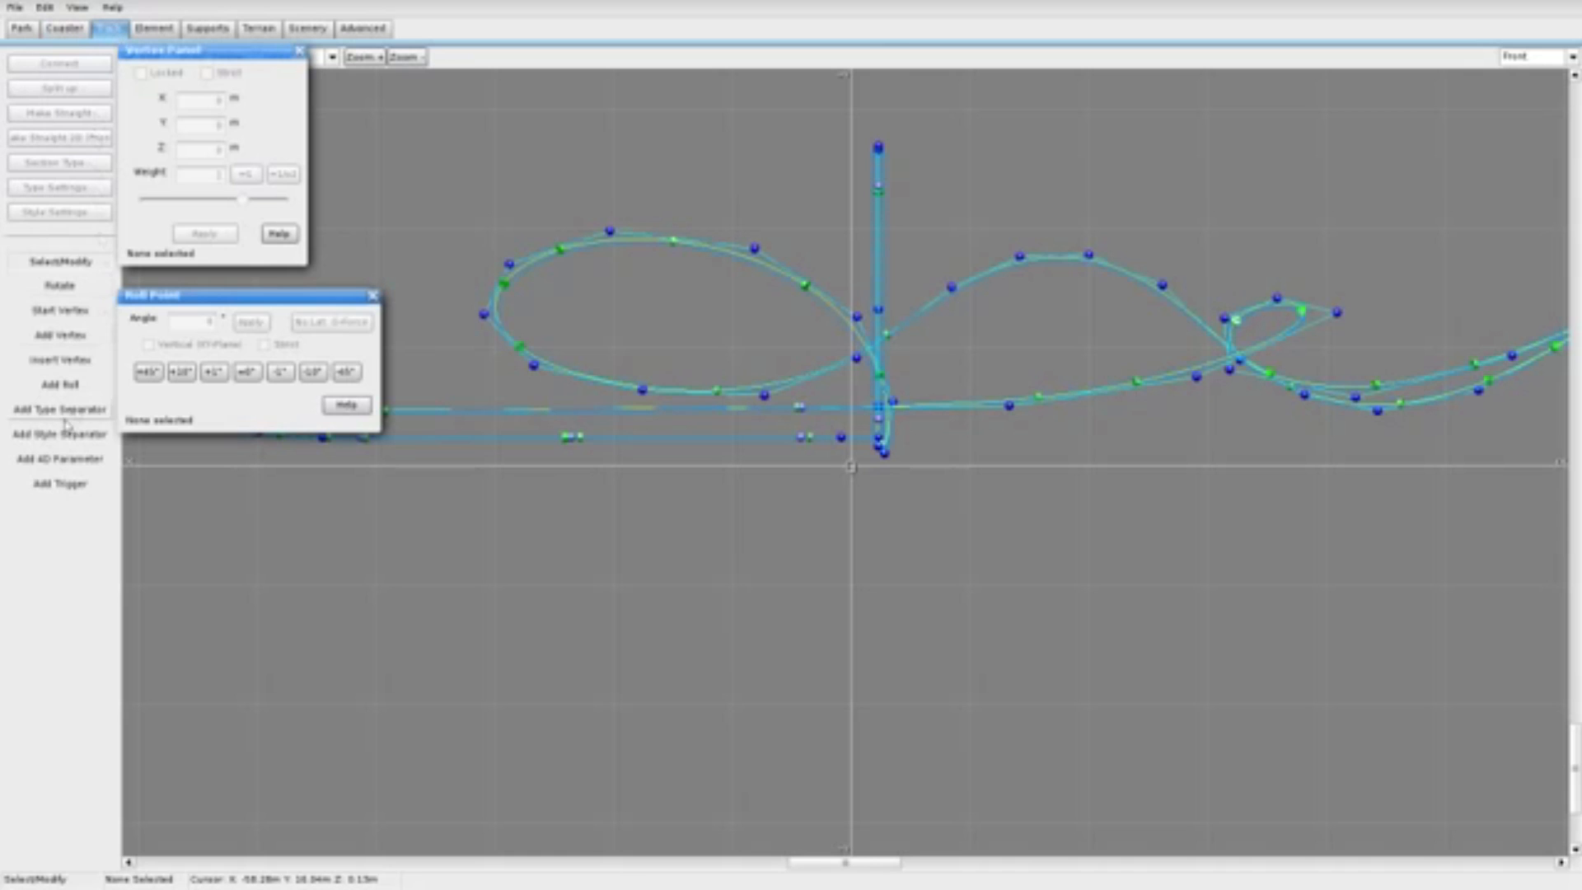
{"action": "left_click", "coordinate": [72, 412]}
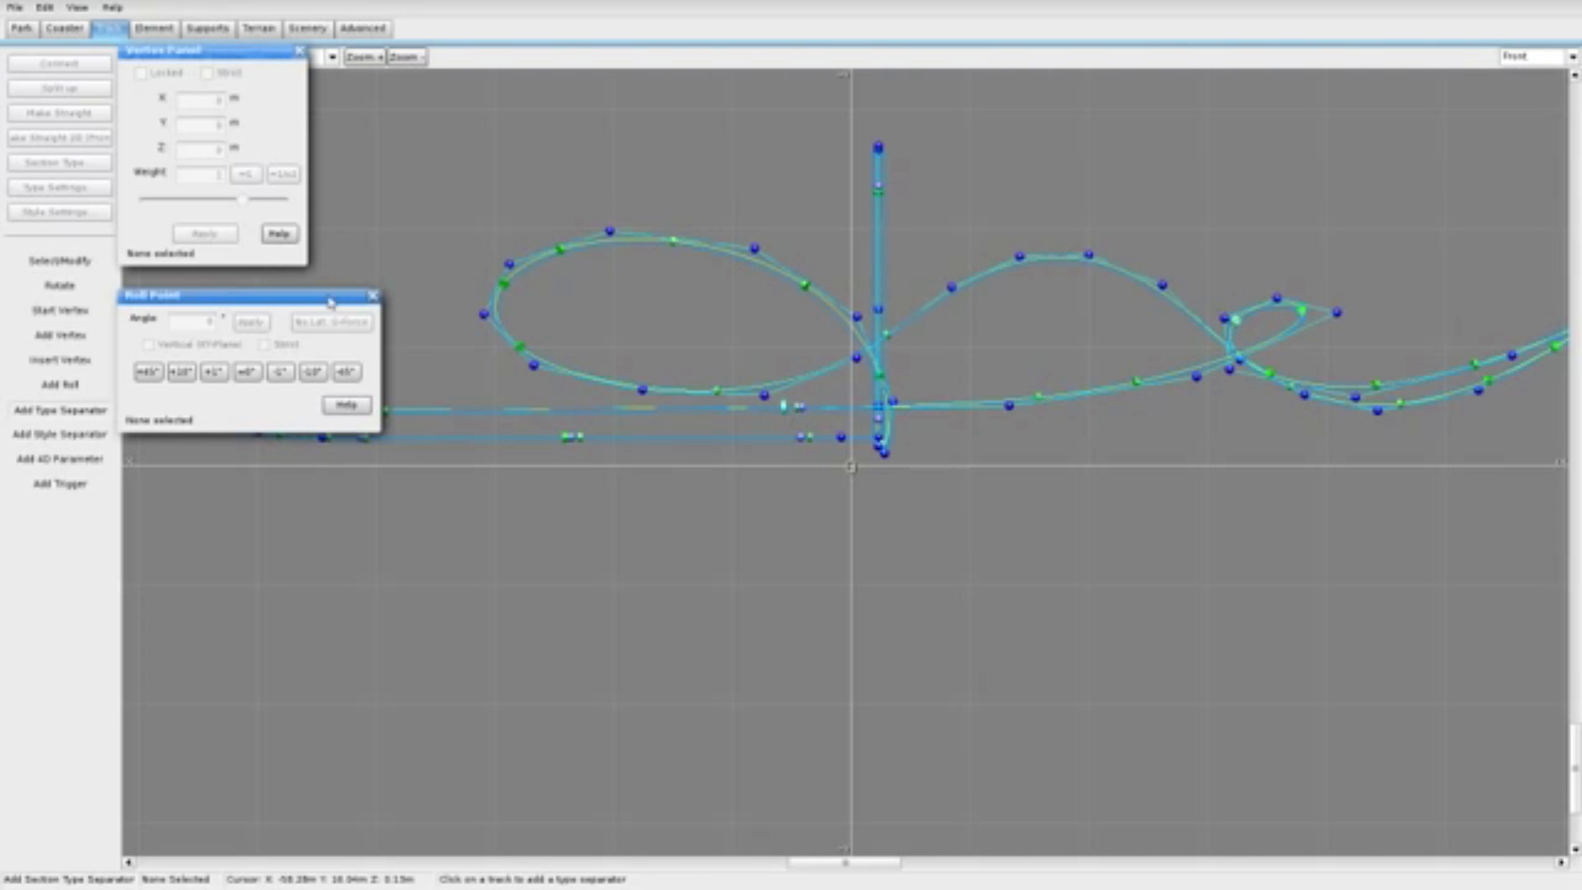
{"action": "left_click_drag", "start_coordinate": [330, 302], "coordinate": [338, 510]}
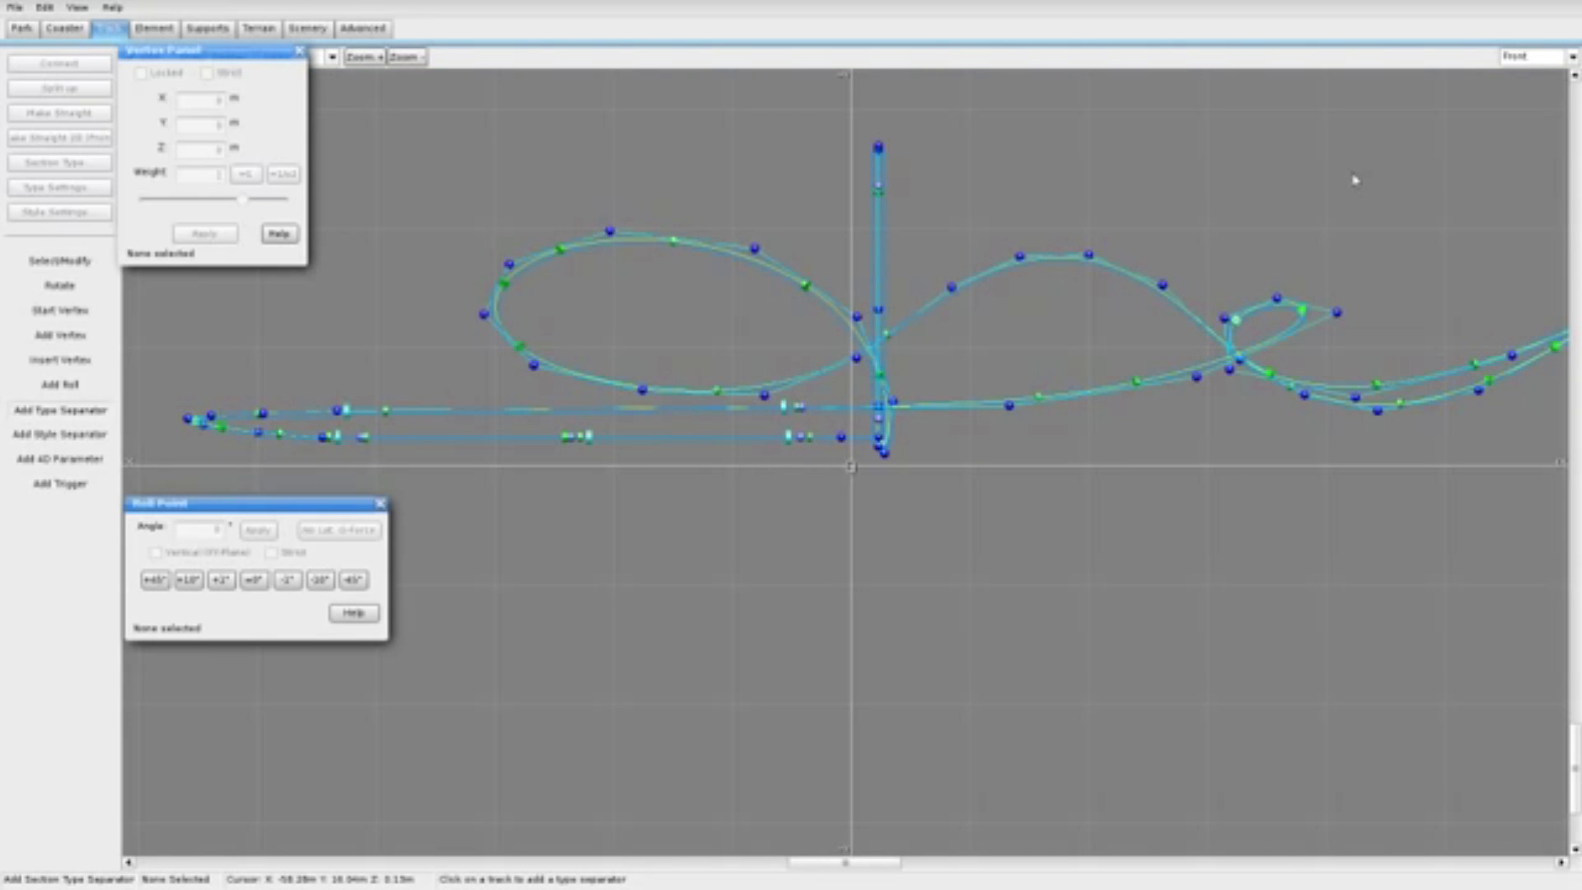
Step: Add a type separator near the crest of the lift hill and inspect the layout in perspective
{"action": "left_click", "coordinate": [1533, 56]}
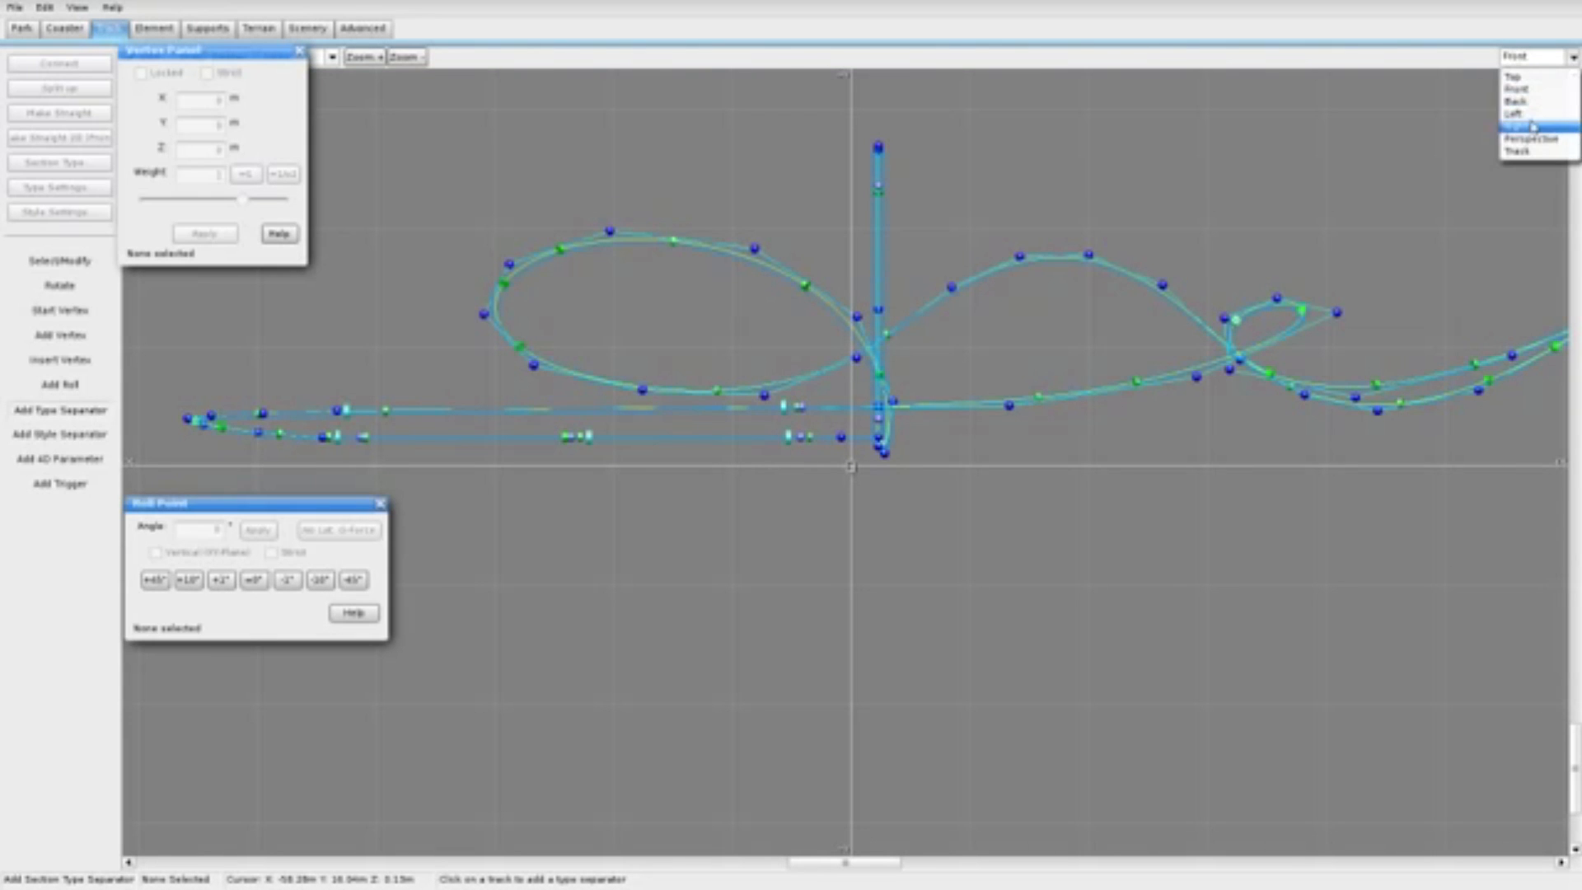
{"action": "left_click", "coordinate": [1523, 127]}
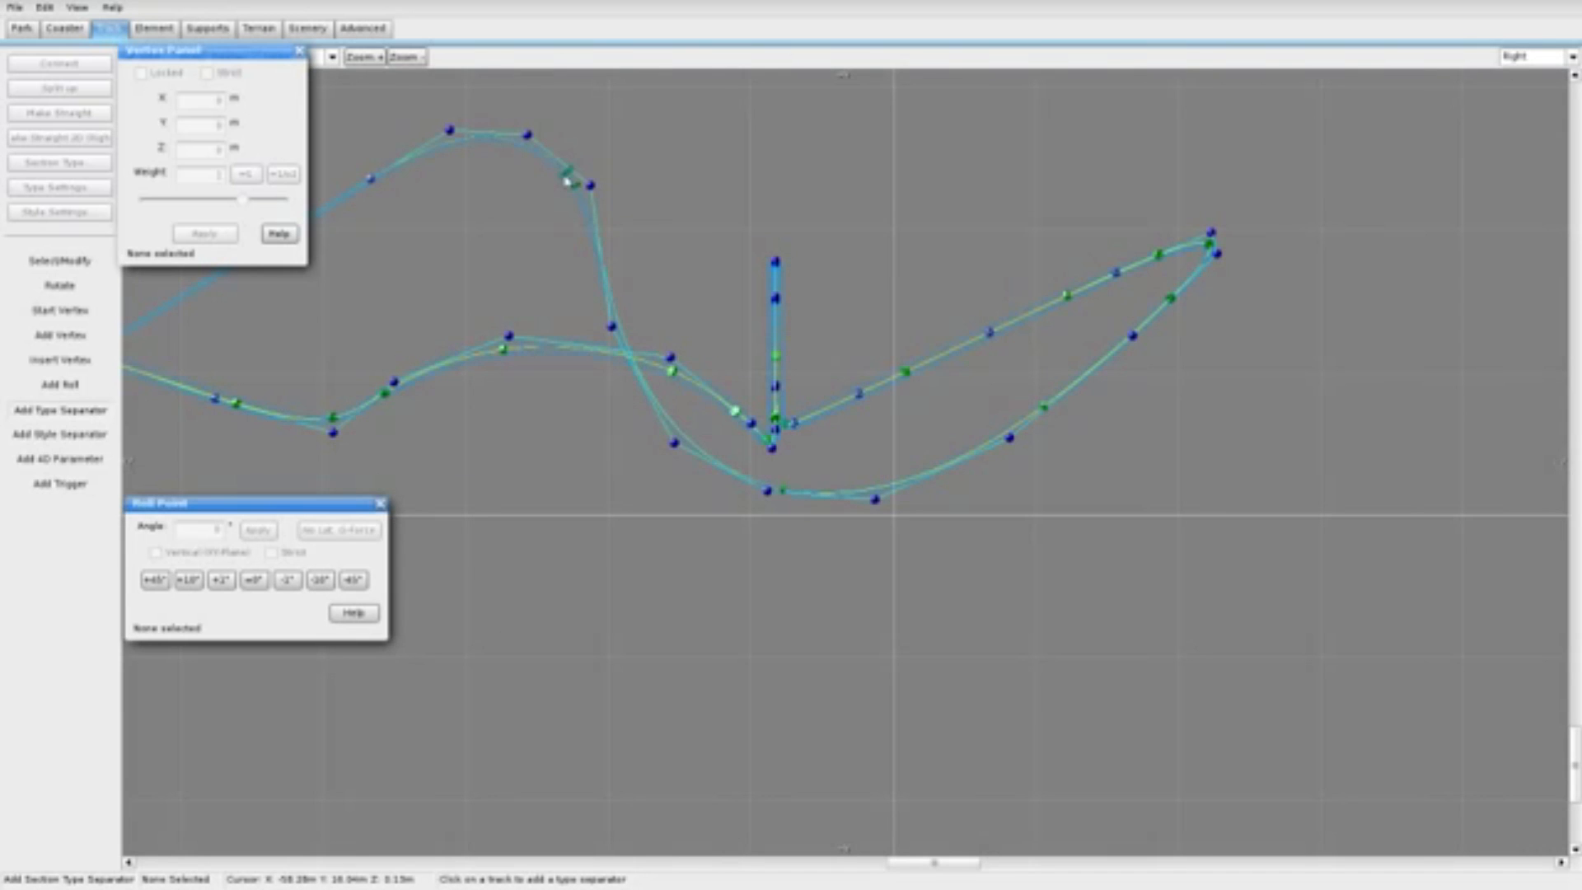
{"action": "right_click", "coordinate": [566, 197]}
{"action": "left_click", "coordinate": [1532, 56]}
{"action": "left_click", "coordinate": [1531, 138]}
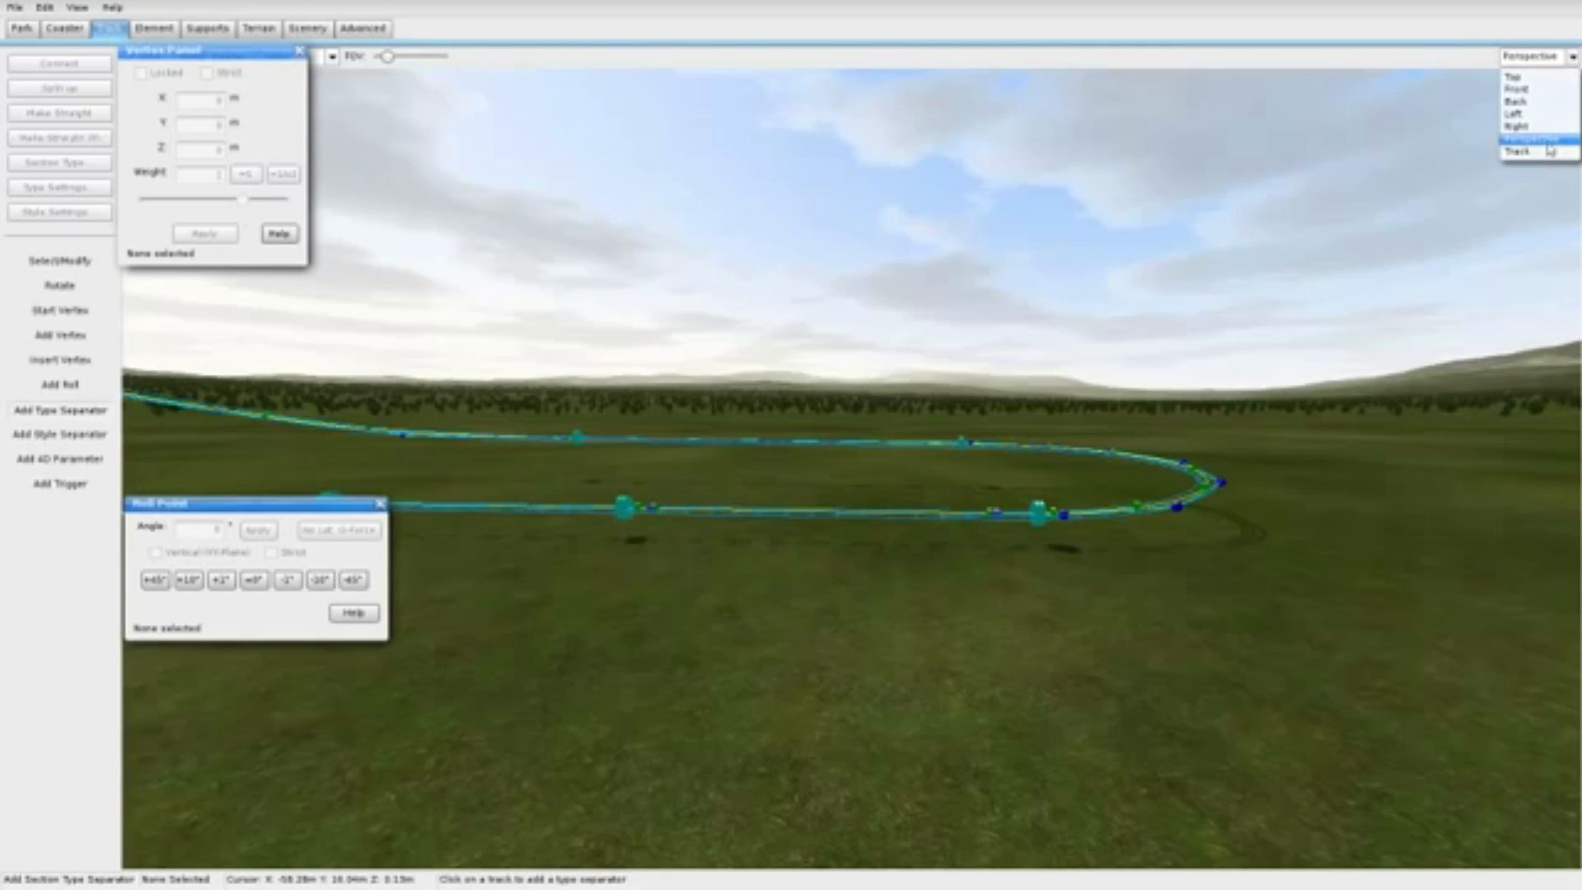
{"action": "right_click_drag", "start_coordinate": [1286, 346], "coordinate": [956, 412]}
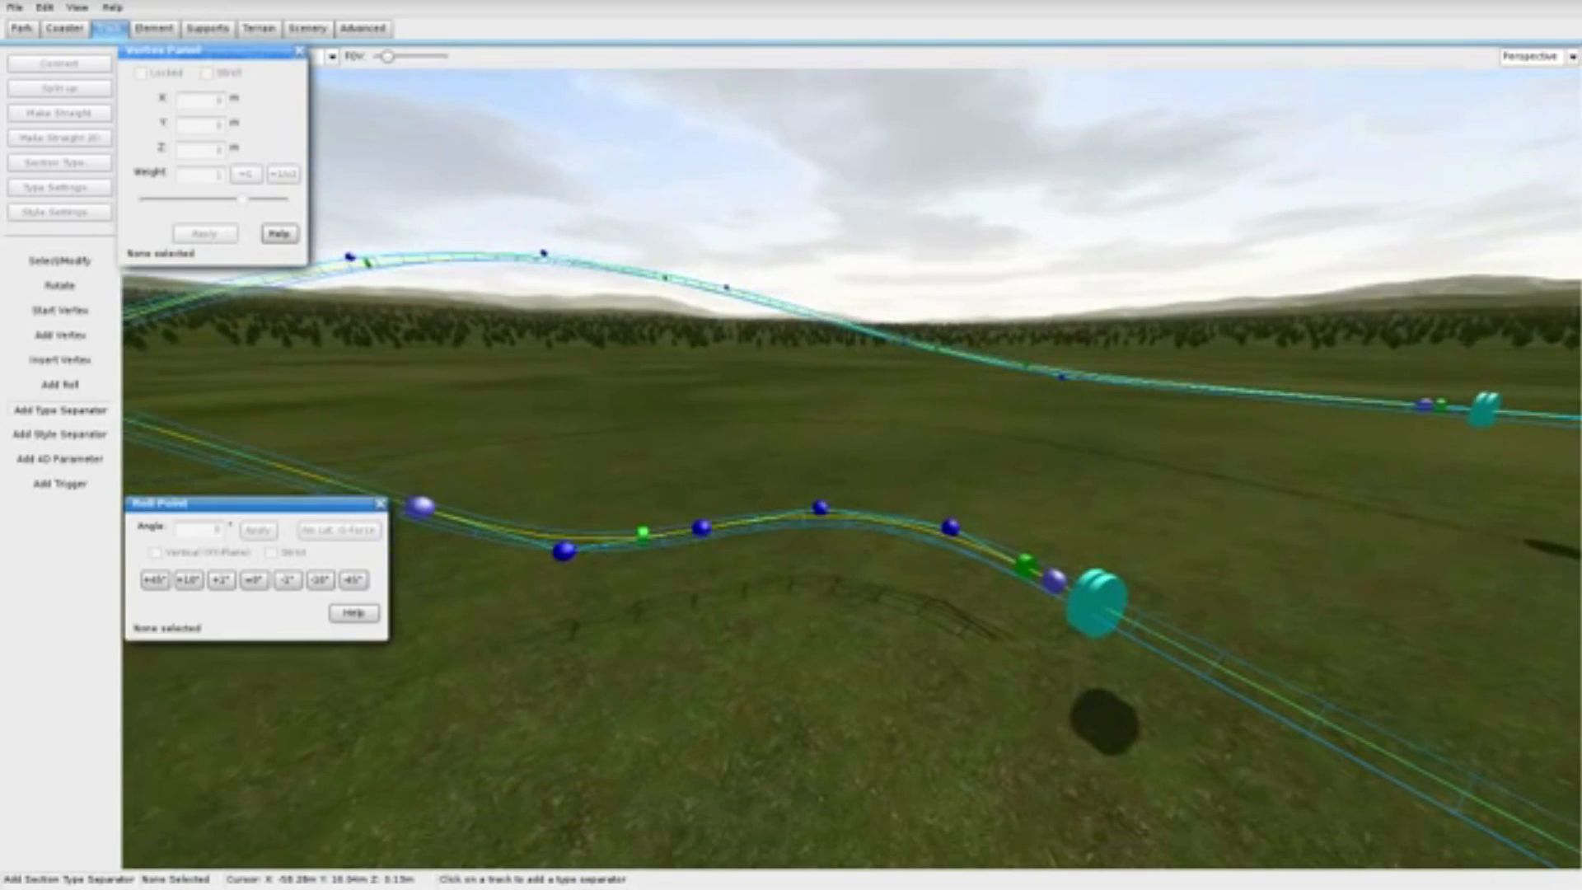
{"action": "left_click", "coordinate": [675, 553]}
{"action": "right_click_drag", "start_coordinate": [675, 553], "coordinate": [326, 540]}
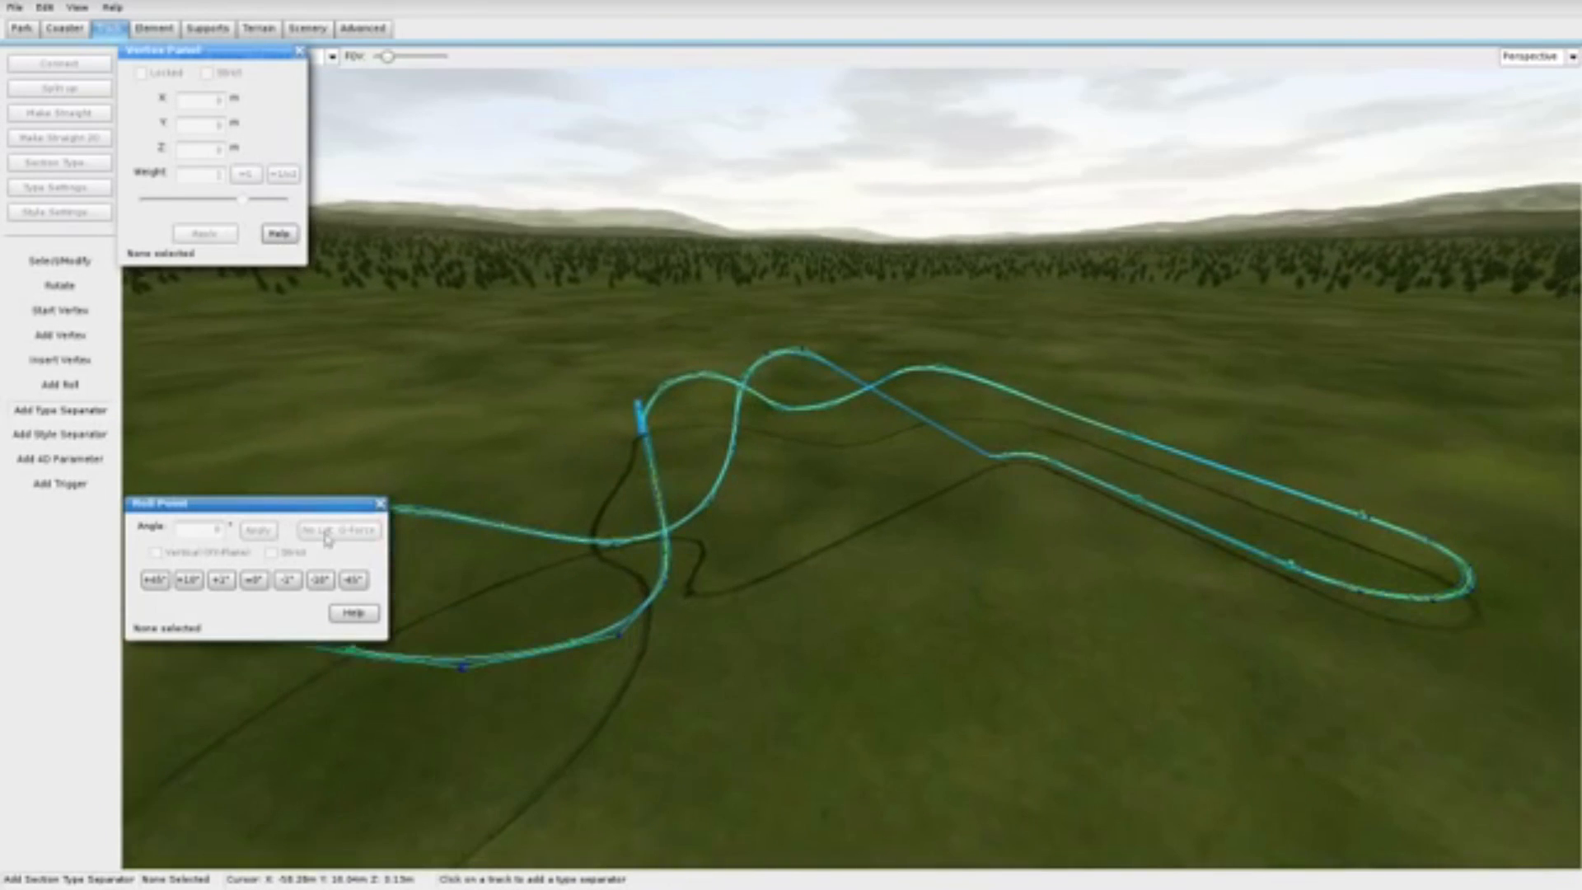
Step: Change the Wooden Example coaster's style to Gravity Group Timberliner
{"action": "left_click", "coordinate": [65, 28]}
{"action": "left_click", "coordinate": [85, 164]}
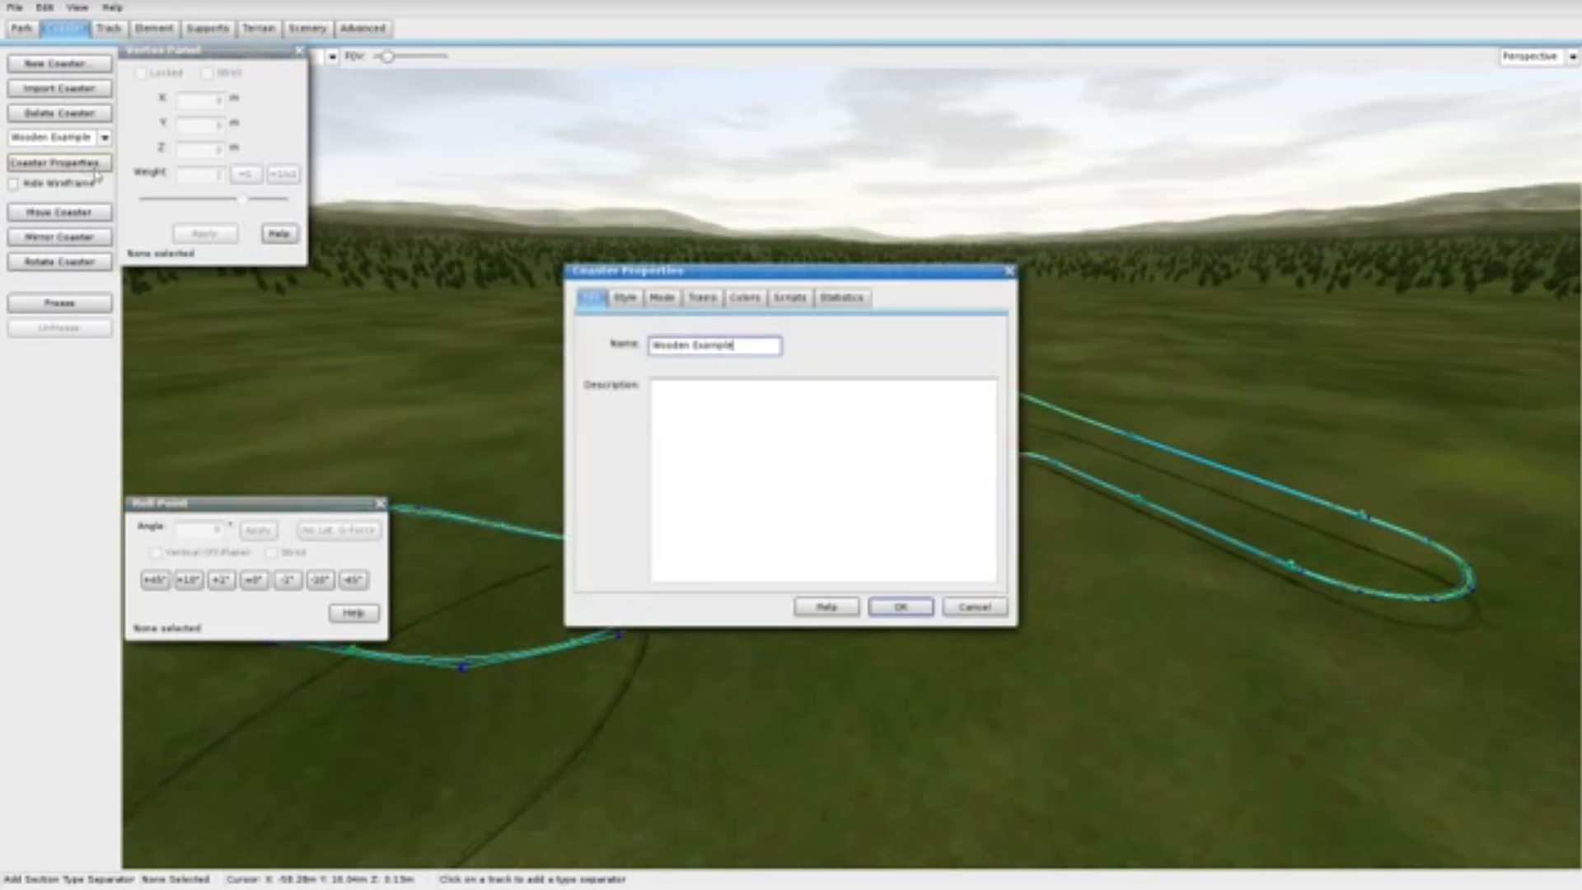
{"action": "left_click", "coordinate": [626, 298]}
{"action": "scroll", "coordinate": [706, 360], "scroll_direction": "down", "scroll_amount": 10}
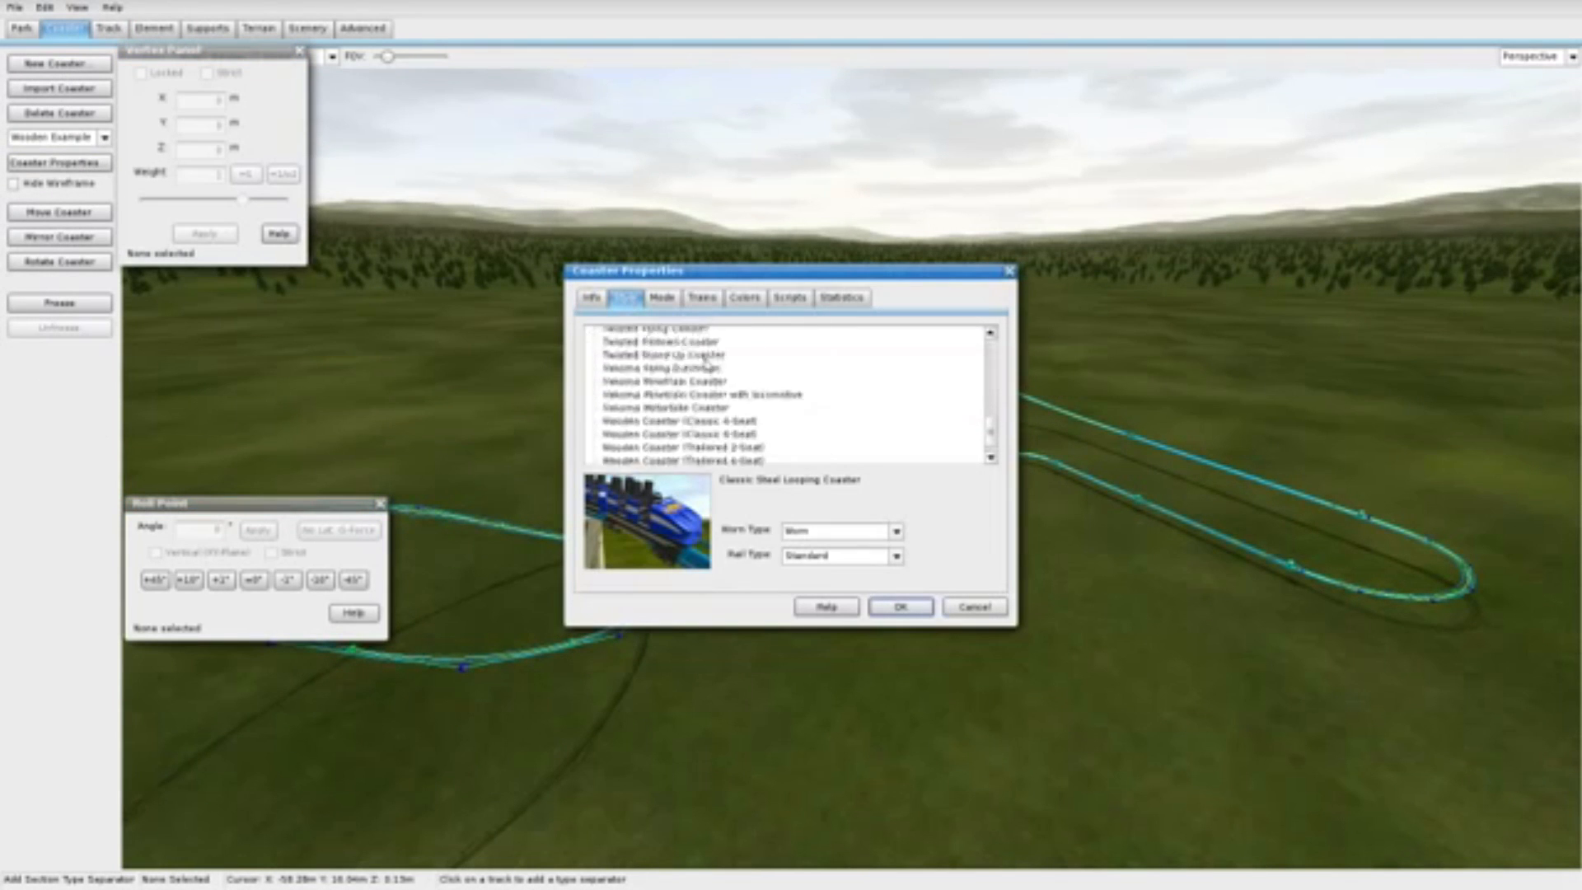
{"action": "scroll", "coordinate": [706, 360], "scroll_direction": "up", "scroll_amount": 10}
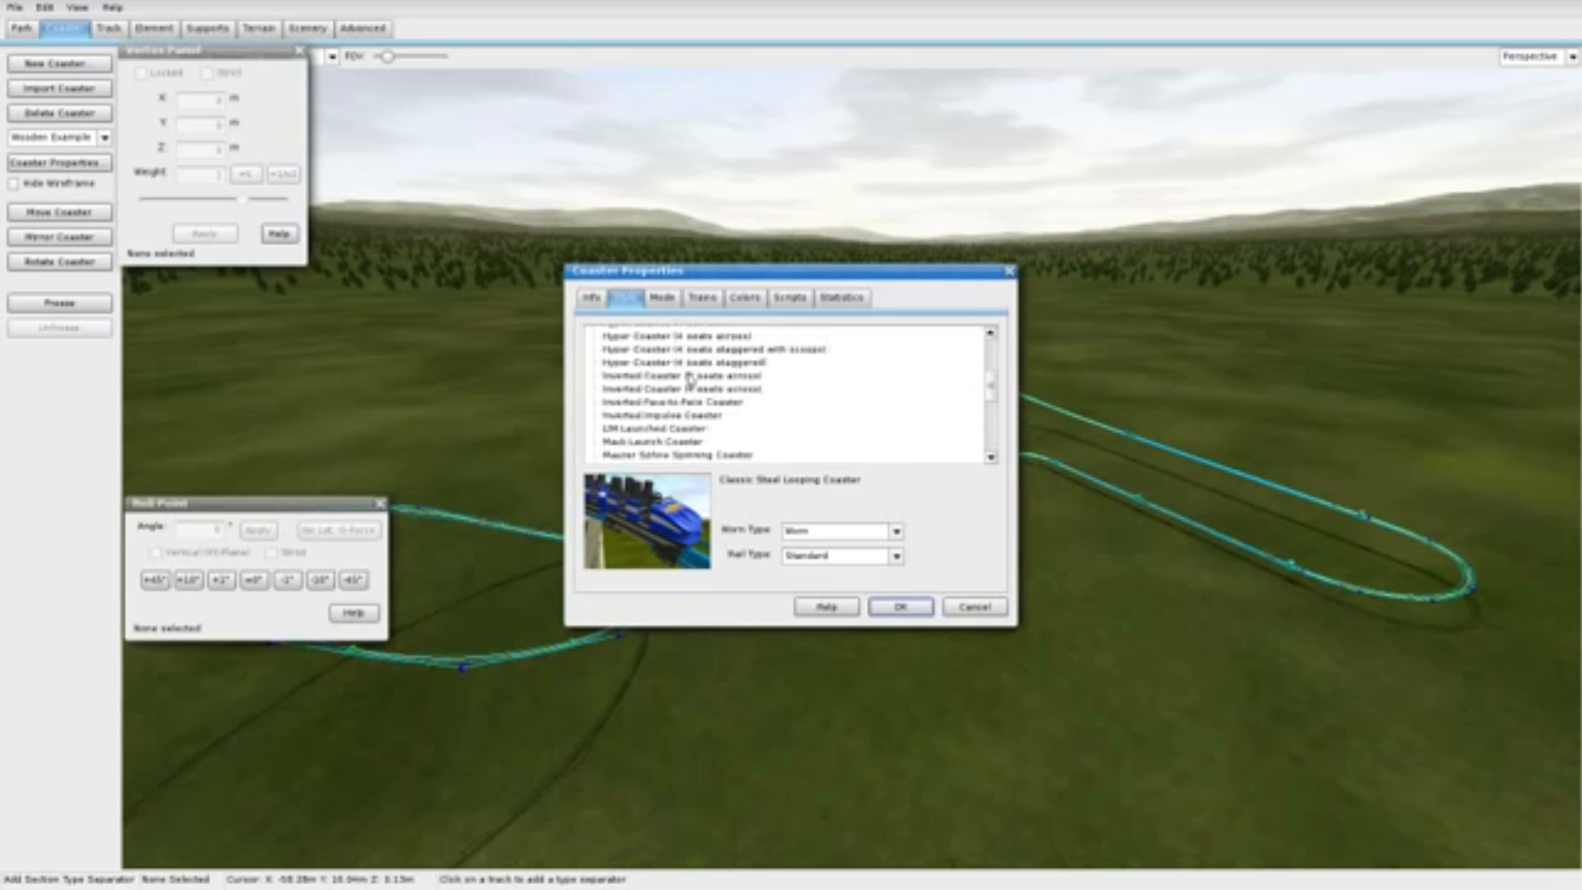
{"action": "scroll", "coordinate": [696, 371], "scroll_direction": "up", "scroll_amount": 2}
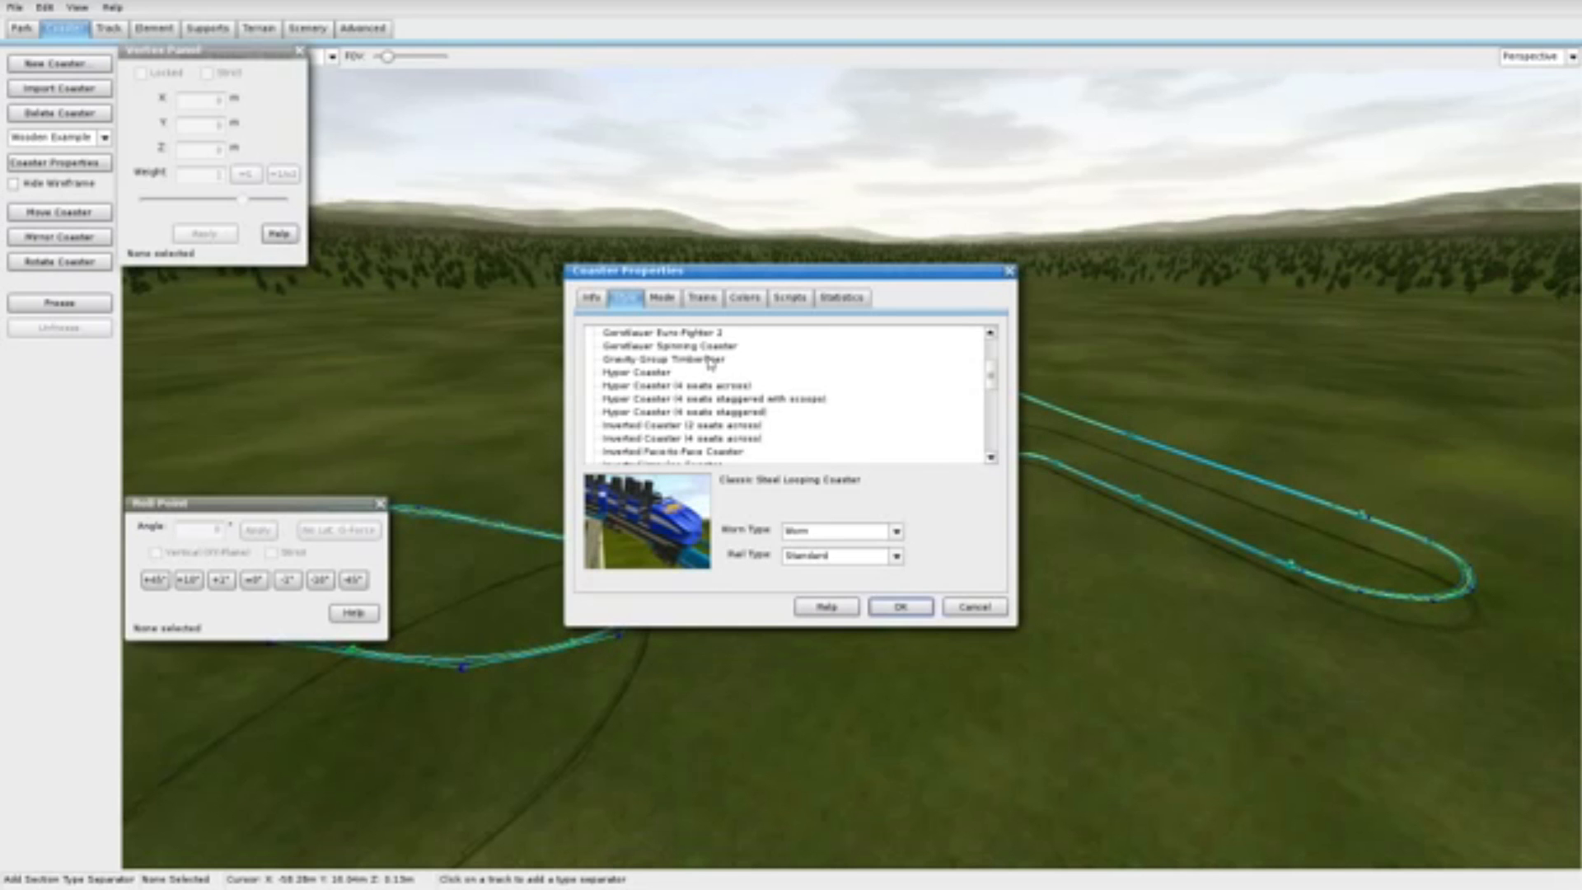
{"action": "left_click", "coordinate": [710, 361]}
{"action": "left_click", "coordinate": [900, 606]}
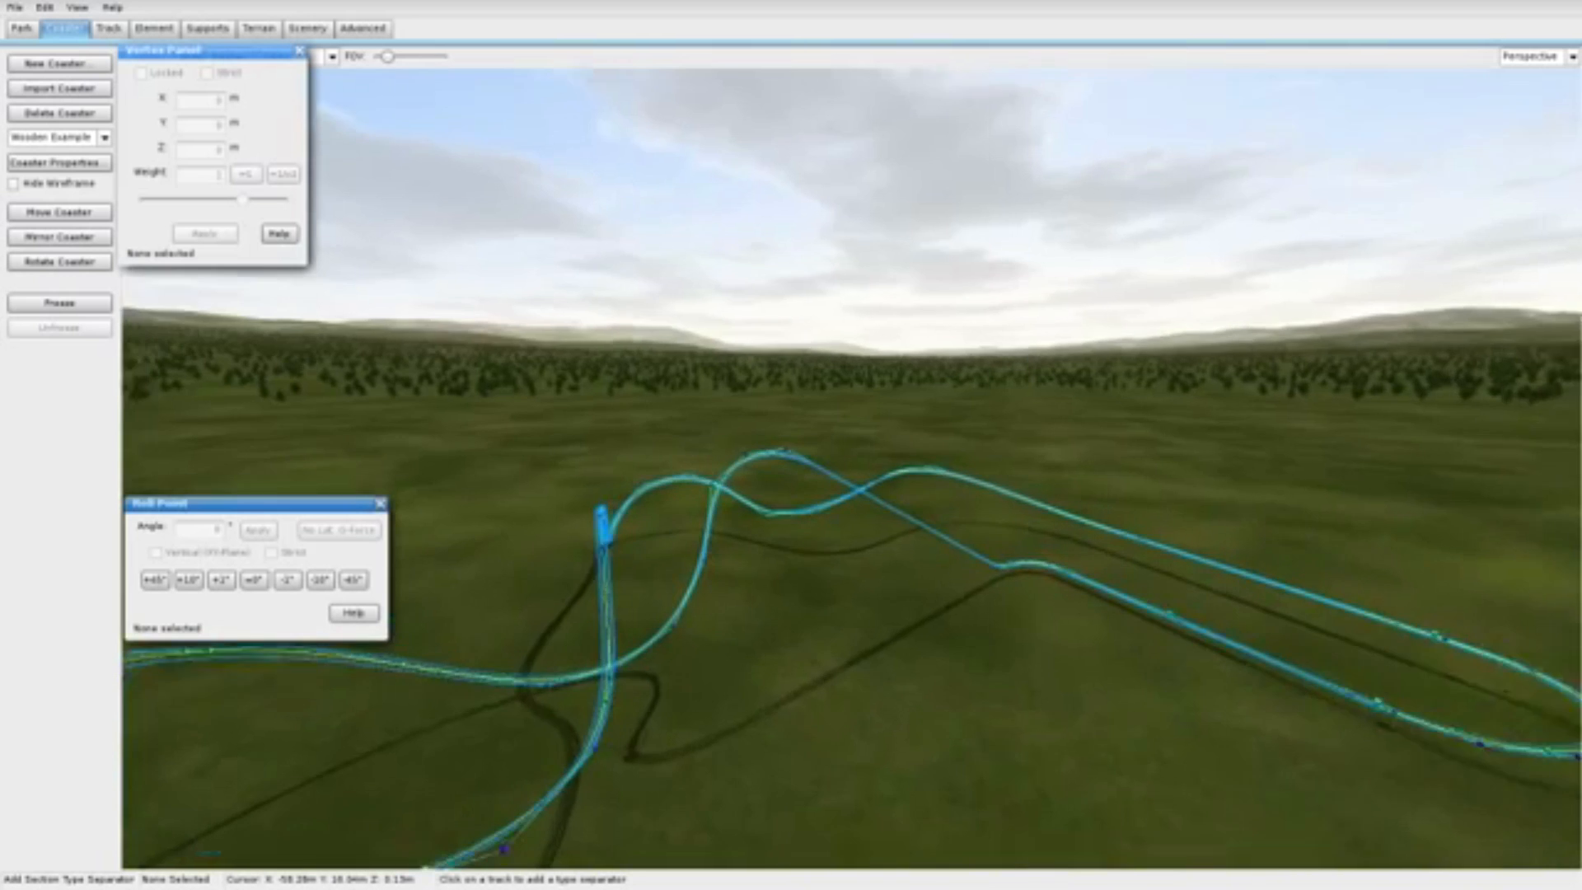
Step: Select the track section climbing the first hill, up to its type separator near the crest, and set its section type to Lift
{"action": "right_click_drag", "start_coordinate": [852, 468], "coordinate": [765, 680]}
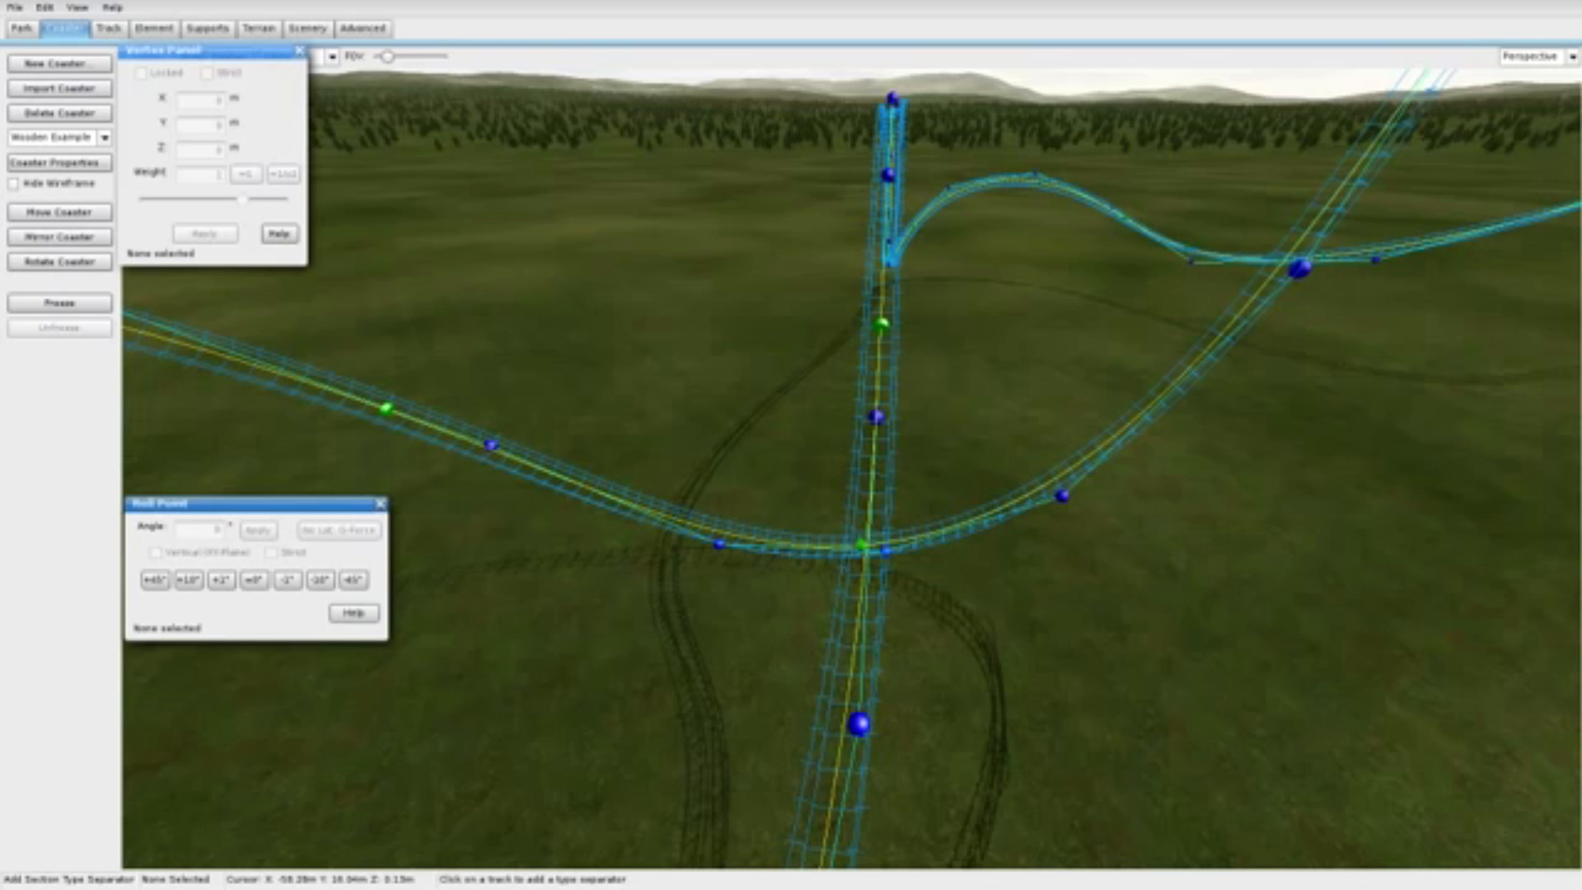
{"action": "right_click_drag", "start_coordinate": [852, 468], "coordinate": [992, 424]}
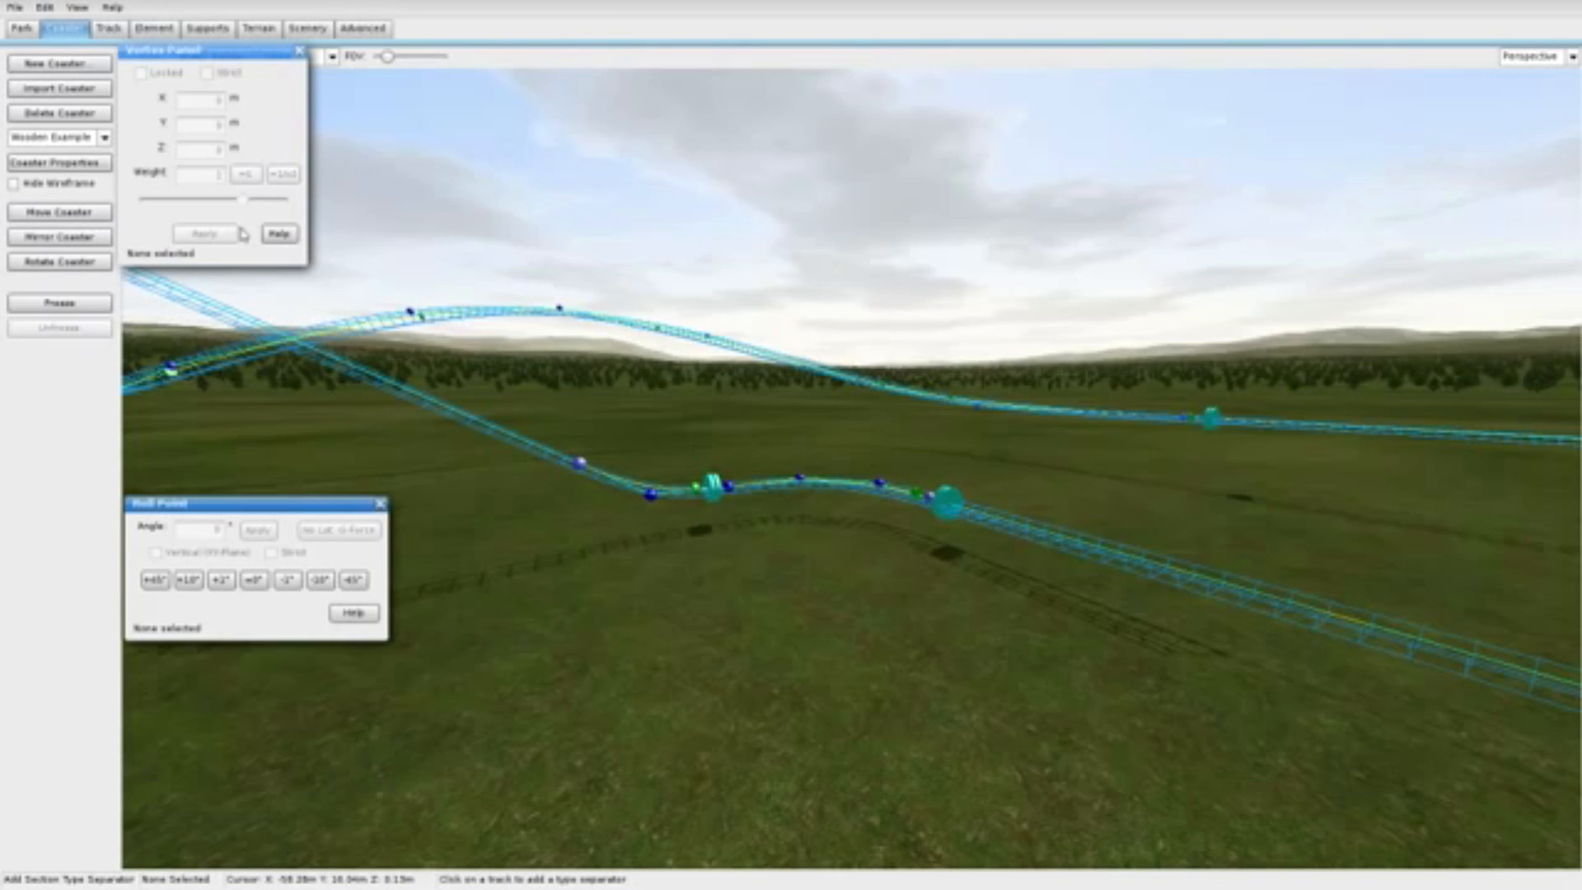
{"action": "left_click", "coordinate": [108, 31]}
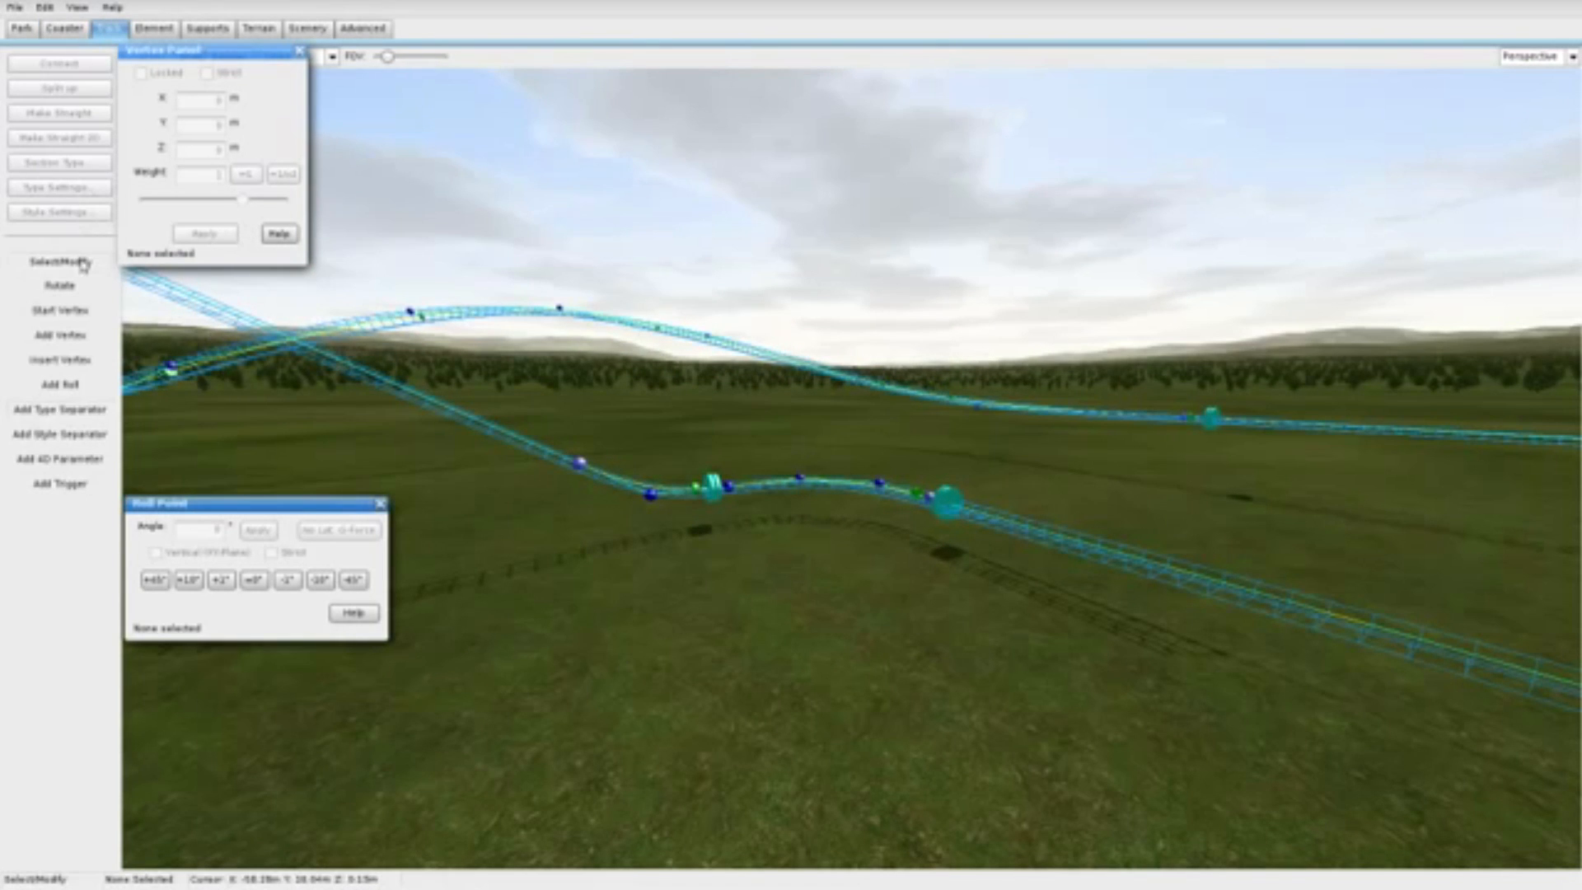
{"action": "left_click", "coordinate": [302, 349]}
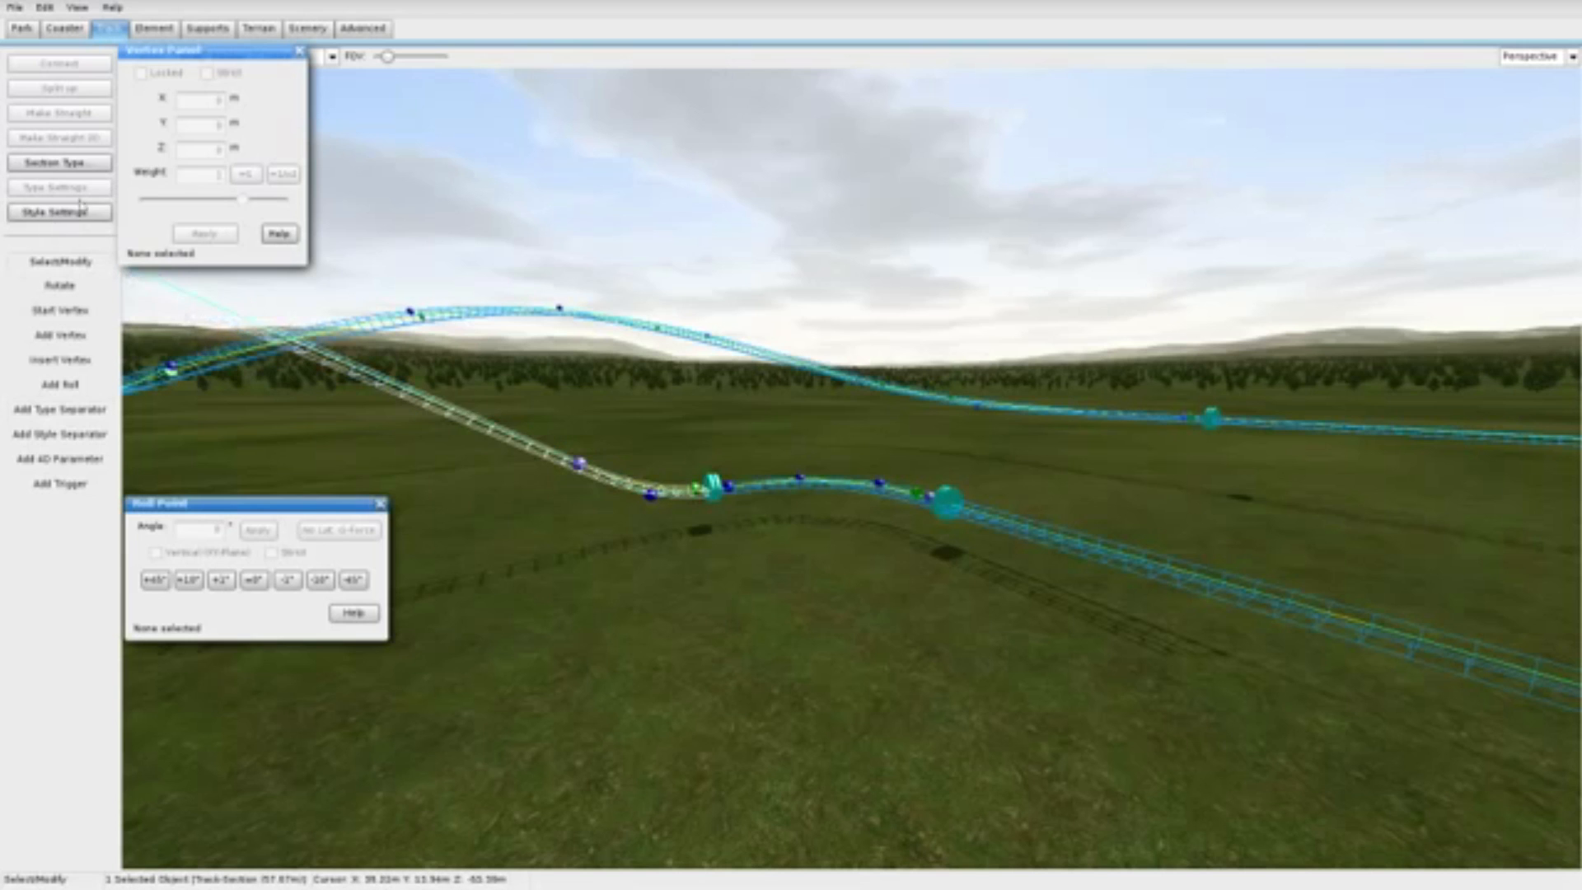
{"action": "left_click", "coordinate": [97, 163]}
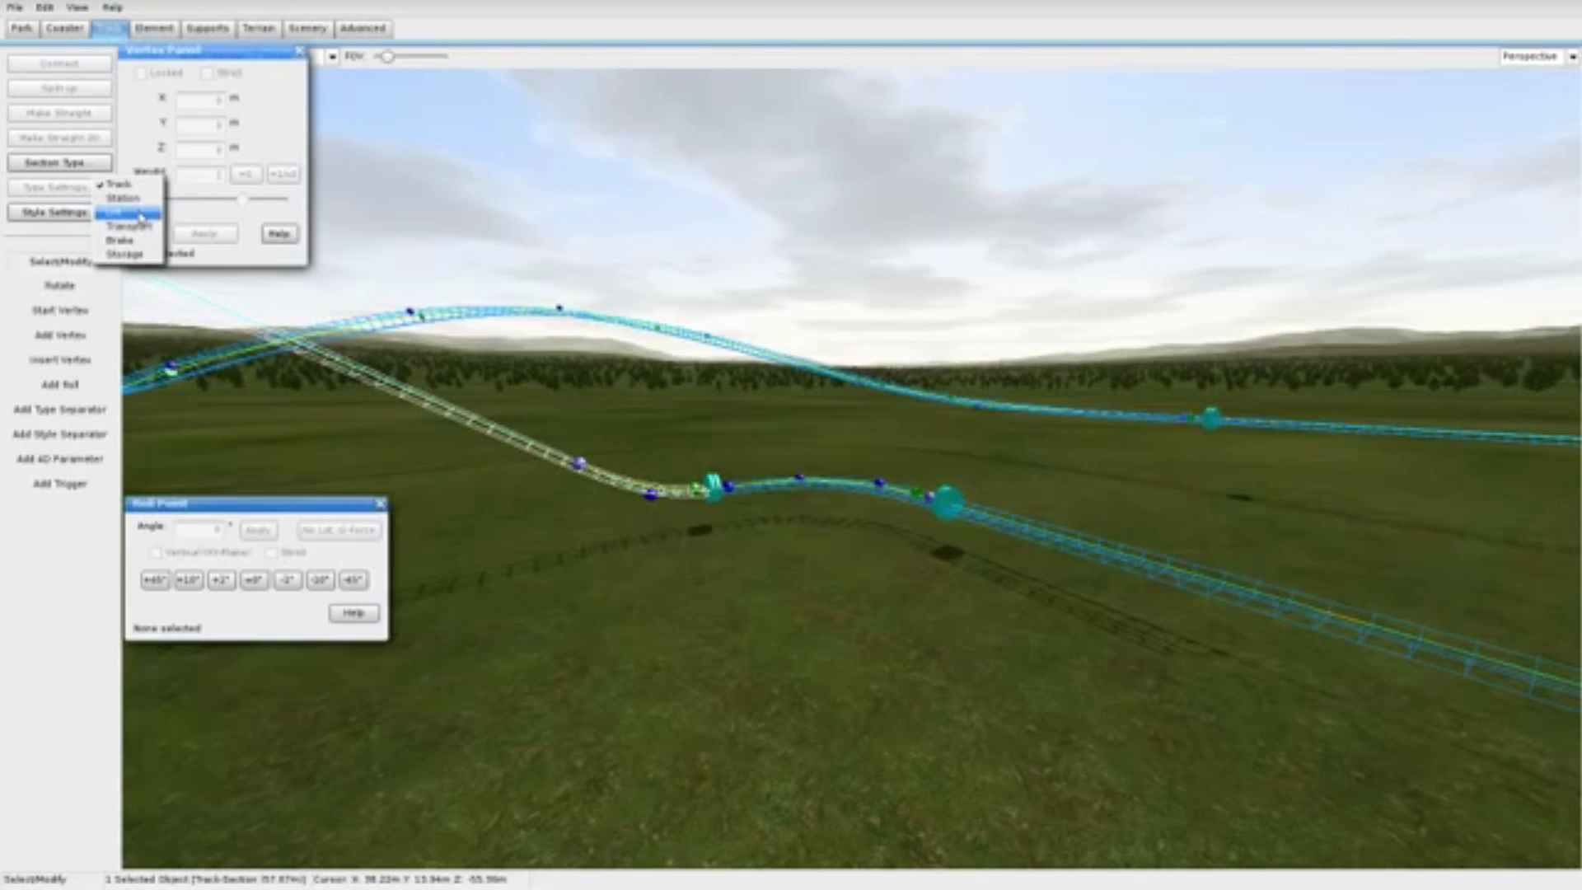
{"action": "left_click", "coordinate": [140, 216]}
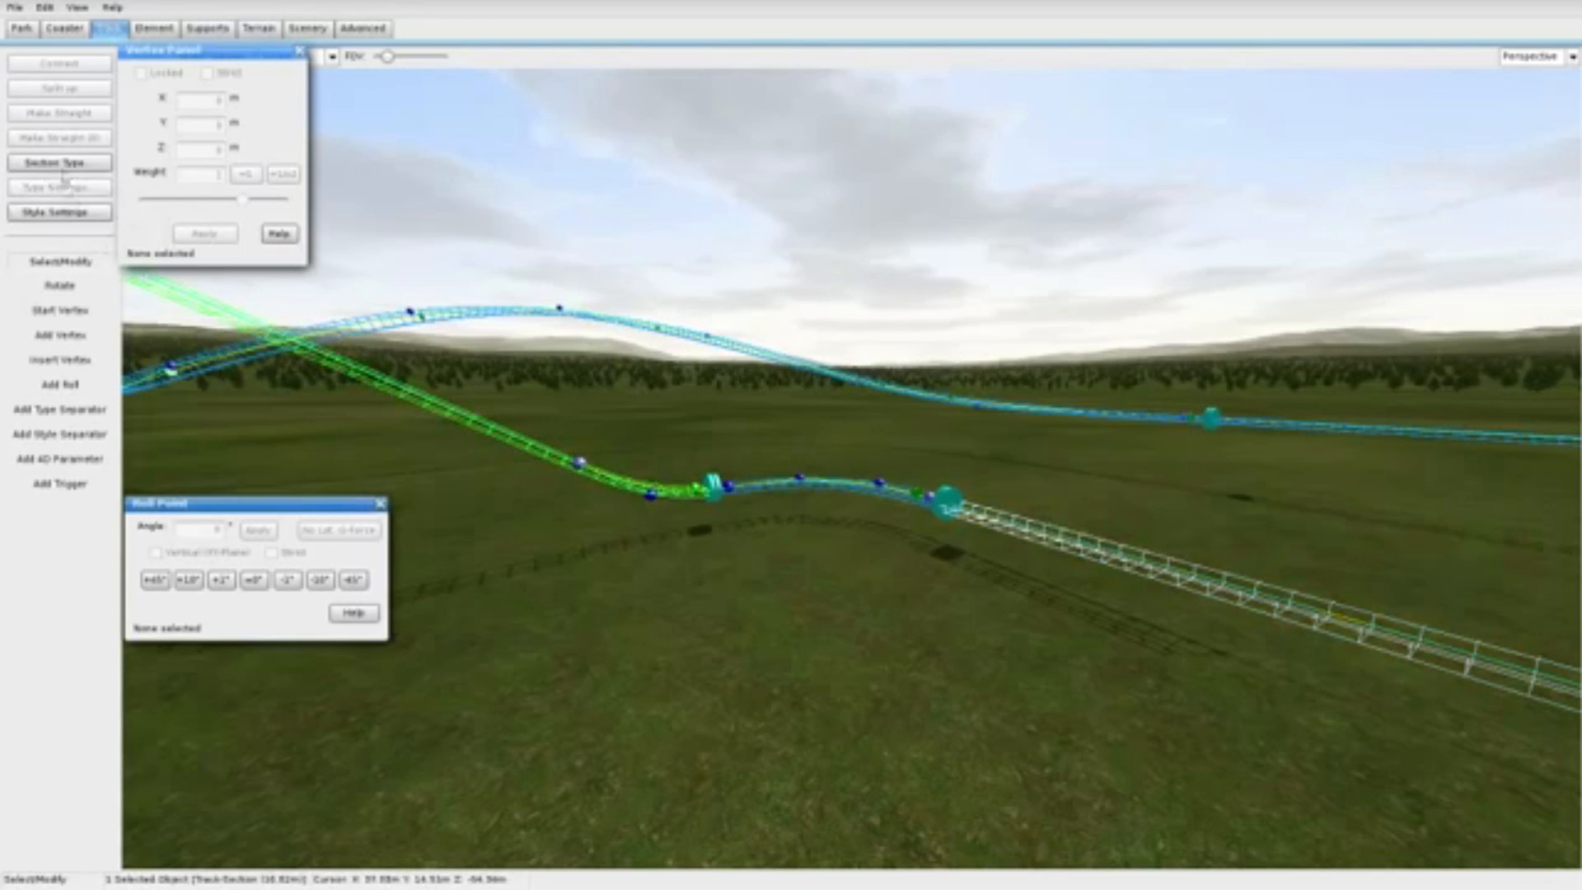
Step: Make the lower straight beside the U-turn a Brake section, keeping it a friction block brake and enabling its transport device
{"action": "left_click", "coordinate": [62, 169]}
{"action": "left_click", "coordinate": [752, 434]}
{"action": "right_click_drag", "start_coordinate": [752, 435], "coordinate": [901, 437]}
{"action": "left_click", "coordinate": [958, 368]}
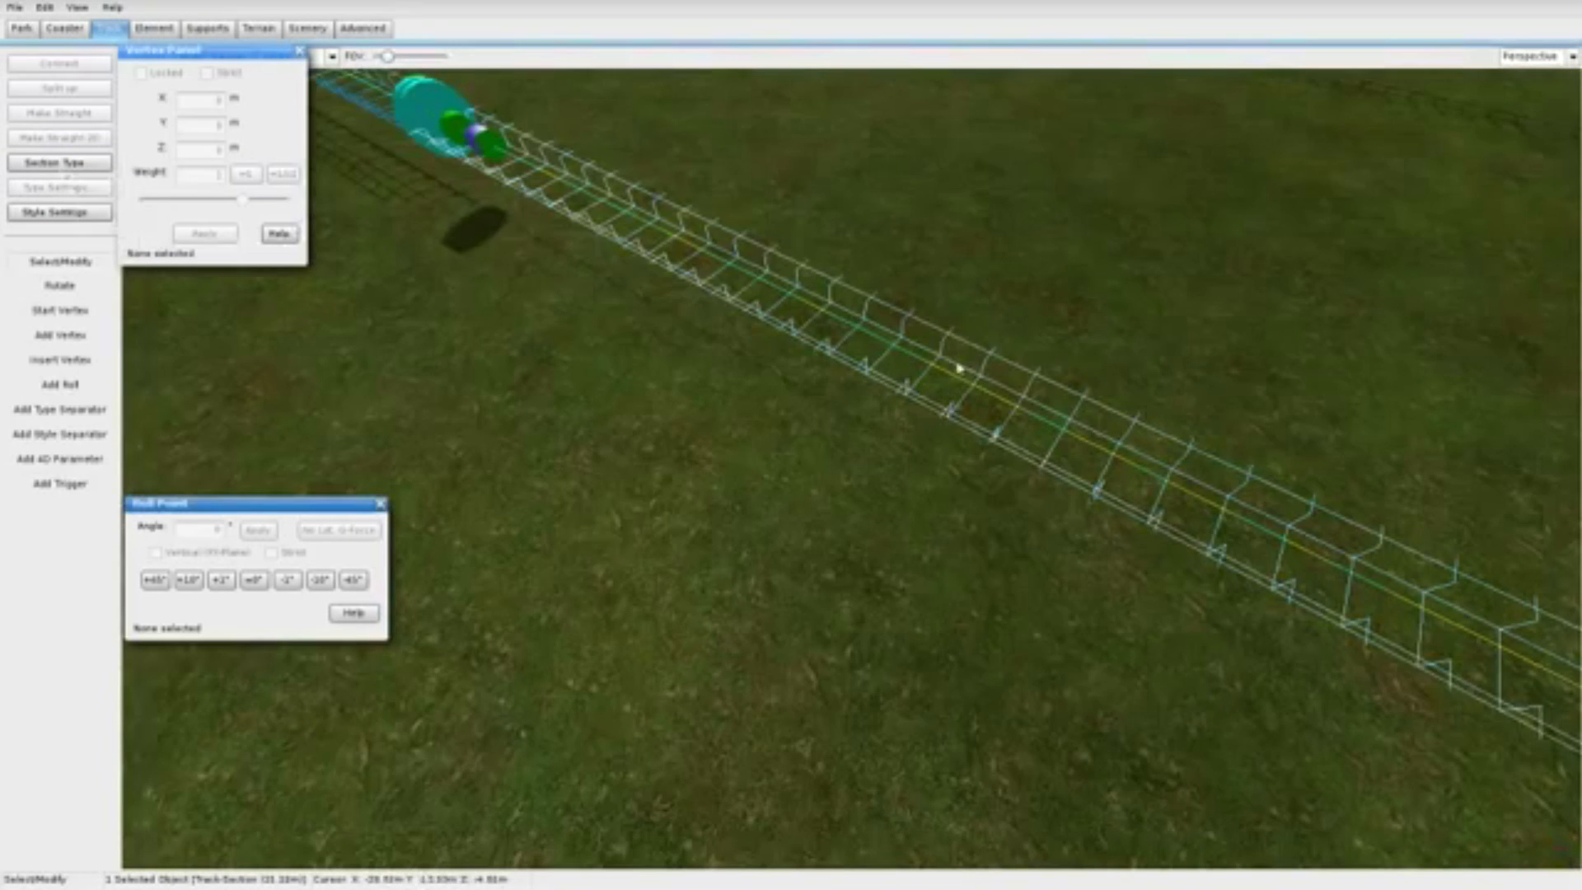
{"action": "left_click", "coordinate": [59, 163]}
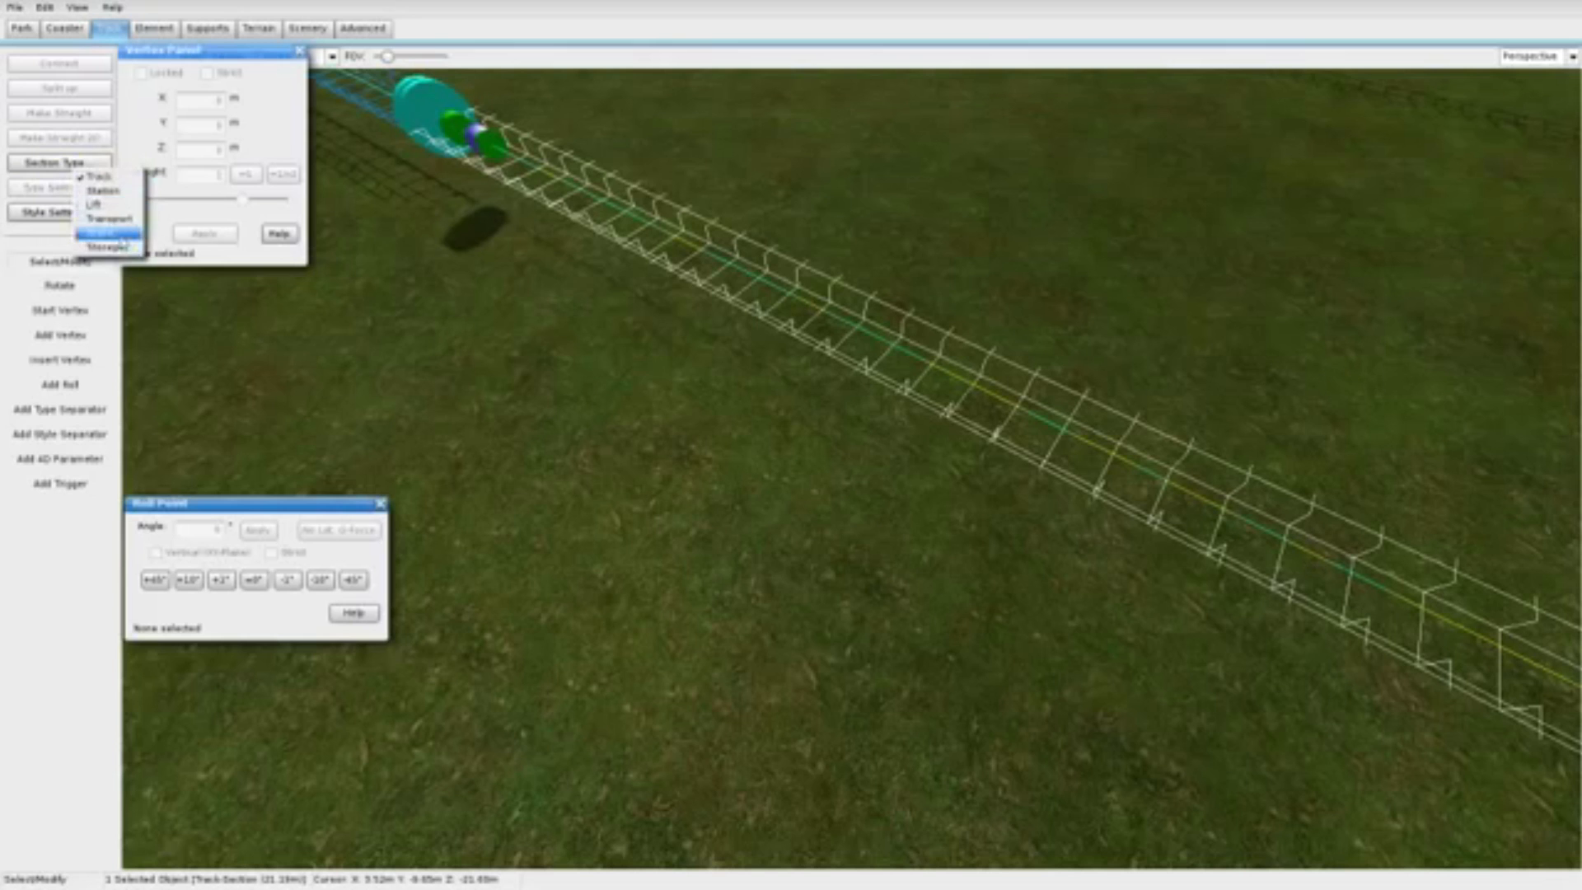
{"action": "left_click", "coordinate": [107, 233]}
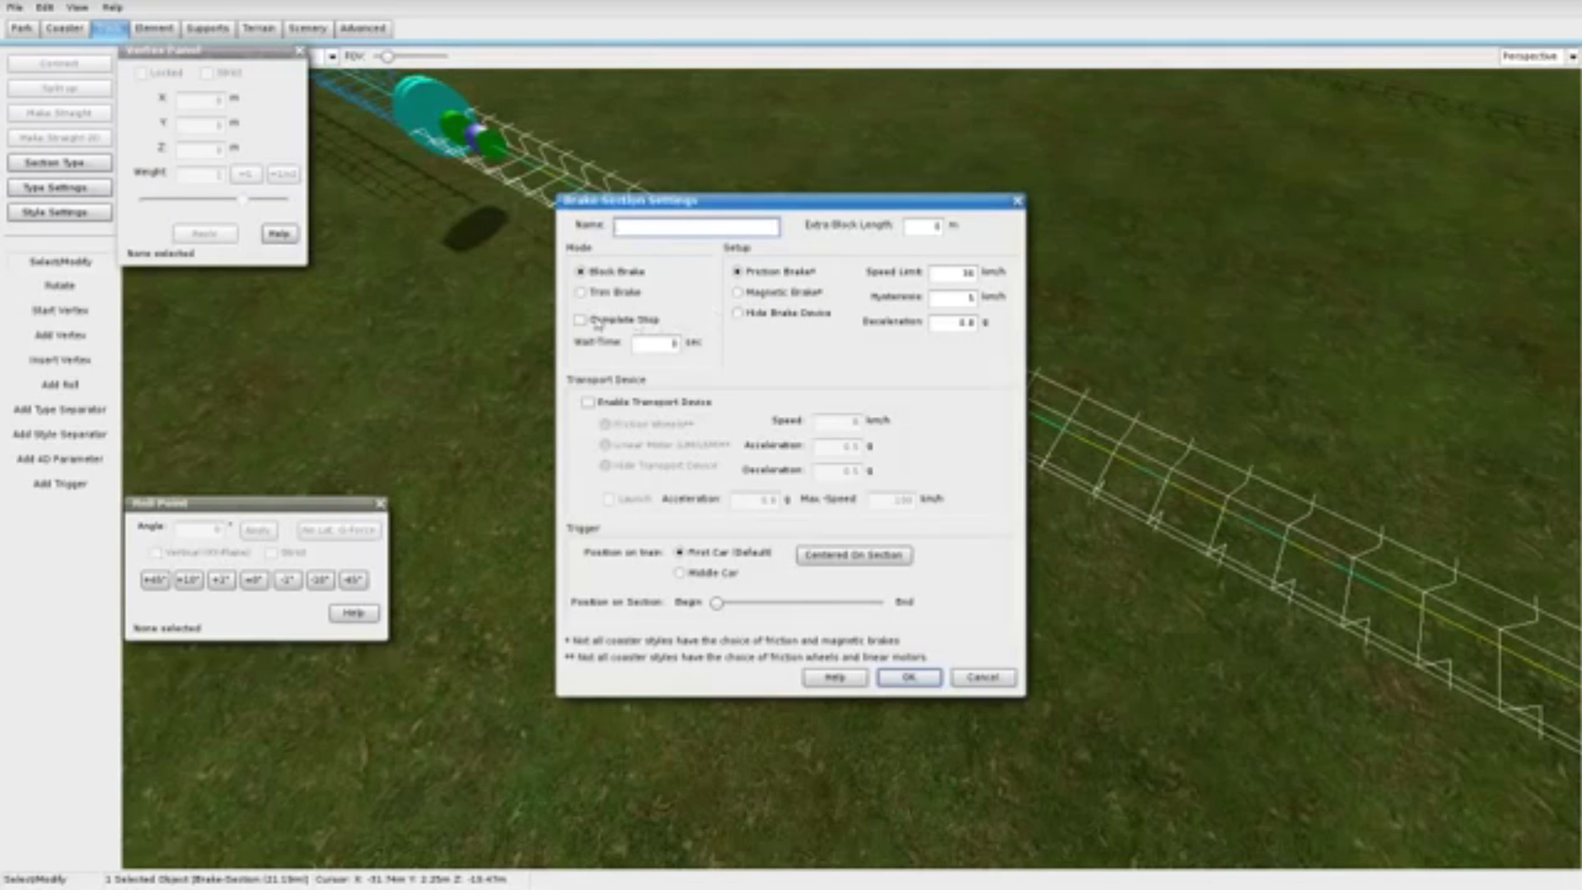
{"action": "left_click", "coordinate": [587, 403]}
{"action": "left_click", "coordinate": [906, 677]}
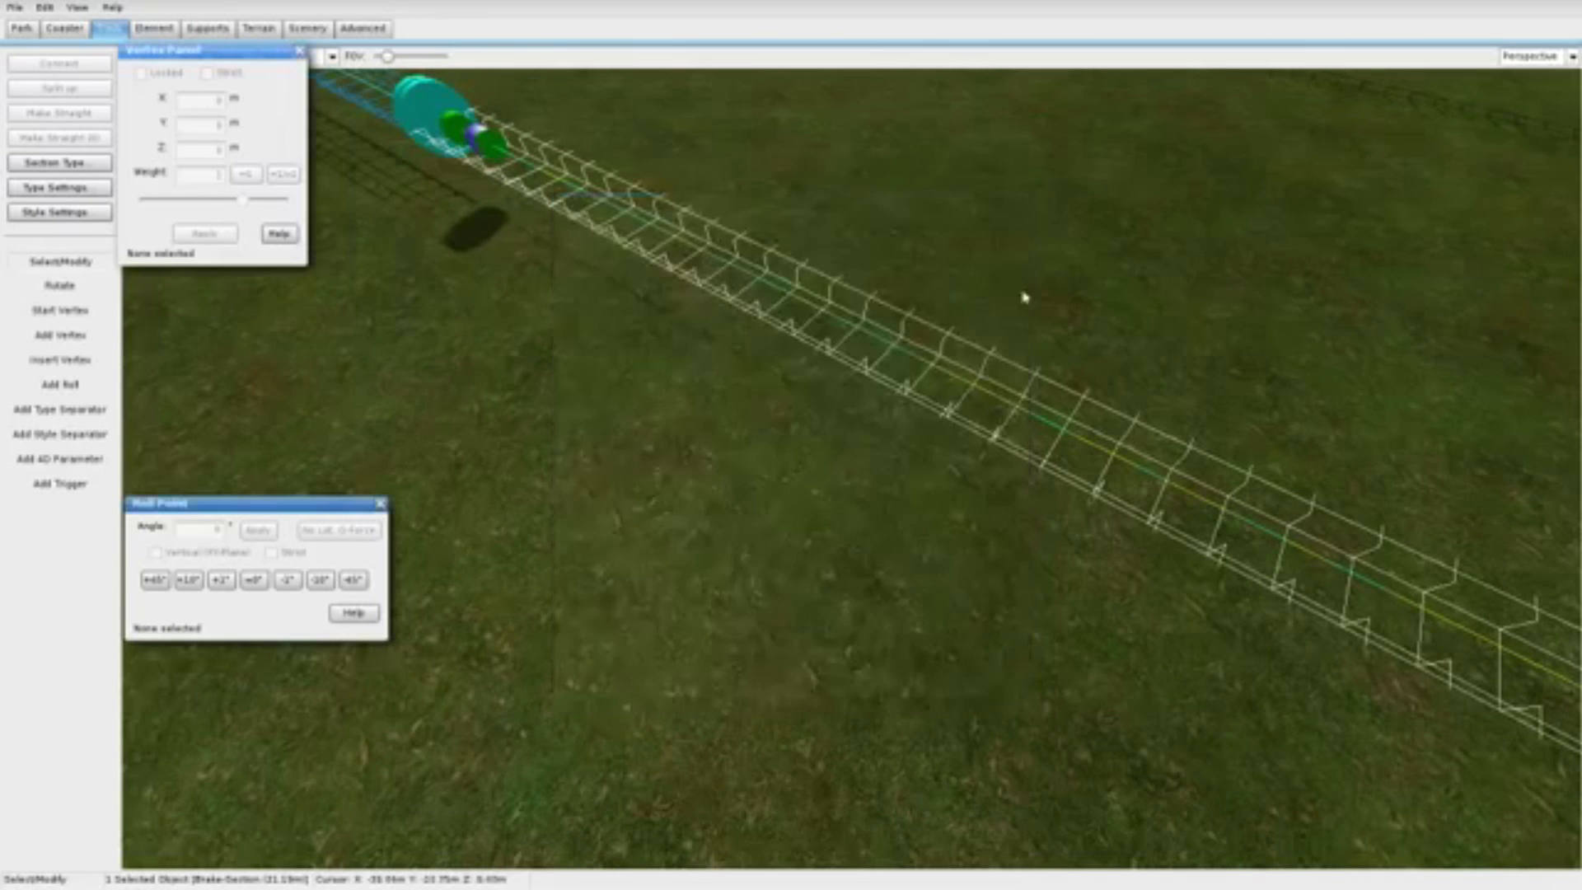
Step: Set the section type of the upper return straight leading into the U-turn to Brake
{"action": "scroll", "coordinate": [1024, 293], "scroll_direction": "down", "scroll_amount": 10}
{"action": "scroll", "coordinate": [1000, 291], "scroll_direction": "up", "scroll_amount": 3}
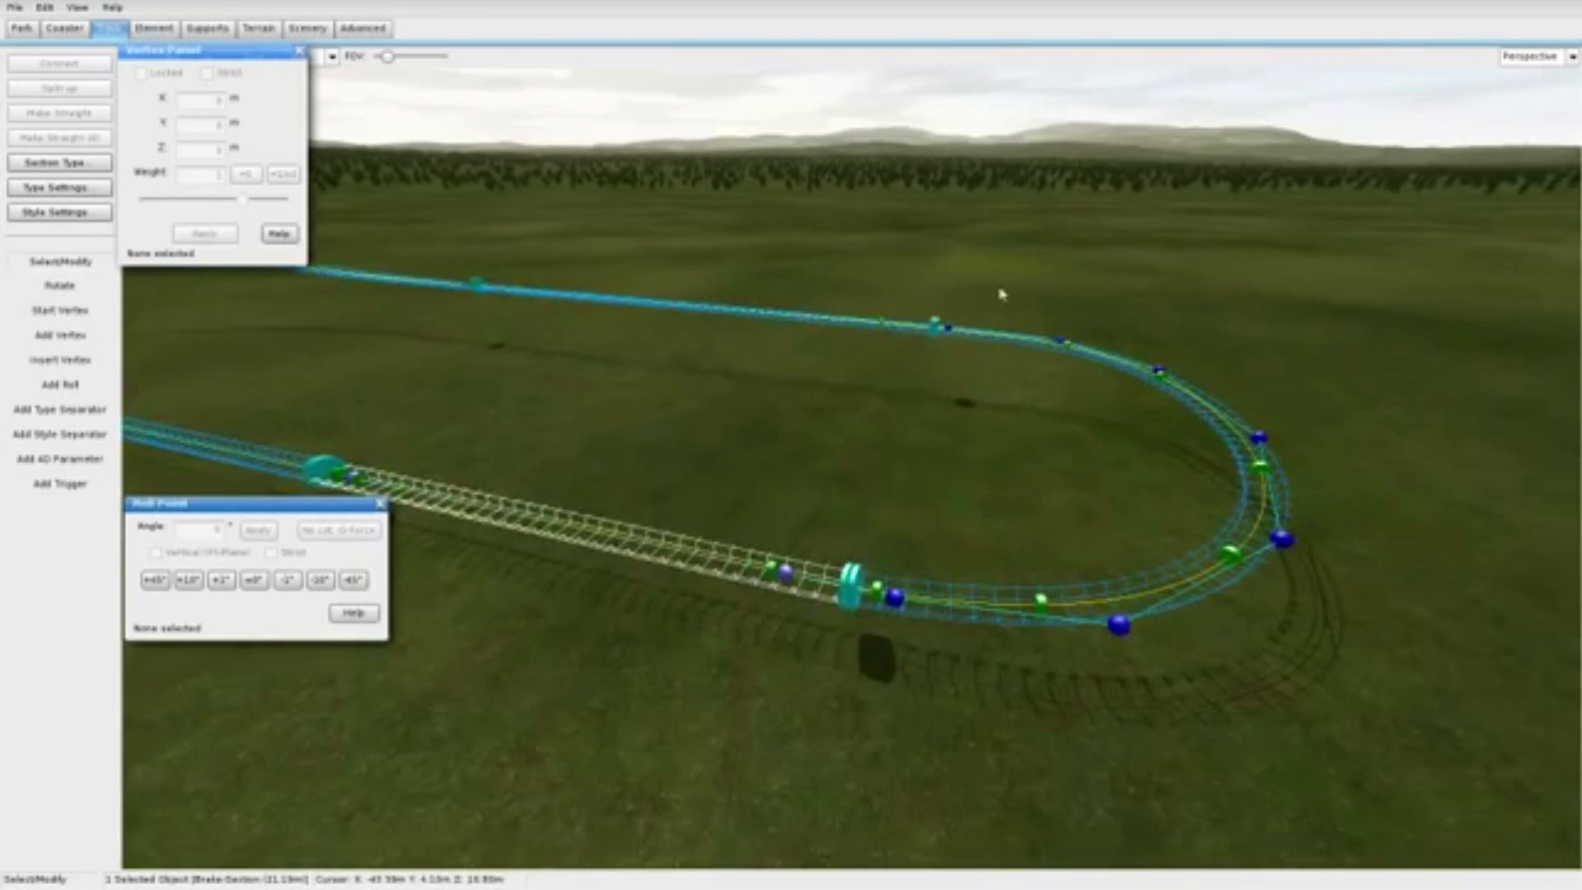
{"action": "double_click", "coordinate": [811, 320]}
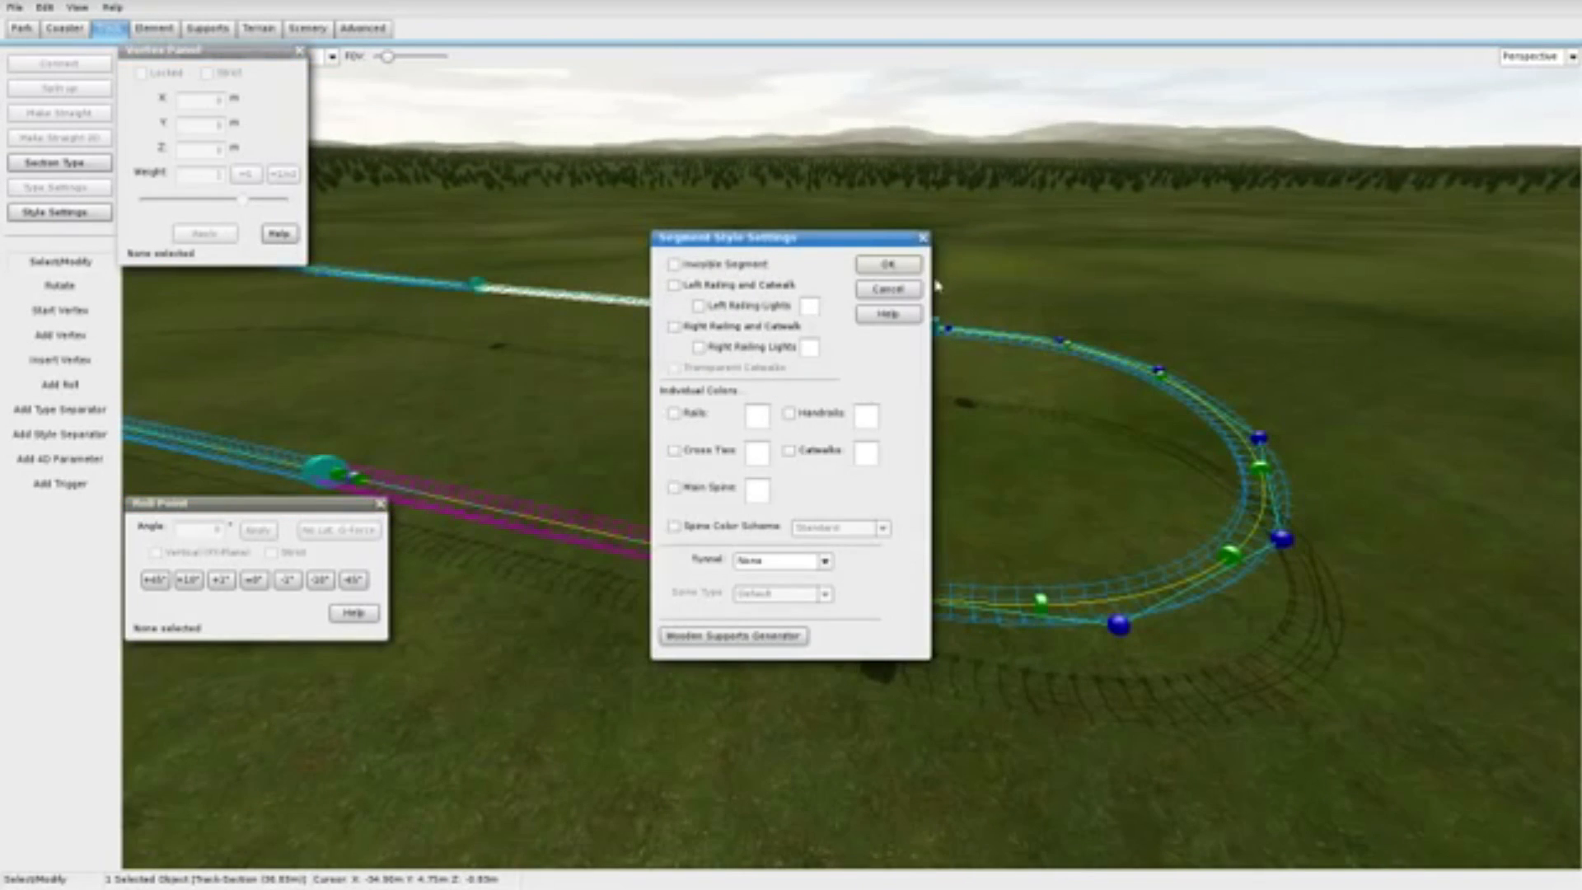
{"action": "left_click", "coordinate": [906, 289]}
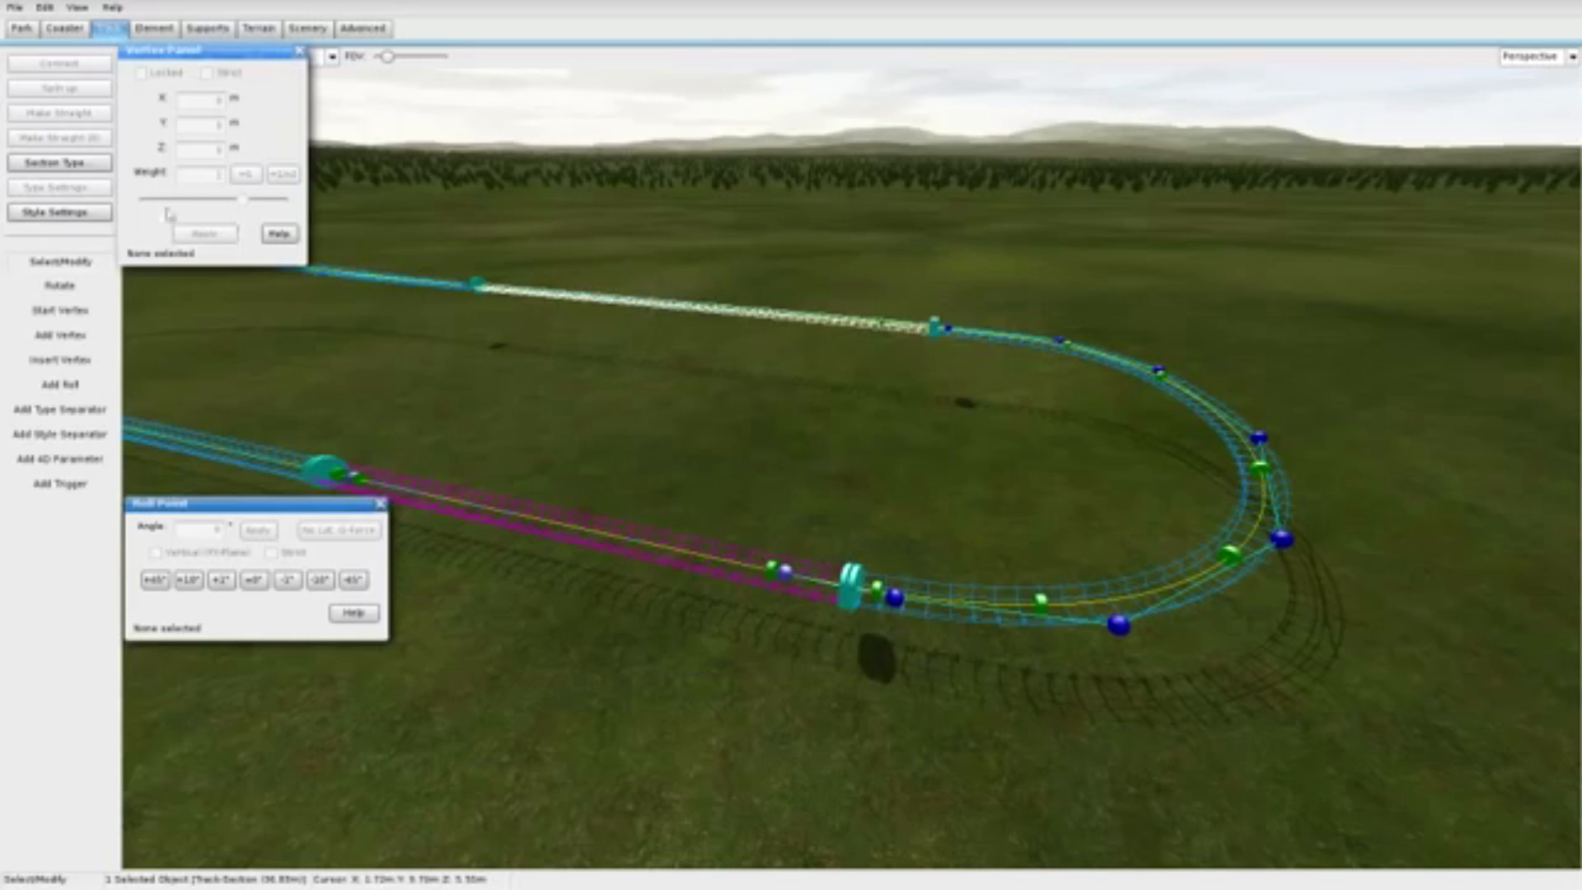
{"action": "left_click", "coordinate": [57, 162]}
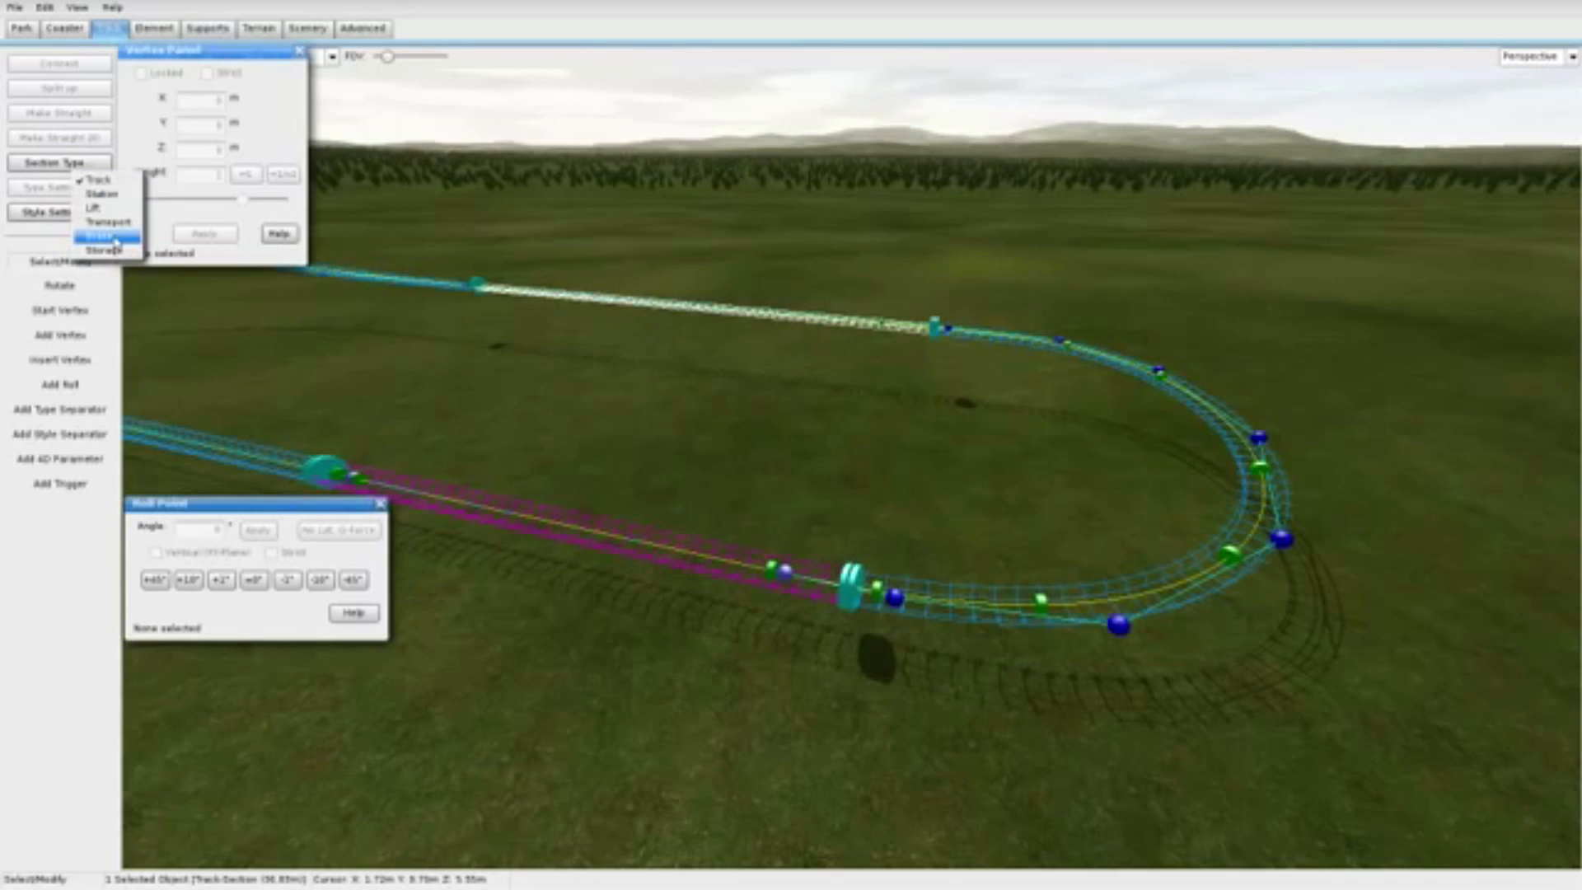
{"action": "left_click", "coordinate": [116, 239]}
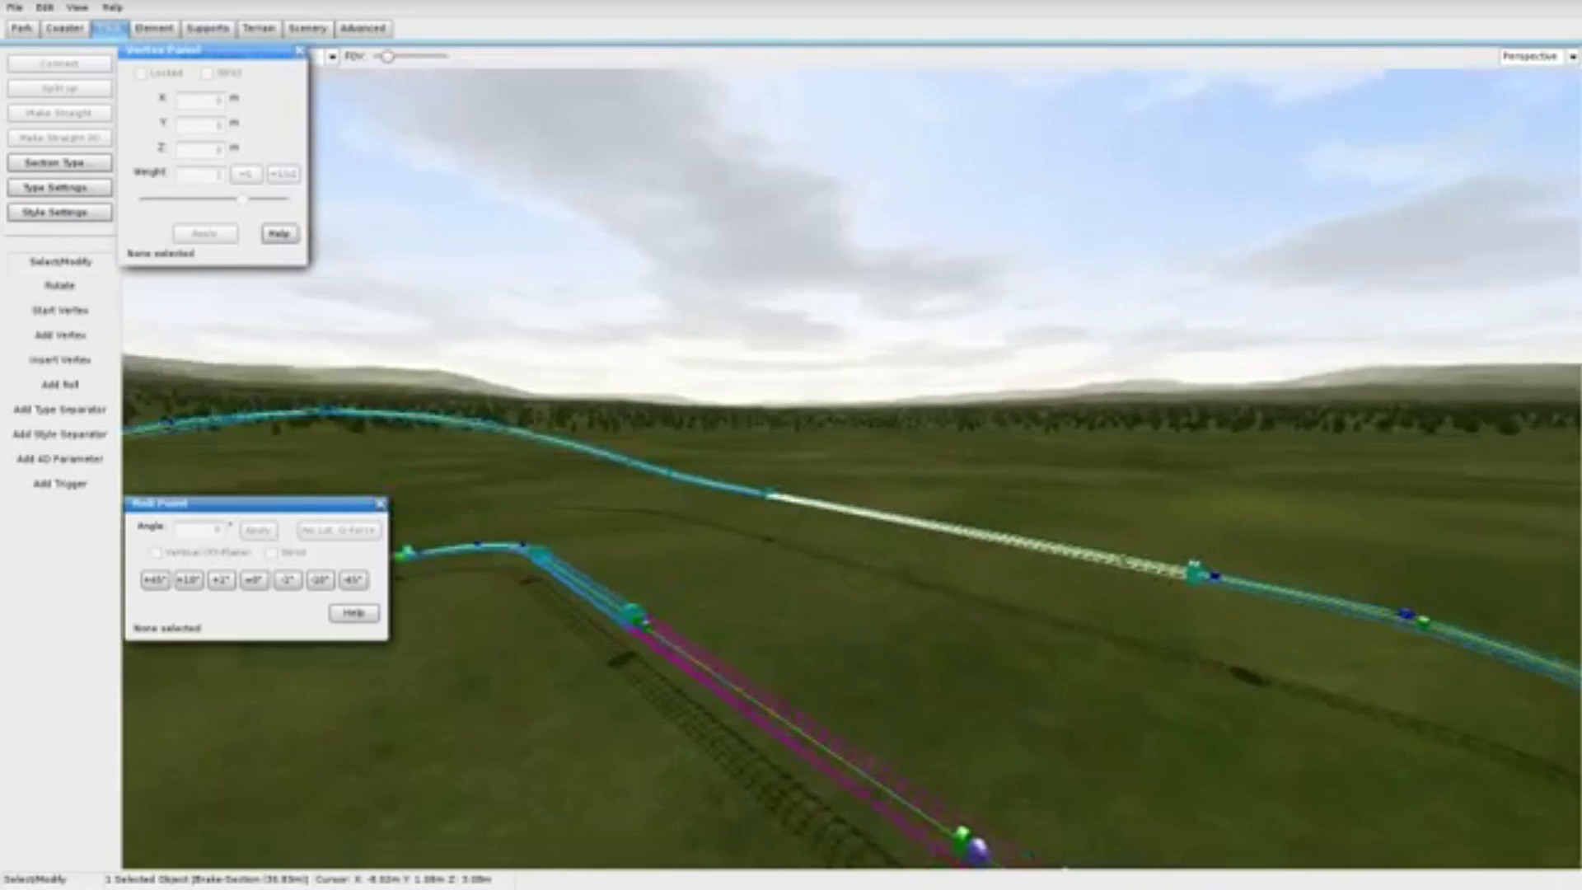
Step: Turn the lower straight between the transport-equipped brake and the curve before the lift into a Station section
{"action": "right_click_drag", "start_coordinate": [850, 467], "coordinate": [629, 395]}
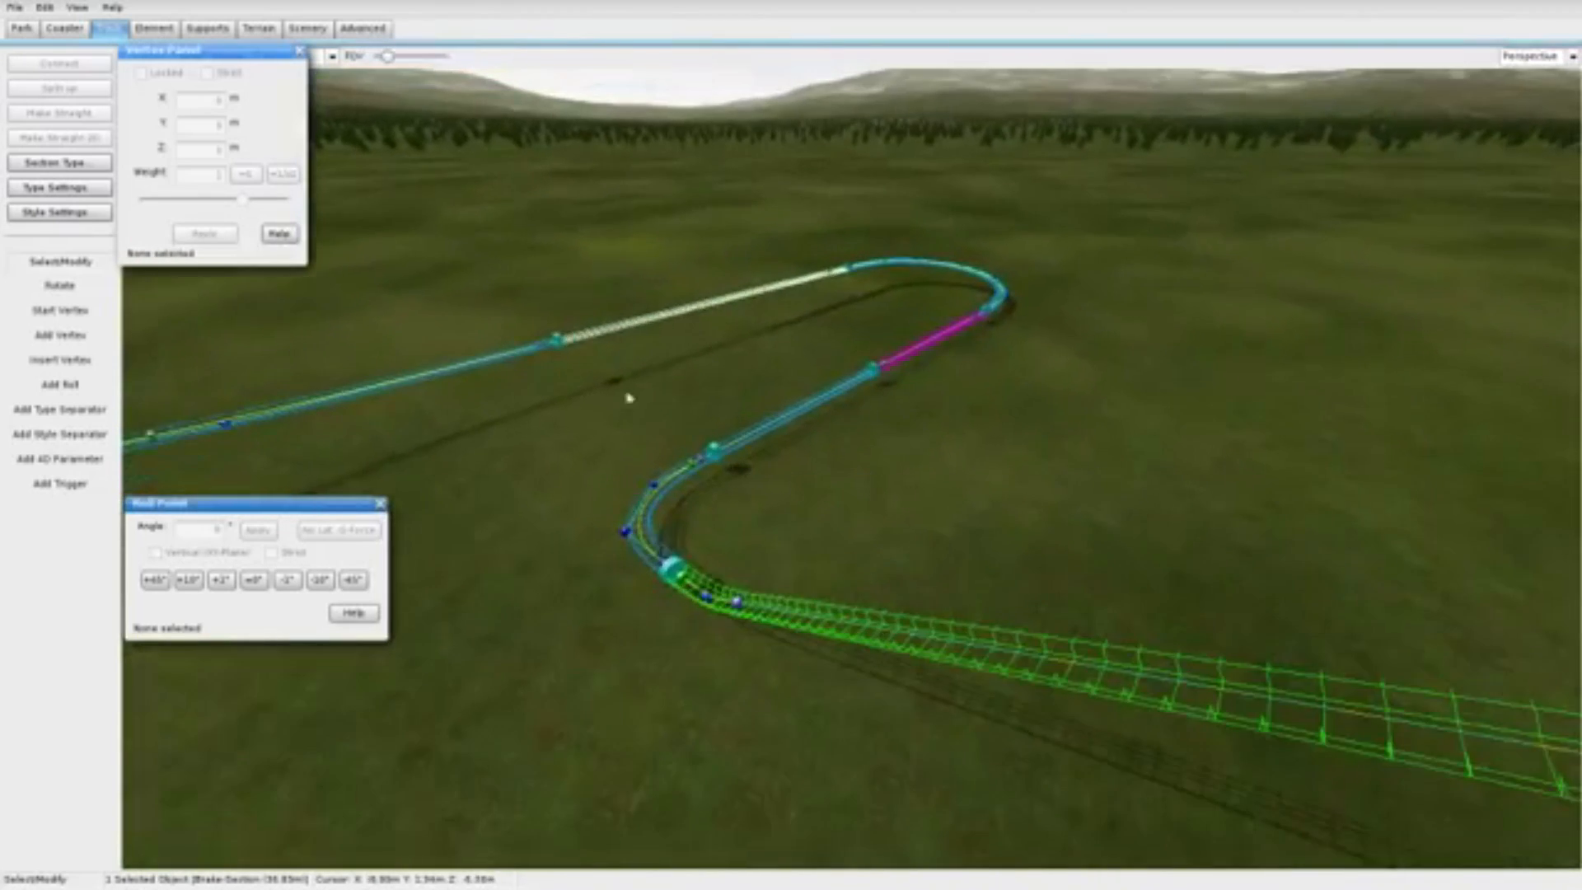
{"action": "left_click", "coordinate": [806, 402]}
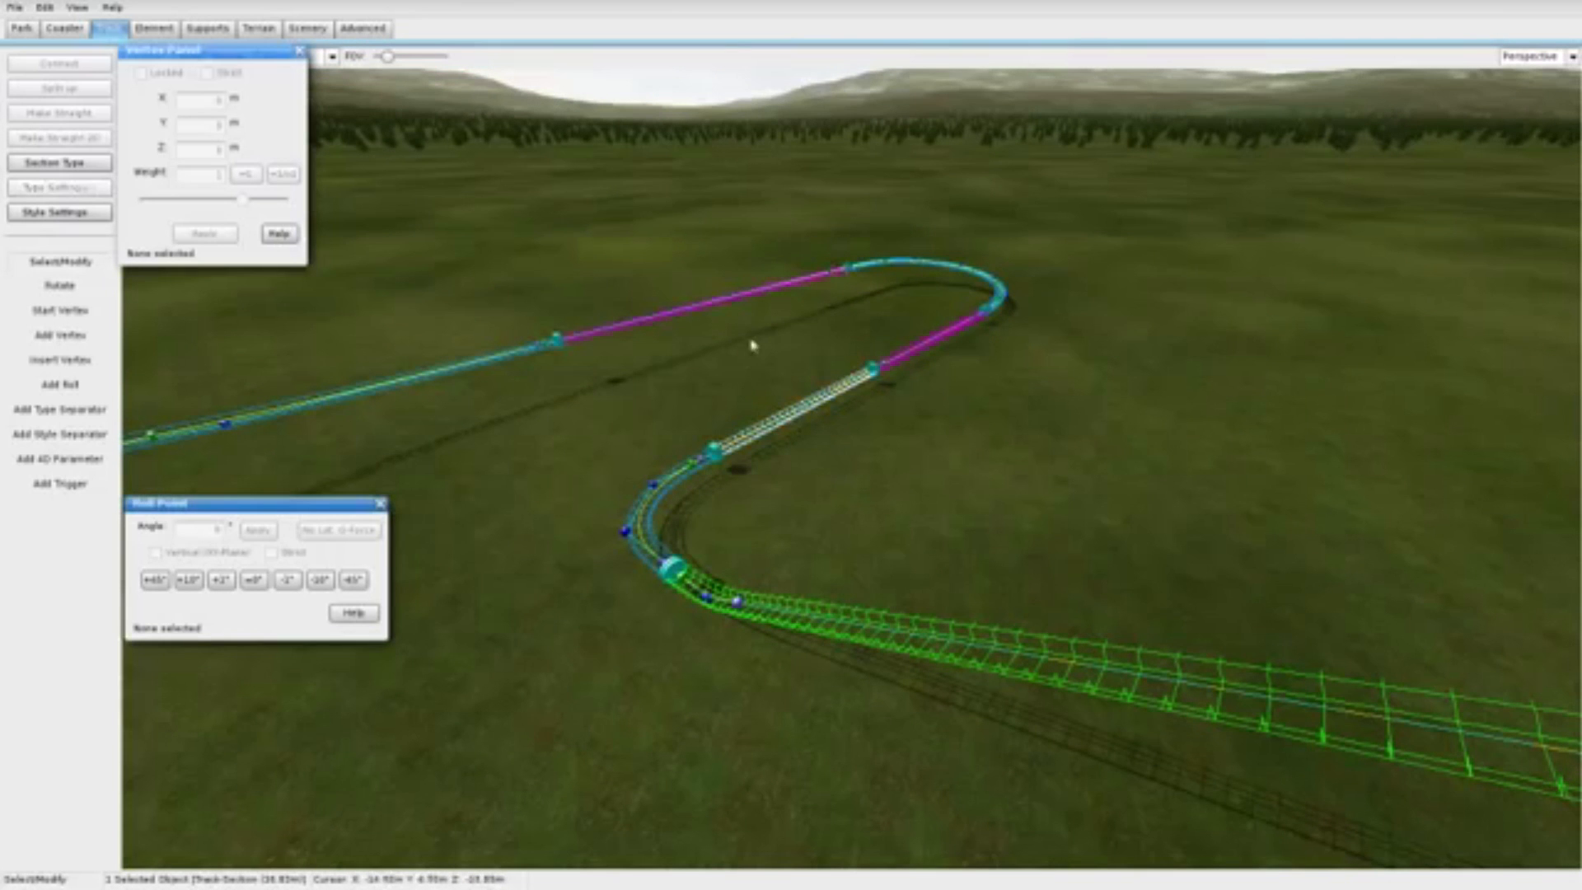
{"action": "left_click", "coordinate": [49, 164]}
{"action": "left_click", "coordinate": [65, 196]}
{"action": "right_click_drag", "start_coordinate": [495, 412], "coordinate": [634, 432]}
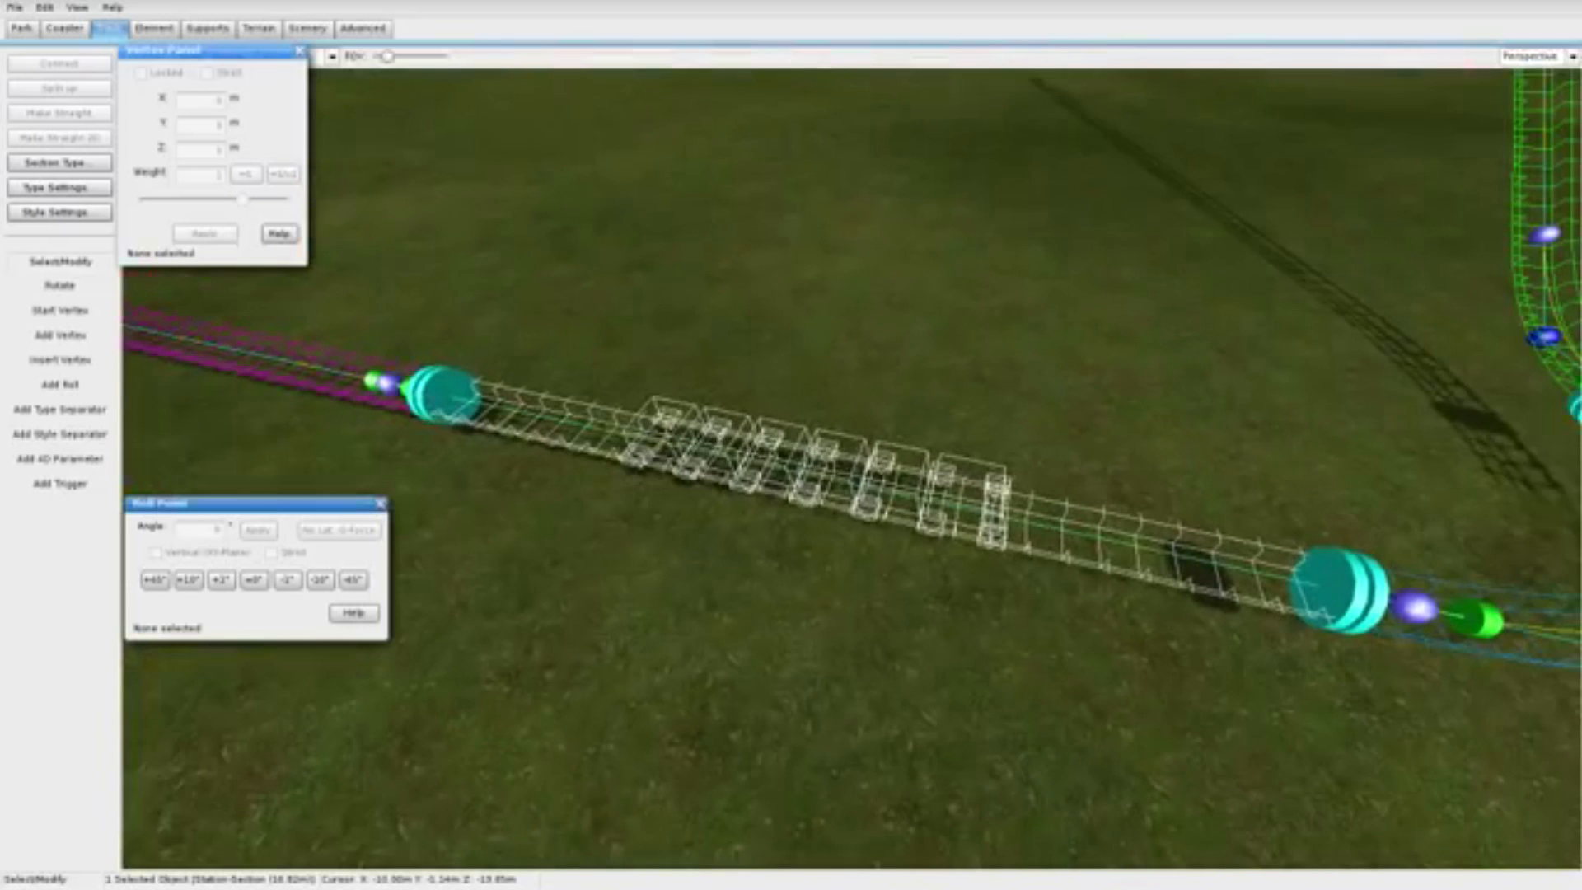
Step: Reduce the number of trains in the Wooden Example coaster's properties
{"action": "left_click", "coordinate": [64, 28]}
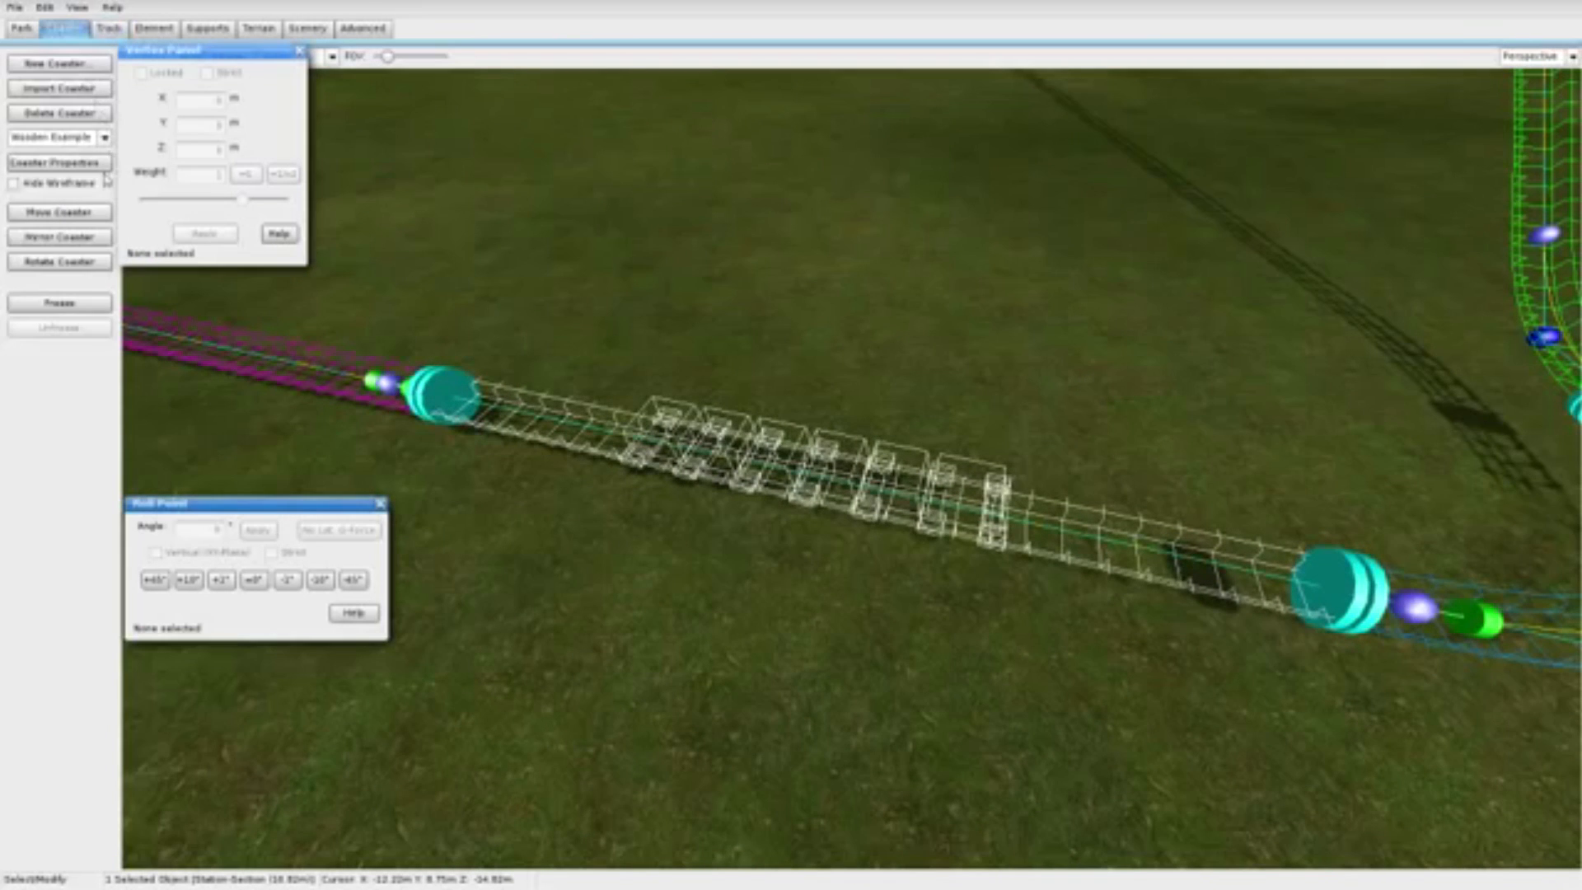
{"action": "left_click", "coordinate": [82, 162]}
{"action": "left_click", "coordinate": [702, 298]}
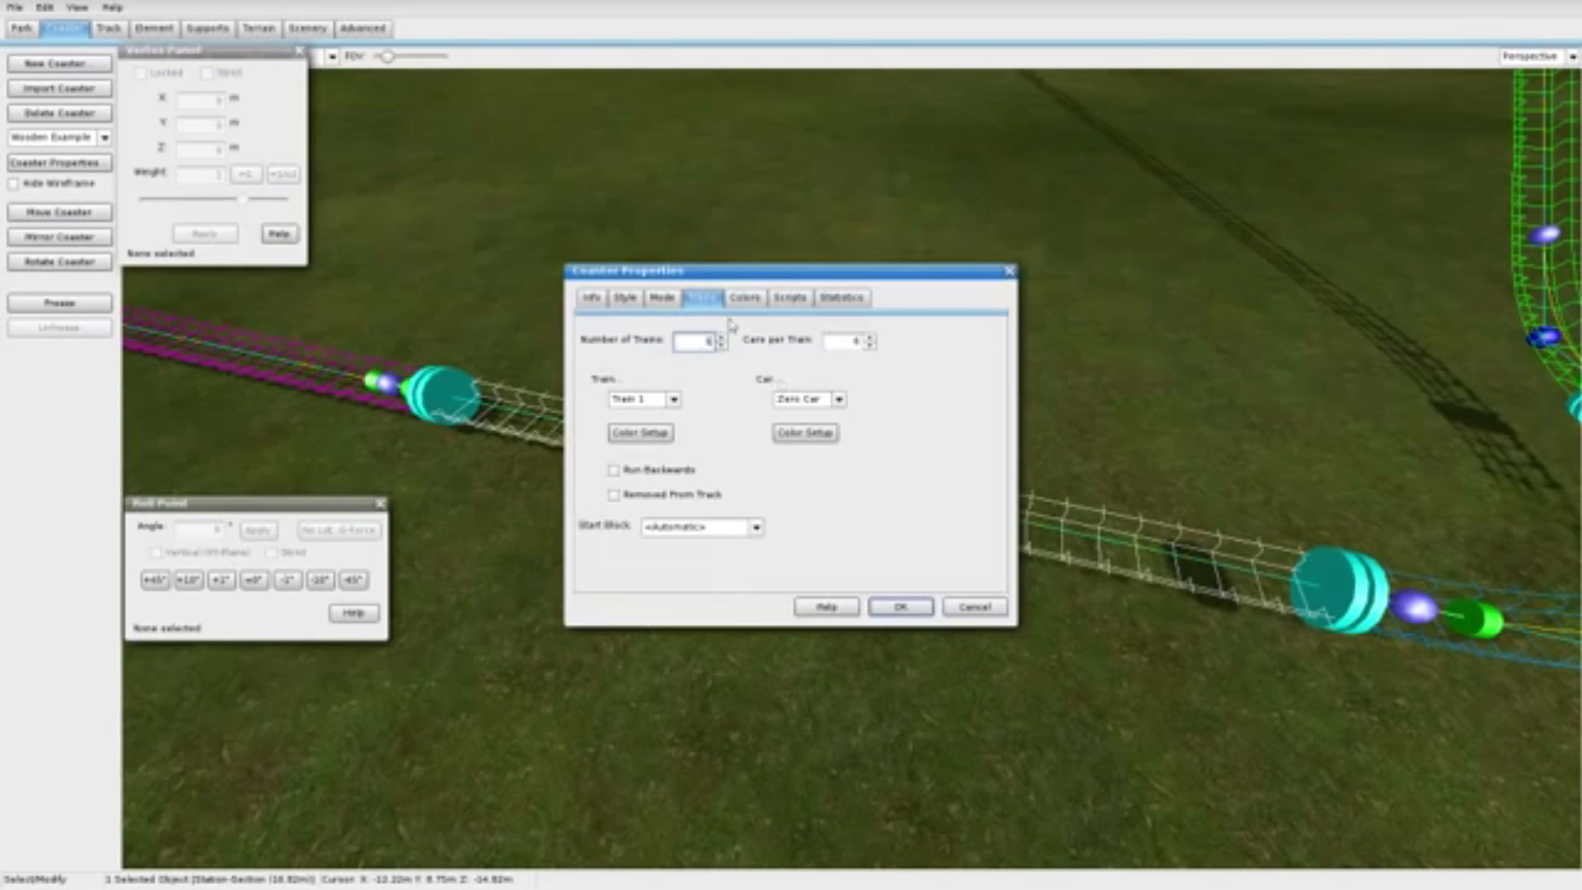
{"action": "left_click_drag", "start_coordinate": [764, 276], "coordinate": [894, 144]}
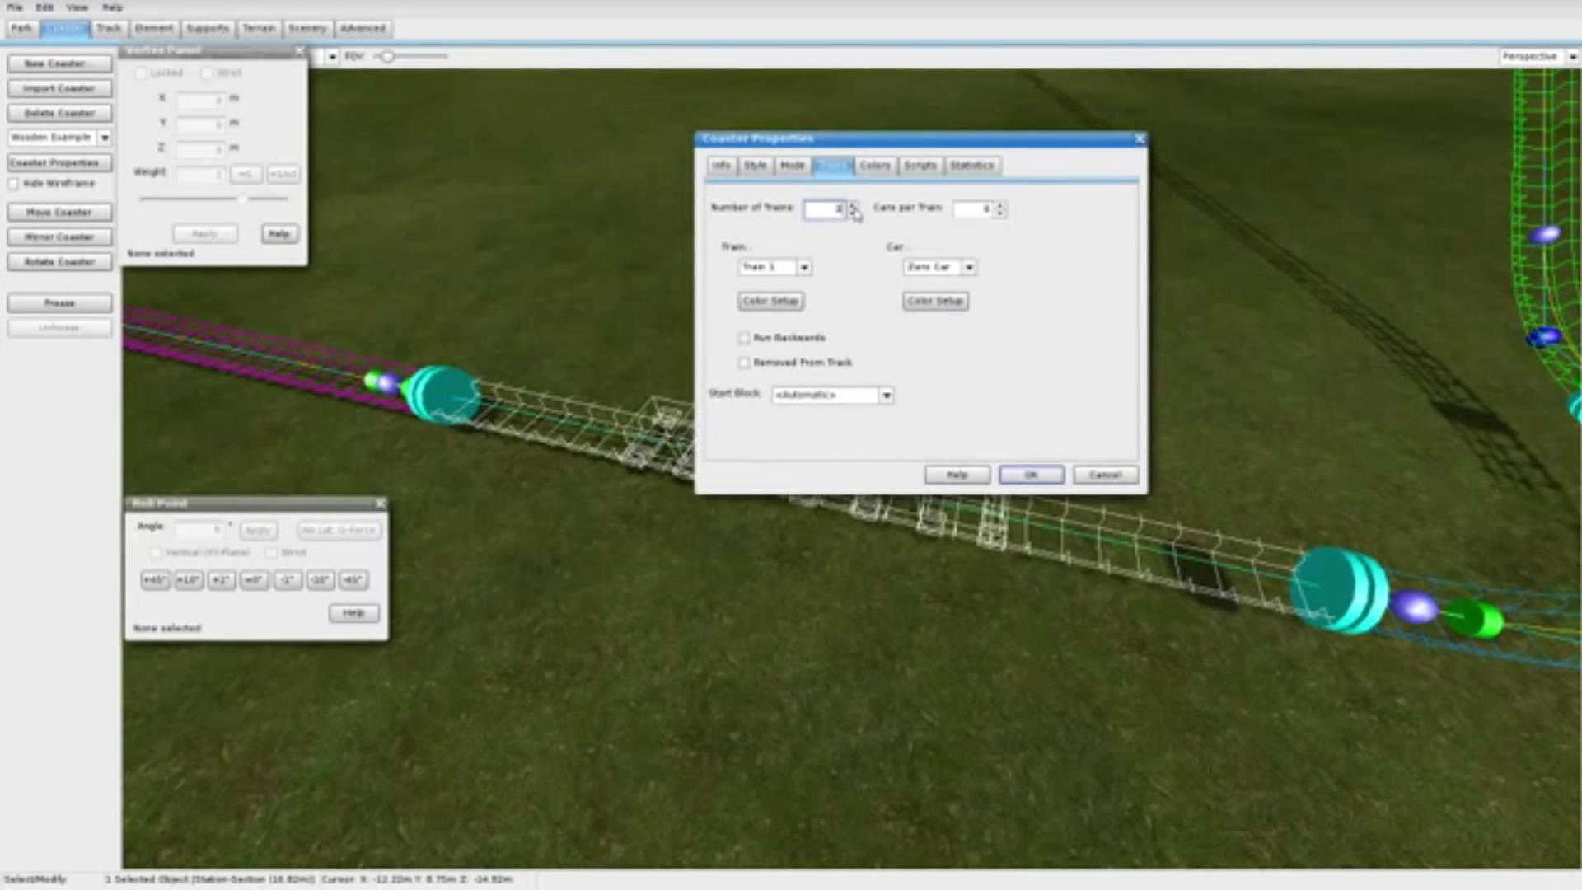
{"action": "left_click", "coordinate": [852, 216]}
Step: Set the coaster's rails, cross ties and main spine colors to the recently used brown
{"action": "left_click", "coordinate": [875, 165]}
{"action": "left_click", "coordinate": [831, 257]}
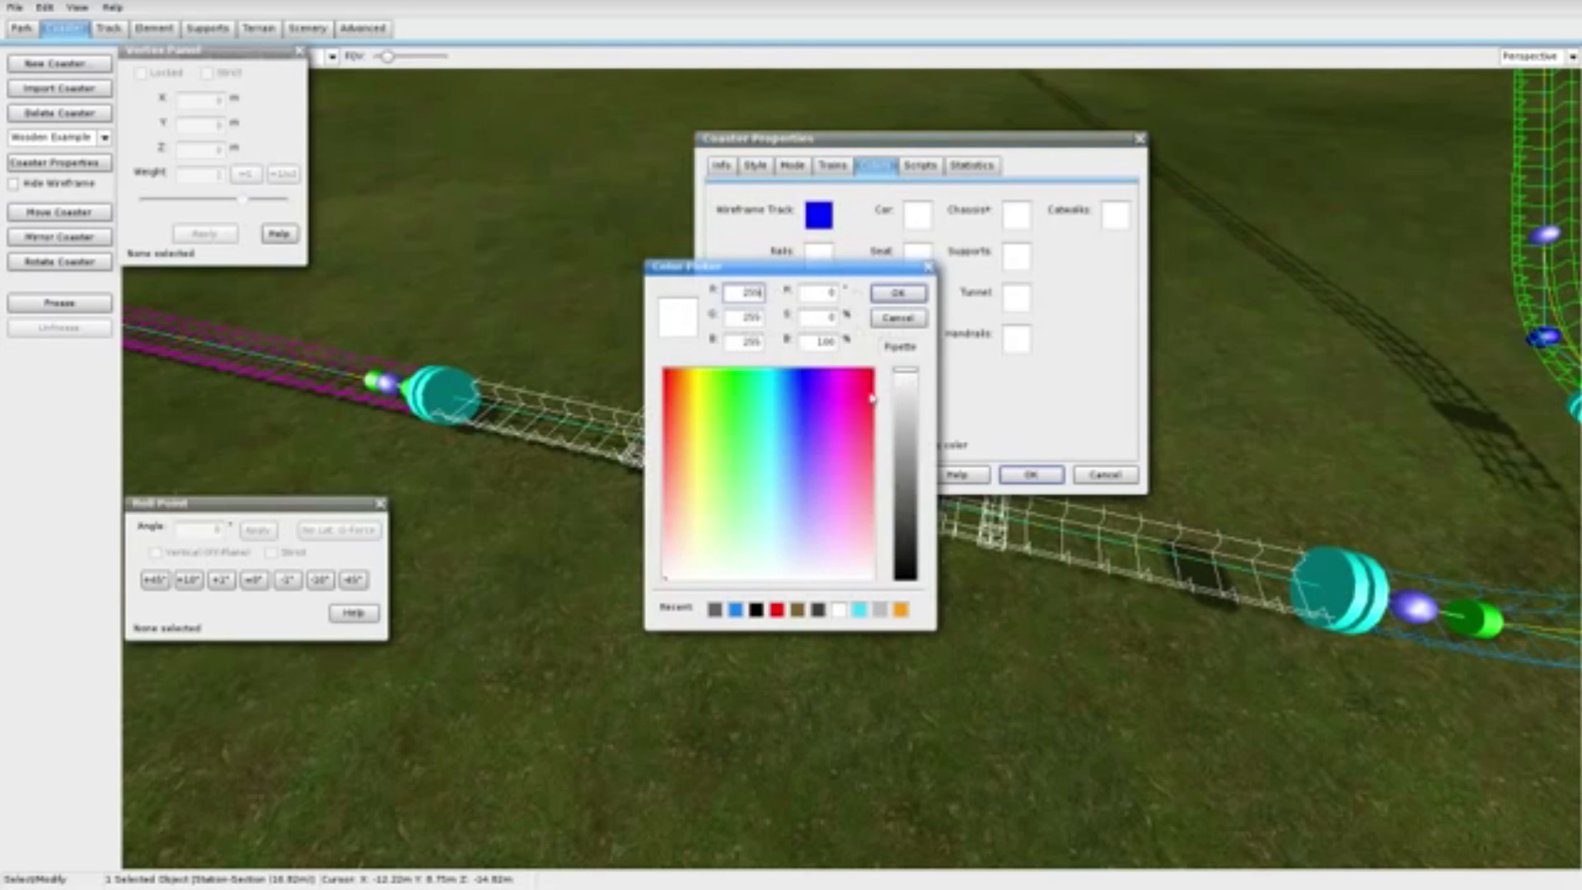
{"action": "left_click", "coordinate": [798, 609]}
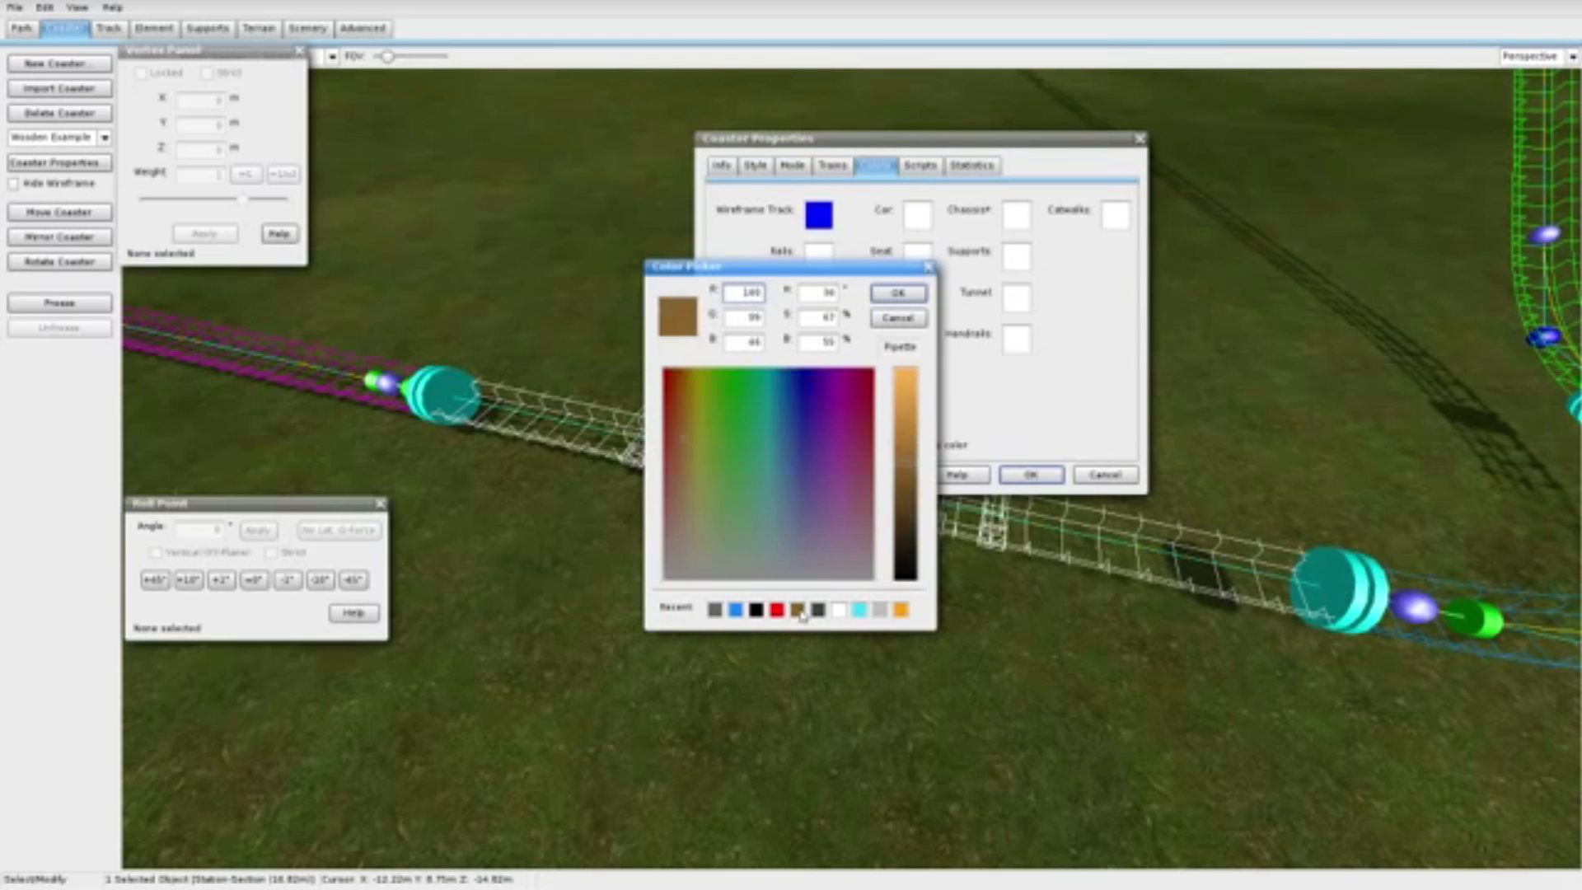
{"action": "left_click", "coordinate": [898, 293]}
{"action": "left_click", "coordinate": [828, 310]}
{"action": "left_click", "coordinate": [797, 609]}
{"action": "left_click", "coordinate": [898, 293]}
{"action": "left_click", "coordinate": [818, 334]}
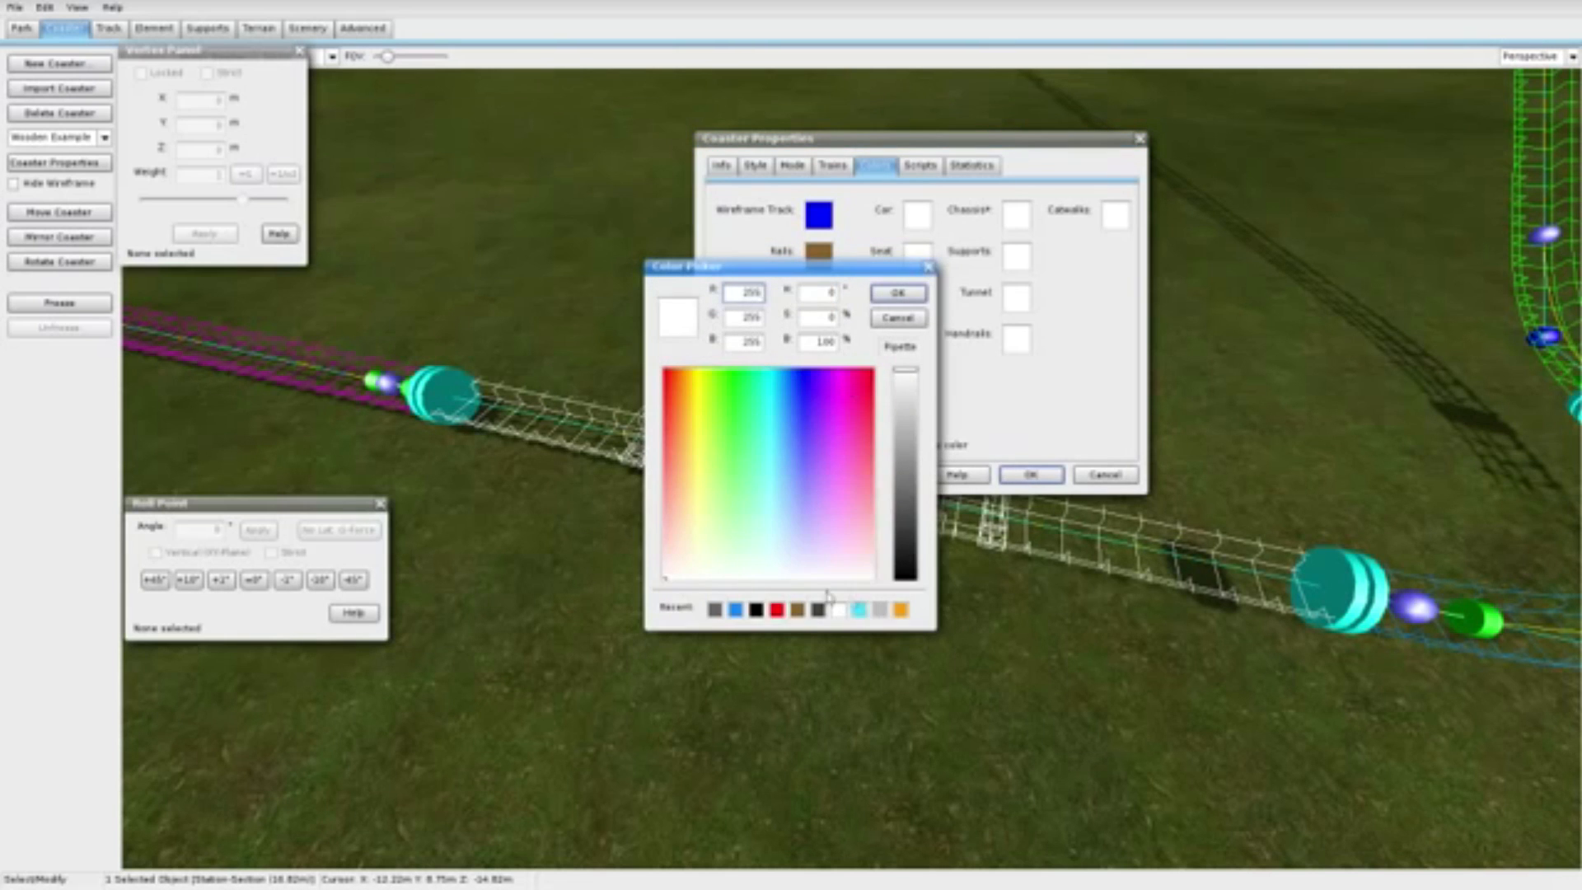
{"action": "left_click", "coordinate": [800, 608]}
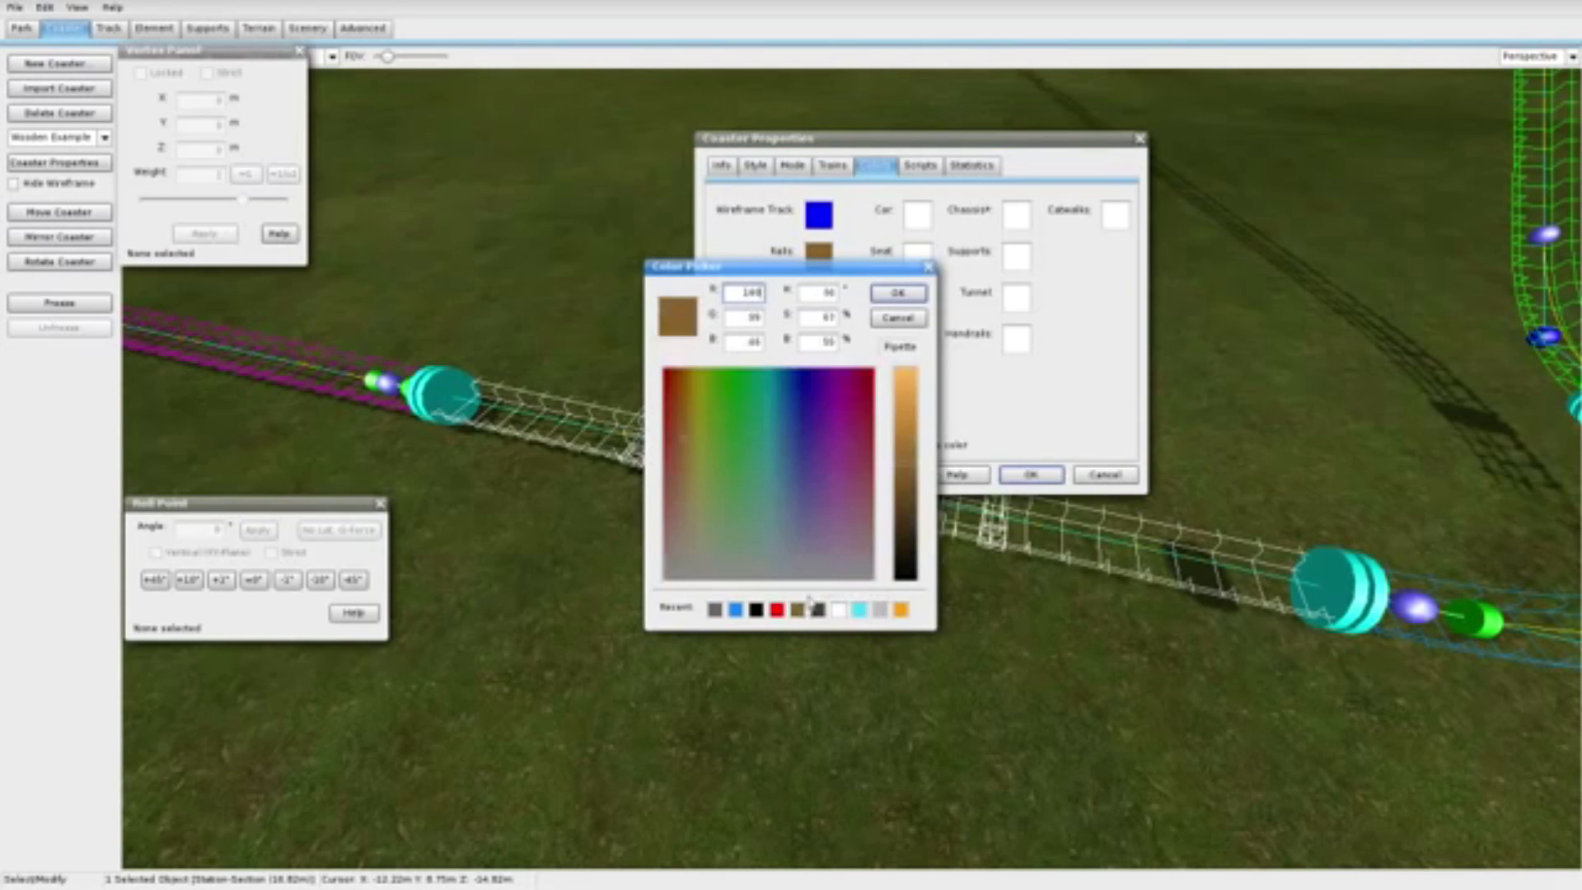
{"action": "left_click", "coordinate": [887, 298]}
Step: Apply the same brown to the coaster's supports, tunnel, handrails and catwalks
{"action": "left_click", "coordinate": [1016, 264]}
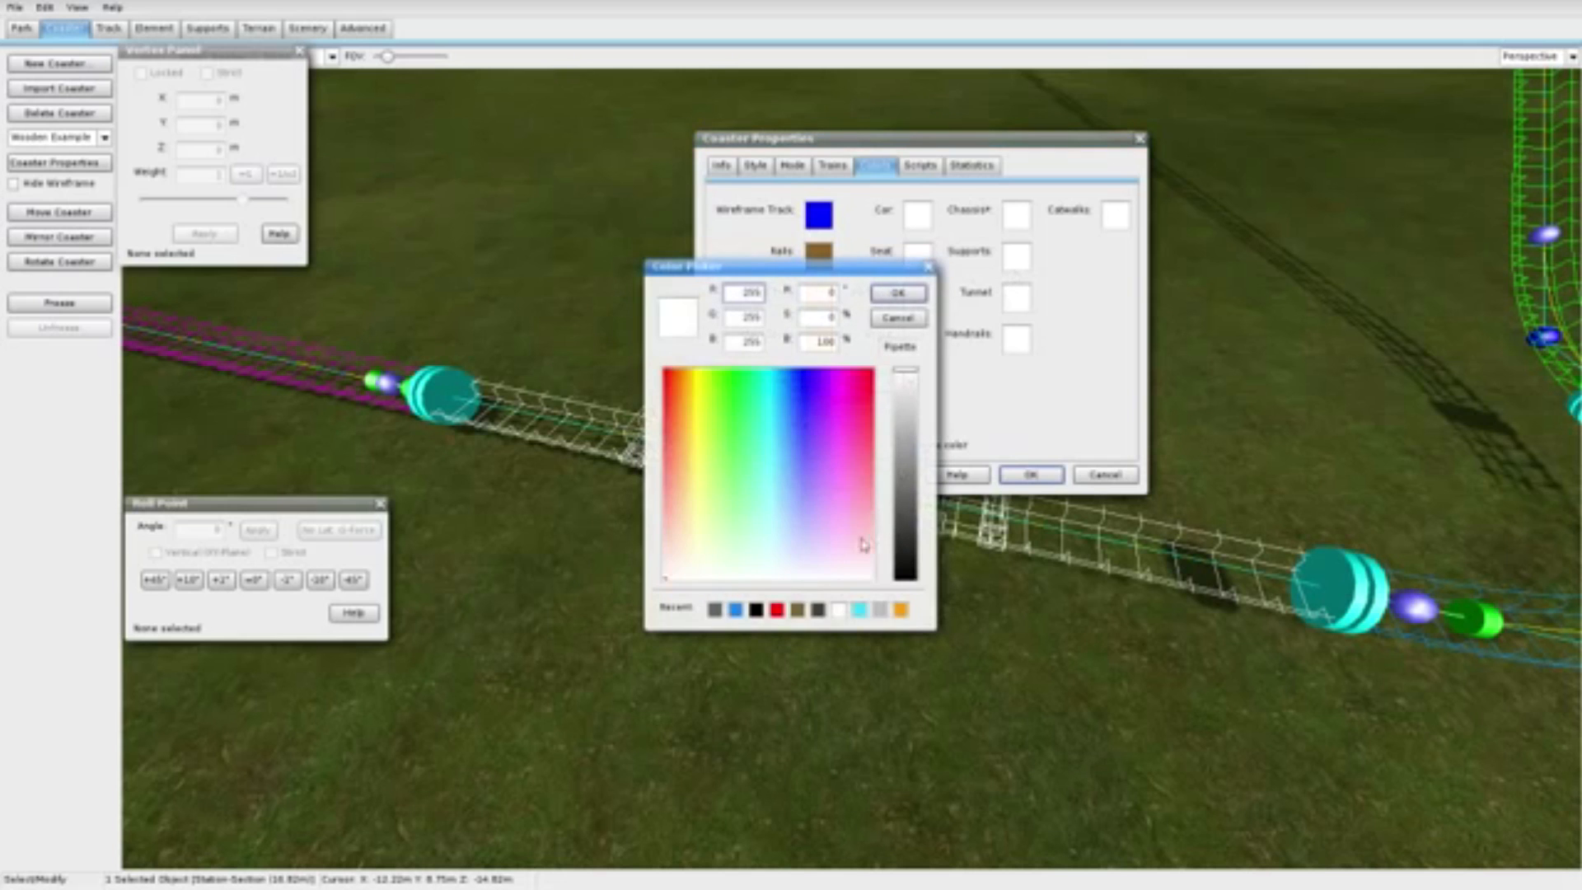
{"action": "left_click", "coordinate": [797, 610]}
{"action": "left_click", "coordinate": [906, 292]}
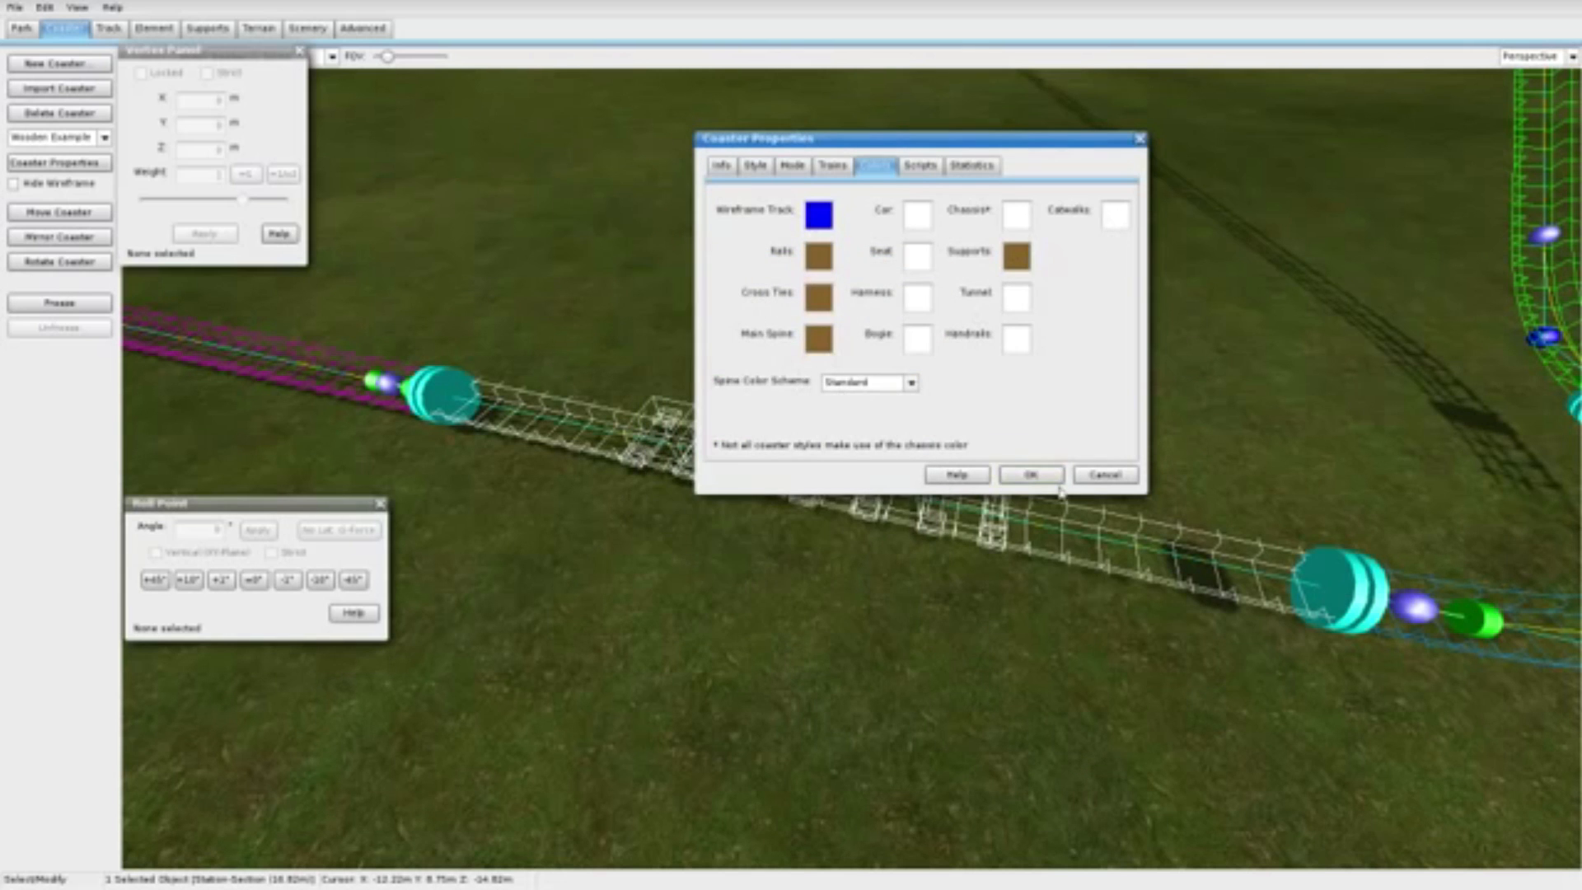
{"action": "left_click", "coordinate": [1018, 298]}
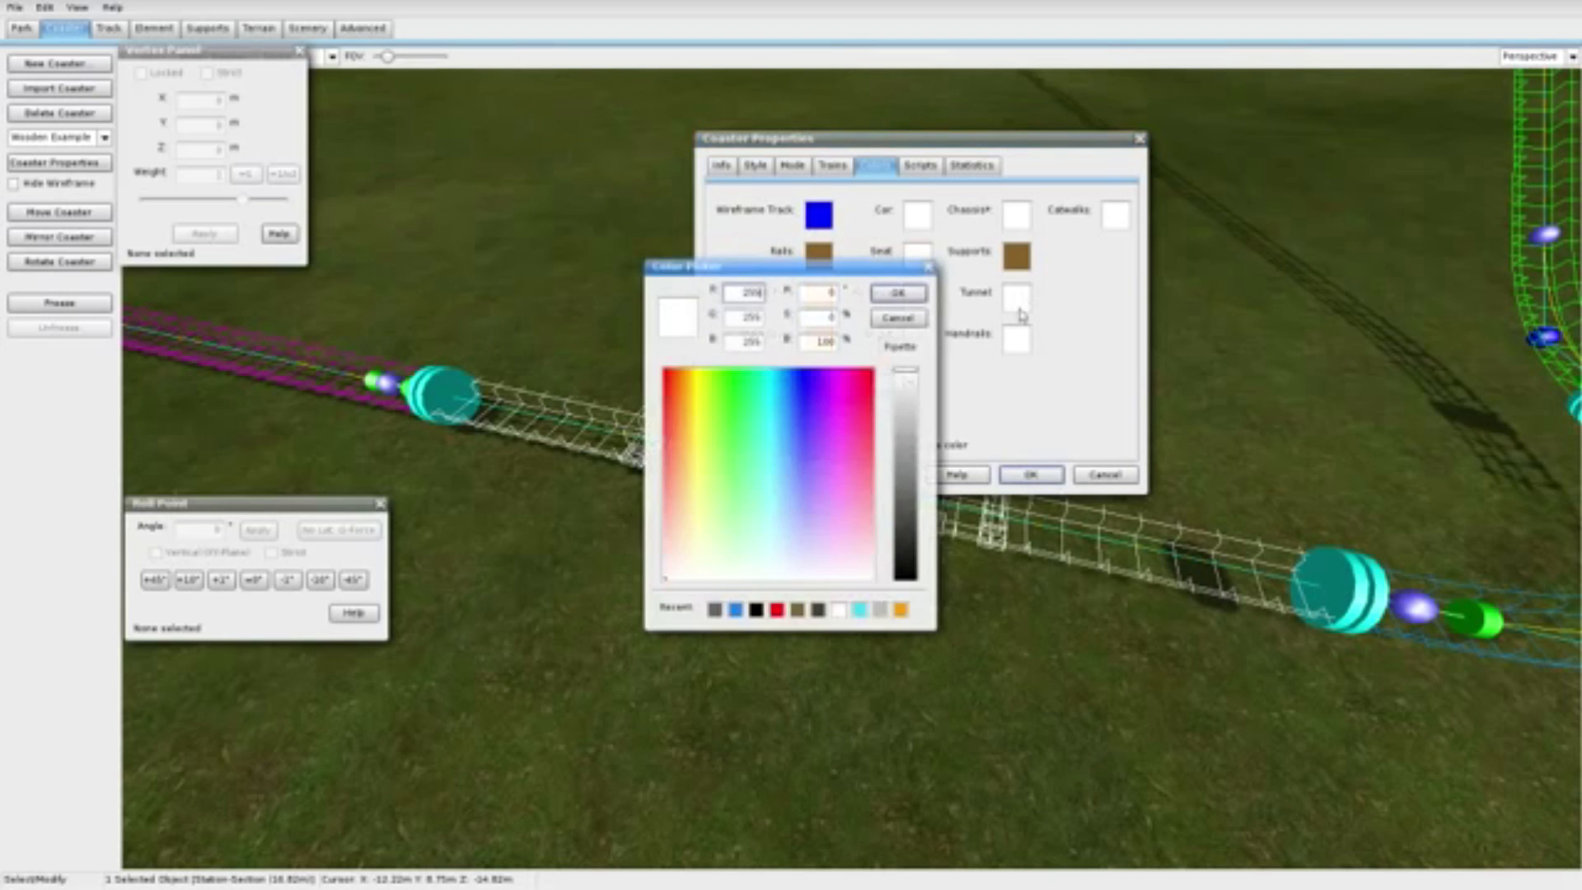
{"action": "left_click", "coordinate": [798, 609]}
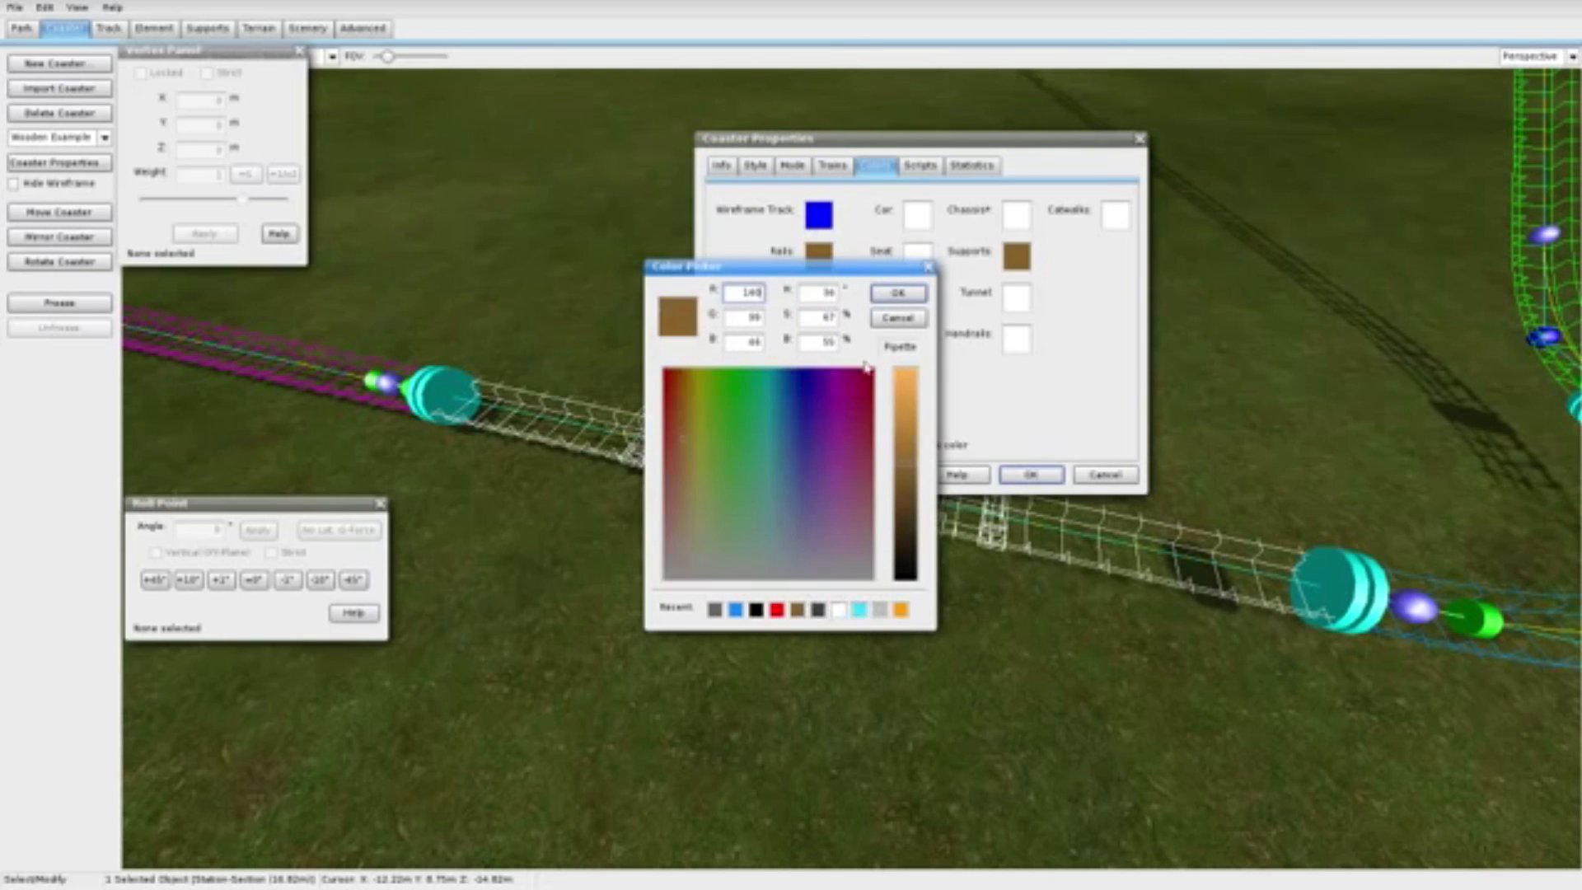
{"action": "left_click", "coordinate": [898, 292]}
{"action": "left_click", "coordinate": [1017, 338]}
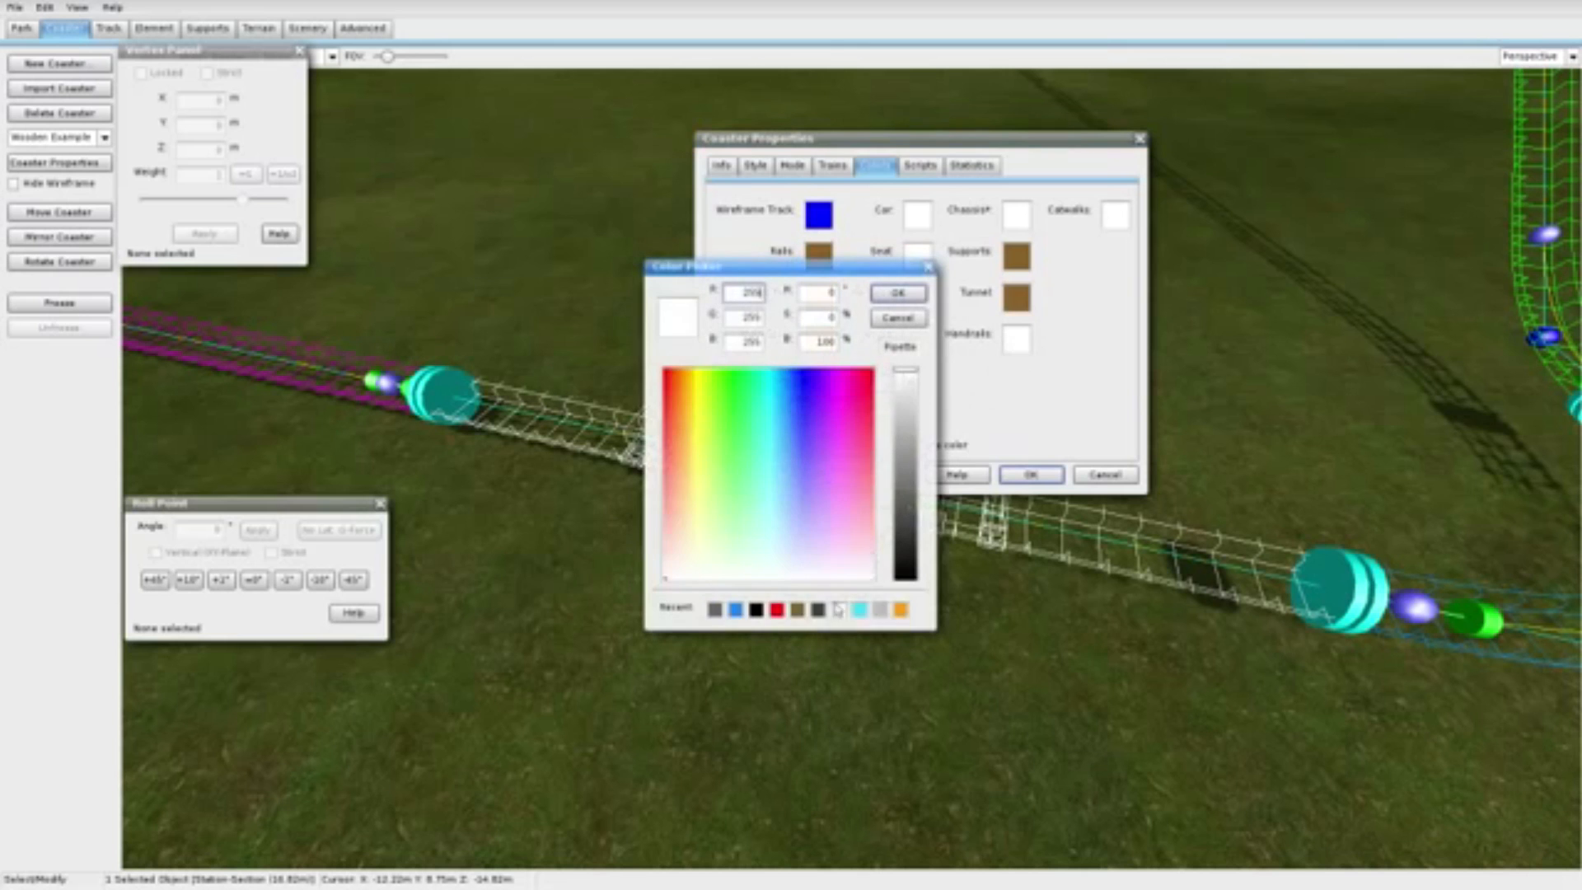
{"action": "left_click", "coordinate": [798, 616]}
{"action": "left_click", "coordinate": [901, 295]}
{"action": "left_click", "coordinate": [1119, 216]}
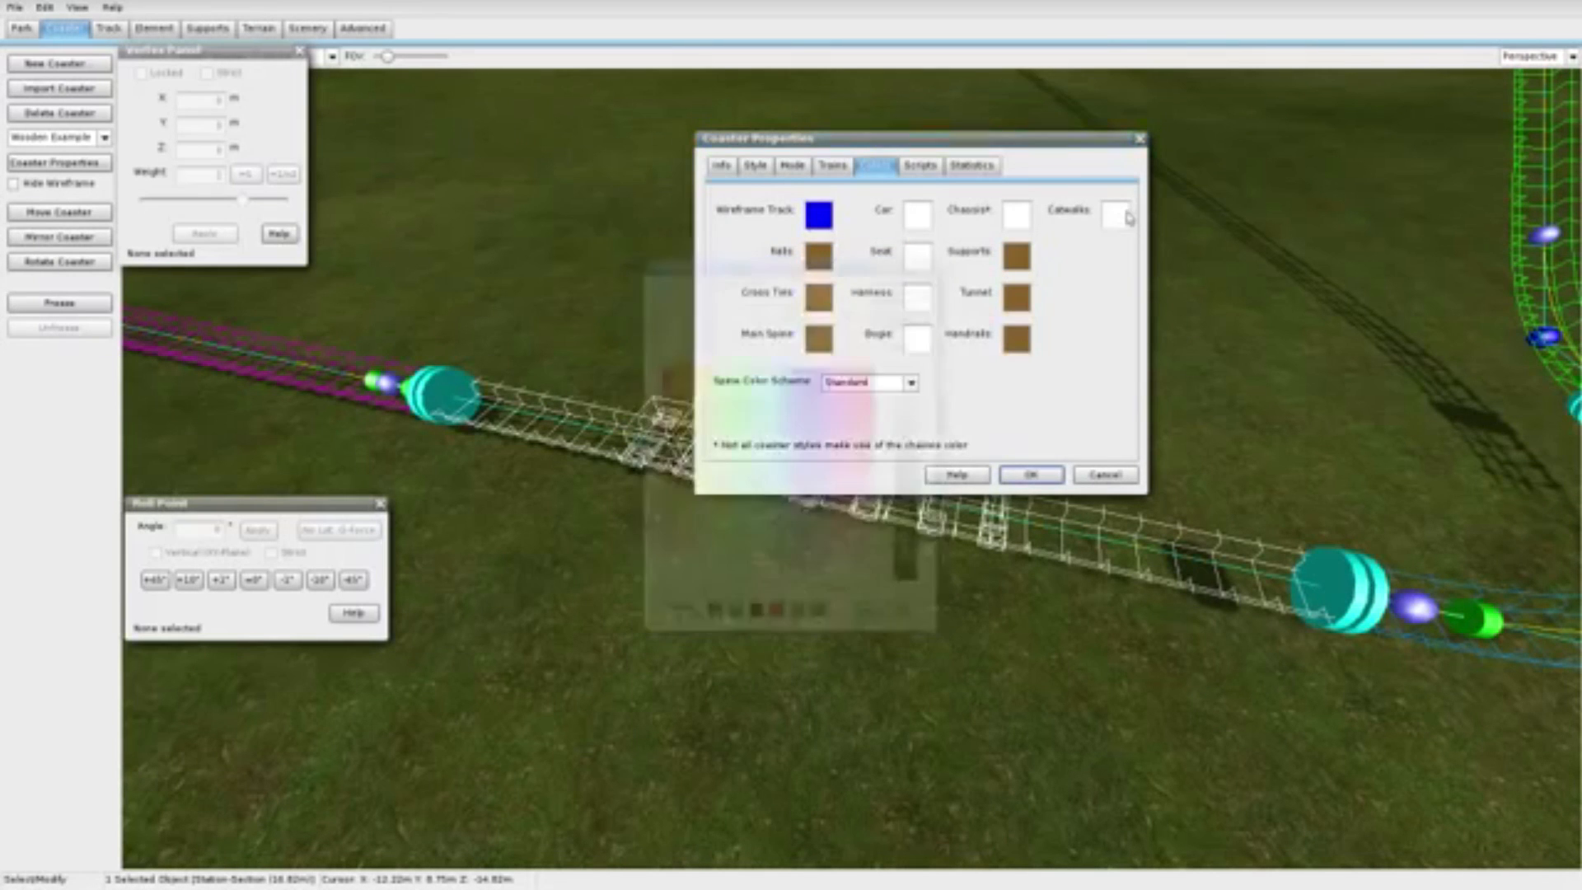
{"action": "left_click", "coordinate": [799, 609]}
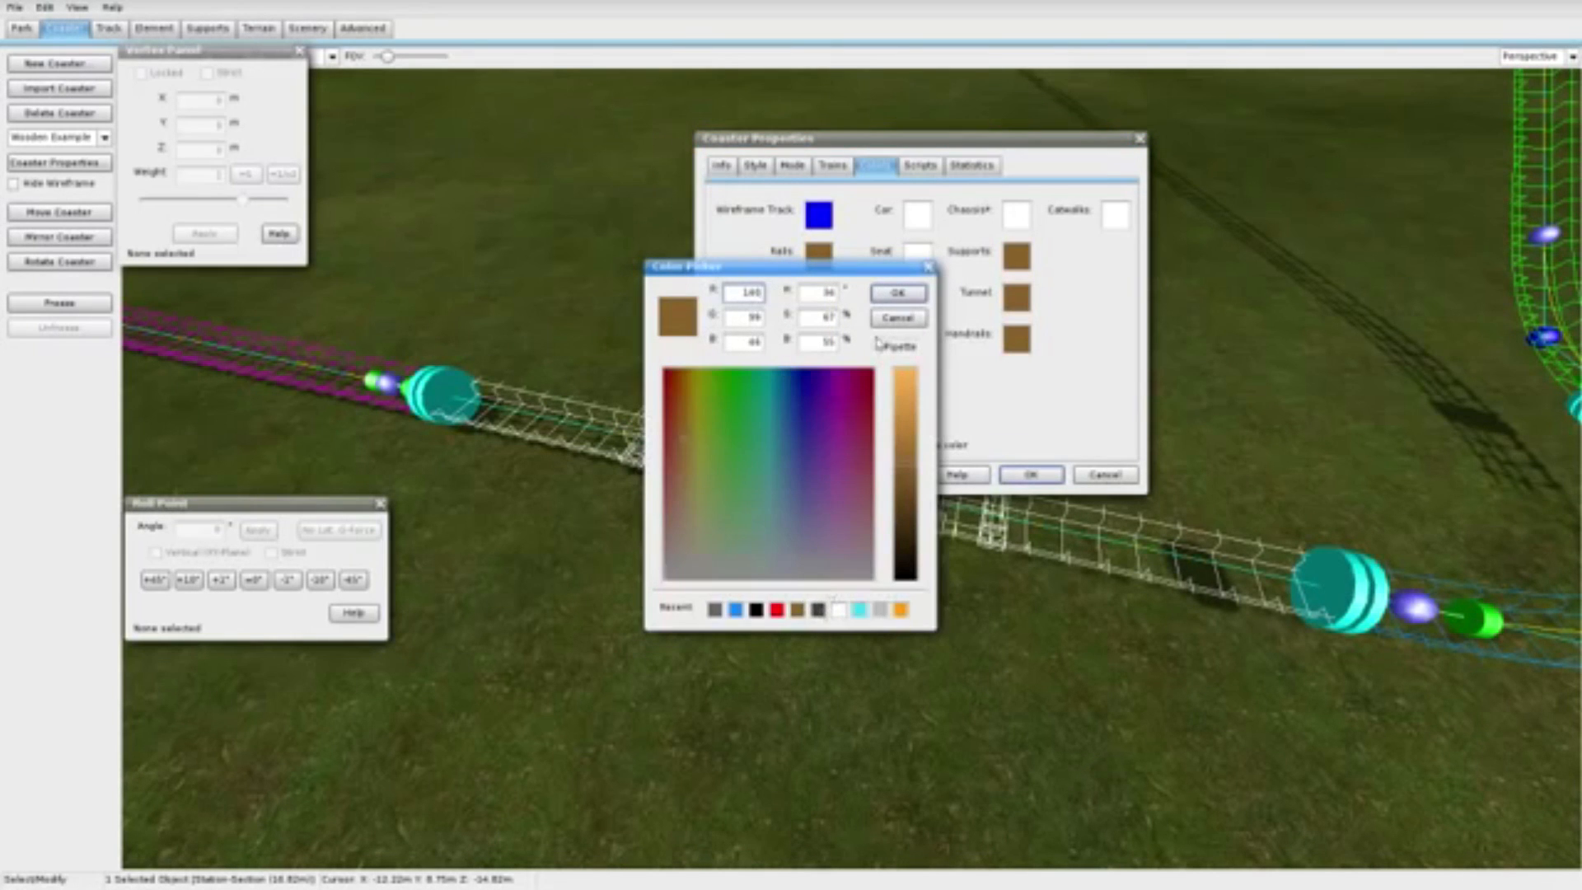
{"action": "left_click", "coordinate": [898, 292]}
Step: Set the coaster's seat color to red
{"action": "left_click", "coordinate": [913, 218]}
{"action": "left_click", "coordinate": [887, 339]}
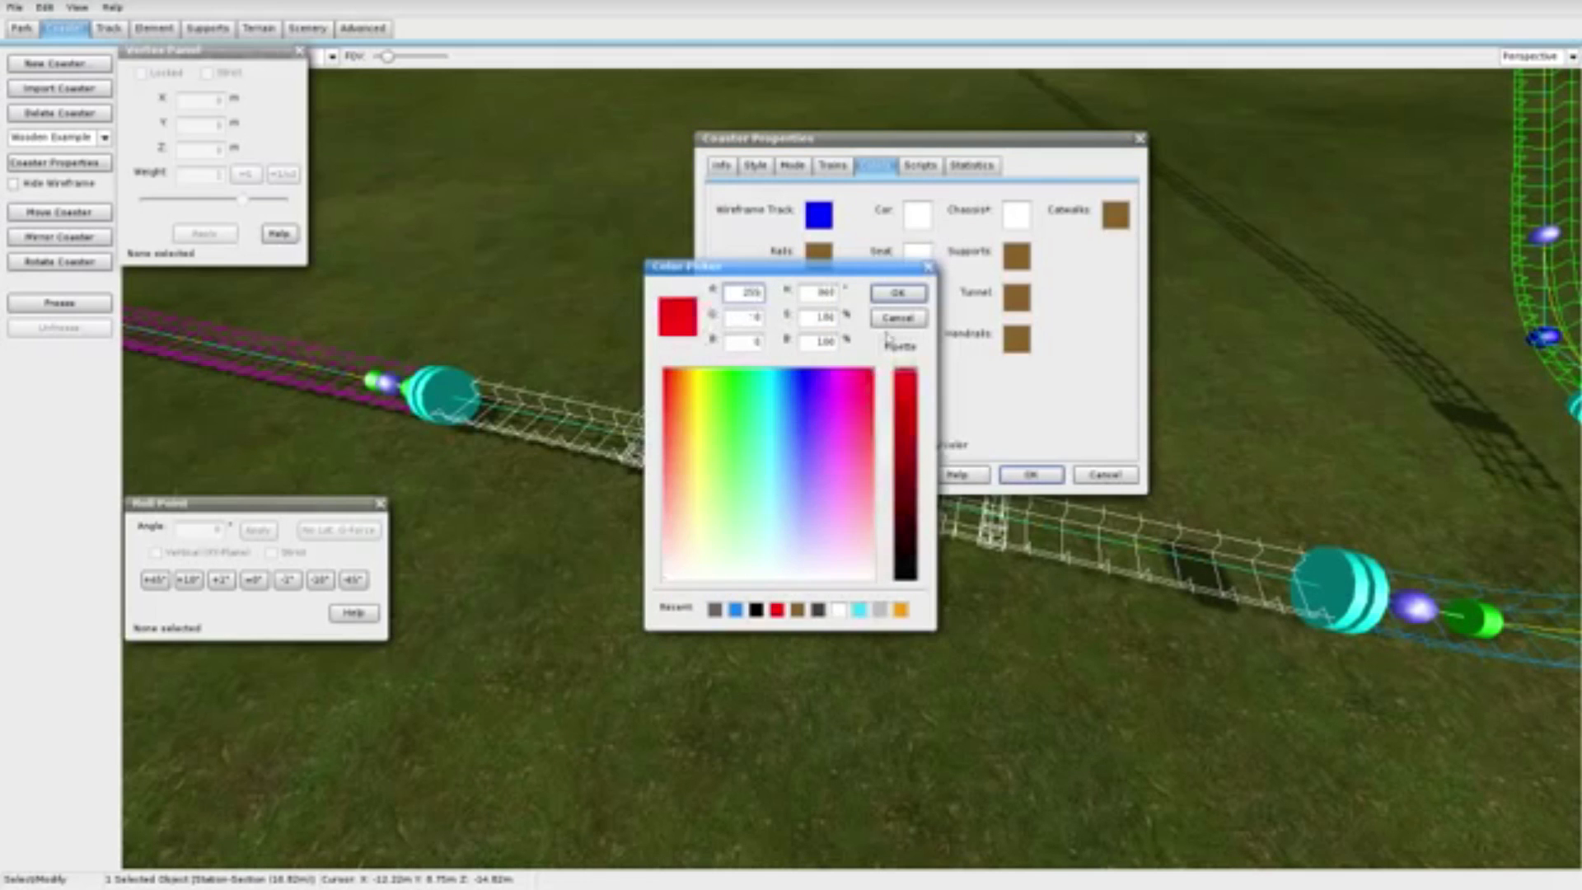
{"action": "left_click", "coordinate": [894, 317]}
{"action": "left_click", "coordinate": [913, 297]}
{"action": "left_click_drag", "start_coordinate": [868, 452], "coordinate": [881, 344]}
{"action": "left_click", "coordinate": [898, 293]}
Step: Set the coaster's car color to blue and its harness color to bright green, and apply the coaster properties
{"action": "left_click", "coordinate": [917, 214]}
{"action": "left_click_drag", "start_coordinate": [827, 412], "coordinate": [812, 368]}
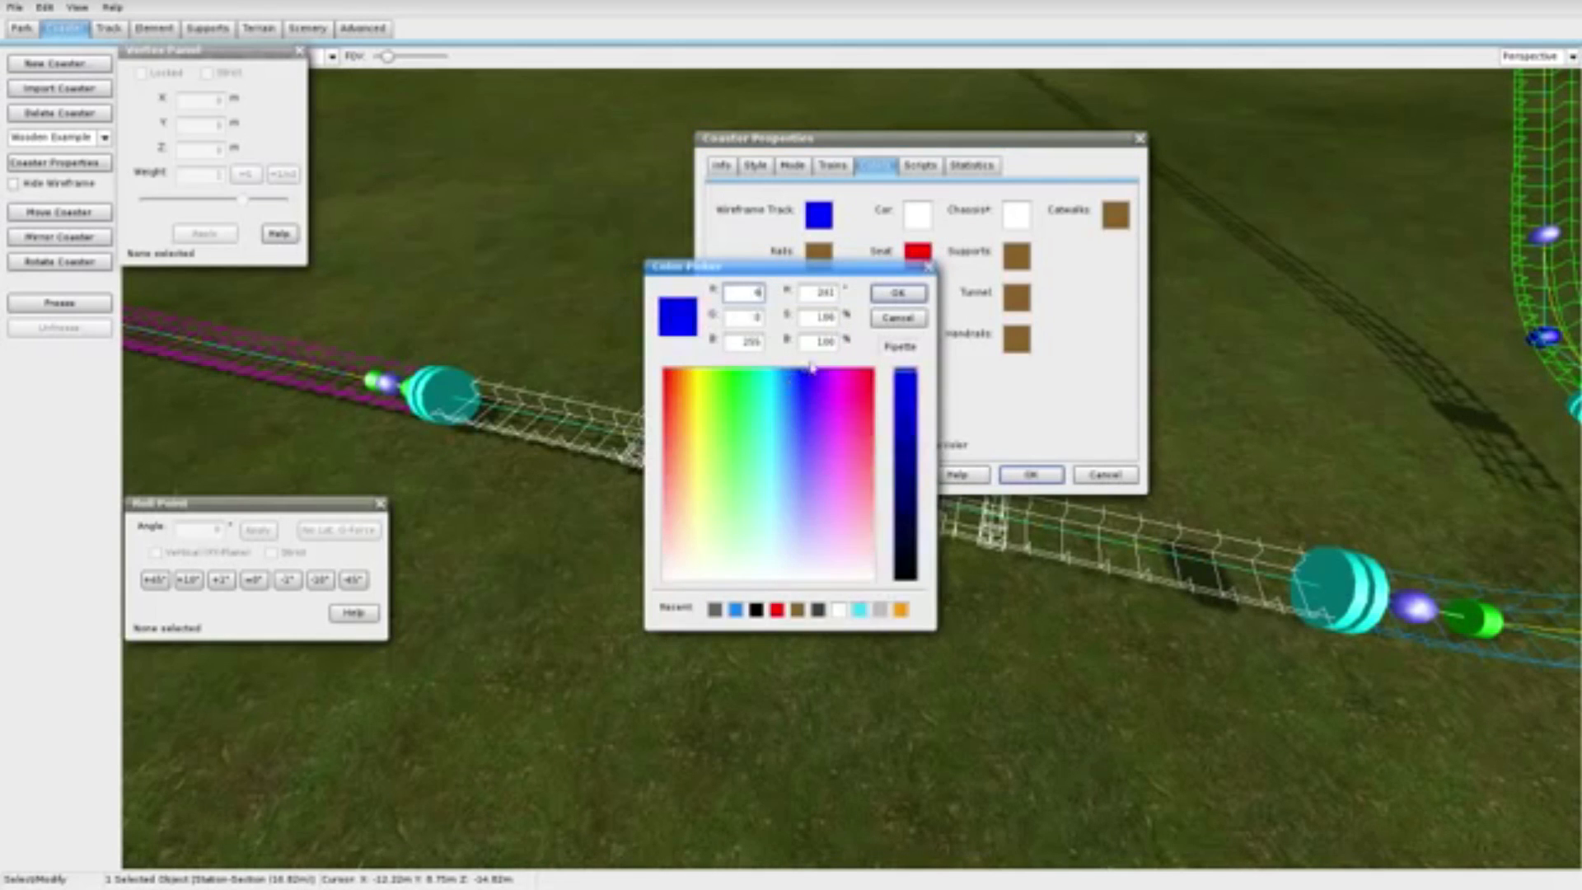
{"action": "left_click", "coordinate": [898, 293]}
{"action": "left_click", "coordinate": [1017, 214]}
{"action": "left_click", "coordinate": [727, 403]}
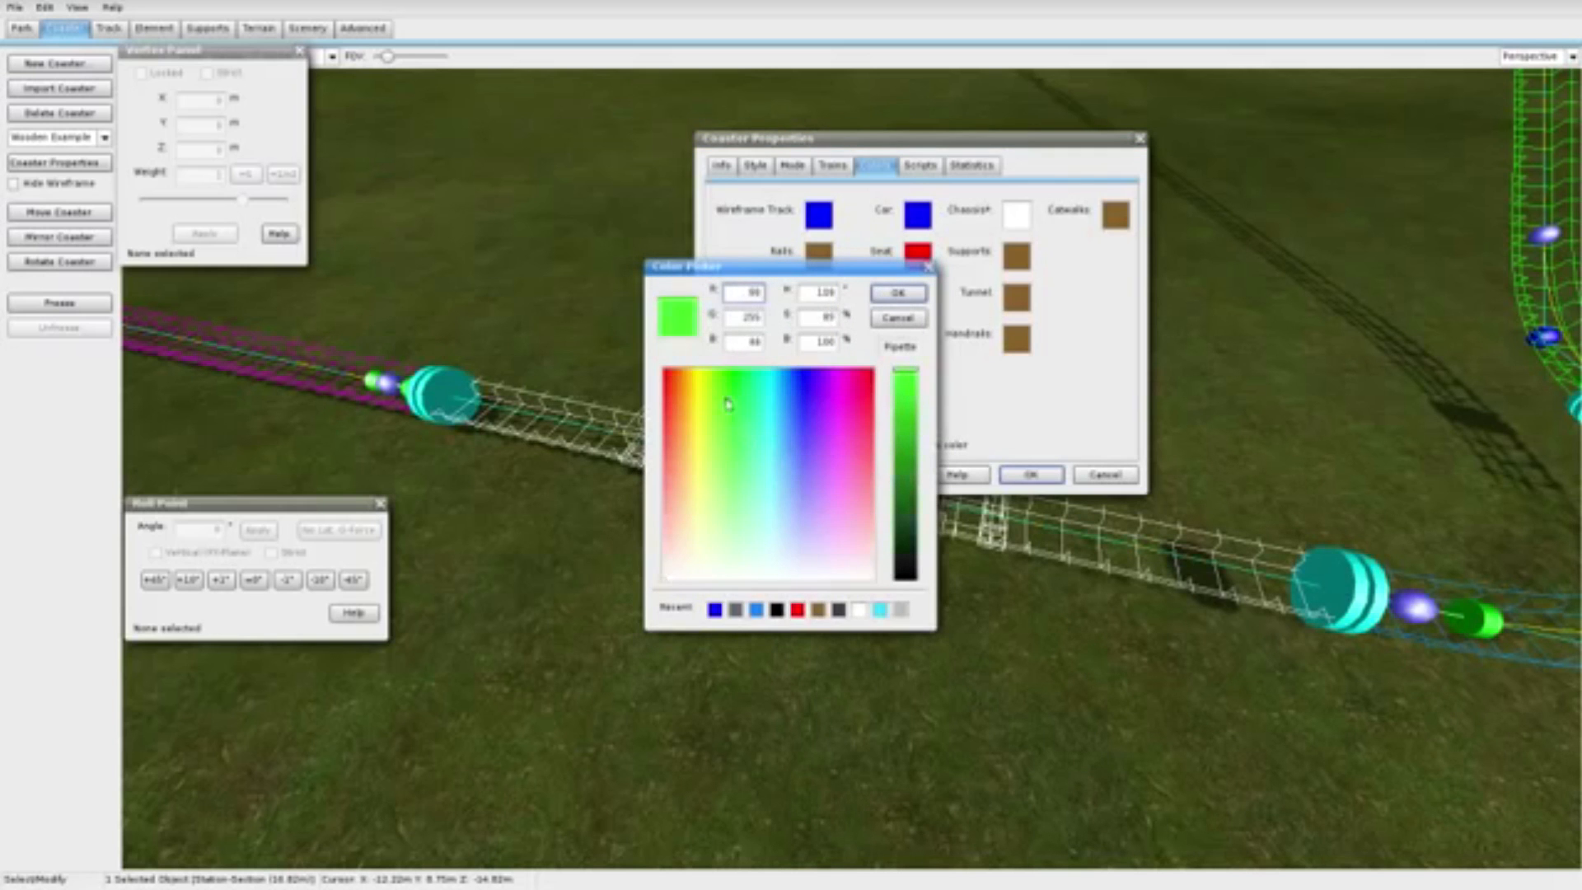
{"action": "left_click", "coordinate": [898, 292]}
{"action": "left_click", "coordinate": [1031, 474]}
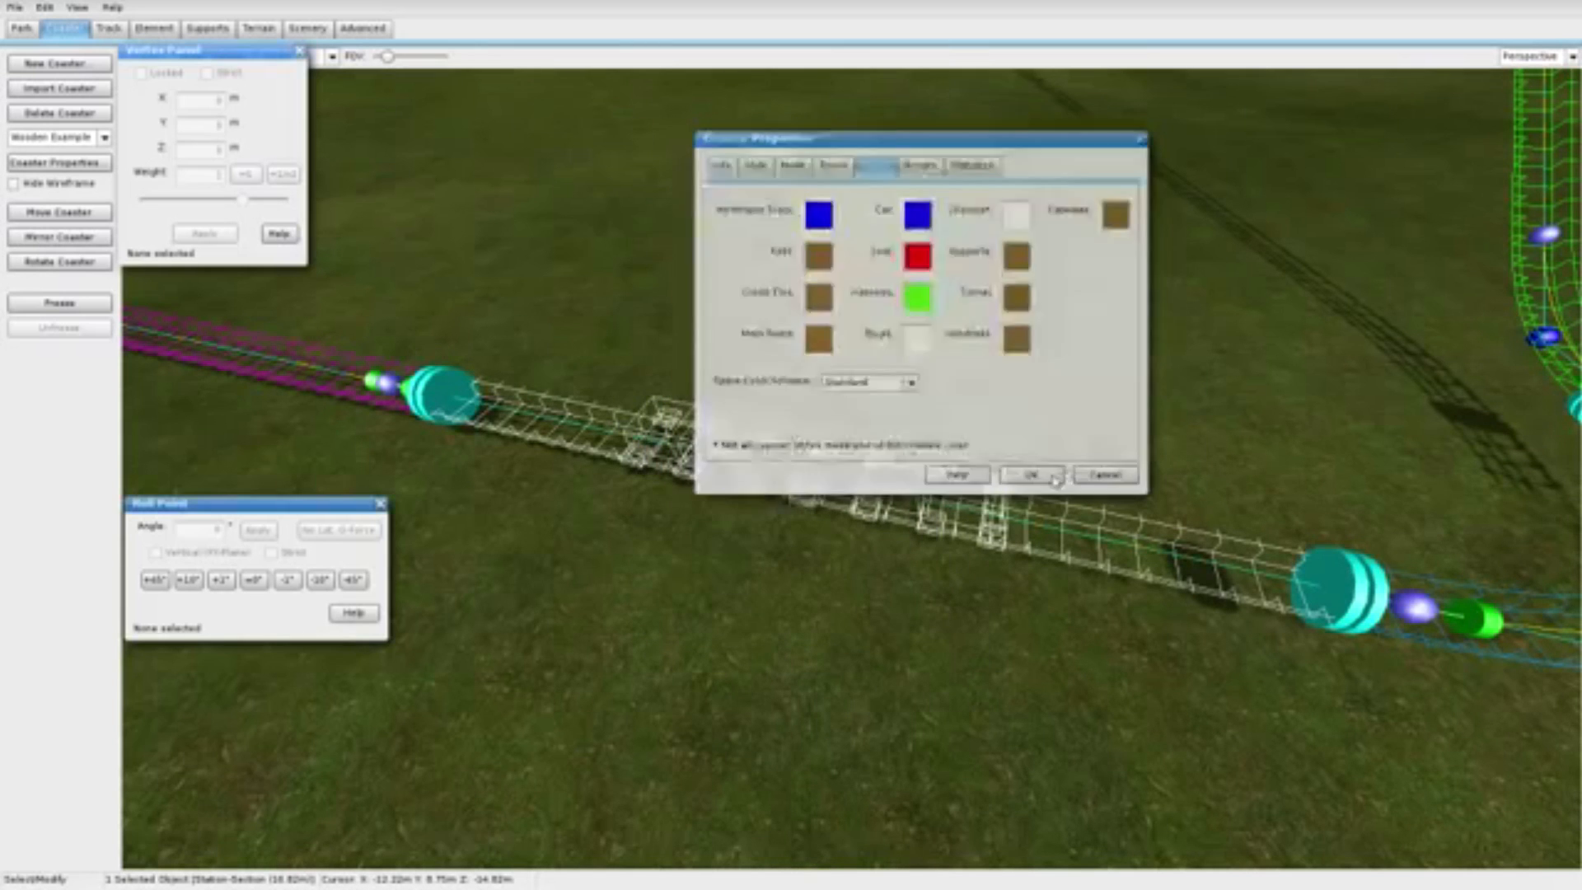
Step: Generate final wooden supports for the coaster in the Steeple - One Step Slope Structure style, clearing any previous structure
{"action": "scroll", "coordinate": [852, 468], "scroll_direction": "down", "scroll_amount": 8}
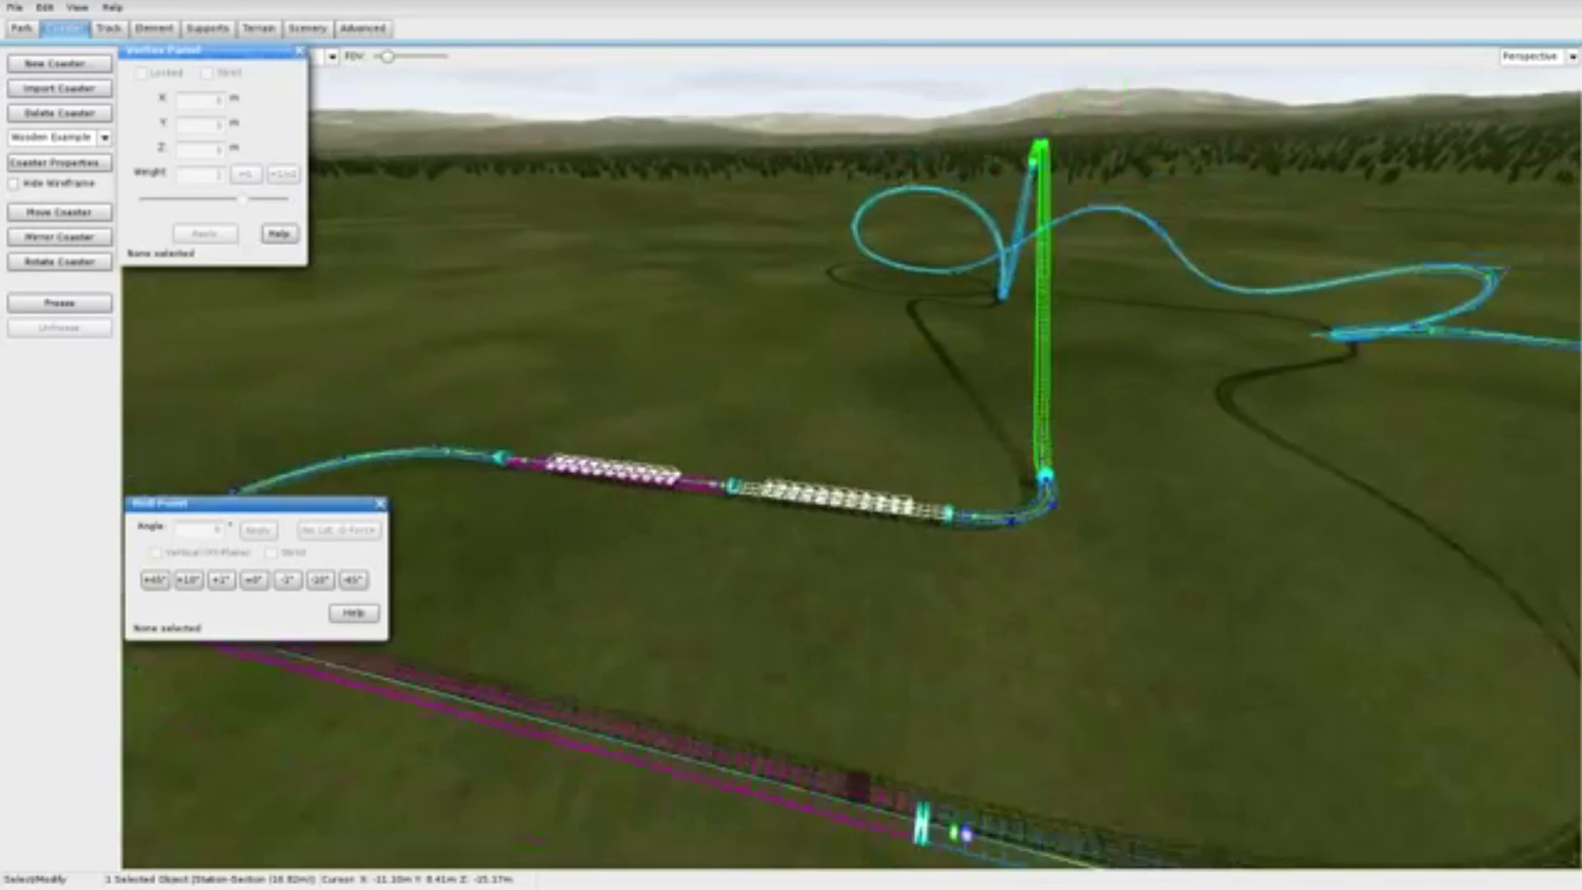
{"action": "middle_click_drag", "start_coordinate": [869, 491], "coordinate": [1016, 484]}
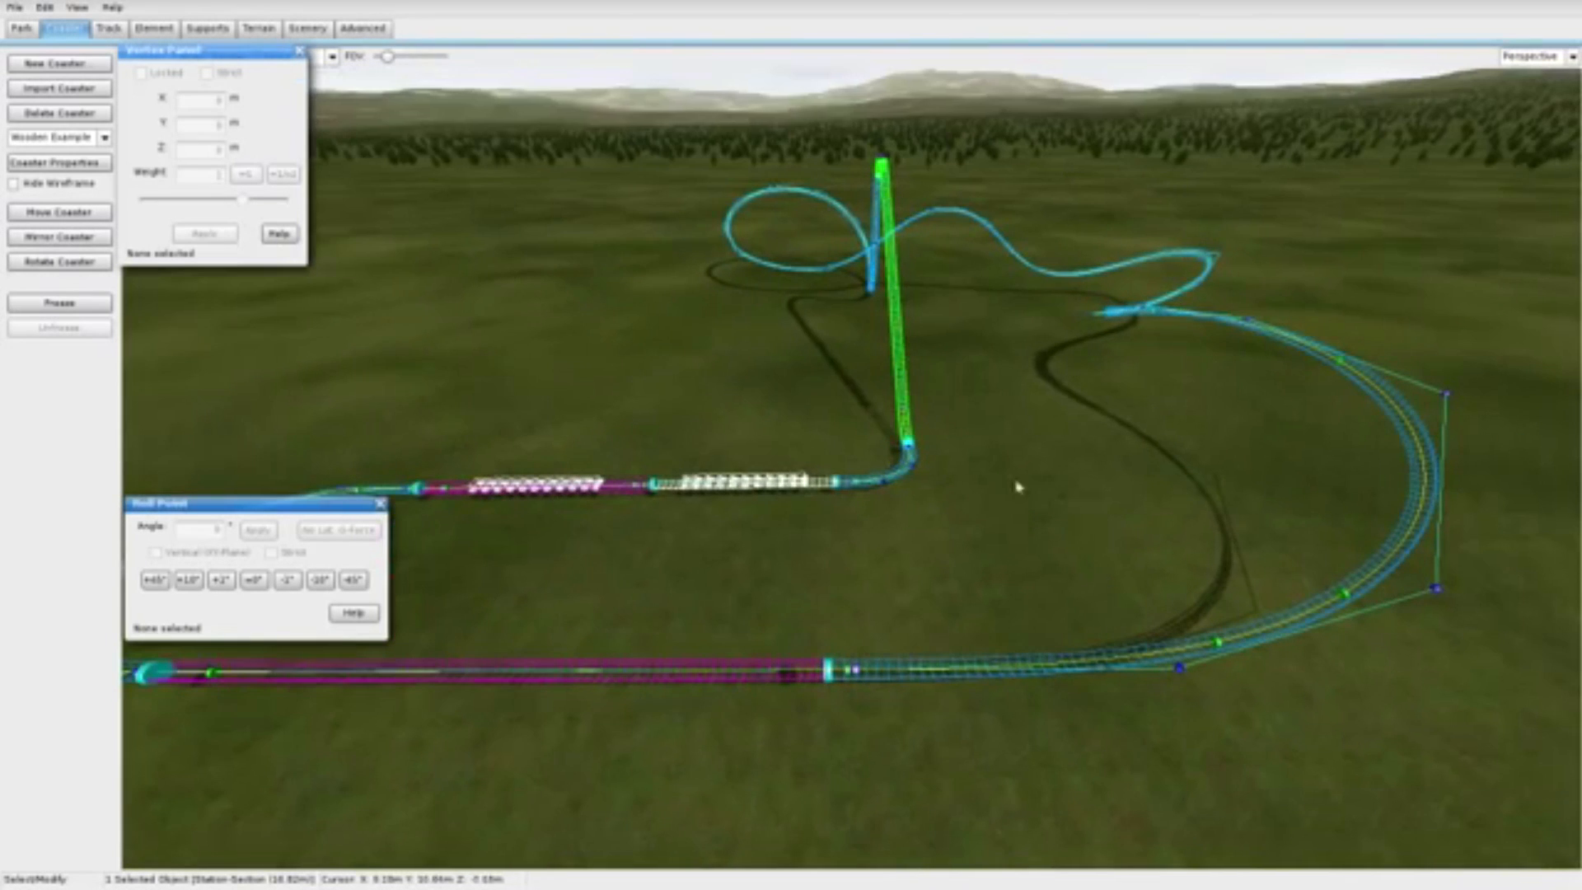
{"action": "left_click", "coordinate": [155, 29]}
{"action": "left_click", "coordinate": [208, 29]}
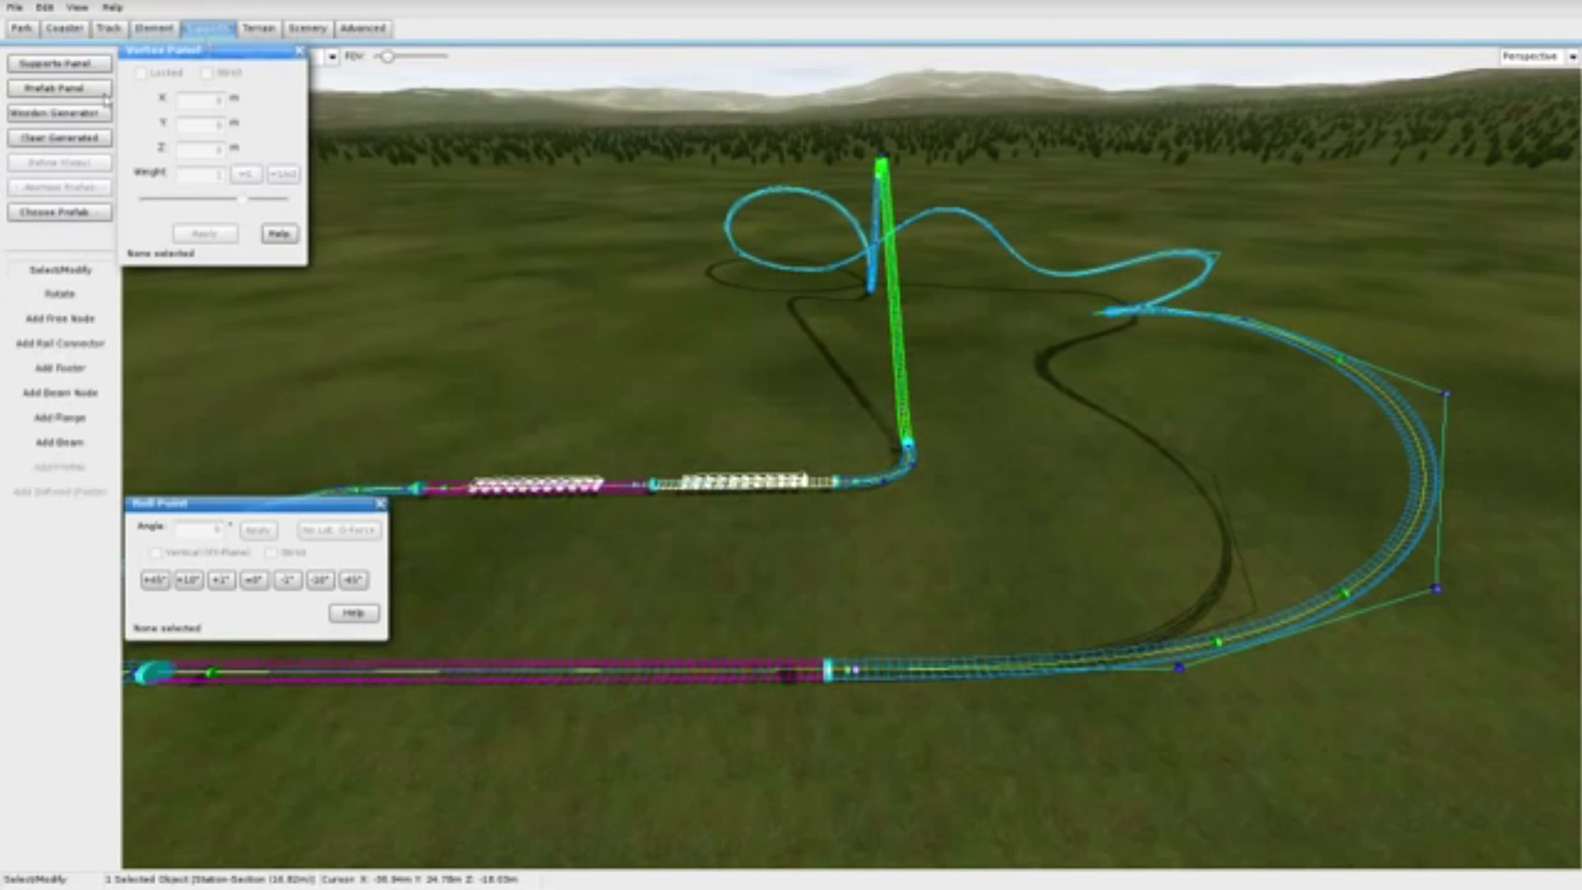
{"action": "left_click", "coordinate": [59, 113]}
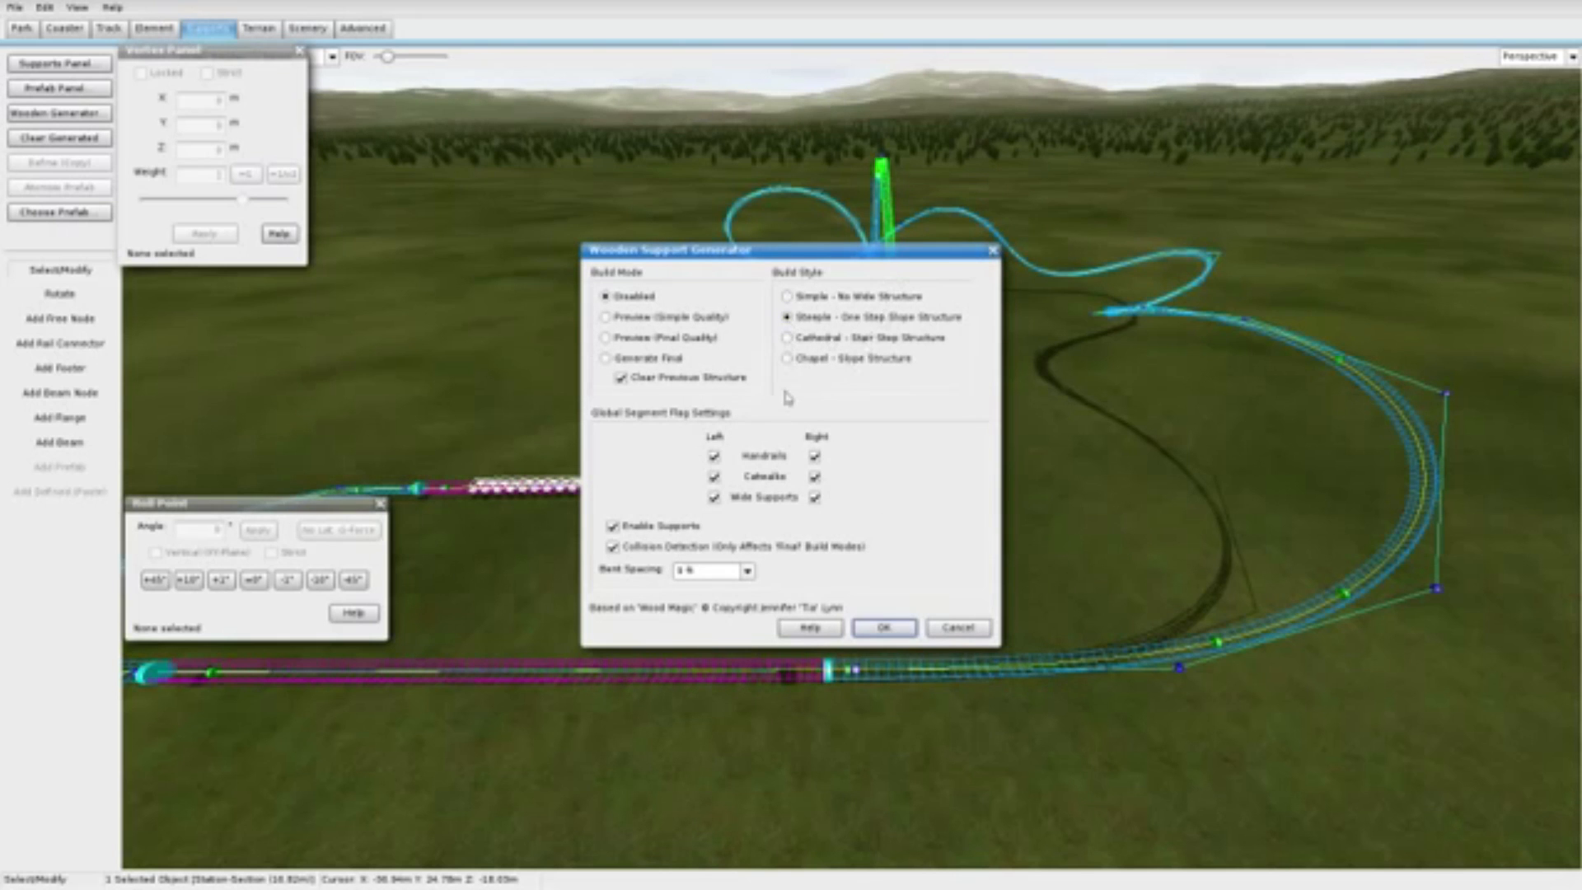
{"action": "left_click", "coordinate": [606, 357]}
{"action": "left_click", "coordinate": [863, 630]}
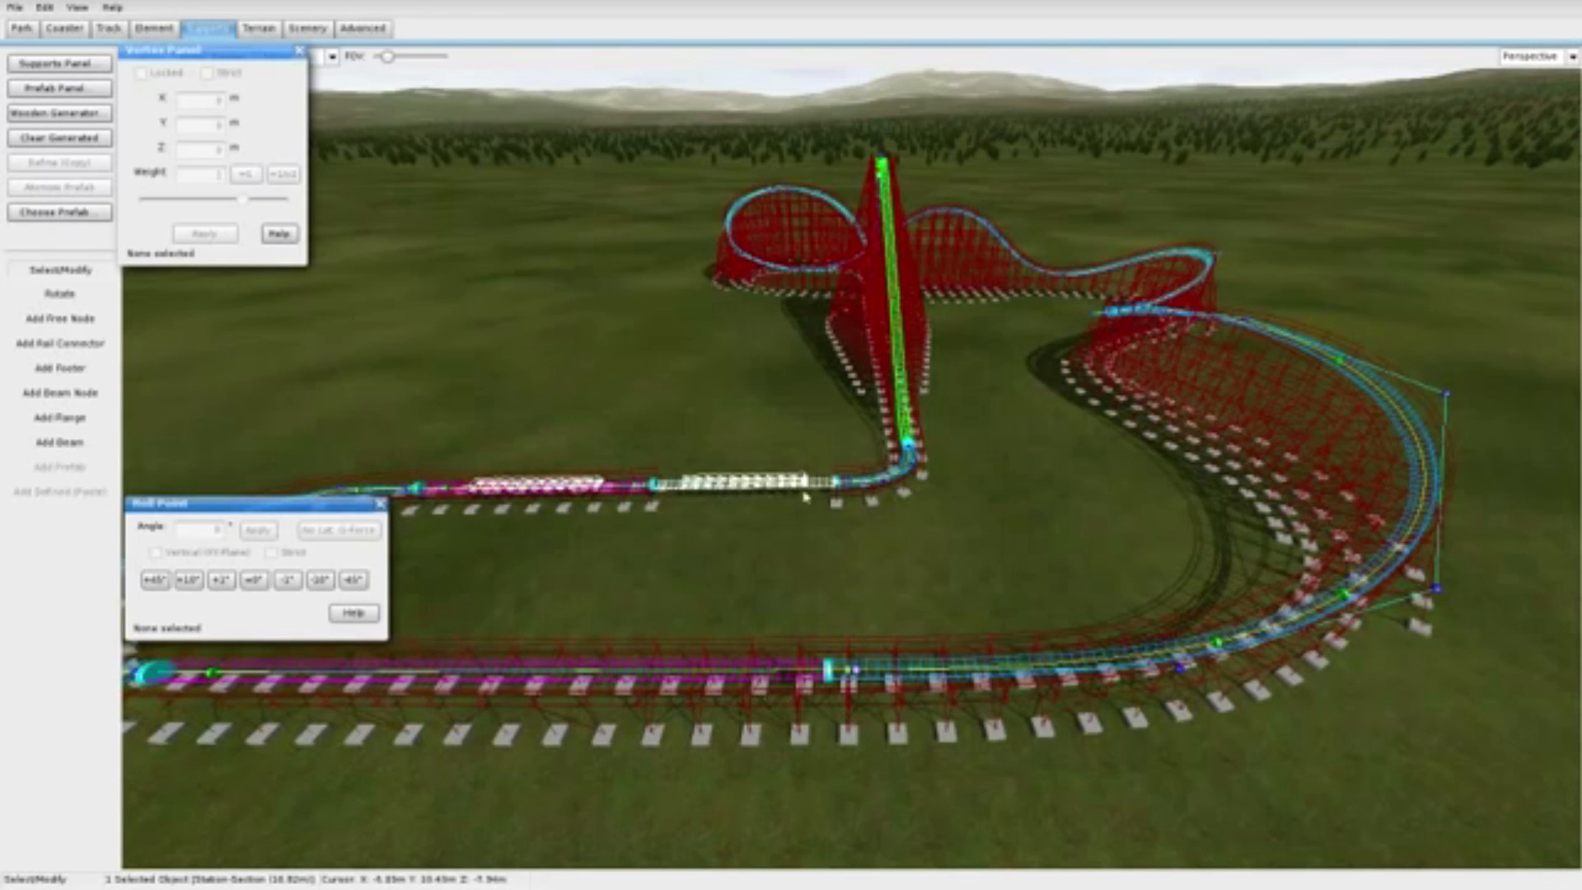
Step: Save the park with its generated wooden supports
{"action": "left_click", "coordinate": [15, 7]}
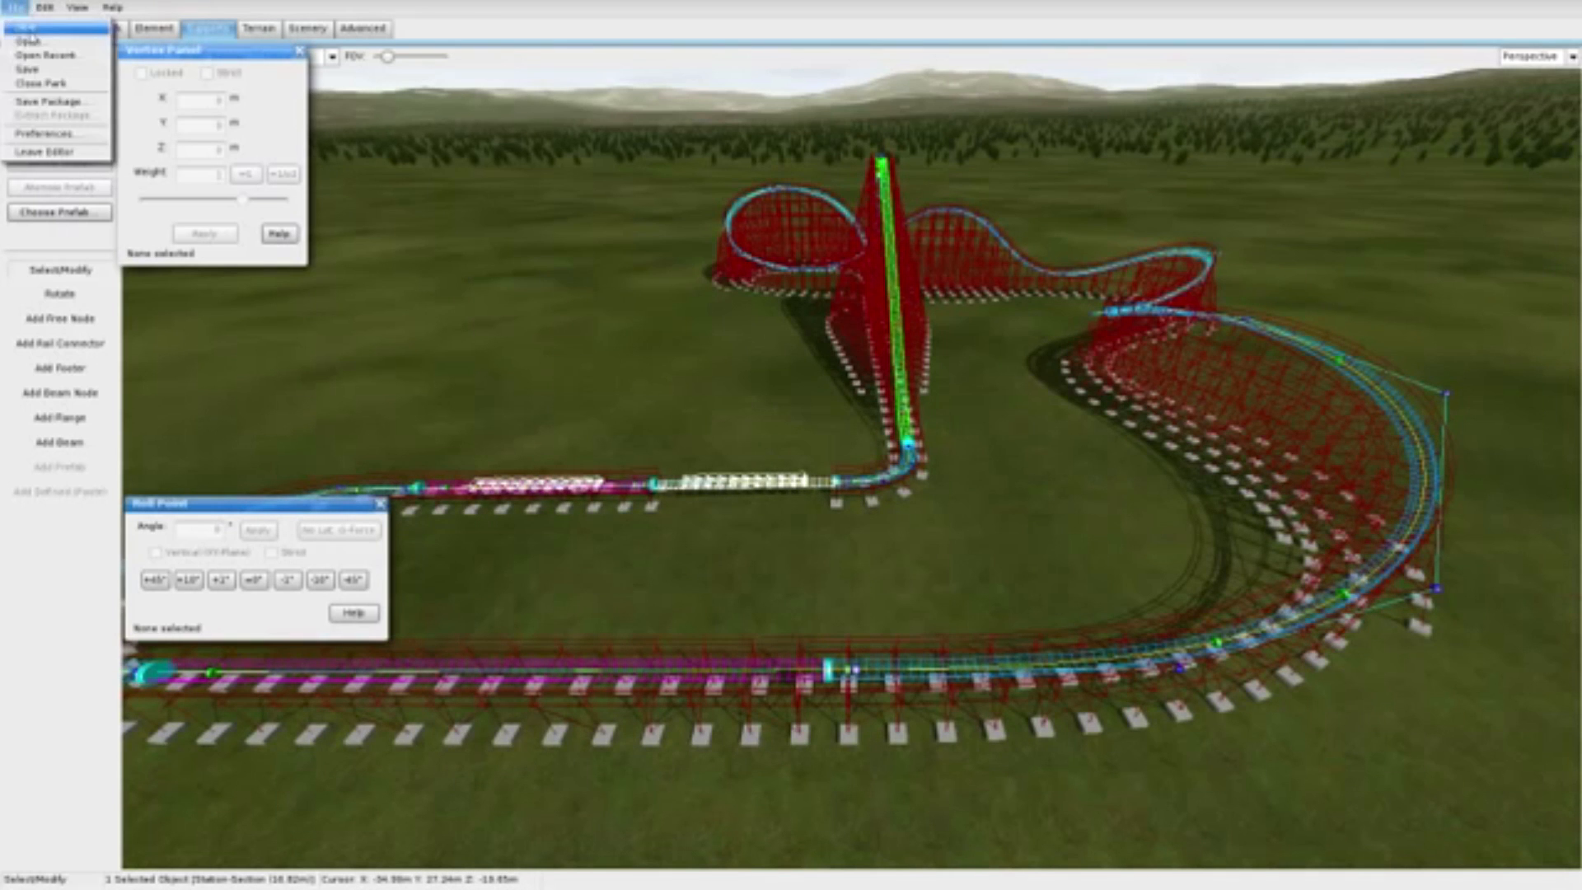
{"action": "left_click", "coordinate": [48, 71]}
{"action": "left_click", "coordinate": [17, 7]}
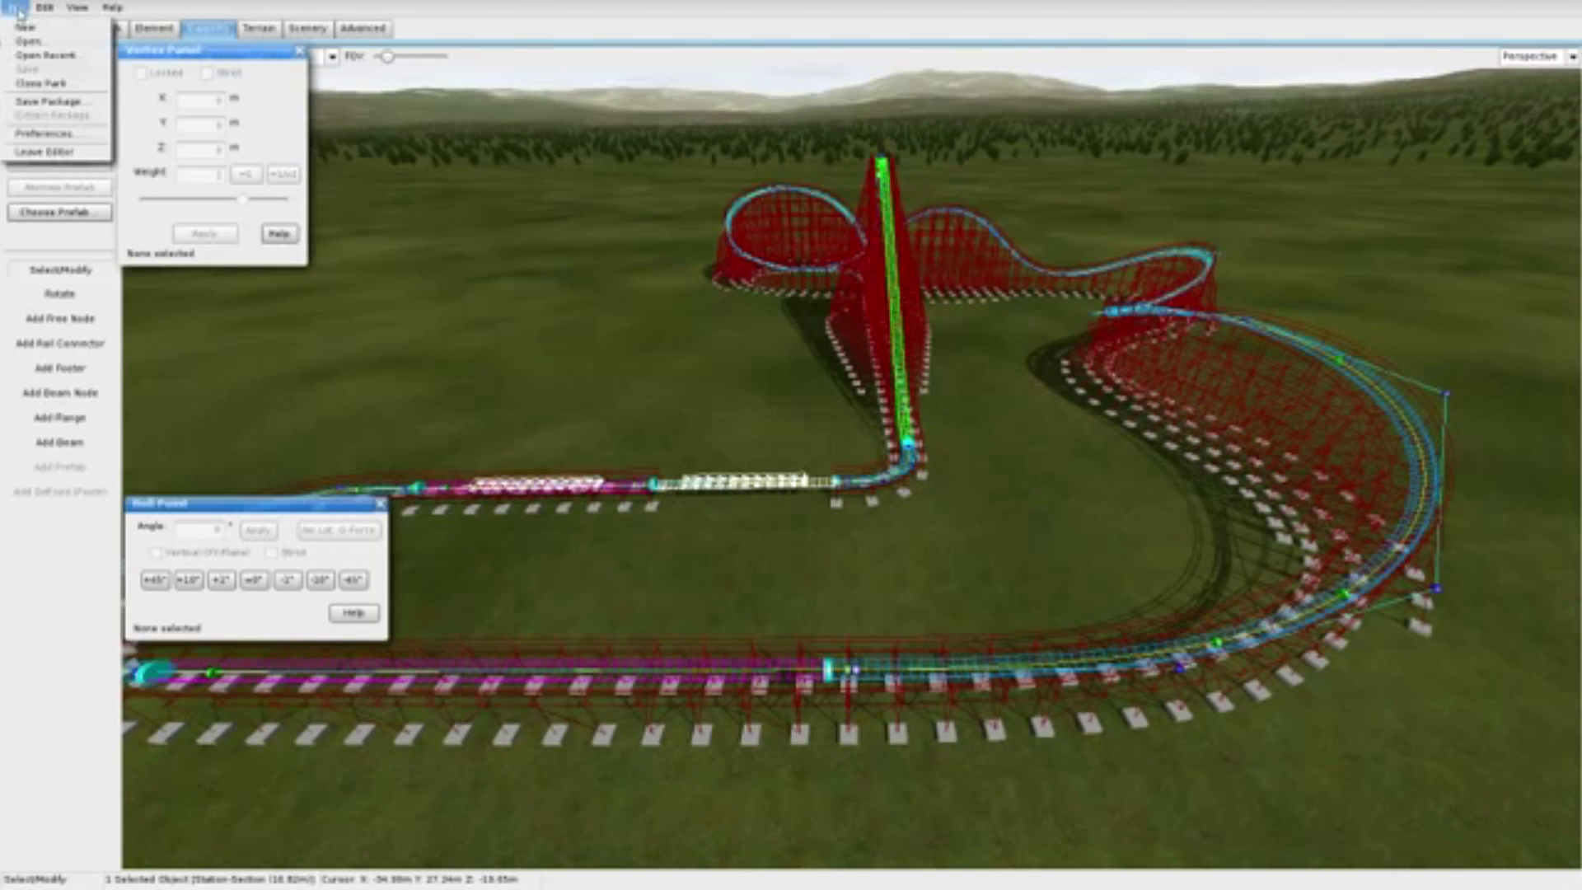
{"action": "left_click", "coordinate": [210, 60]}
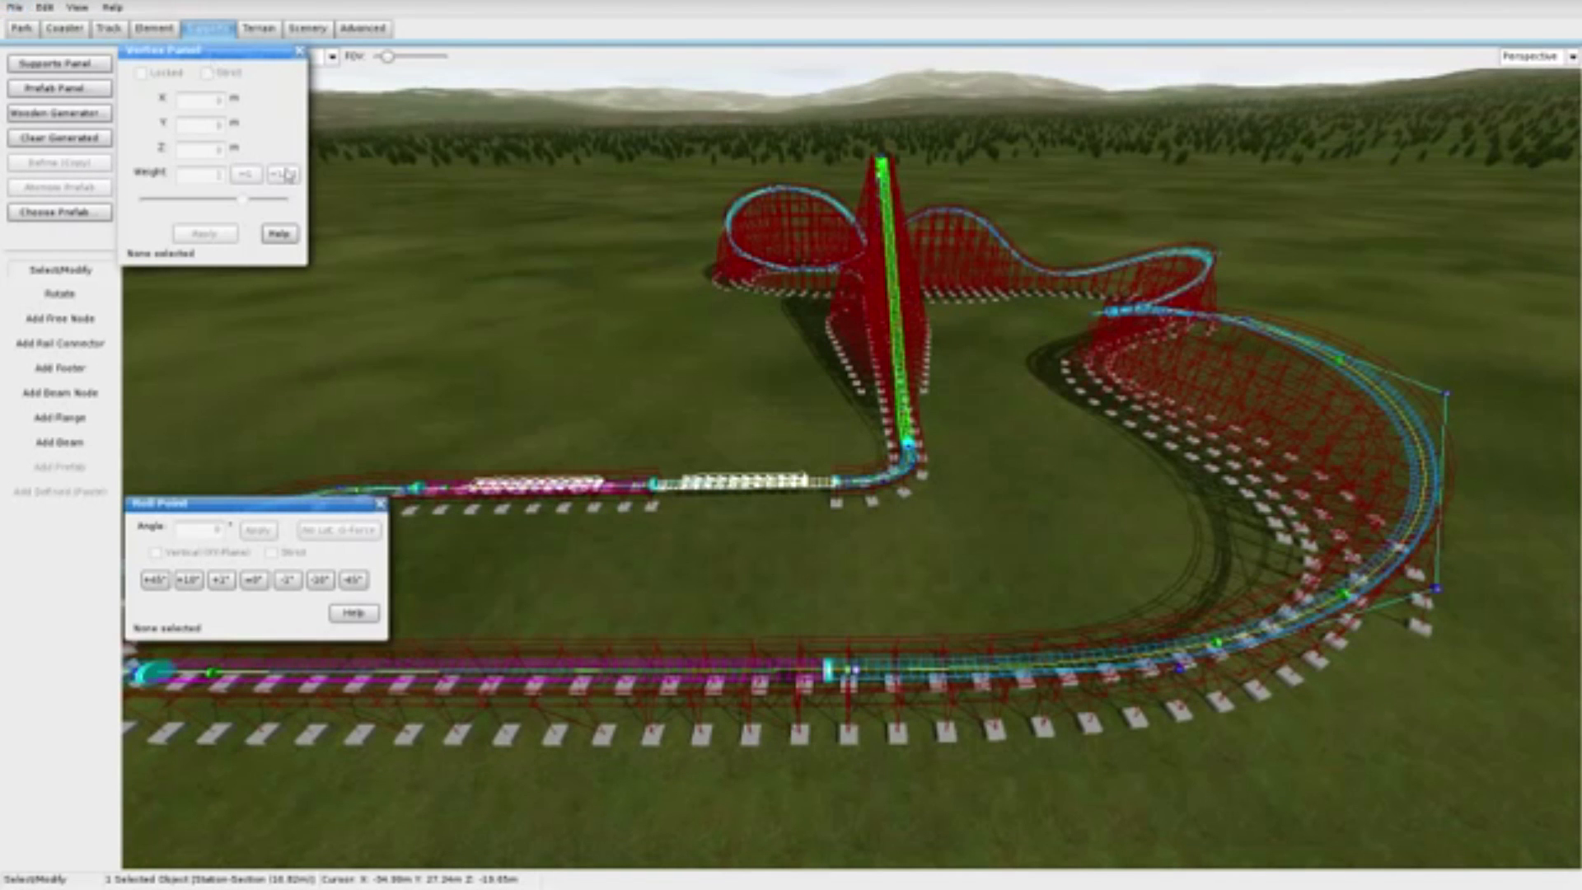
Step: Freeze the Wooden Example coaster to see it fully rendered with its station and train
{"action": "left_click", "coordinate": [15, 7]}
{"action": "left_click", "coordinate": [112, 30]}
{"action": "left_click", "coordinate": [64, 28]}
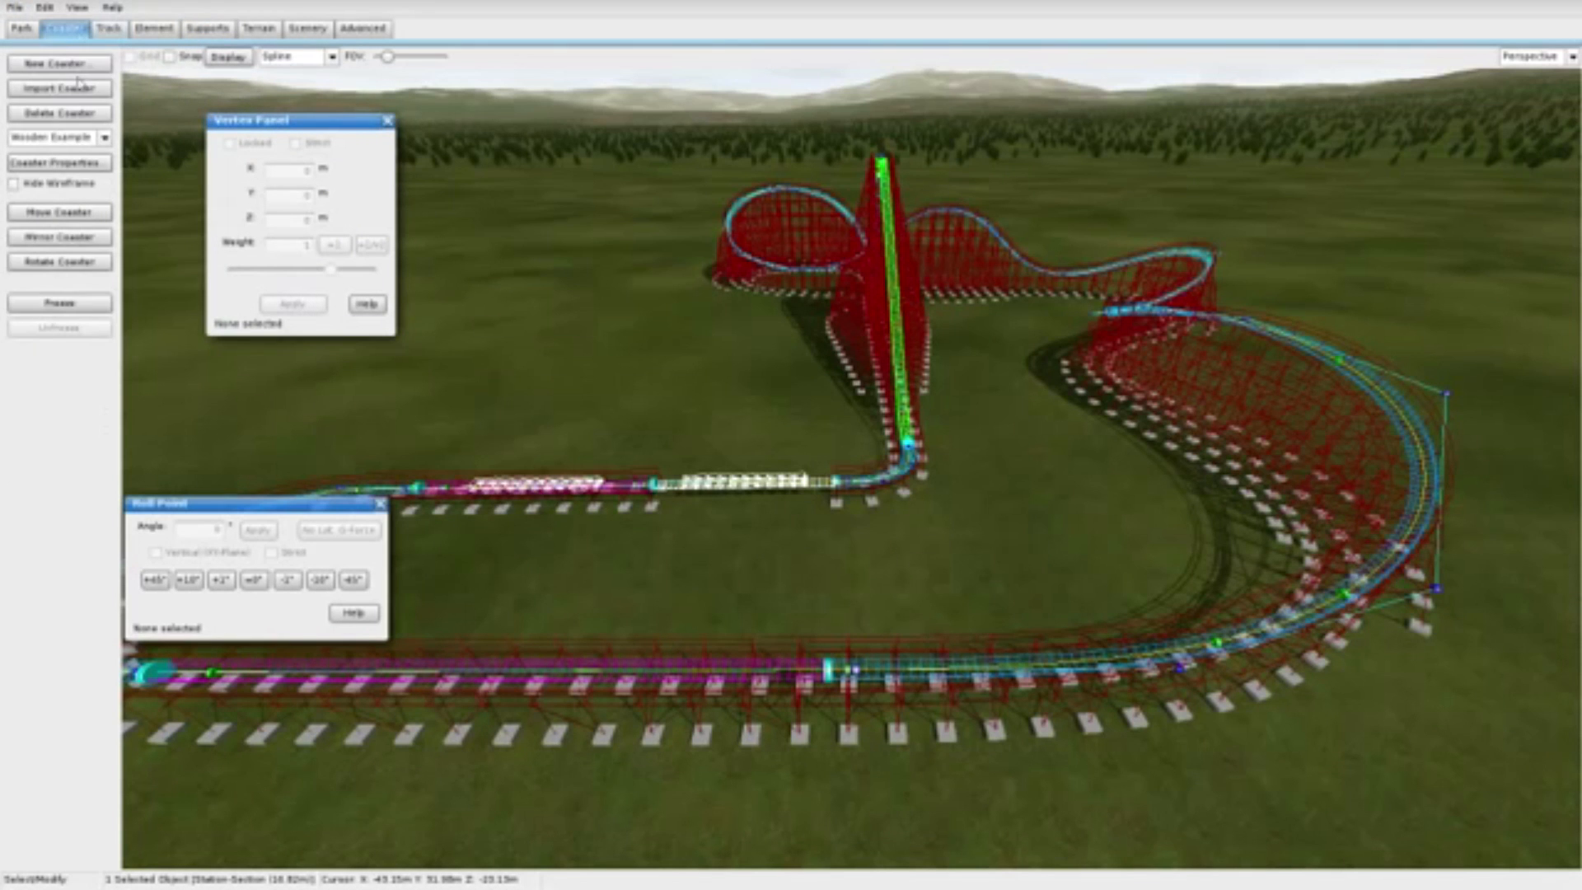
{"action": "left_click", "coordinate": [84, 303]}
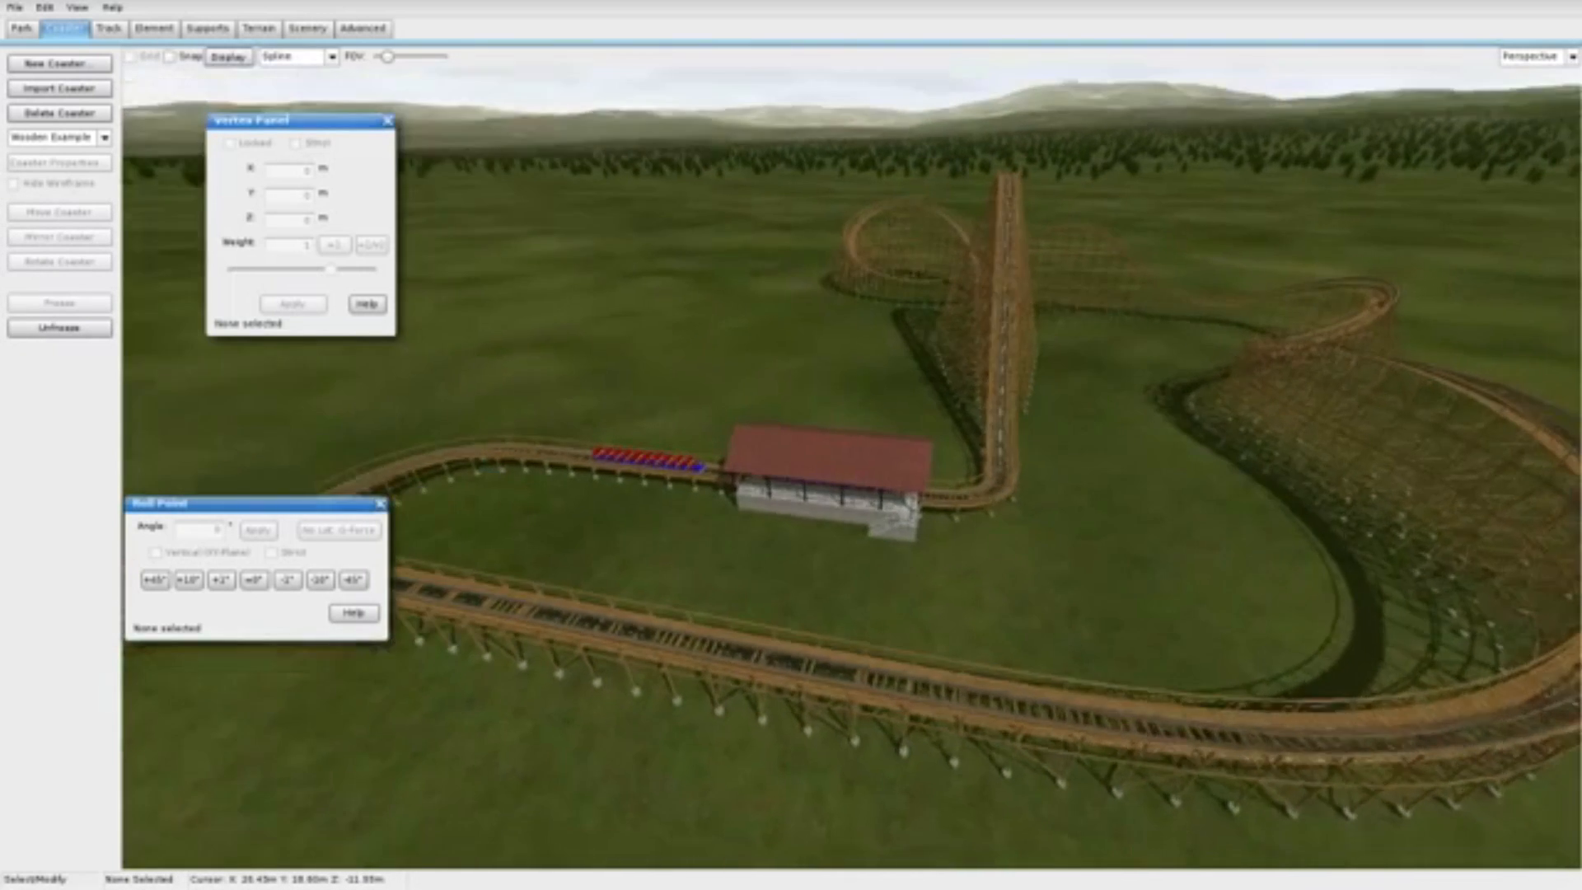
Step: Leave the editor and start play mode from the main menu to run the coaster
{"action": "left_click", "coordinate": [15, 6]}
{"action": "left_click", "coordinate": [25, 41]}
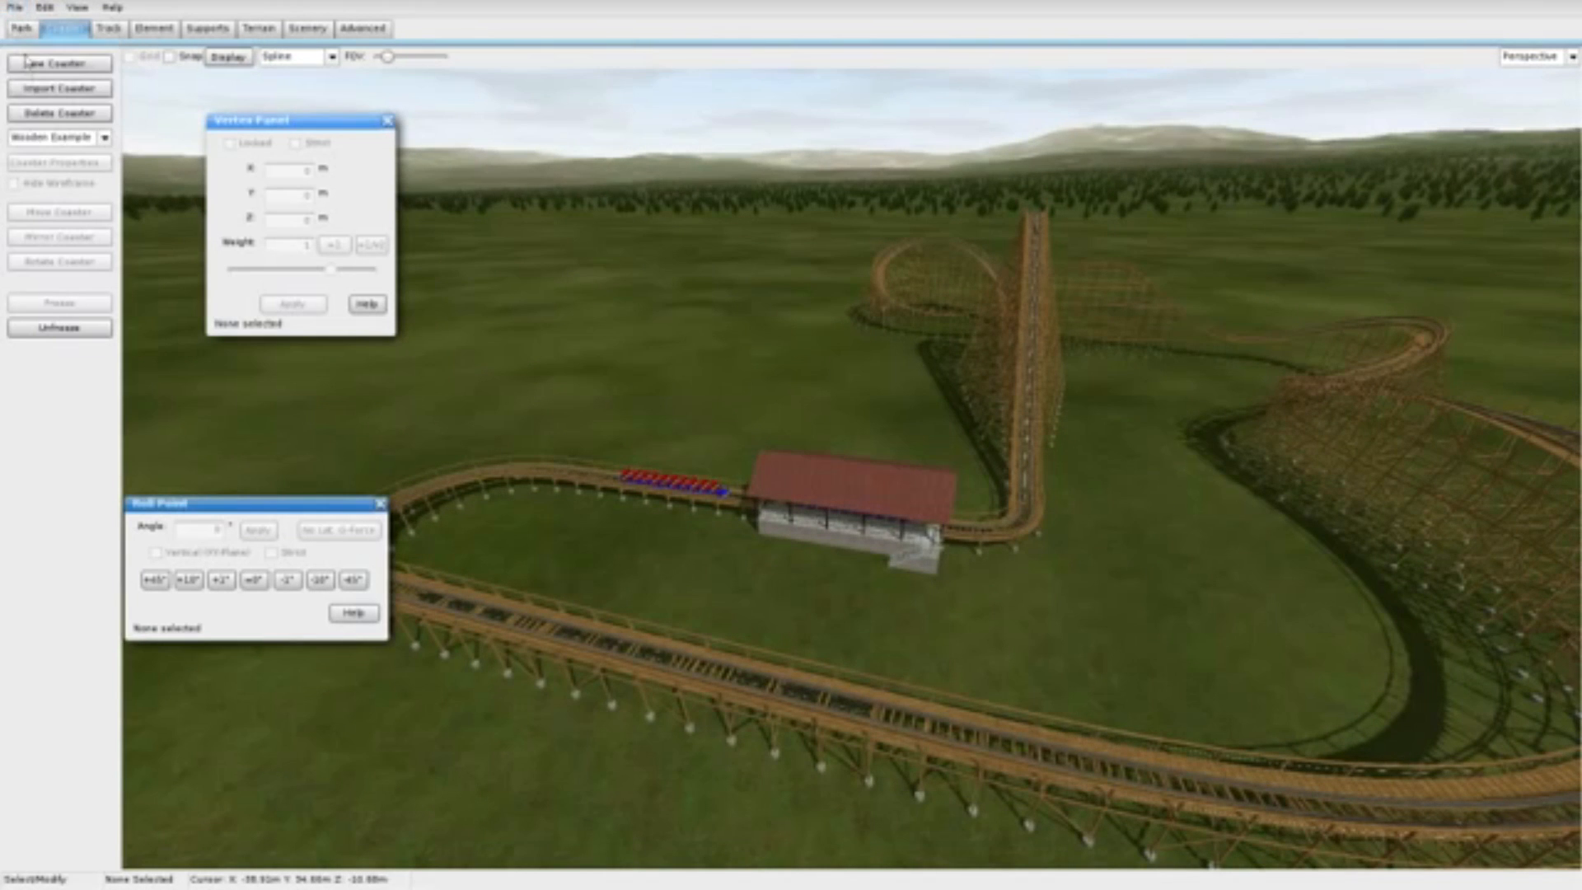
{"action": "left_click", "coordinate": [14, 7]}
{"action": "left_click", "coordinate": [43, 152]}
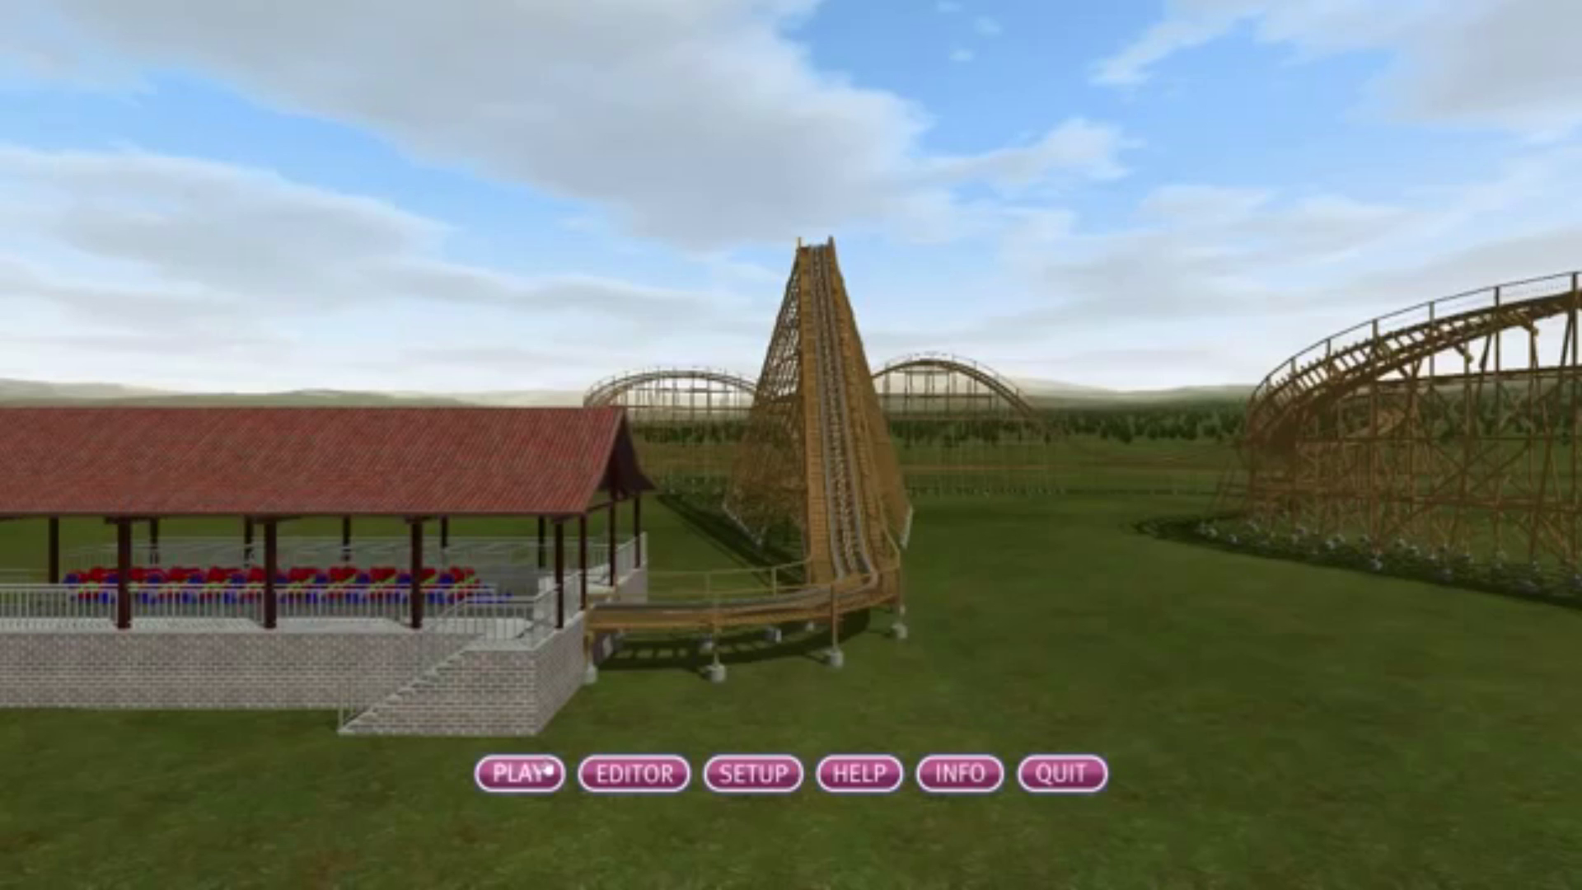
{"action": "left_click", "coordinate": [548, 770]}
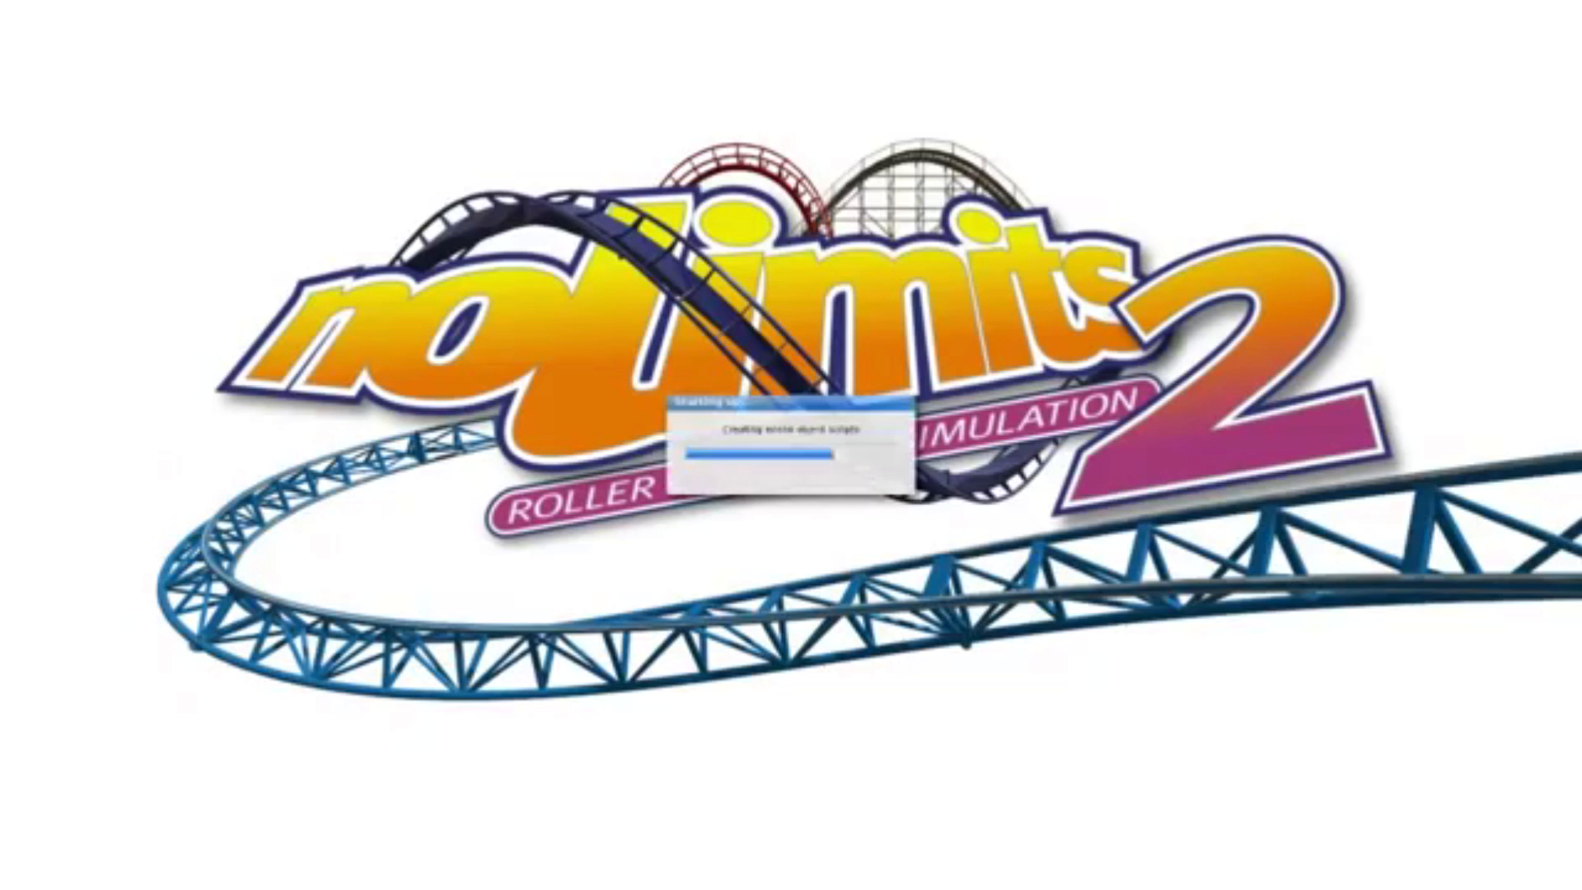